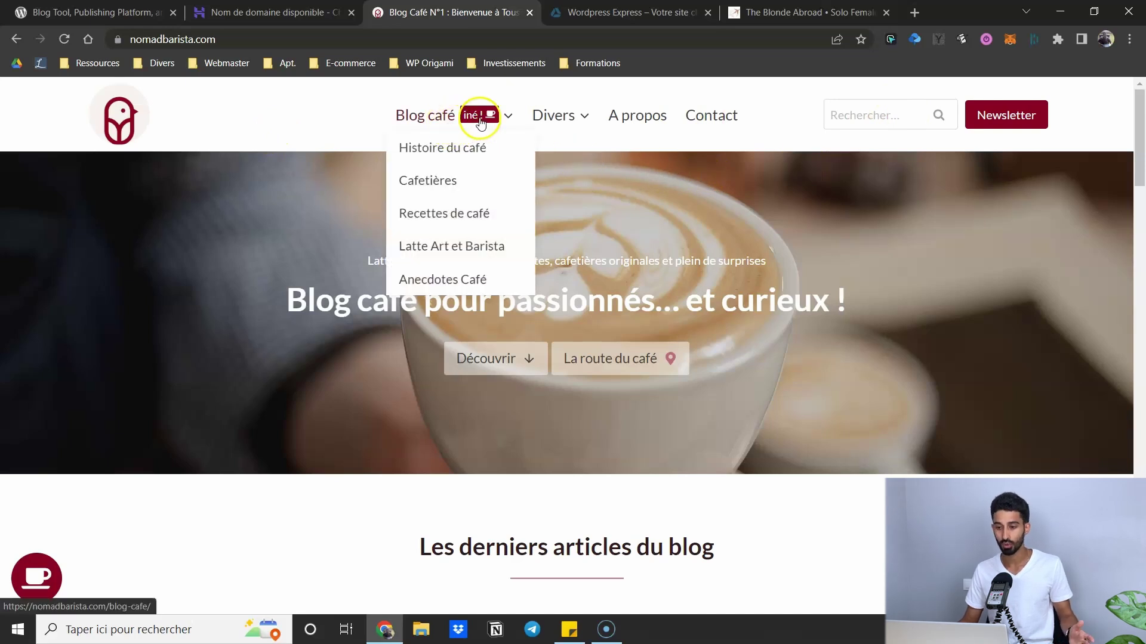
mouse_move(456, 115)
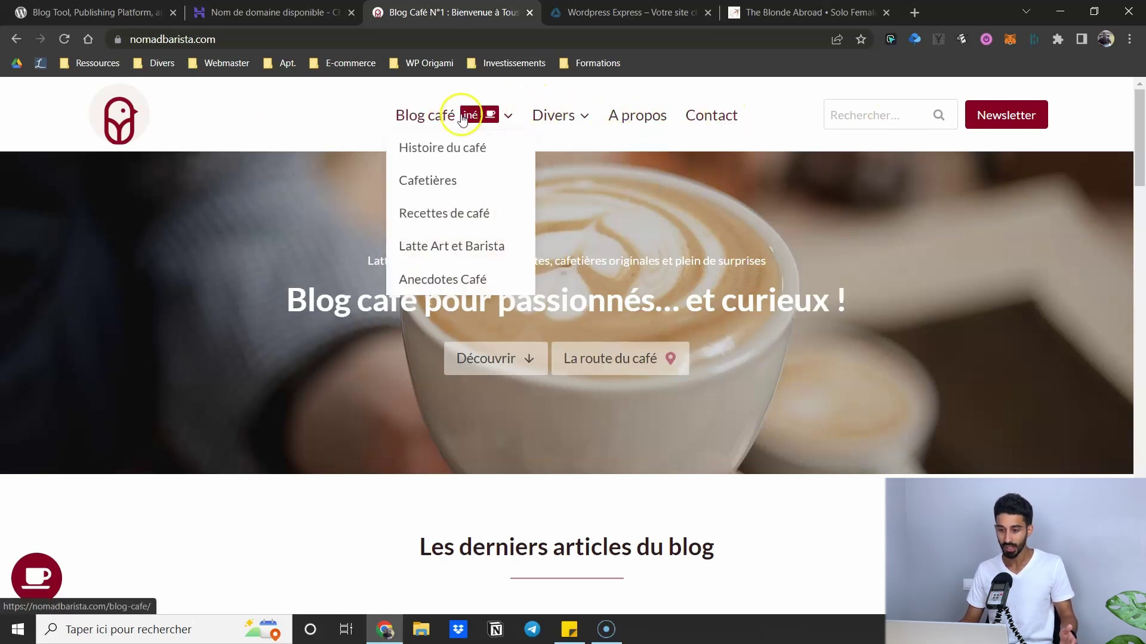
mouse_move(555, 126)
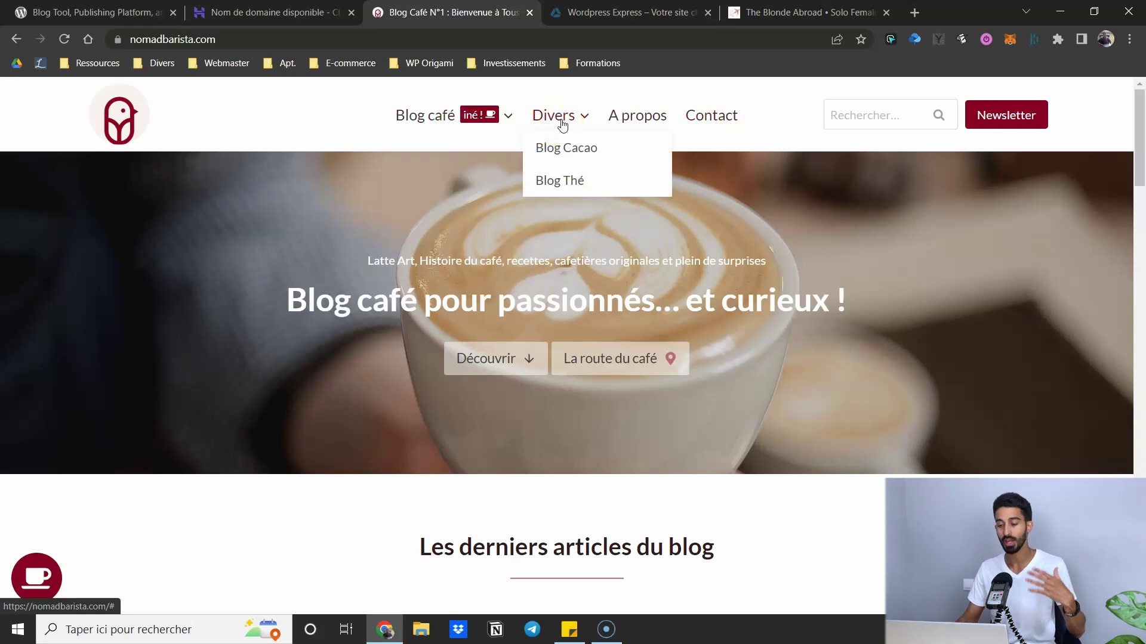
left_click(650, 128)
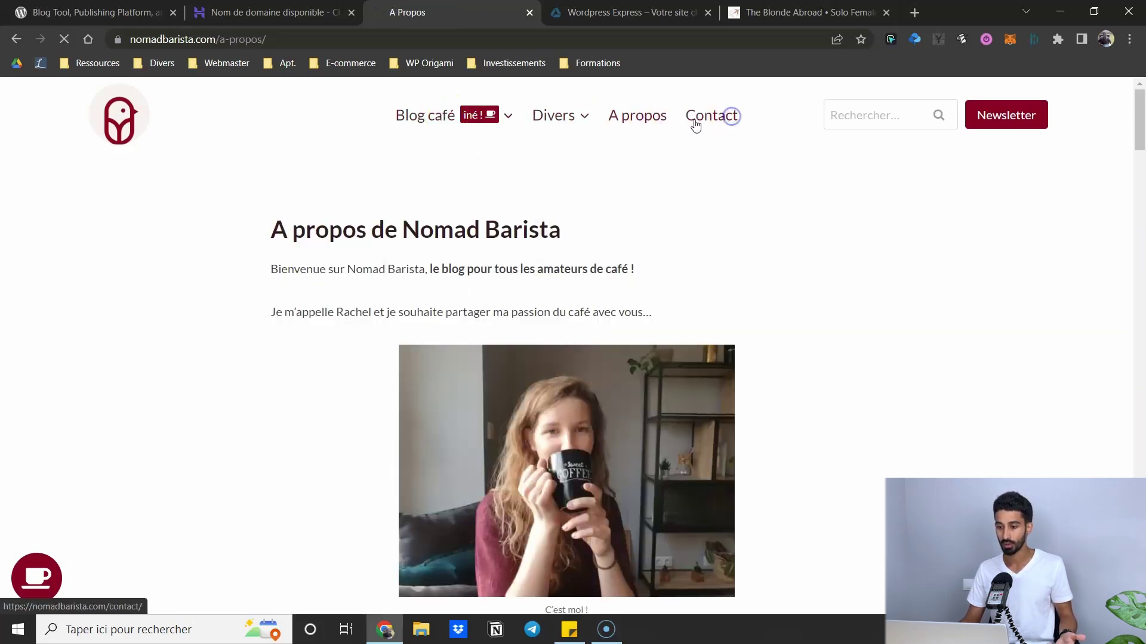
left_click(696, 123)
left_click(414, 119)
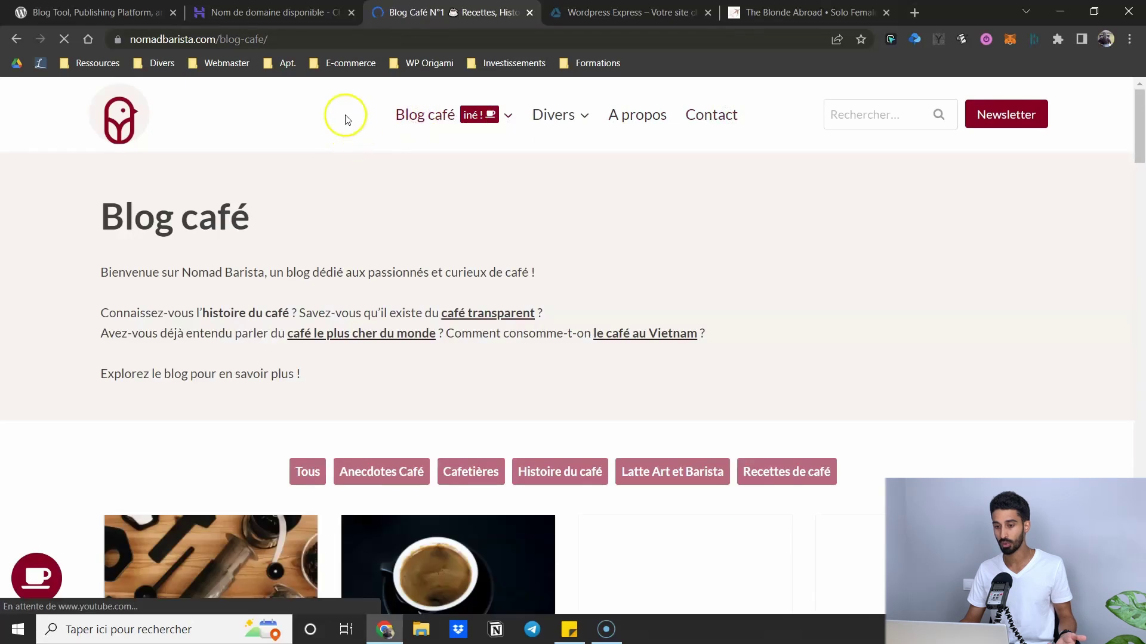
left_click(137, 117)
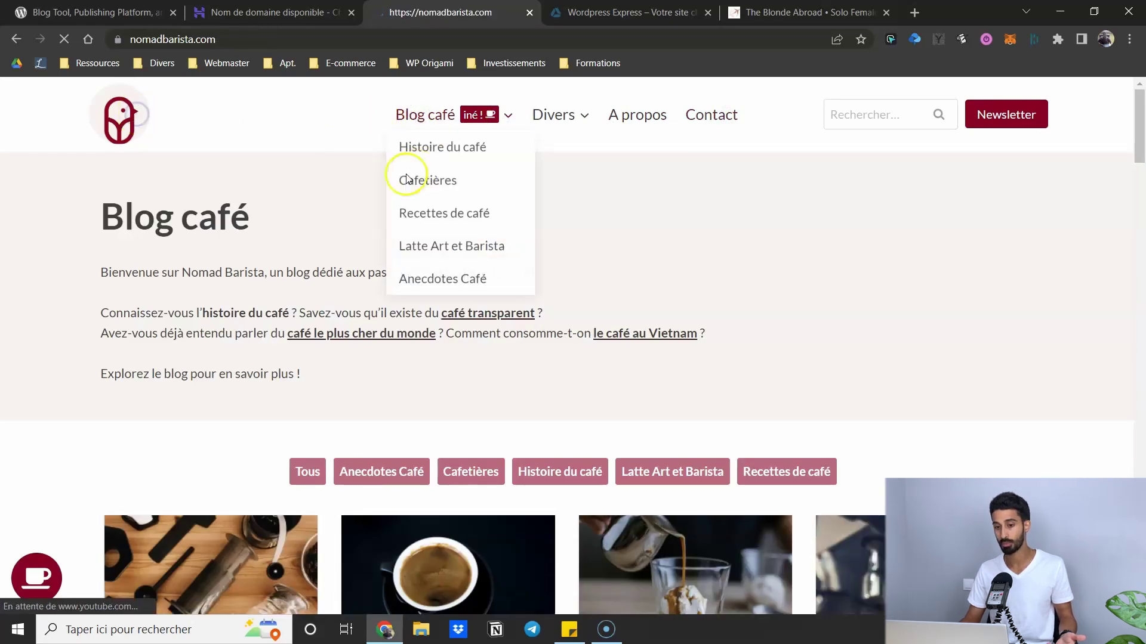
scroll(322, 179, "down", 5)
scroll(317, 160, "up", 5)
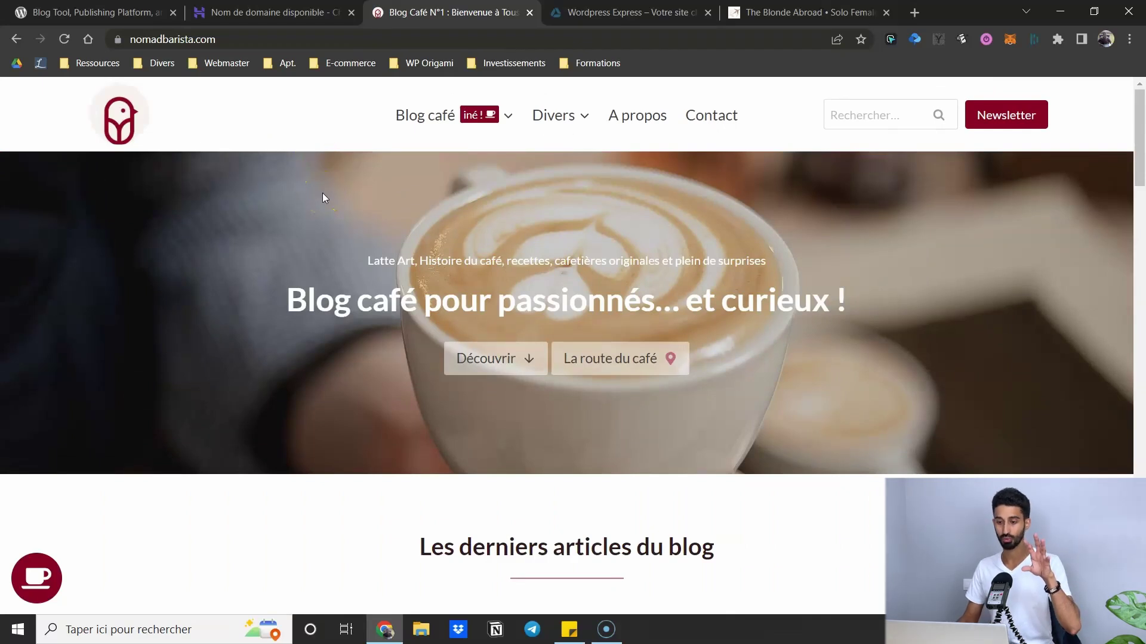
scroll(630, 130, "down", 4)
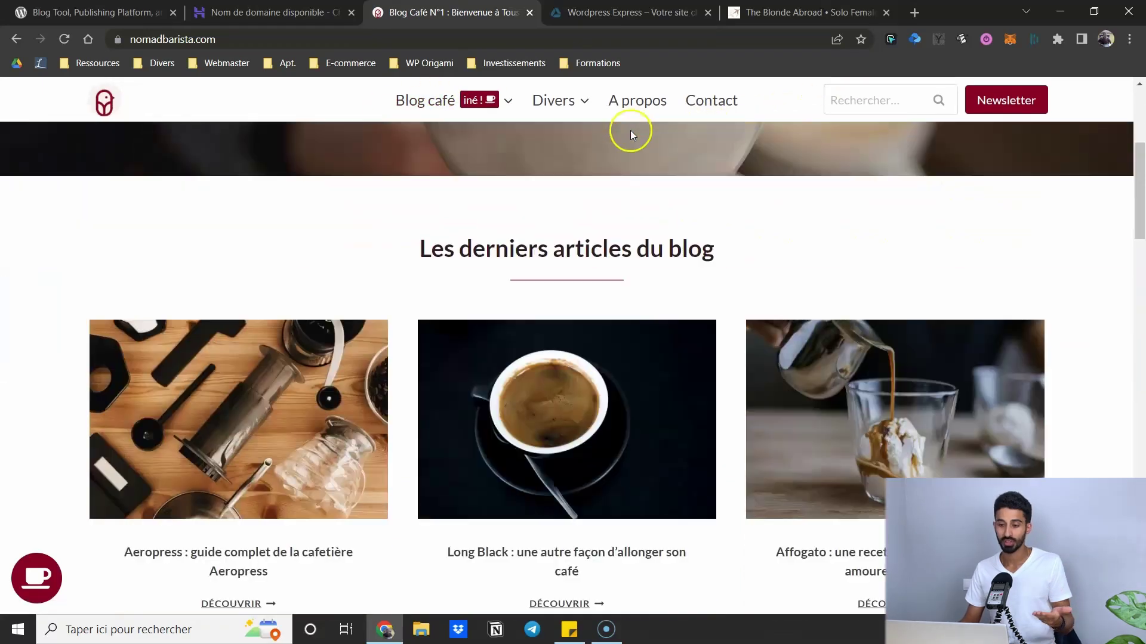
scroll(621, 239, "down", 5)
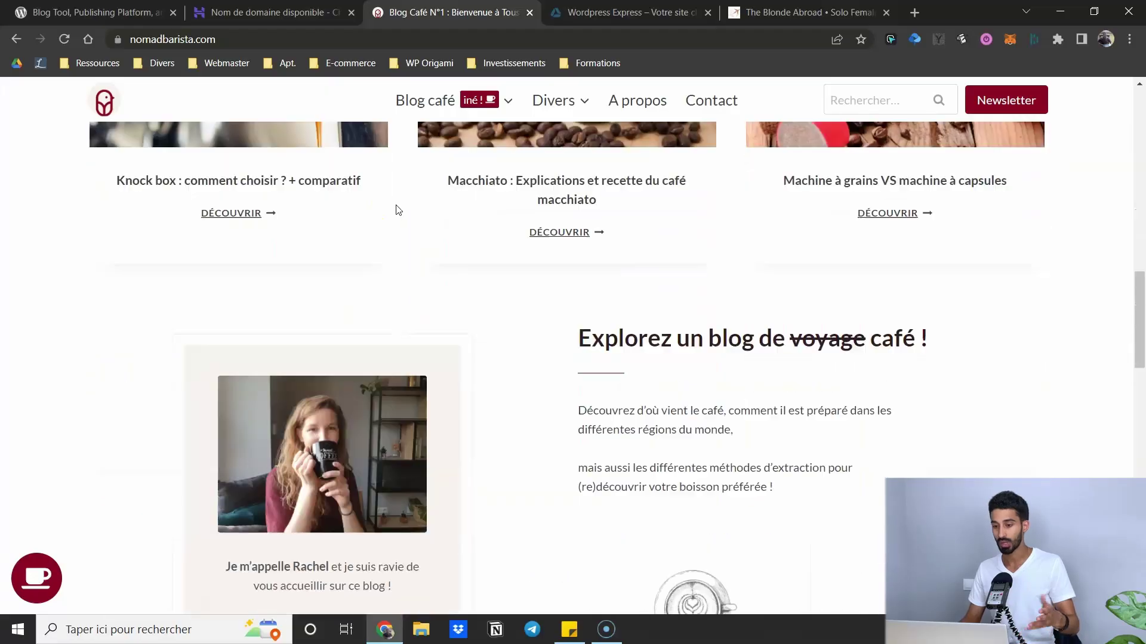
scroll(396, 210, "down", 10)
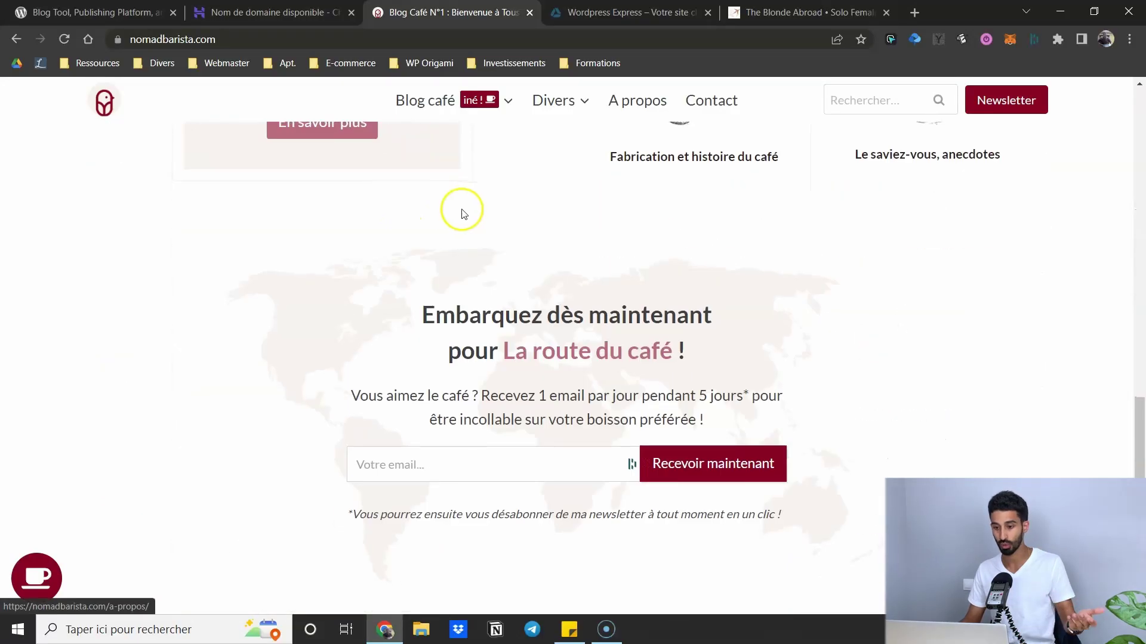
scroll(459, 209, "down", 10)
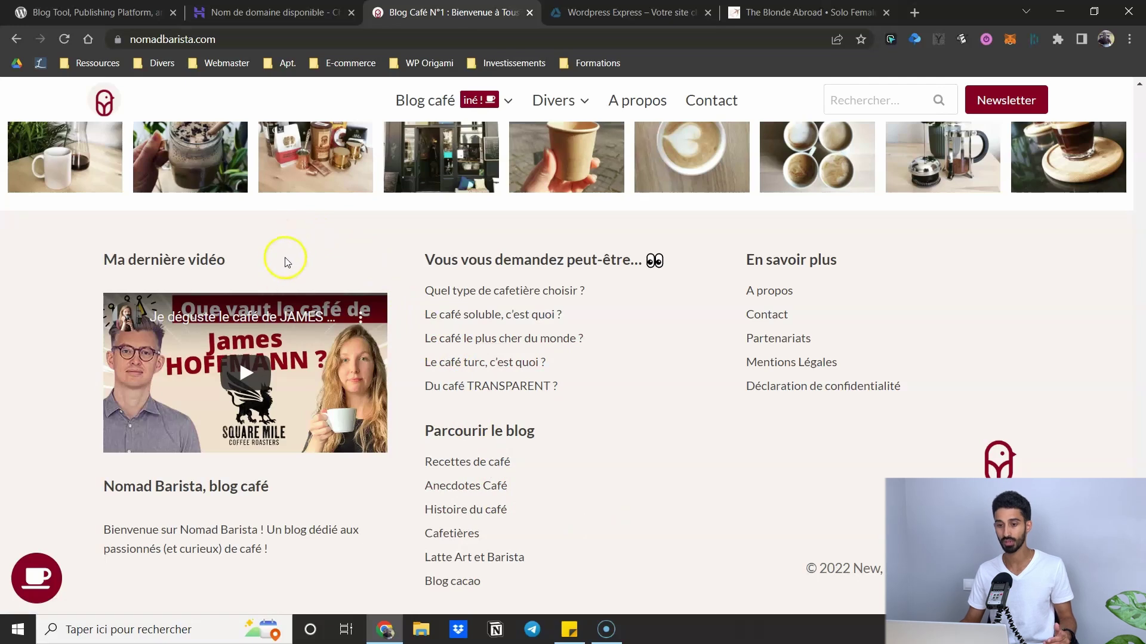
left_click(585, 12)
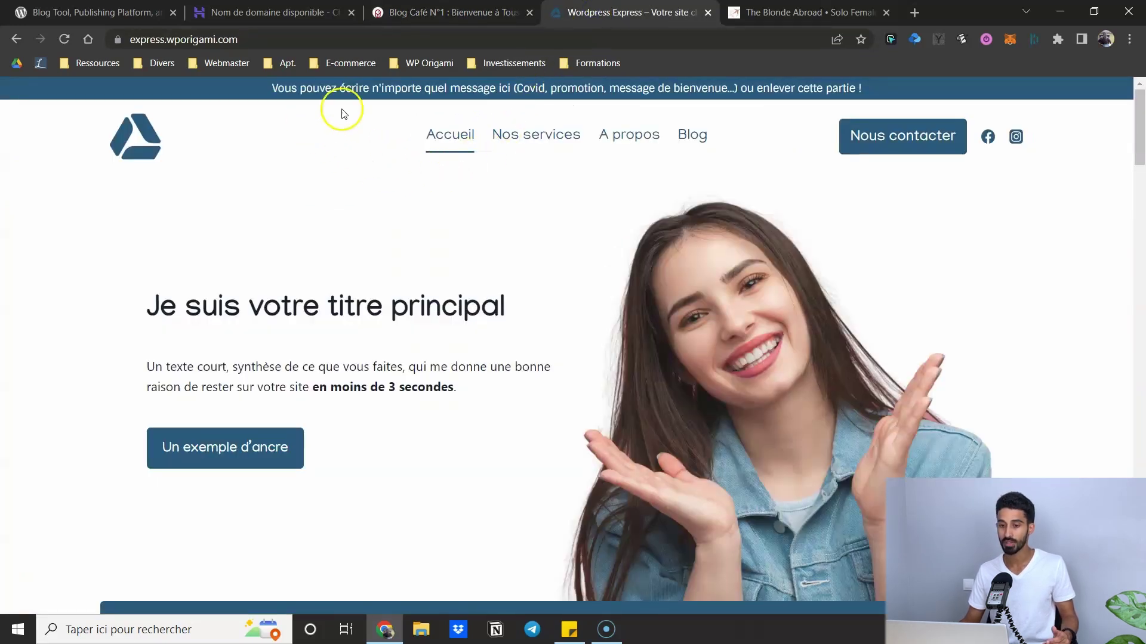
- Scroll through the Wordpress Express demo page, highlight its announcement banner, then switch to The Blonde Abroad
left_click_drag(1140, 113, 1140, 534)
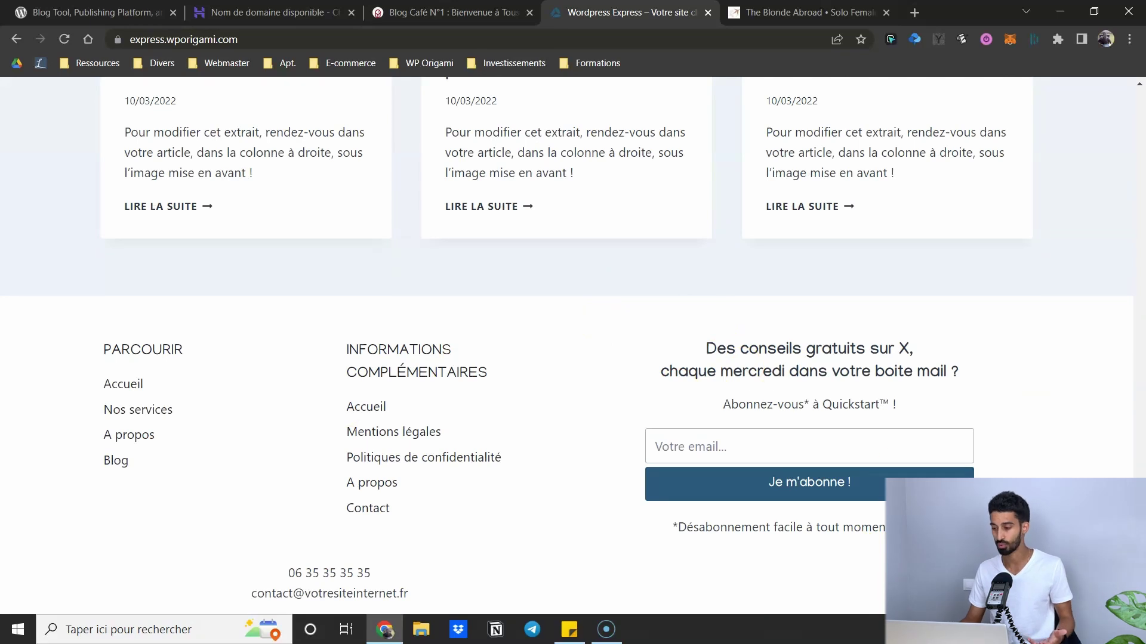
key("Home")
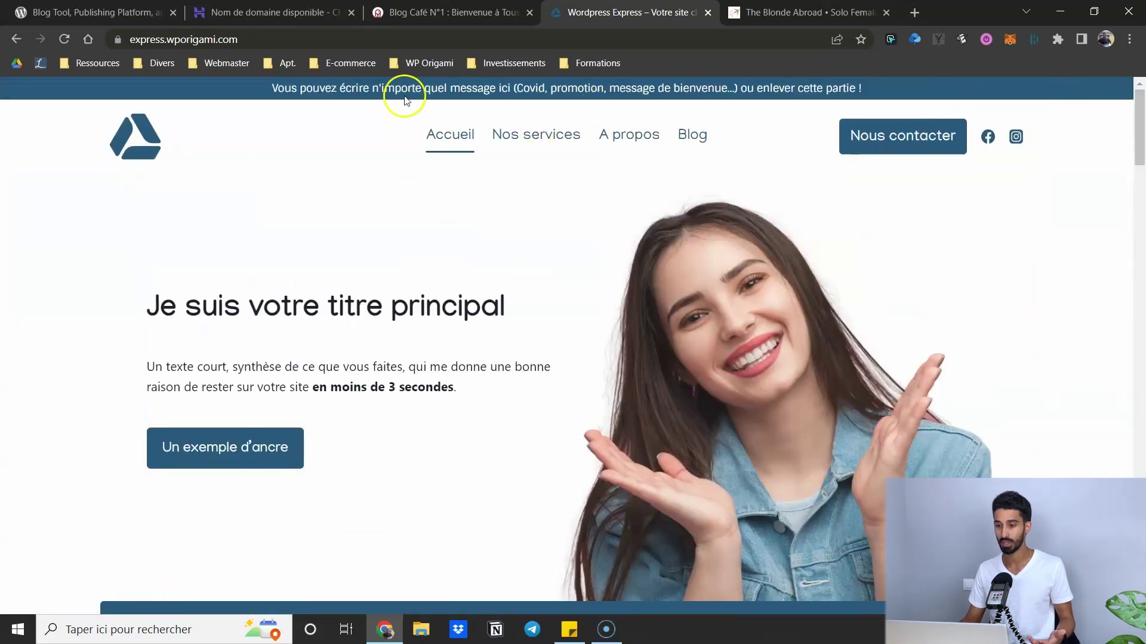
left_click_drag(261, 90, 867, 88)
left_click(867, 88)
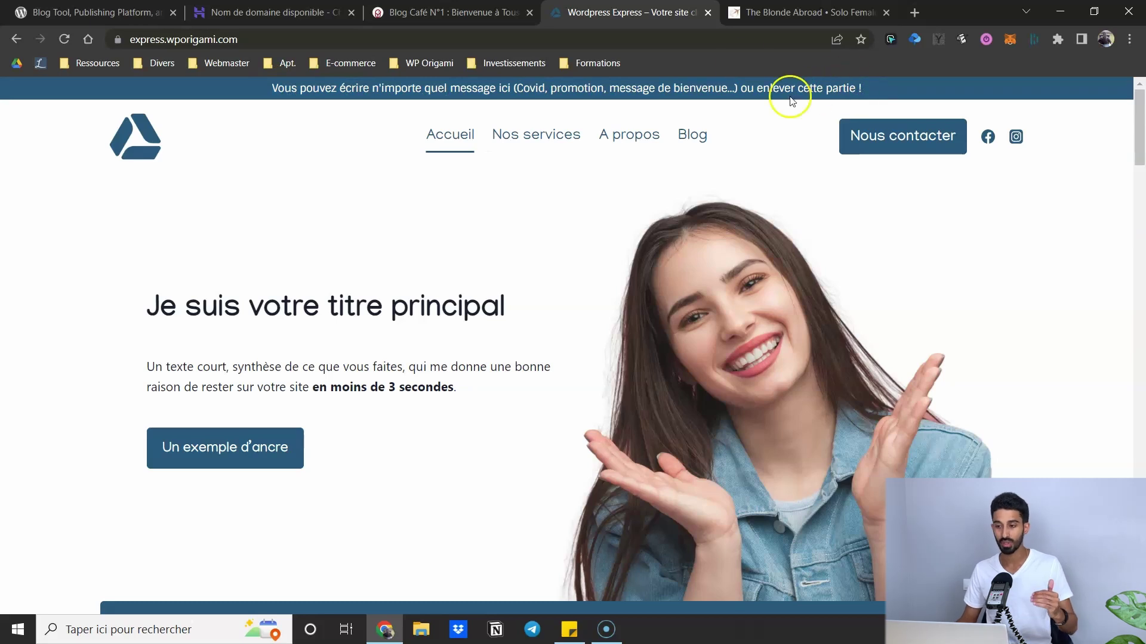
left_click(751, 3)
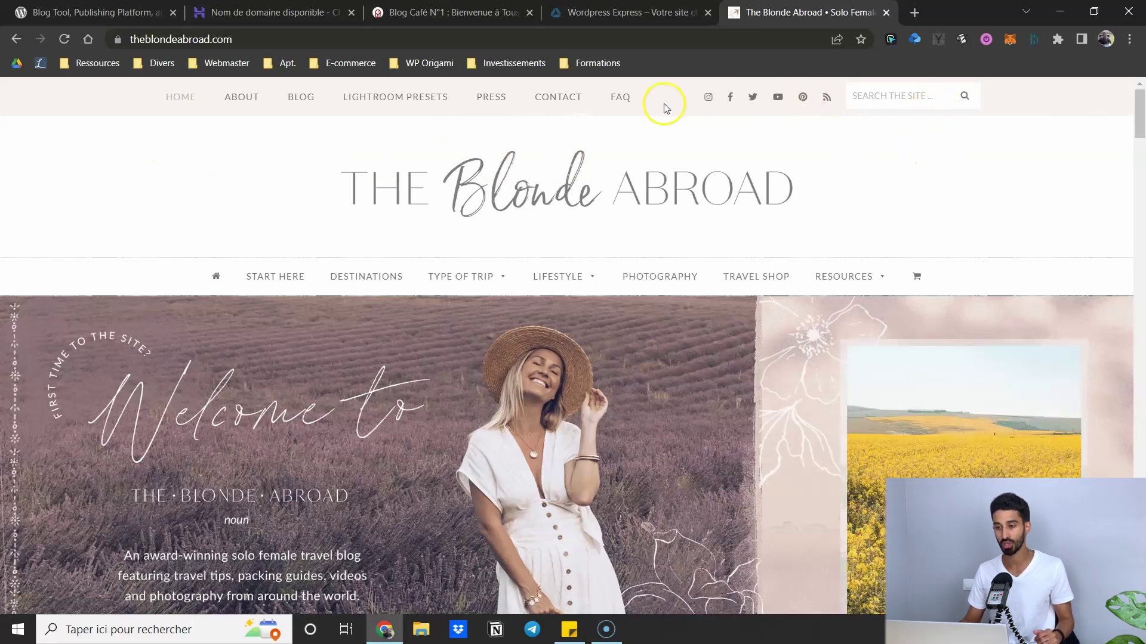
- Scroll through The Blonde Abroad homepage and open a beauty post from the LIFESTYLE menu
left_click_drag(1138, 126, 1136, 603)
scroll(281, 341, "up", 5)
scroll(269, 345, "down", 4)
scroll(320, 299, "up", 1)
scroll(312, 299, "up", 1)
scroll(295, 307, "down", 4)
scroll(236, 188, "up", 1)
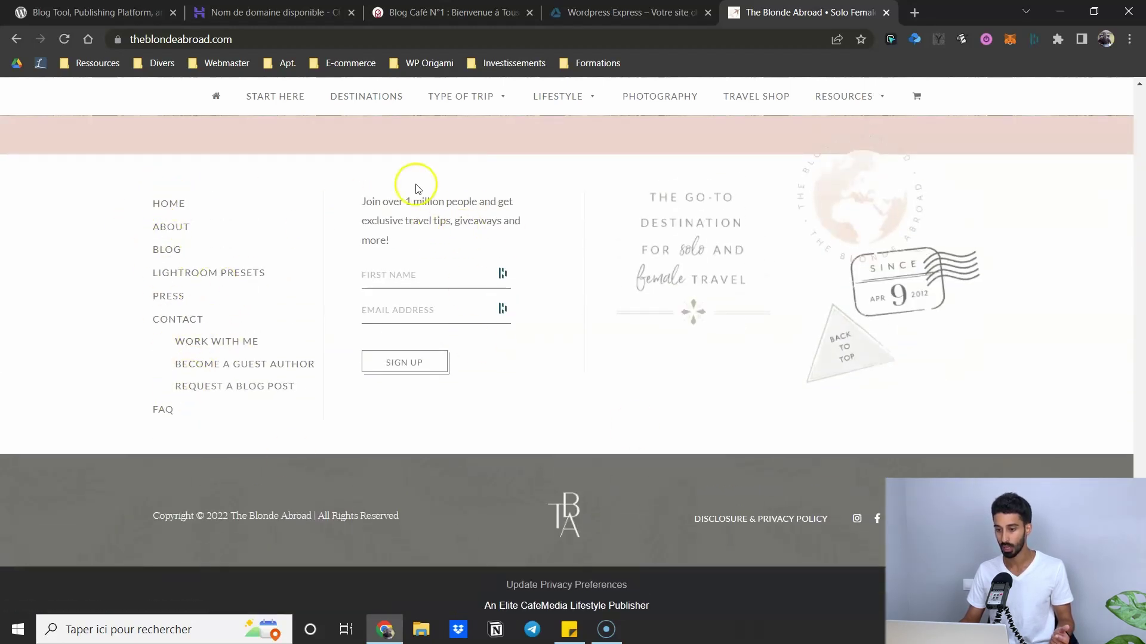
scroll(438, 213, "down", 1)
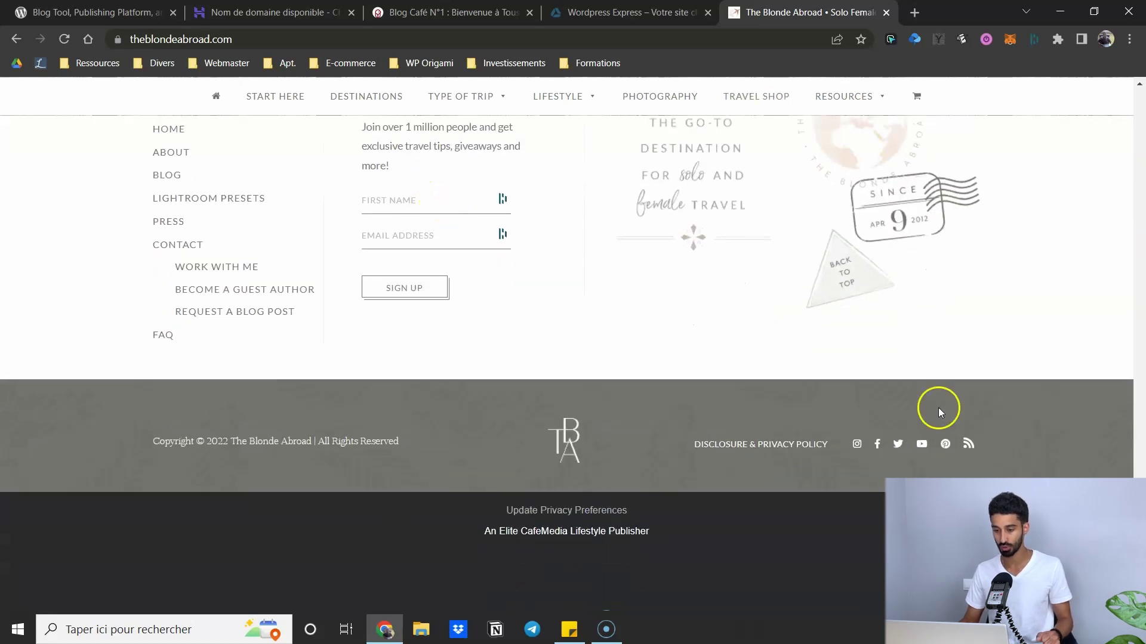
scroll(964, 410, "up", 4)
scroll(835, 367, "up", 15)
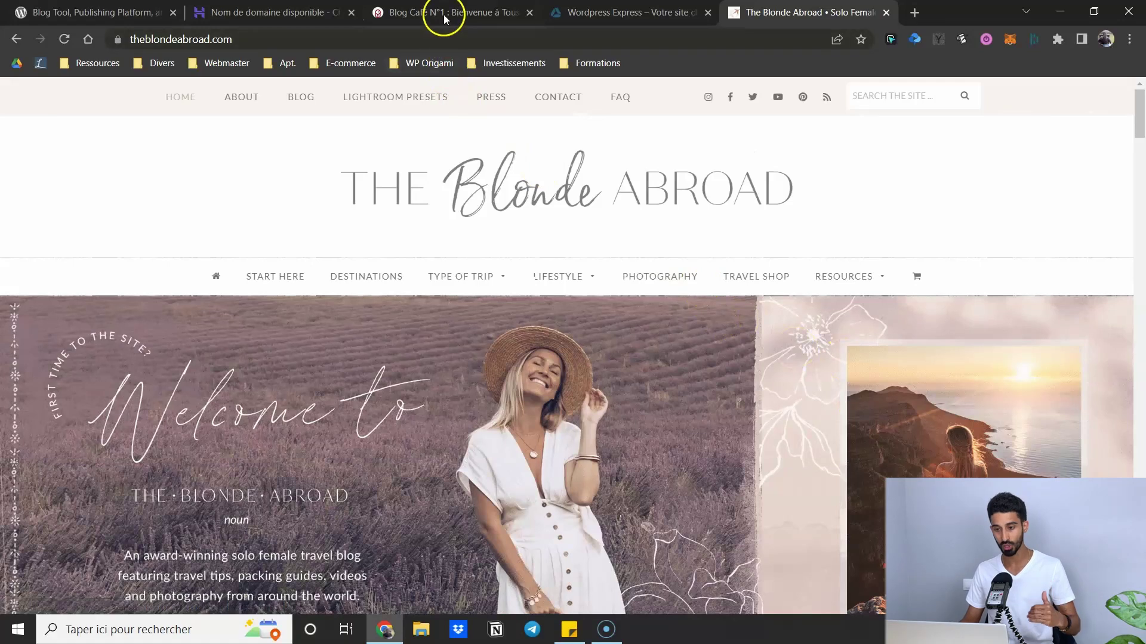
mouse_move(563, 287)
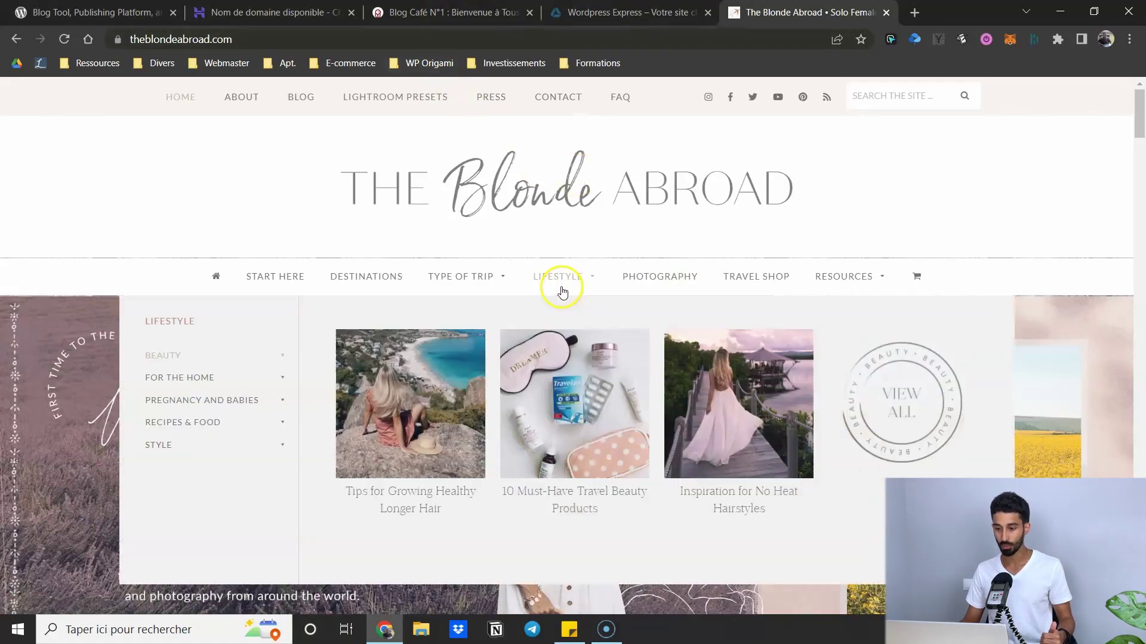
scroll(567, 286, "down", 1)
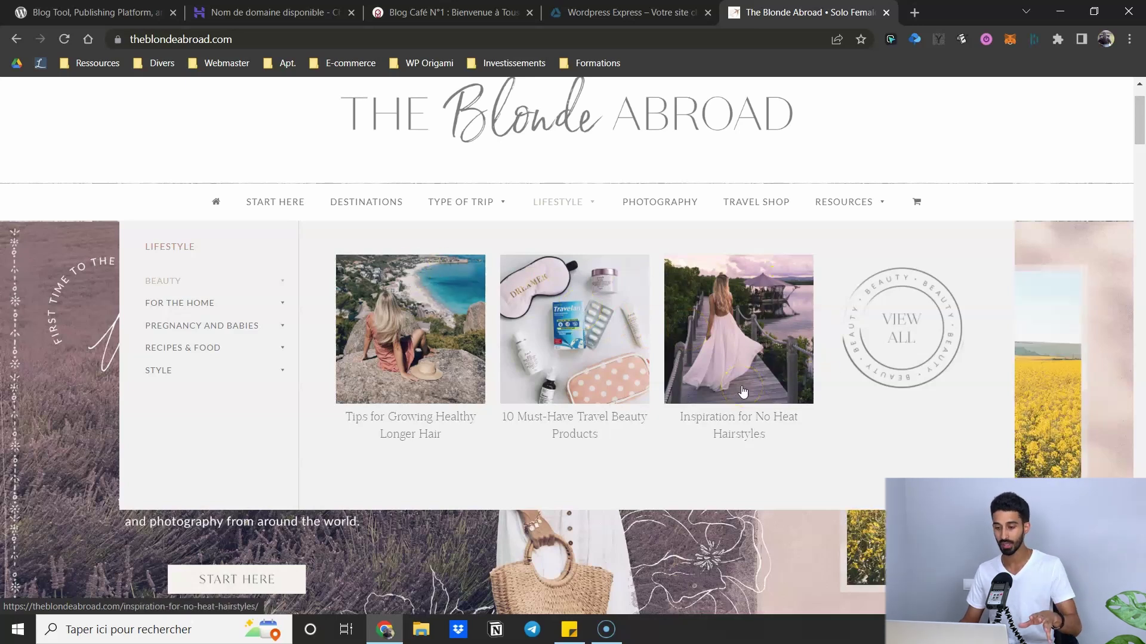
left_click(583, 307)
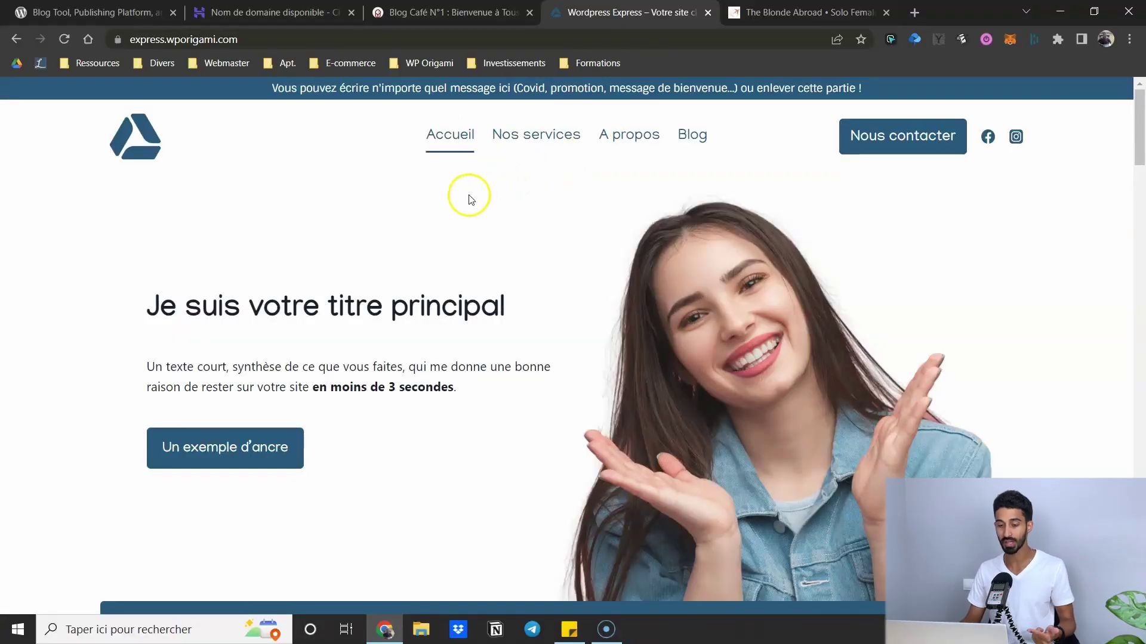
scroll(433, 194, "down", 1)
scroll(430, 186, "up", 1)
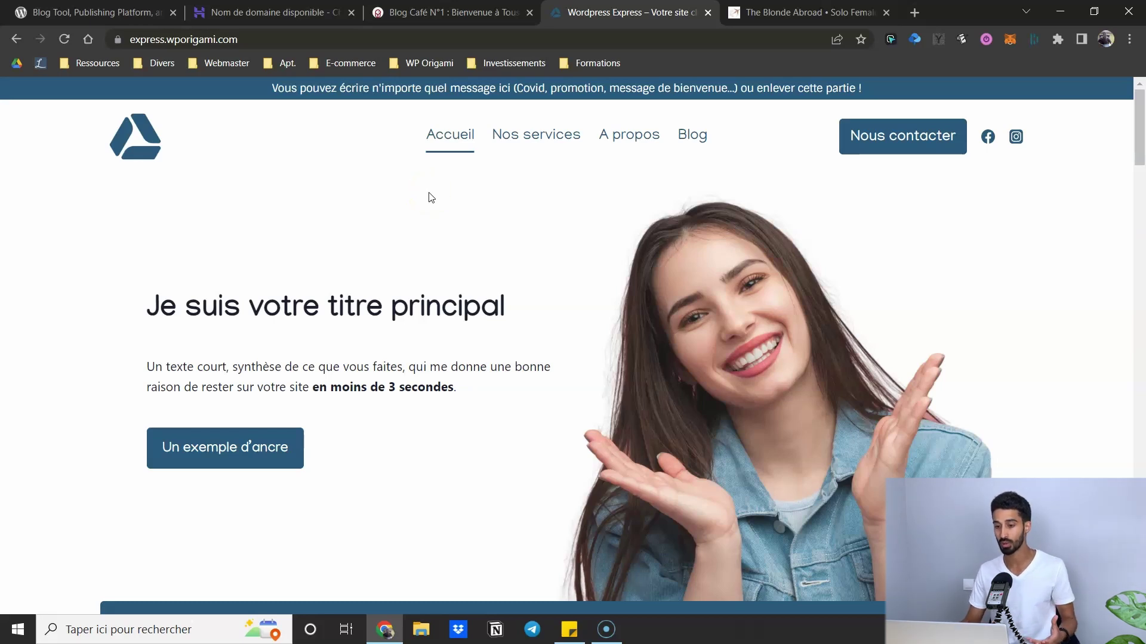
scroll(833, 338, "down", 10)
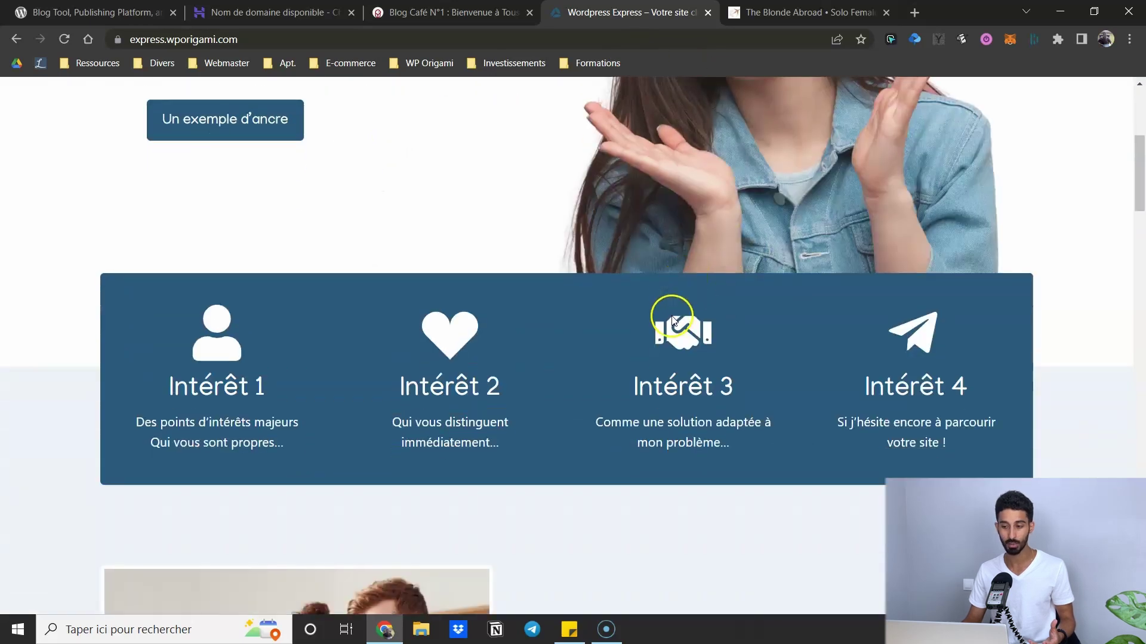
scroll(657, 302, "up", 8)
scroll(657, 302, "up", 4)
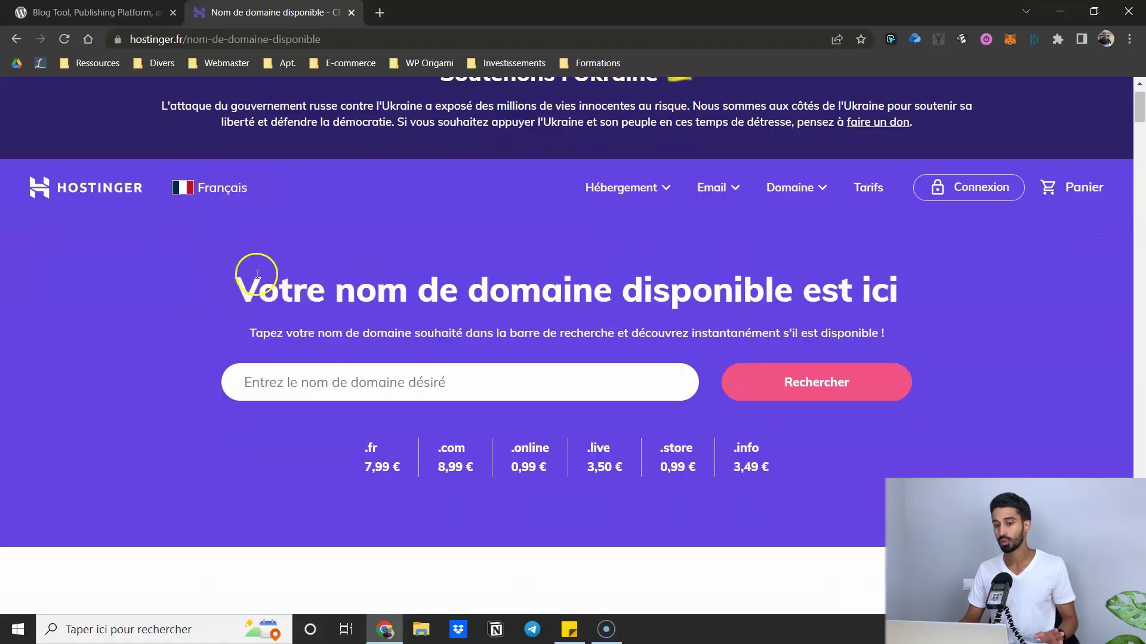
scroll(256, 277, "down", 1)
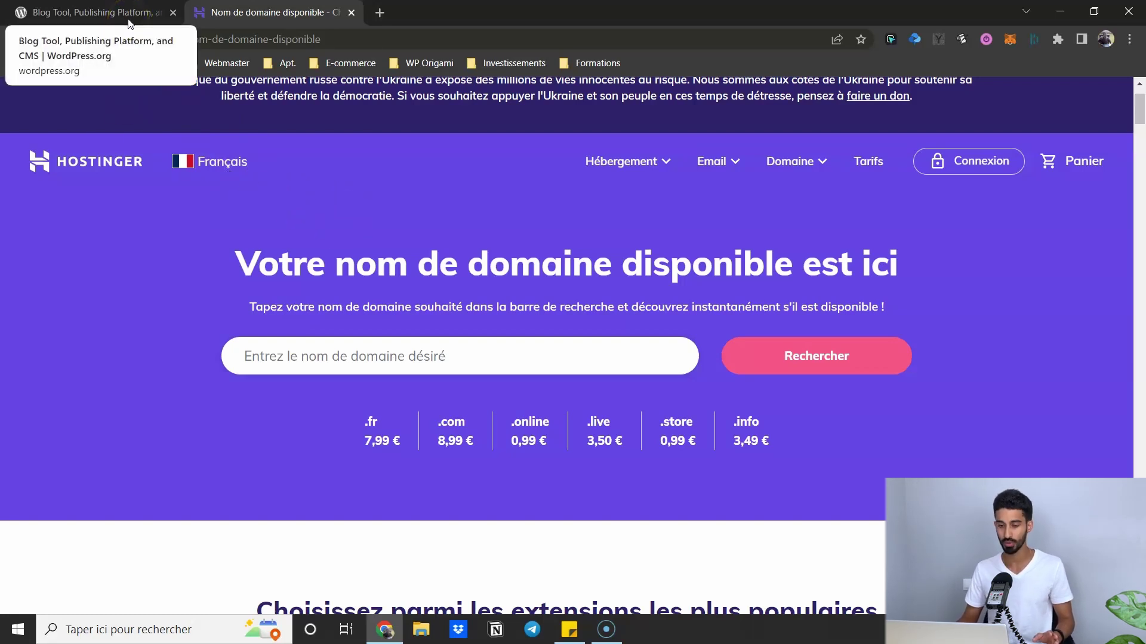
- Glance over the WordPress.org homepage, then close its tab with Ctrl+W
left_click(89, 11)
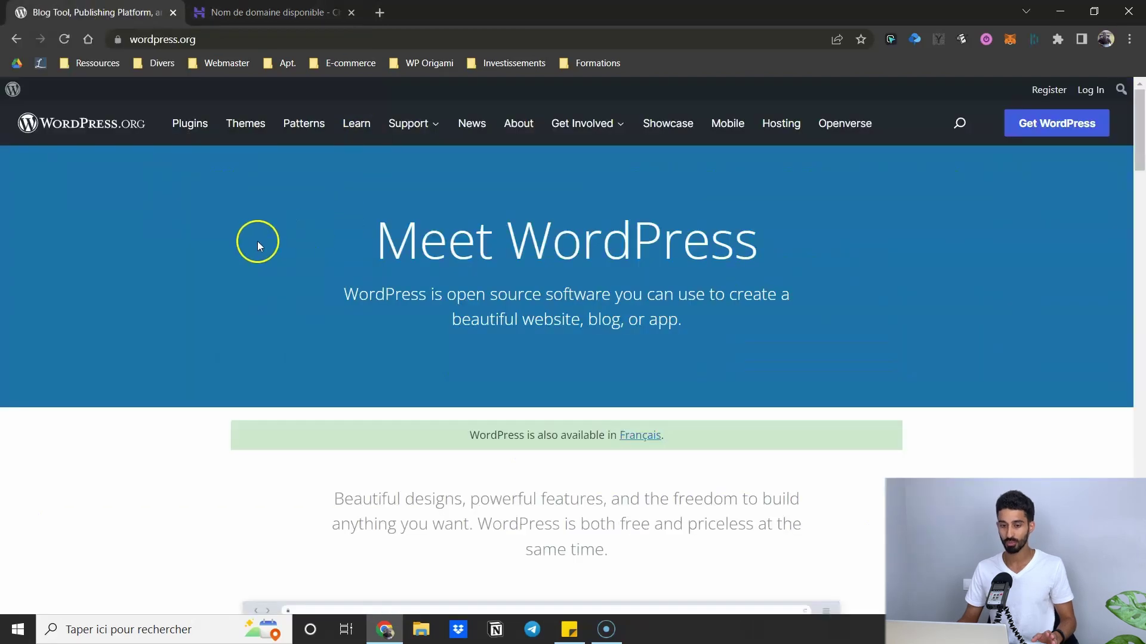
scroll(110, 173, "down", 1)
scroll(111, 174, "up", 1)
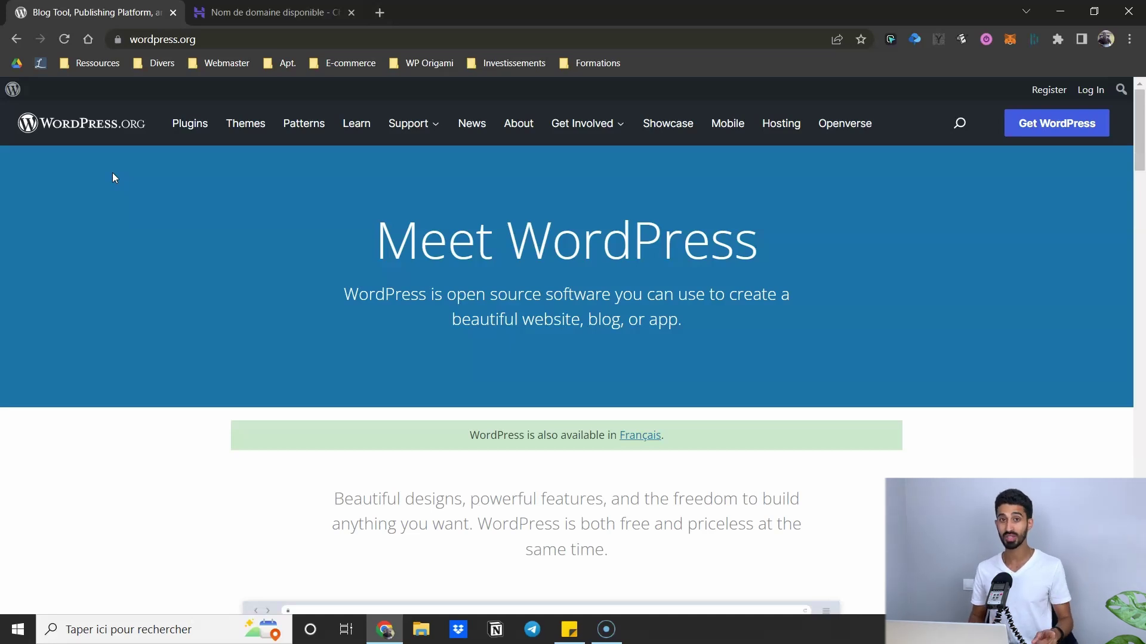
key("ctrl+w")
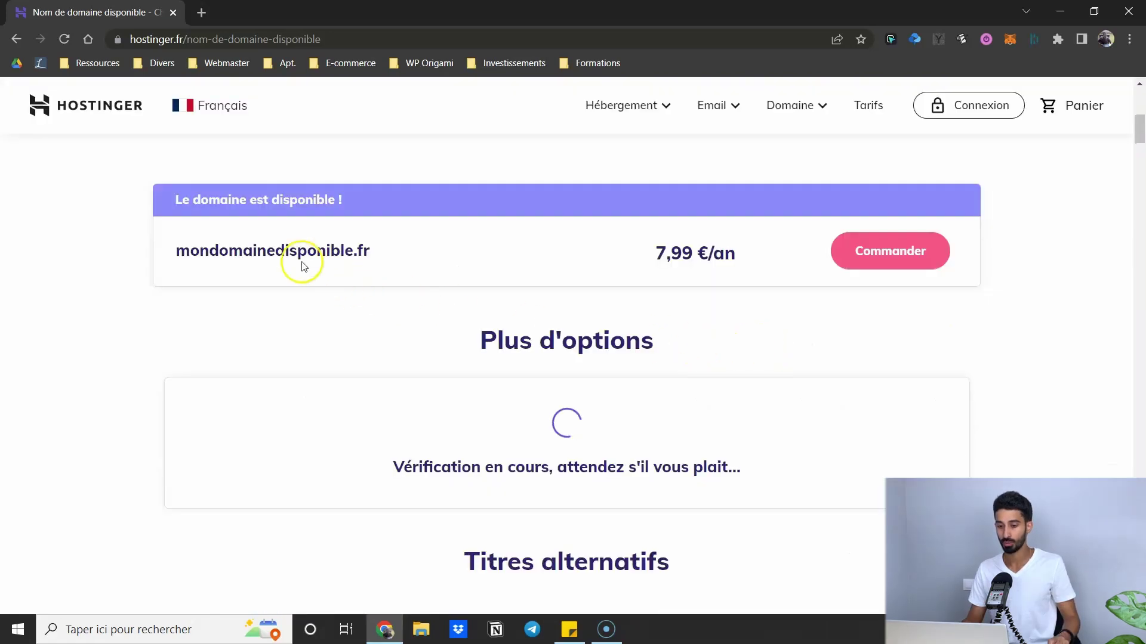
- Add the available domain mondomainedisponible.fr to the order
scroll(299, 262, "up", 6)
scroll(311, 286, "down", 6)
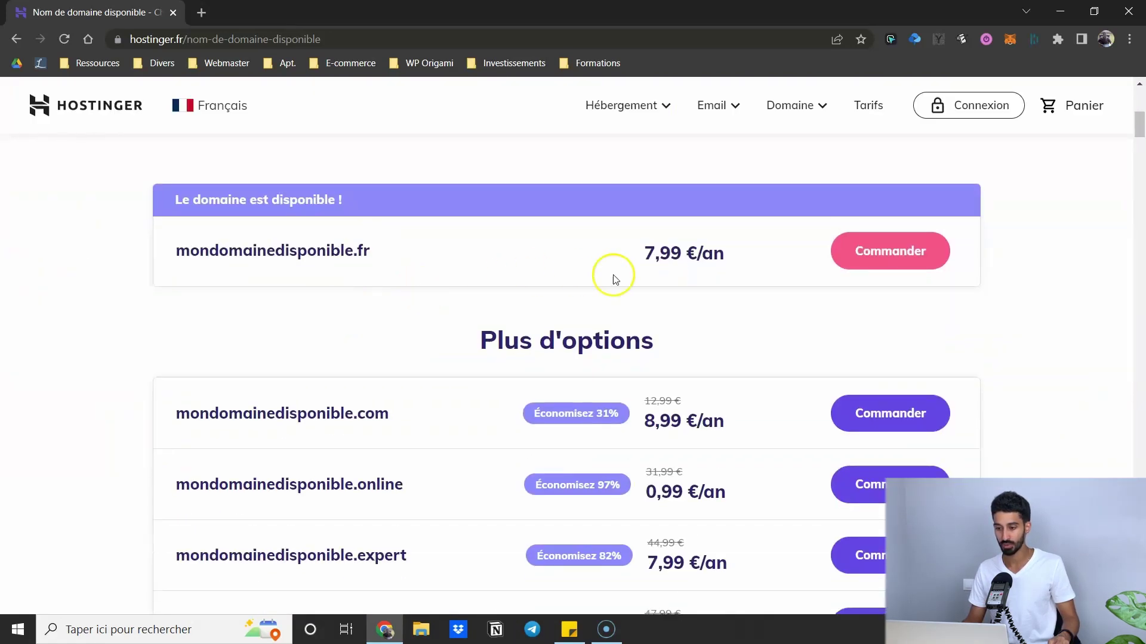
left_click(877, 250)
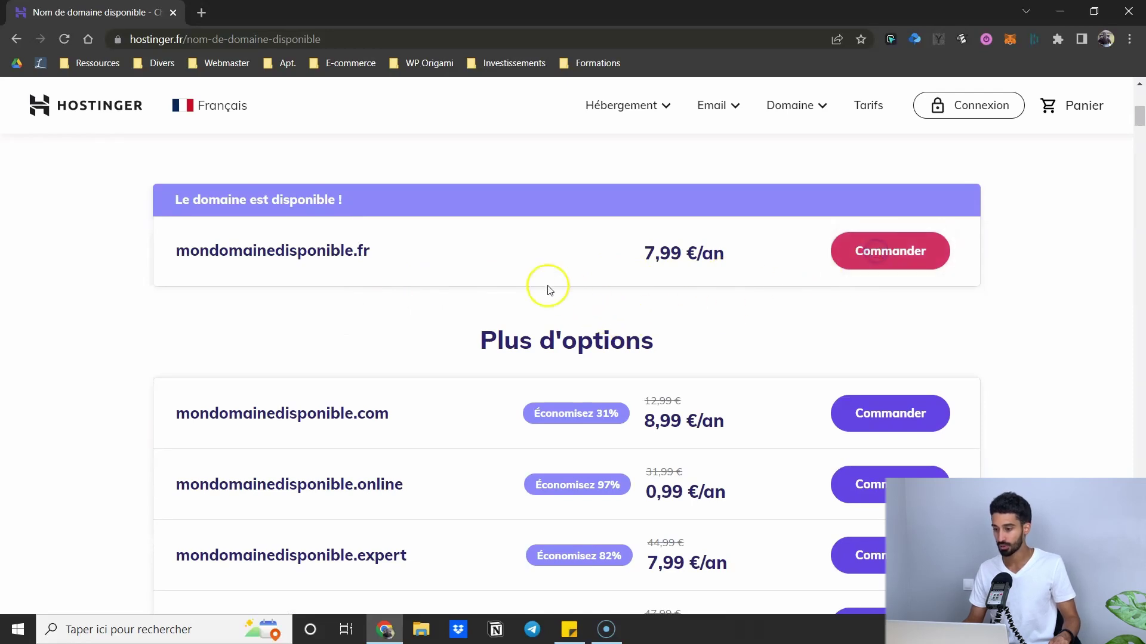
scroll(775, 310, "down", 1)
scroll(763, 271, "up", 1)
left_click(853, 251)
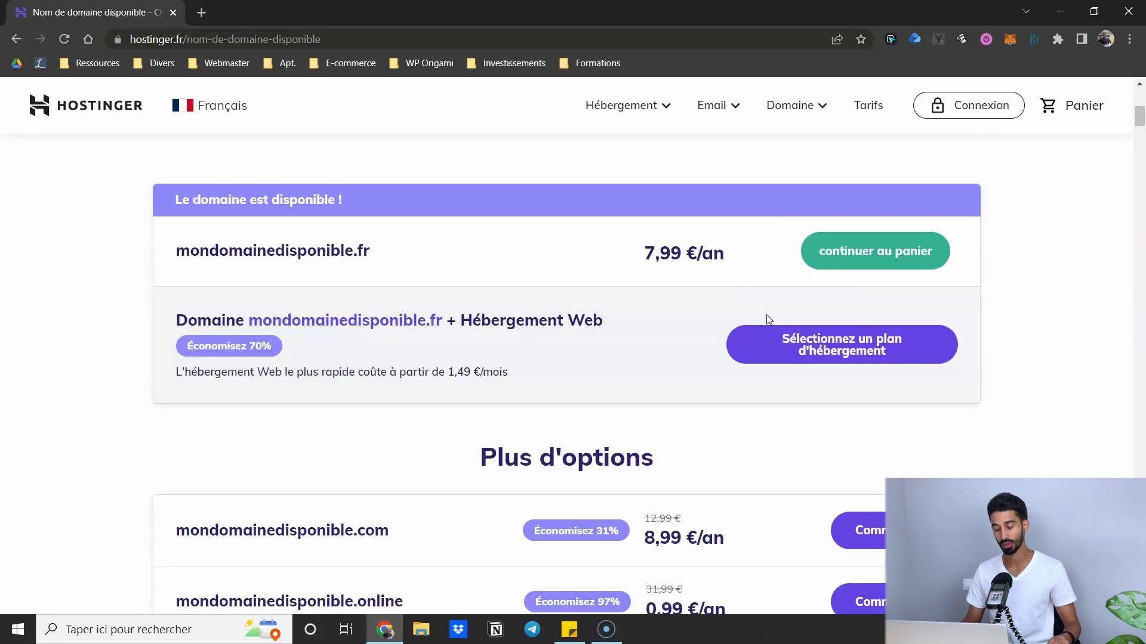
- Compare the hosting plans and order Hébergement Premium at 2,99 €/mois
left_click(801, 359)
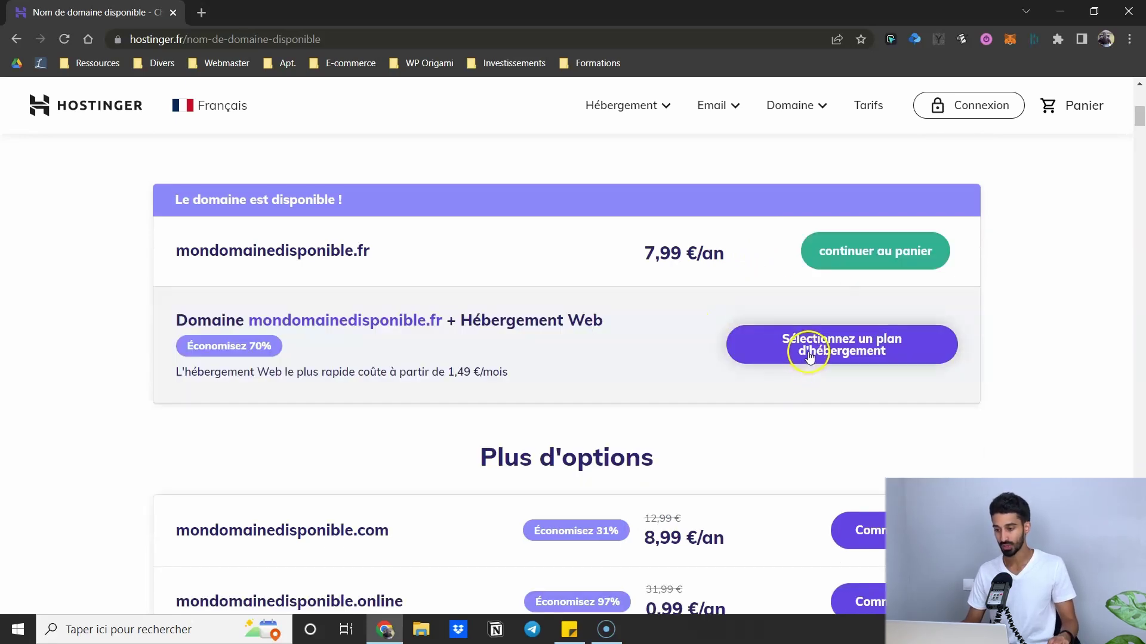
scroll(384, 256, "down", 4)
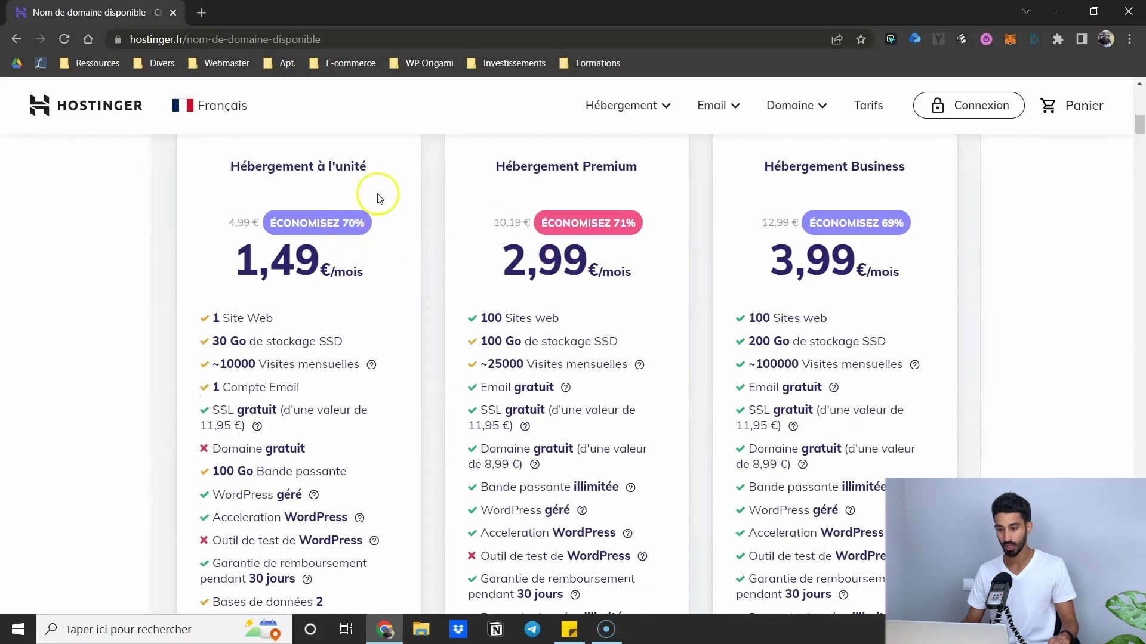
scroll(328, 204, "up", 1)
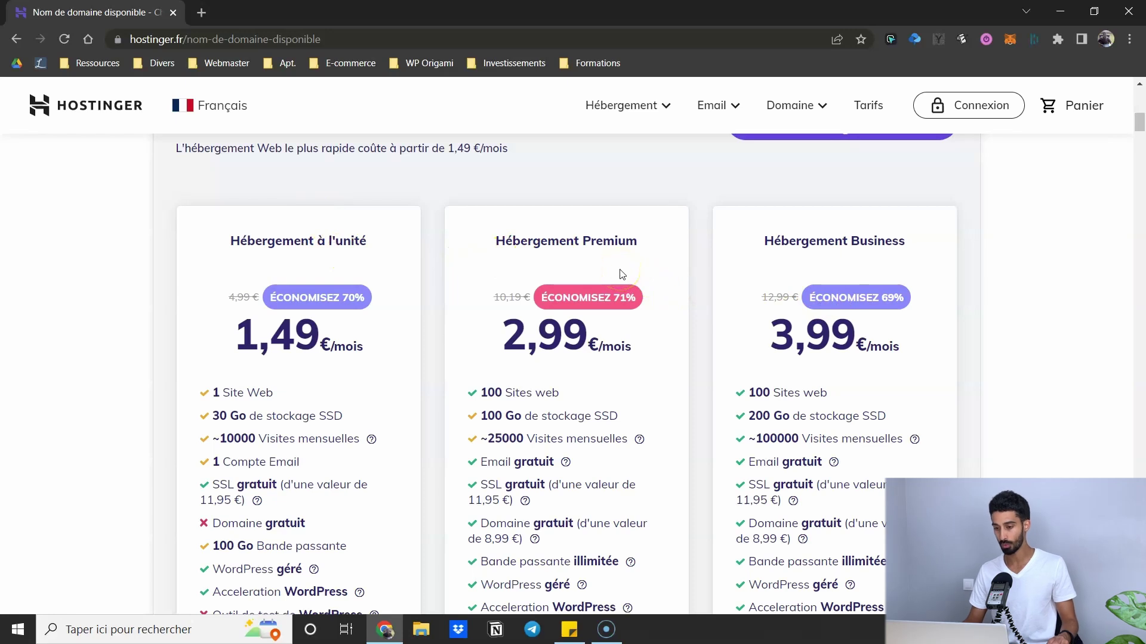
left_click_drag(496, 241, 656, 253)
left_click(659, 236)
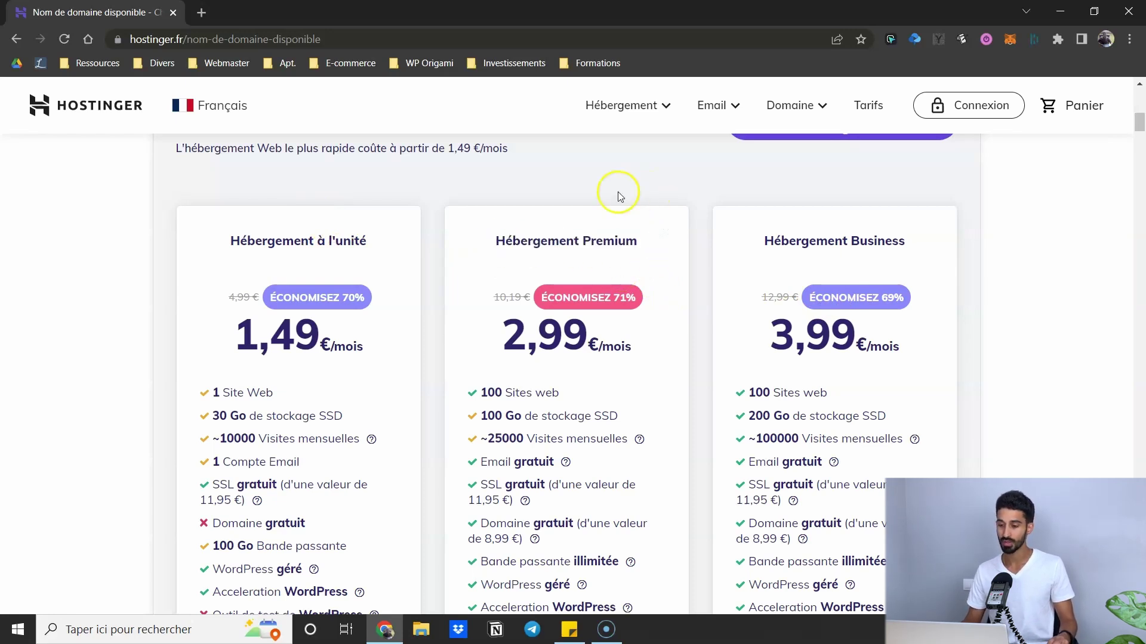
scroll(537, 179, "down", 1)
scroll(535, 179, "down", 2)
scroll(463, 238, "up", 2)
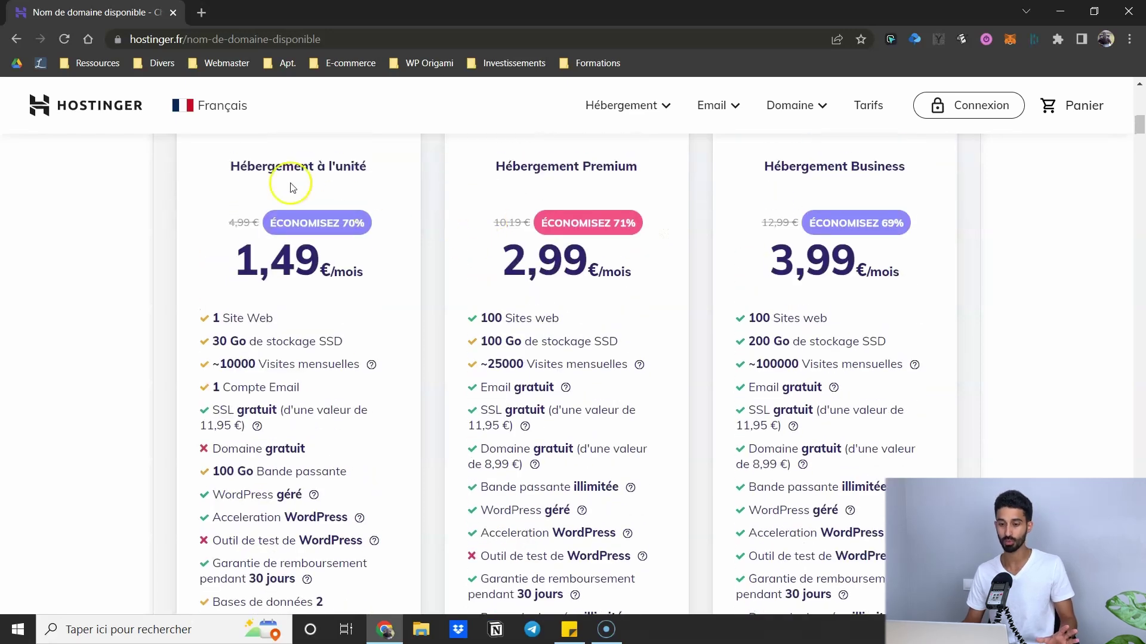
left_click_drag(210, 171, 358, 171)
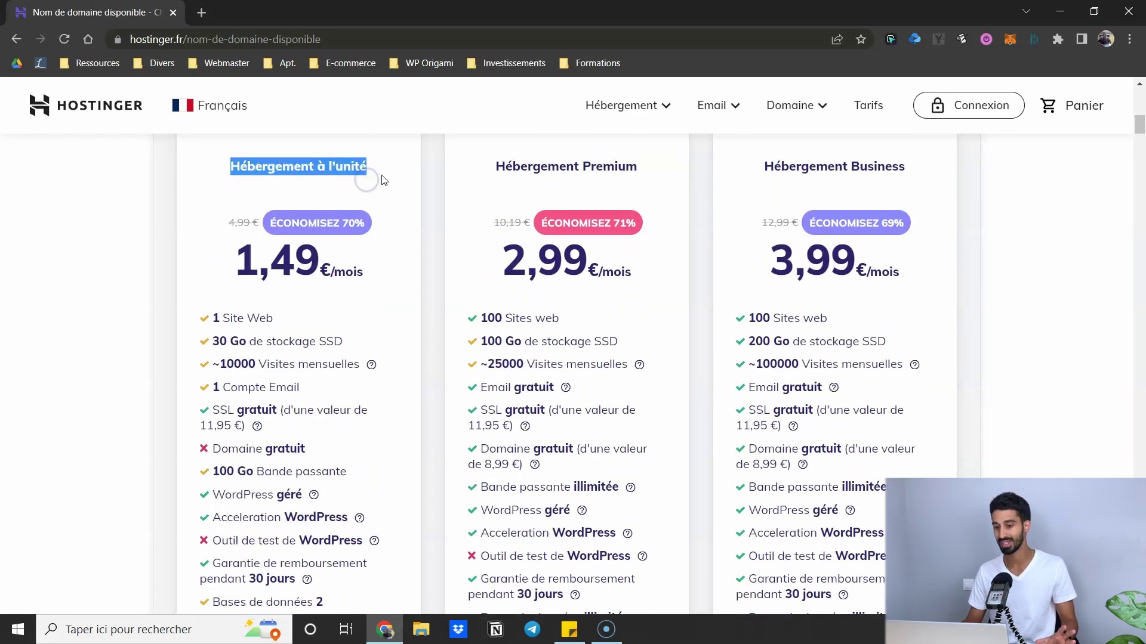
left_click(416, 193)
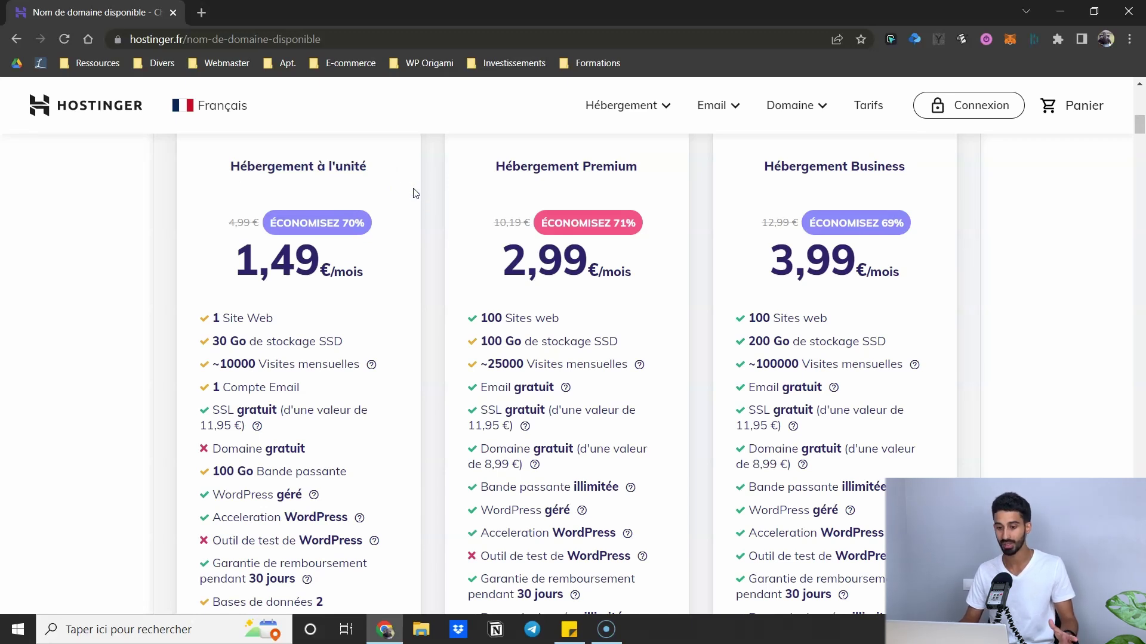
scroll(545, 327, "down", 6)
left_click(557, 425)
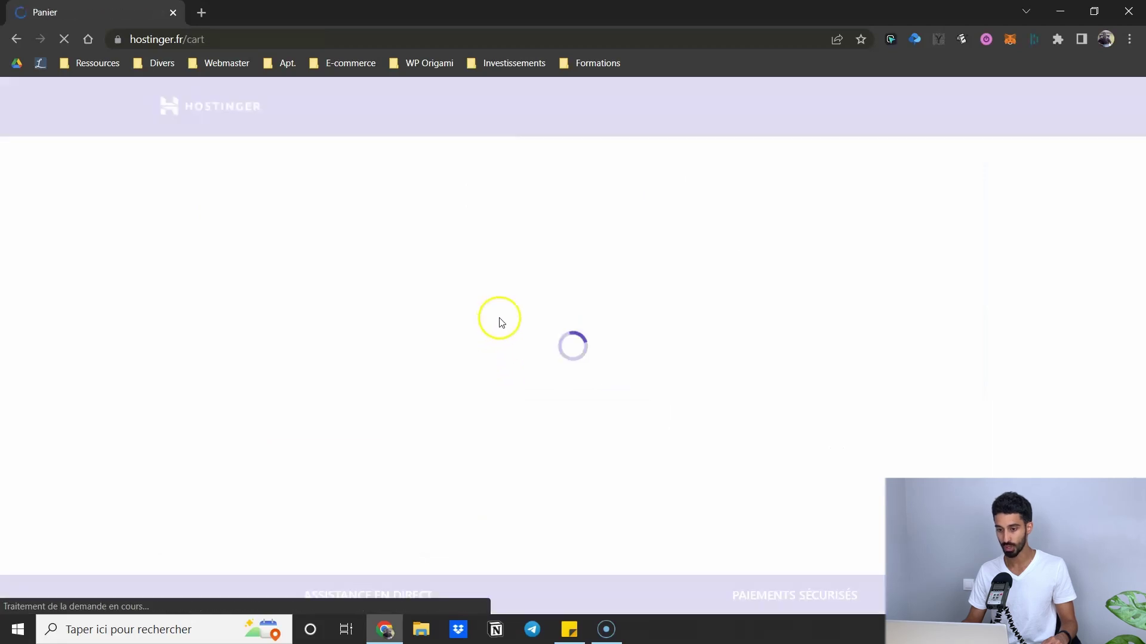
scroll(377, 331, "down", 1)
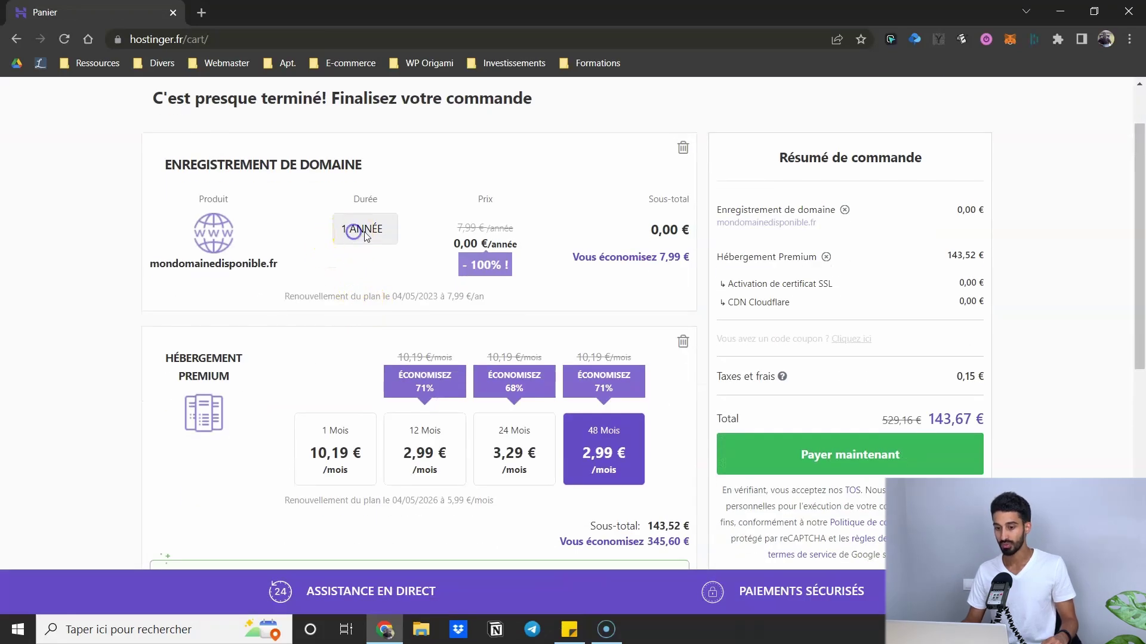
scroll(205, 225, "down", 1)
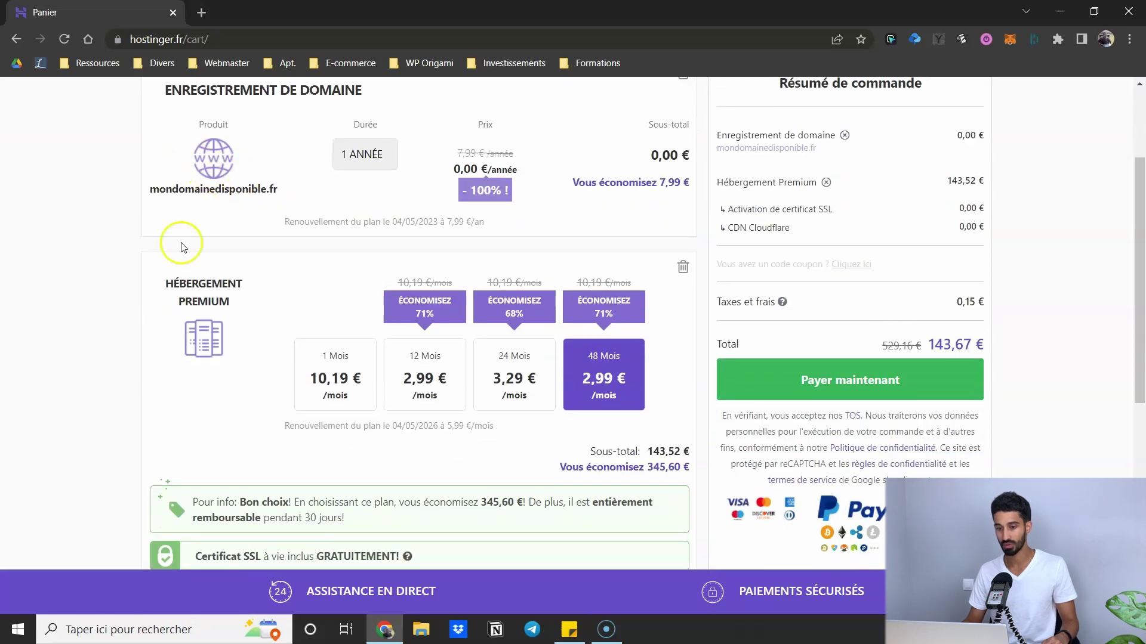
scroll(210, 209, "up", 1)
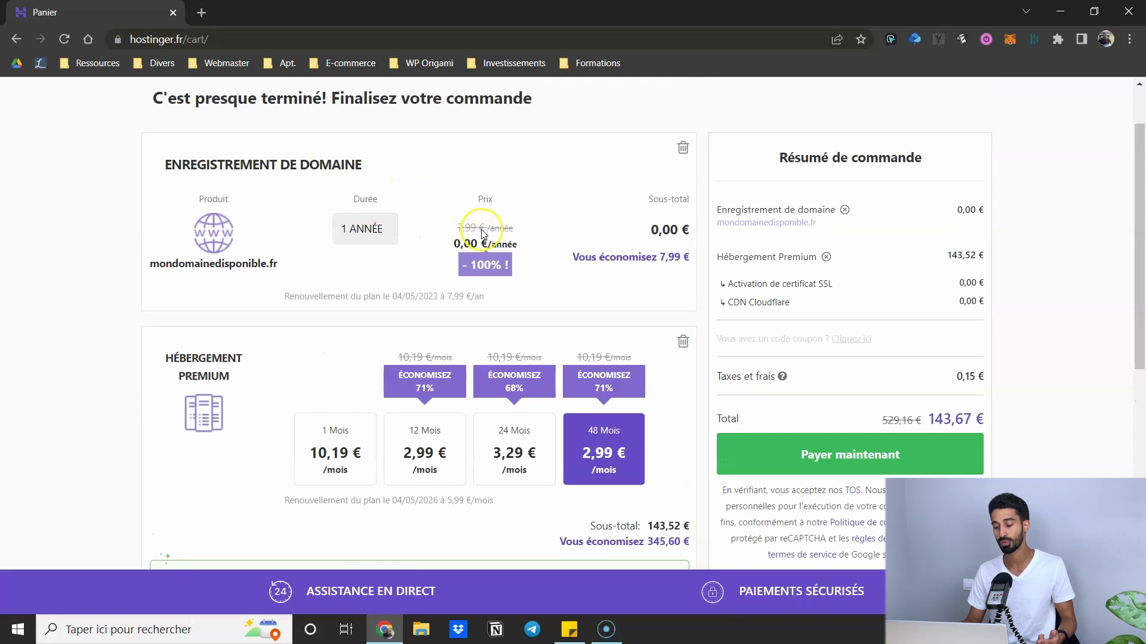
scroll(267, 353, "down", 2)
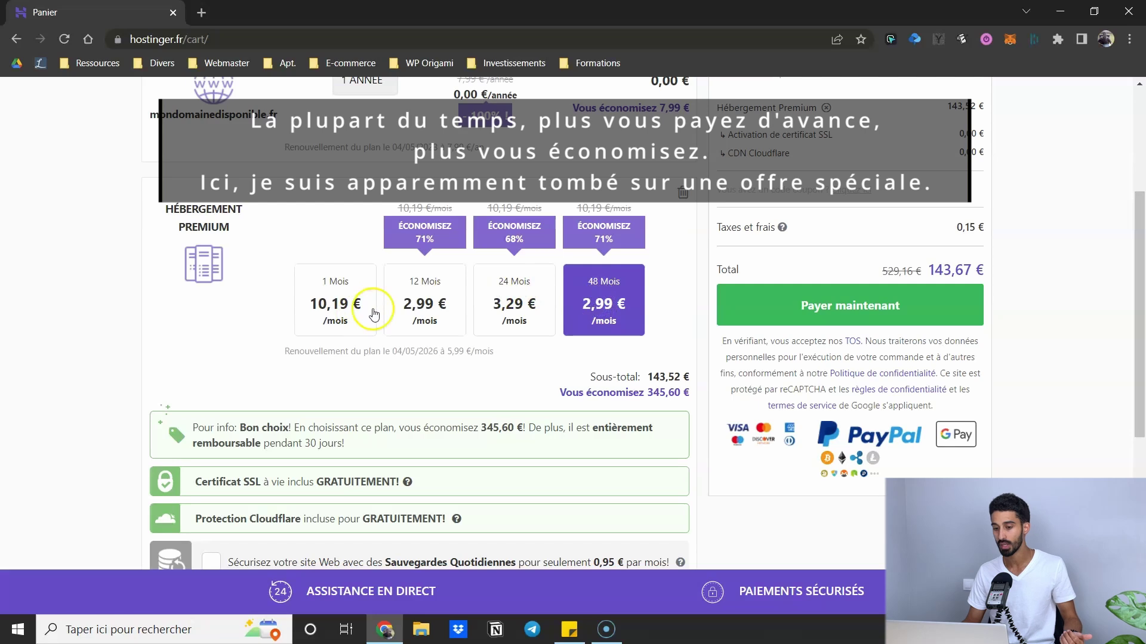
left_click(421, 306)
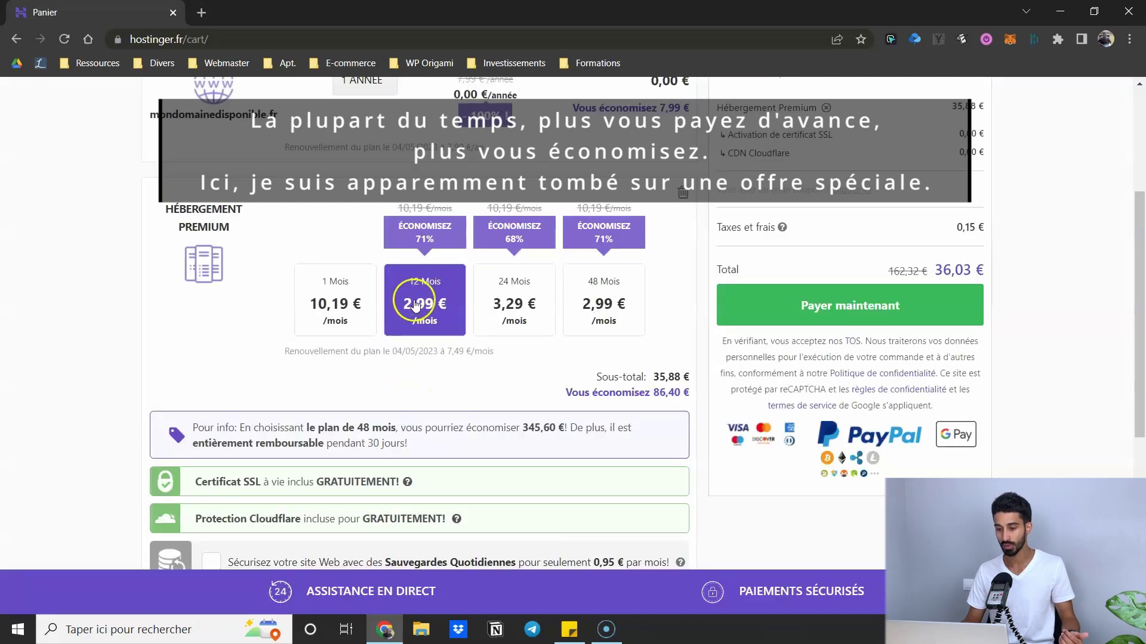
scroll(424, 284, "up", 1)
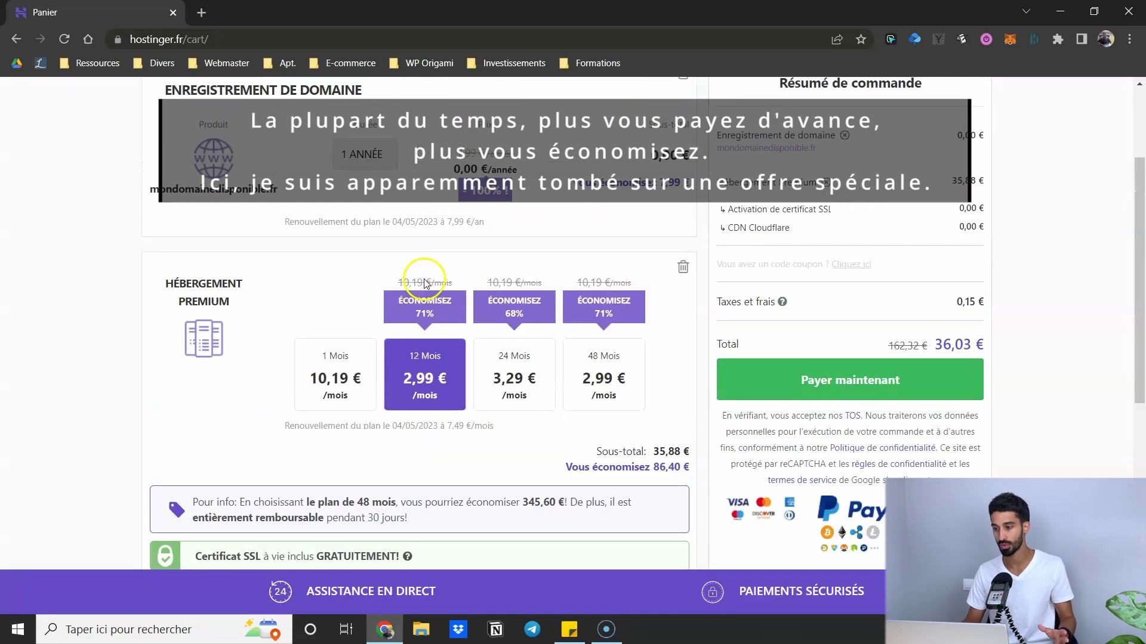
scroll(382, 352, "down", 1)
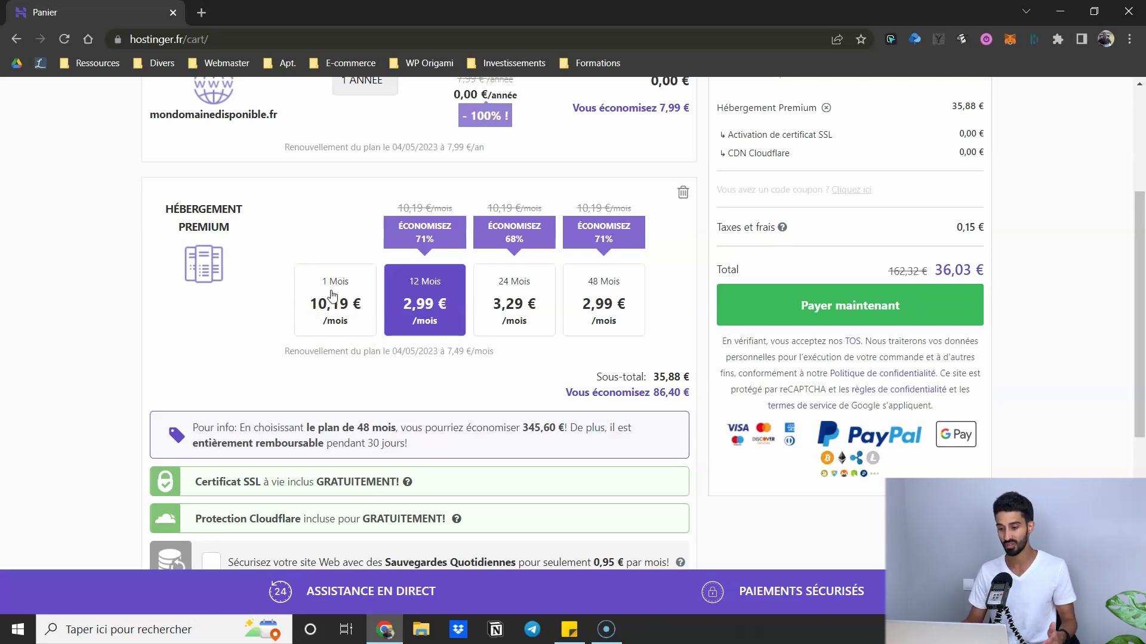
scroll(321, 216, "down", 1)
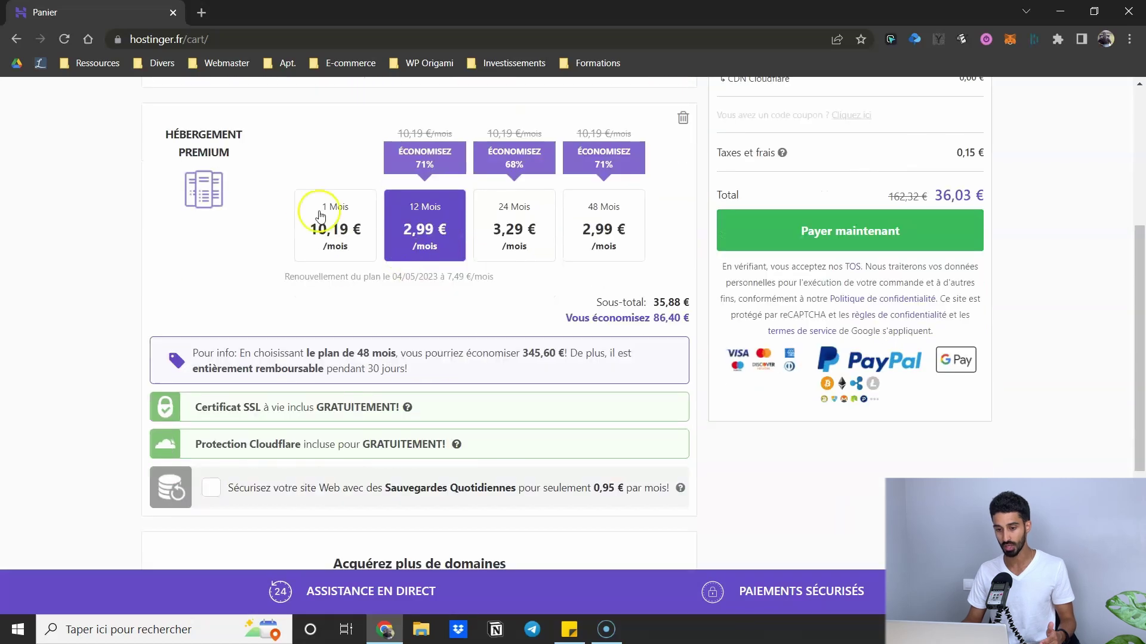
scroll(321, 216, "down", 3)
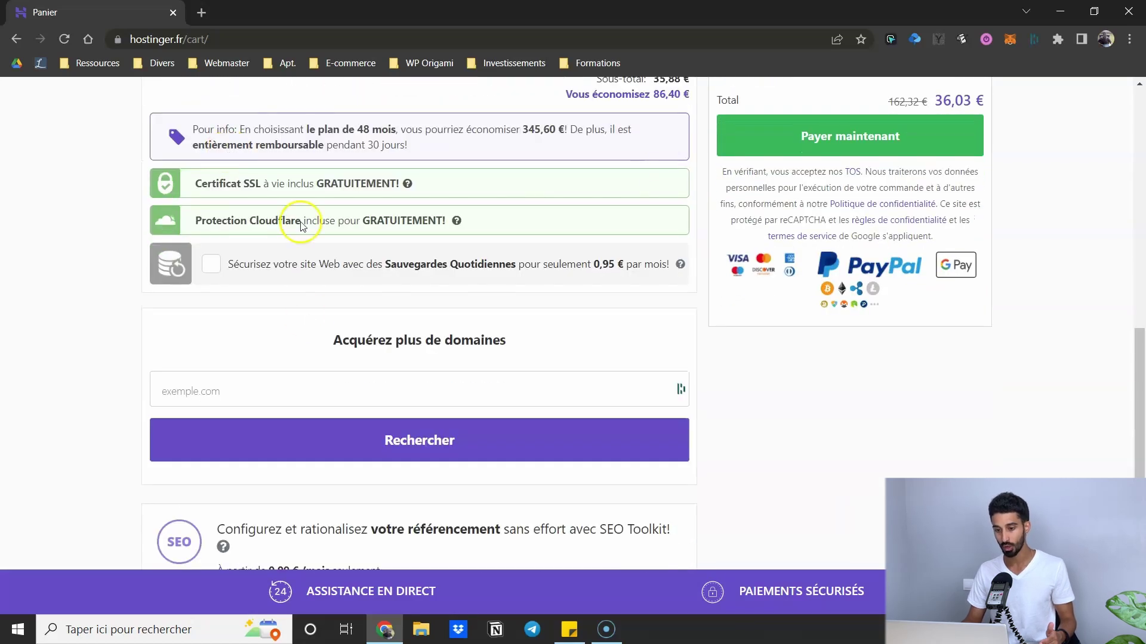
scroll(297, 312, "down", 1)
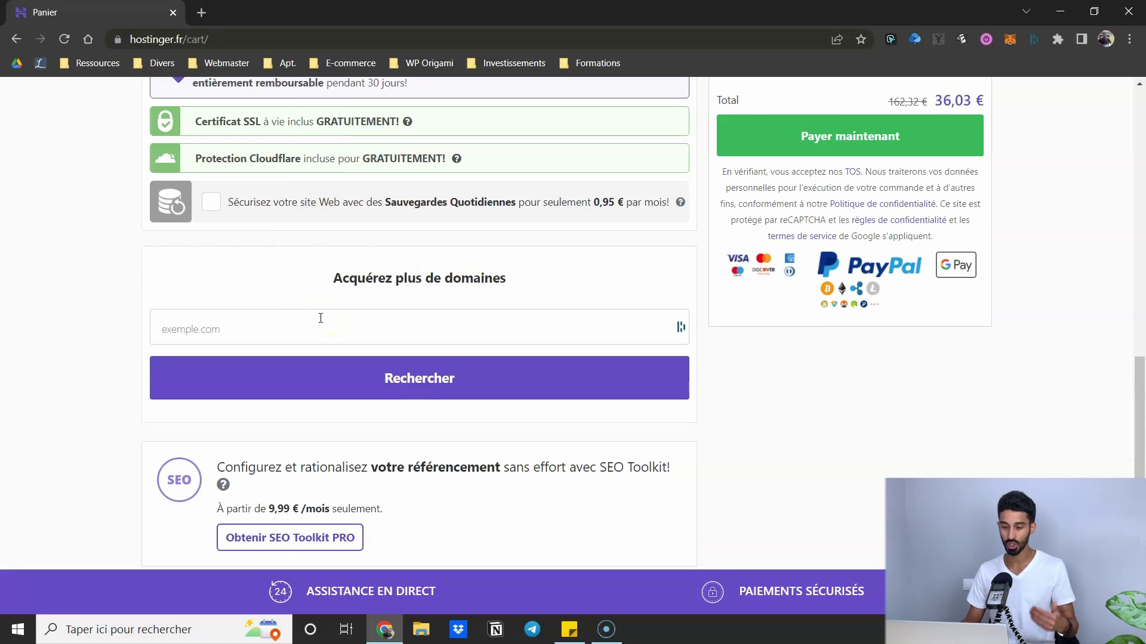
scroll(313, 315, "up", 10)
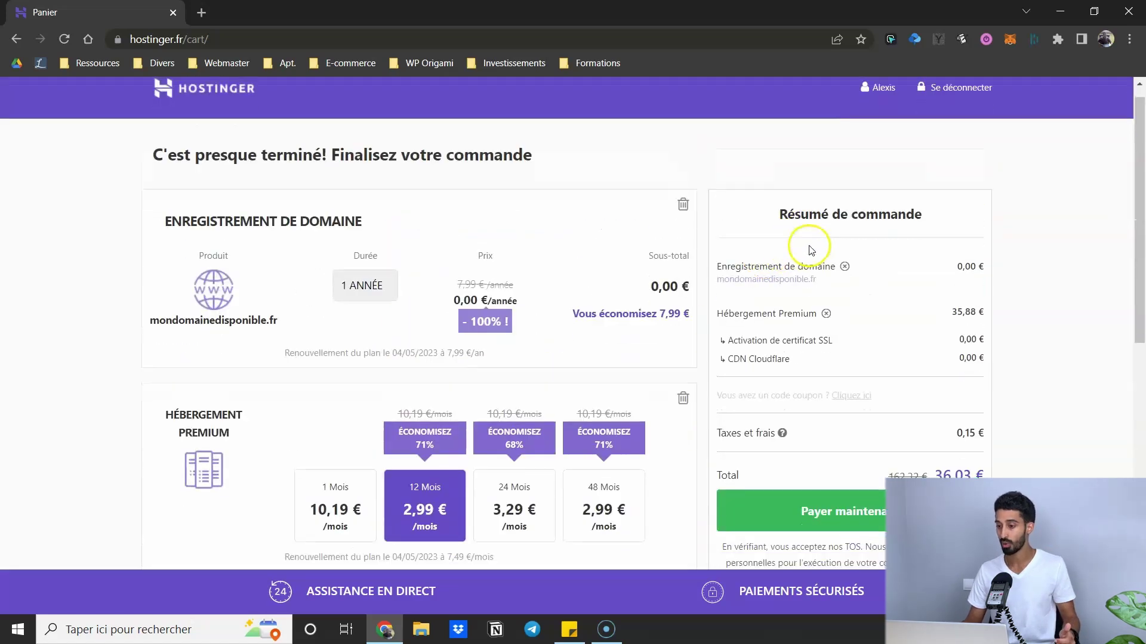
scroll(812, 251, "down", 1)
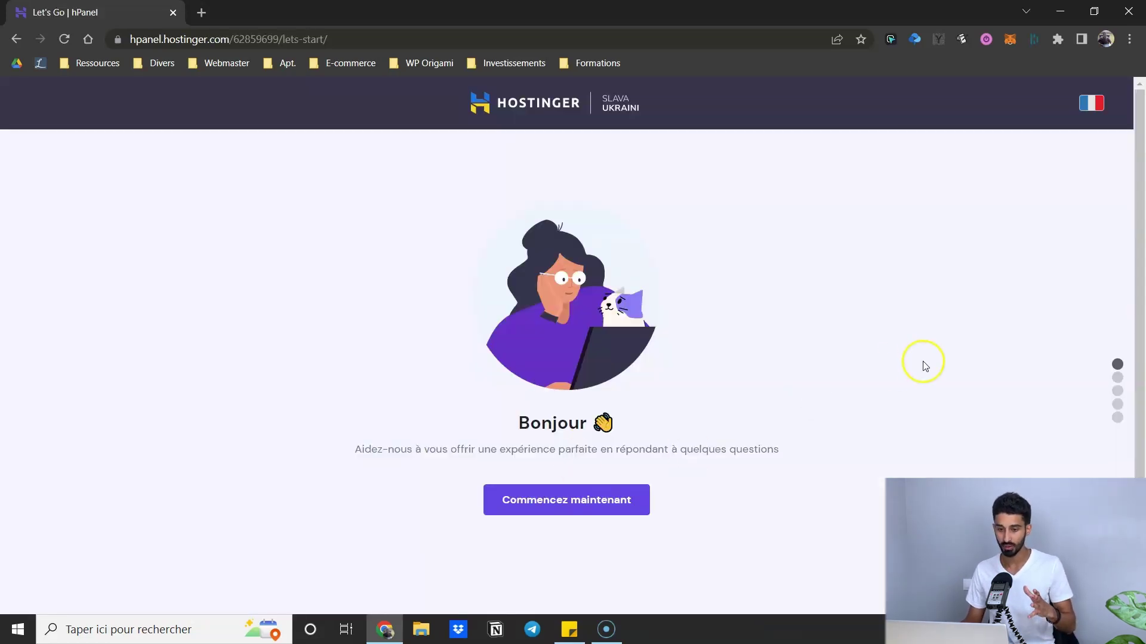
- Start the hPanel onboarding and skip the survey about who the site is for
scroll(829, 300, "down", 1)
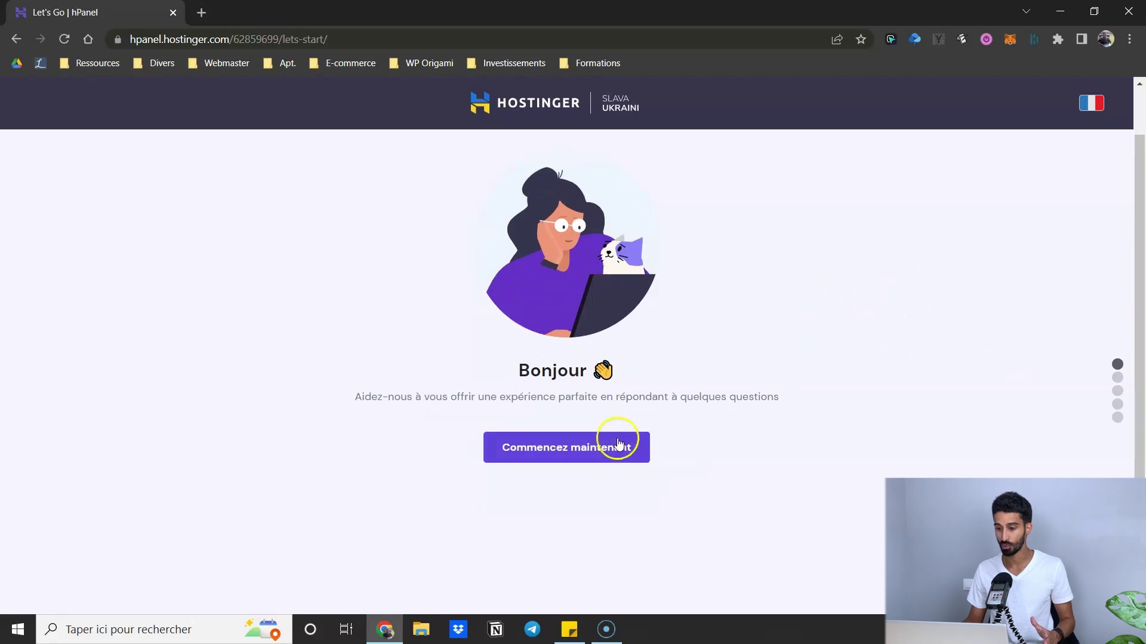
left_click(547, 451)
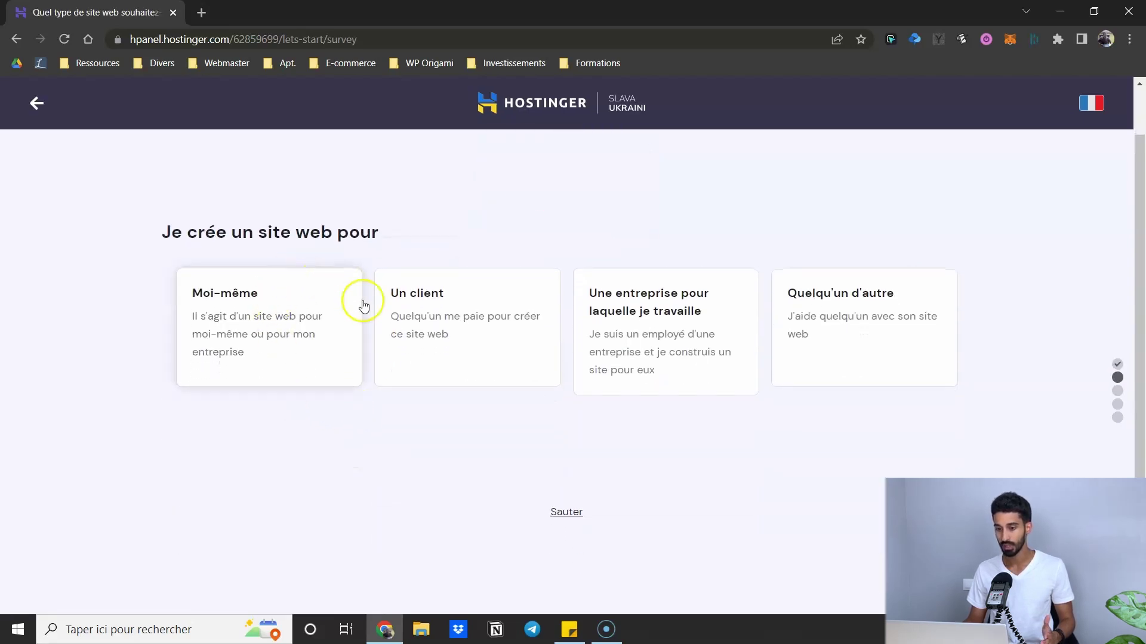
left_click(567, 513)
scroll(558, 511, "down", 2)
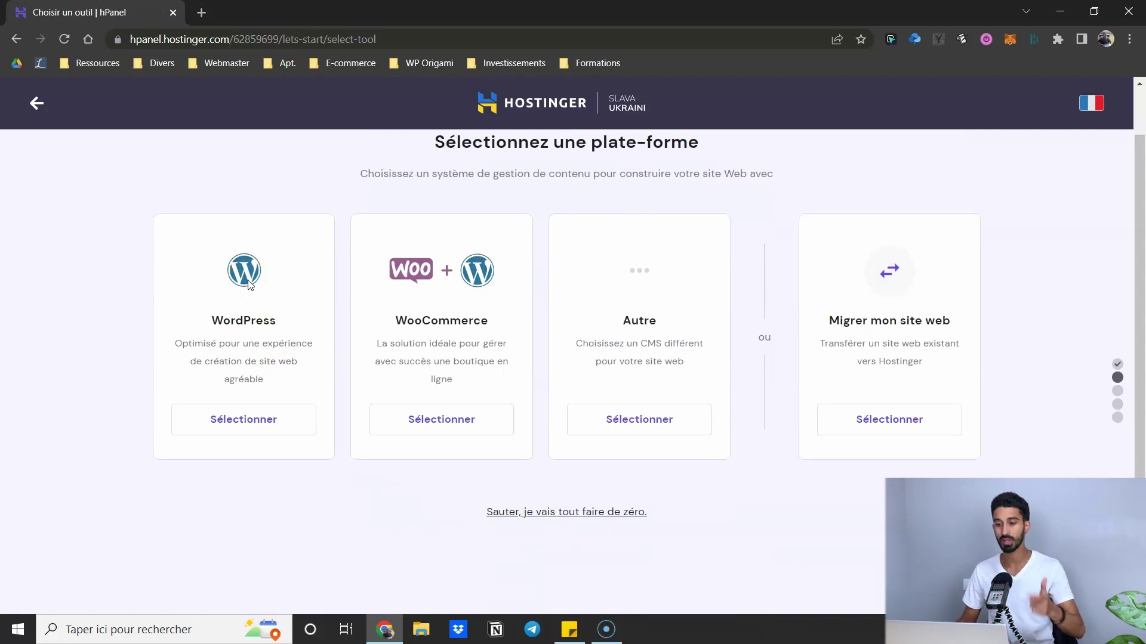
- Choose WordPress as the platform and fill in the administrator e-mail and password
left_click(242, 428)
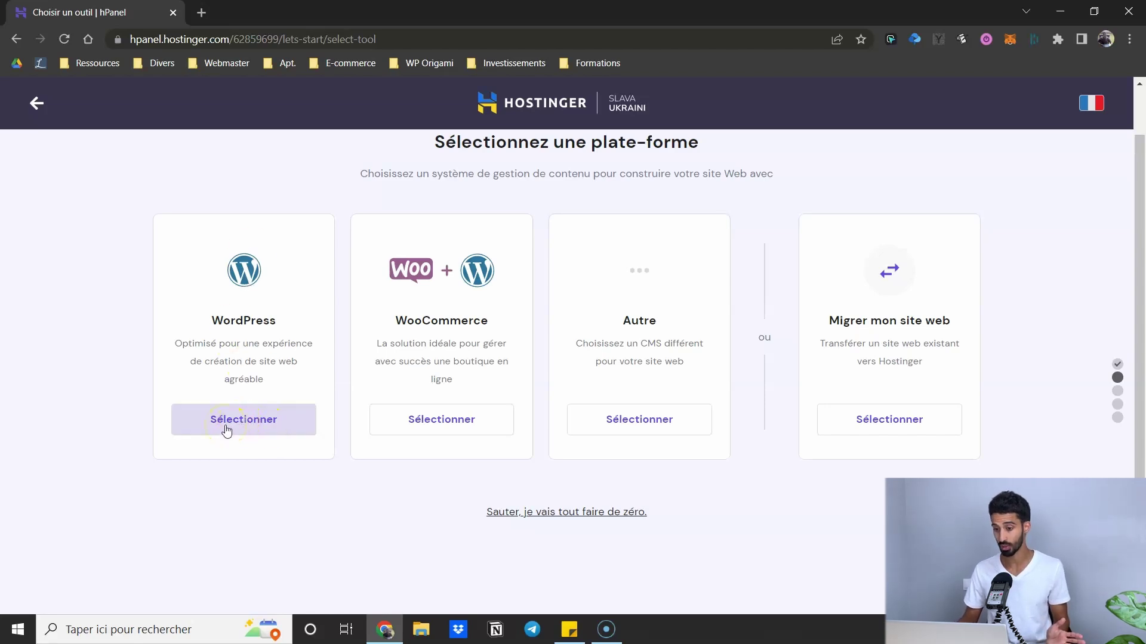
left_click(226, 429)
left_click(306, 468)
left_click(249, 470)
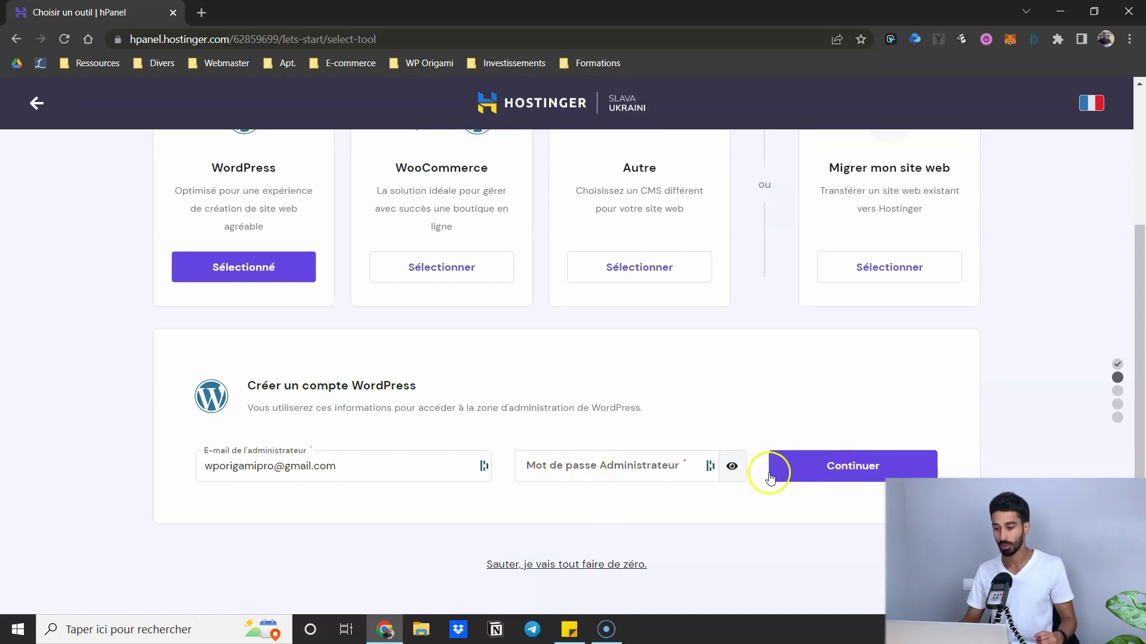
left_click(602, 477)
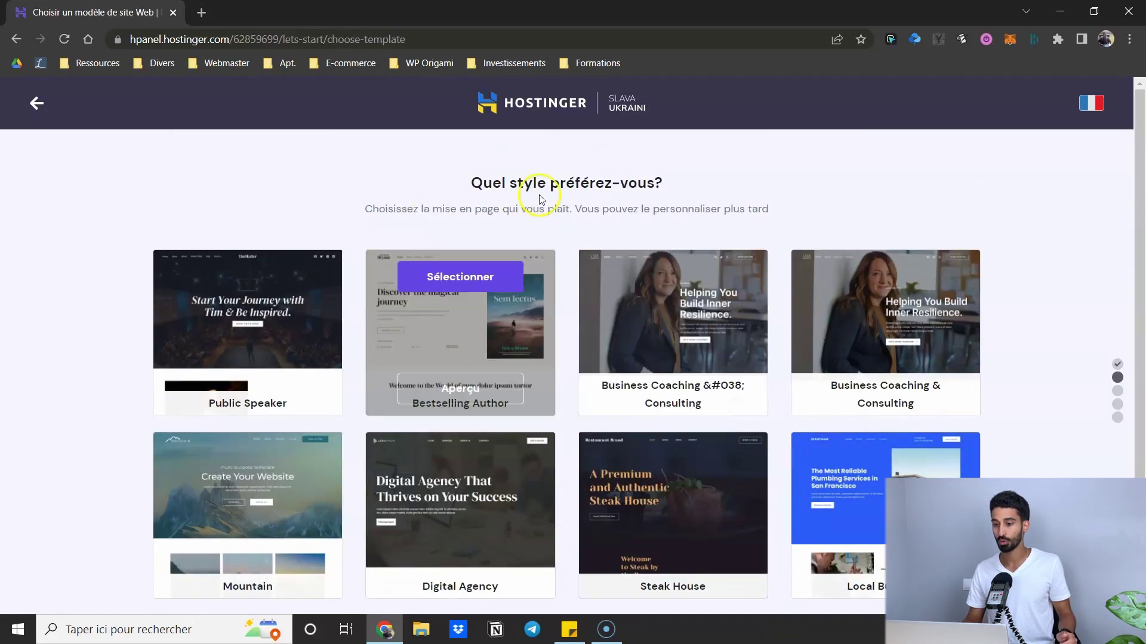
- Skip the template choice and select mondomainedisponible.fr as the site's domain
scroll(844, 321, "down", 2)
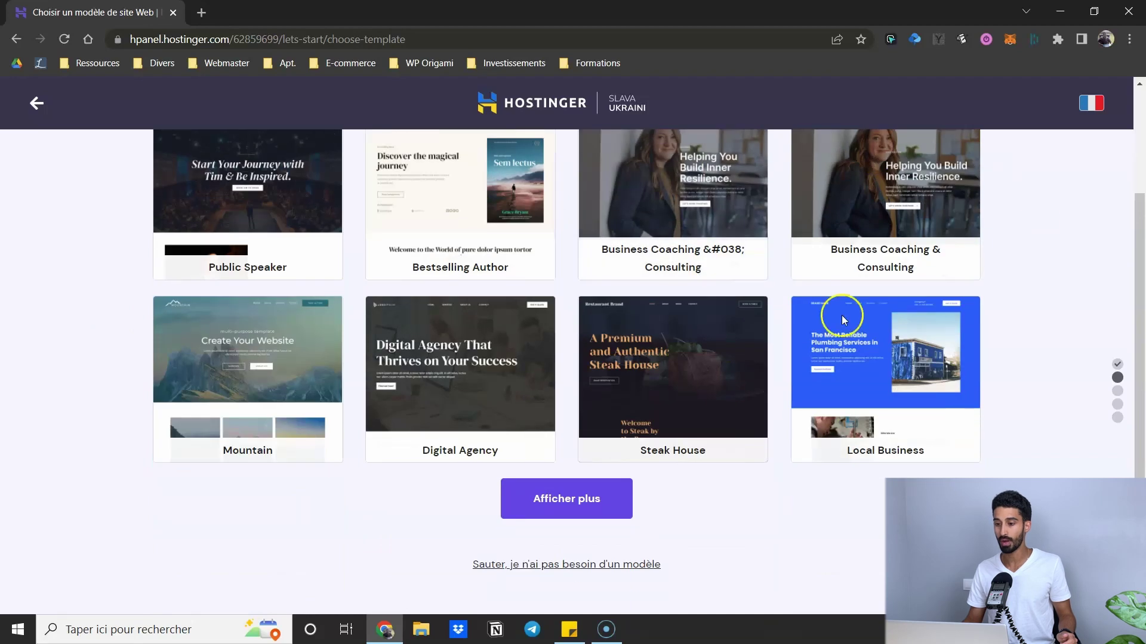
left_click(560, 566)
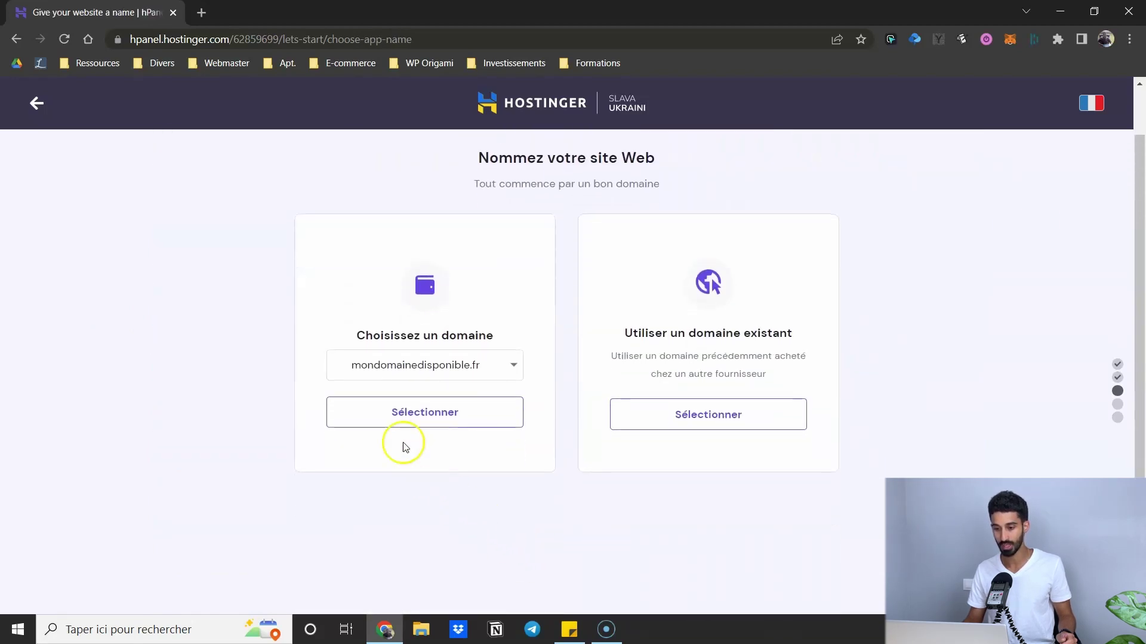
left_click(377, 421)
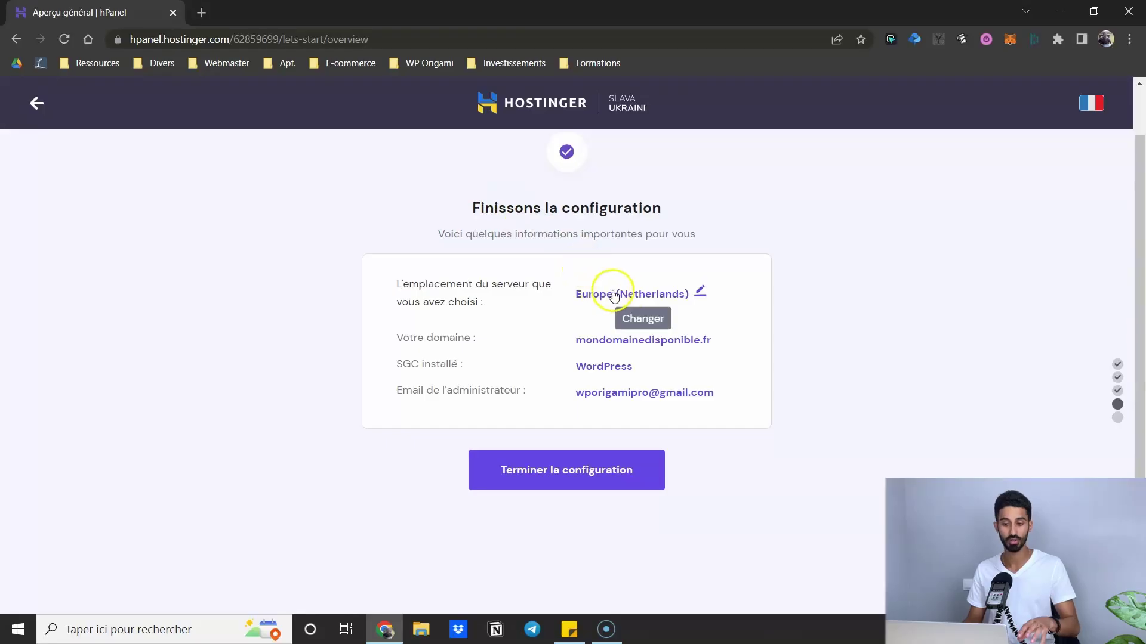
- Open the server location settings from the Europe (Netherlands) link on the overview page
left_click(614, 295)
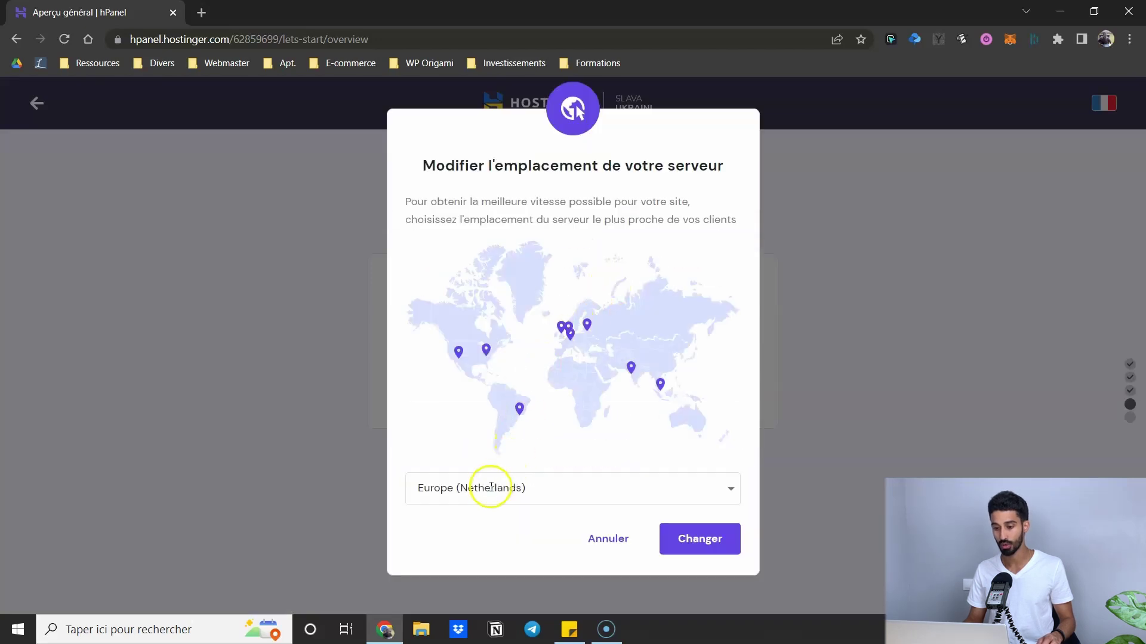
- Change the server location from Europe (Netherlands) to Europe (France) and finish the setup
left_click(485, 487)
scroll(504, 411, "down", 1)
scroll(505, 412, "down", 1)
scroll(504, 481, "down", 1)
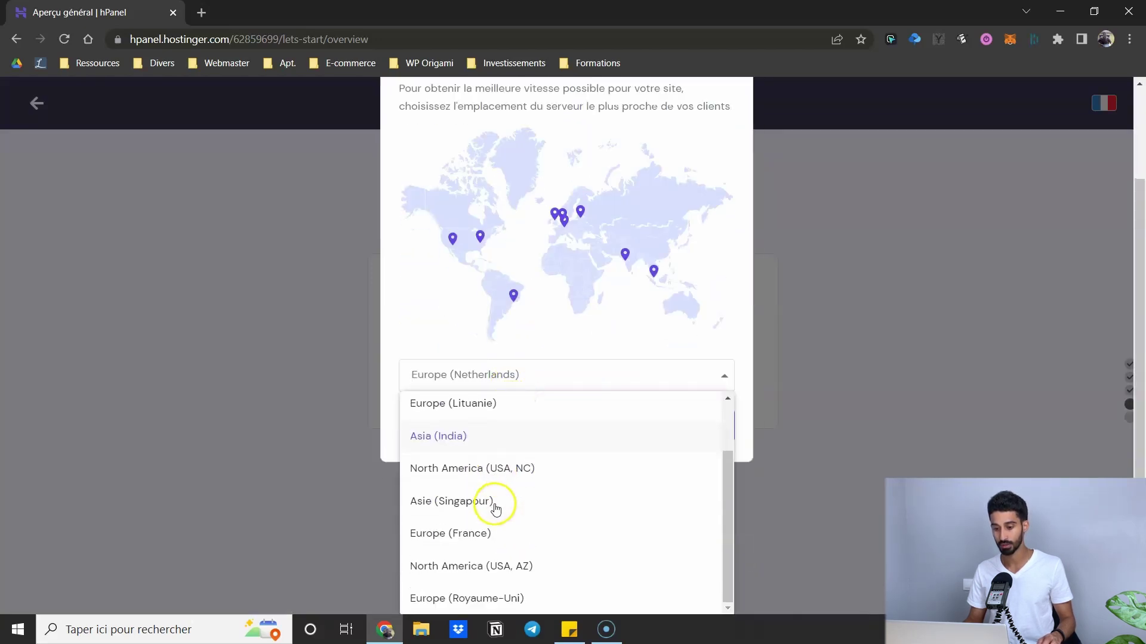
scroll(442, 540, "up", 1)
scroll(443, 540, "down", 1)
left_click(440, 537)
left_click(683, 541)
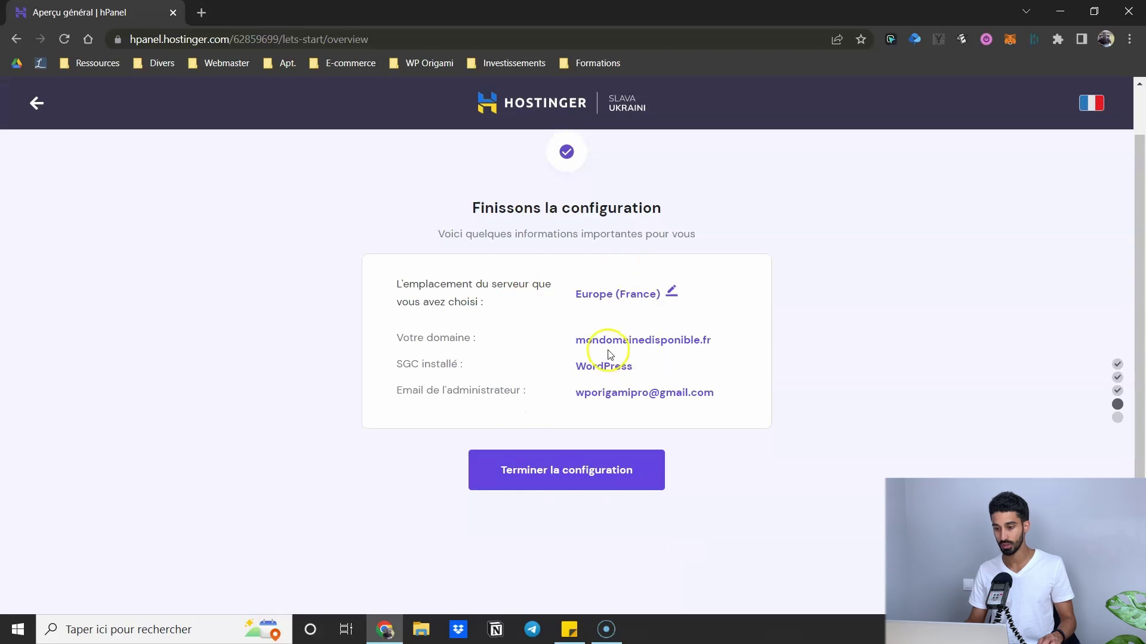
left_click(529, 467)
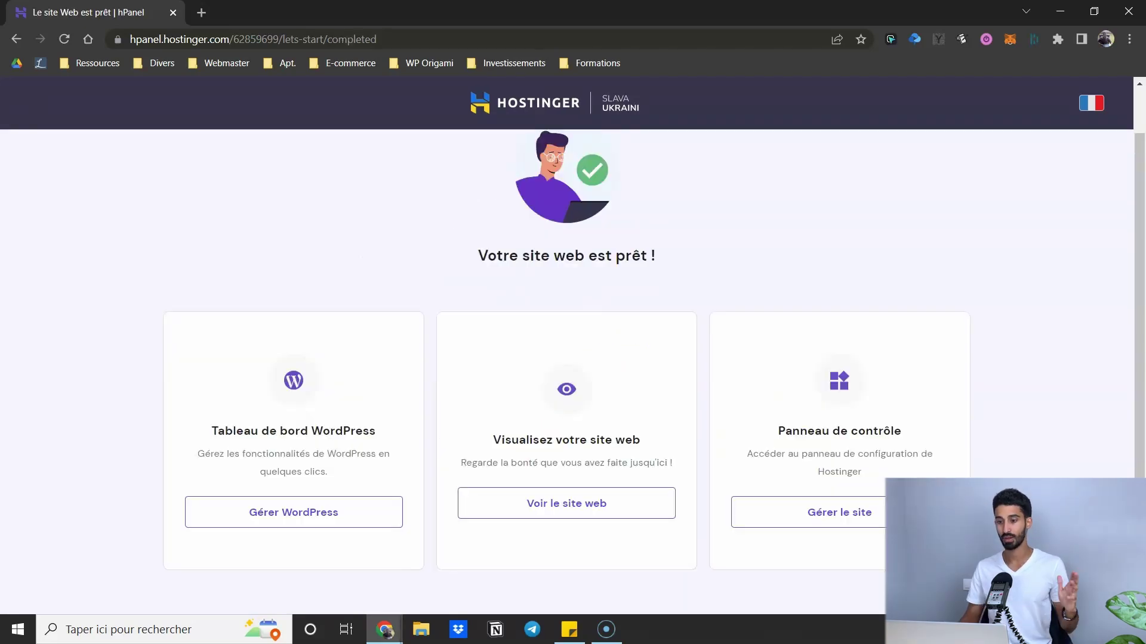
- Preview the Hello world site, then open the mondomainedisponible.fr hosting dashboard via Gérer le site
scroll(394, 197, "up", 1)
scroll(392, 212, "down", 1)
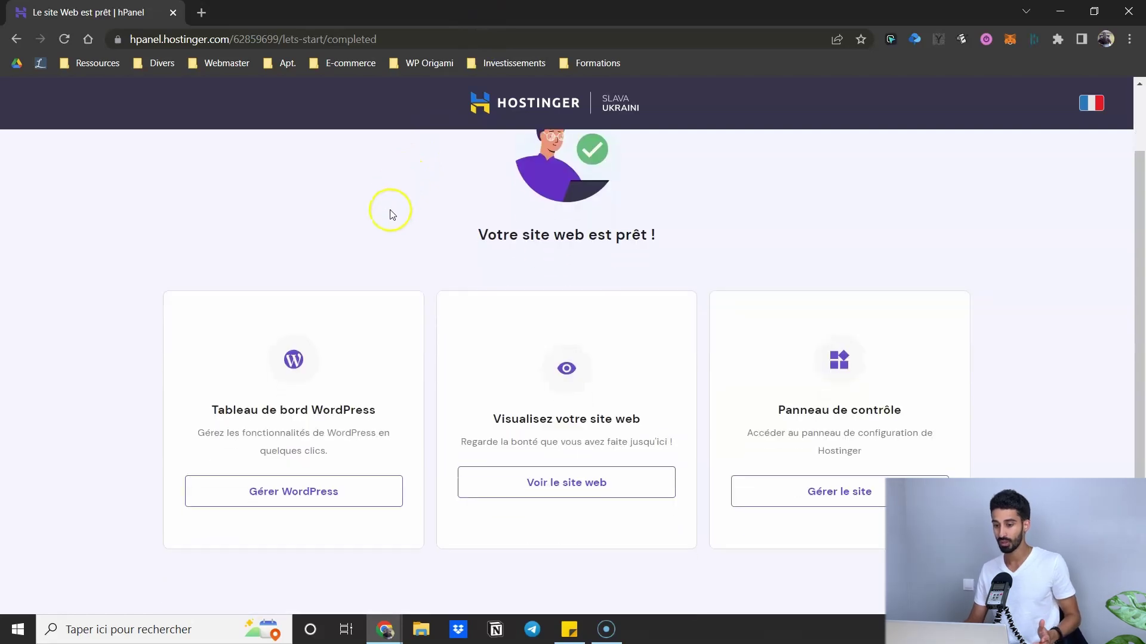
left_click(567, 485)
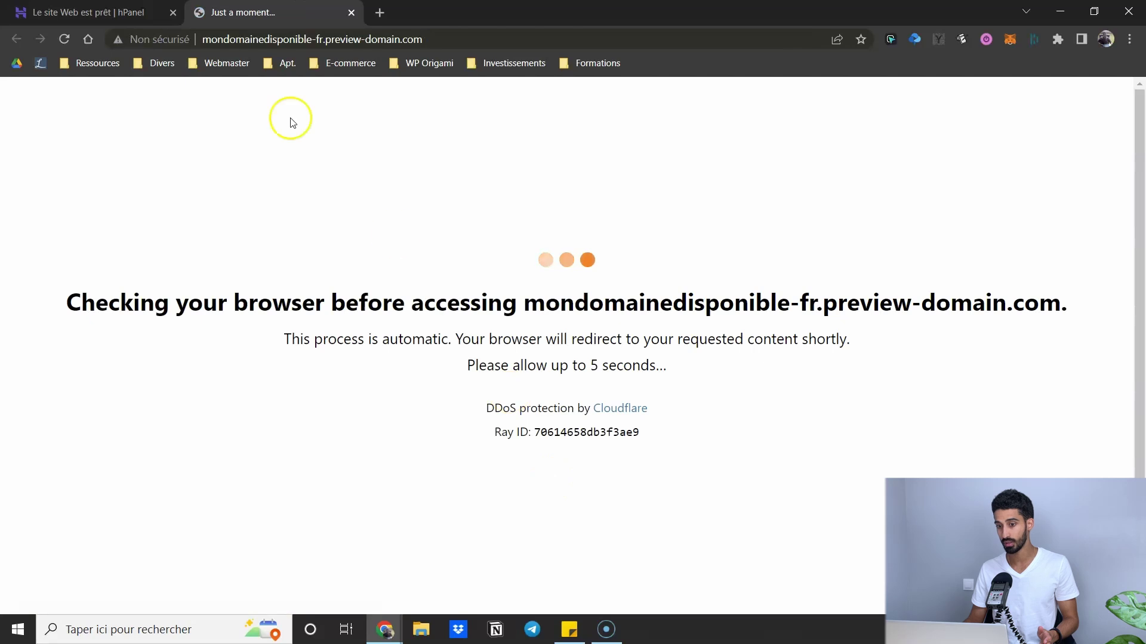
left_click(207, 36)
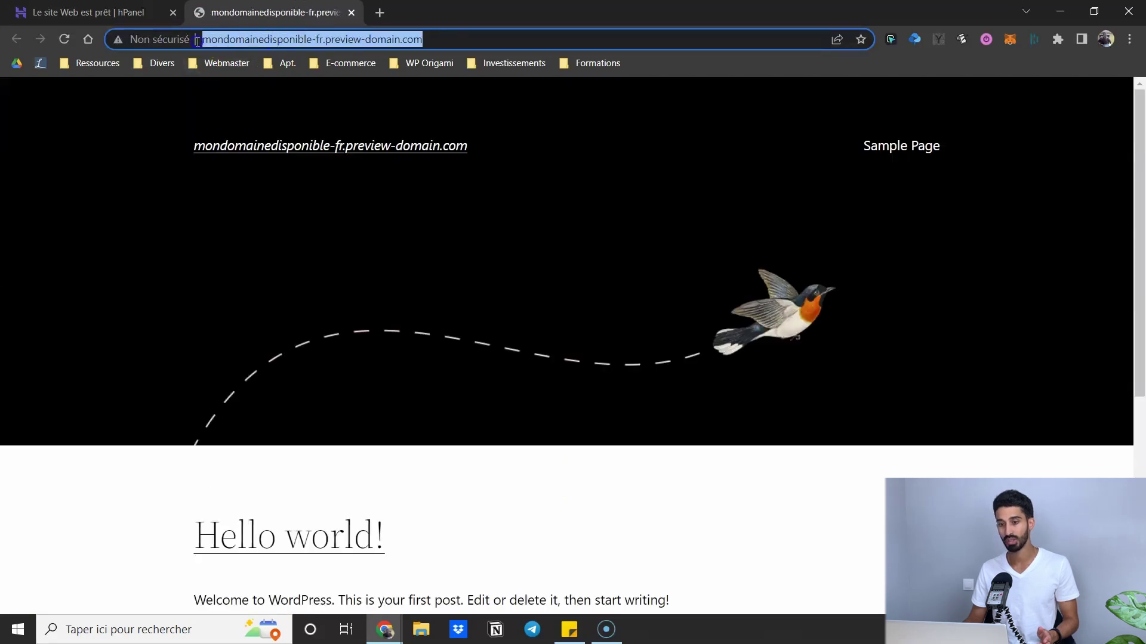
scroll(297, 217, "down", 3)
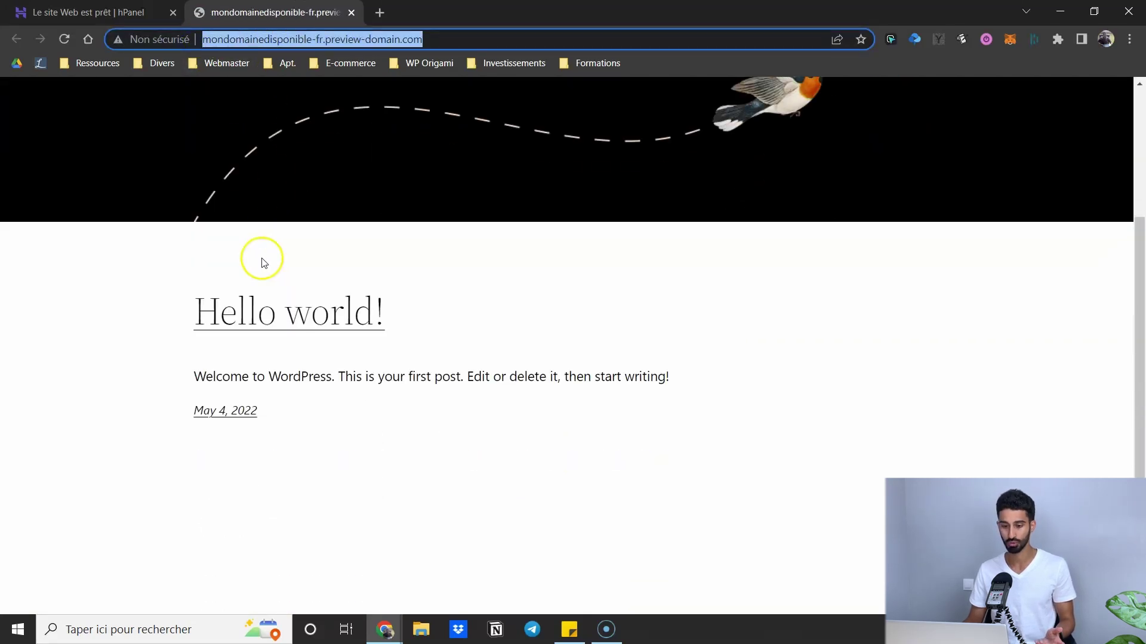
scroll(466, 224, "up", 2)
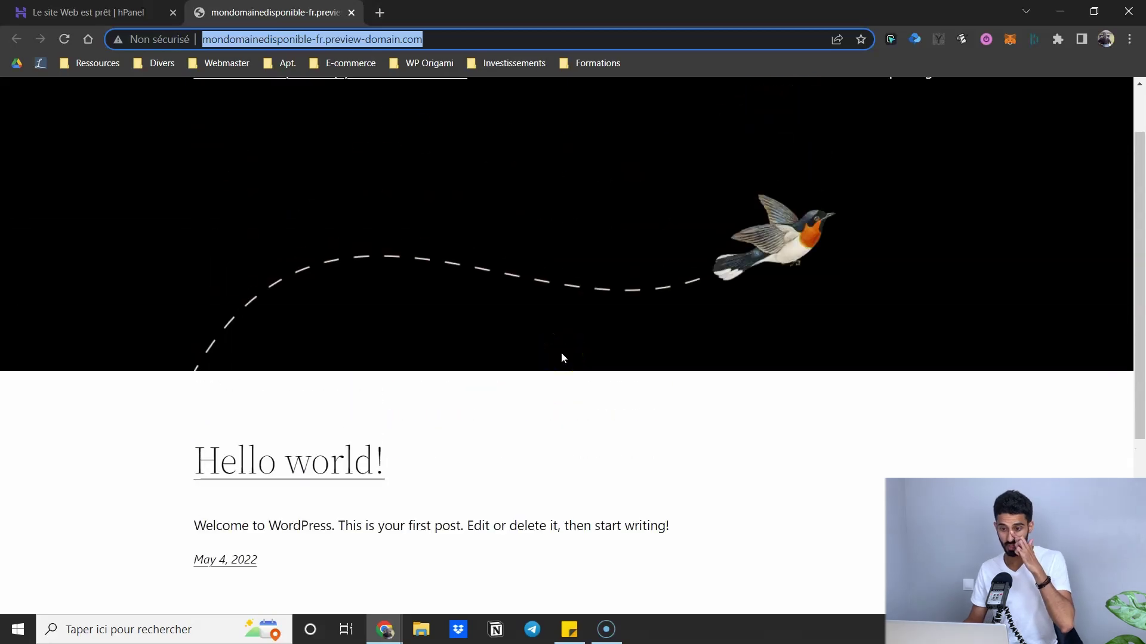
scroll(562, 357, "up", 1)
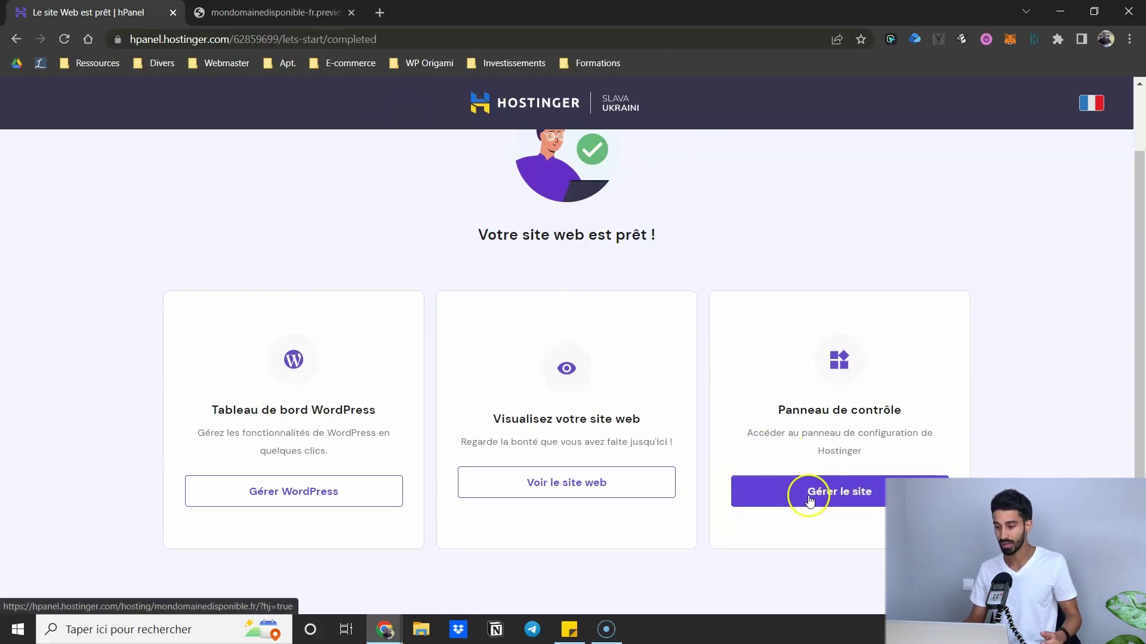
left_click(826, 497)
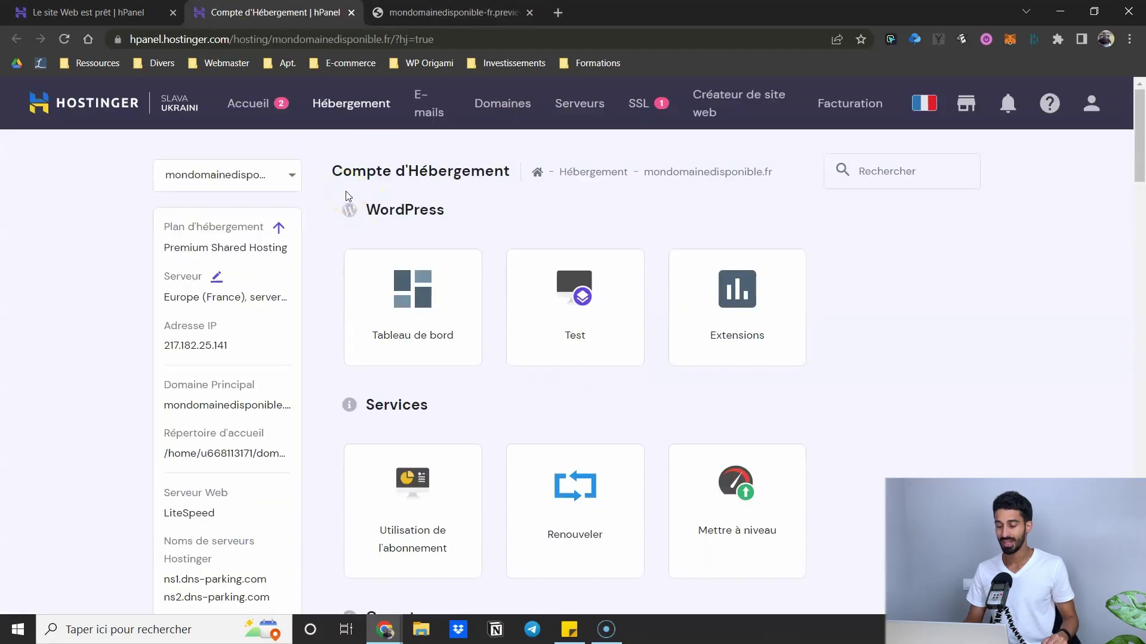
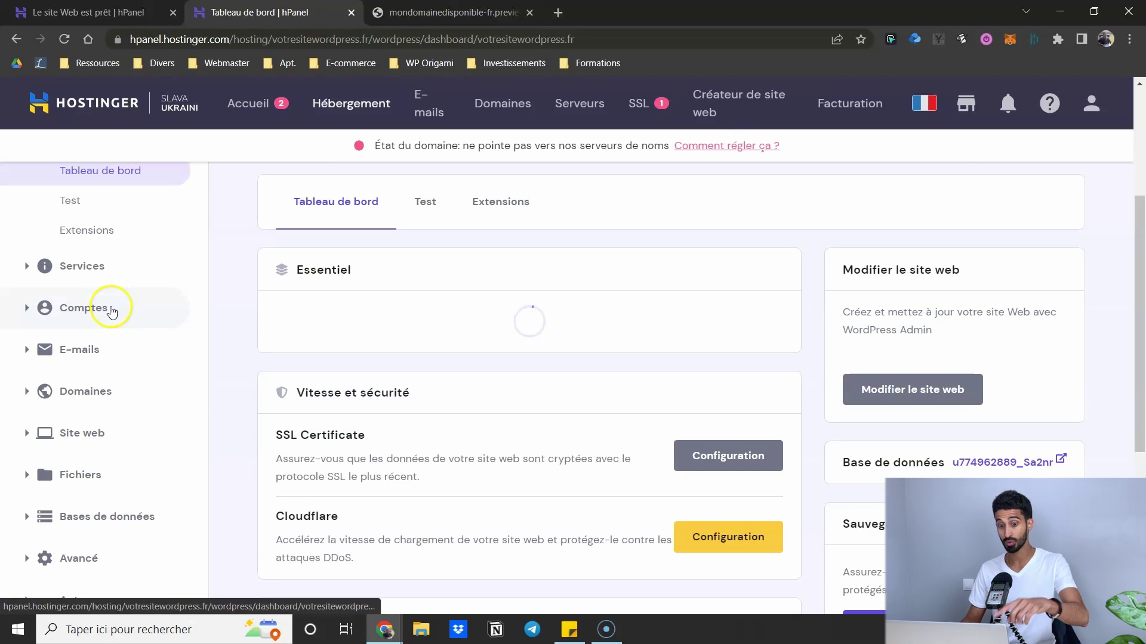
- Review the dashboard's Essentiel settings, then view the live mondomainedisponible.fr WordPress site
scroll(83, 377, "up", 1)
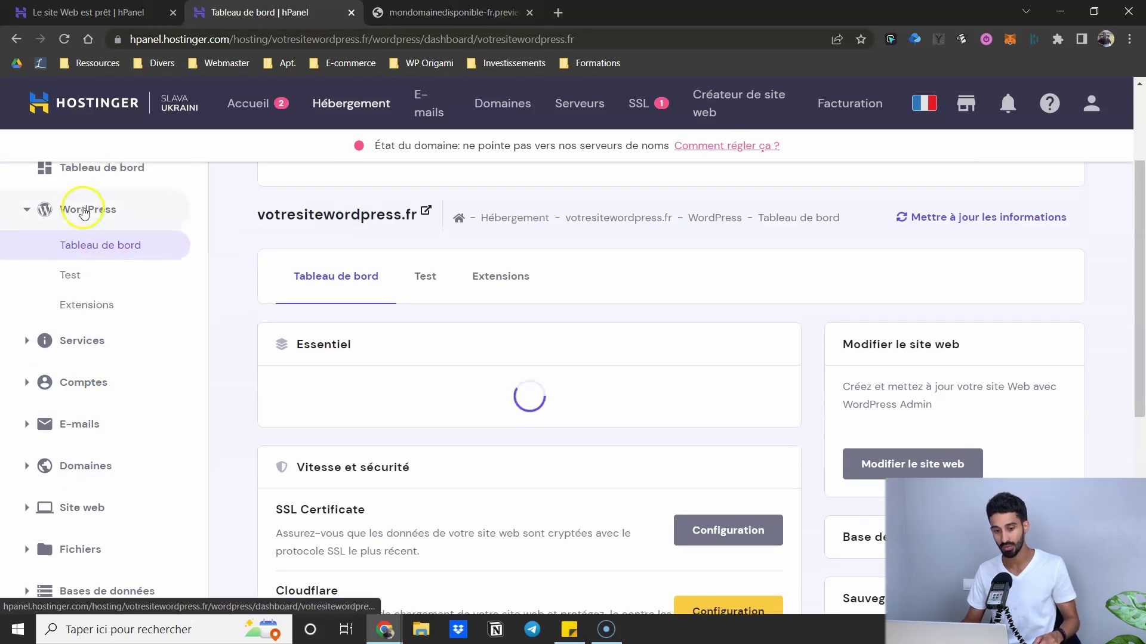
scroll(219, 377, "up", 1)
scroll(221, 376, "up", 2)
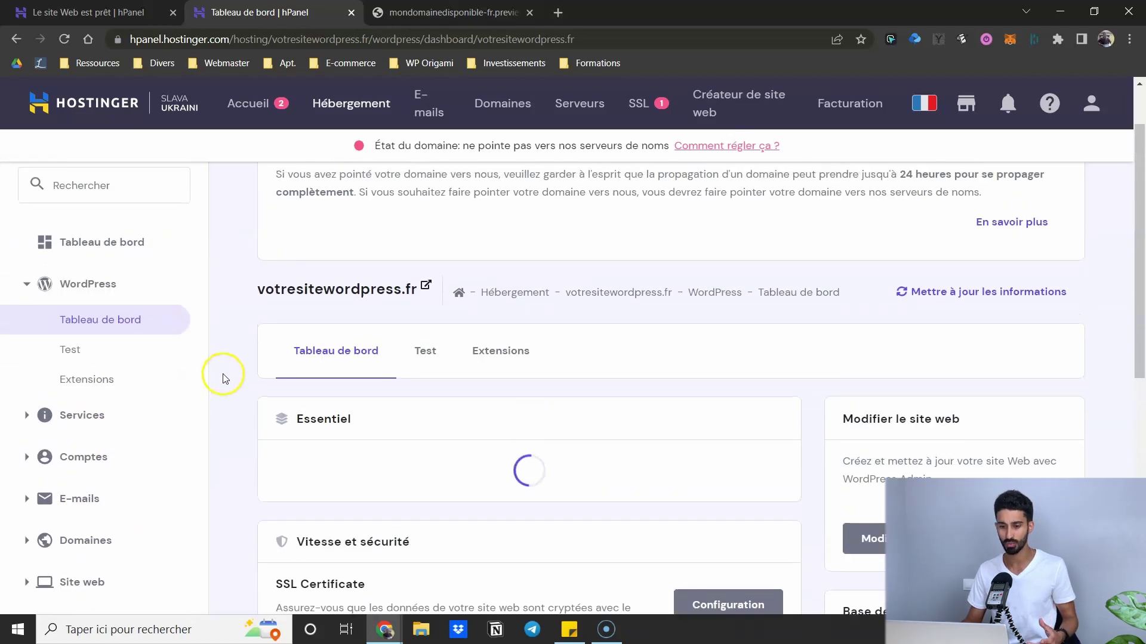
scroll(243, 272, "down", 3)
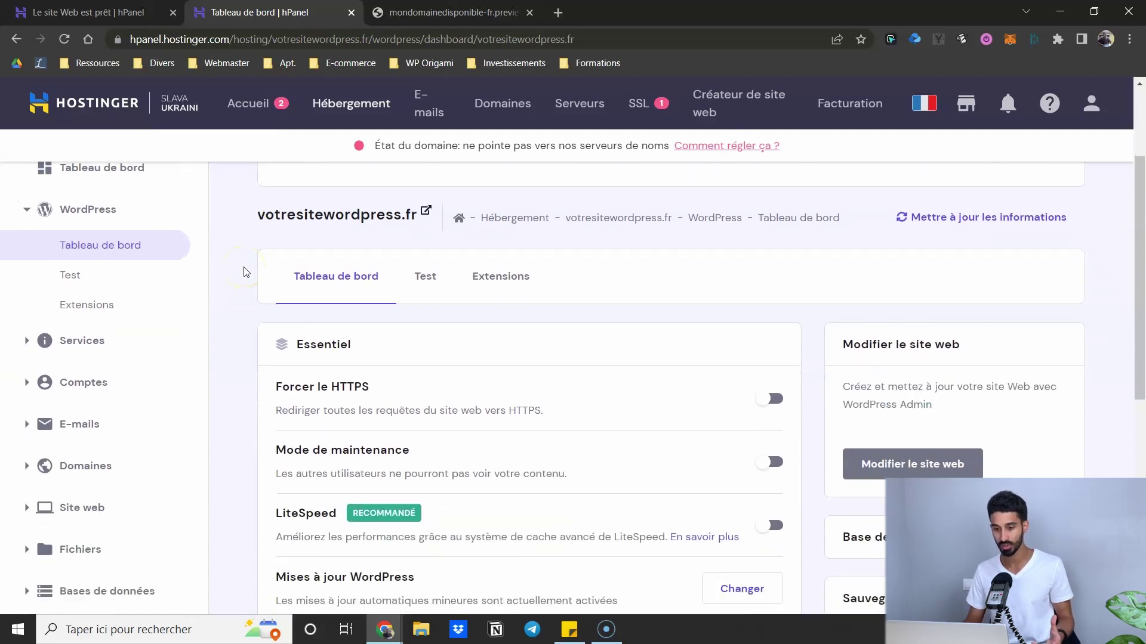
scroll(243, 272, "up", 1)
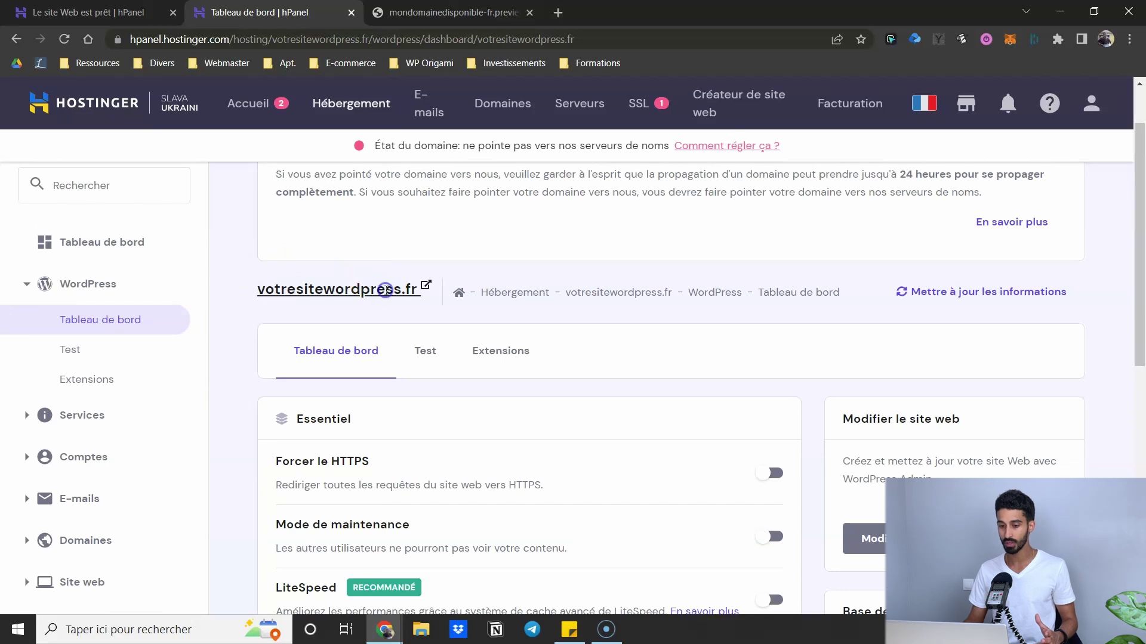
left_click(426, 285)
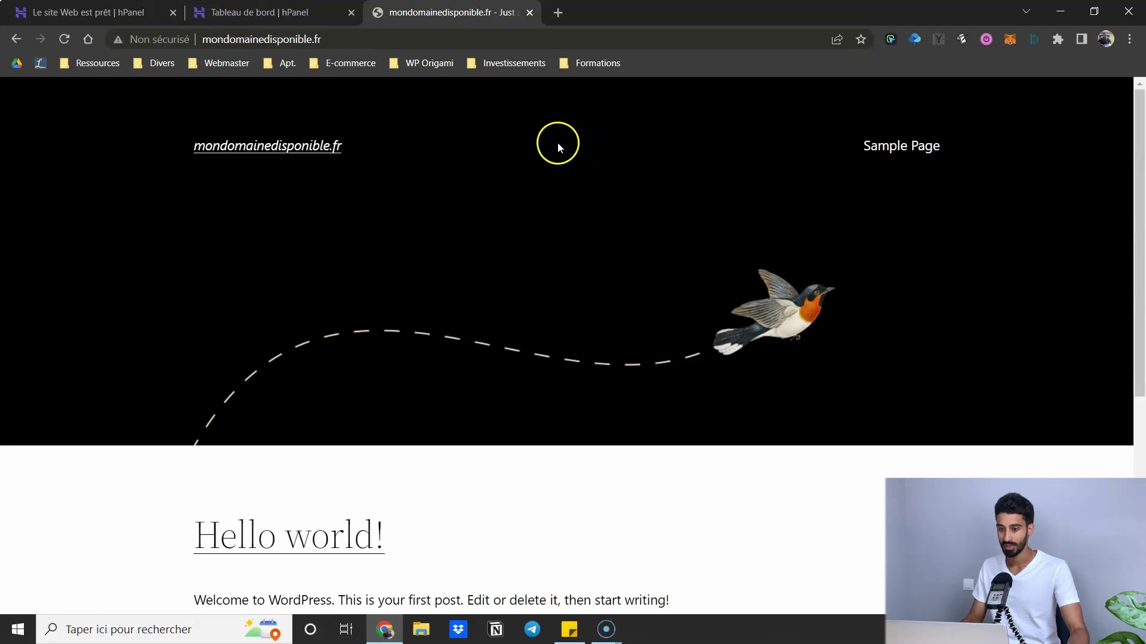
- Compare the live site with the hPanel dashboard, where the domain shows 'En attente d'activation'
scroll(496, 196, "down", 5)
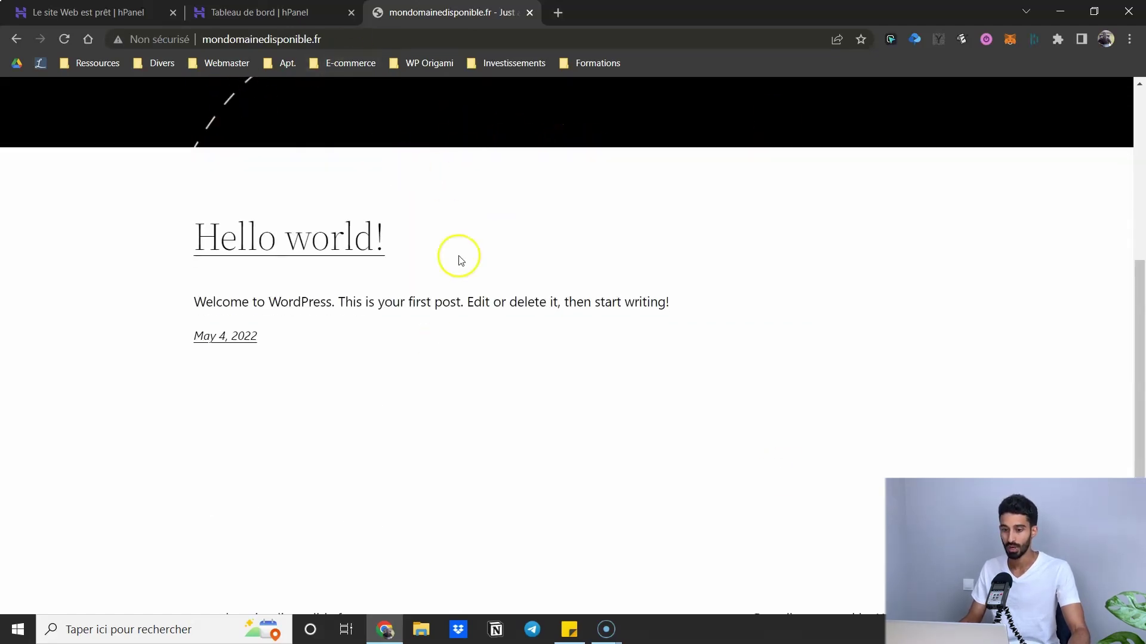
scroll(460, 256, "up", 5)
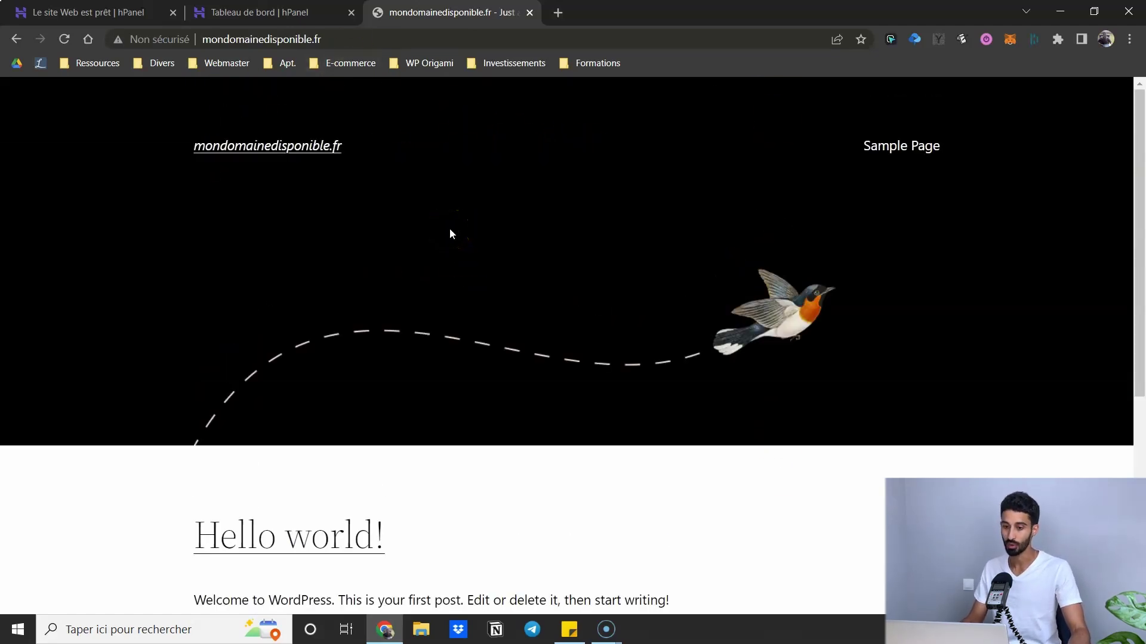
scroll(455, 197, "down", 6)
scroll(435, 167, "up", 6)
left_click(506, 164)
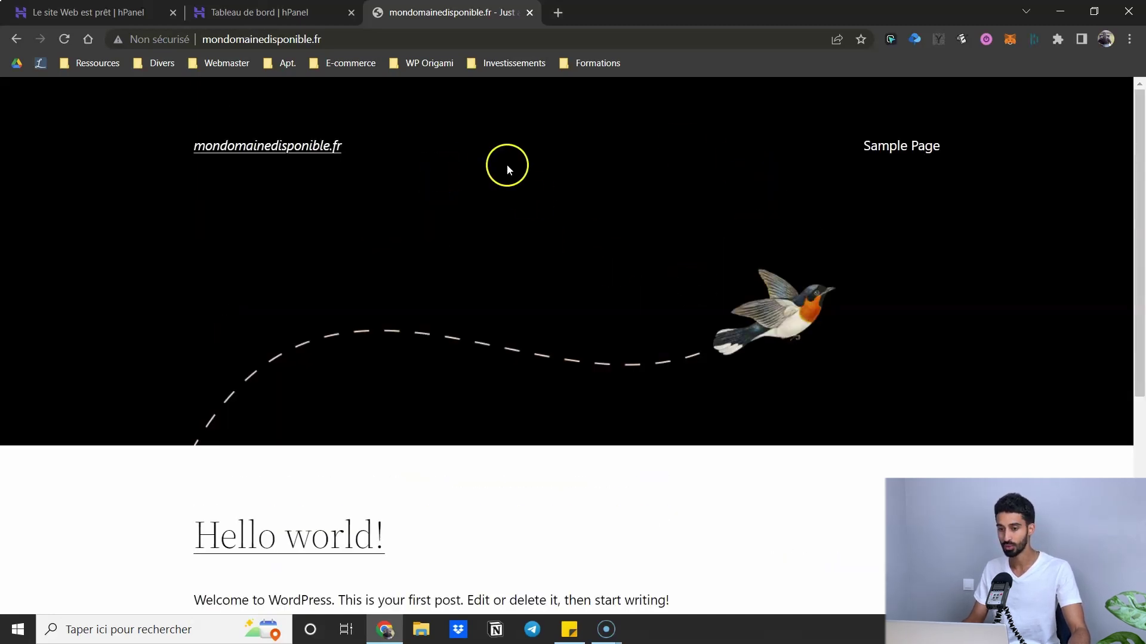
left_click(237, 16)
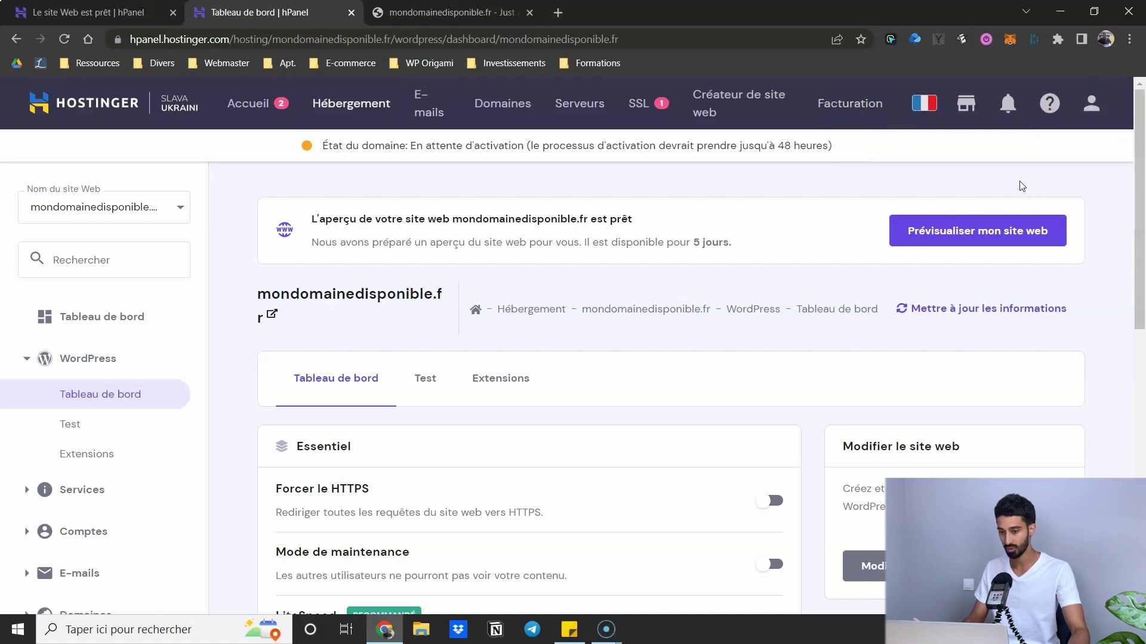
left_click(970, 184)
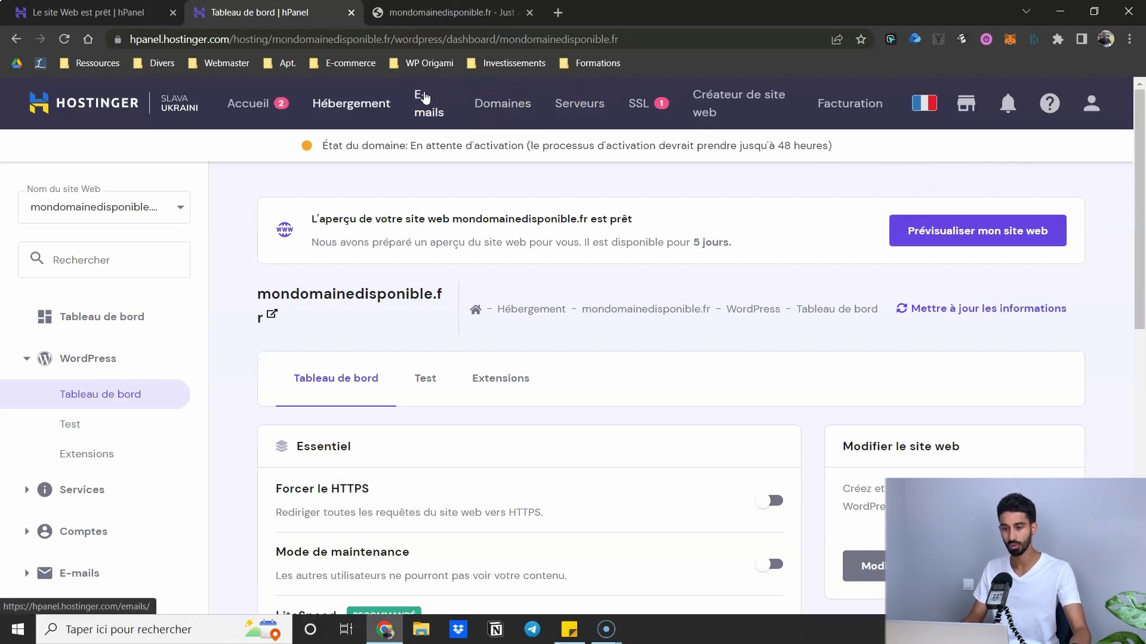
- Check the live site's 'Non sécurisé' connection details, then return to the hPanel dashboard
left_click(423, 12)
left_click(382, 12)
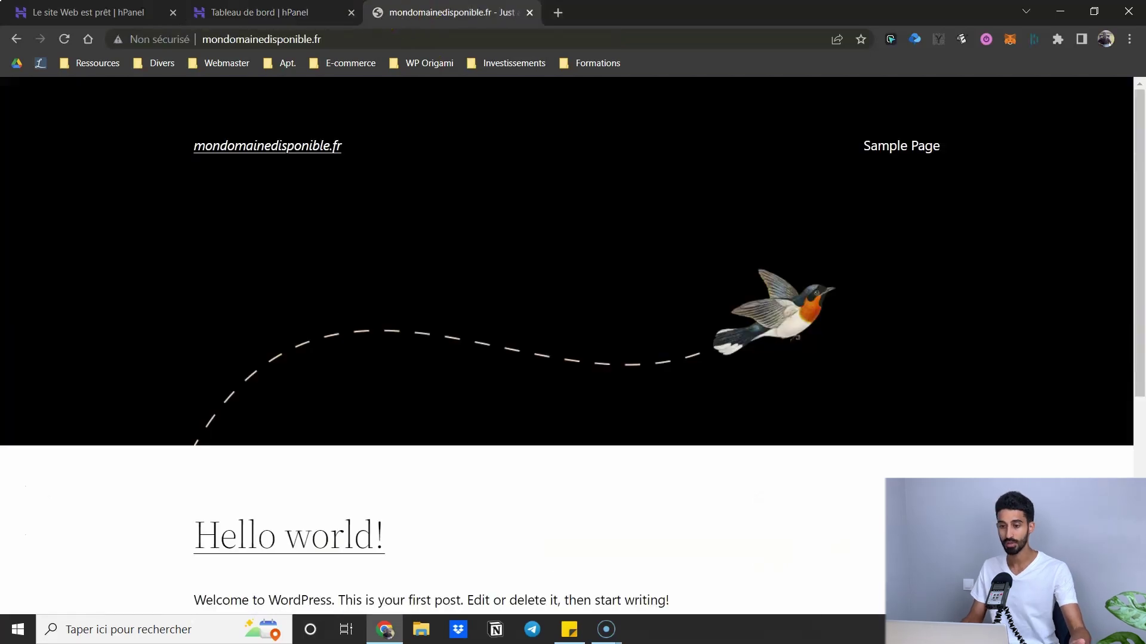
left_click(257, 12)
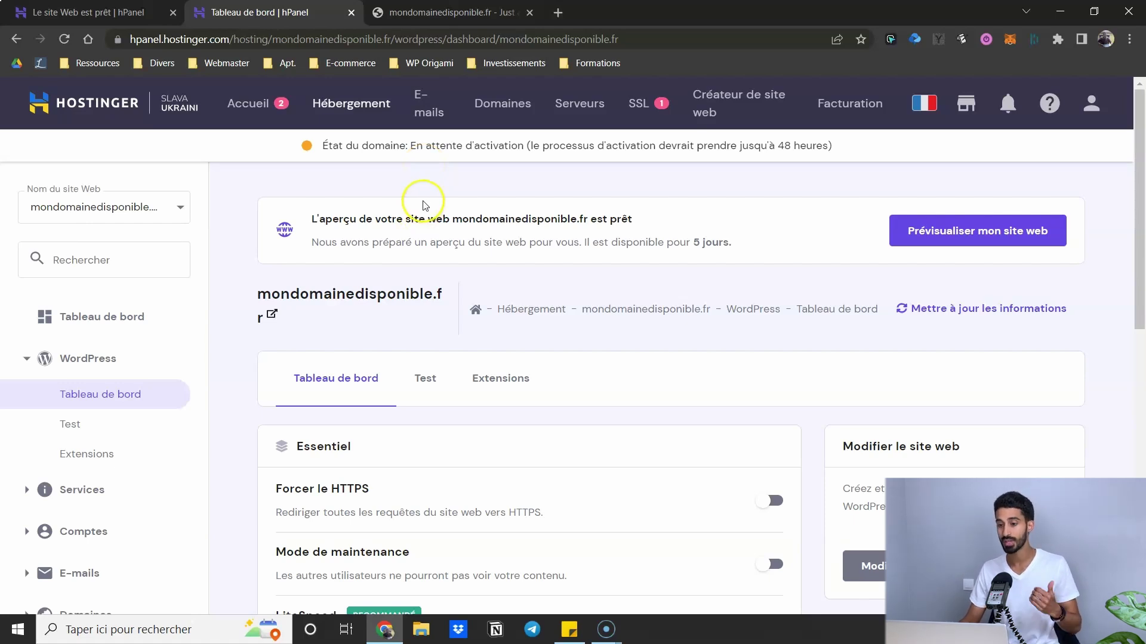
left_click(417, 12)
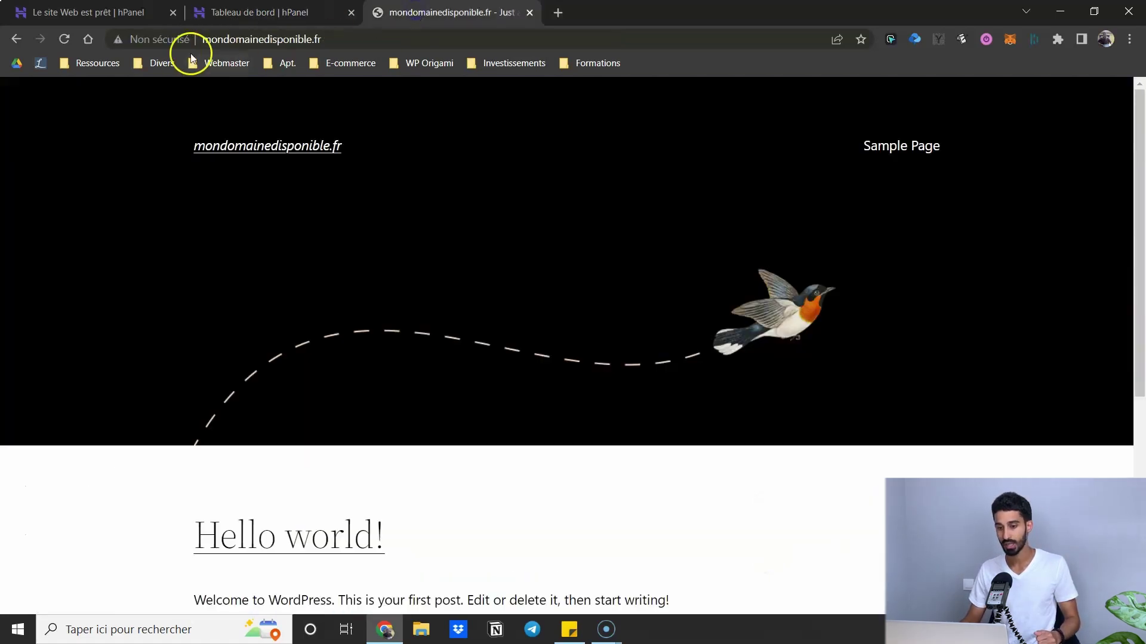
left_click(116, 41)
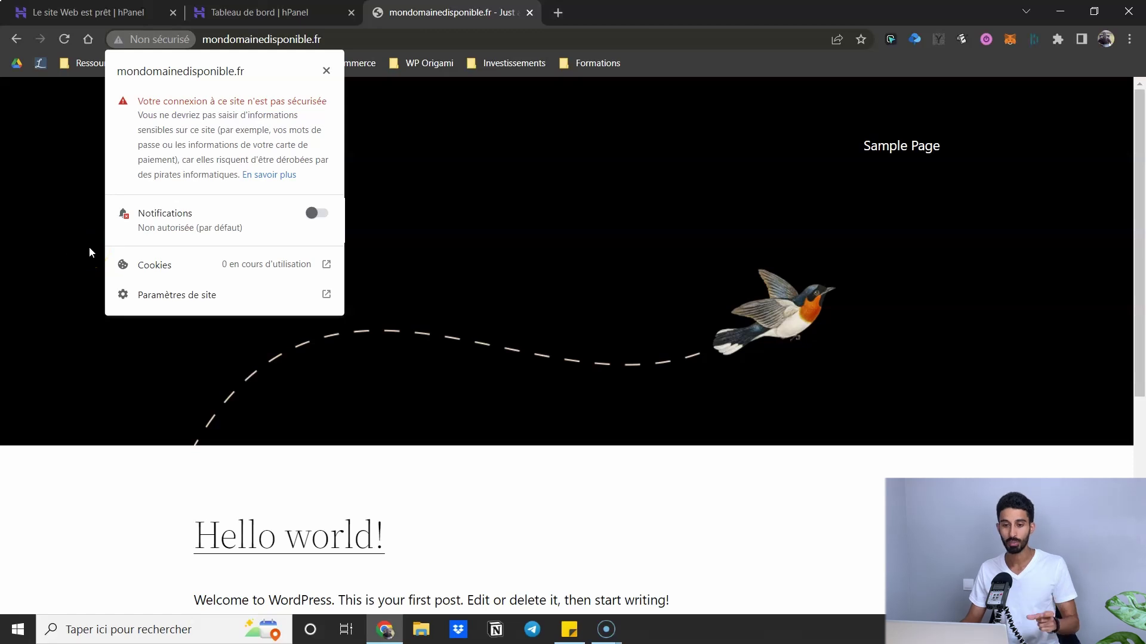
left_click(73, 221)
left_click(292, 12)
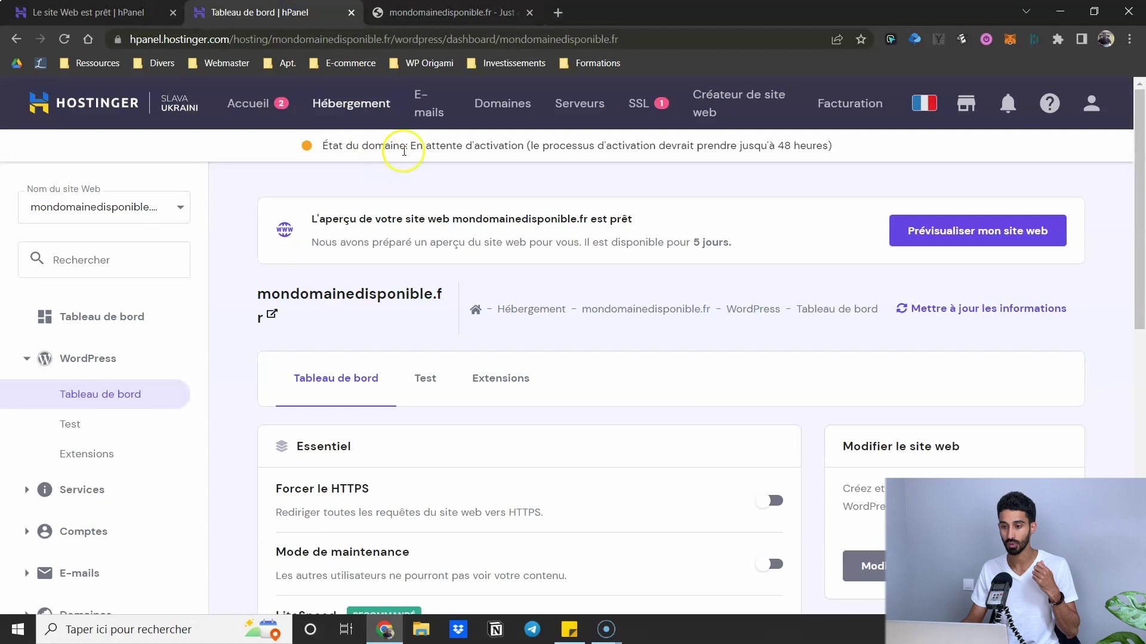
- Install the Lifetime SSL certificate for mondomainedisponible.fr from the SSL page
left_click(638, 103)
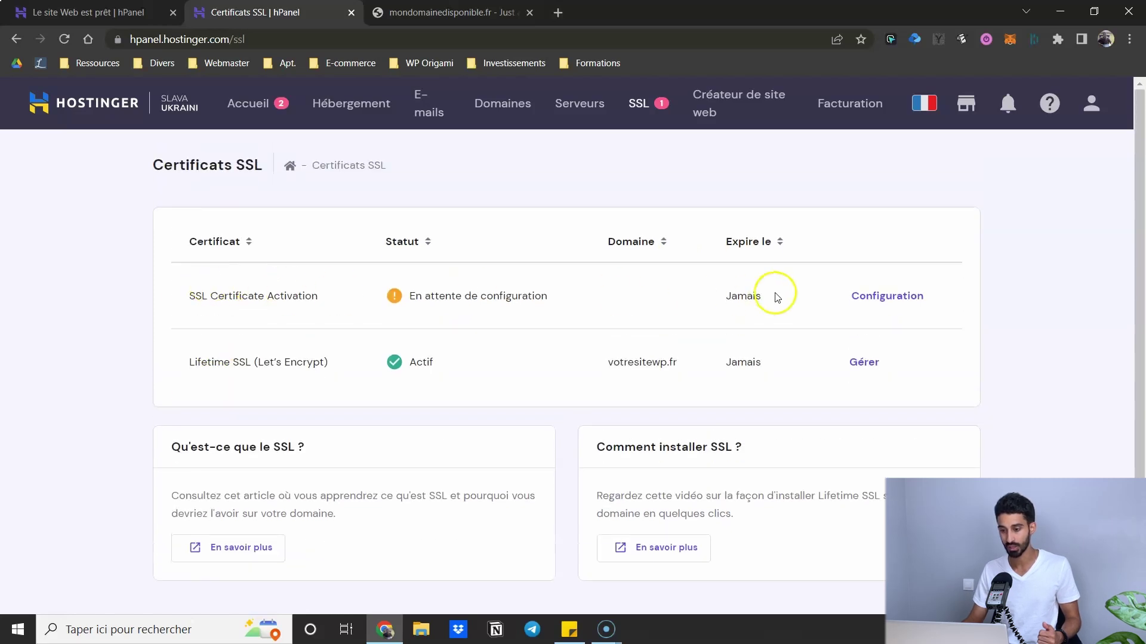
left_click(875, 293)
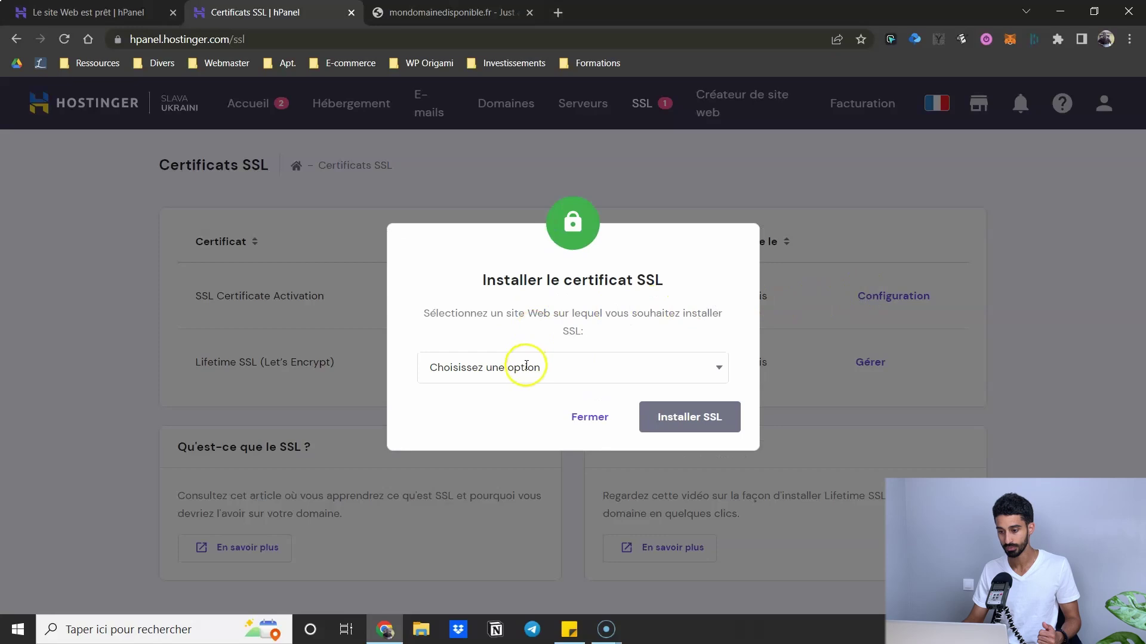
left_click(526, 366)
left_click(483, 465)
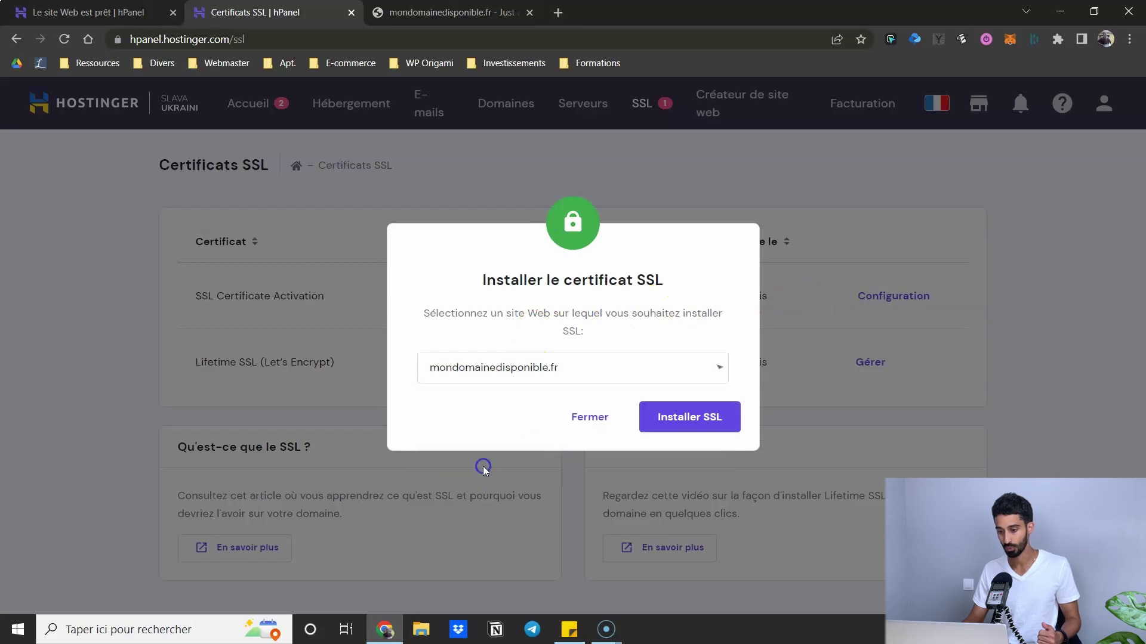
left_click(707, 422)
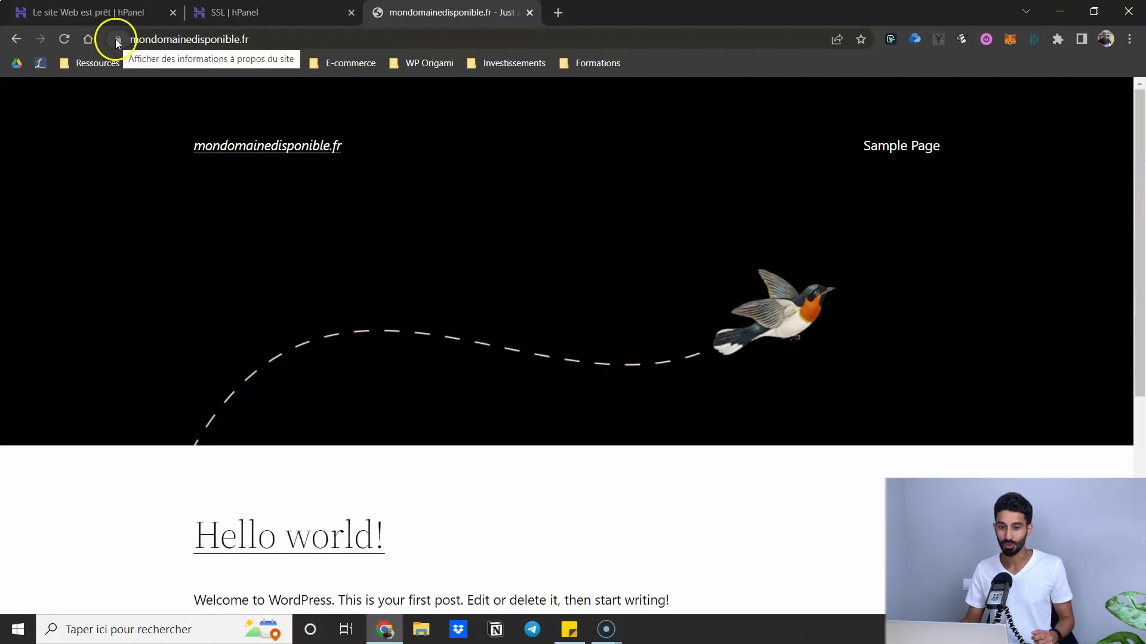
- Close both hPanel tabs, keeping the HTTPS site tab, and append /wp-admin to its address
left_click(278, 8)
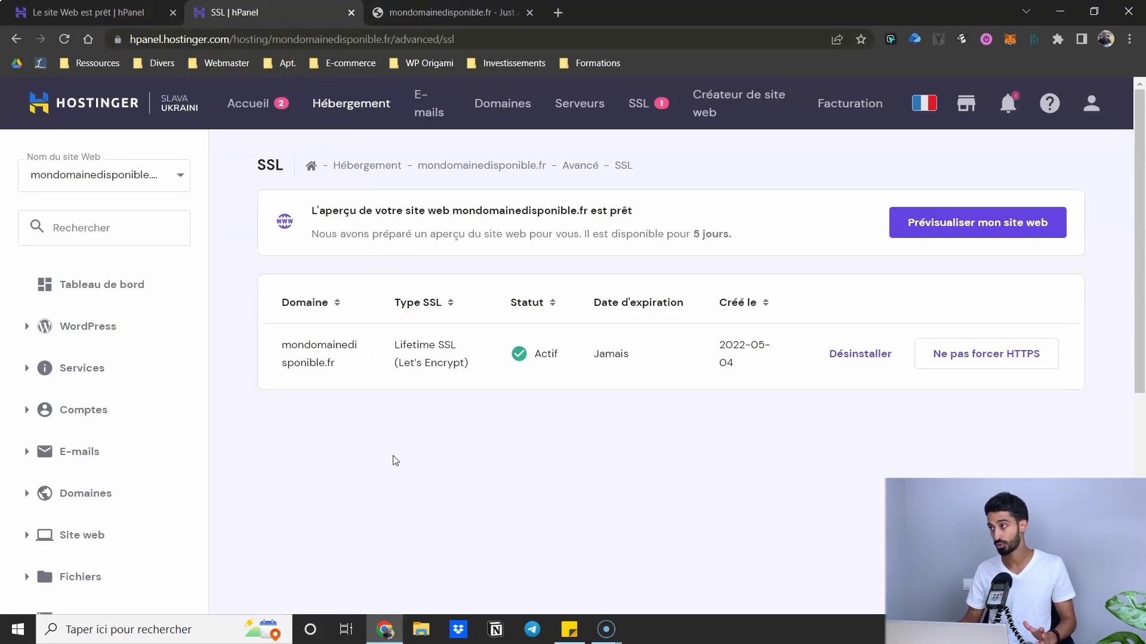
left_click(375, 12)
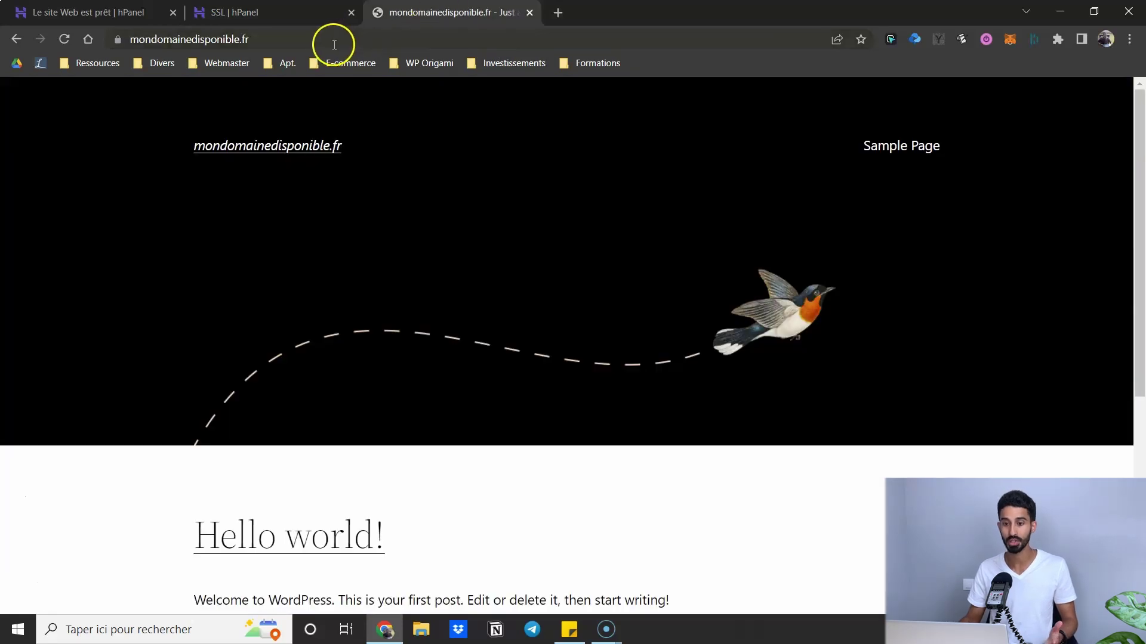
left_click(171, 11)
left_click(171, 11)
left_click(275, 39)
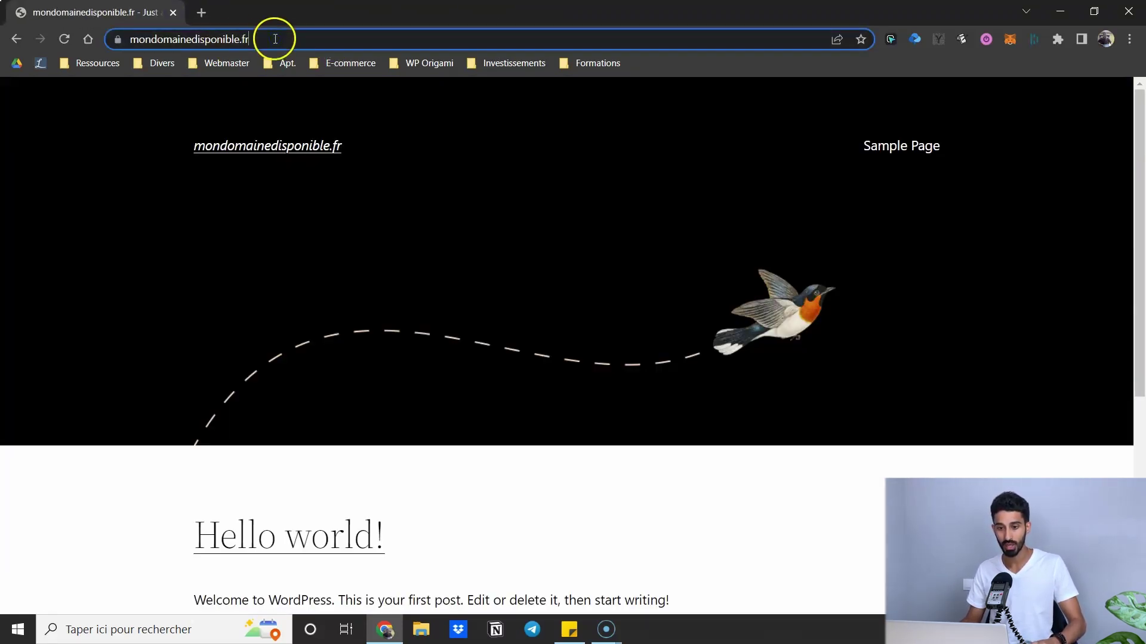
left_click(310, 45)
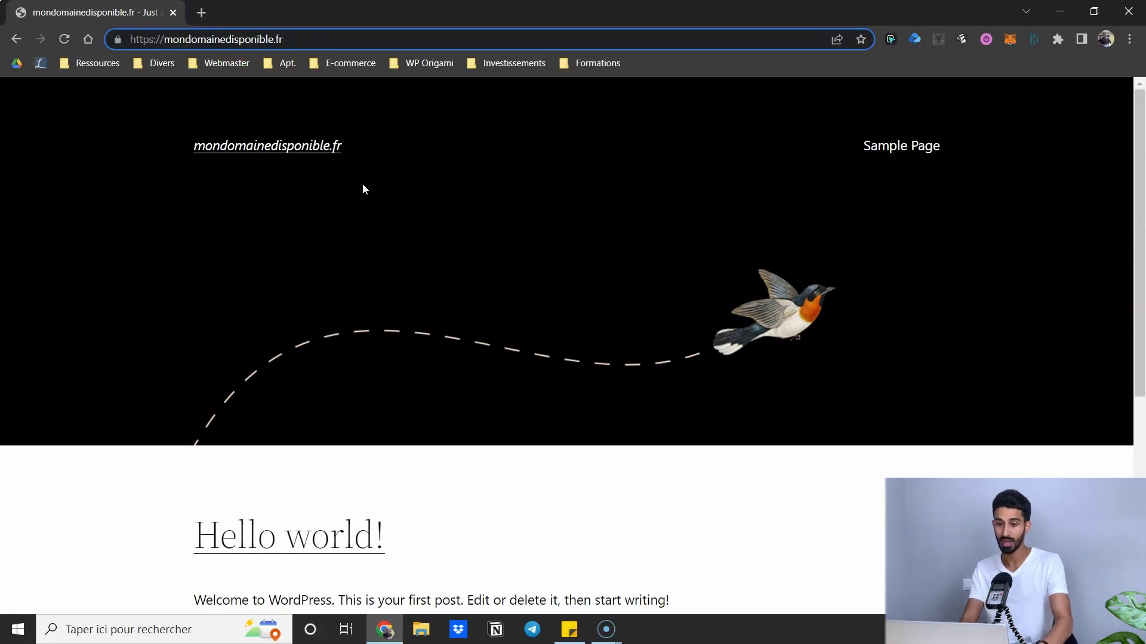
type("/wp-admin")
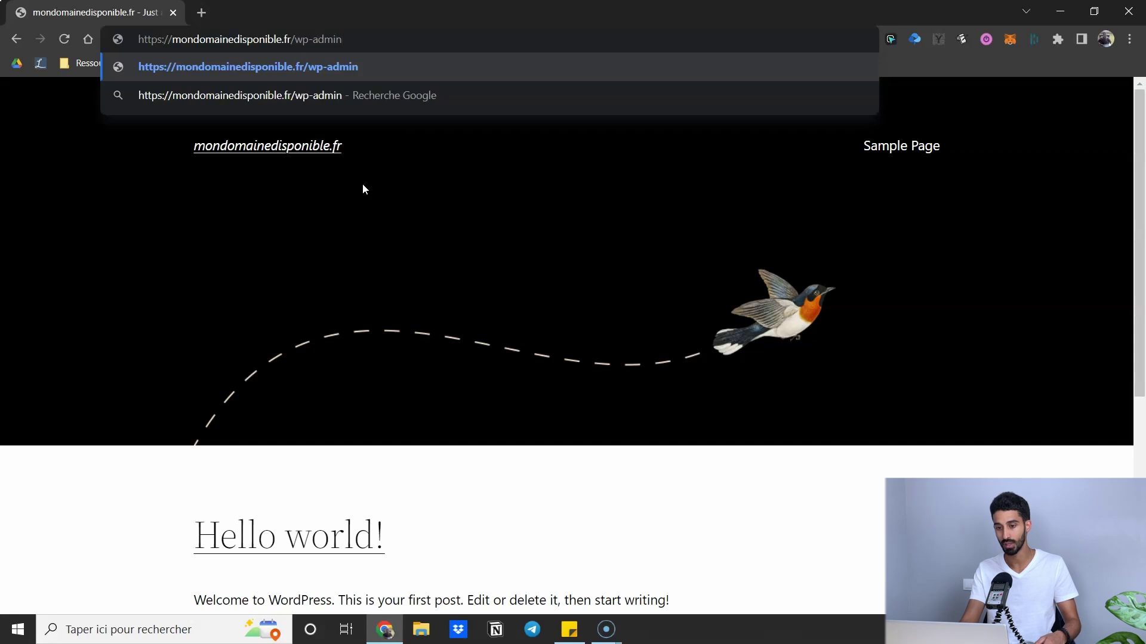
- Load the mondomainedisponible.fr/wp-admin login page
key("Return")
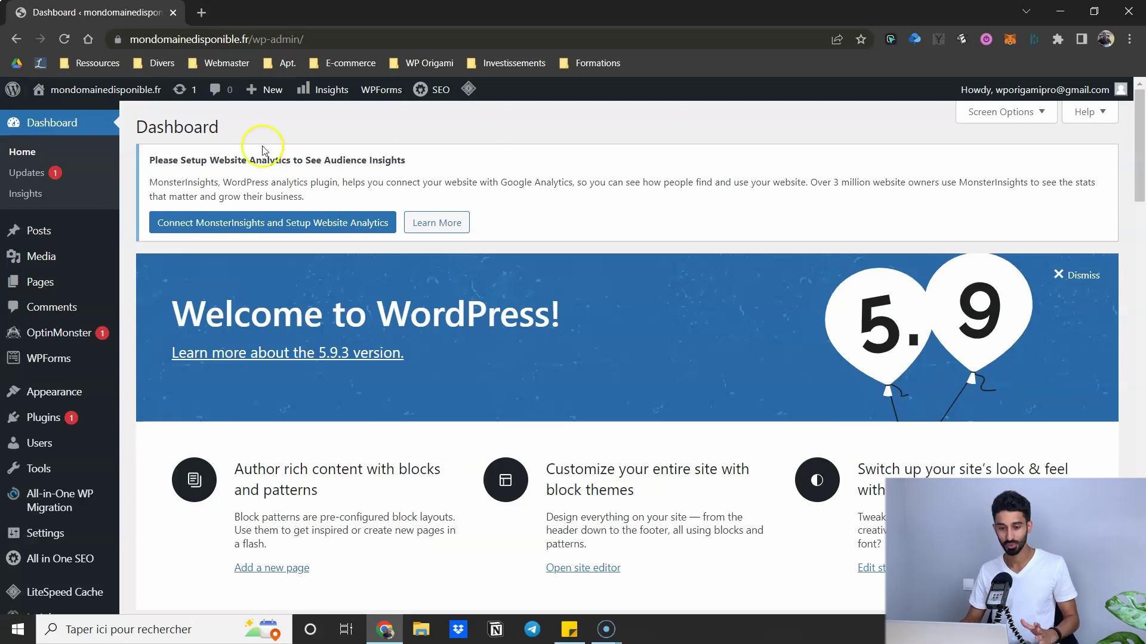
- Set Site Language to Français in General Settings and save the change
scroll(36, 311, "down", 4)
mouse_move(38, 370)
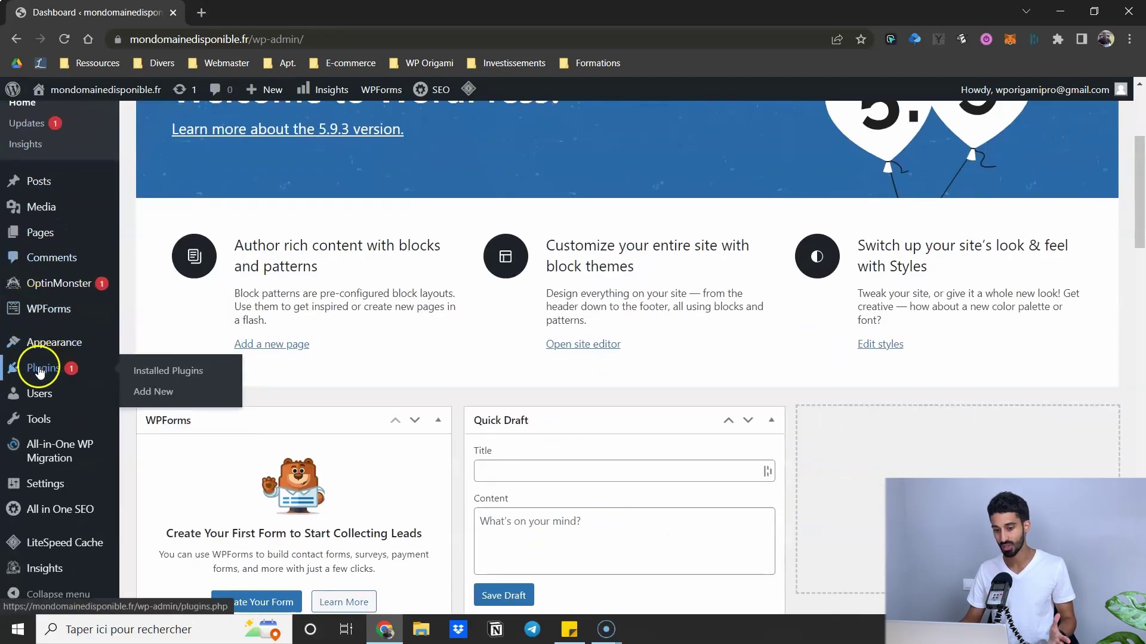
mouse_move(69, 483)
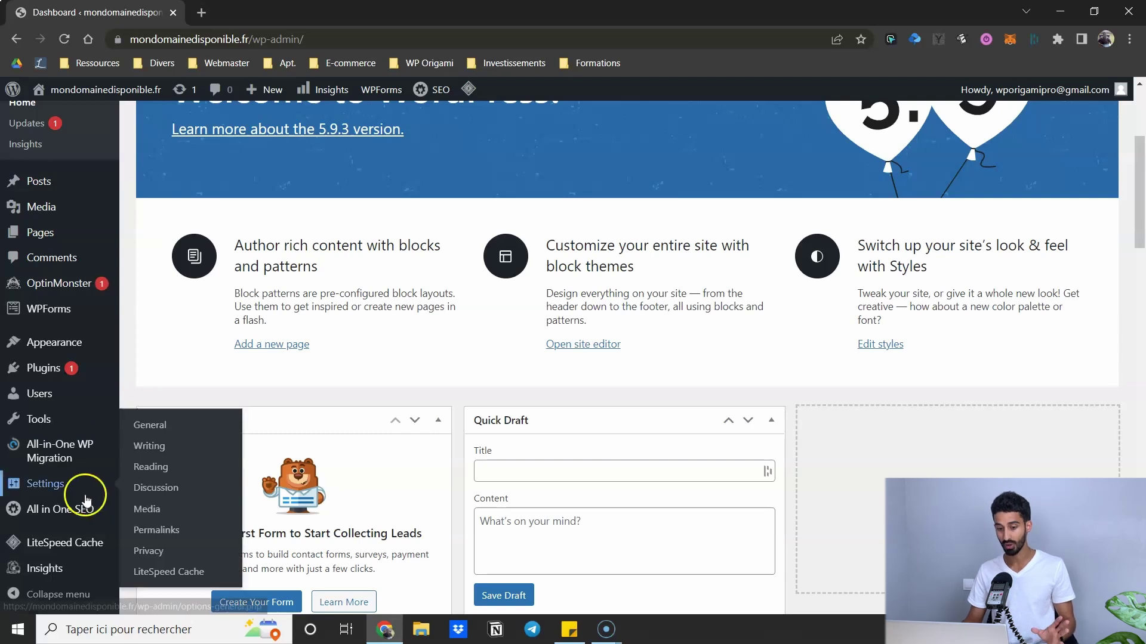
left_click(60, 486)
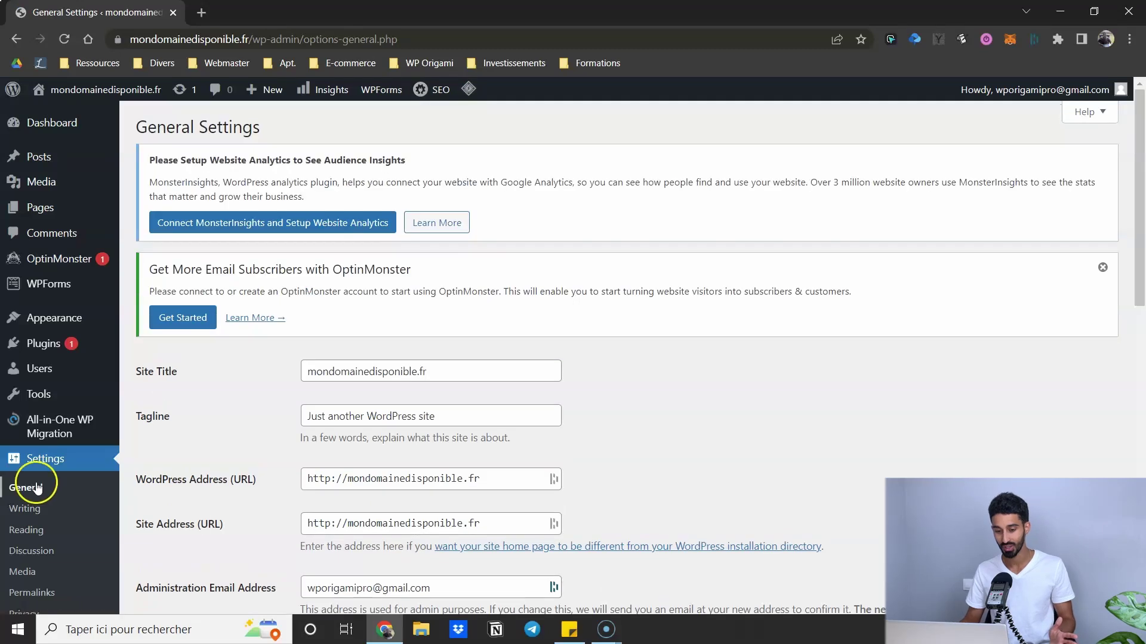
scroll(26, 477, "down", 3)
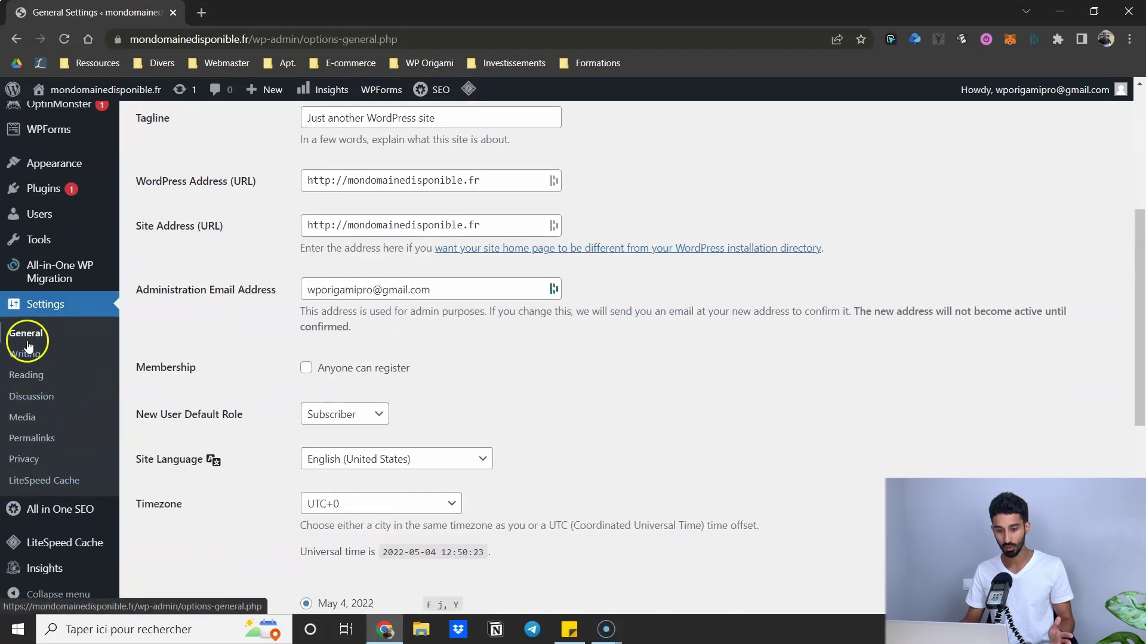
left_click(394, 458)
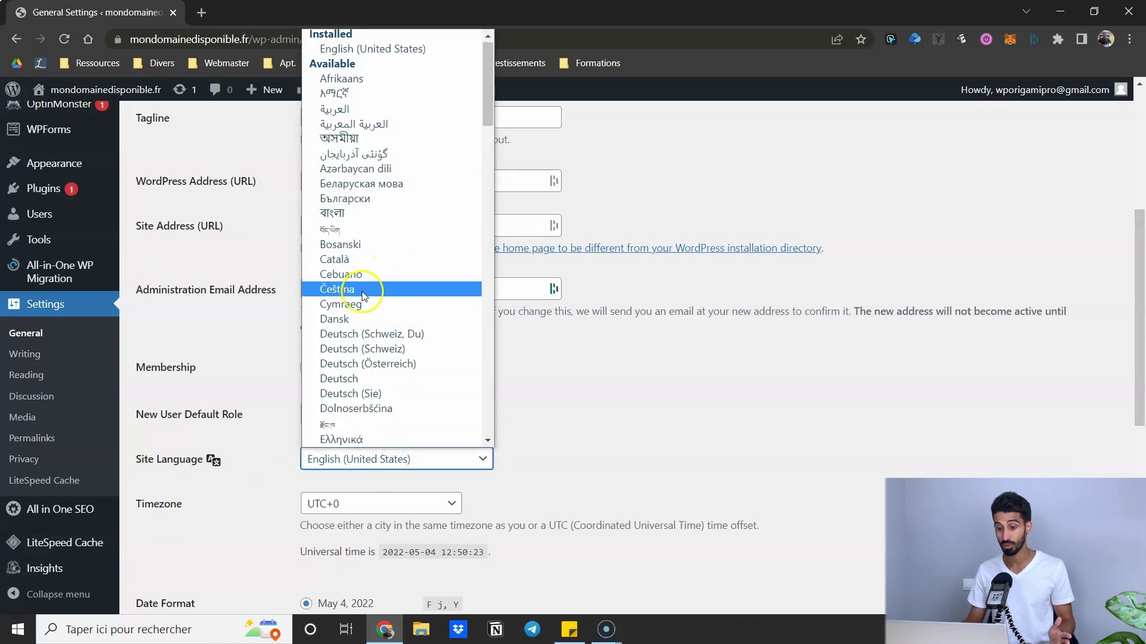
key("f")
scroll(361, 298, "down", 3)
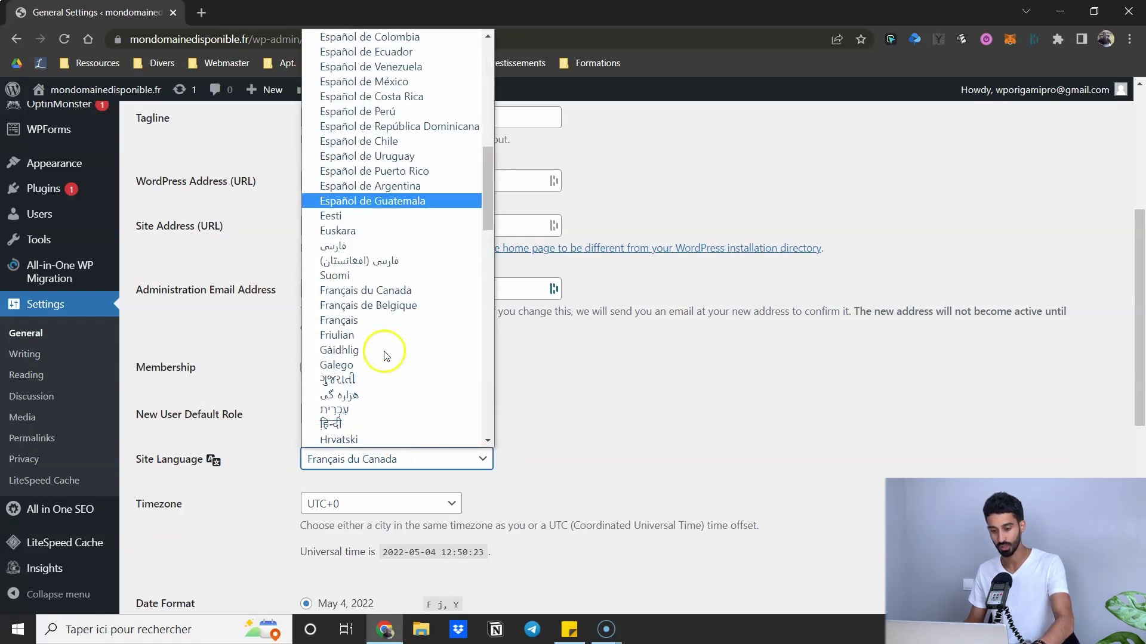
left_click(352, 320)
scroll(259, 469, "down", 7)
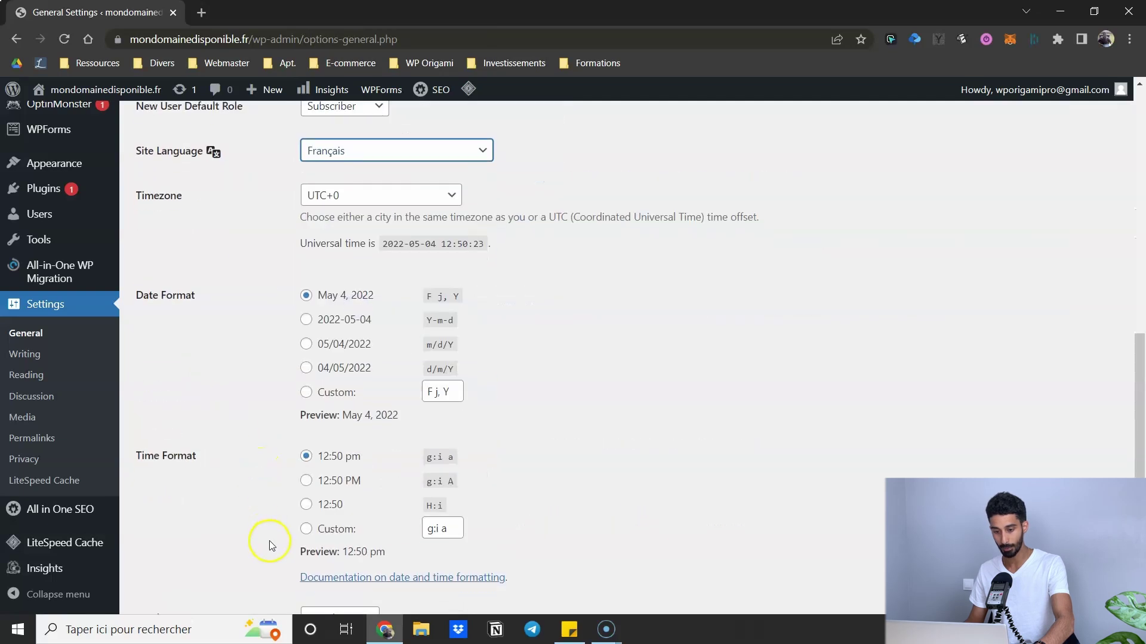
left_click(190, 536)
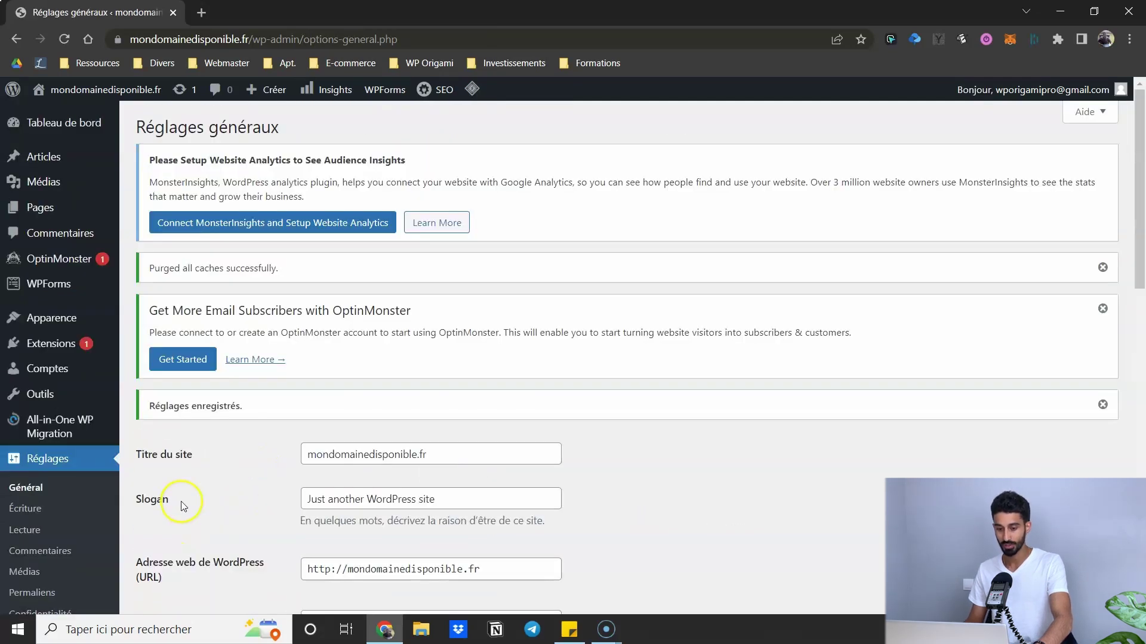
- Bulk-deactivate all nine installed plugins in Extensions
left_click(41, 347)
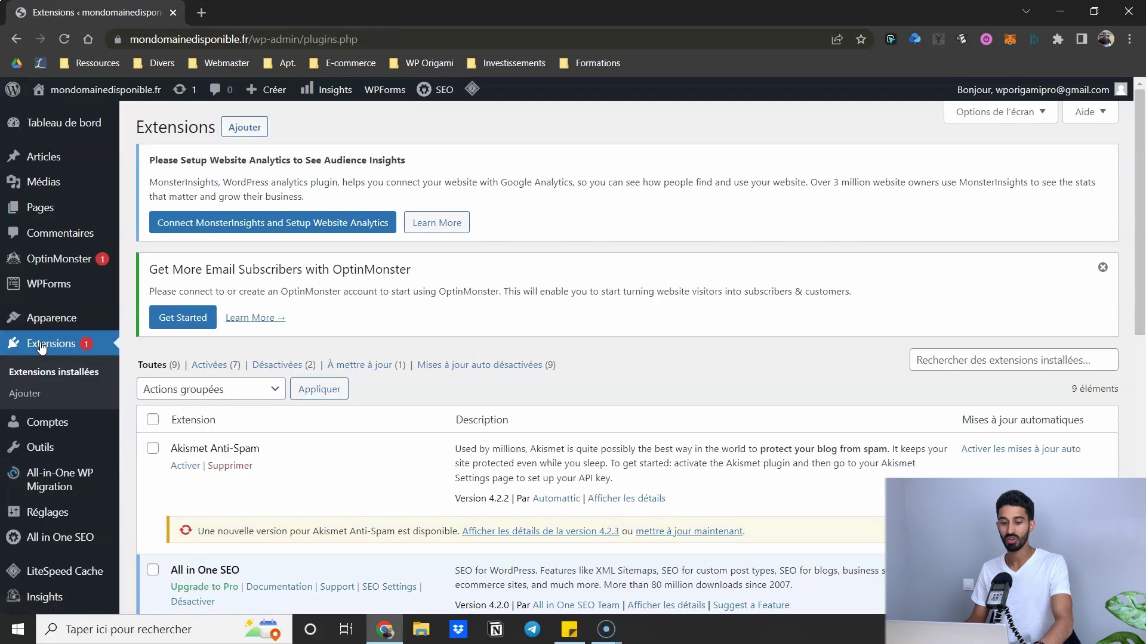
scroll(239, 286, "down", 8)
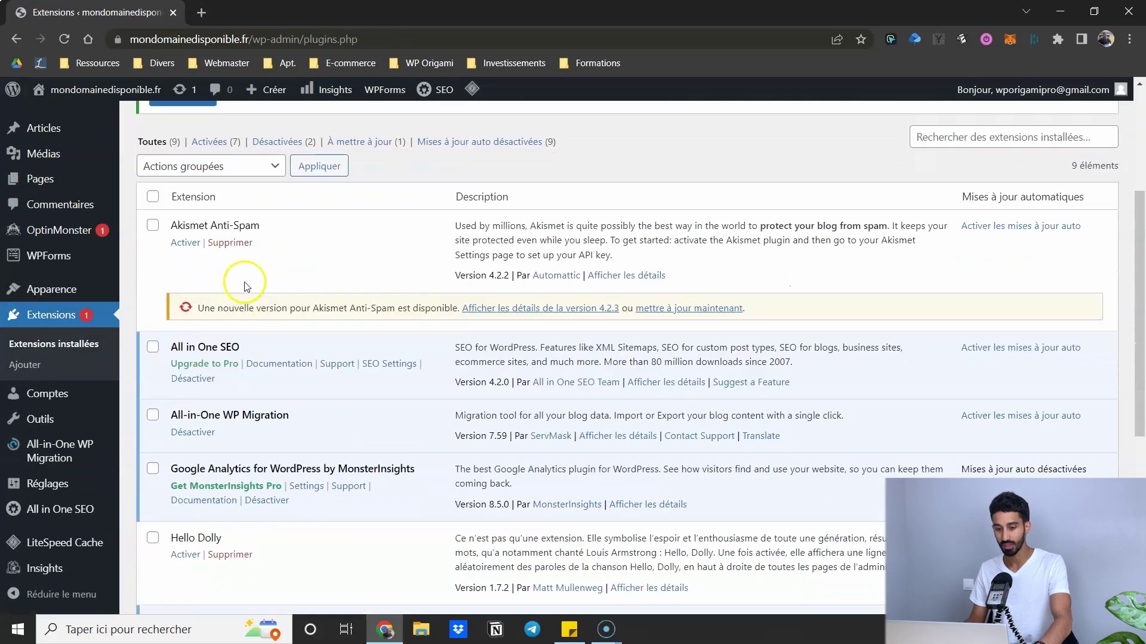
scroll(231, 289, "down", 2)
scroll(230, 289, "up", 8)
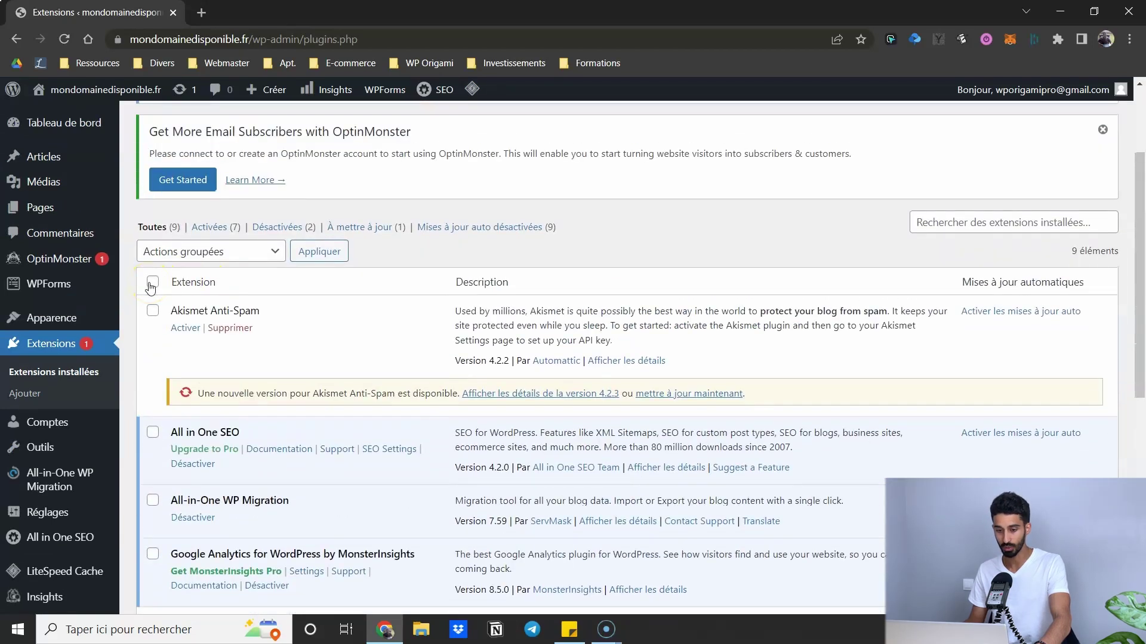
left_click(152, 283)
left_click(194, 251)
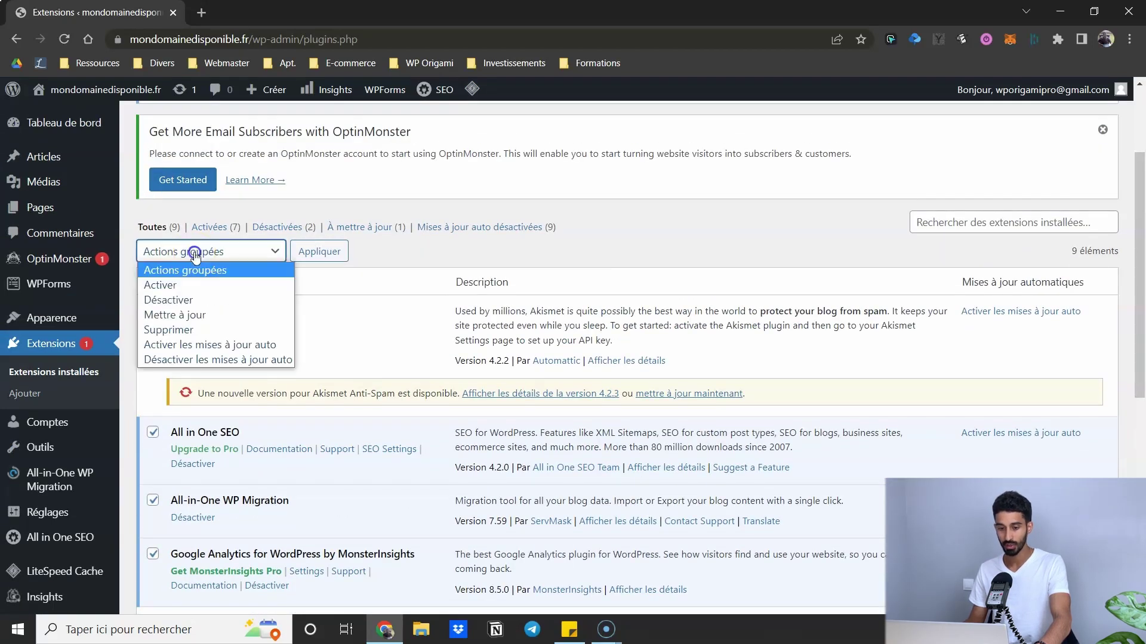
left_click(179, 300)
left_click(318, 251)
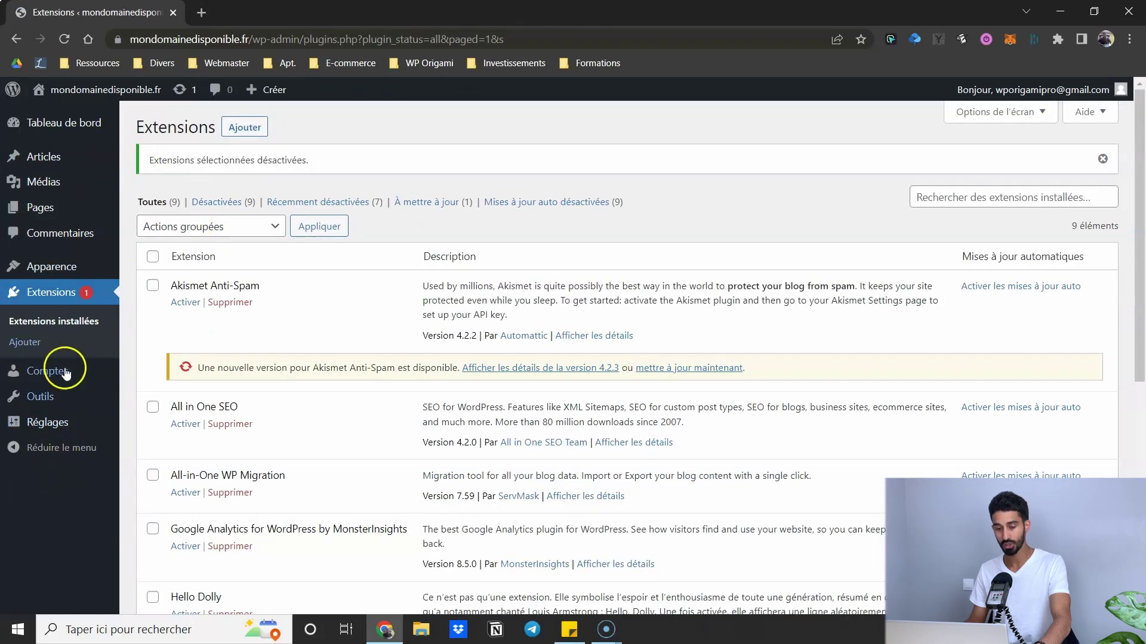
- Bulk-delete all the plugins, confirming removal of their data, leaving the list empty
left_click(153, 256)
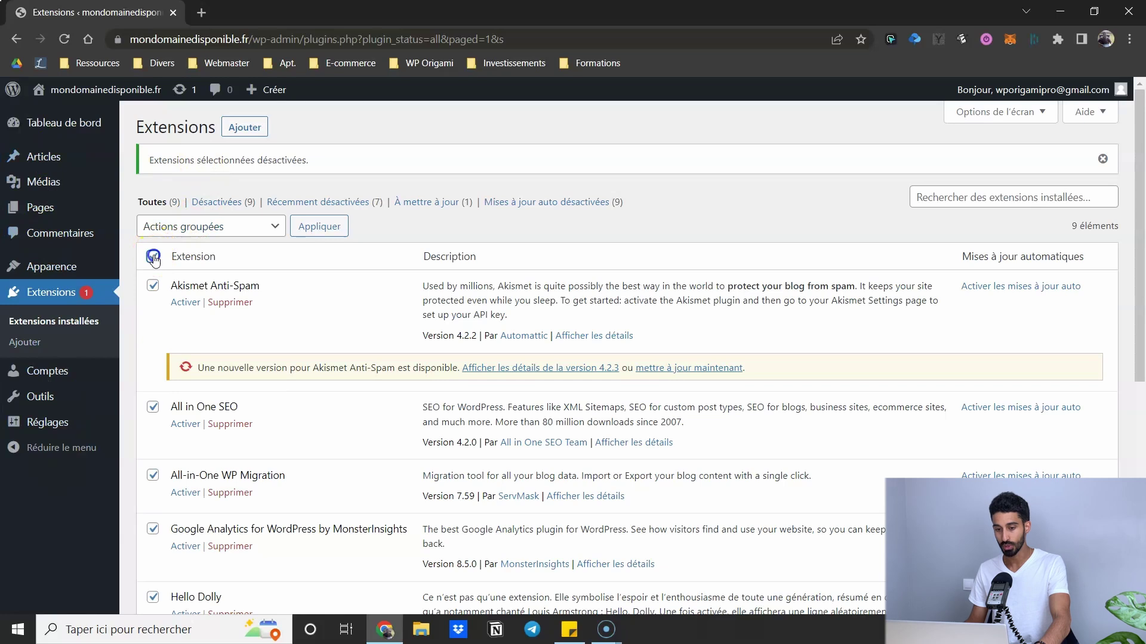
left_click(191, 228)
left_click(183, 306)
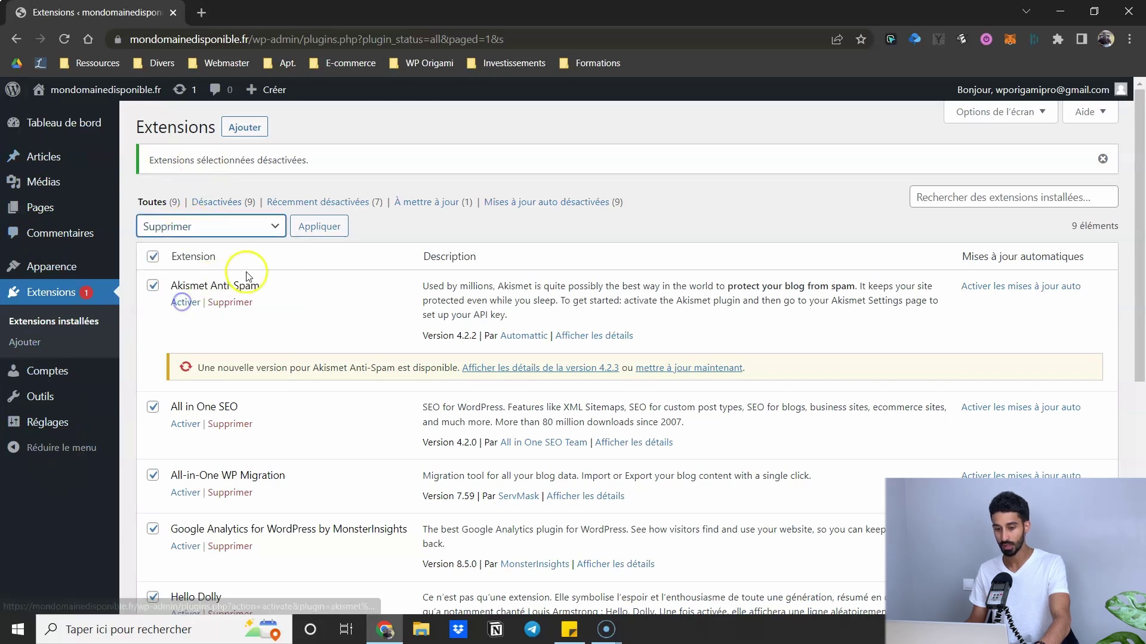
left_click(303, 232)
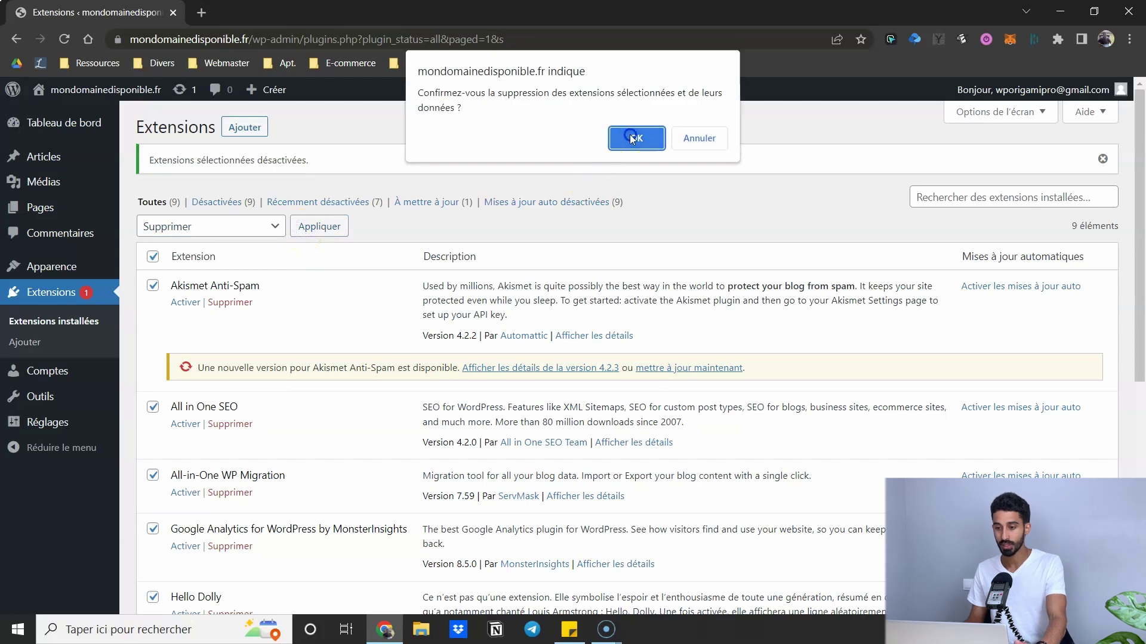
left_click(633, 135)
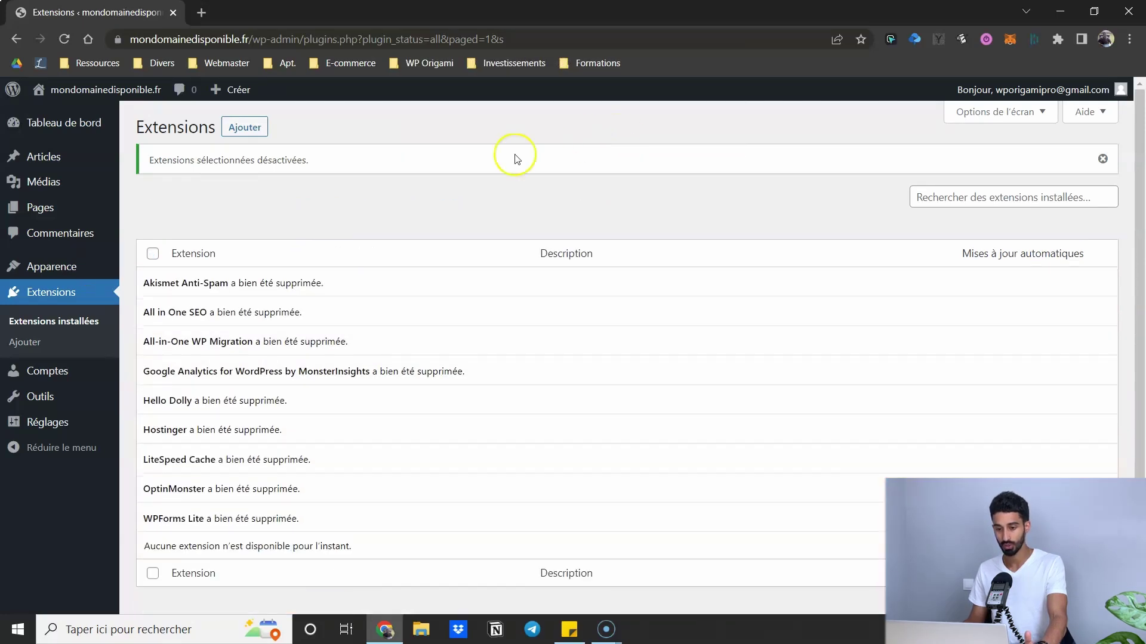
left_click(76, 322)
mouse_move(64, 122)
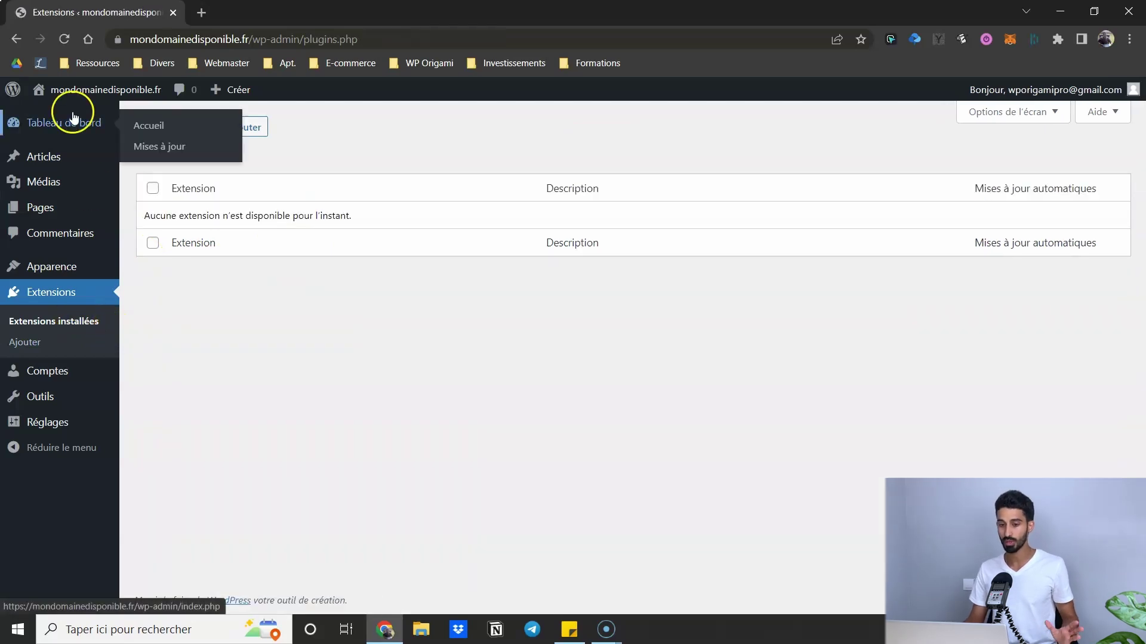
left_click(65, 129)
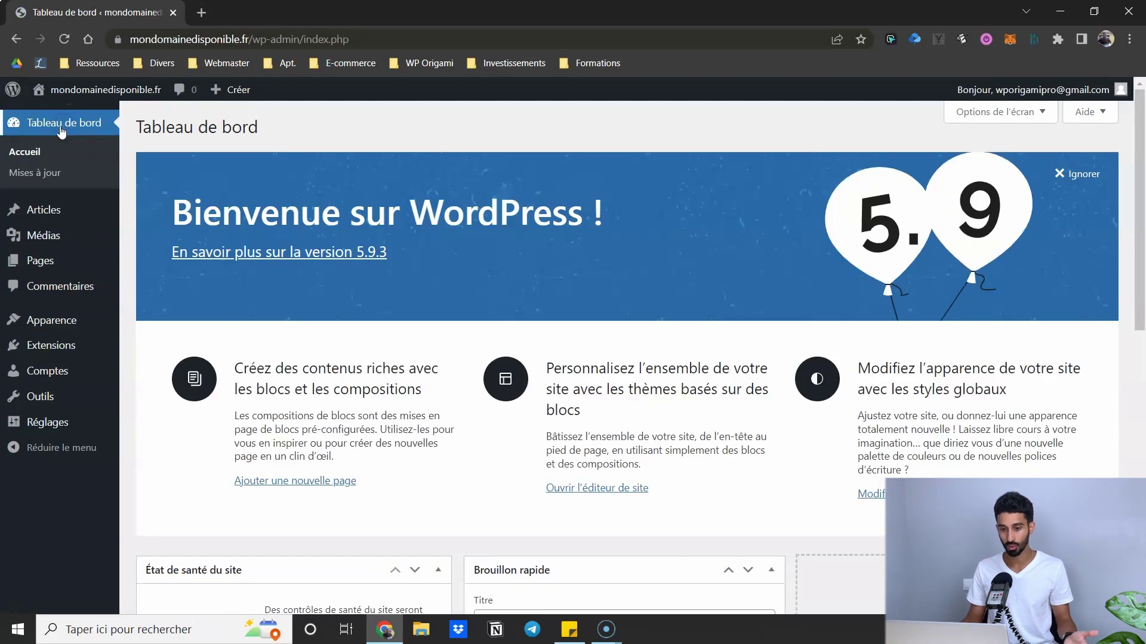
- Visit the site's public Hello world! front page via Aller sur le site and reload it
left_click(366, 121)
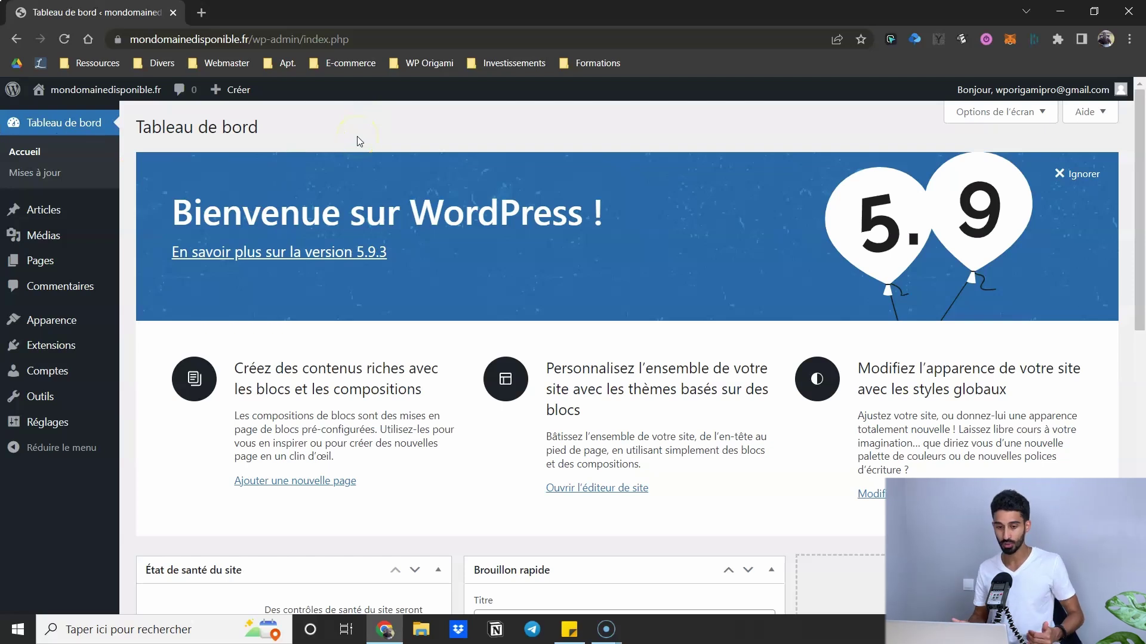
left_click(207, 129)
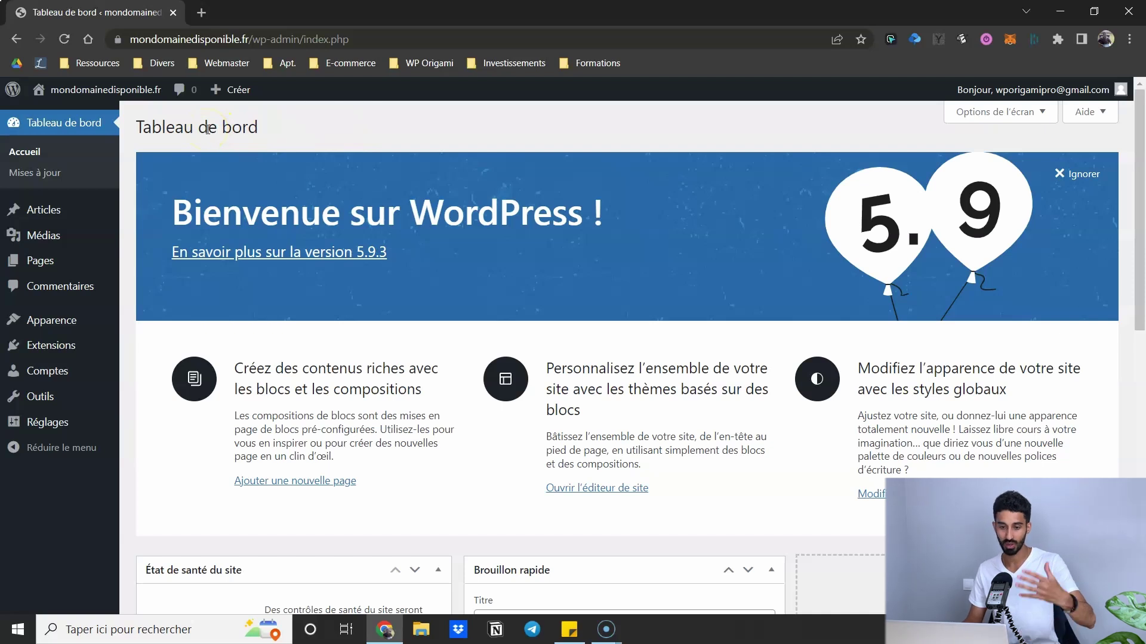
mouse_move(94, 95)
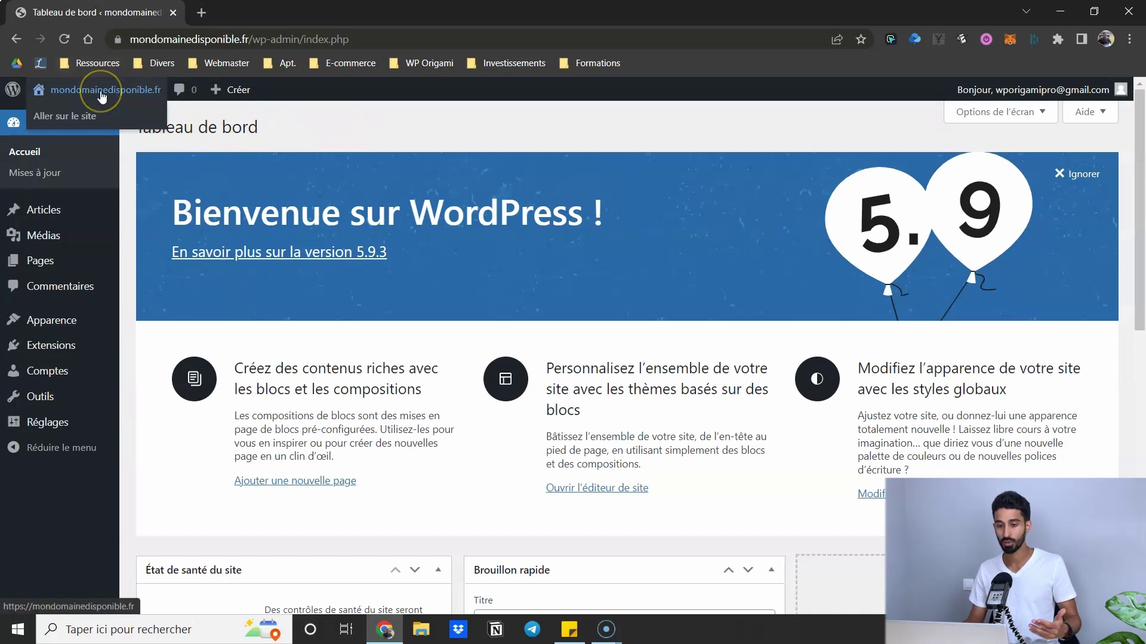
left_click(78, 93)
left_click(289, 40)
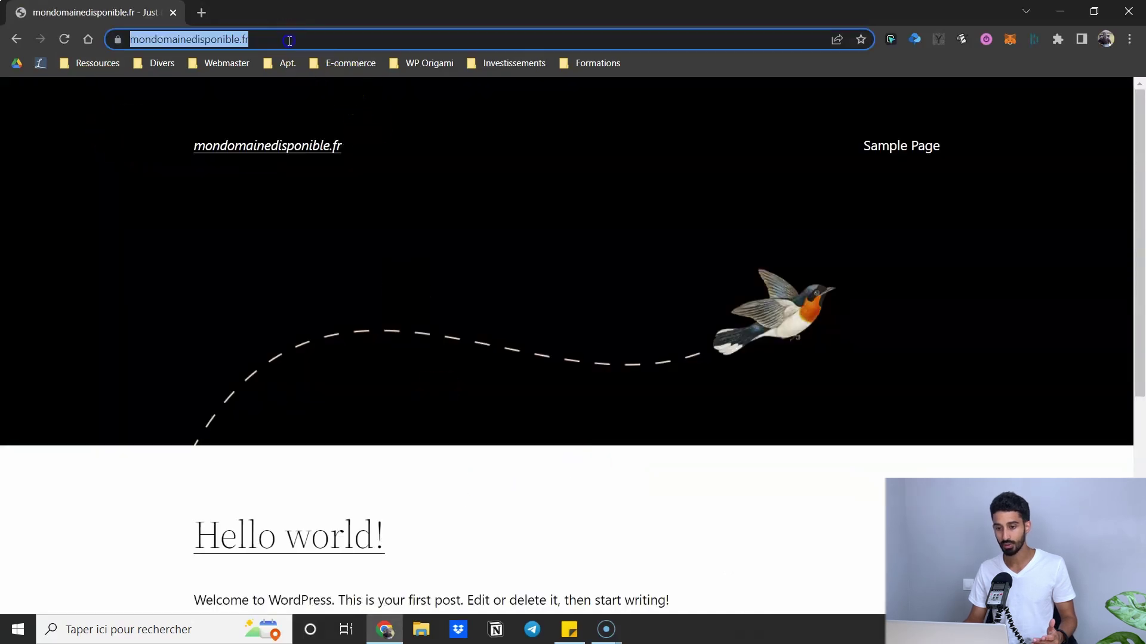
key("Return")
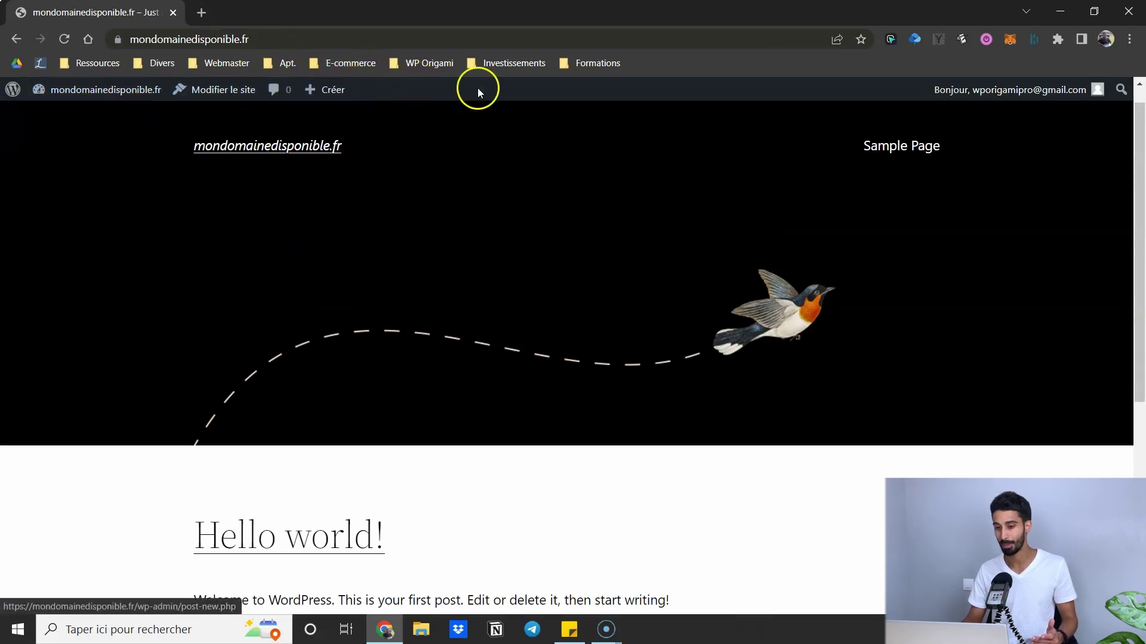
left_click(150, 94)
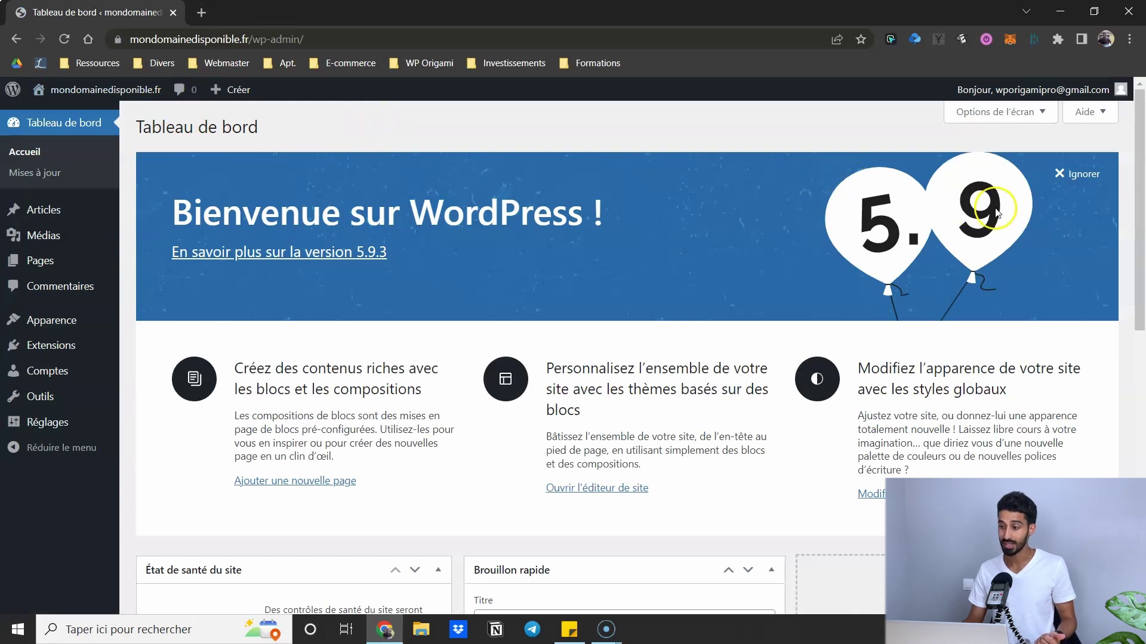
- Dismiss the welcome banner and collapse the five dashboard panels
scroll(280, 191, "down", 10)
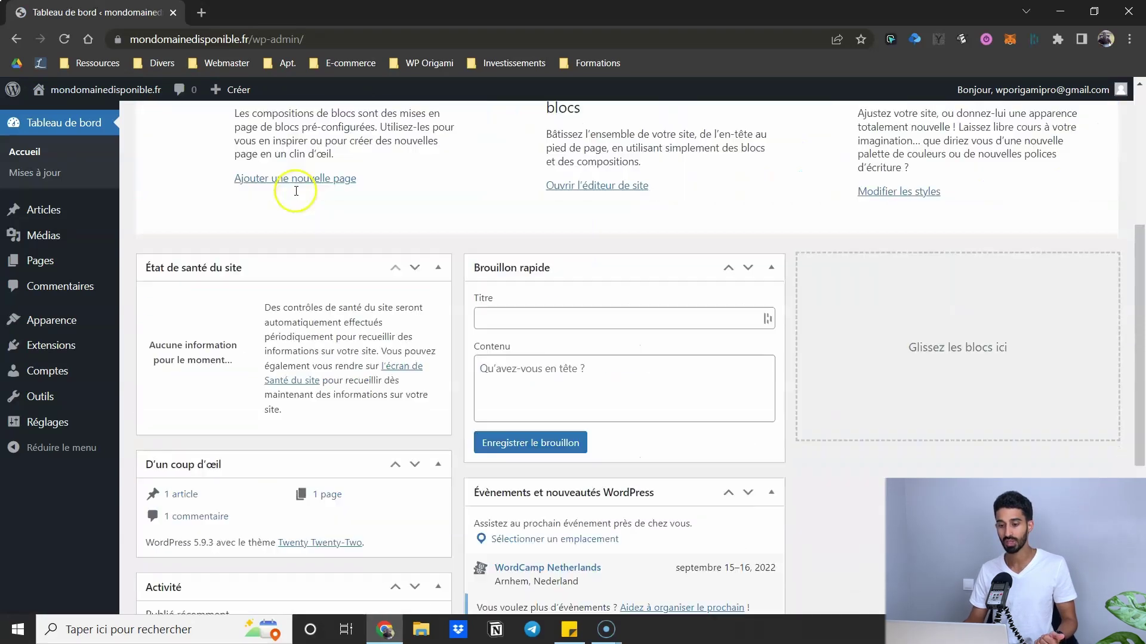
scroll(364, 268, "up", 10)
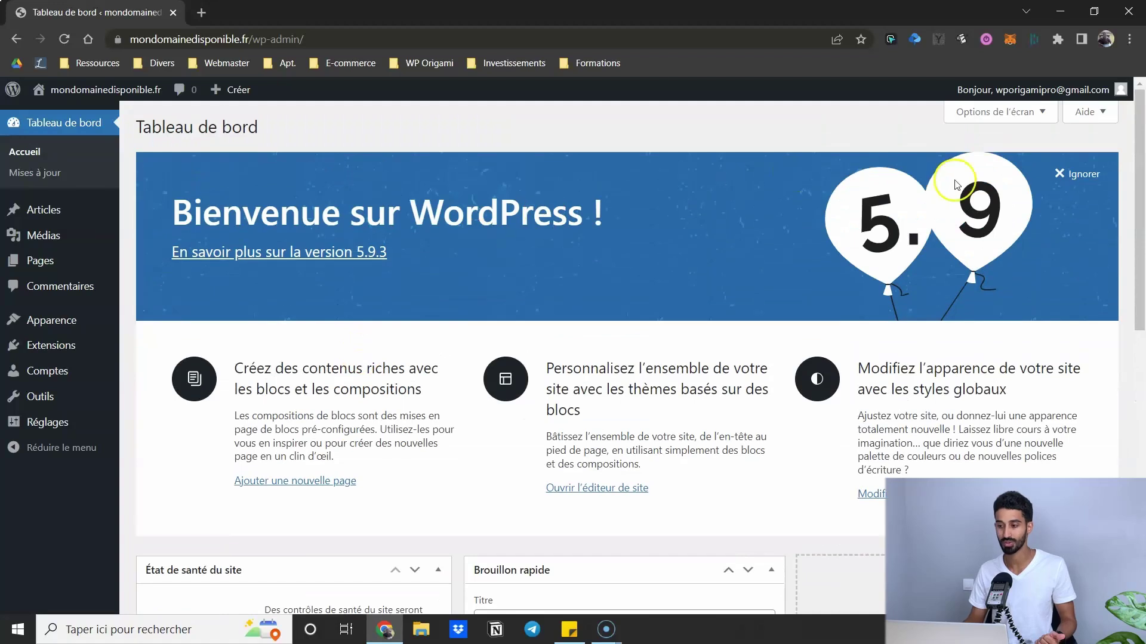
left_click(1073, 173)
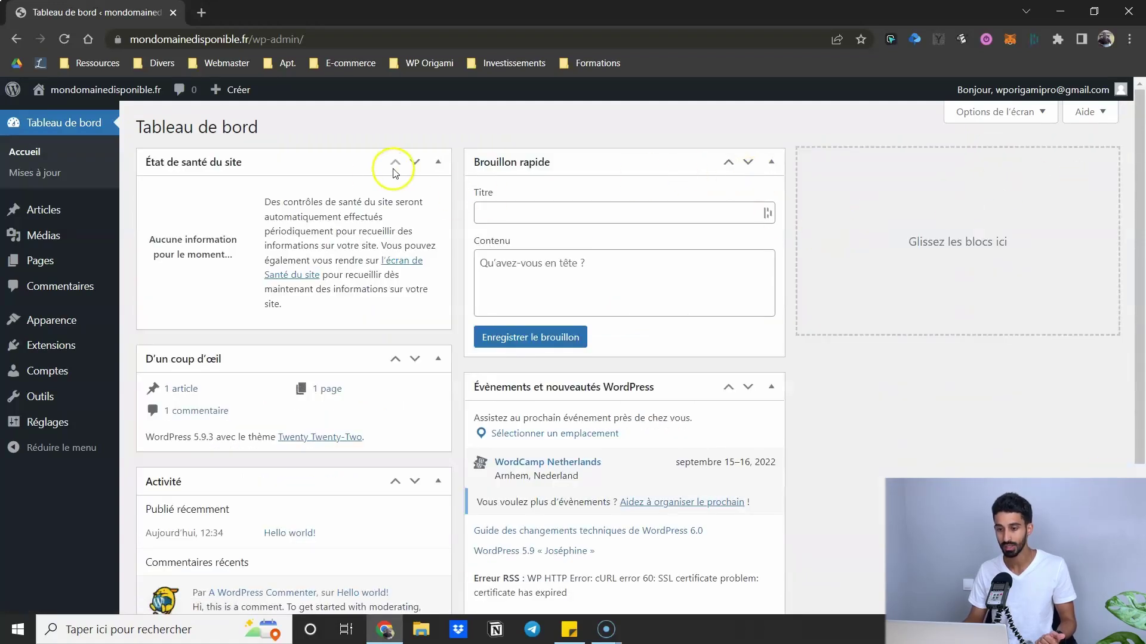
left_click(438, 162)
left_click(771, 162)
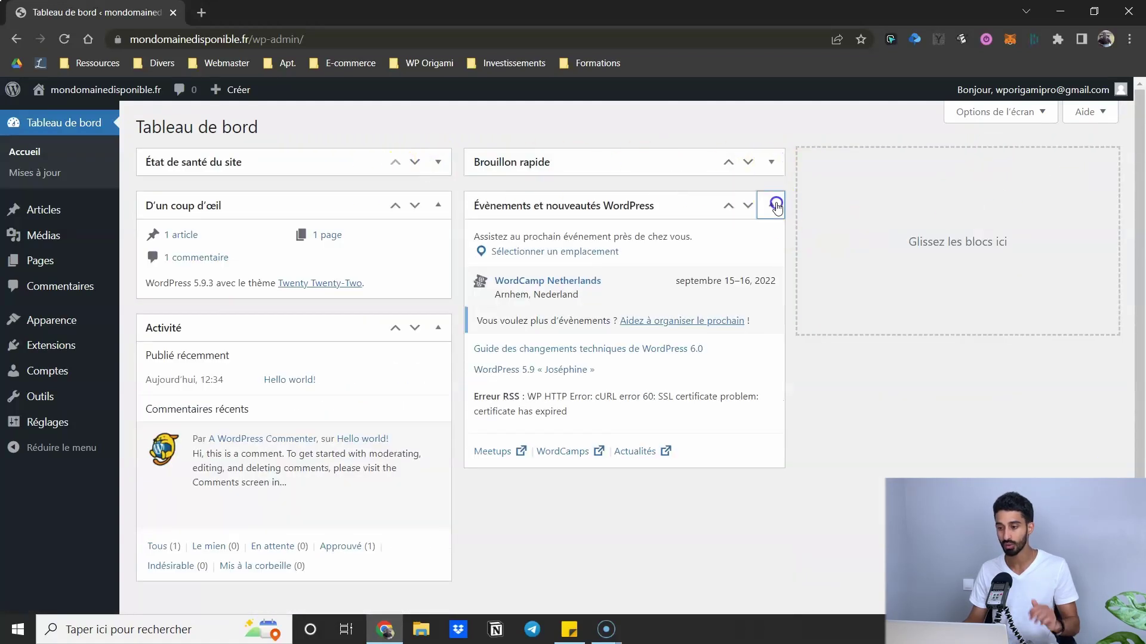
left_click(772, 205)
left_click(438, 209)
left_click(442, 247)
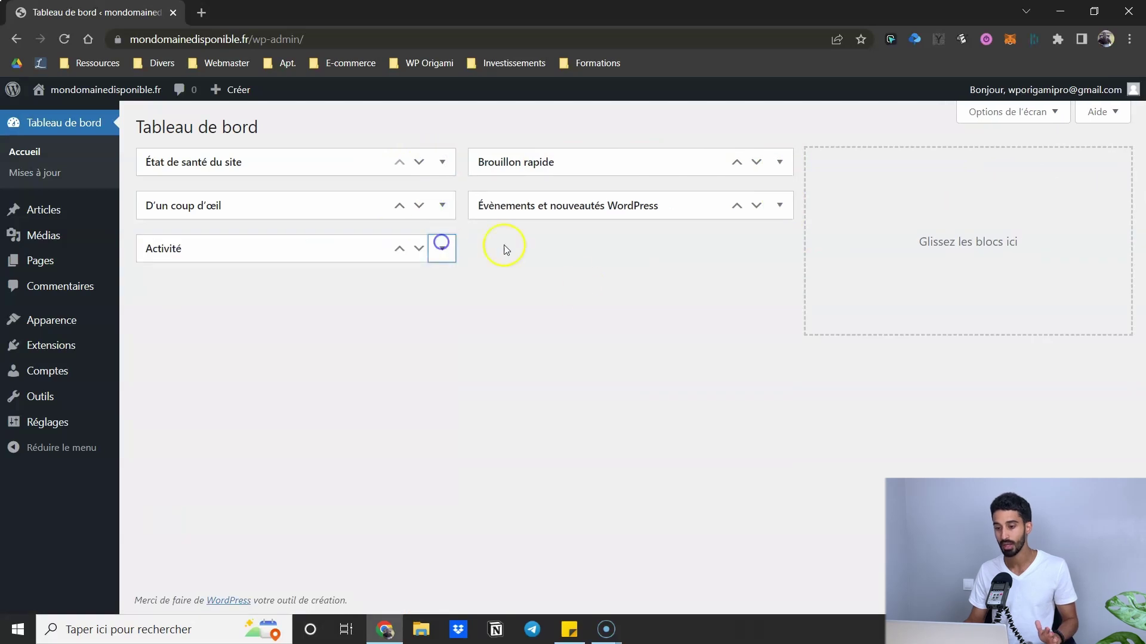
- Uncheck all five widgets in Options de l'écran so the dashboard shows none
left_click(1011, 117)
left_click(289, 193)
left_click(235, 192)
left_click(403, 199)
left_click(424, 193)
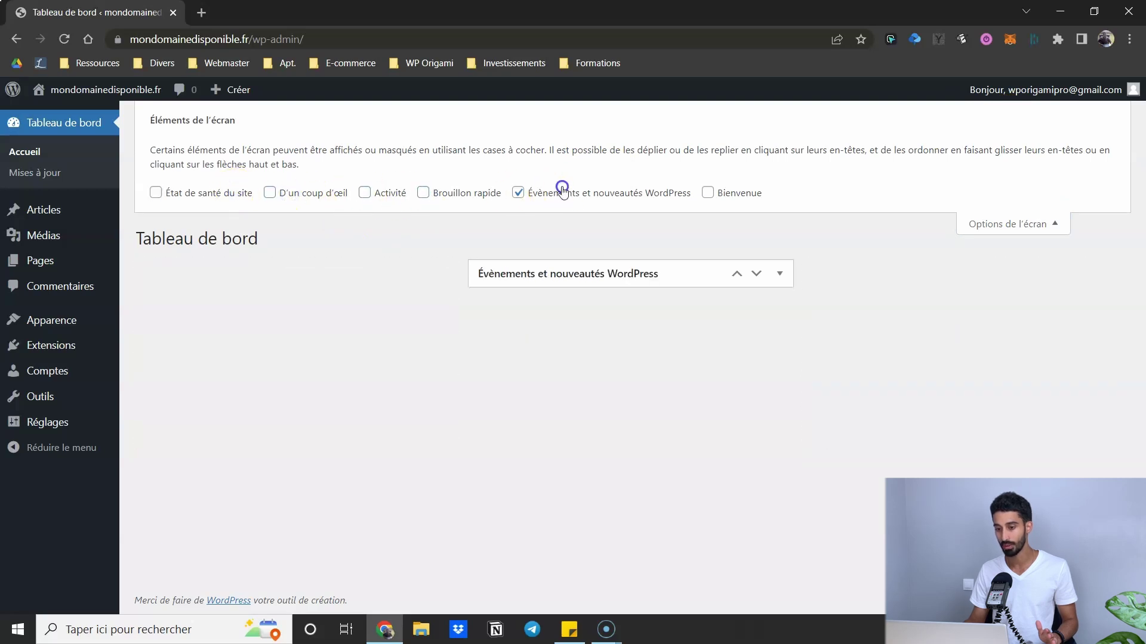
left_click(544, 192)
left_click(992, 222)
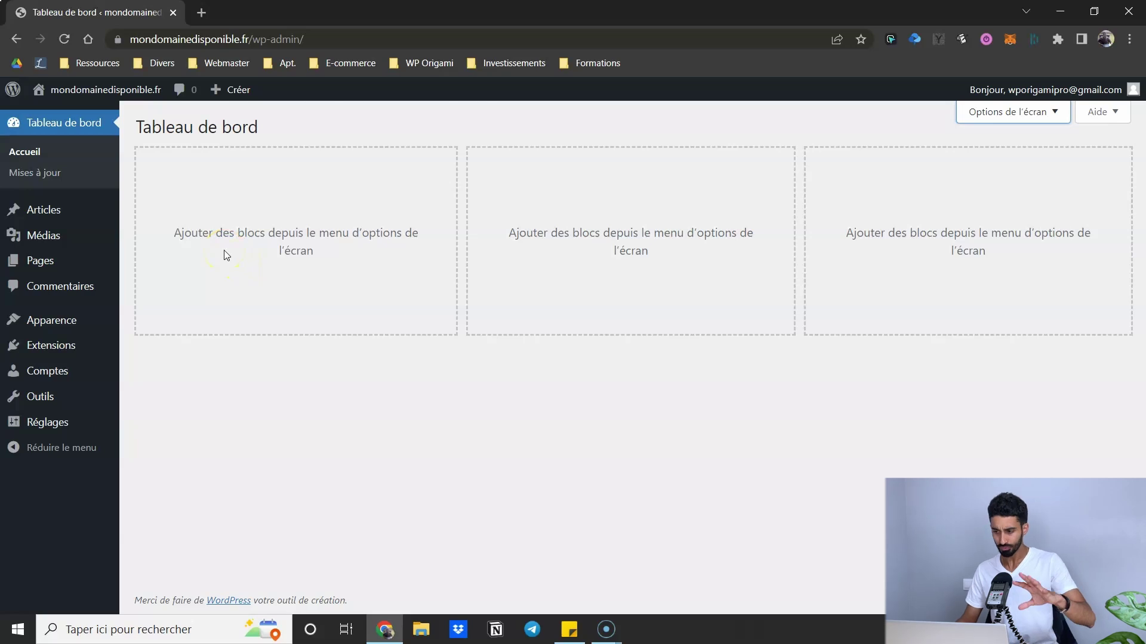
mouse_move(1023, 89)
left_click(1028, 174)
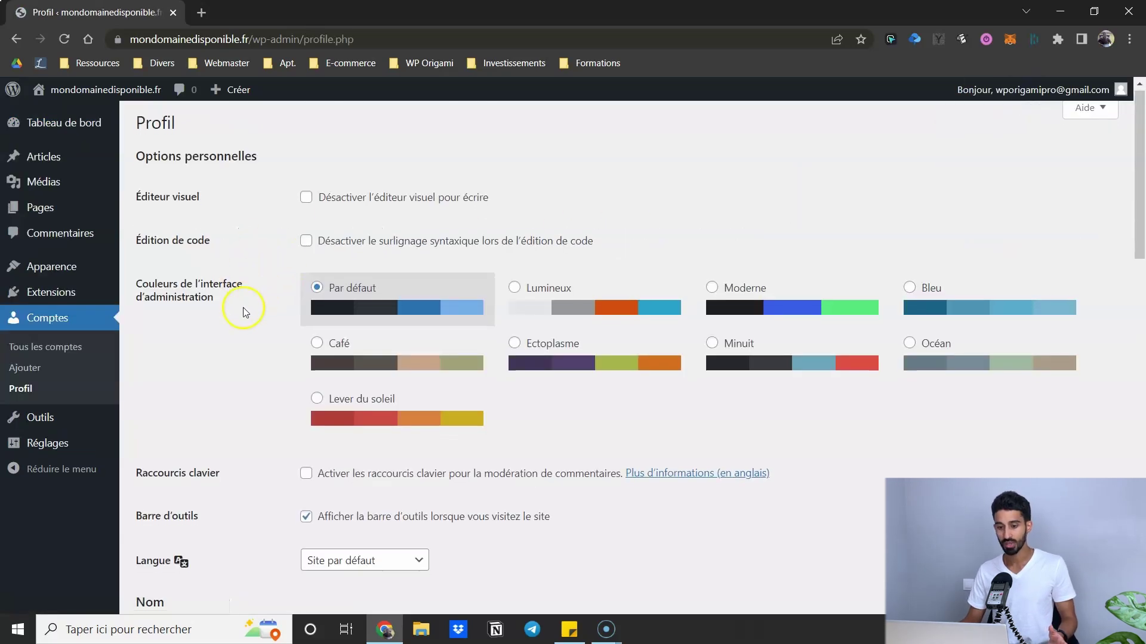
scroll(242, 309, "down", 10)
scroll(242, 309, "down", 8)
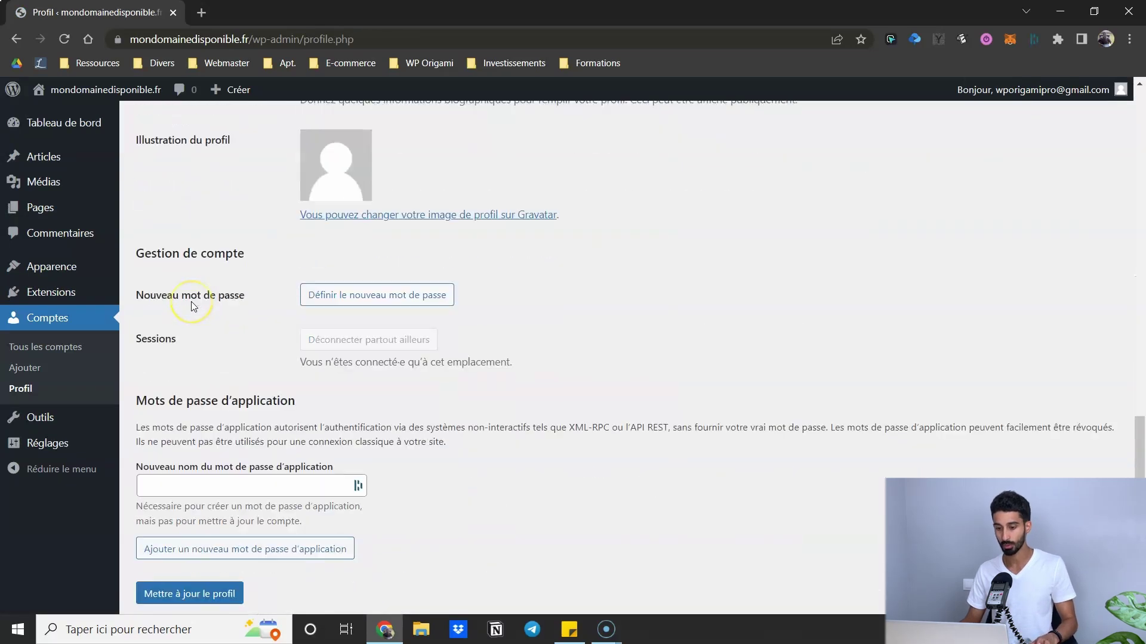
scroll(193, 306, "up", 10)
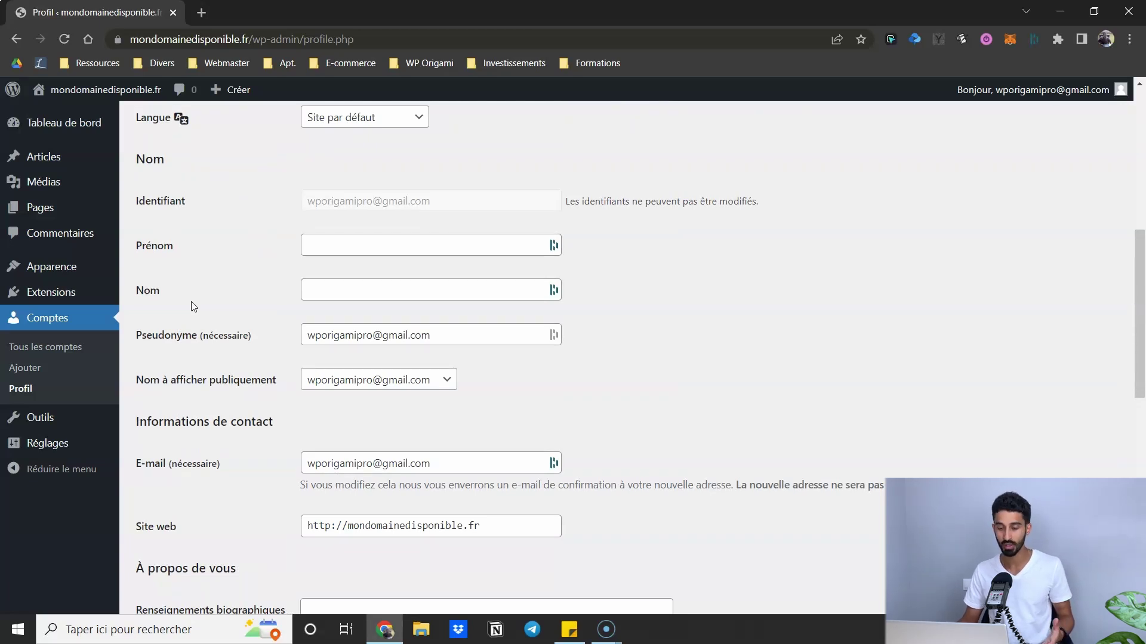
scroll(191, 302, "up", 8)
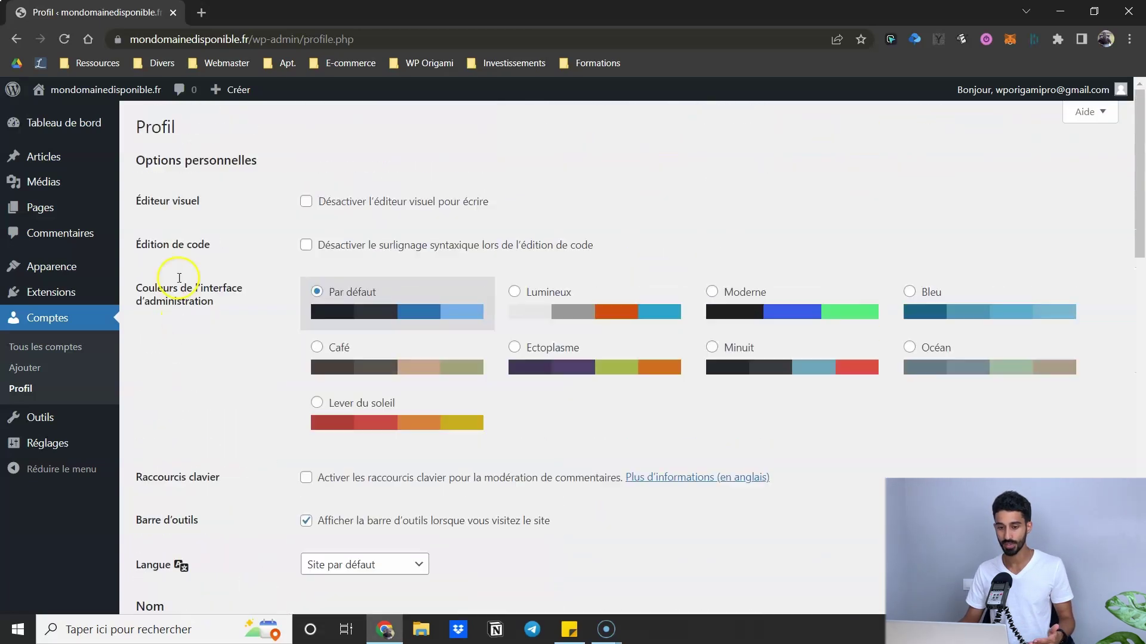
left_click(84, 122)
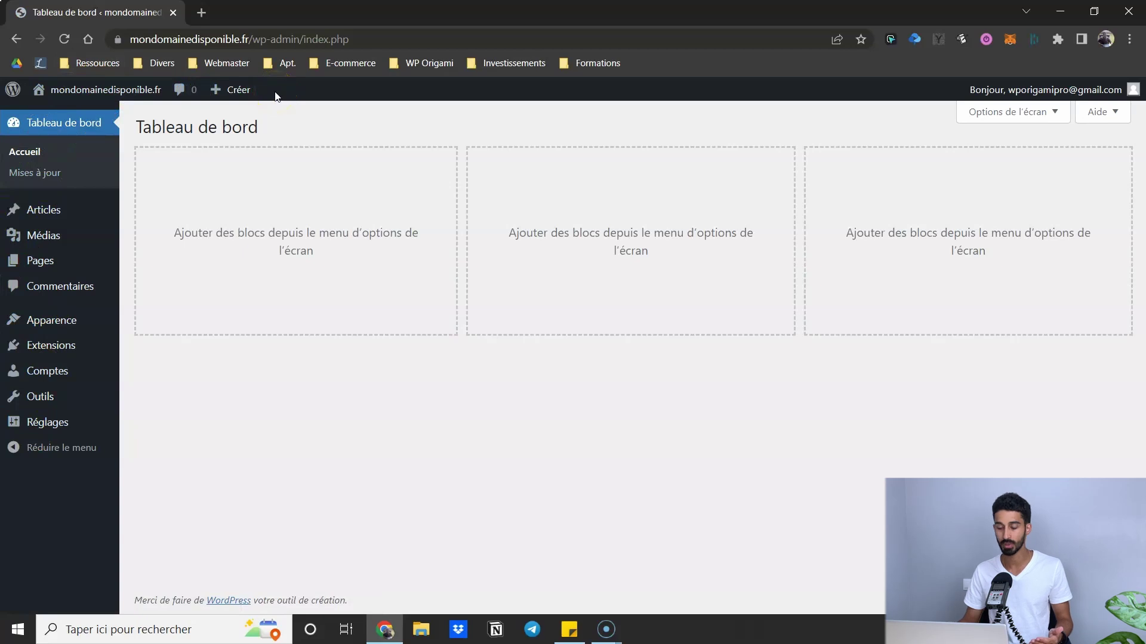
- Check Mises à jour: WordPress 5.9.3 is current, extensions and themes up to date
mouse_move(77, 89)
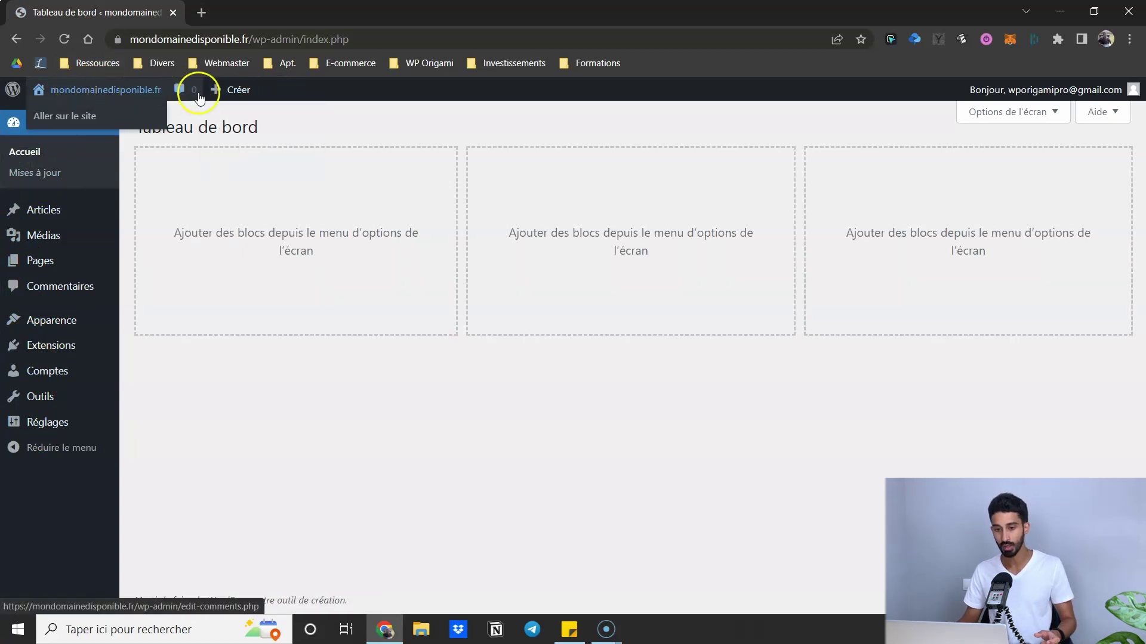
mouse_move(242, 90)
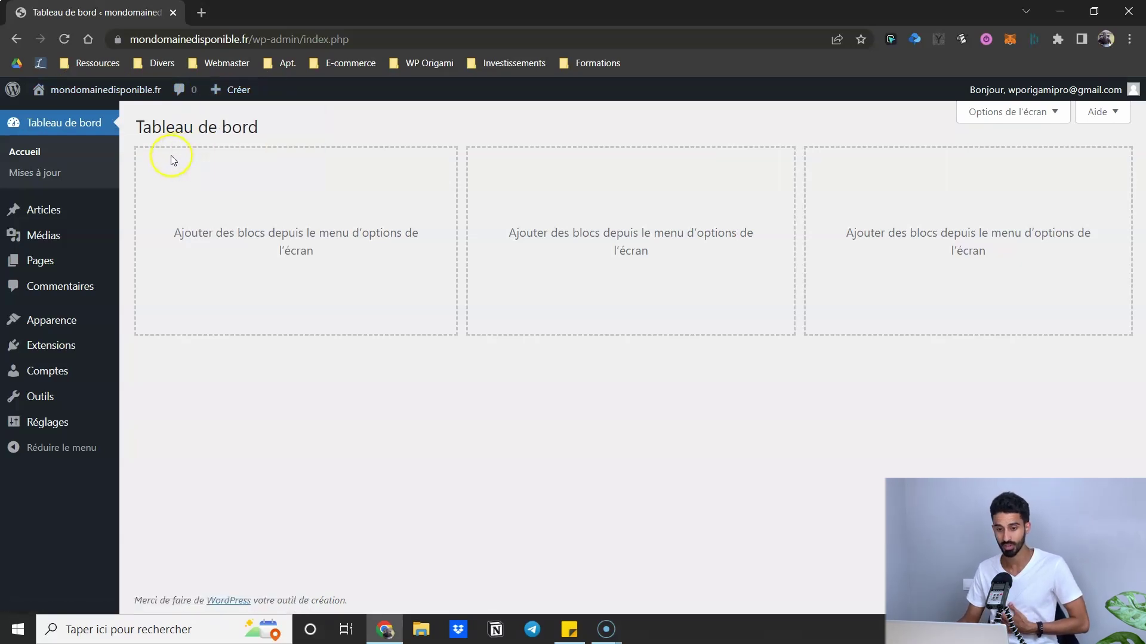
left_click(75, 154)
left_click(65, 135)
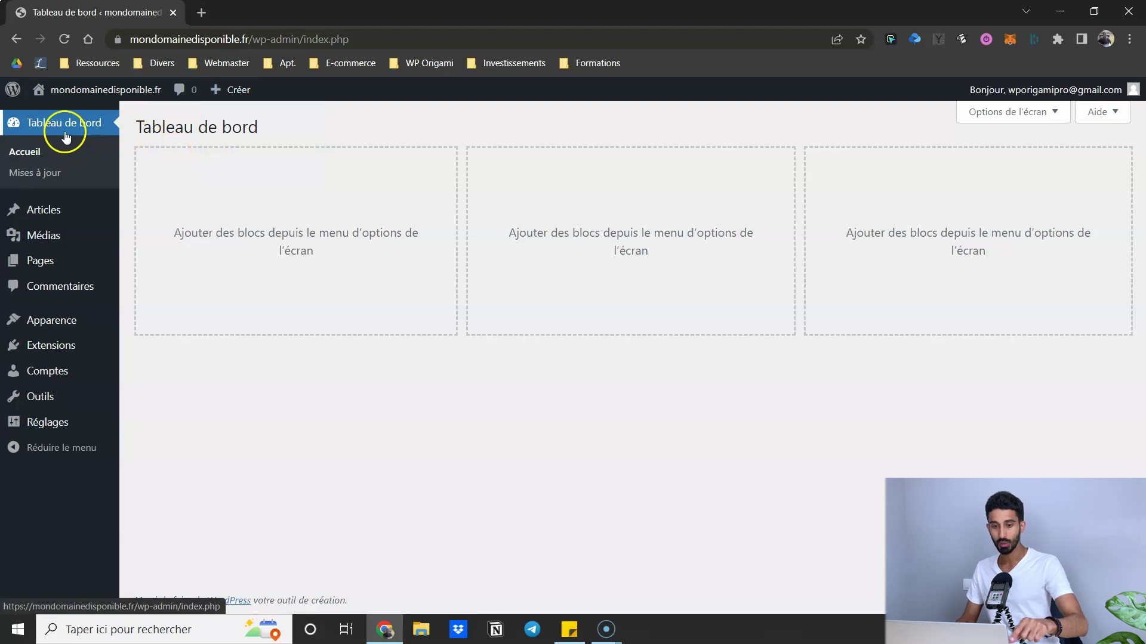
left_click(58, 182)
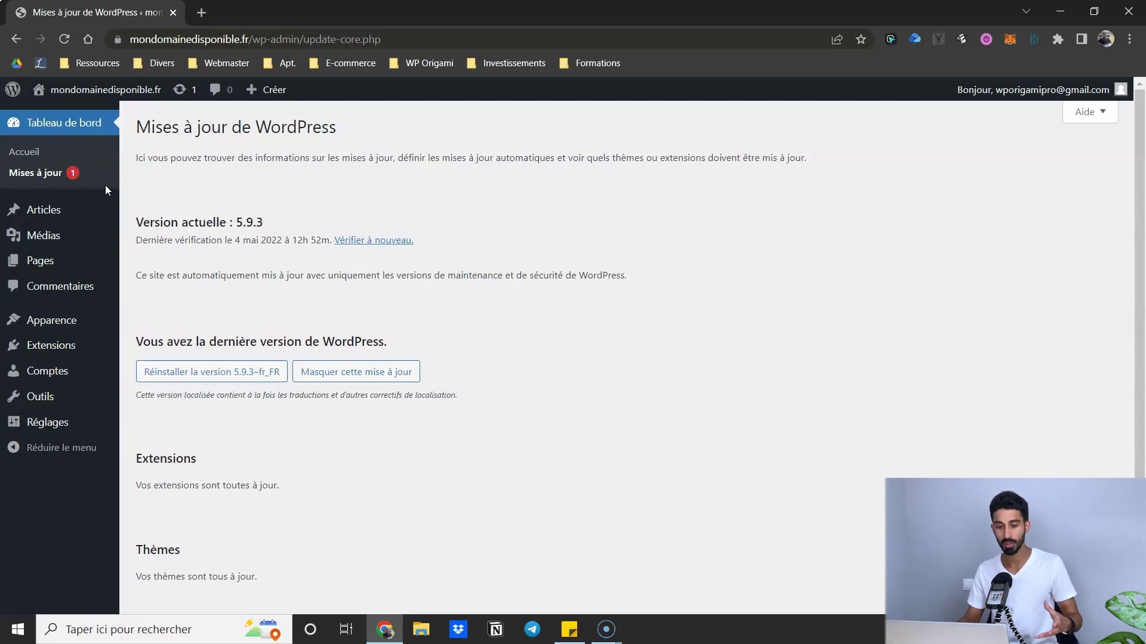
scroll(498, 365, "down", 1)
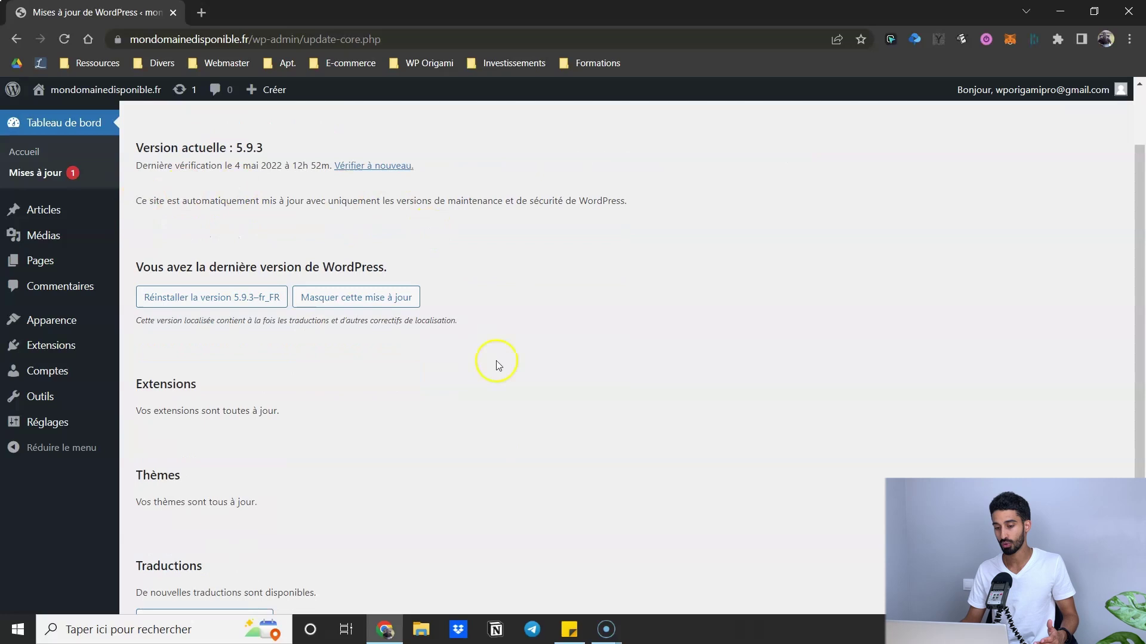
scroll(499, 365, "down", 1)
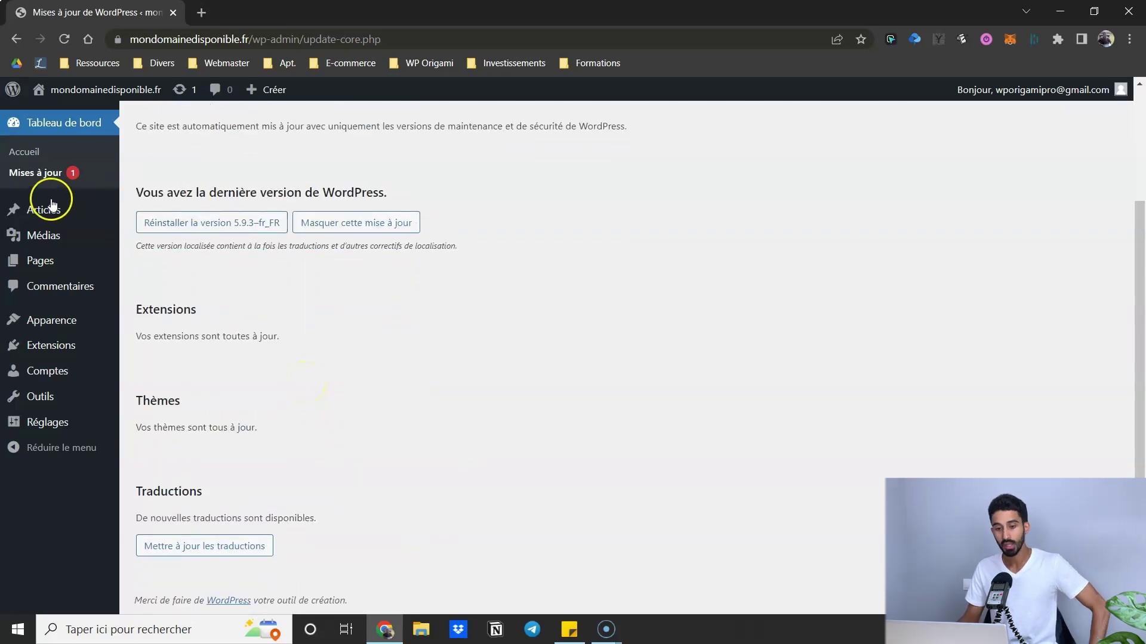
mouse_move(42, 218)
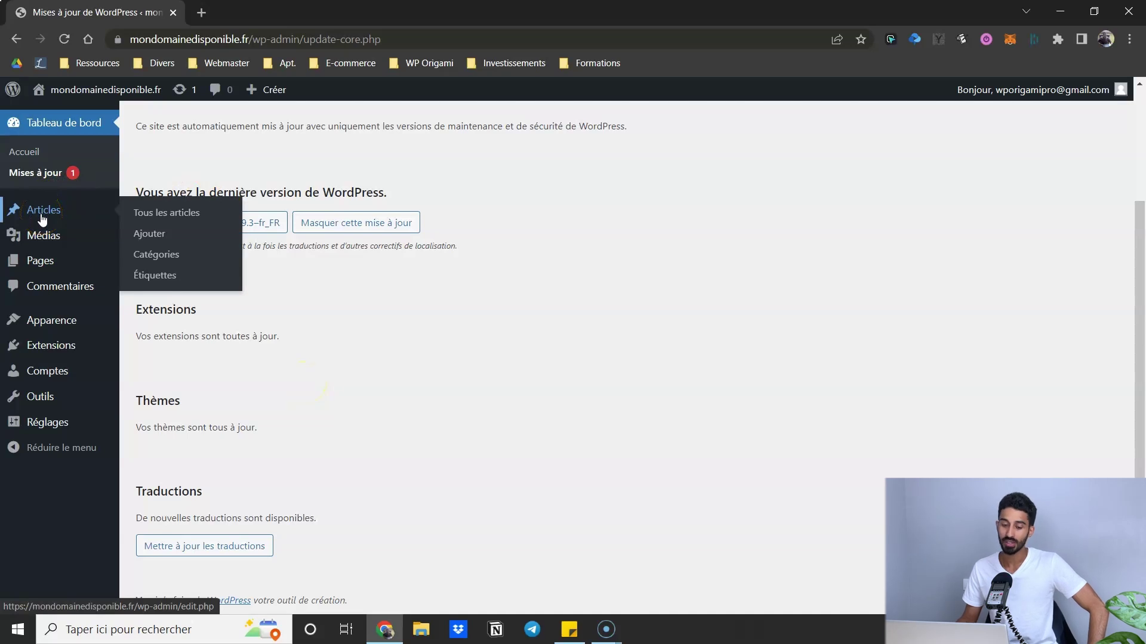
left_click(43, 217)
- Review the posts list, the empty Médiathèque, and the Pages list with its draft Privacy Policy and Sample Page
left_click(73, 186)
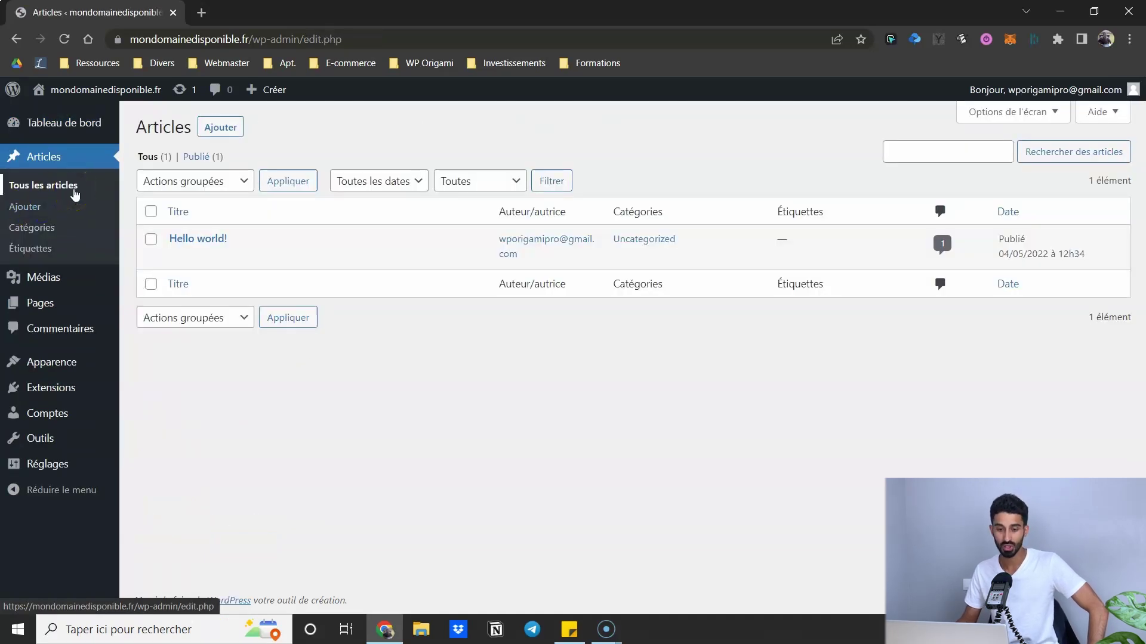
left_click(34, 227)
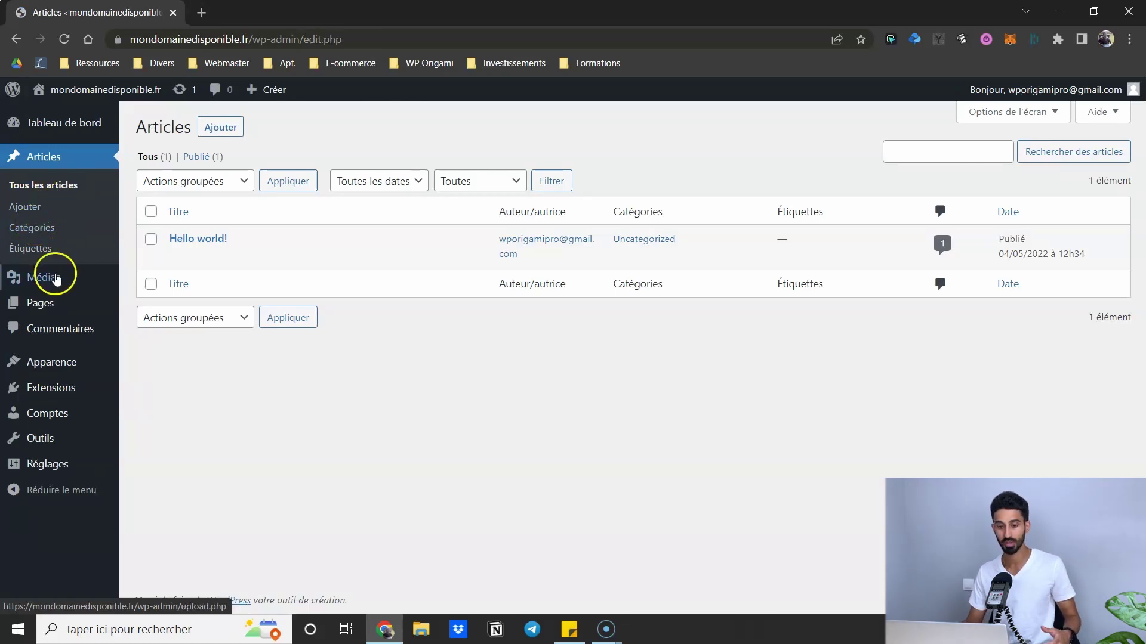
mouse_move(57, 279)
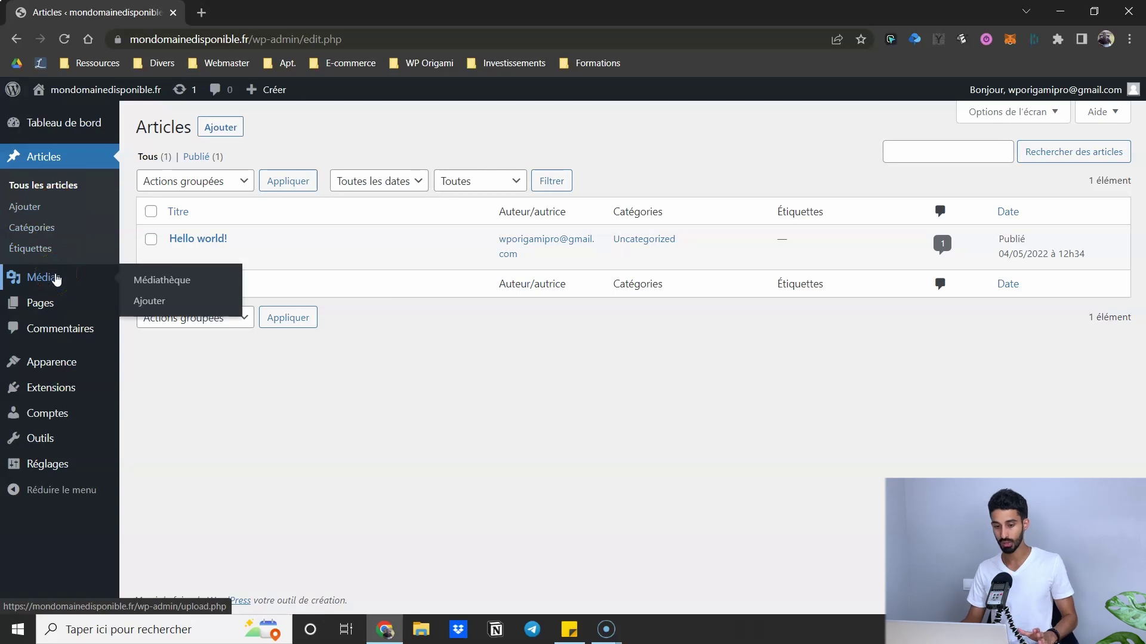
left_click(96, 256)
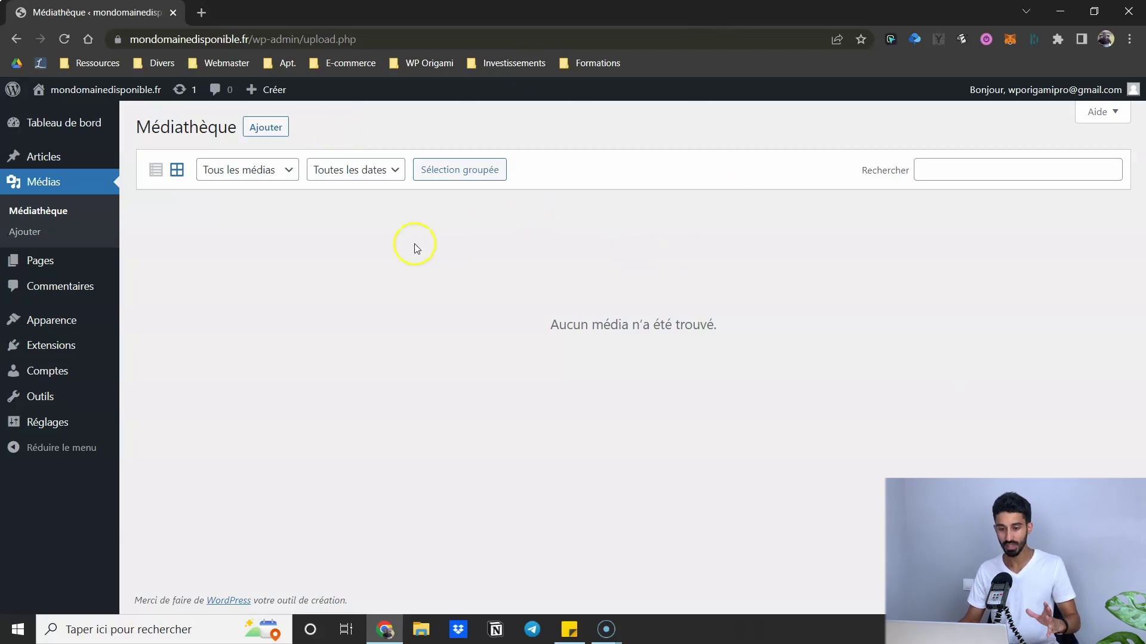
left_click(52, 261)
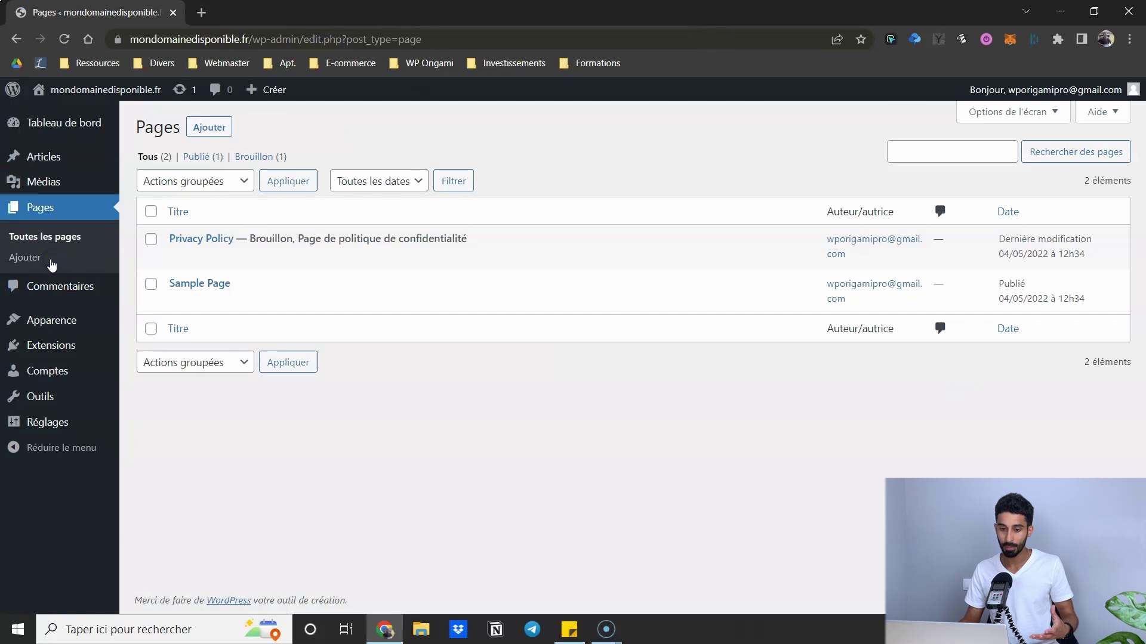
- Review the single sample comment under Commentaires, then view the three installed themes under Apparence > Thèmes
left_click(427, 130)
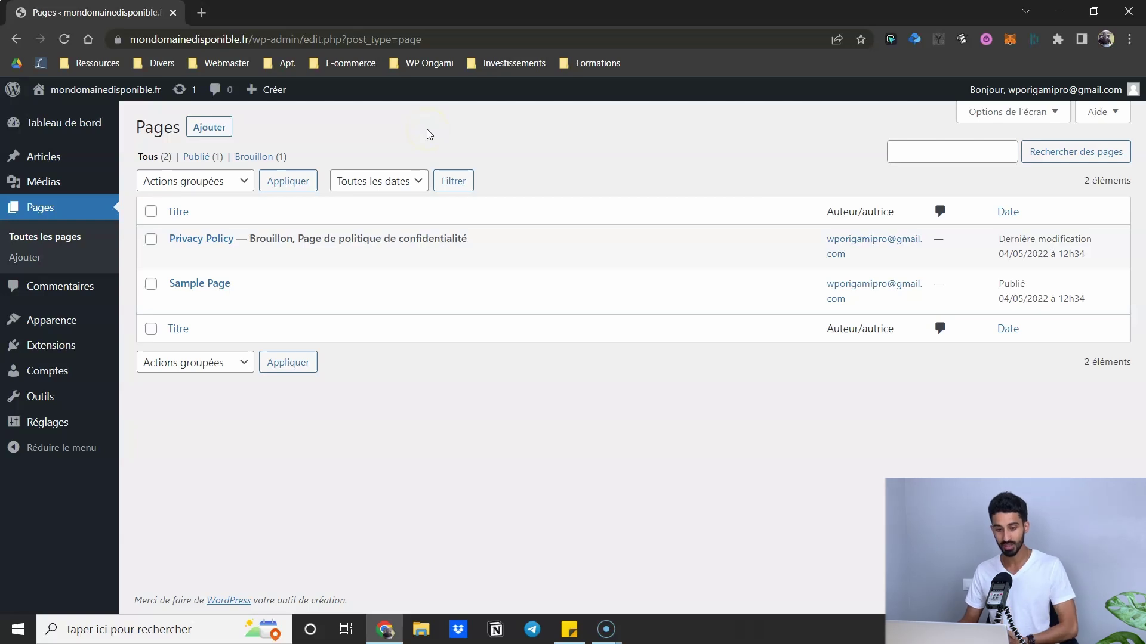
left_click(67, 298)
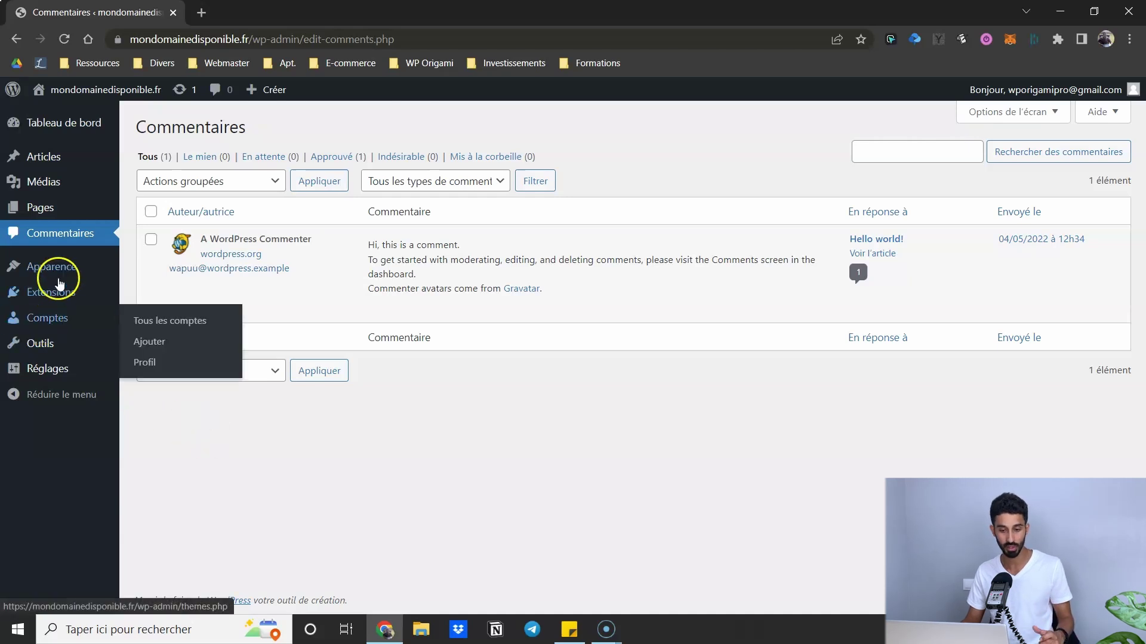
mouse_move(66, 269)
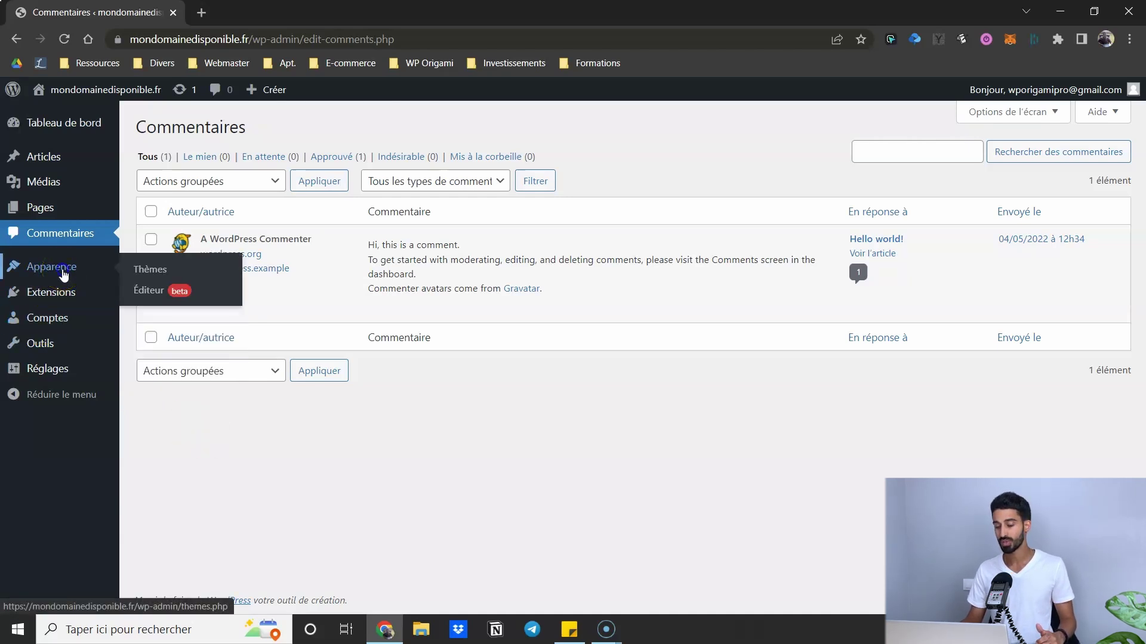
left_click(64, 273)
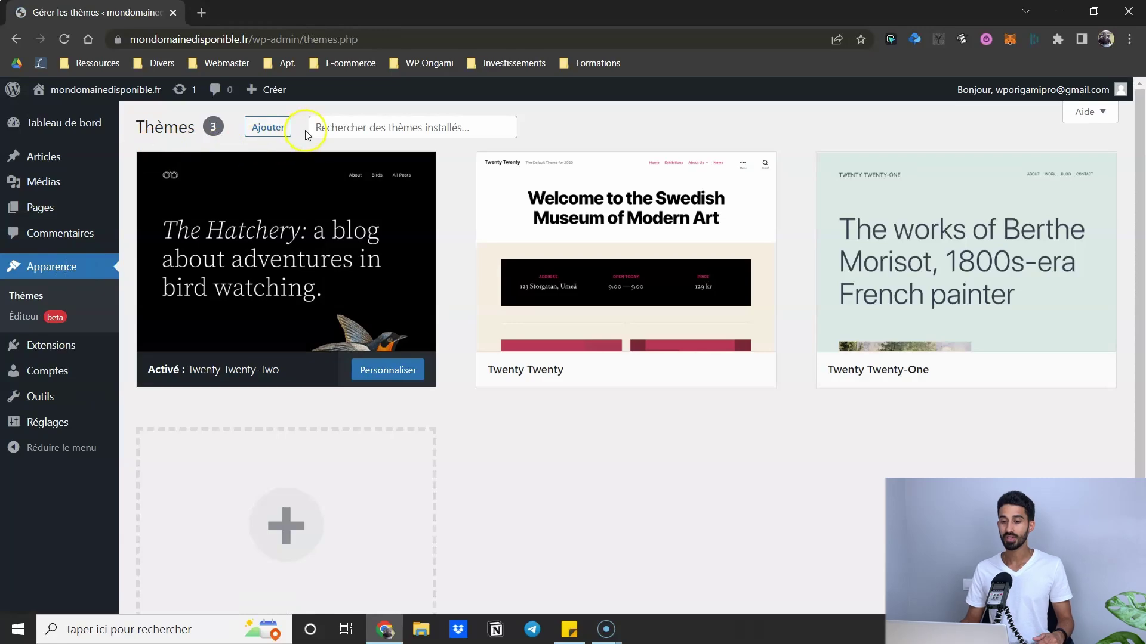
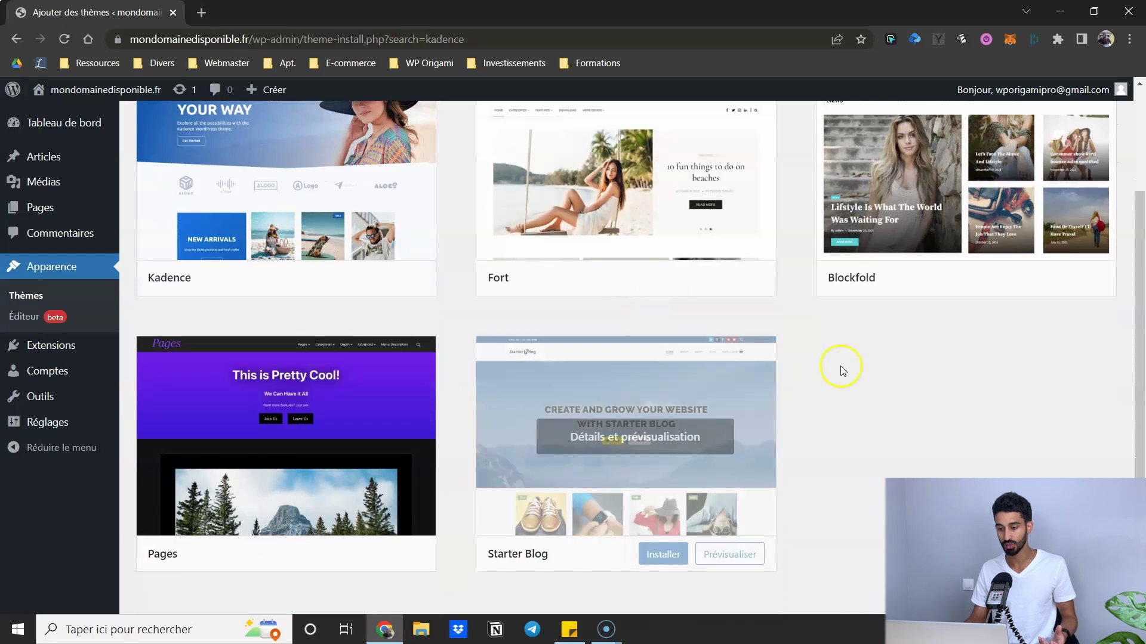
- Scroll back up the 'kadence' theme search results to the Kadence theme card
scroll(845, 364, "up", 3)
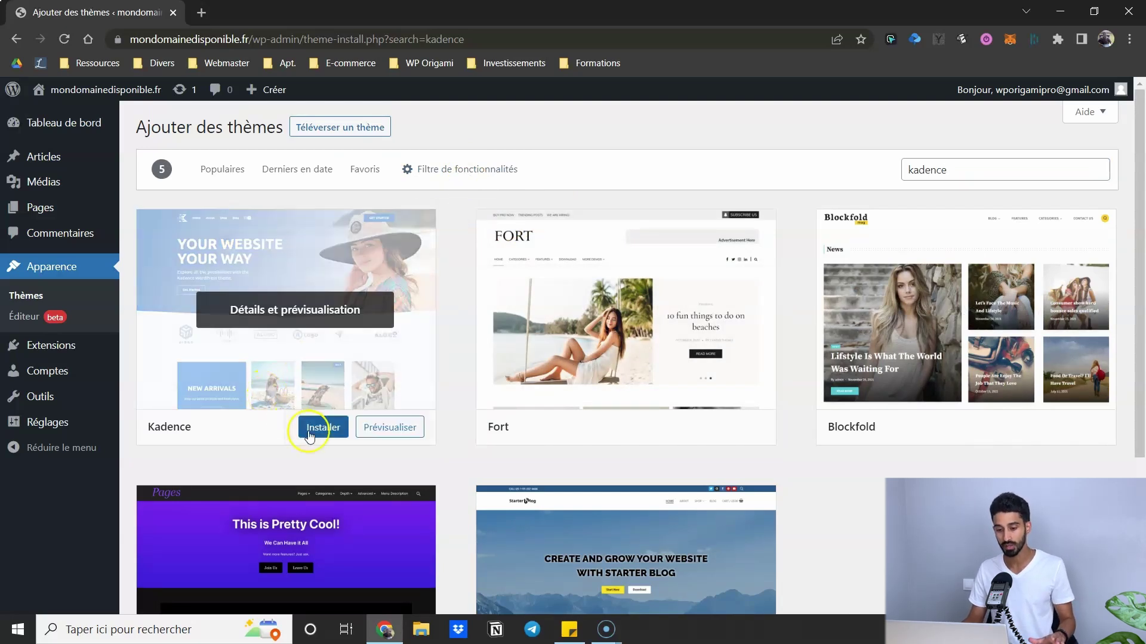
- Install and activate Kadence, then view the live site and its Kadence WP footer credit
left_click(317, 435)
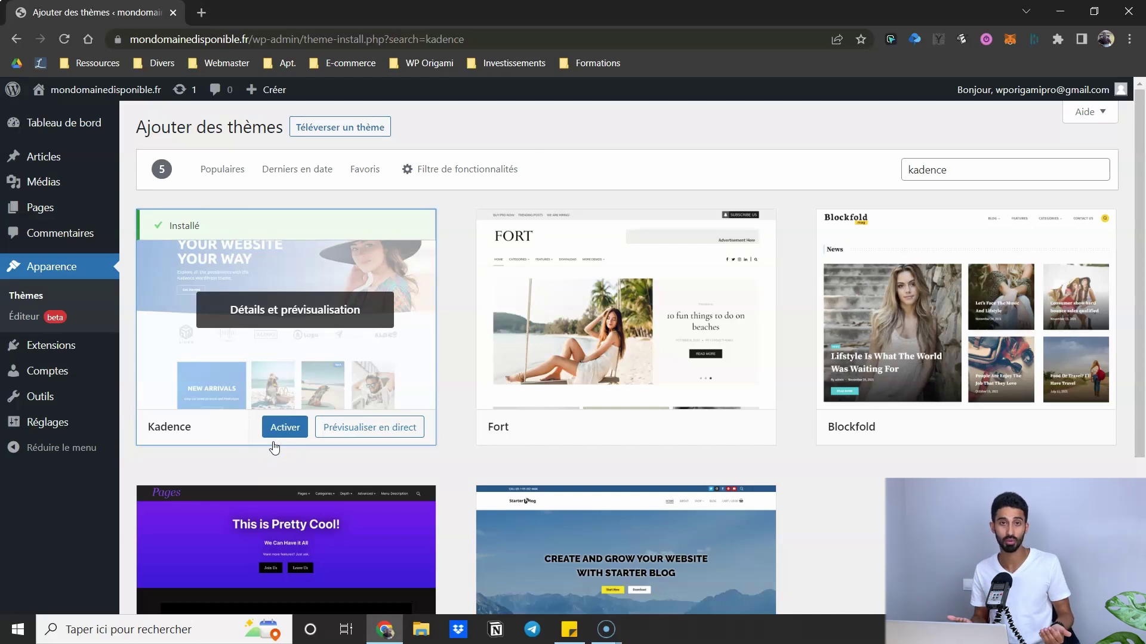
left_click(283, 428)
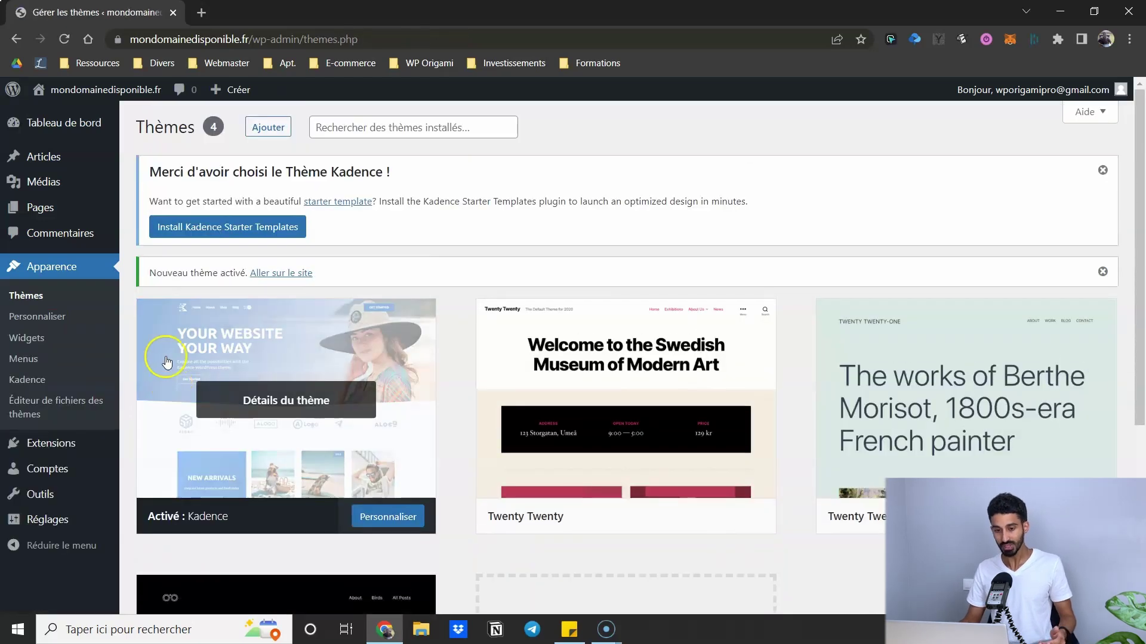
mouse_move(90, 96)
left_click(82, 118)
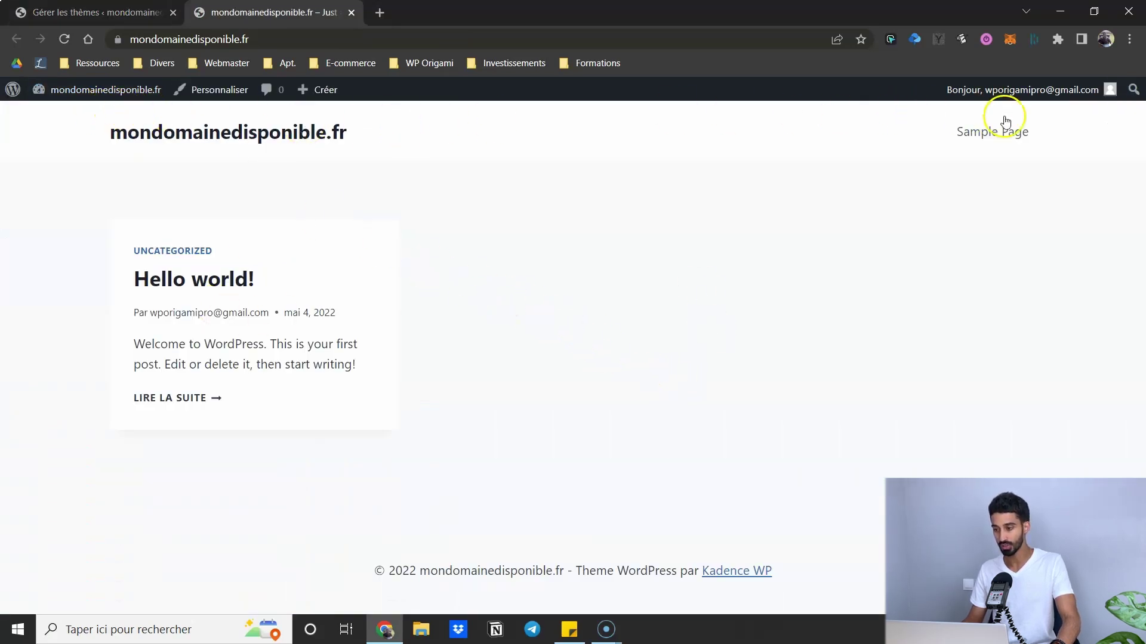
left_click_drag(387, 572, 796, 558)
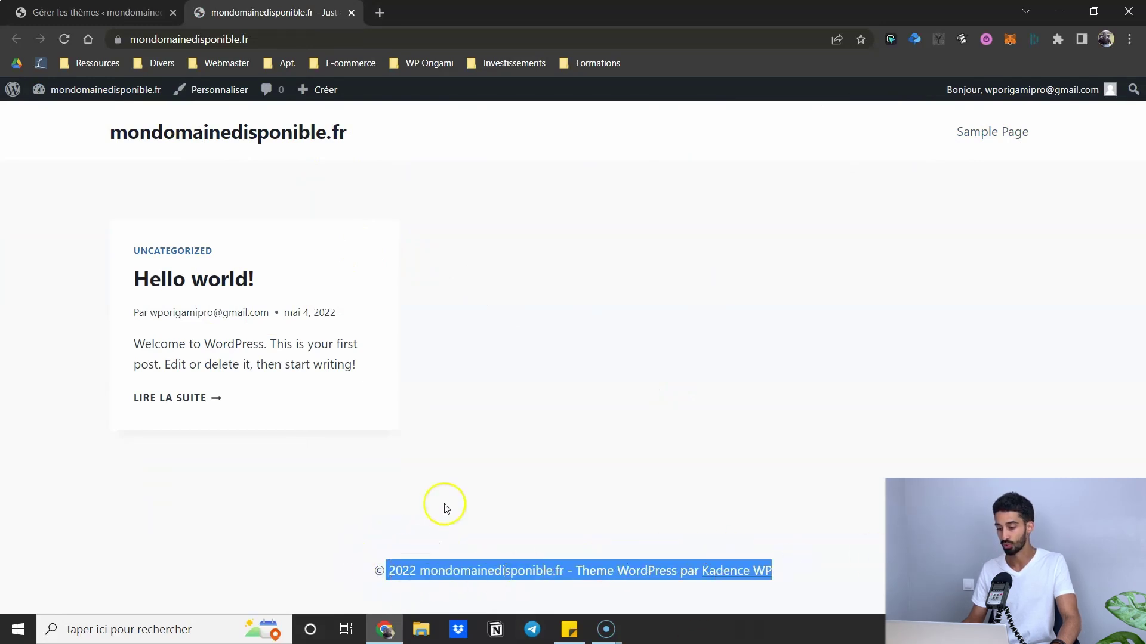
left_click(458, 515)
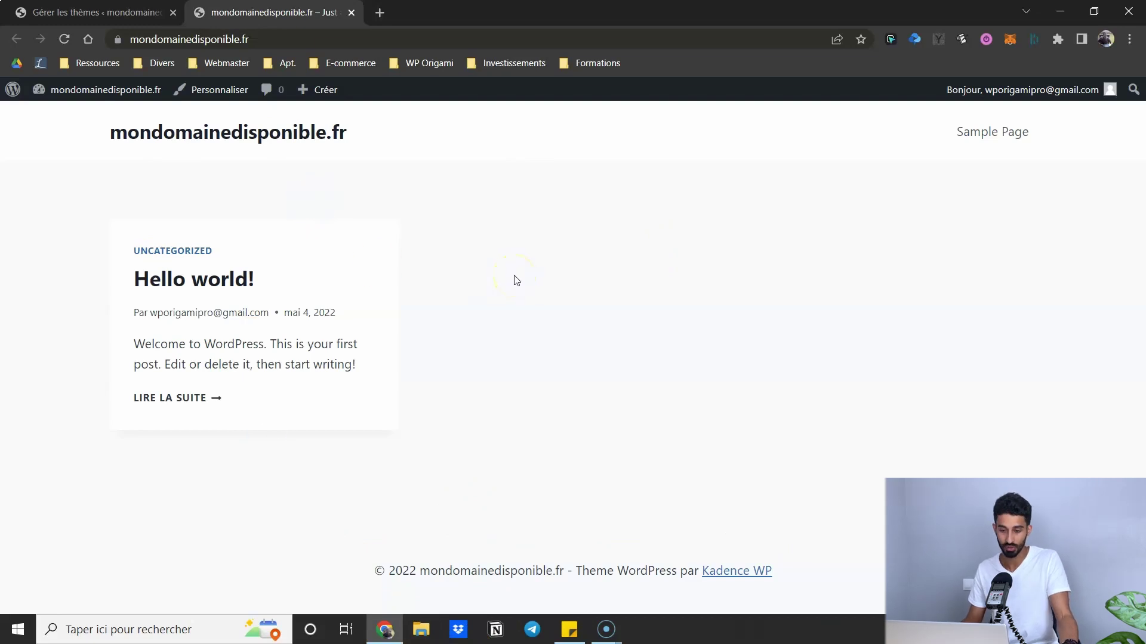
- Close the site tab and delete Twenty Twenty, Twenty Twenty-One and Twenty Twenty-Two
left_click(352, 13)
scroll(610, 268, "down", 3)
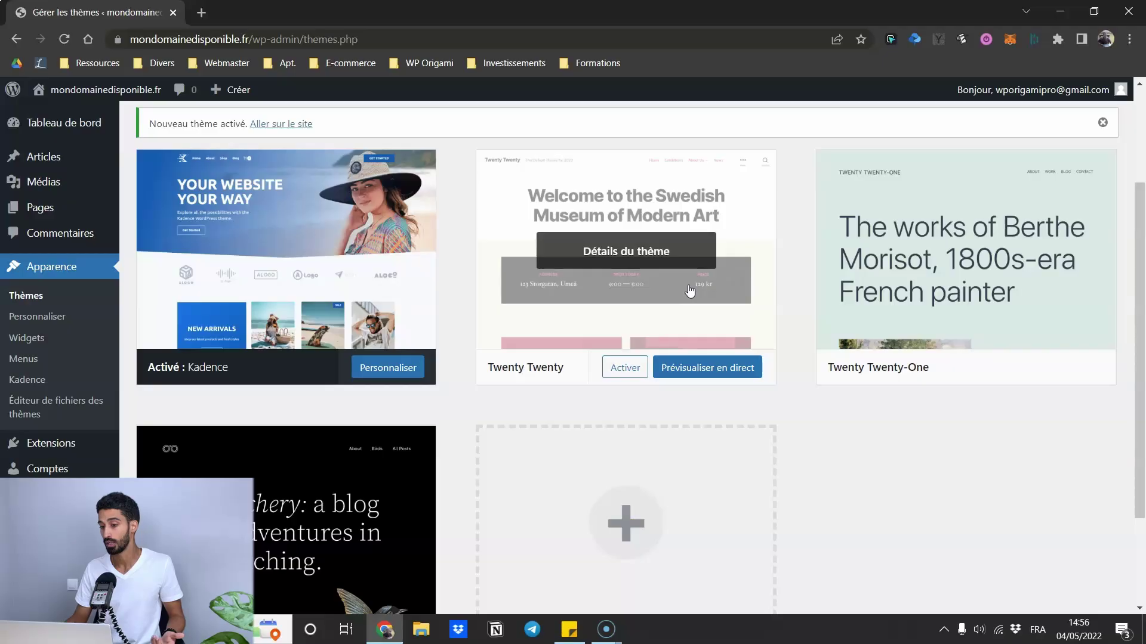
left_click(687, 287)
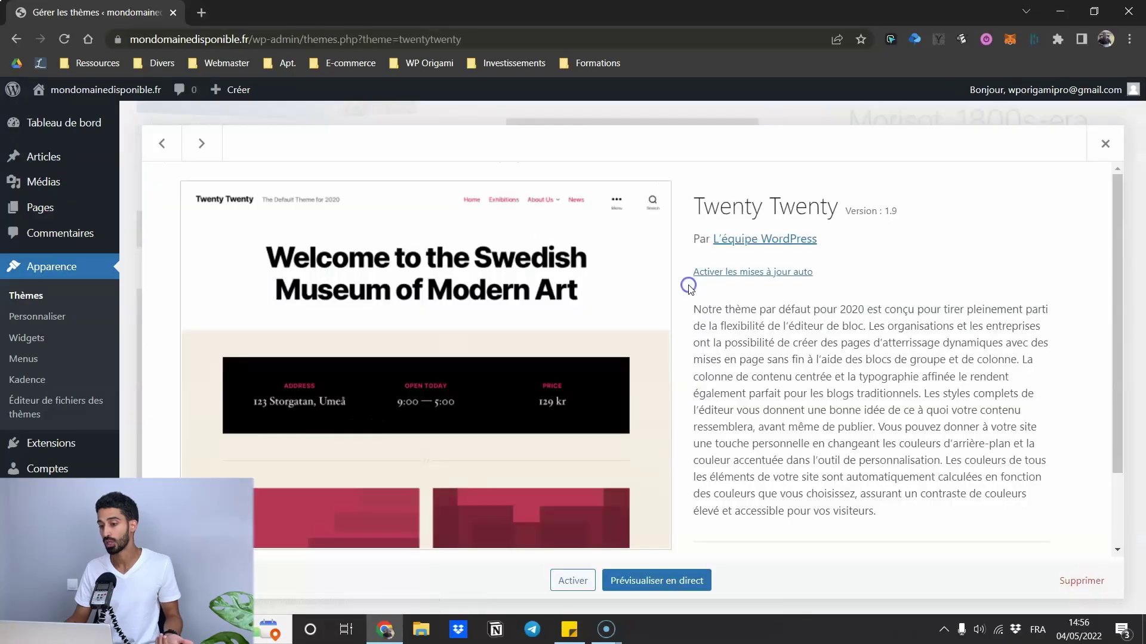
left_click(1080, 581)
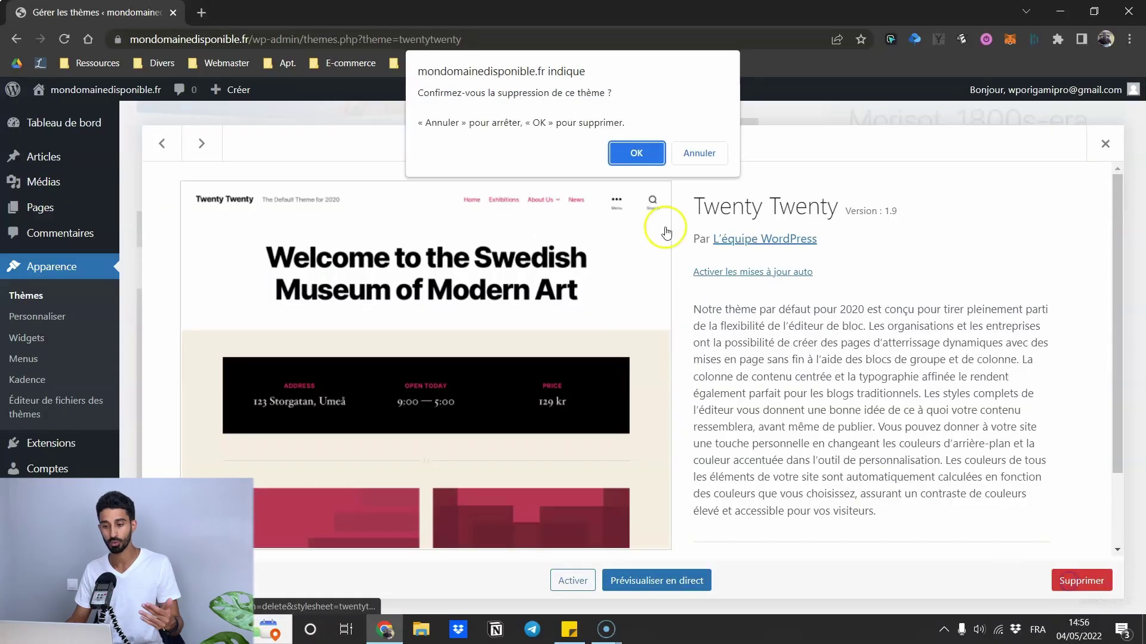
left_click(636, 153)
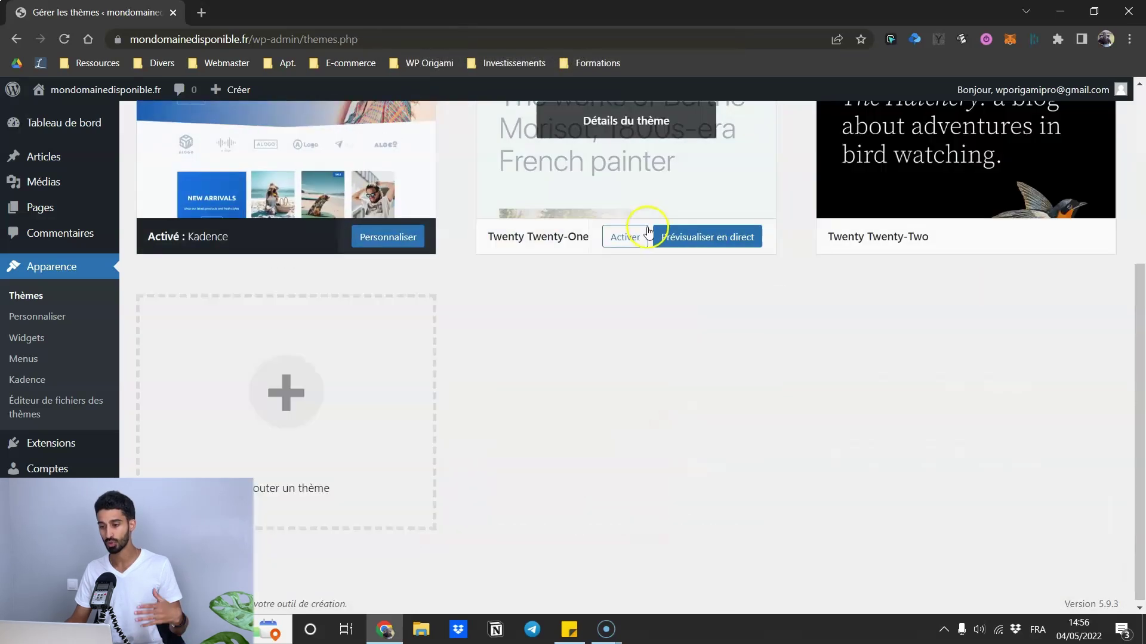
left_click(613, 309)
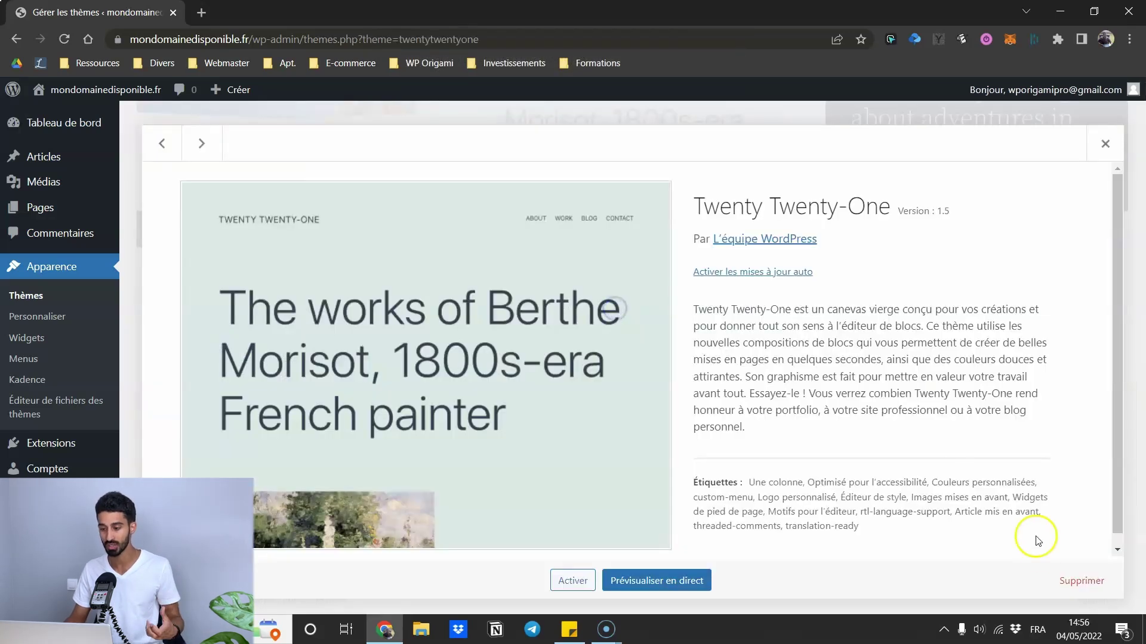
left_click(1066, 583)
left_click(653, 152)
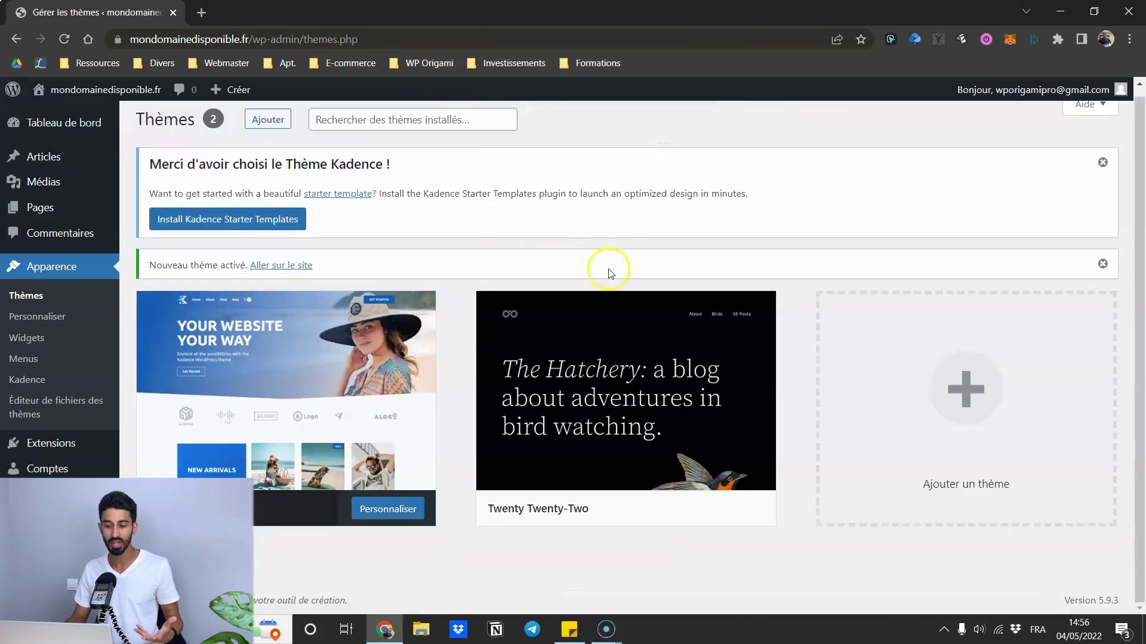
left_click(602, 331)
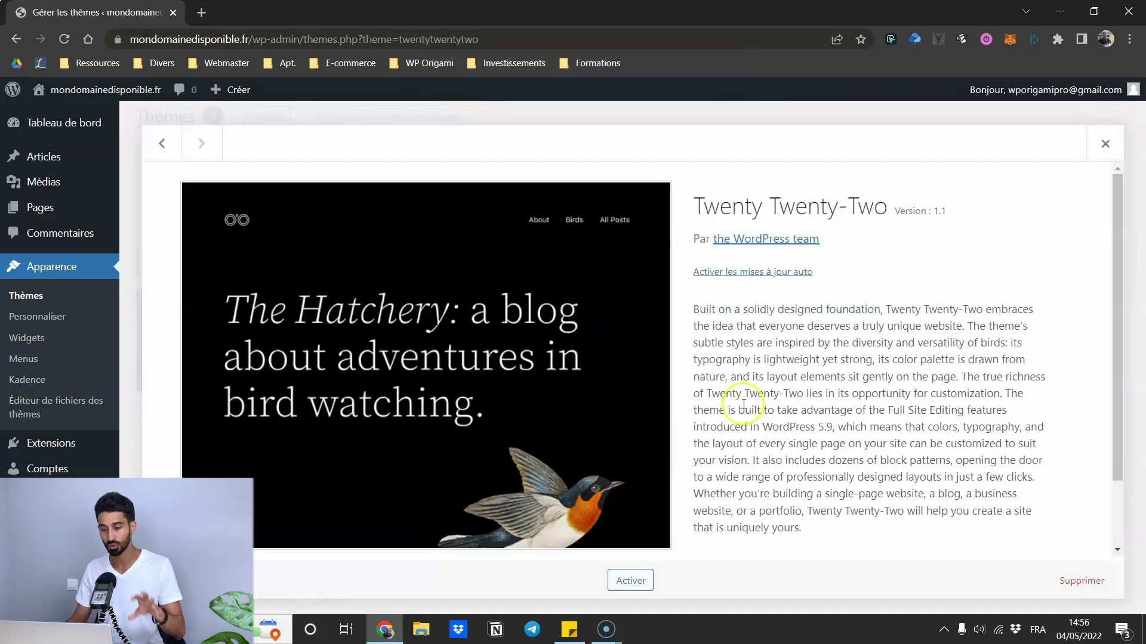
left_click(1058, 574)
left_click(631, 151)
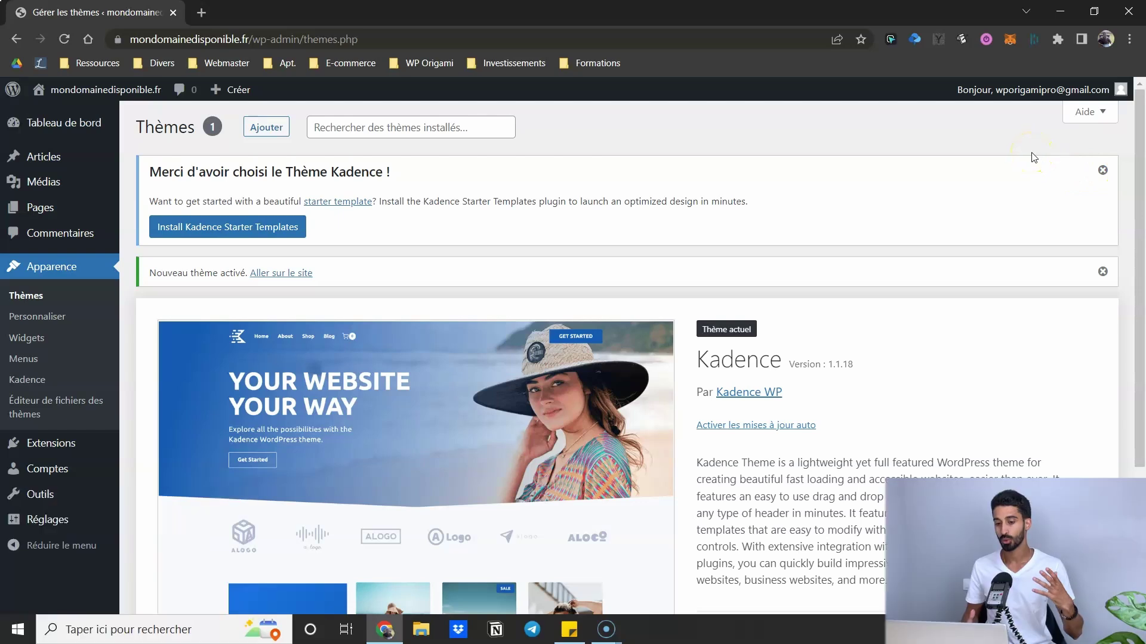
- Look through the Apparence > Menus navigation menus page
scroll(883, 327, "down", 3)
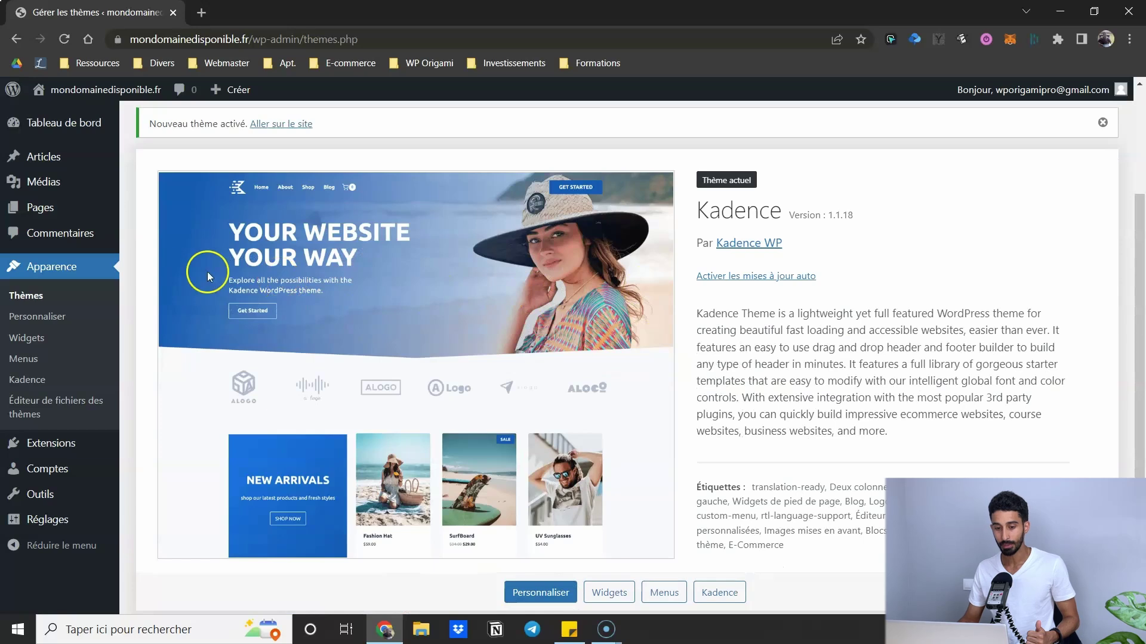
left_click(40, 326)
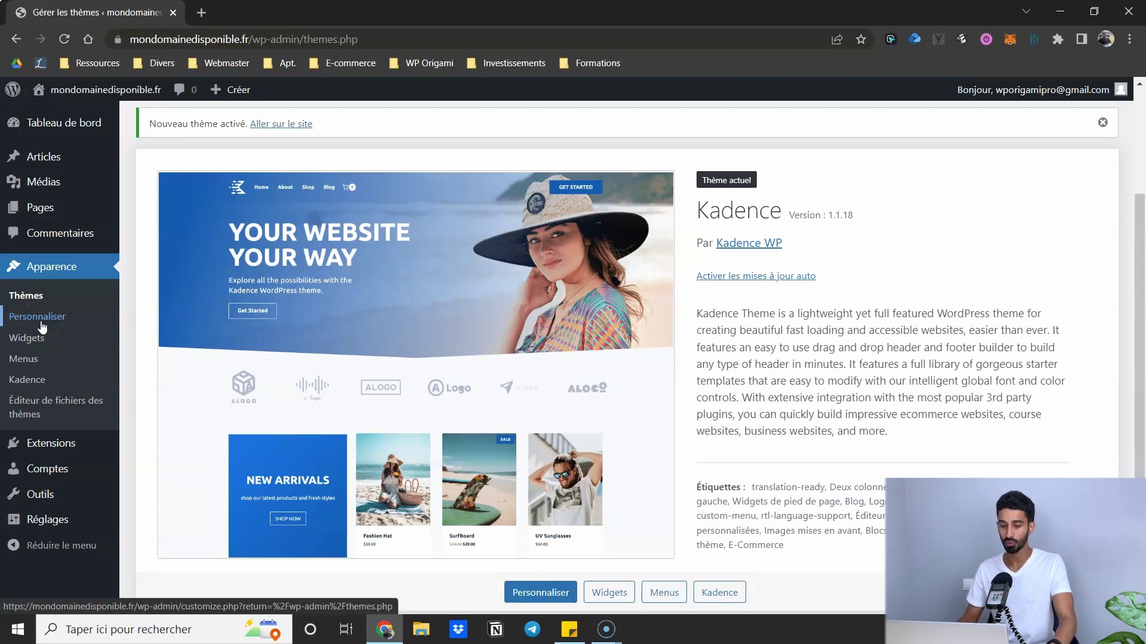
left_click(24, 359)
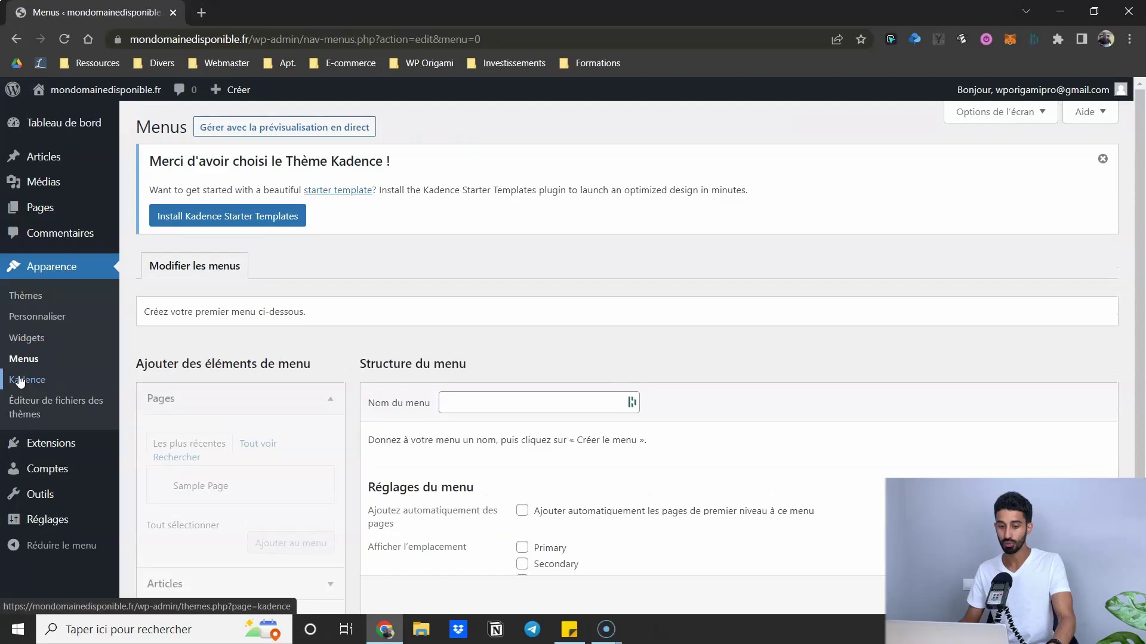
scroll(126, 343, "down", 3)
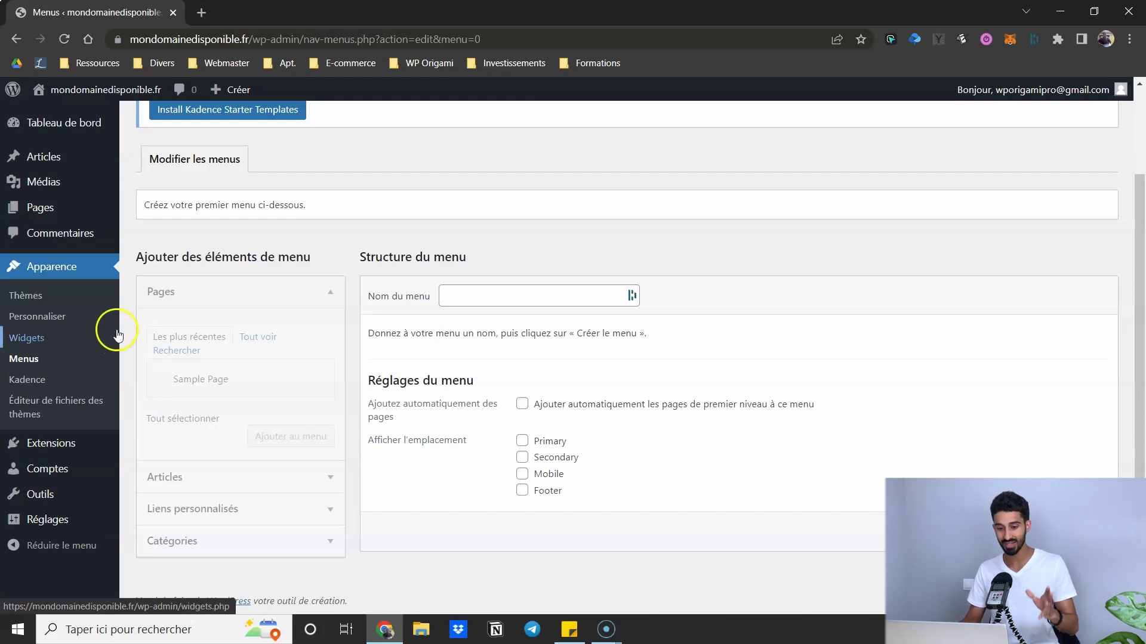
- Browse the installed plugins and user accounts pages, ending on the General Settings page
left_click(40, 443)
left_click(310, 429)
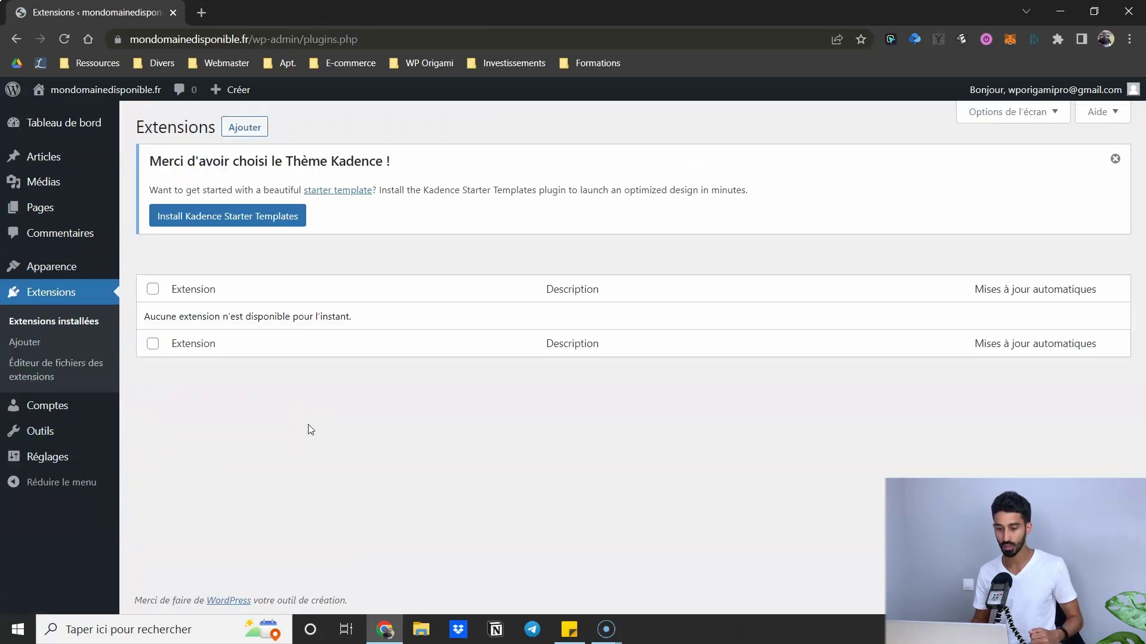
left_click(204, 389)
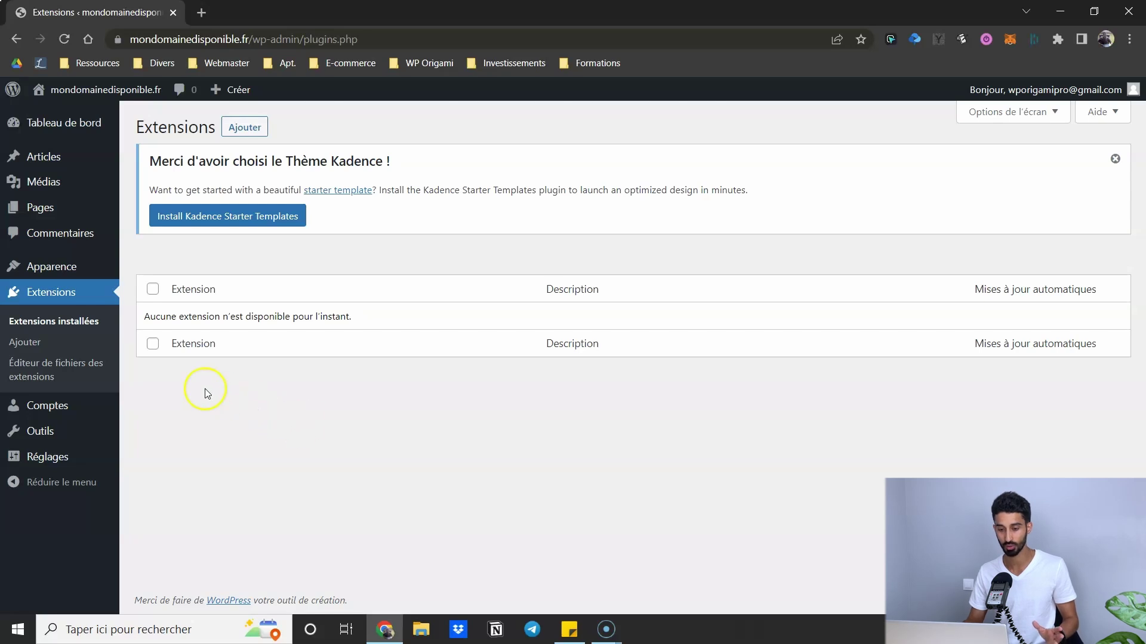
left_click(51, 403)
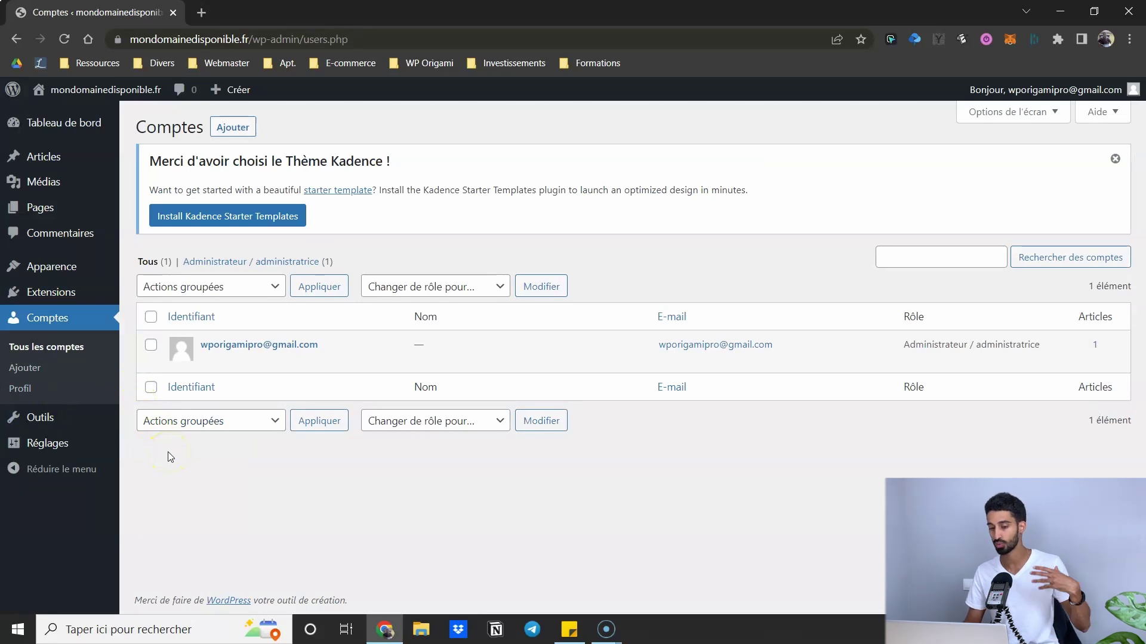
left_click(51, 425)
left_click(50, 447)
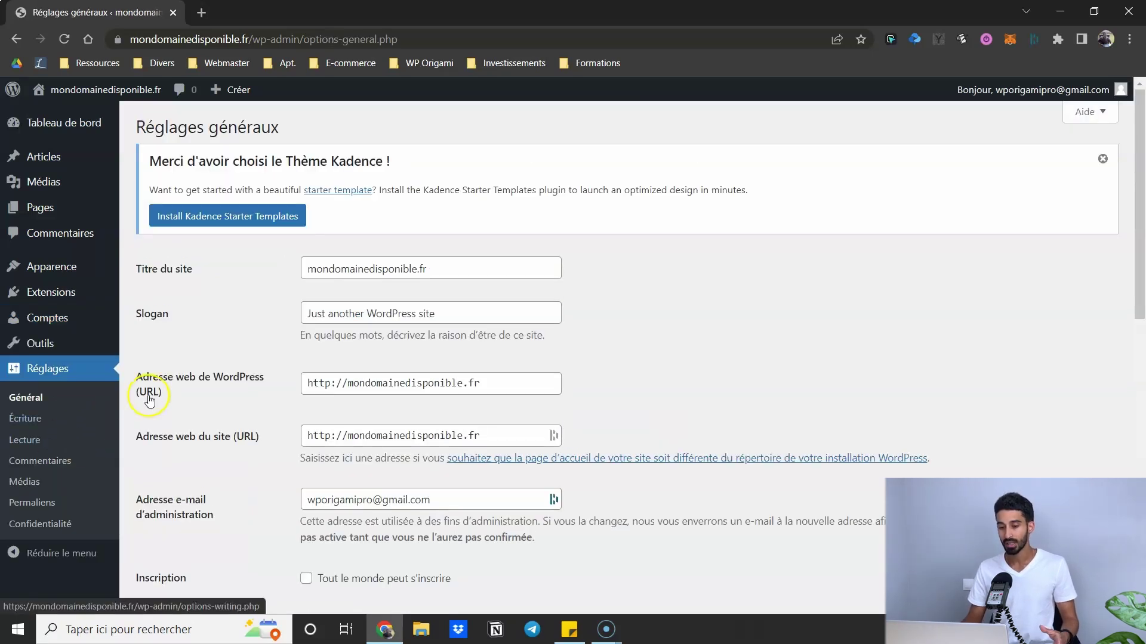
- Change the site title to 'Mon super site'
left_click(156, 391)
scroll(156, 376, "down", 4)
scroll(180, 329, "up", 2)
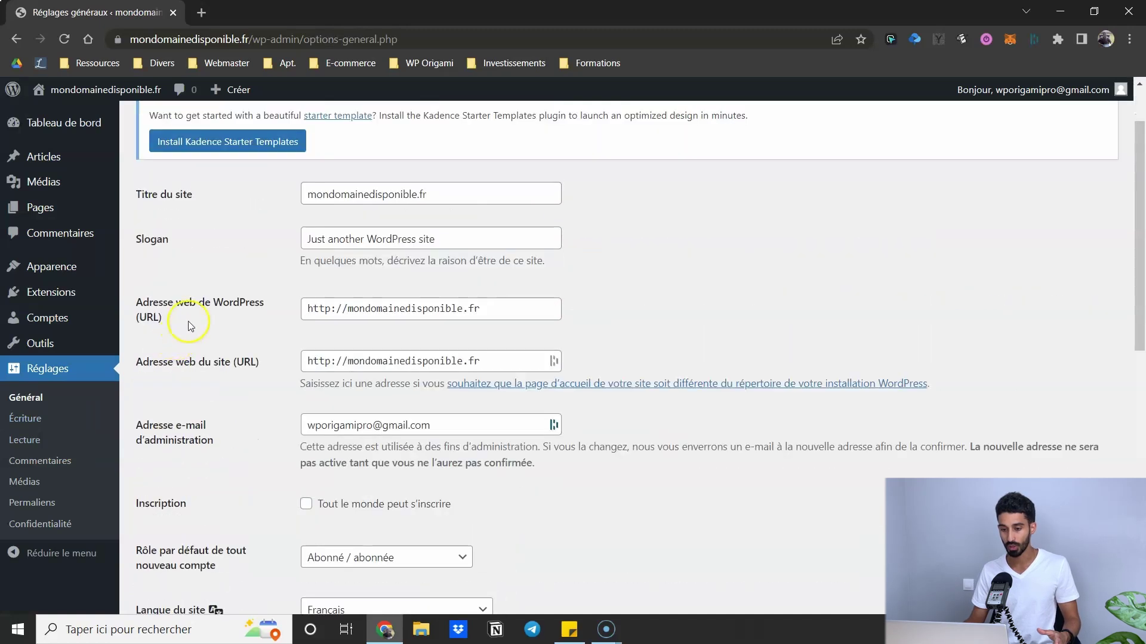
left_click_drag(430, 192, 307, 191)
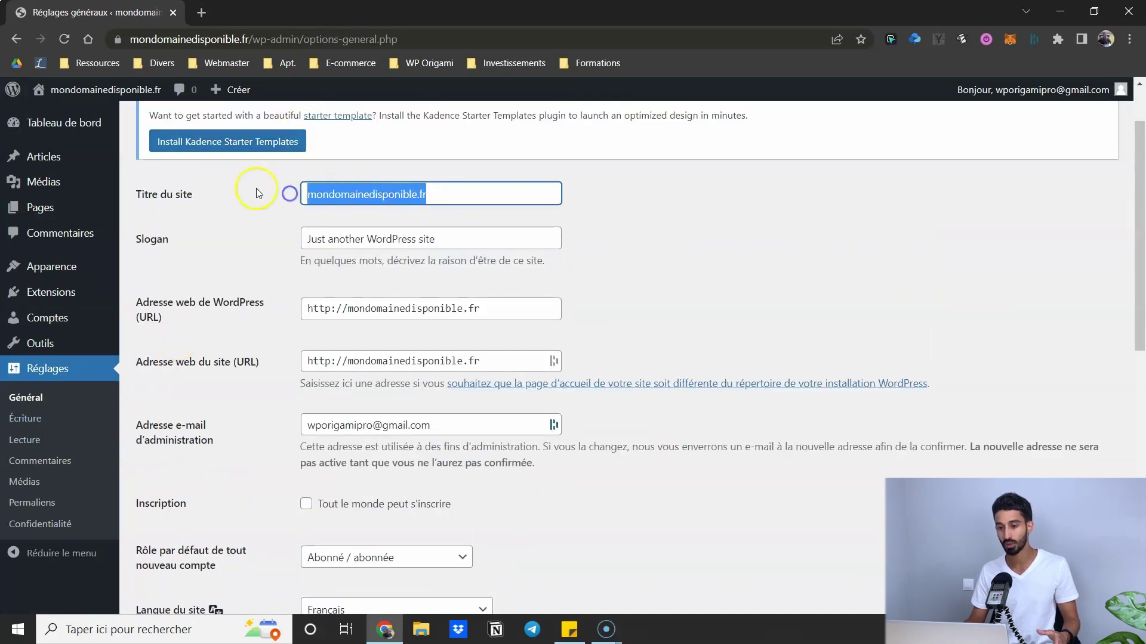
mouse_move(72, 92)
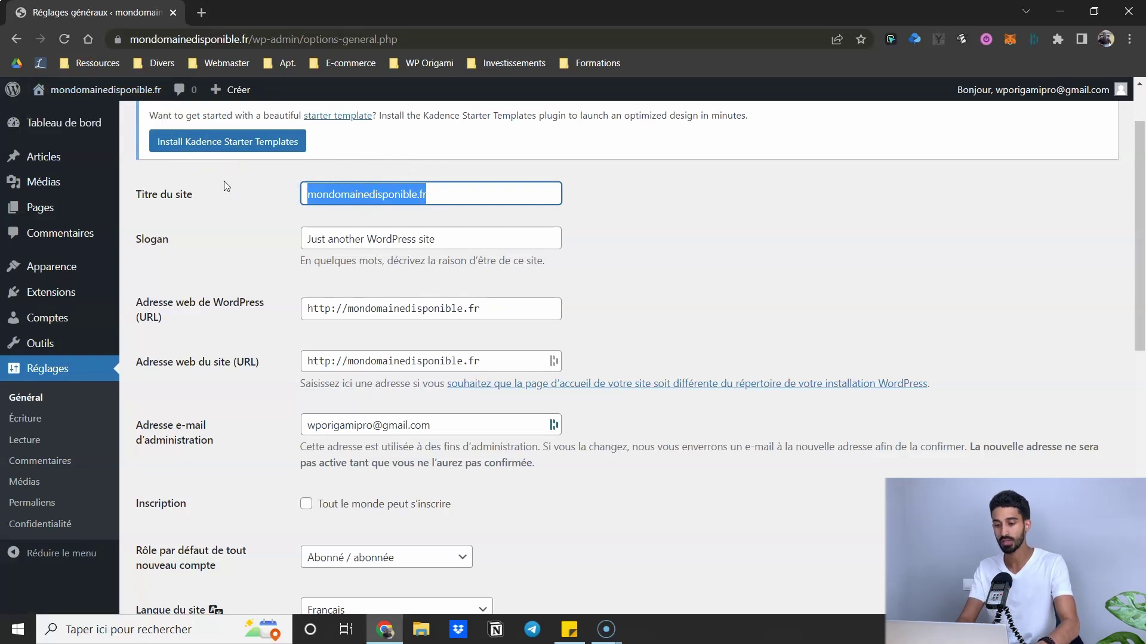
type("Mon supe")
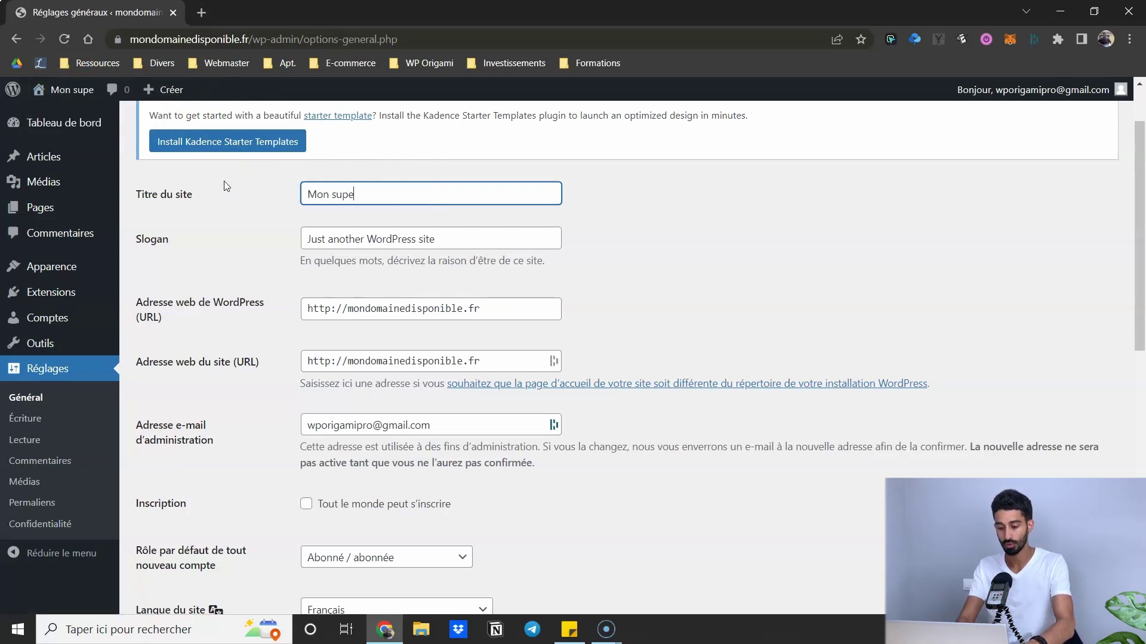
type("r site")
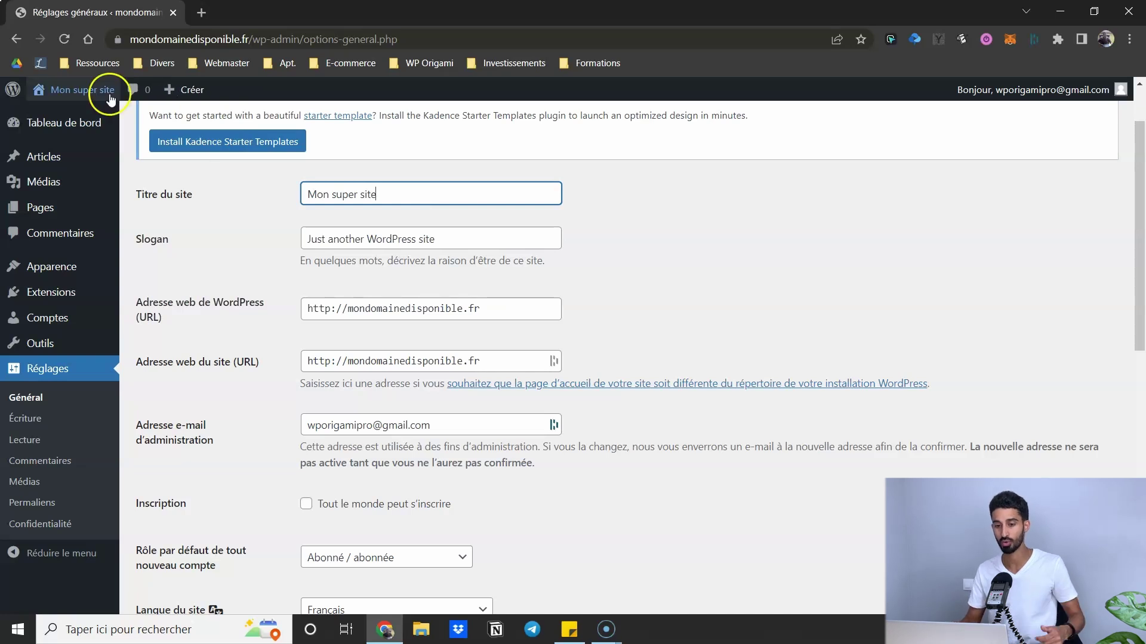
left_click(255, 192)
- Choose the 12h57 time format, 4 mai 2022 date format and lundi week start, then save
scroll(229, 203, "down", 7)
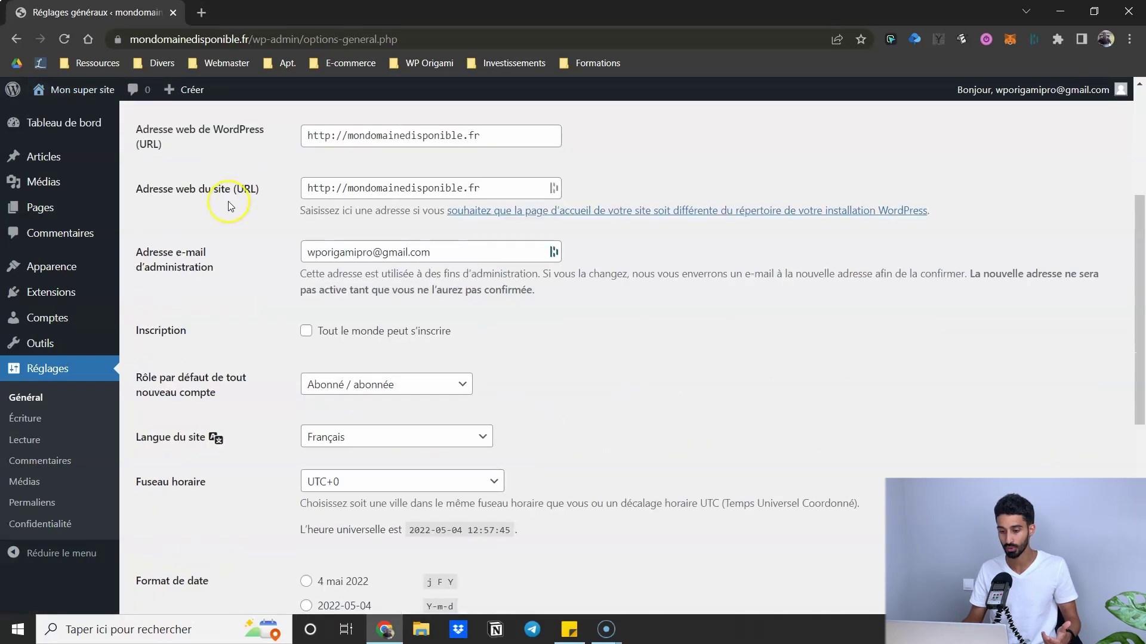
scroll(274, 291, "down", 1)
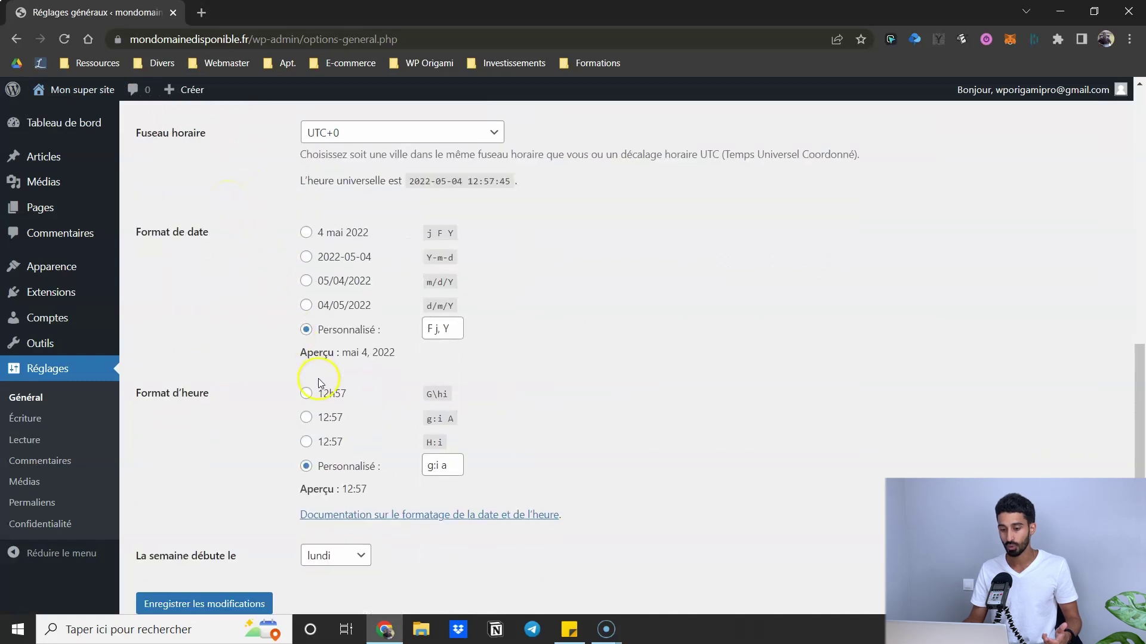
left_click(306, 401)
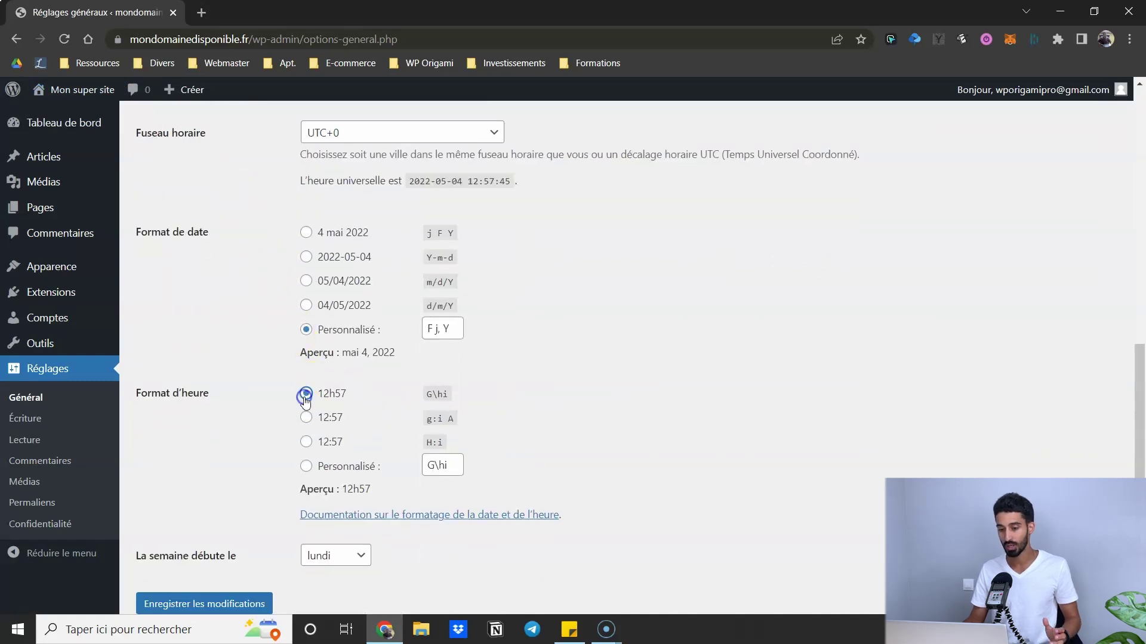
left_click(304, 233)
scroll(352, 221, "down", 1)
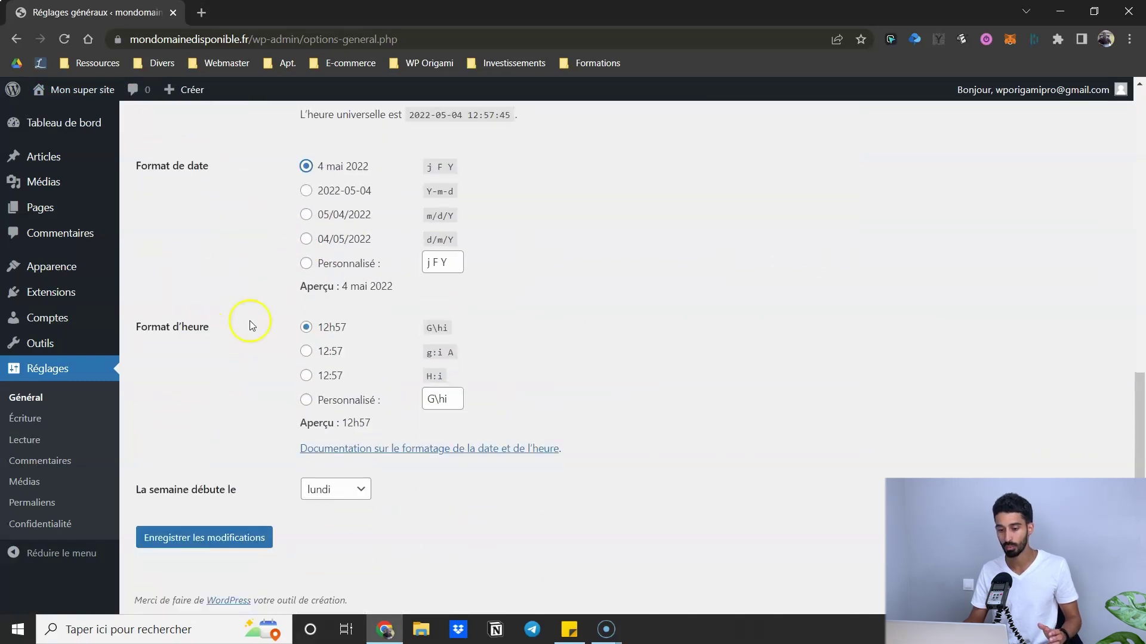
left_click(318, 489)
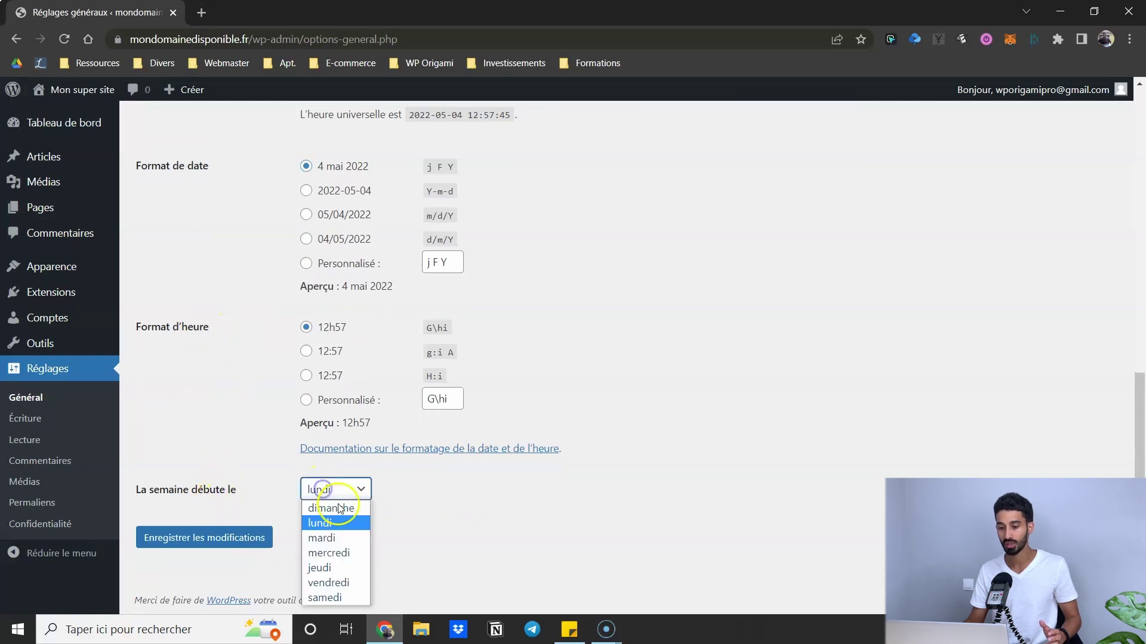
left_click(333, 520)
left_click(237, 538)
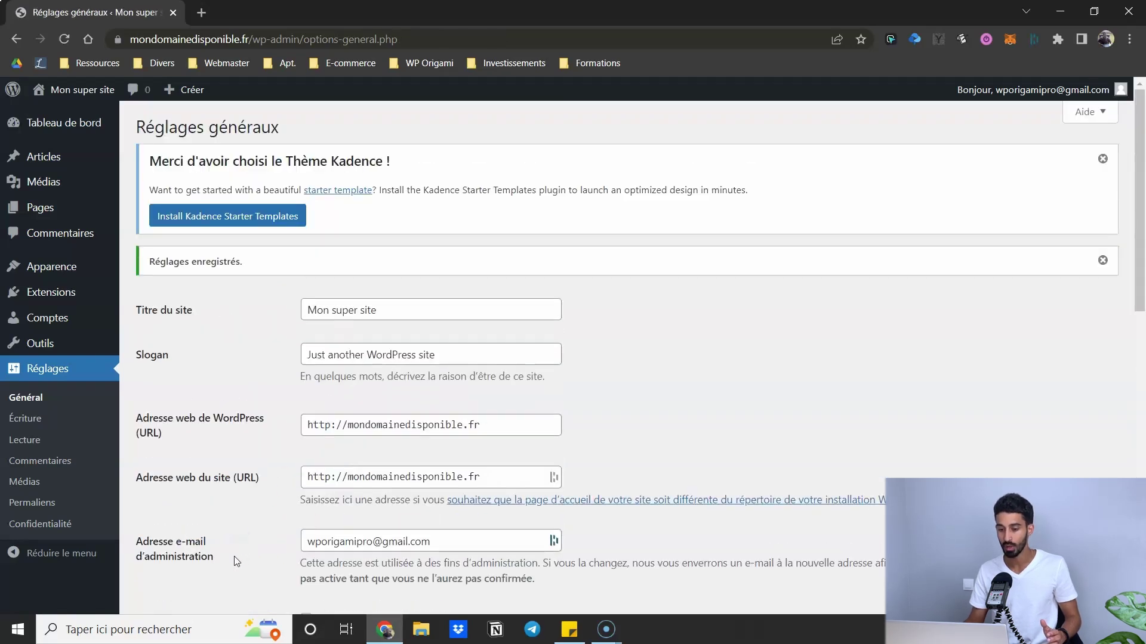
scroll(244, 518, "down", 2)
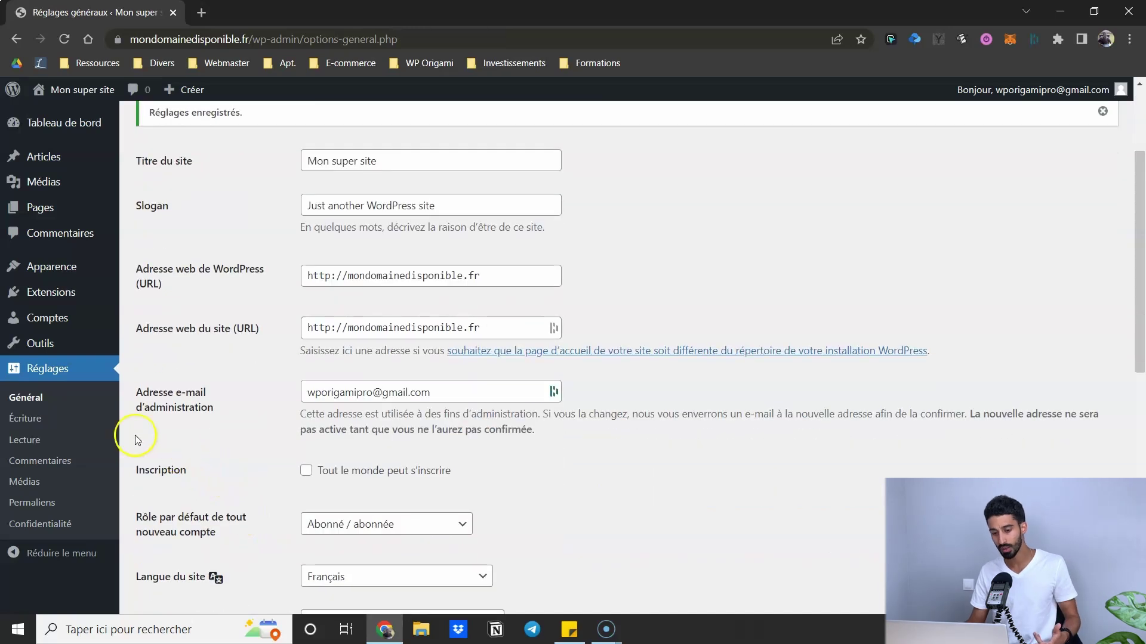
left_click(34, 442)
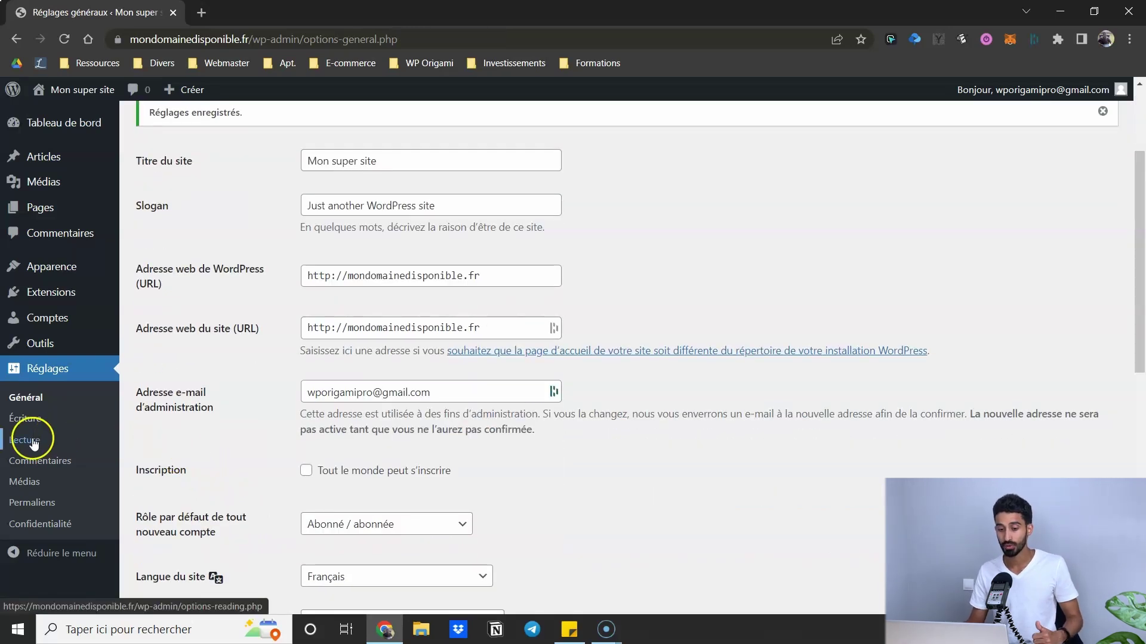
- Switch permalinks to 'Titre de la publication' (/%postname%/), save, and open the Pages list
scroll(218, 435, "down", 2)
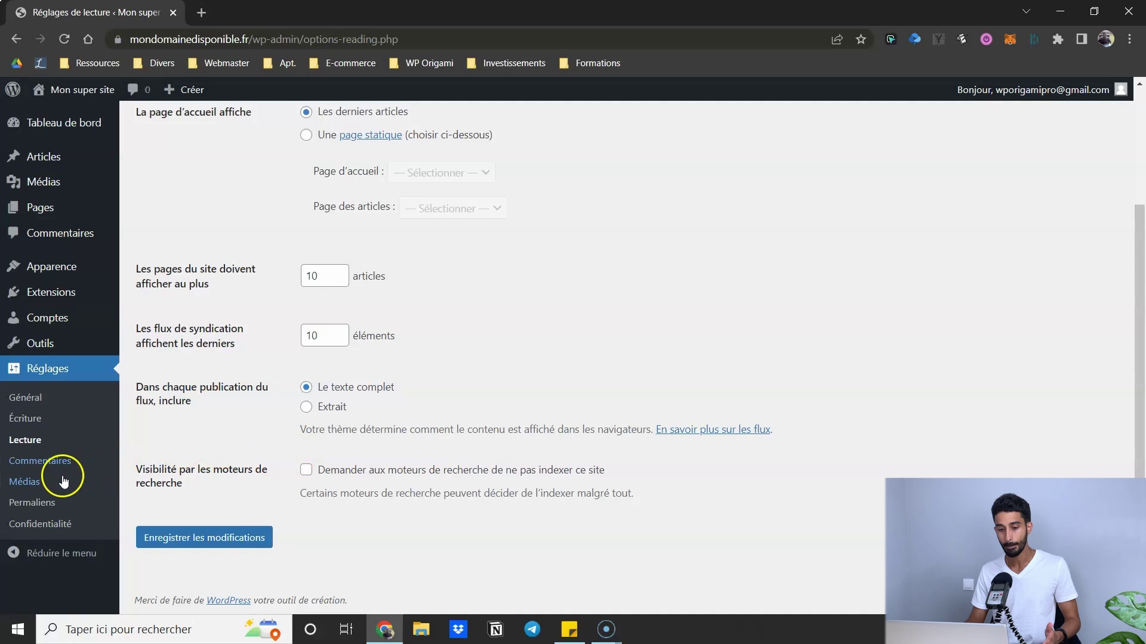
left_click(36, 502)
scroll(125, 440, "down", 1)
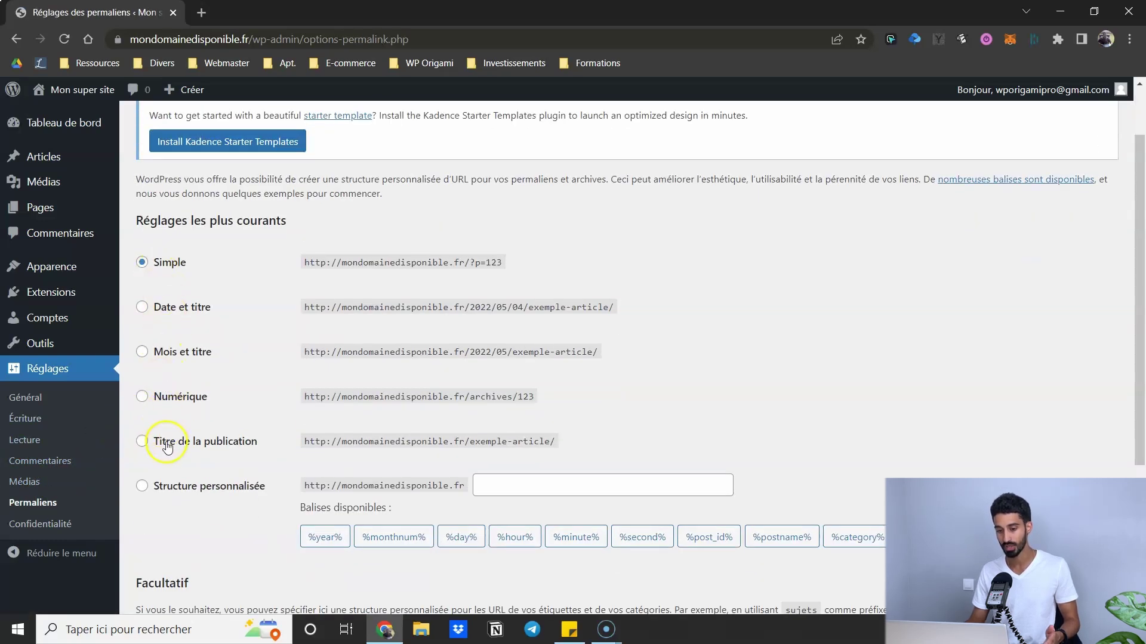
left_click(143, 441)
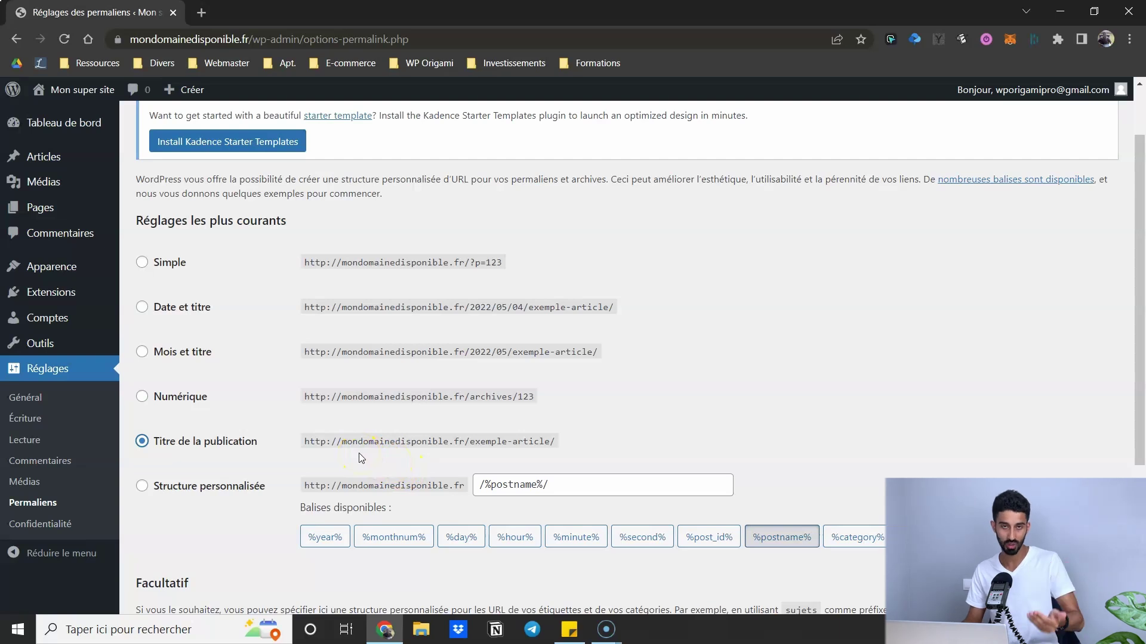
scroll(263, 456, "down", 2)
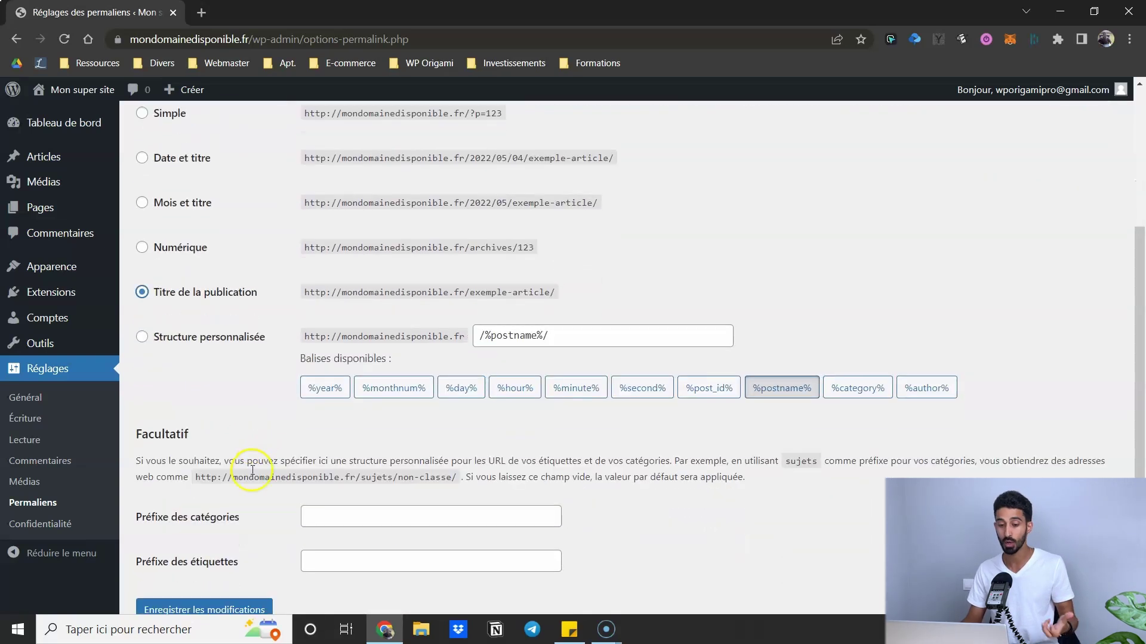
scroll(185, 424, "down", 2)
left_click(194, 534)
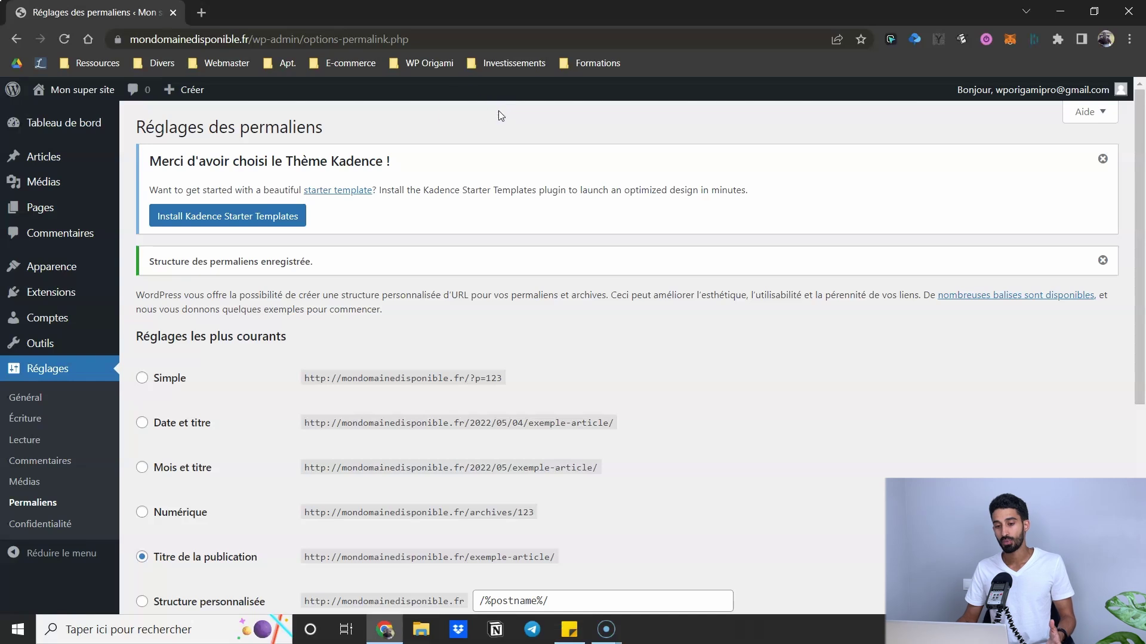
left_click(69, 209)
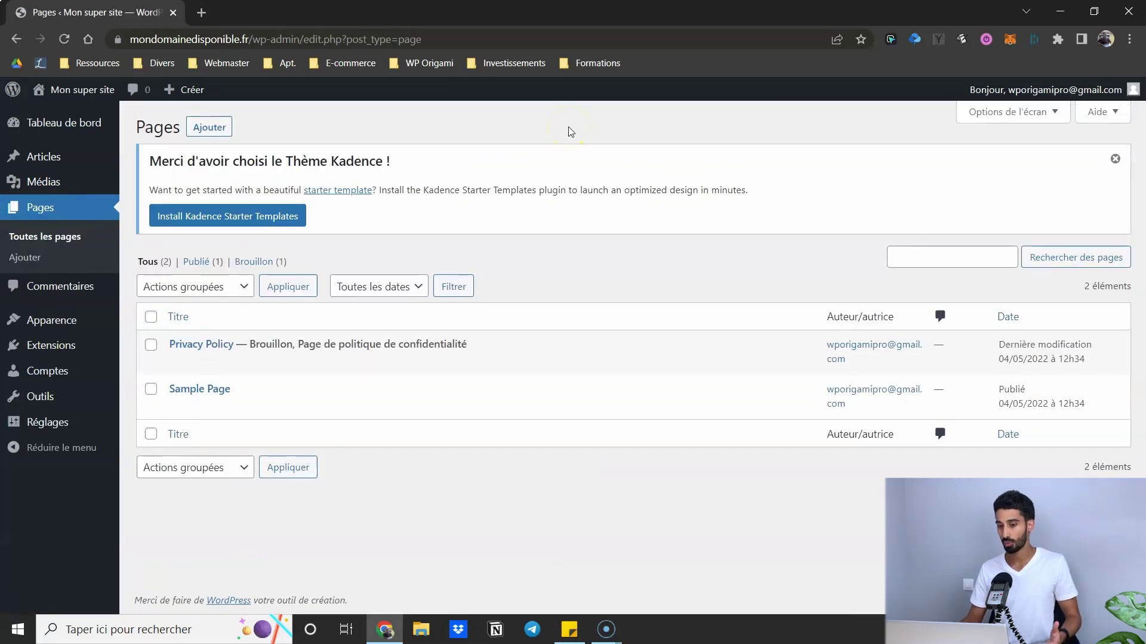
- Create a new page, dismiss the welcome tour, and title it 'Accueil'
left_click(211, 131)
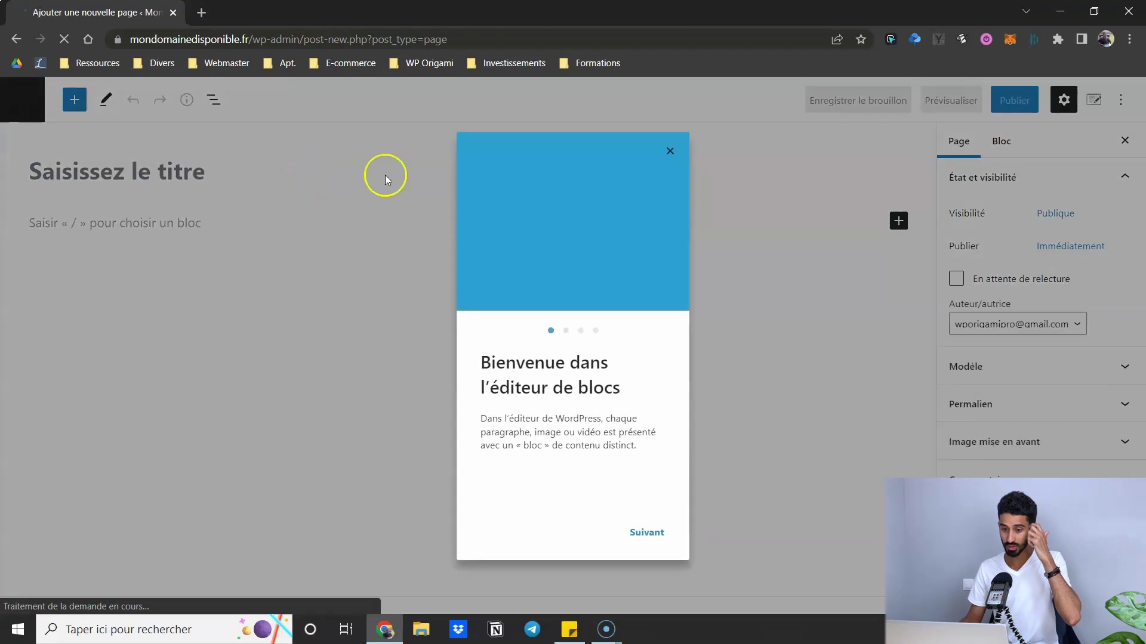
left_click(663, 151)
left_click(103, 165)
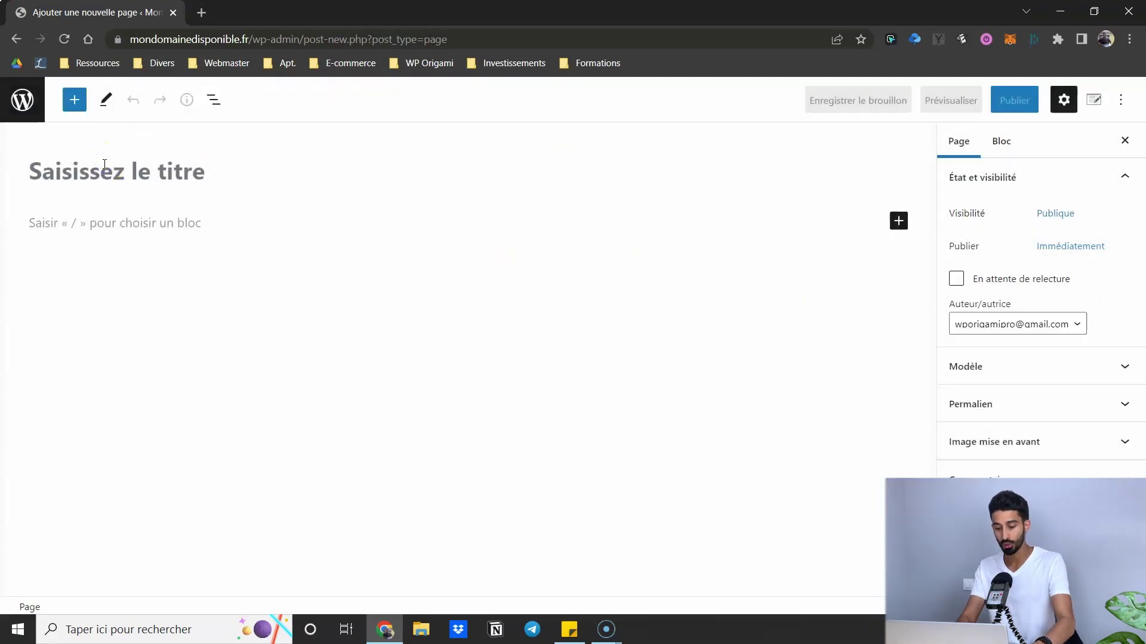
type("Accueil")
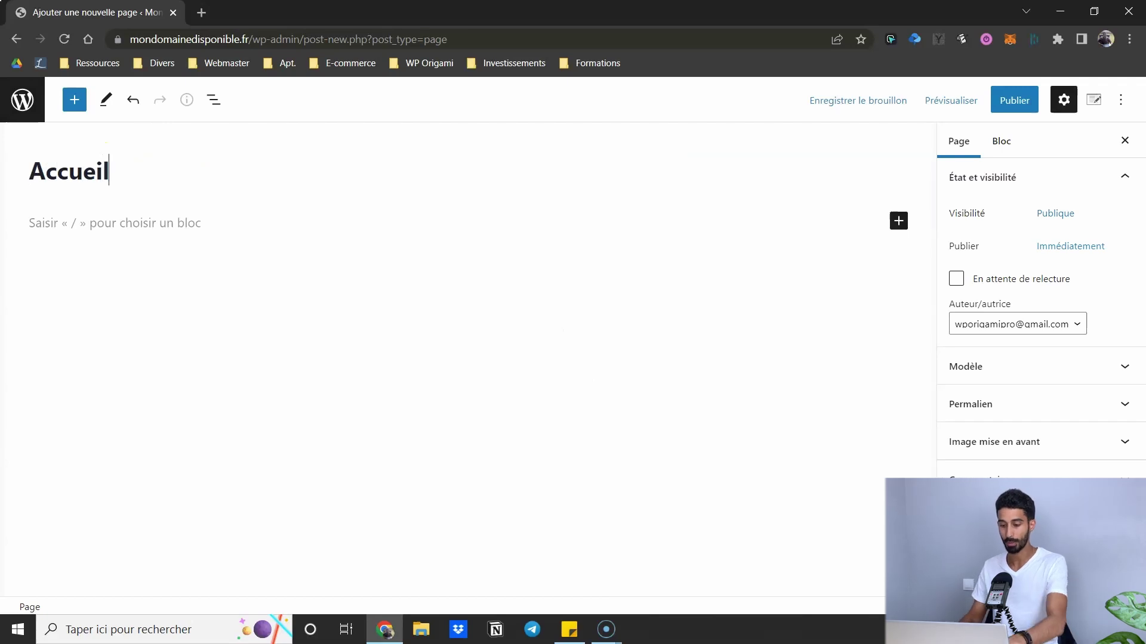
left_click(85, 227)
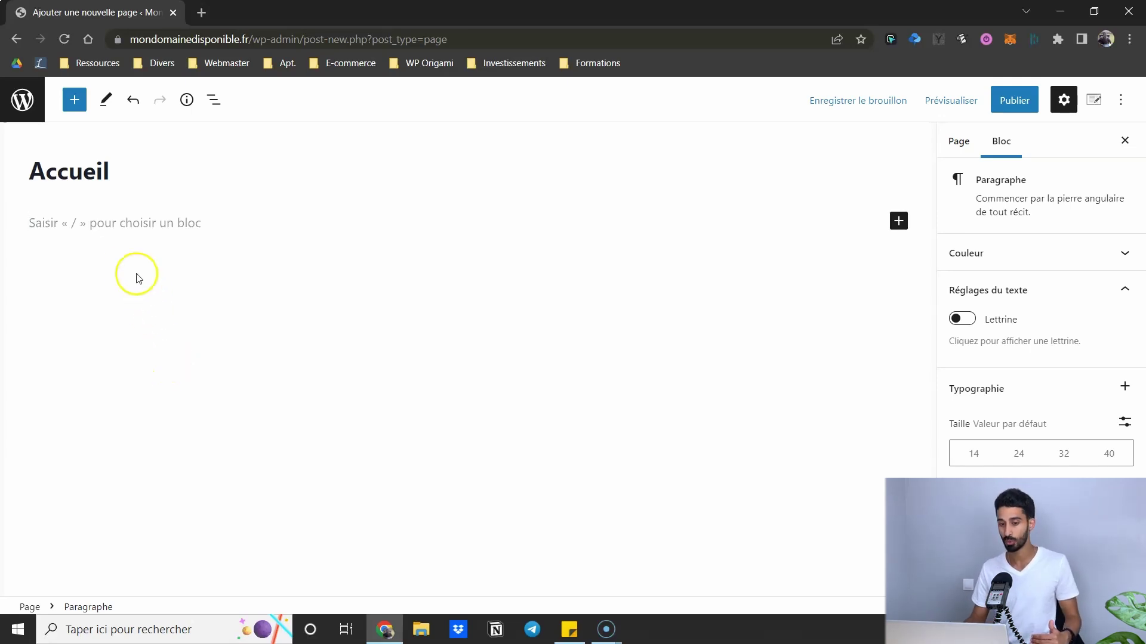
left_click(74, 107)
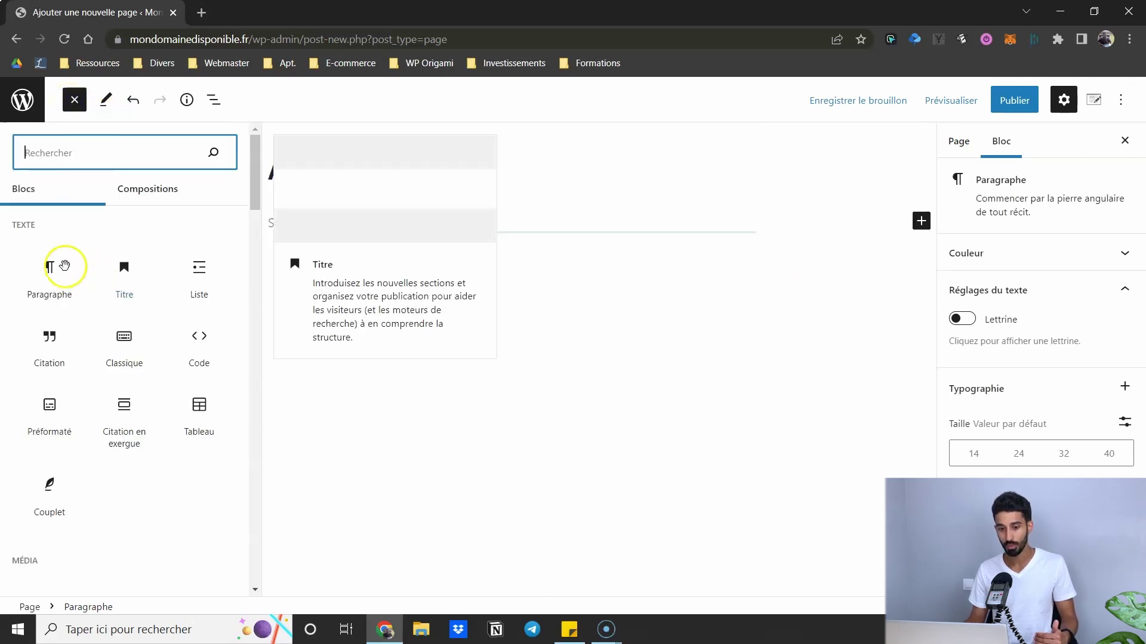
scroll(137, 352, "down", 5)
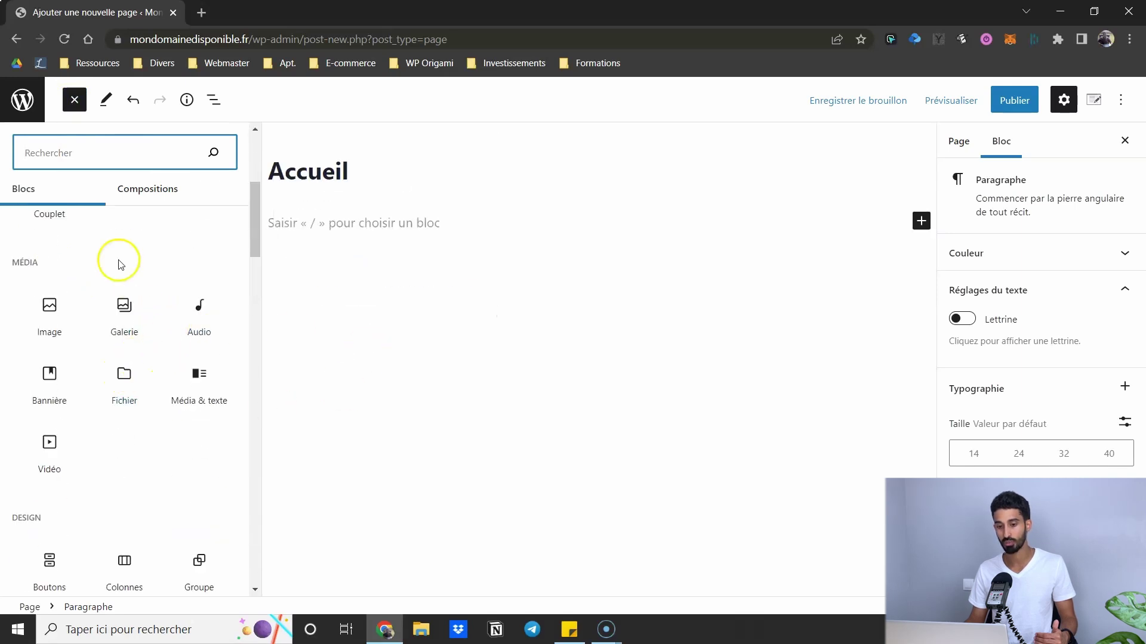
scroll(118, 262, "up", 1)
scroll(118, 264, "up", 3)
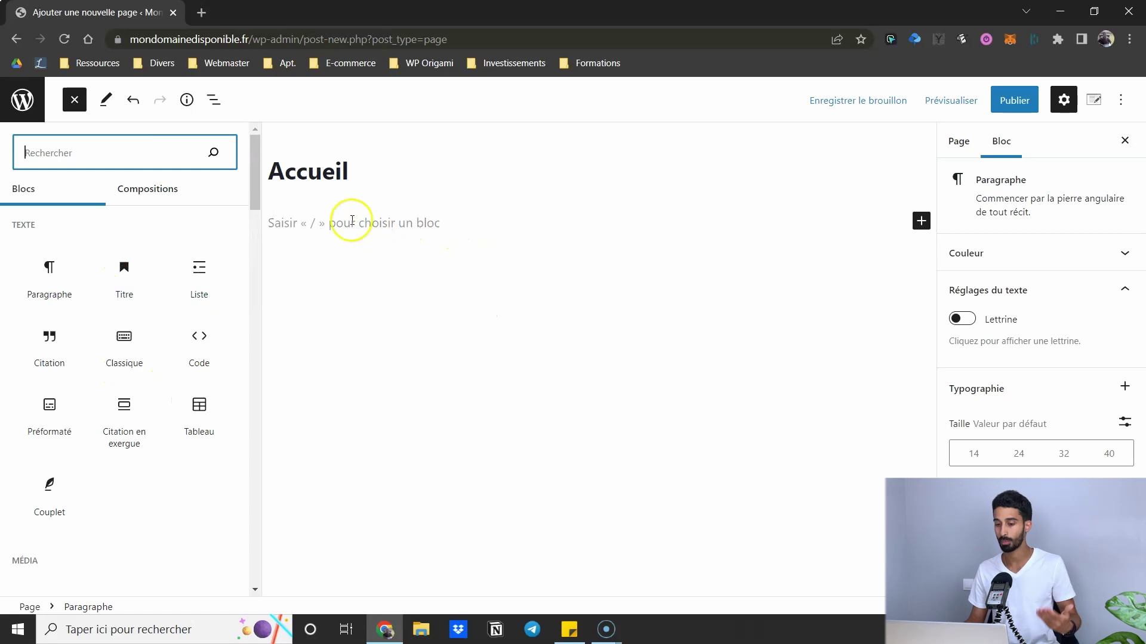
left_click(74, 100)
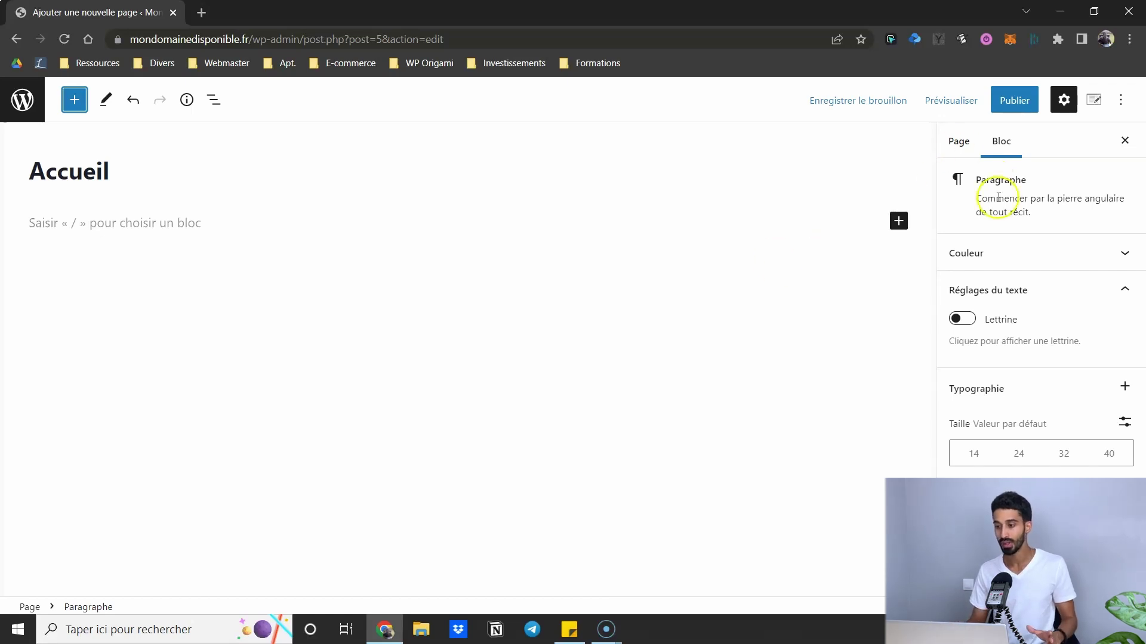
- Exit the editor and move the Accueil draft page to the trash
left_click(20, 108)
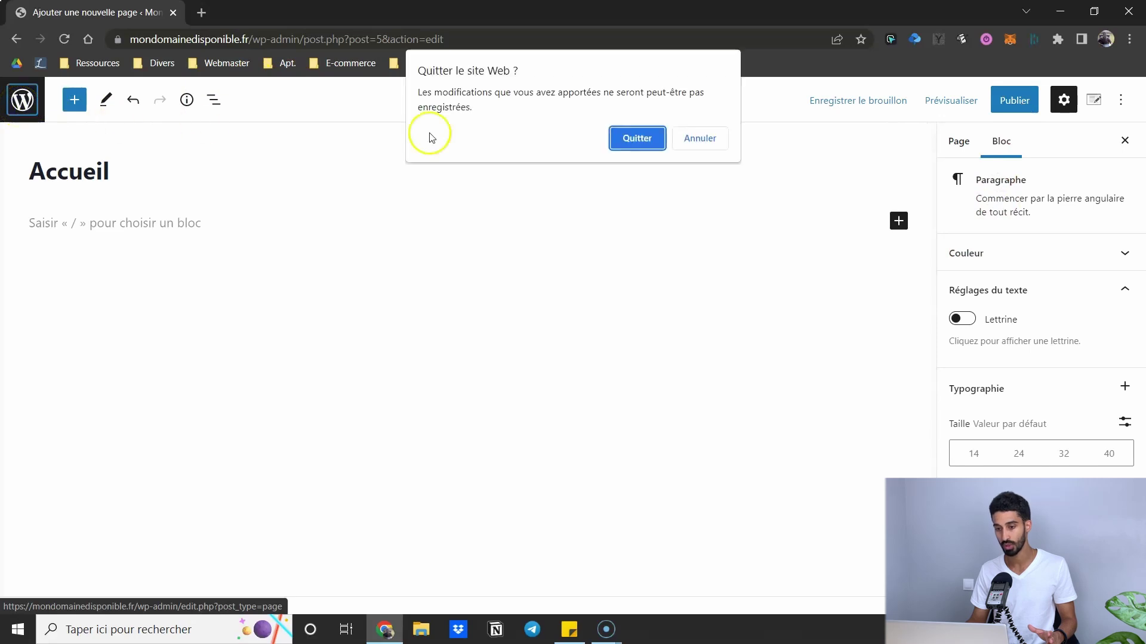
left_click(621, 146)
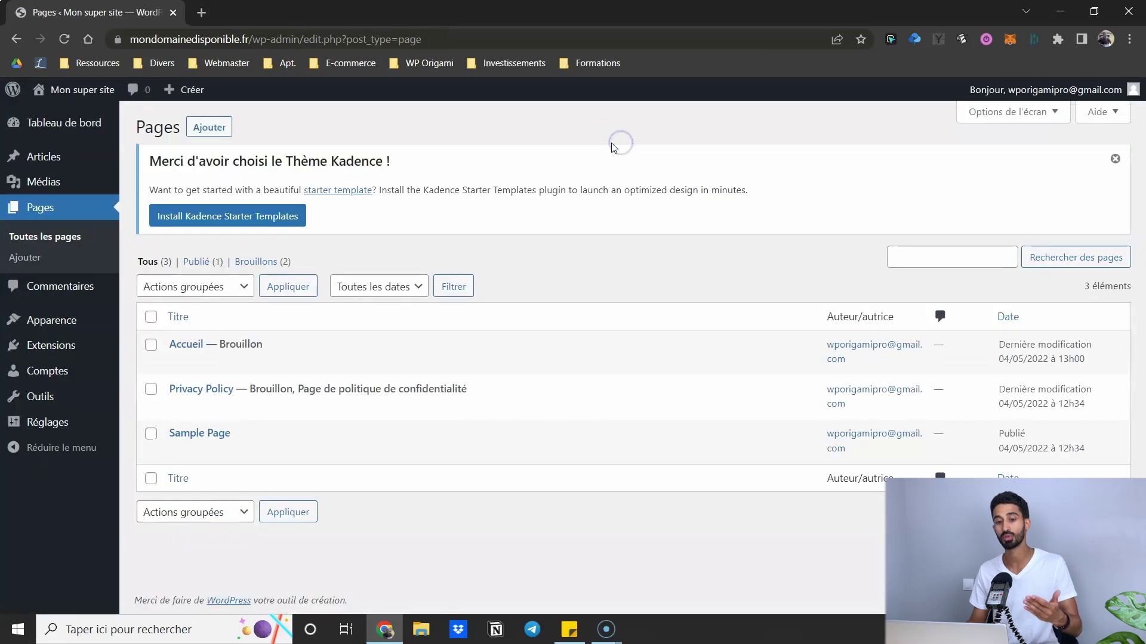
mouse_move(179, 343)
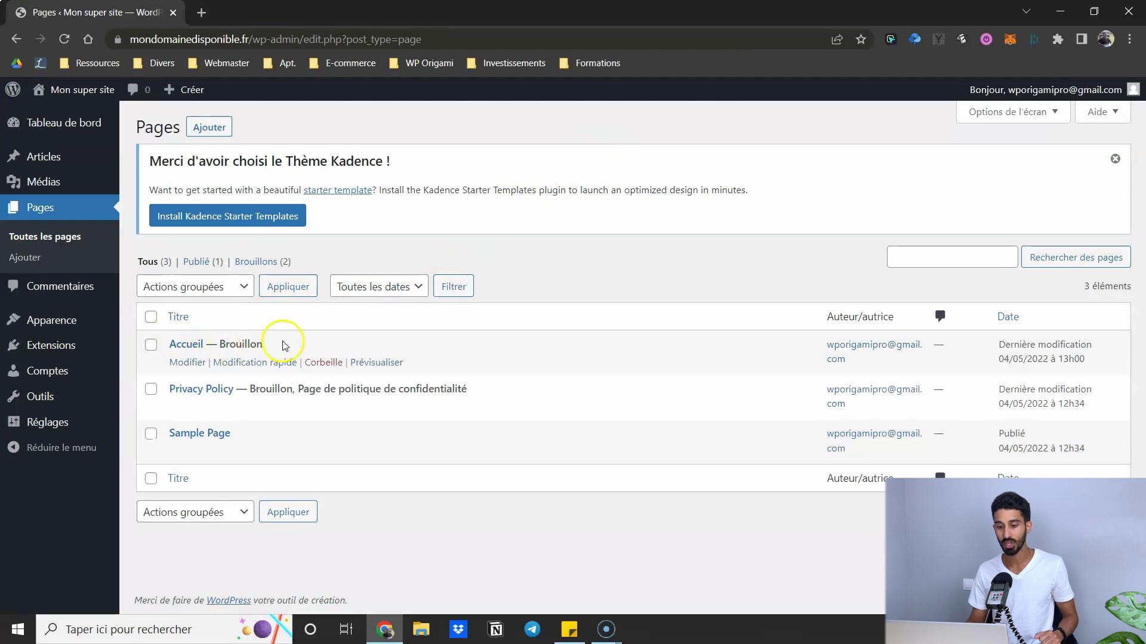
left_click(324, 363)
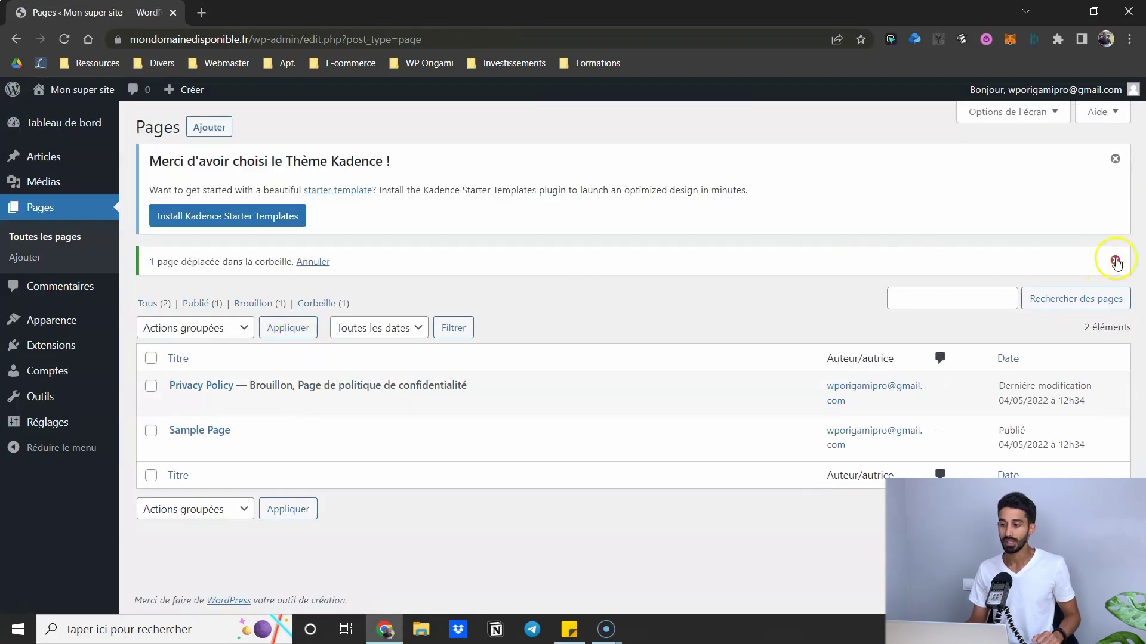
left_click(1114, 260)
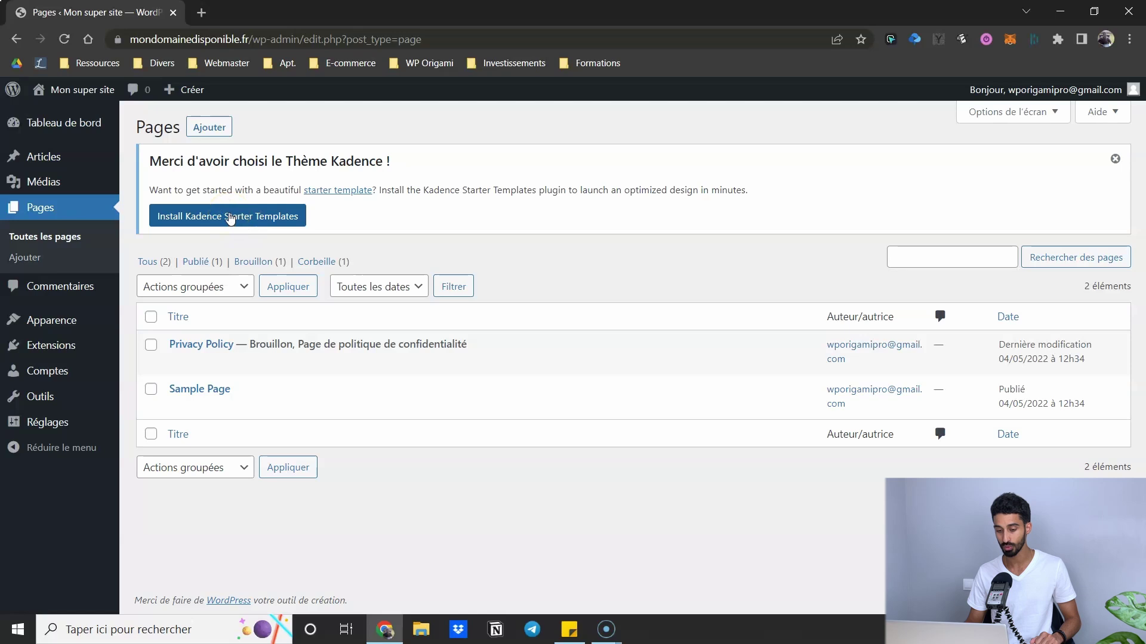
left_click(190, 247)
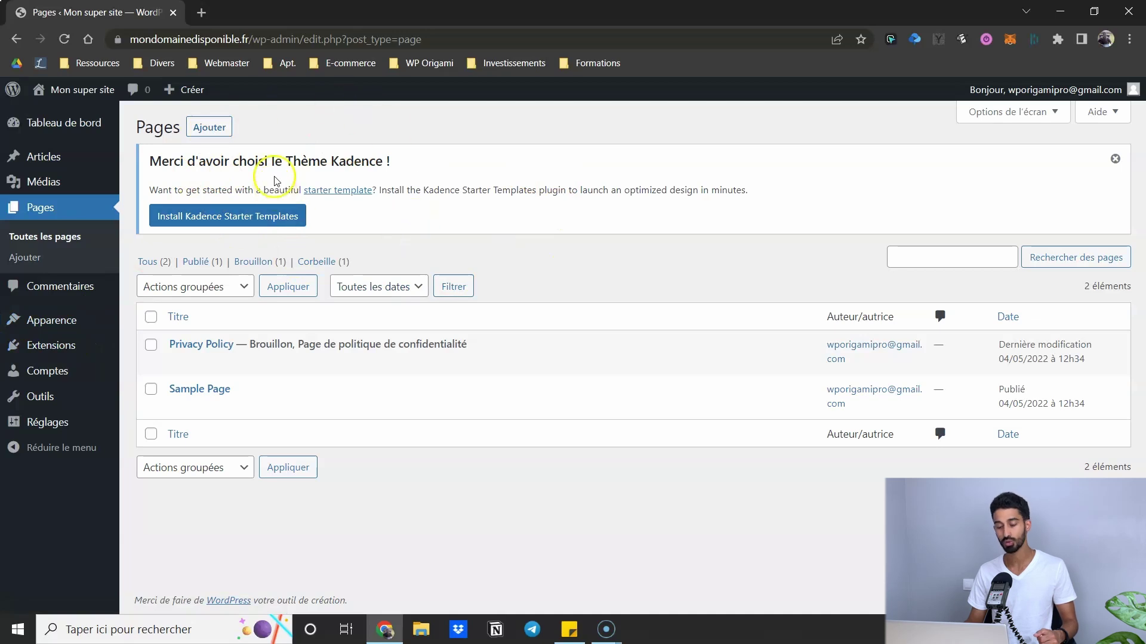
- Search 'starter template' and install and activate Starter Templates by Kadence WP
left_click(70, 346)
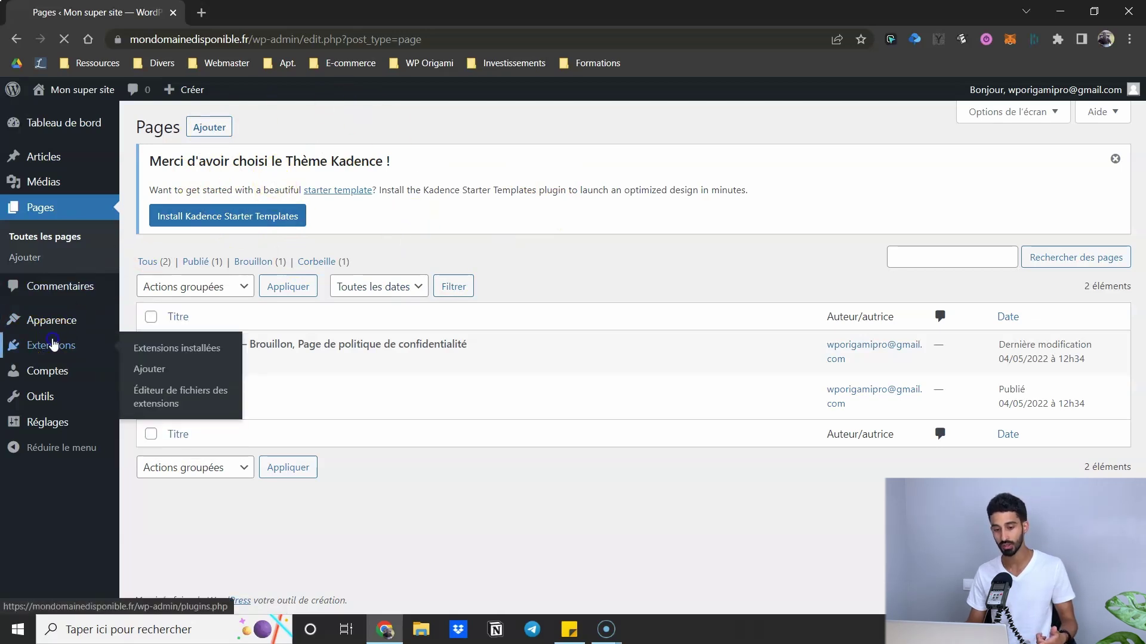
left_click(245, 127)
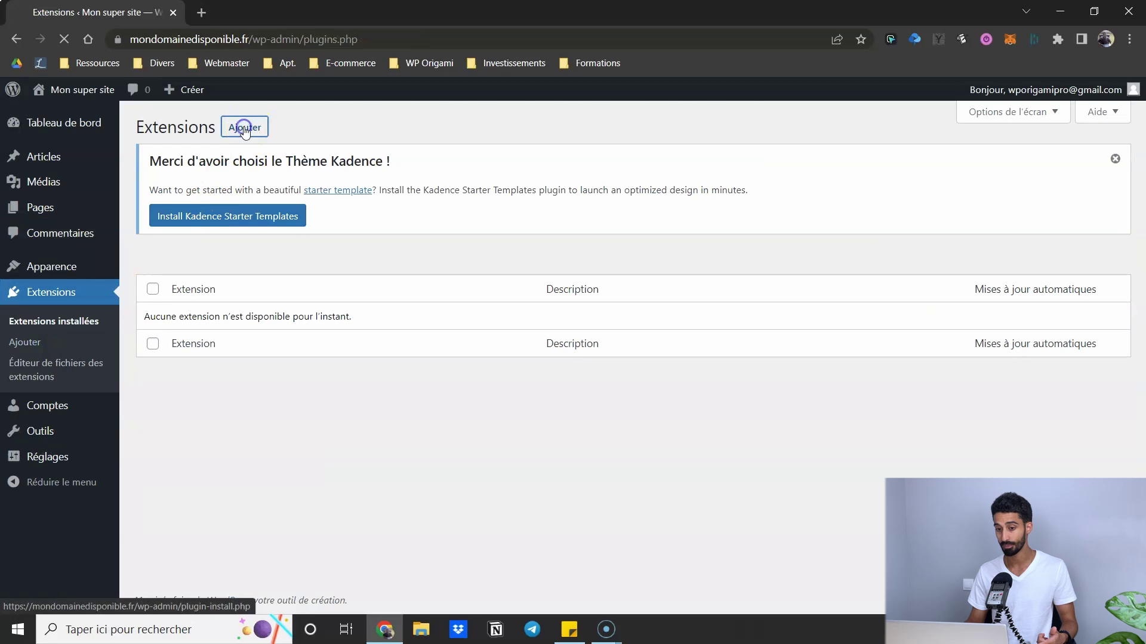
left_click(918, 261)
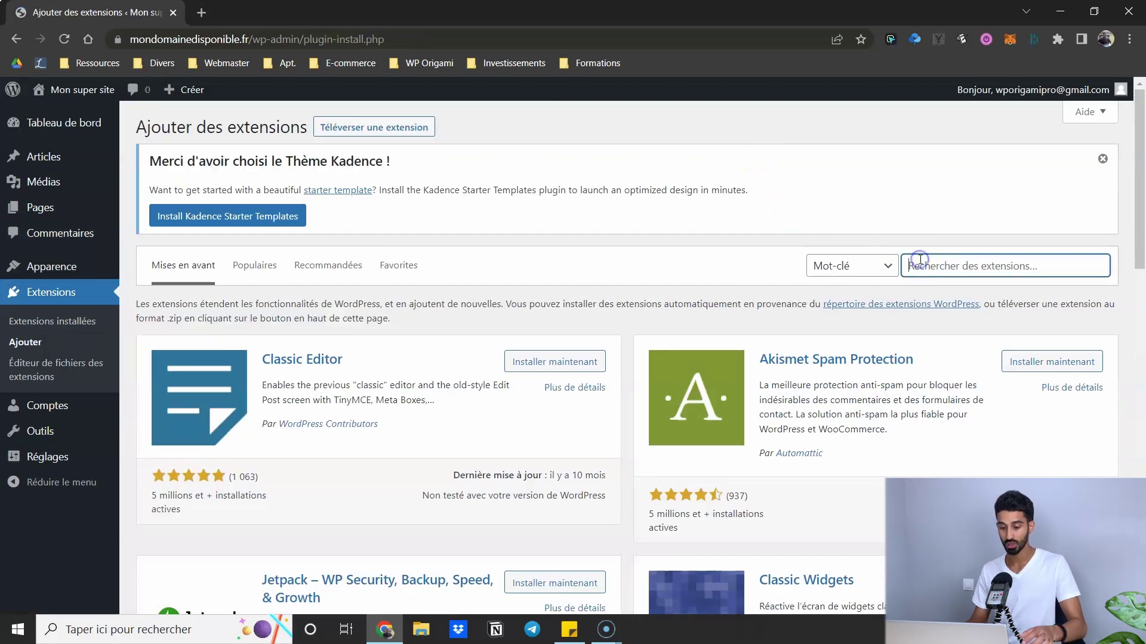
type("starter template")
scroll(921, 260, "down", 5)
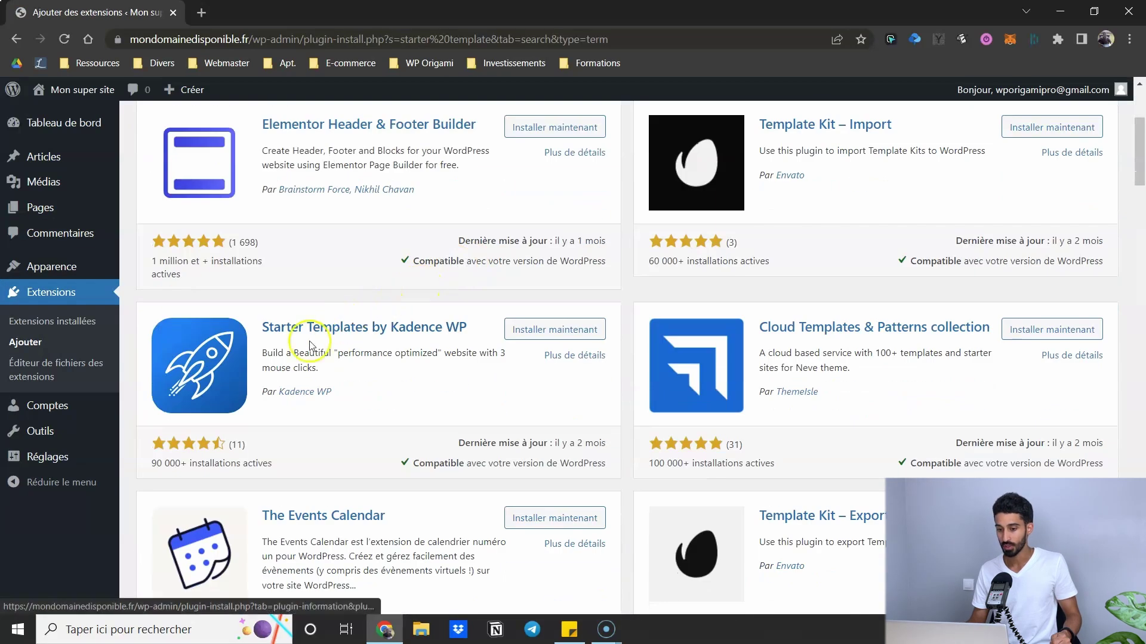
left_click(545, 333)
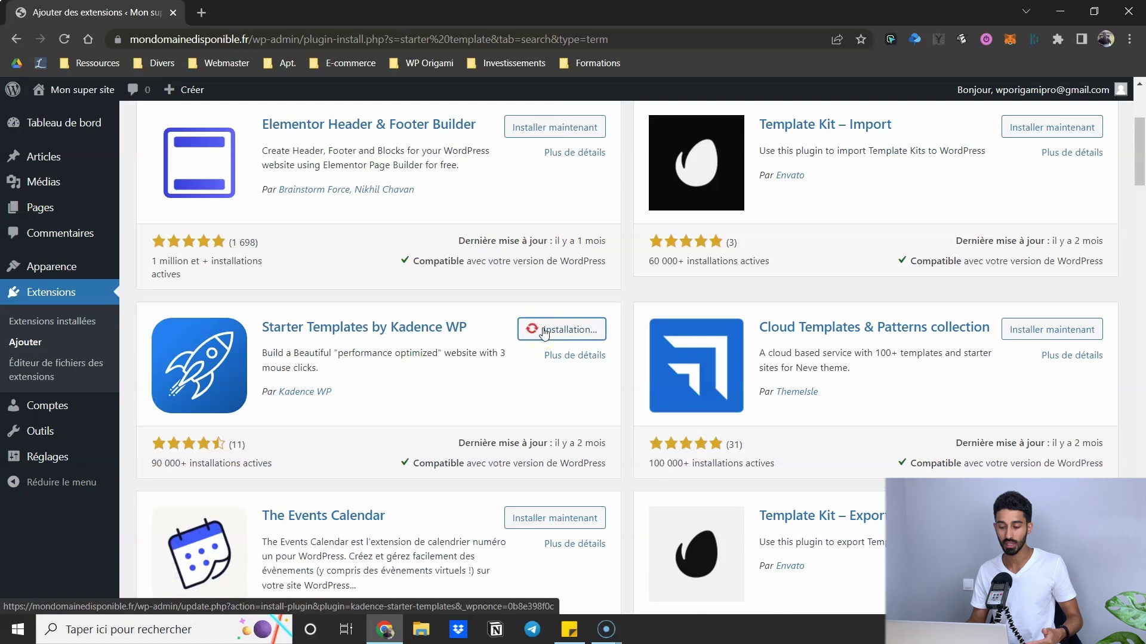
left_click(544, 331)
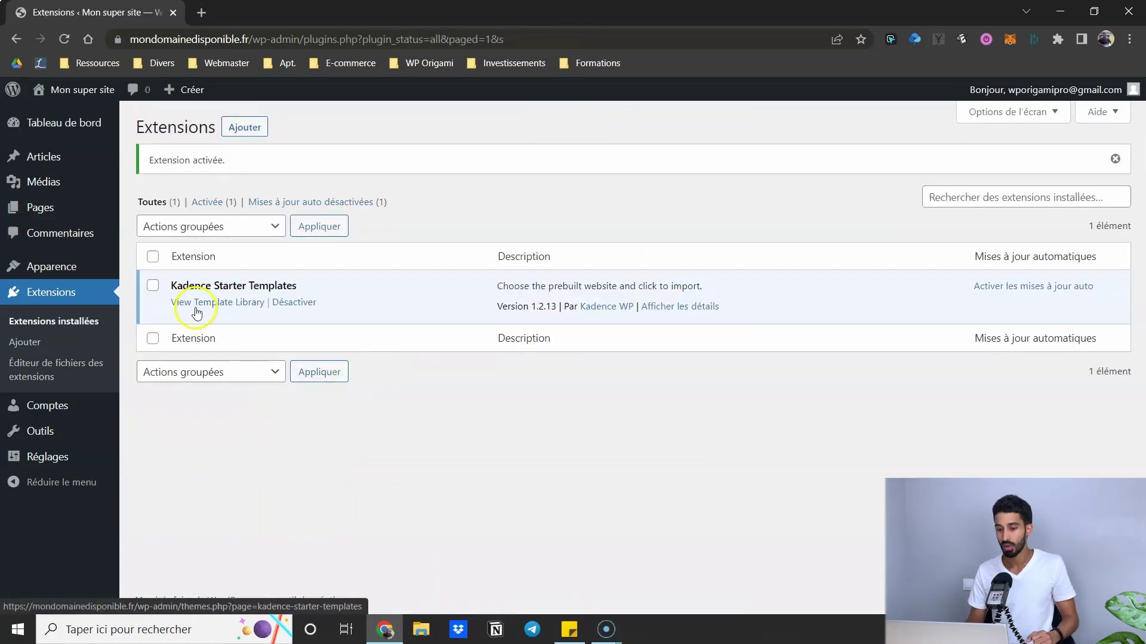
- Open the Kadence Starter Templates library from Apparence
mouse_move(63, 274)
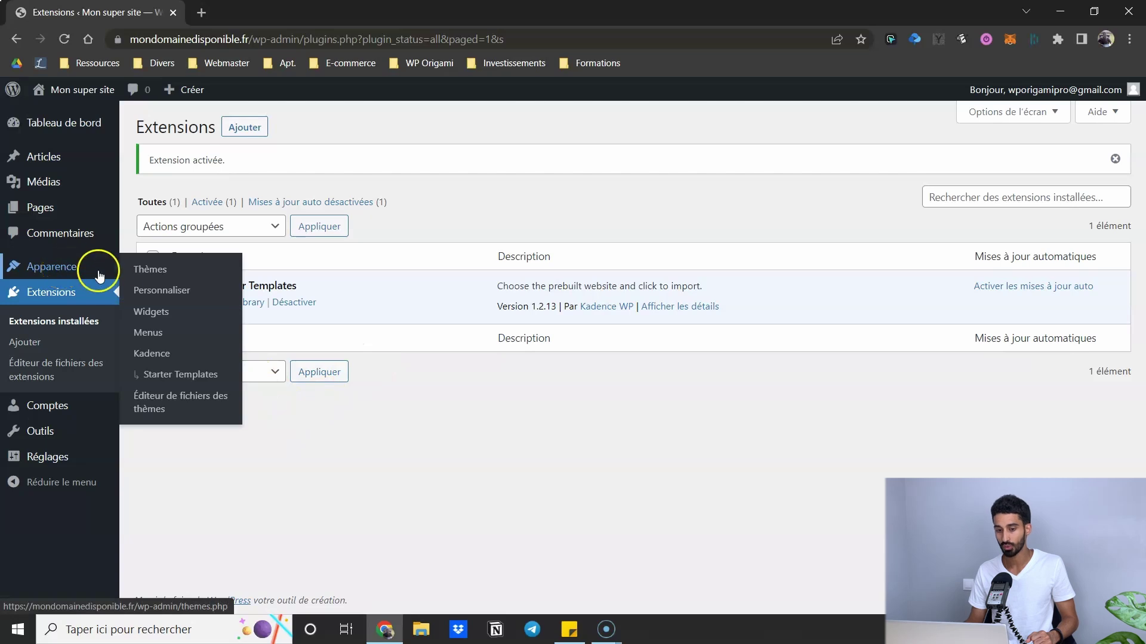
left_click(173, 379)
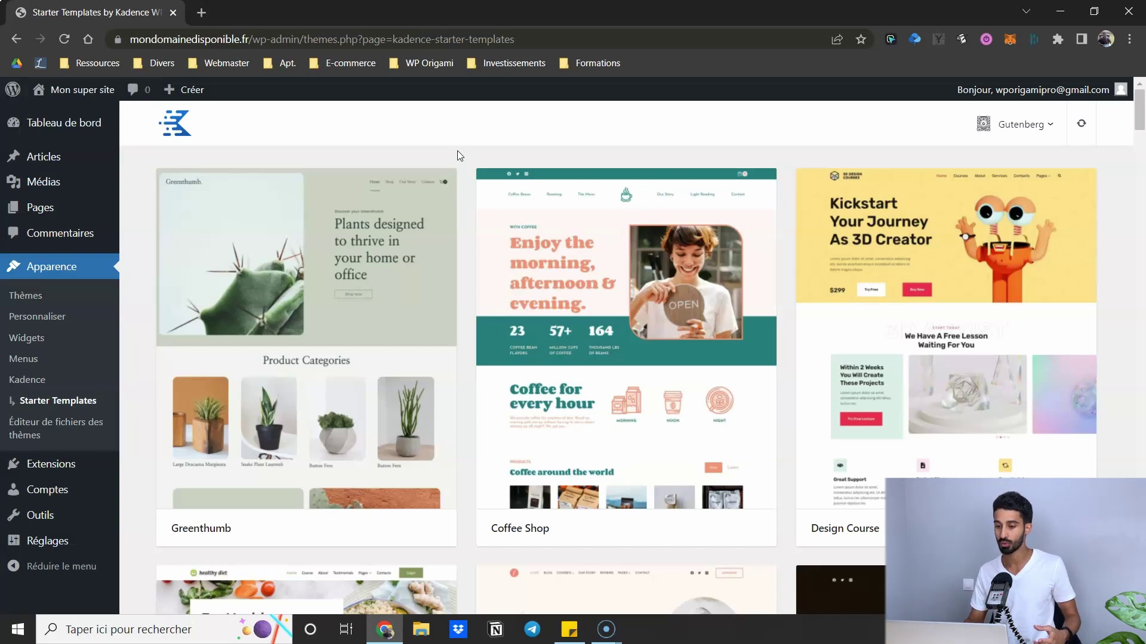
left_click(469, 157)
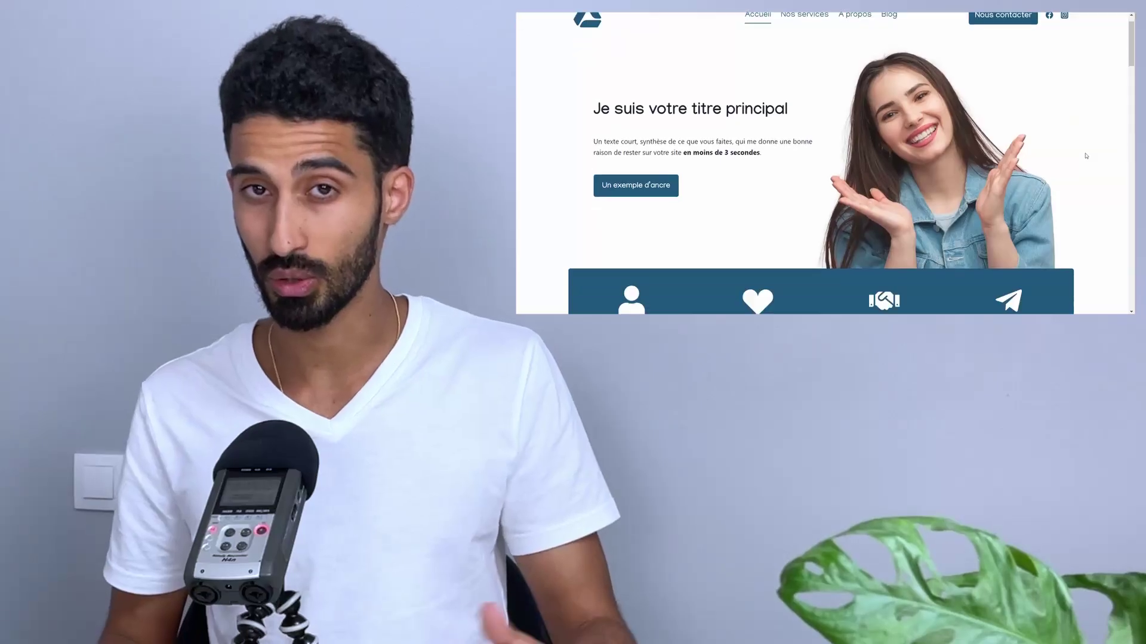
- Sign up for WordPress Express on WP Origami with your e-mail address
scroll(1086, 155, "down", 5)
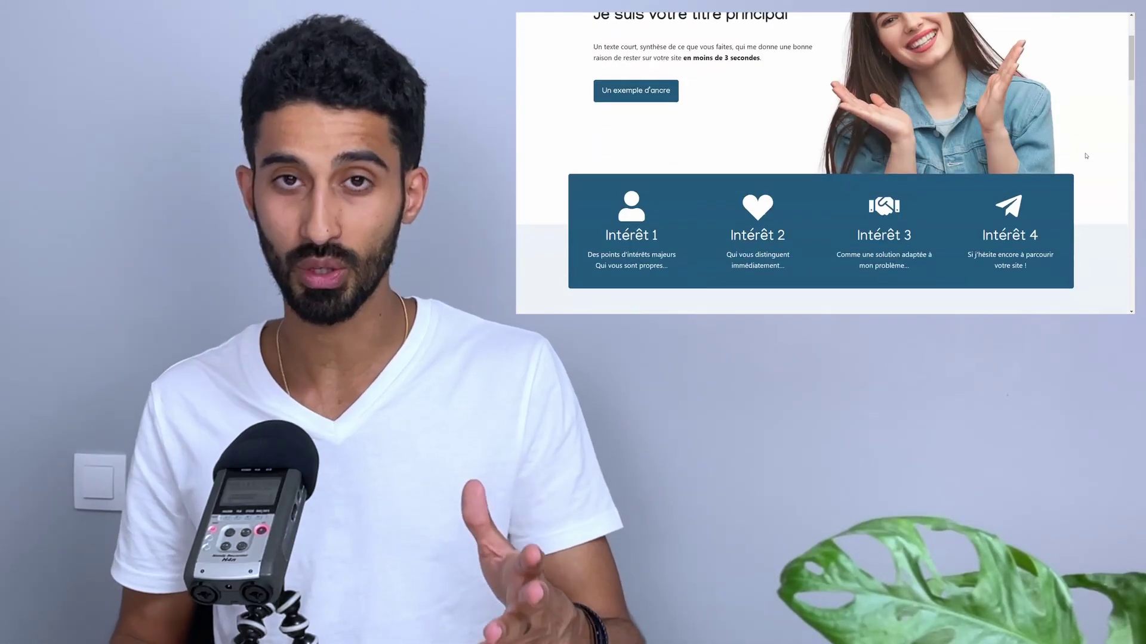
scroll(1086, 156, "down", 3)
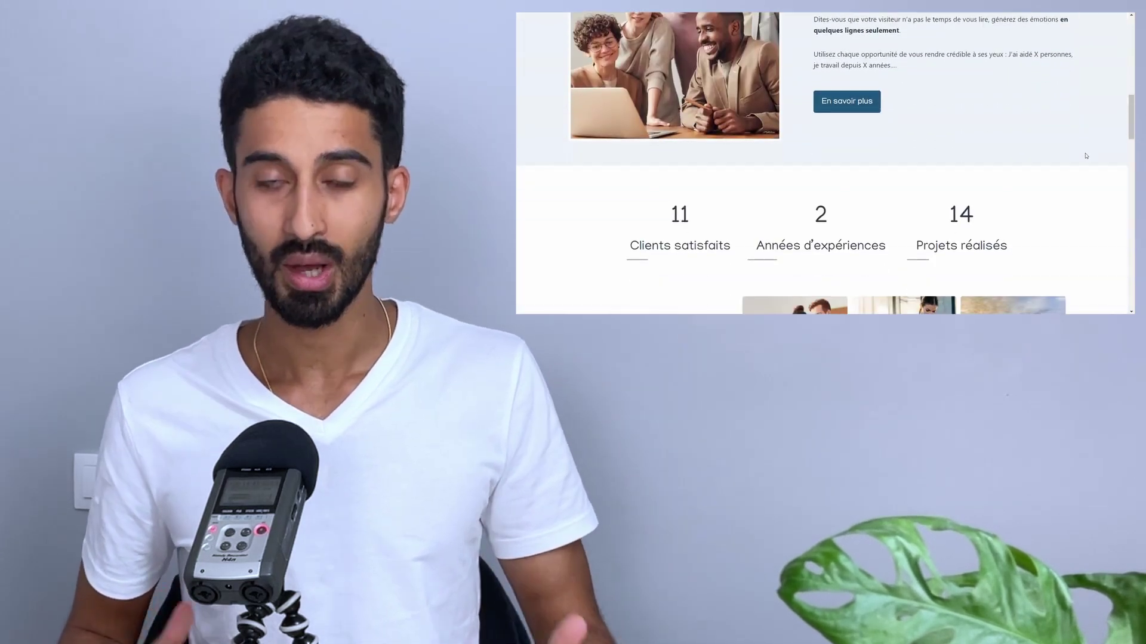
scroll(1086, 156, "down", 1)
scroll(1086, 156, "down", 3)
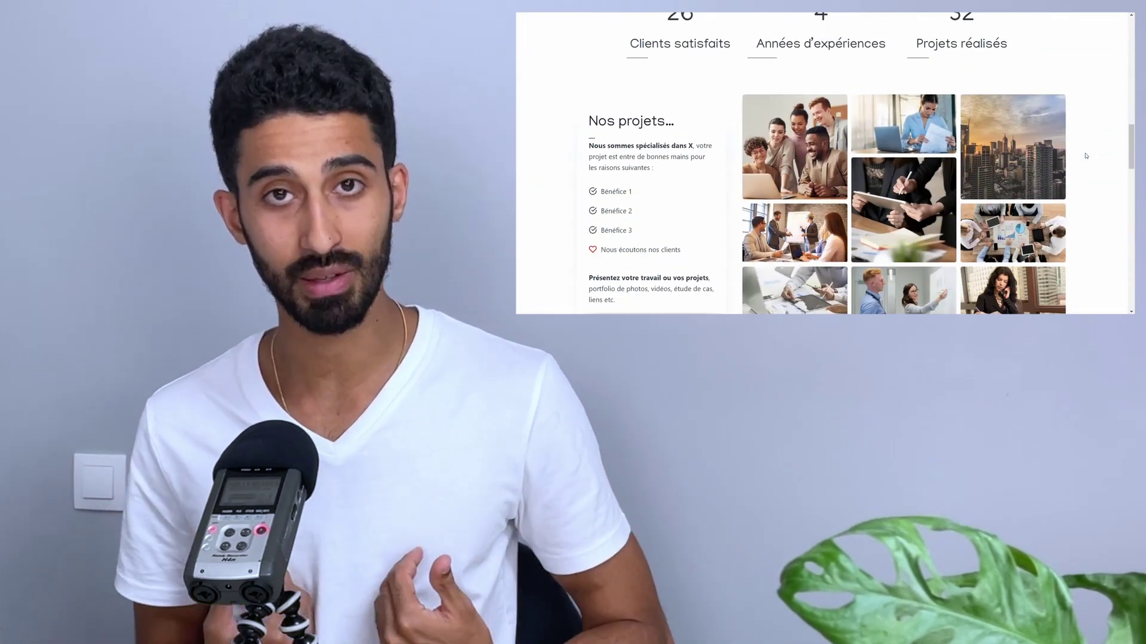
scroll(1086, 156, "down", 5)
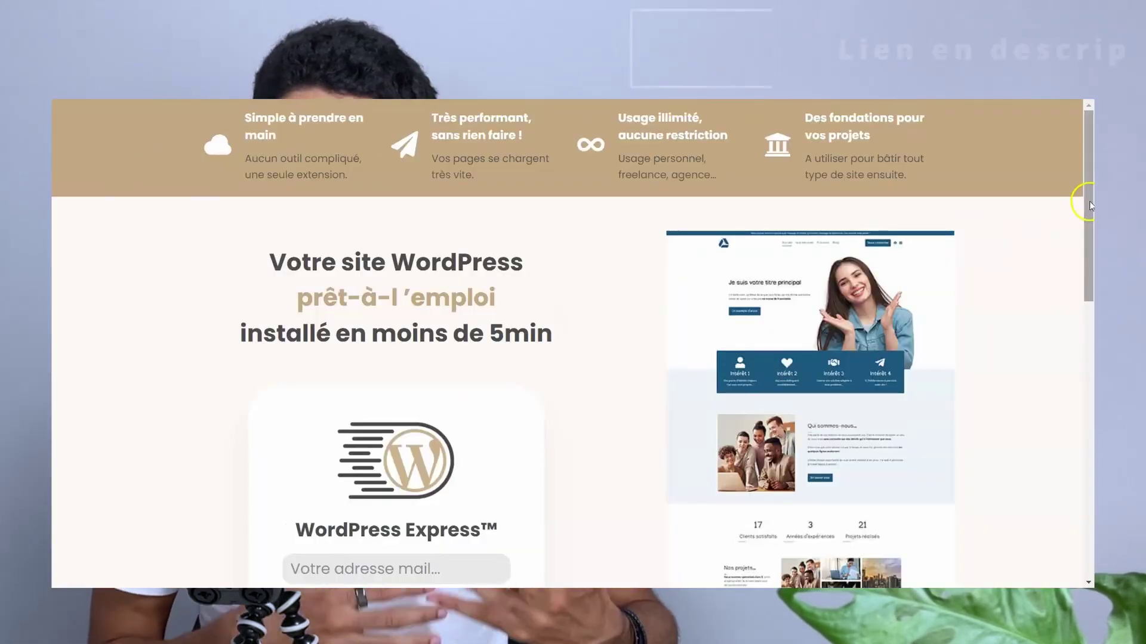
scroll(646, 307, "down", 4)
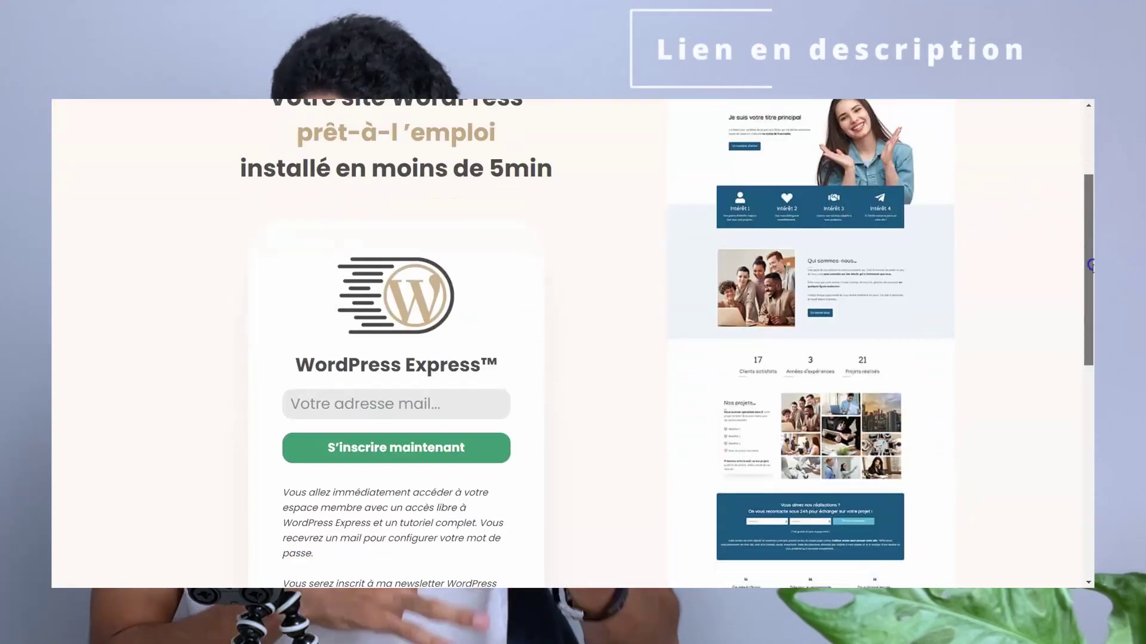
left_click(436, 374)
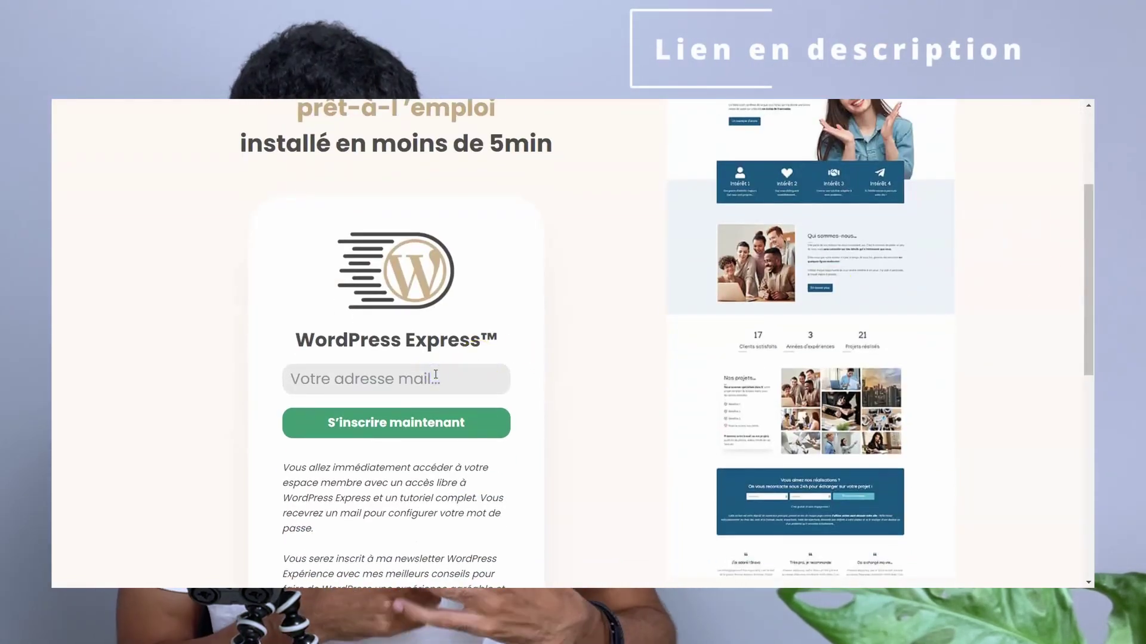
left_click(408, 413)
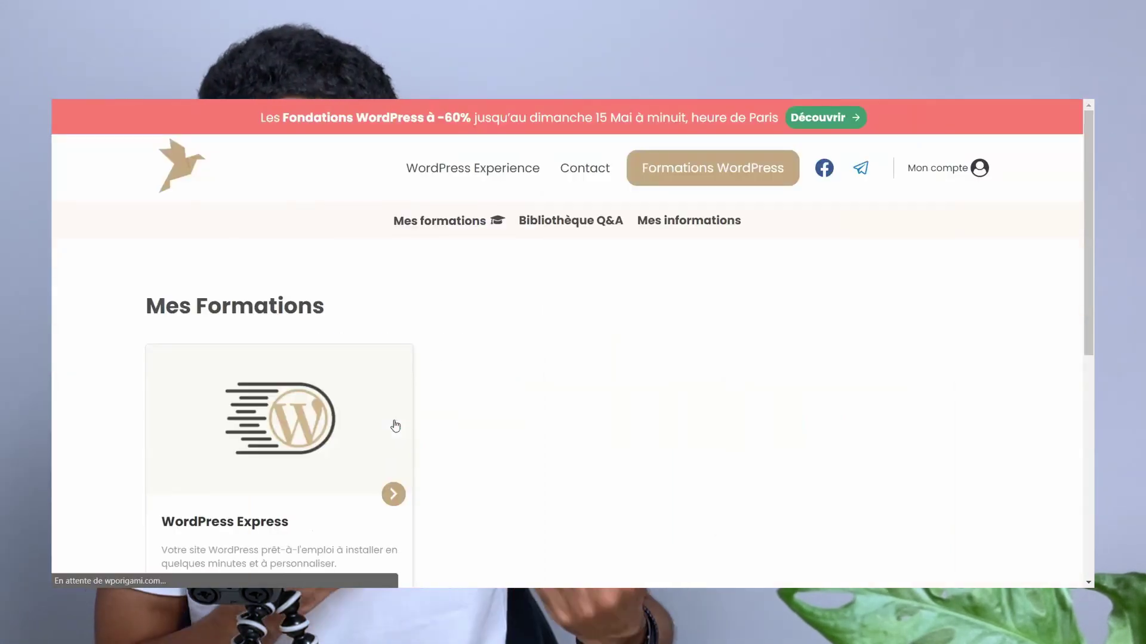
- Open the WordPress Express course and download wordpress_express.zip
scroll(468, 366, "down", 2)
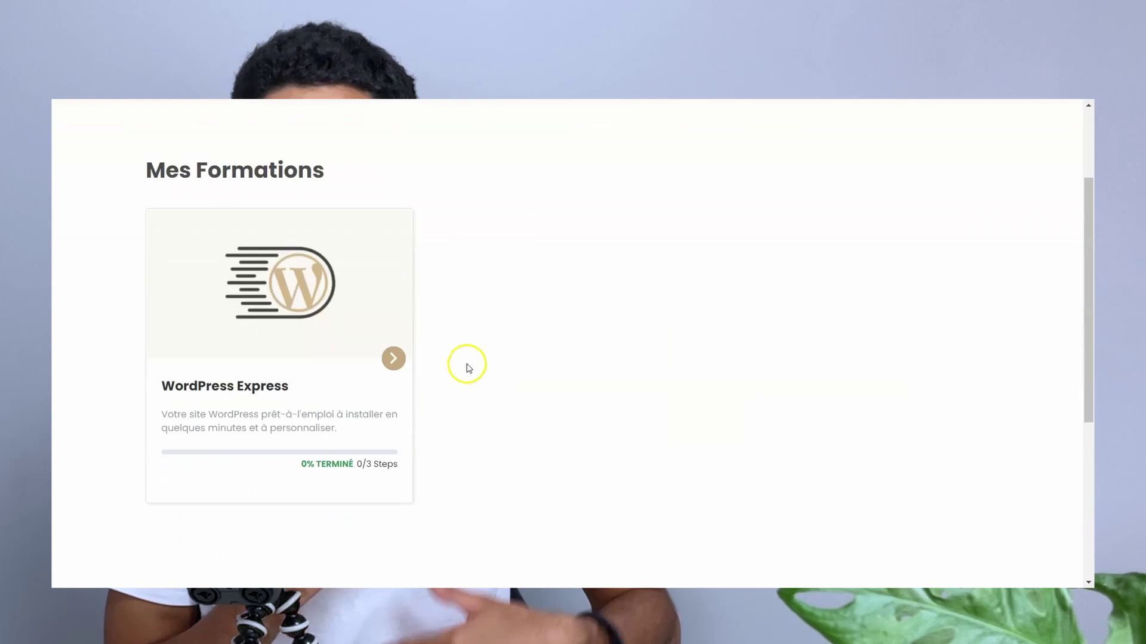
left_click(392, 356)
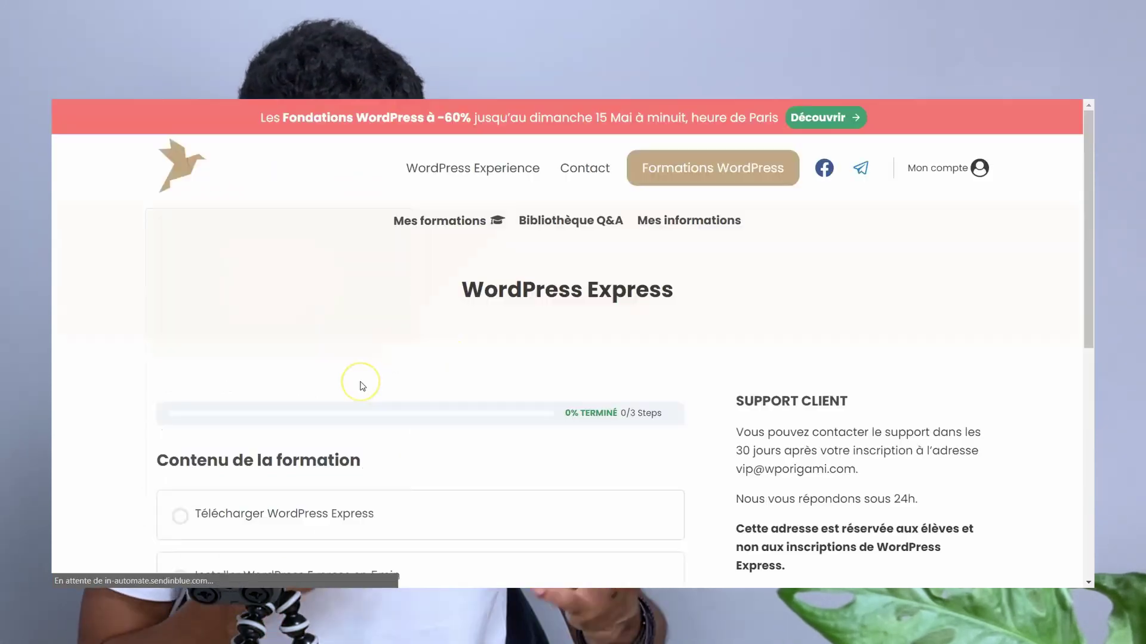
scroll(366, 384, "down", 3)
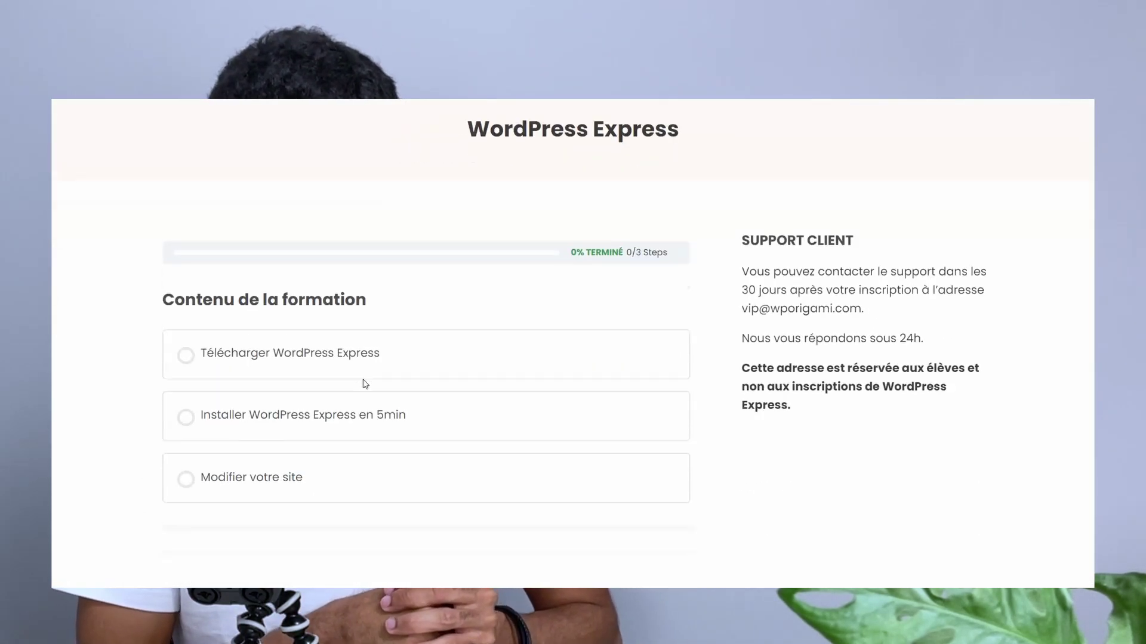
left_click(338, 365)
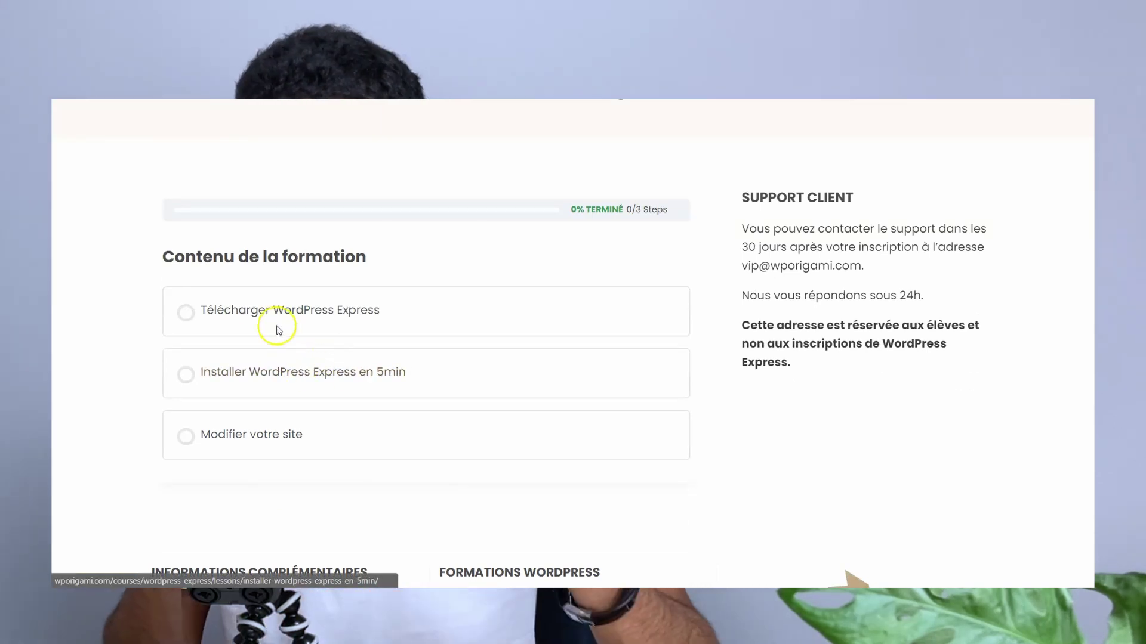
left_click(267, 311)
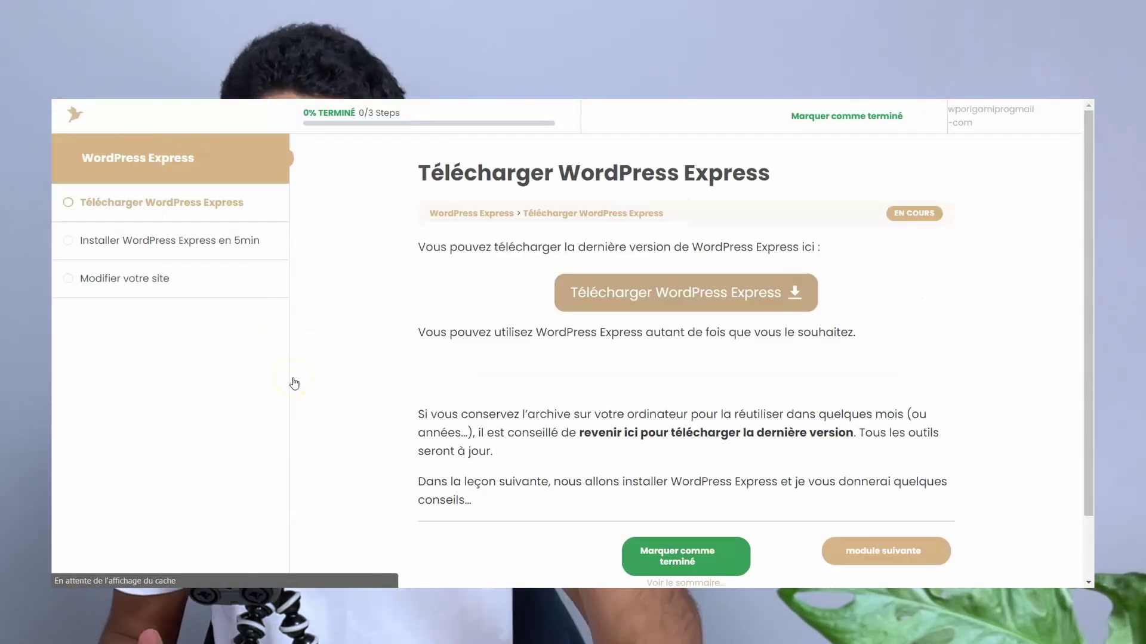
left_click(665, 300)
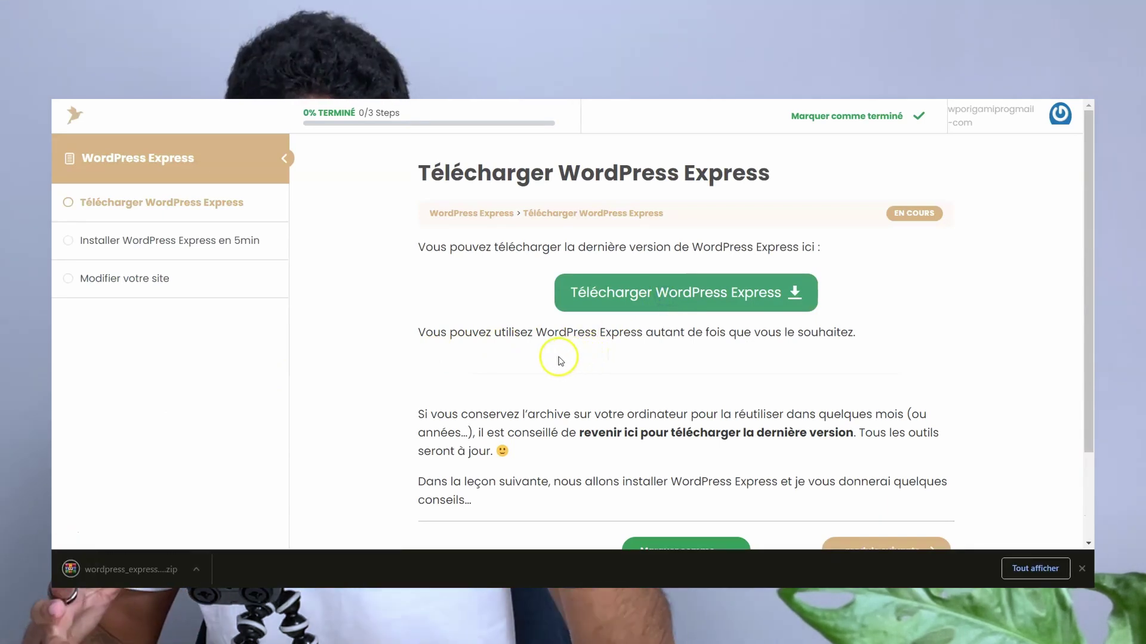
- Mark the download lesson complete and play the installation lesson video
scroll(561, 358, "down", 1)
left_click(713, 491)
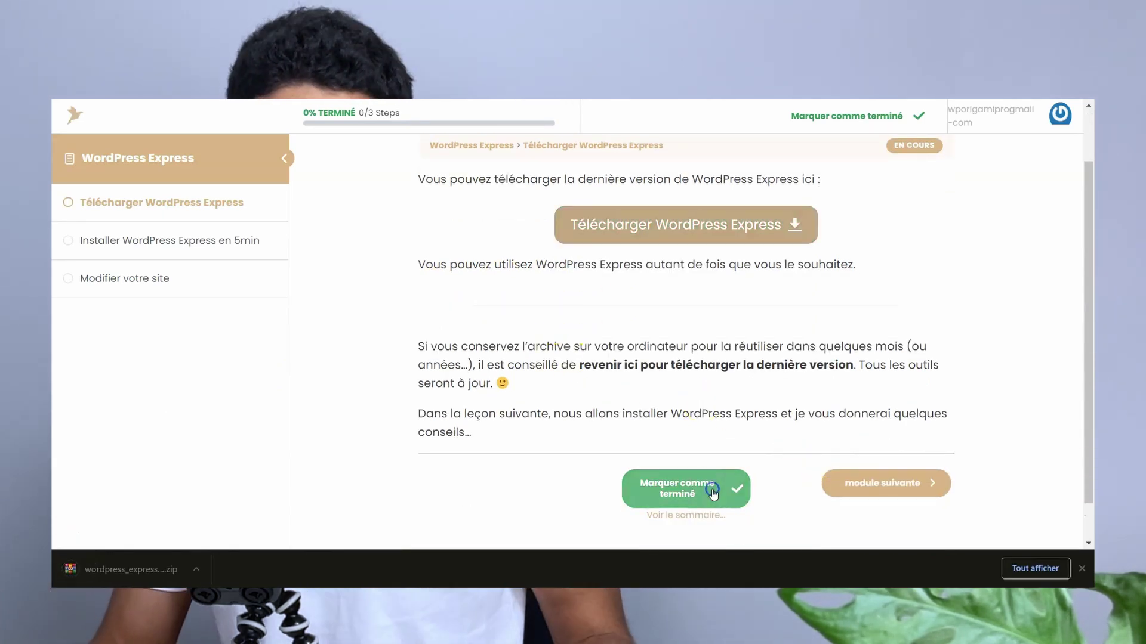
scroll(751, 460, "down", 5)
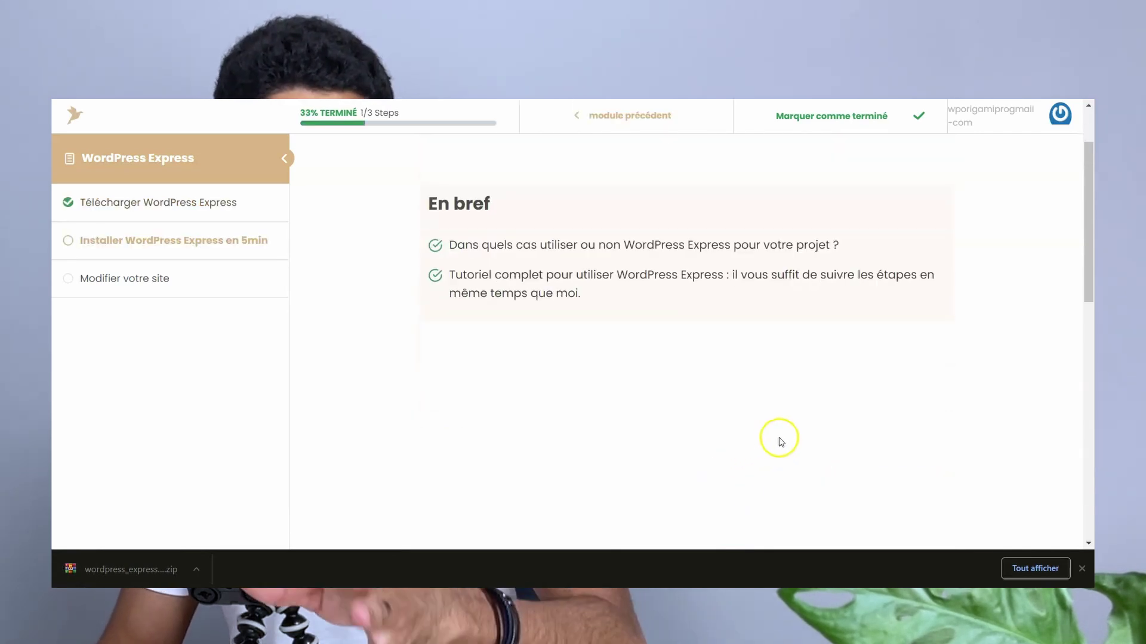
scroll(792, 440, "down", 5)
scroll(845, 435, "up", 1)
scroll(845, 435, "up", 4)
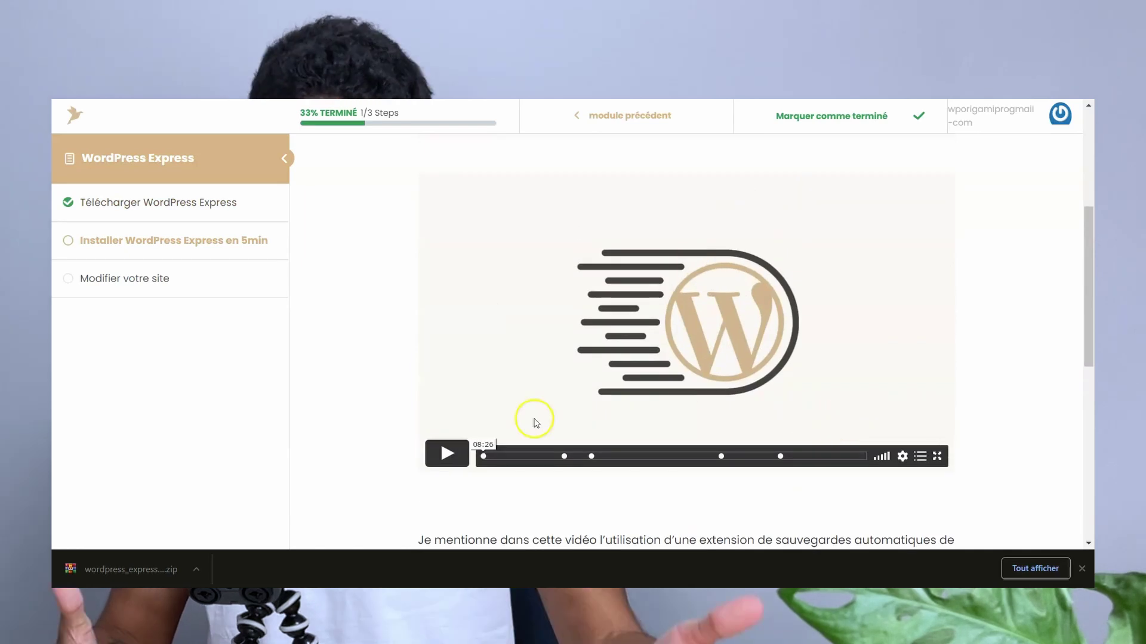
left_click(460, 448)
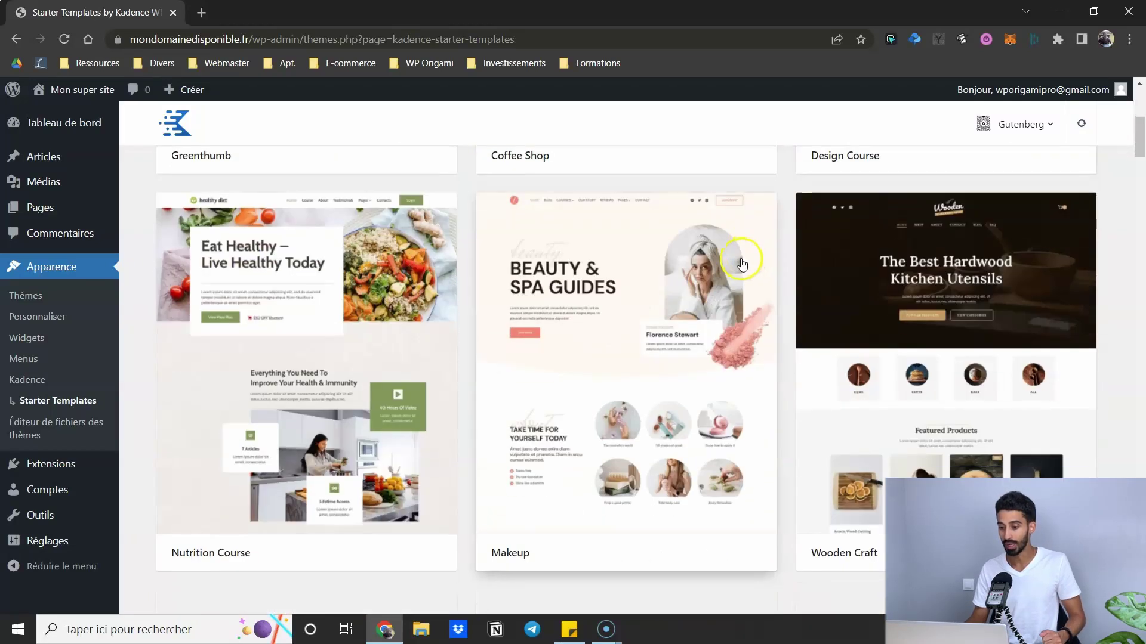
- Browse the Kadence starter templates grid and open the UR Band template preview
scroll(743, 263, "up", 1)
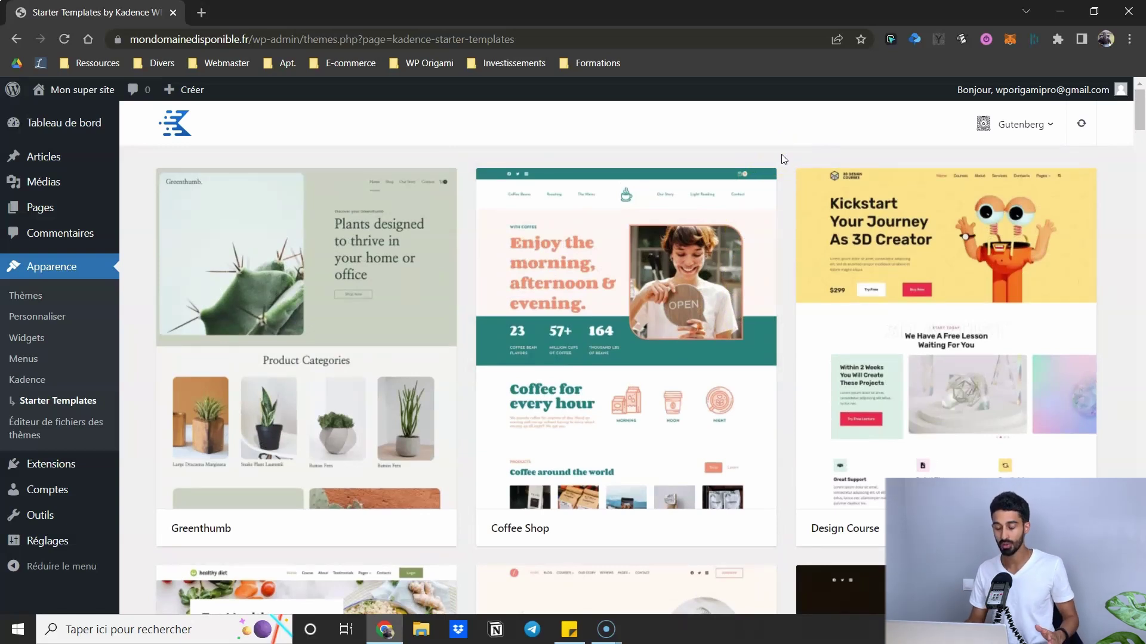
scroll(761, 163, "down", 1)
scroll(758, 162, "down", 5)
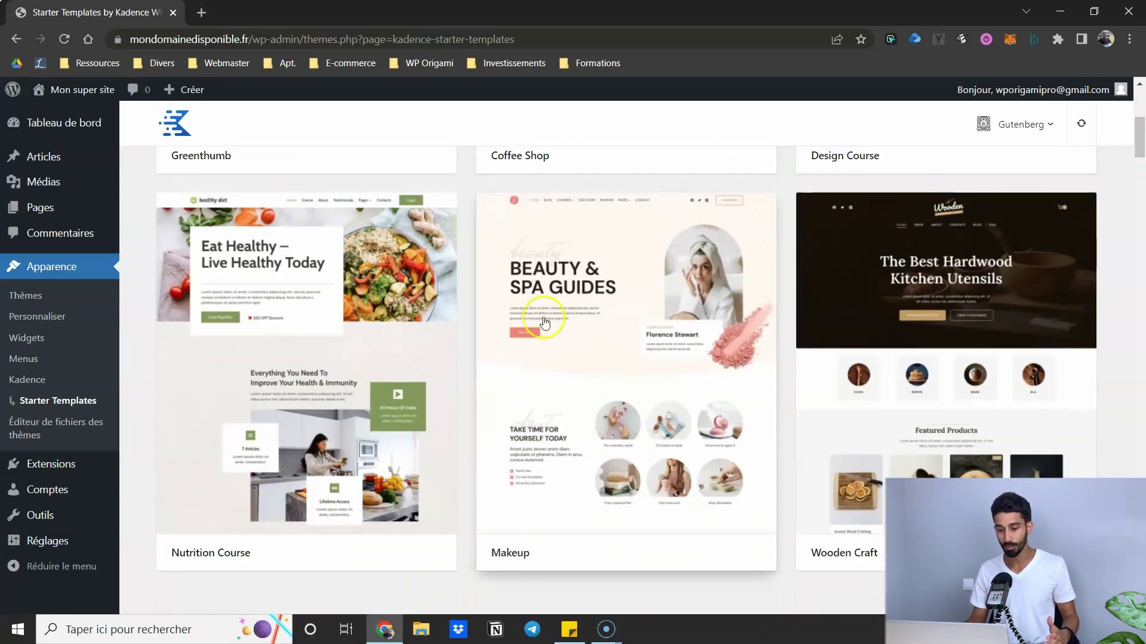
scroll(520, 307, "up", 6)
scroll(427, 207, "down", 12)
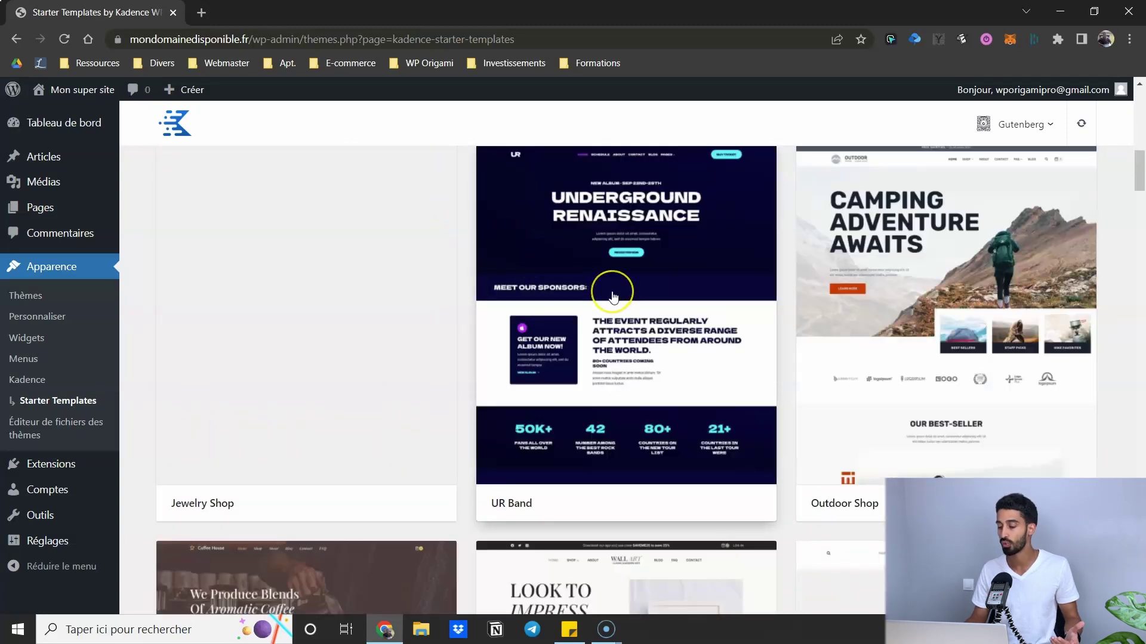
left_click(606, 290)
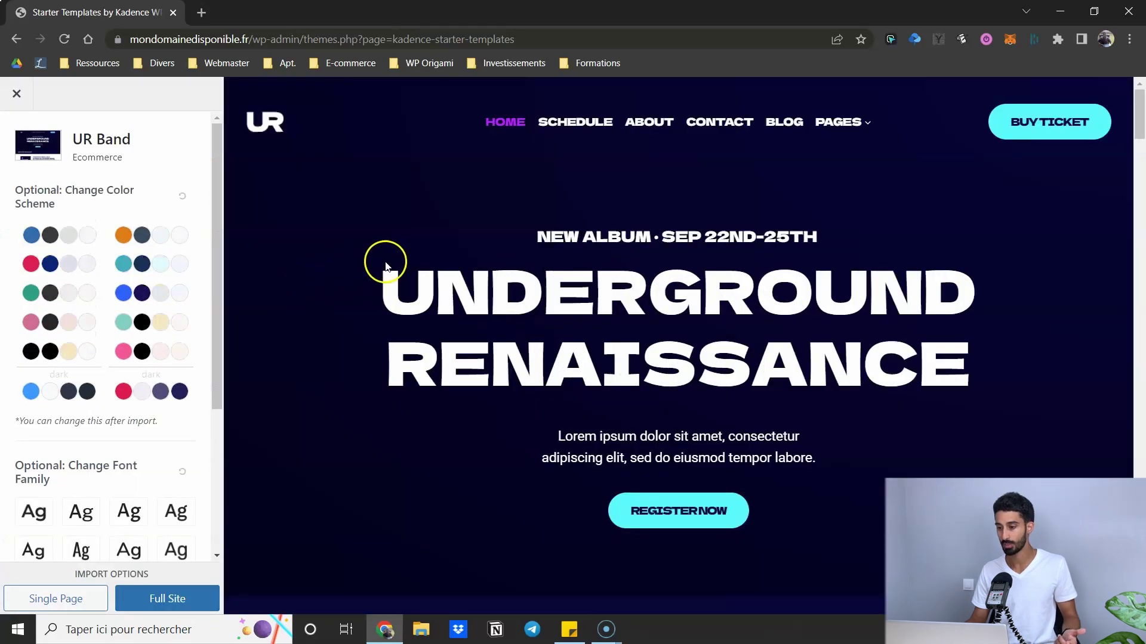
scroll(138, 334, "down", 4)
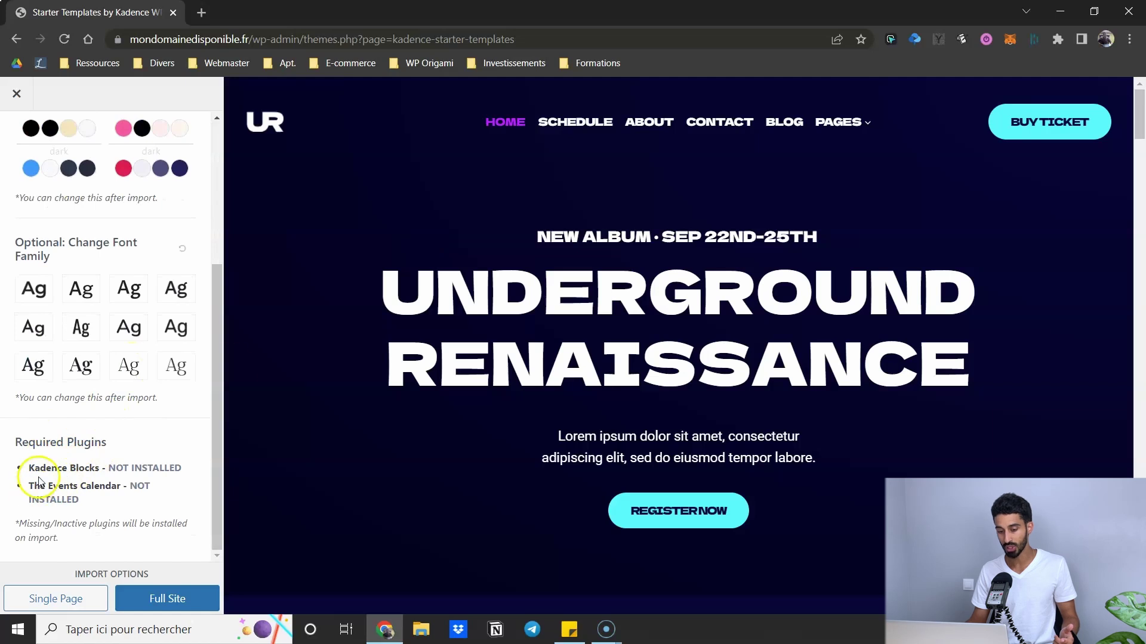
scroll(734, 261, "down", 10)
scroll(639, 185, "up", 10)
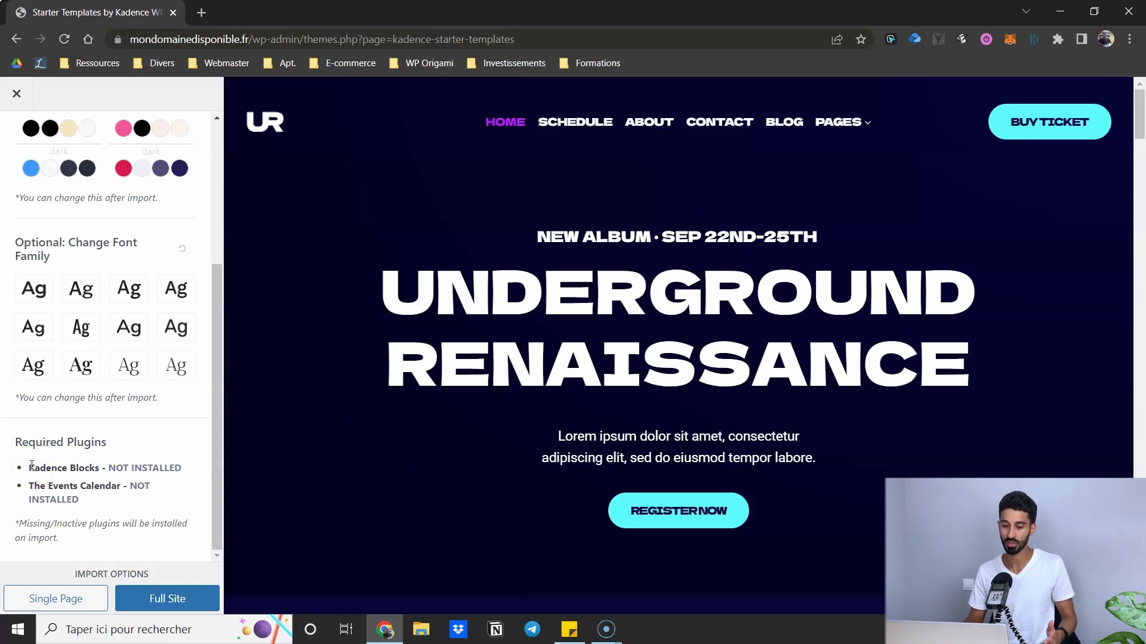
left_click_drag(110, 472, 173, 466)
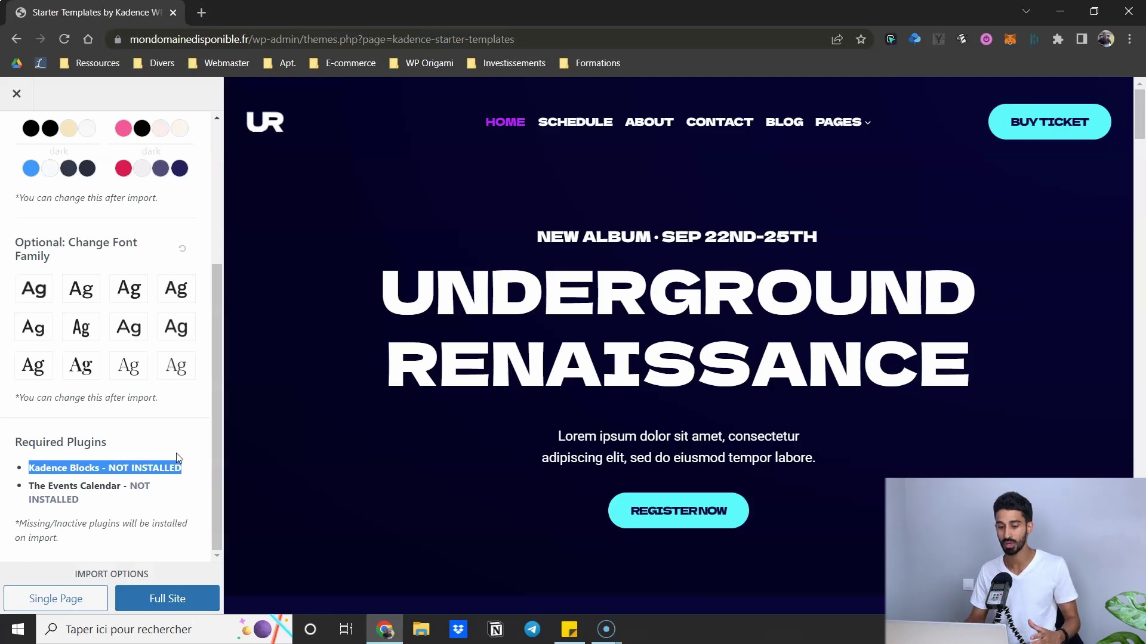
left_click_drag(28, 484, 109, 501)
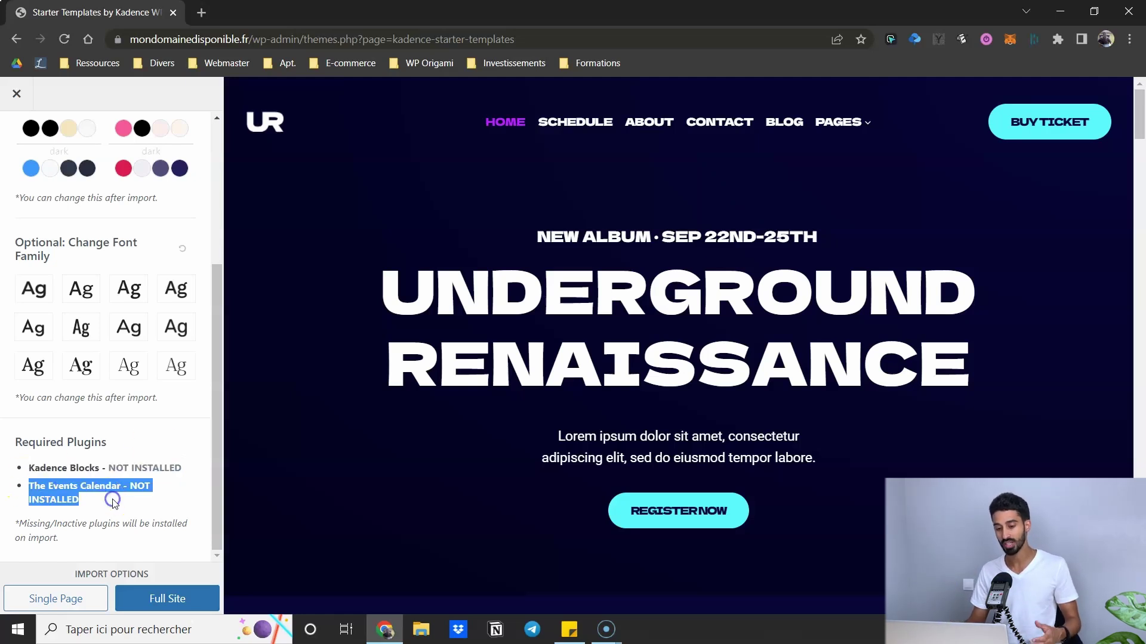
- Switch from UR Band to the Coffee Shop preview and review its Kadence Blocks and WooCommerce requirements
left_click(17, 94)
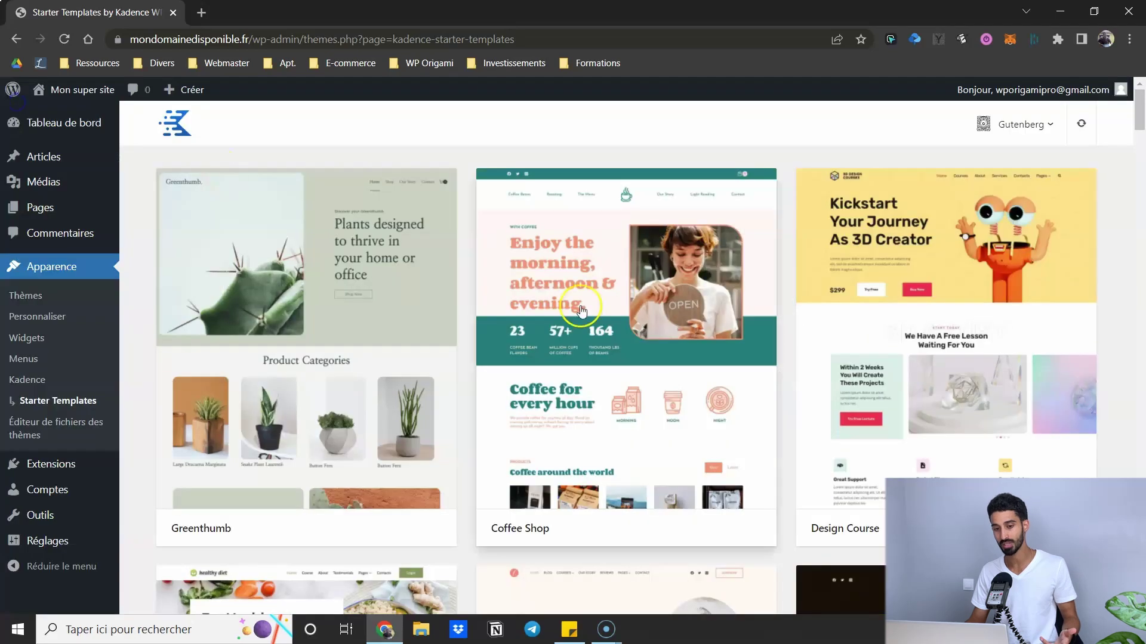
left_click(582, 298)
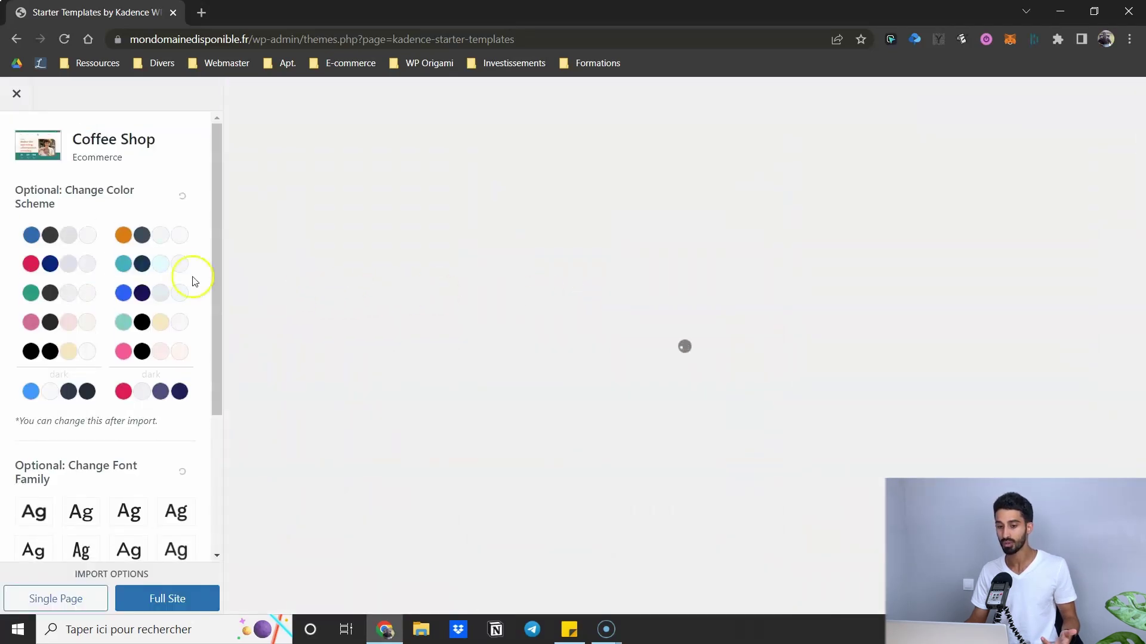
scroll(573, 258, "down", 15)
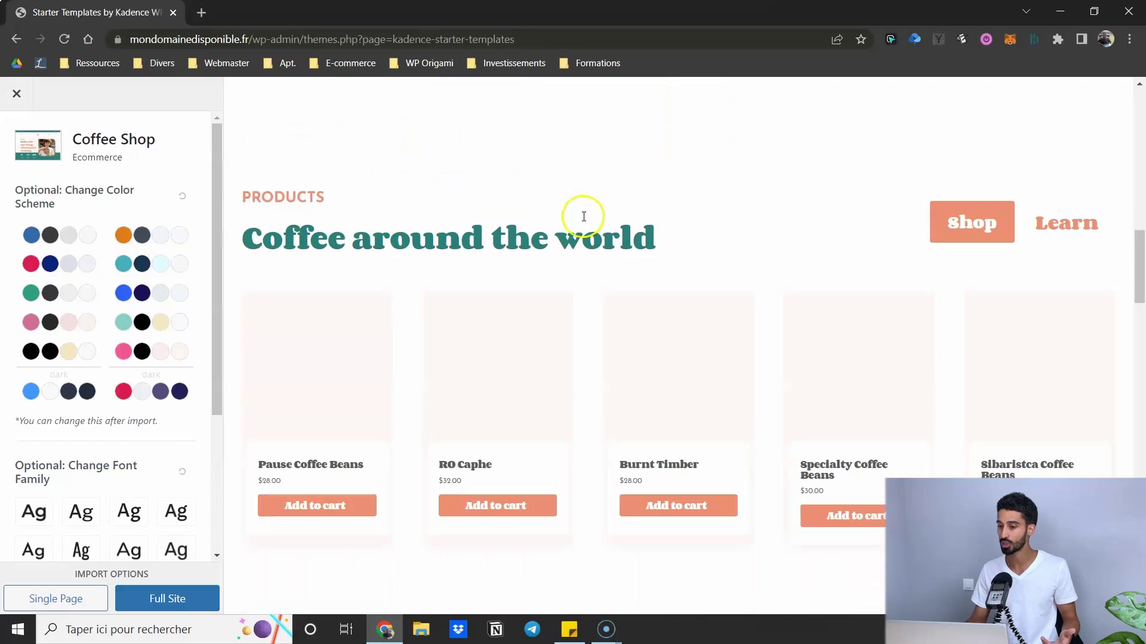
scroll(567, 232, "up", 15)
scroll(128, 383, "down", 3)
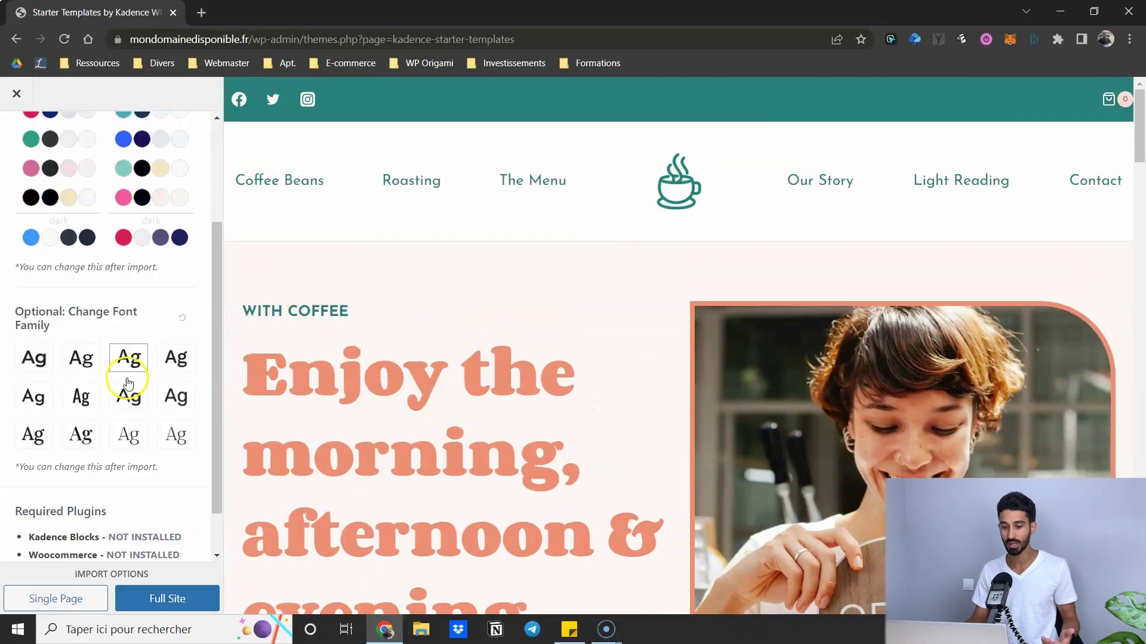
scroll(128, 384, "down", 1)
left_click_drag(34, 525, 31, 481)
left_click(30, 485)
- Close the Coffee Shop preview and return to the starter templates grid
scroll(38, 158, "up", 5)
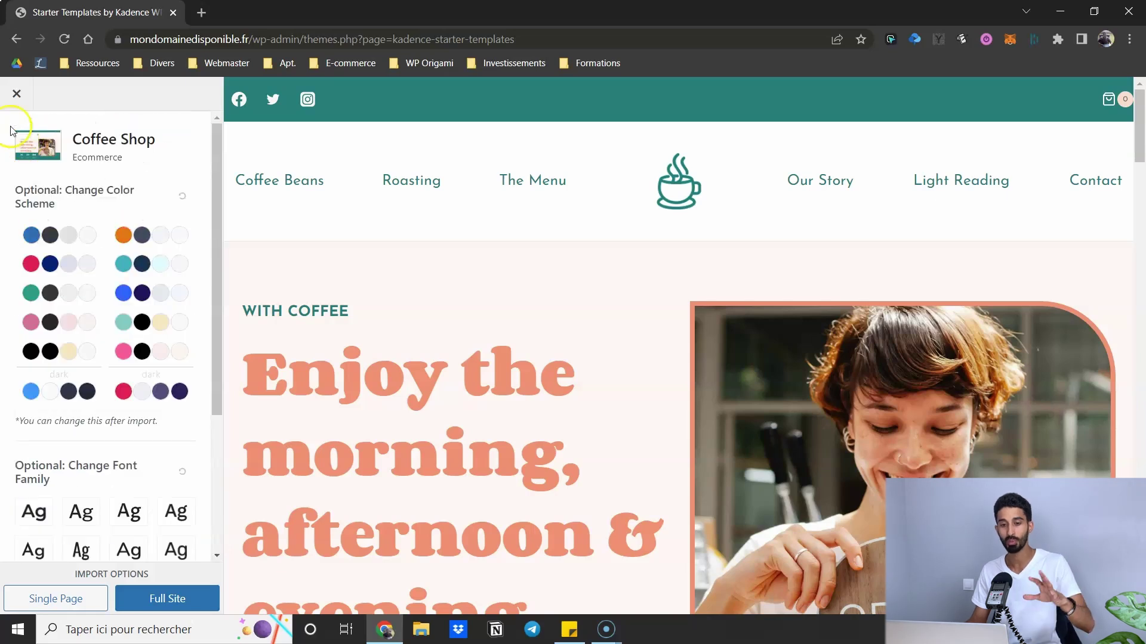
left_click(16, 94)
scroll(754, 253, "down", 3)
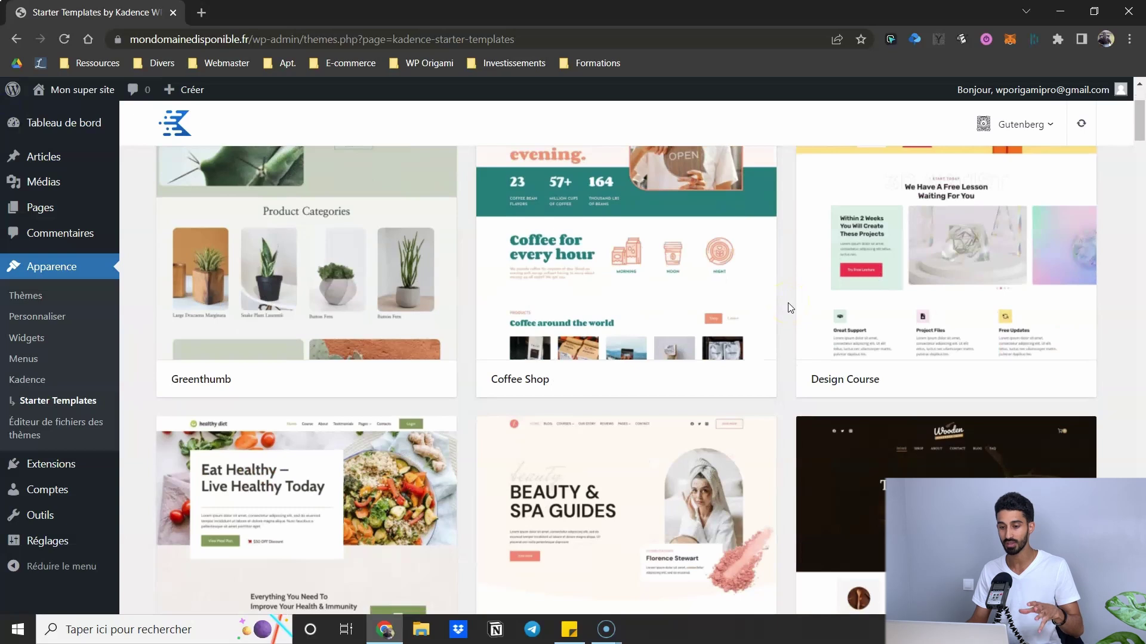
- Open the Saas & Digital Agency template preview and look over its import options
left_click(491, 166)
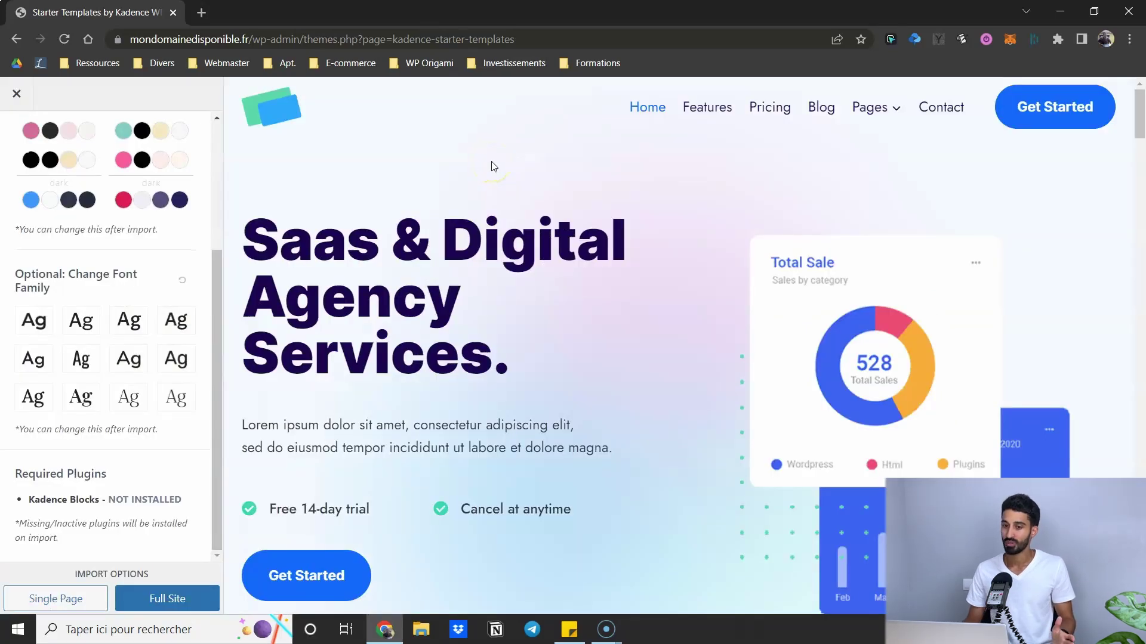
scroll(100, 262, "up", 4)
left_click_drag(73, 146, 181, 149)
left_click(182, 149)
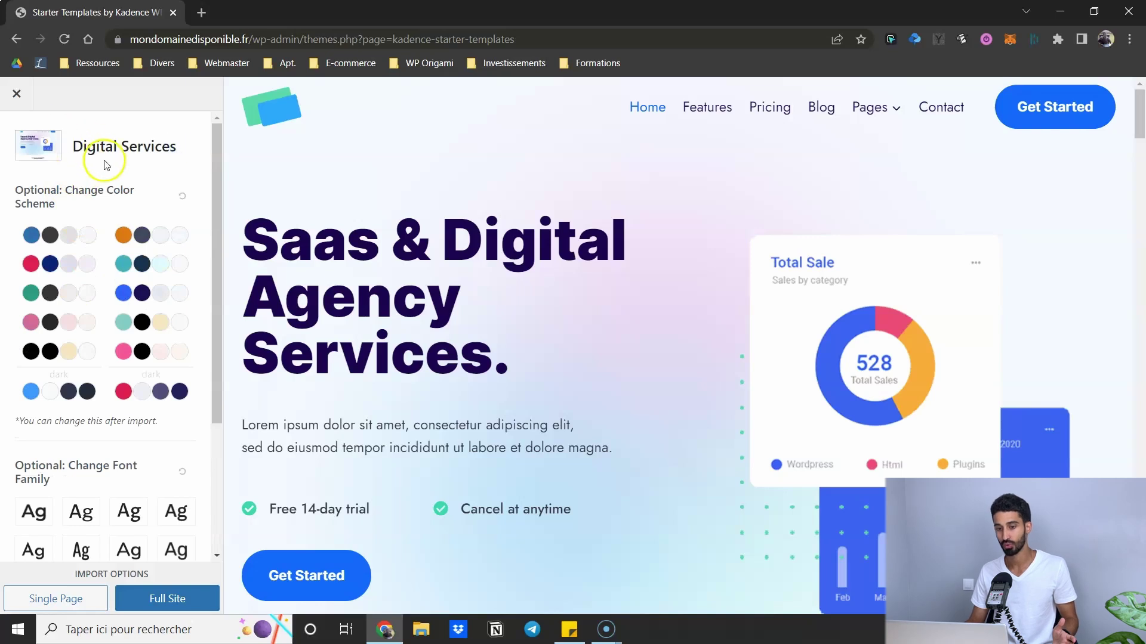
scroll(716, 409, "down", 20)
scroll(617, 364, "up", 7)
scroll(621, 360, "up", 10)
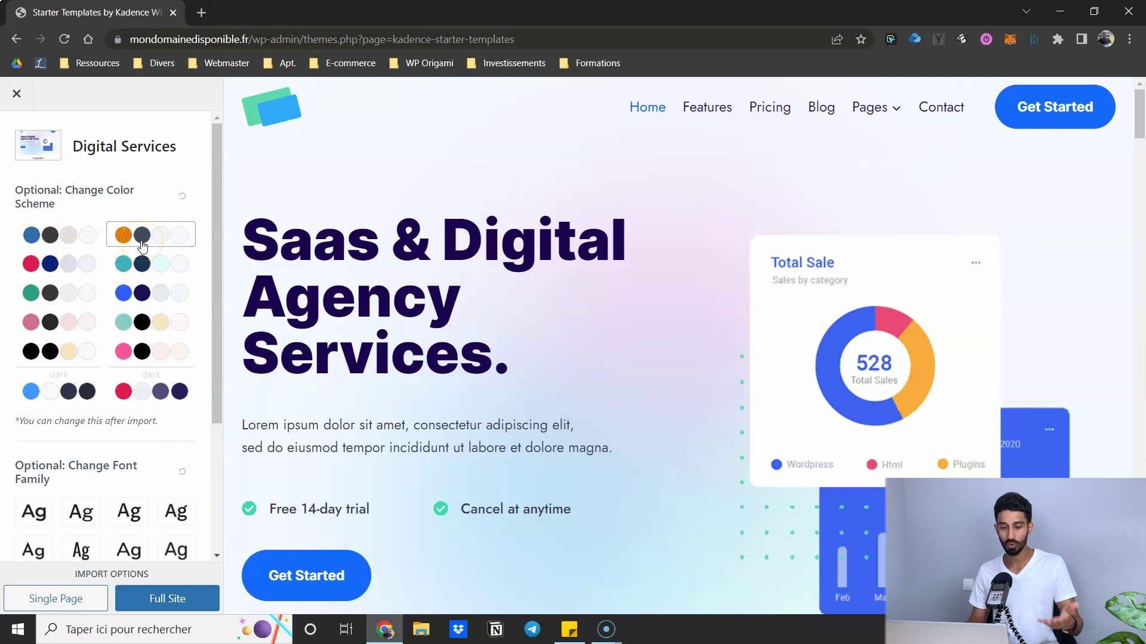
- Compare the red, green, blue, teal and pink colour schemes, then settle on the first blue one
left_click(67, 262)
left_click(55, 297)
left_click(147, 304)
left_click(143, 322)
left_click(61, 323)
left_click(51, 233)
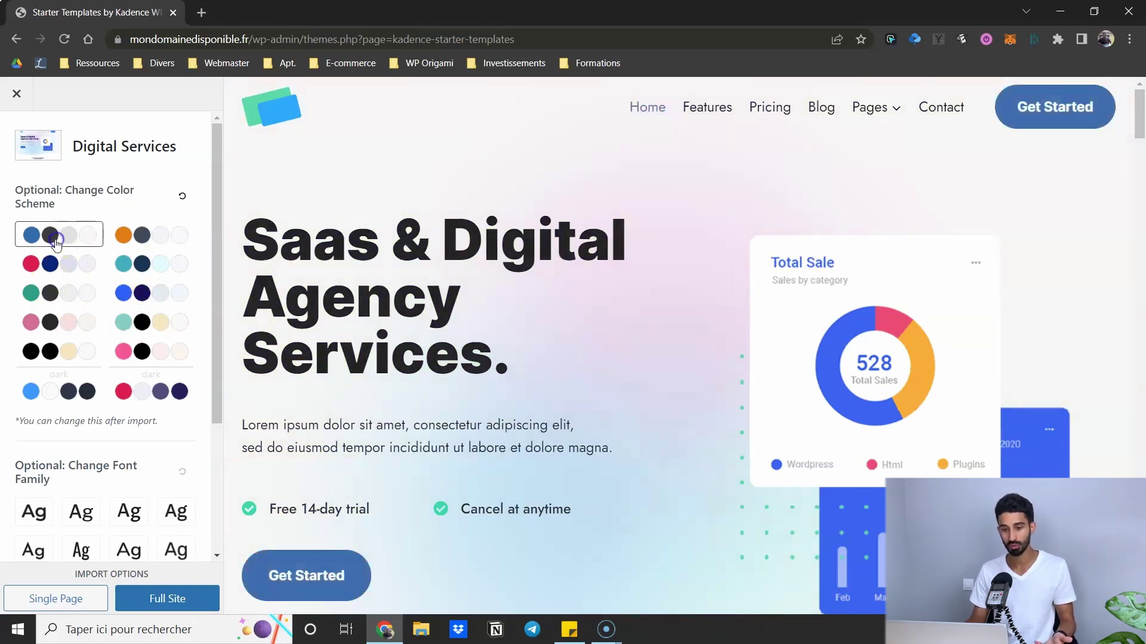
scroll(65, 286, "down", 2)
left_click(108, 383)
- Try several font pairings, then reset the fonts to the template default
left_click(77, 373)
left_click(34, 362)
left_click(132, 367)
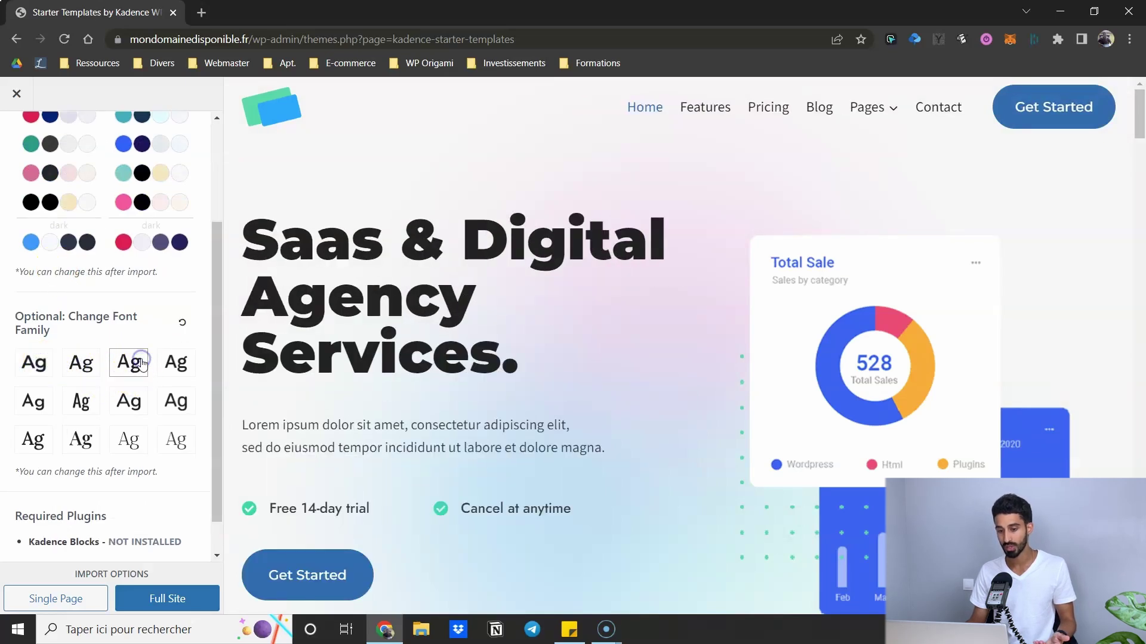
left_click(161, 361)
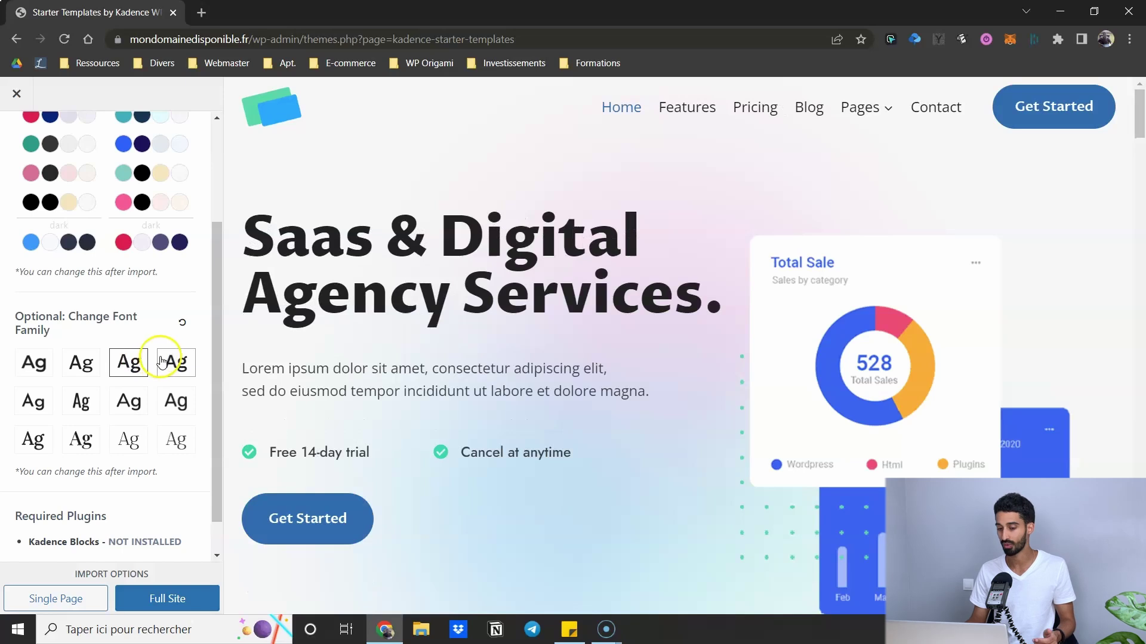
left_click(136, 399)
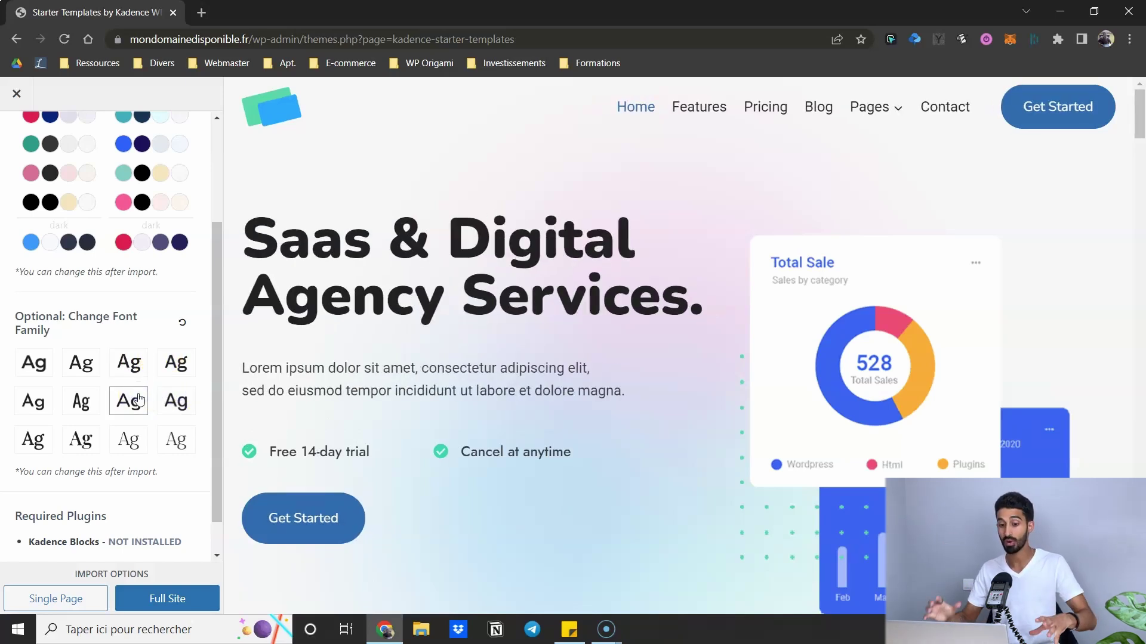
left_click(182, 322)
- Check the required plugins, noting Kadence Blocks is not yet installed
scroll(133, 333, "down", 1)
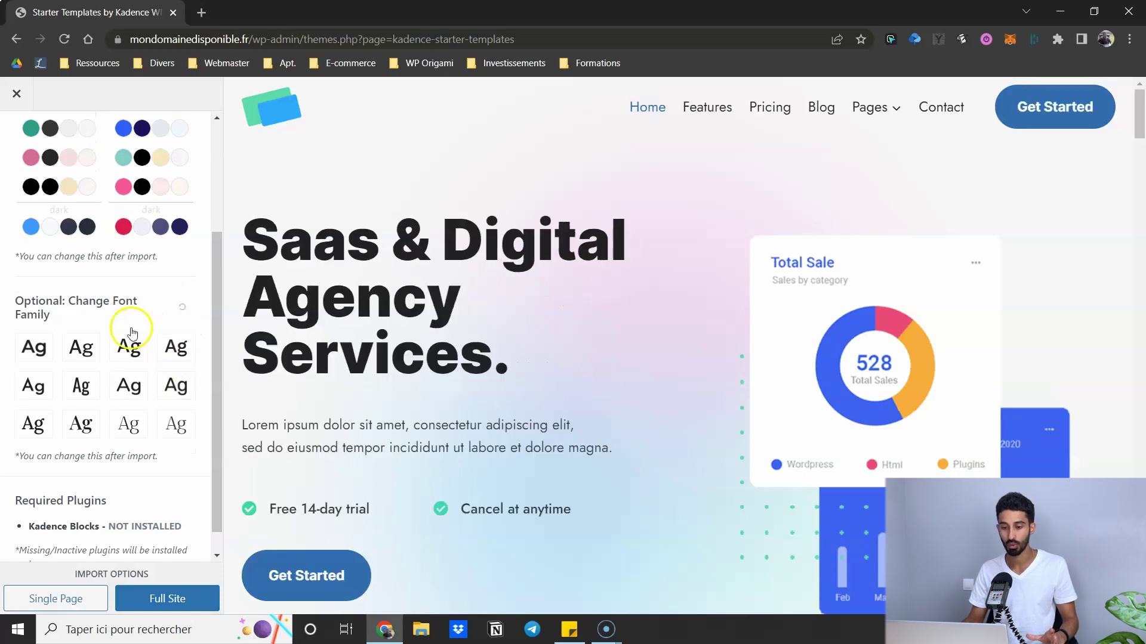
scroll(147, 388, "up", 2)
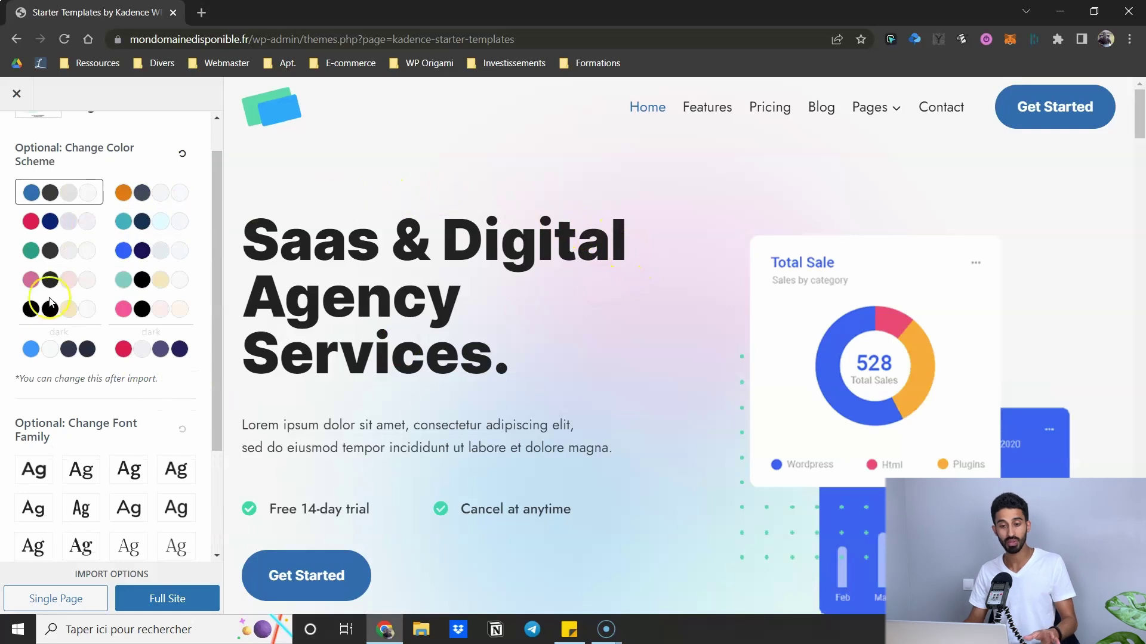
scroll(53, 358, "down", 3)
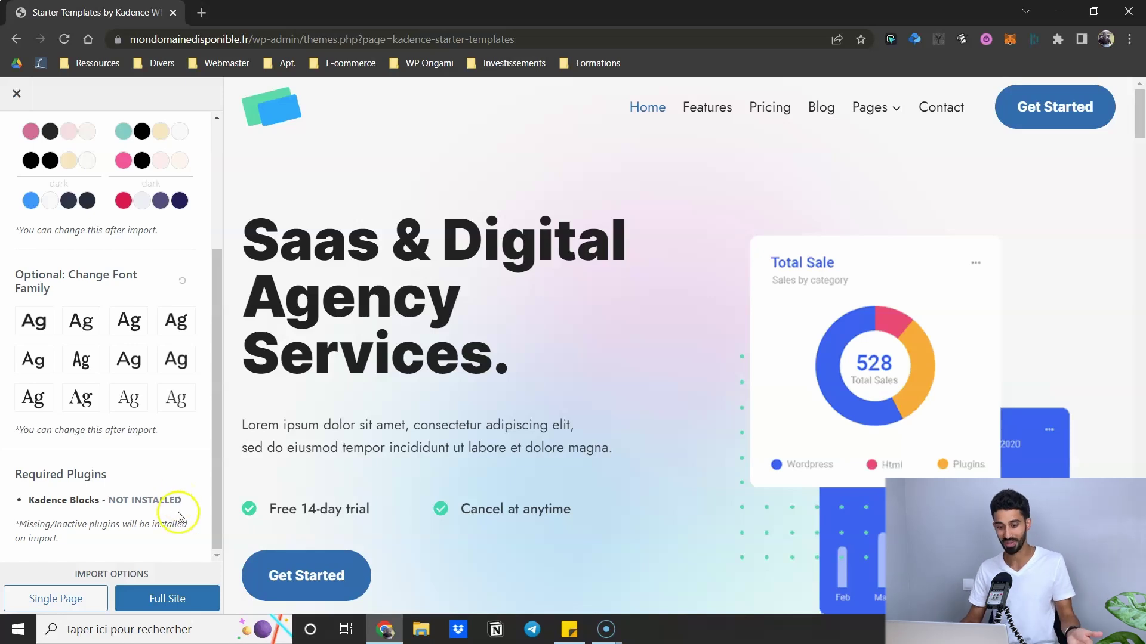
left_click_drag(181, 502, 31, 503)
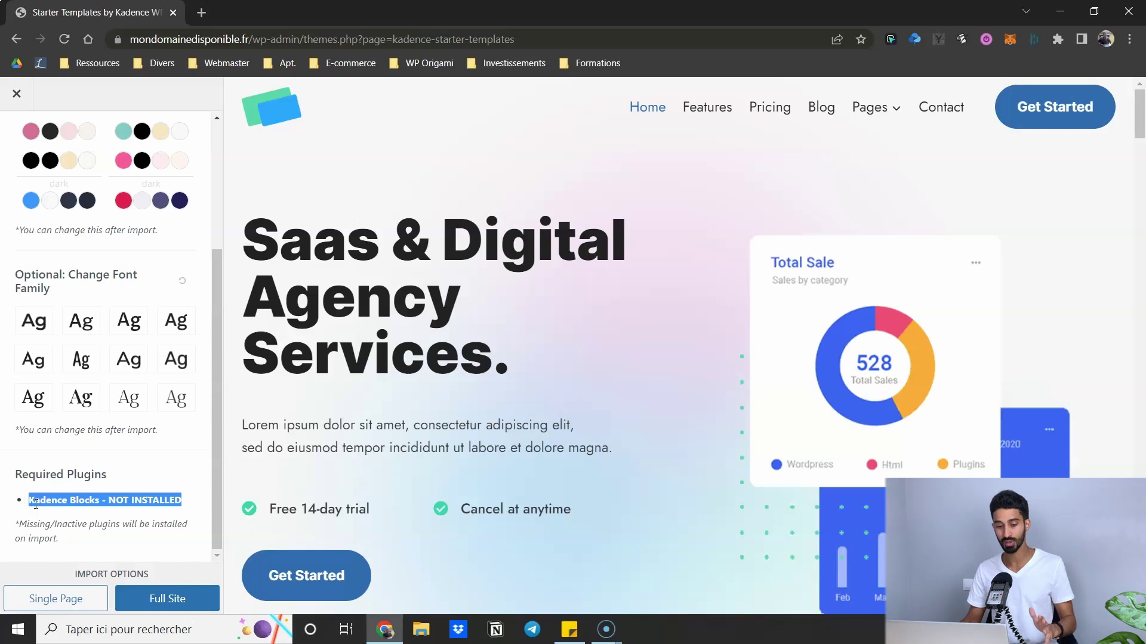
- Import Digital Services as a Full Site via 'Skip, Start Importing', then view the finished site
left_click(108, 468)
scroll(109, 467, "up", 3)
left_click(163, 602)
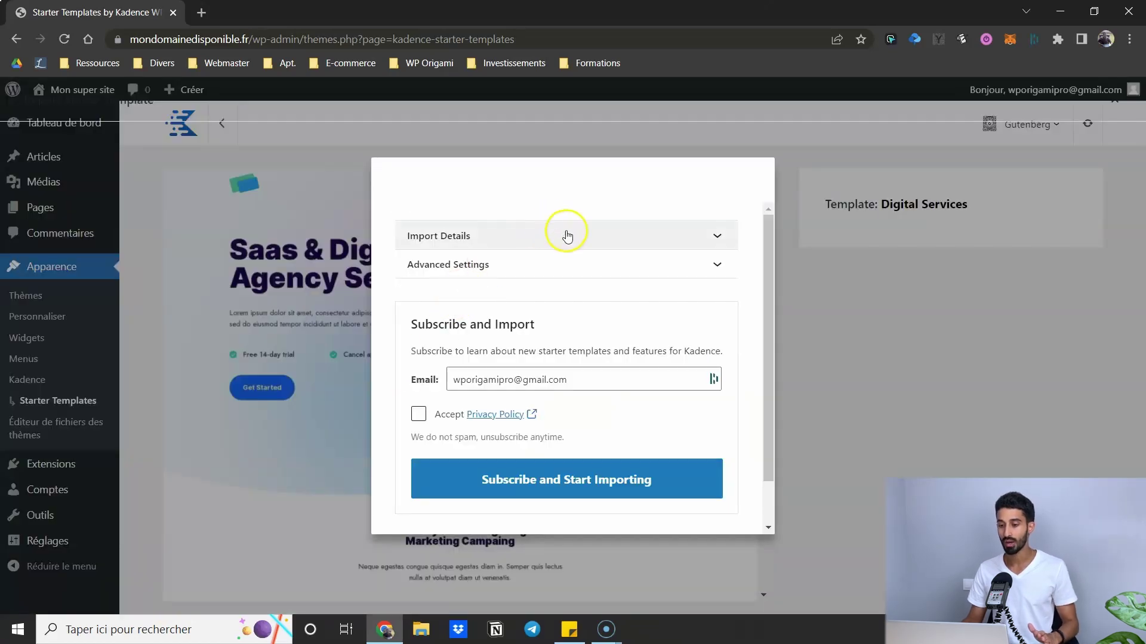
scroll(538, 294, "down", 1)
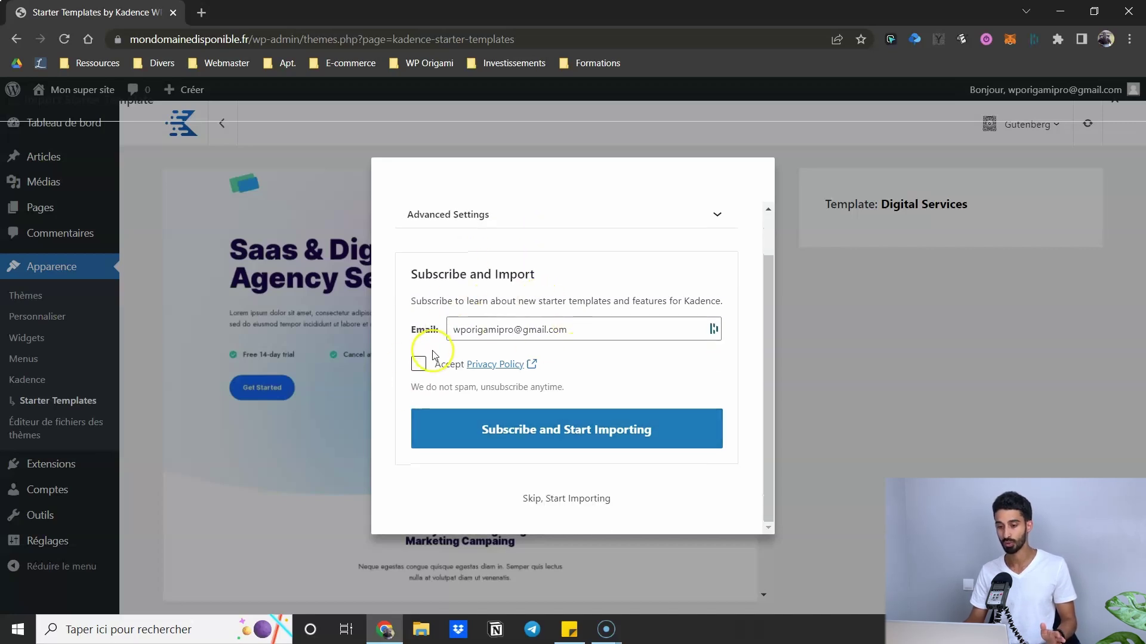
left_click_drag(425, 273, 565, 270)
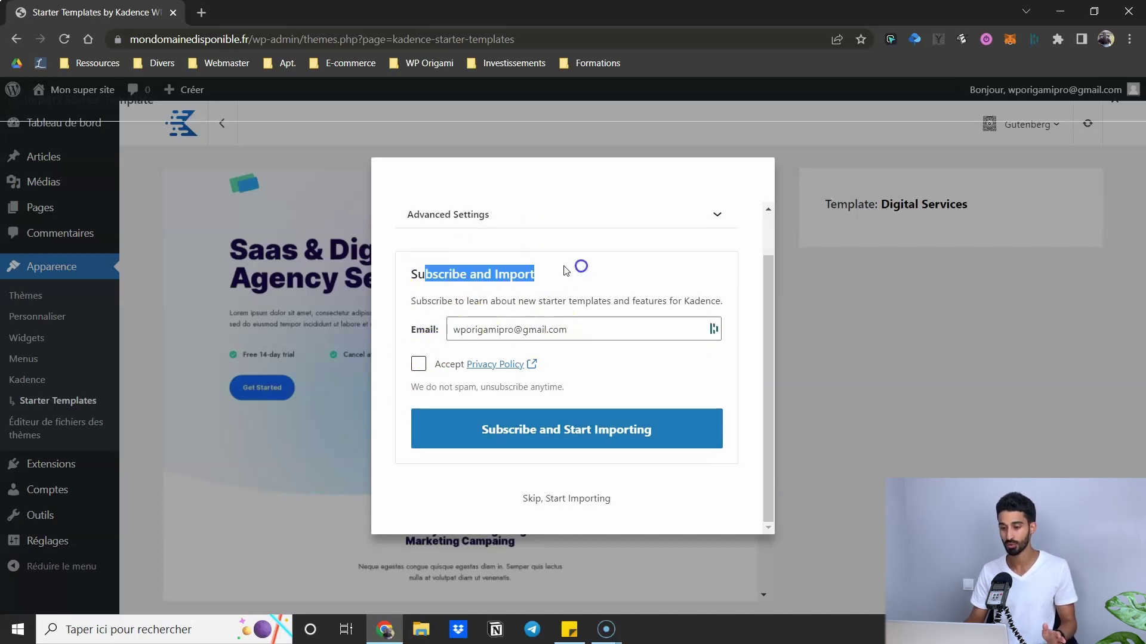
left_click(549, 270)
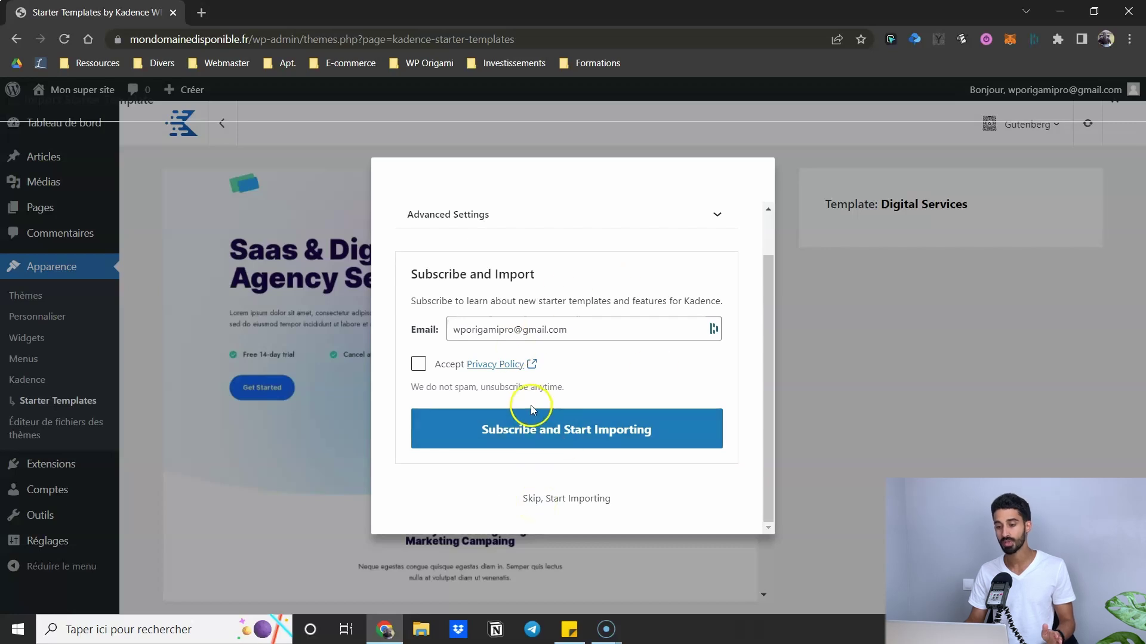
left_click(562, 504)
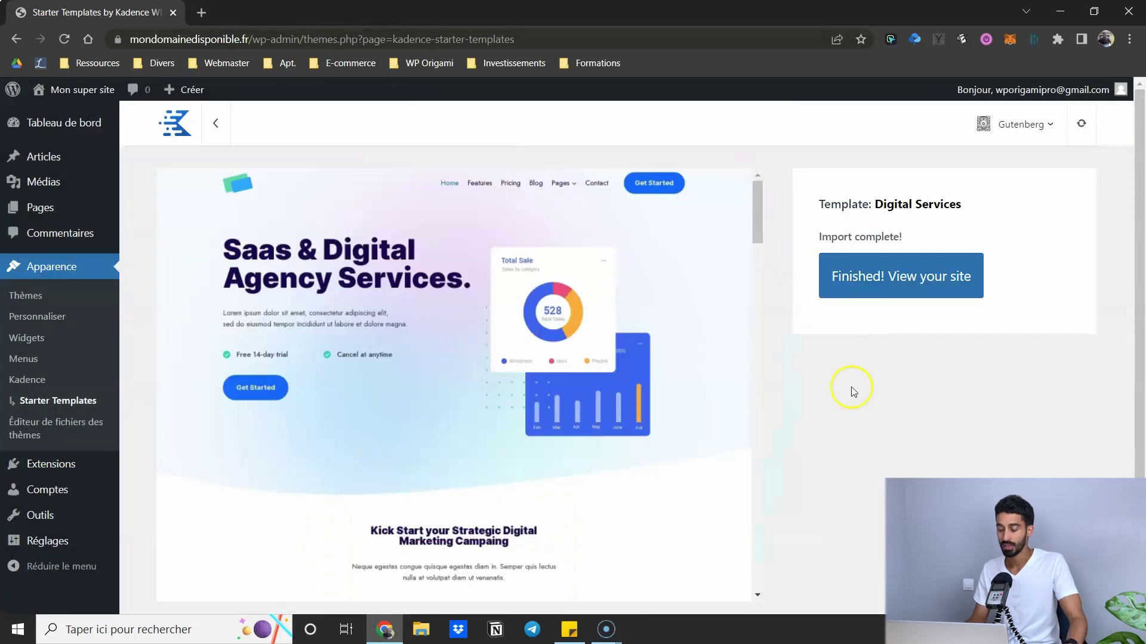
left_click(919, 280)
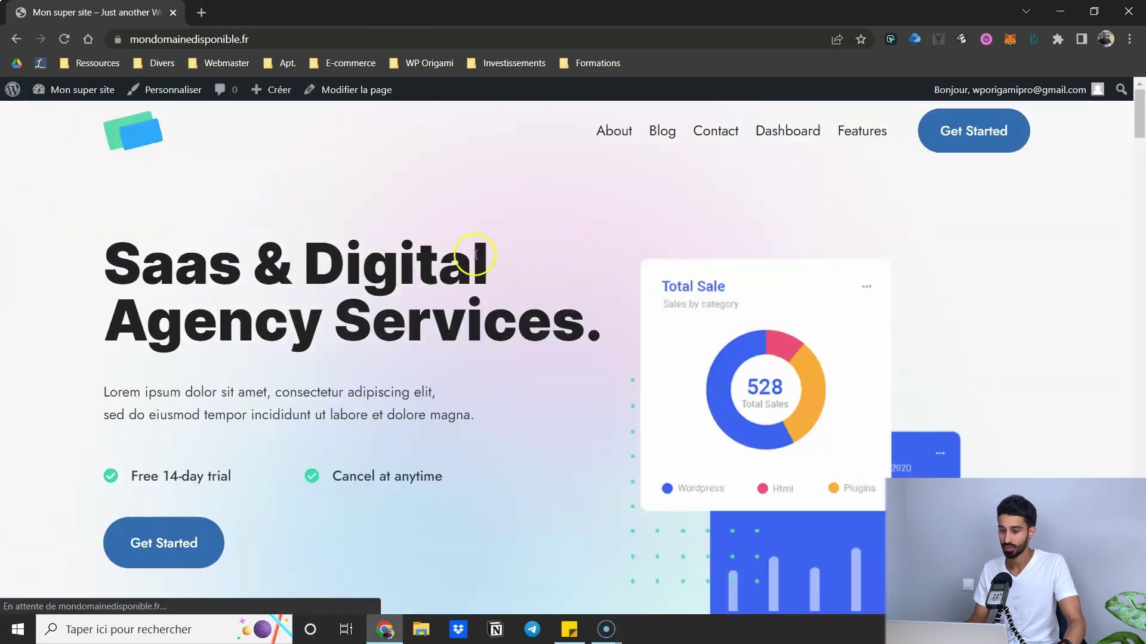
- Scroll the imported Saas & Digital Agency homepage from the hero to customer support and back up
scroll(443, 182, "down", 3)
scroll(565, 179, "down", 10)
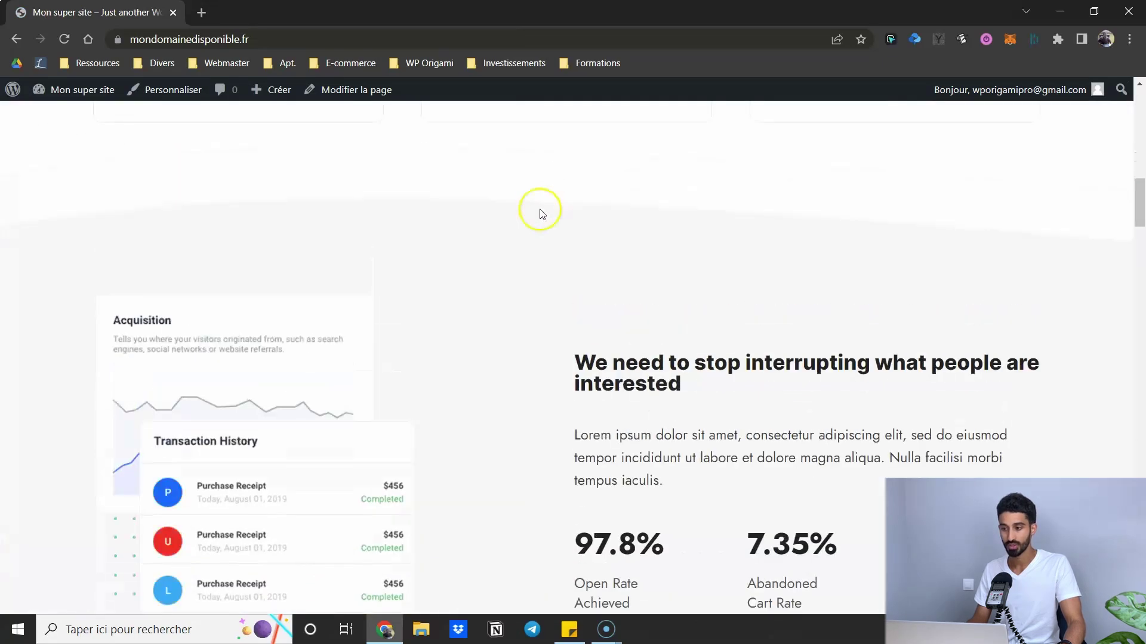
scroll(746, 218, "up", 10)
scroll(1132, 134, "up", 4)
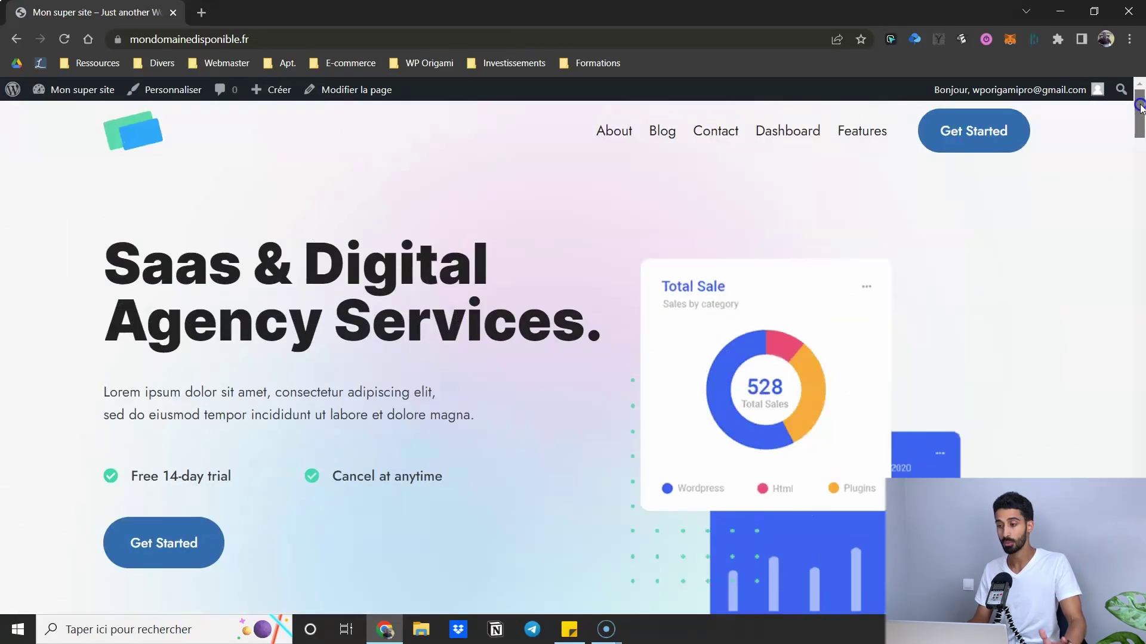
scroll(602, 293, "down", 12)
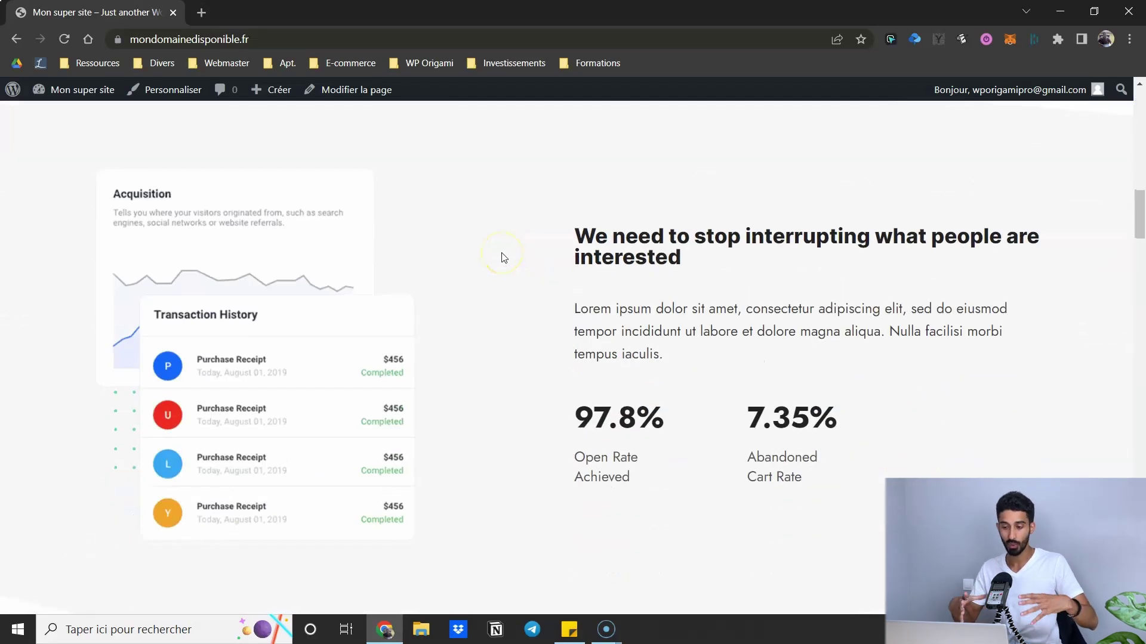
scroll(503, 258, "up", 12)
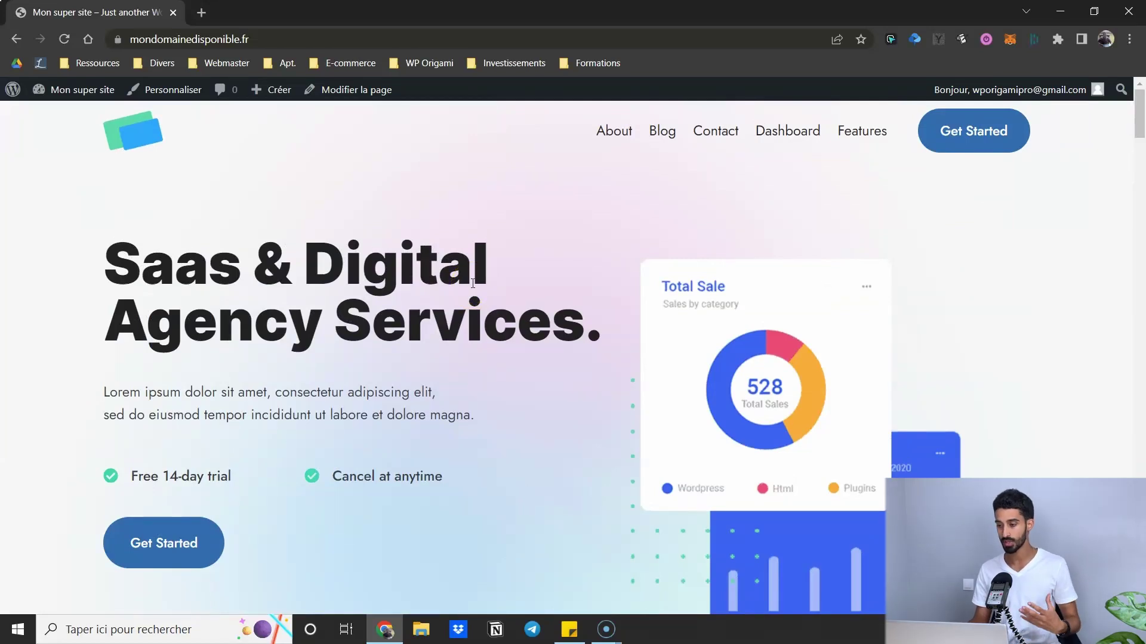
left_click_drag(1137, 109, 1104, 261)
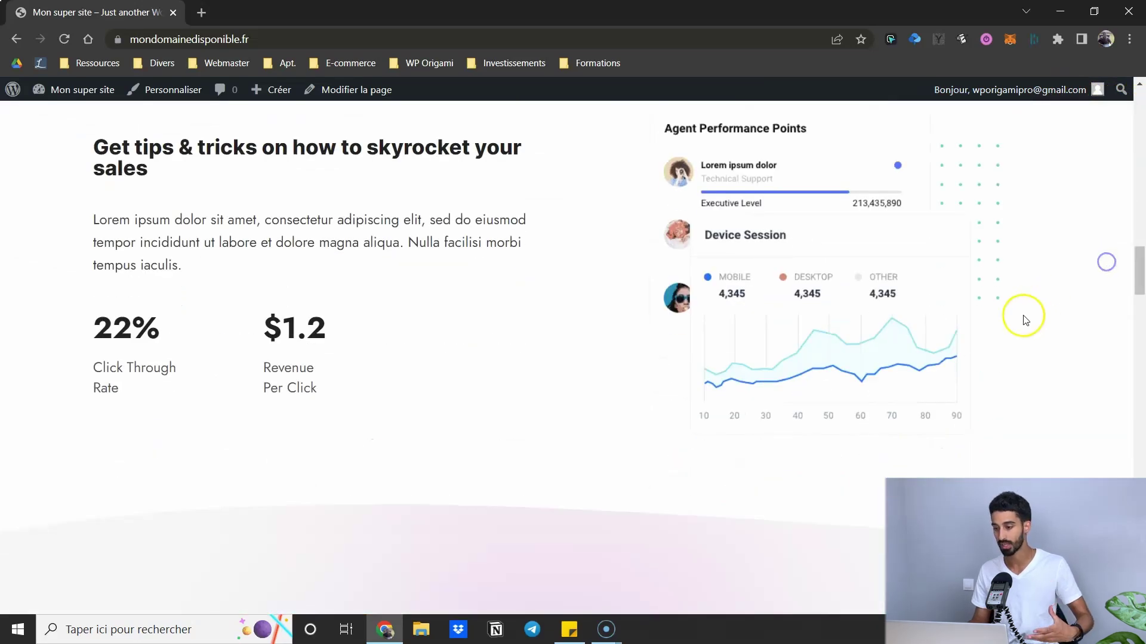
scroll(601, 346, "down", 5)
scroll(600, 346, "down", 3)
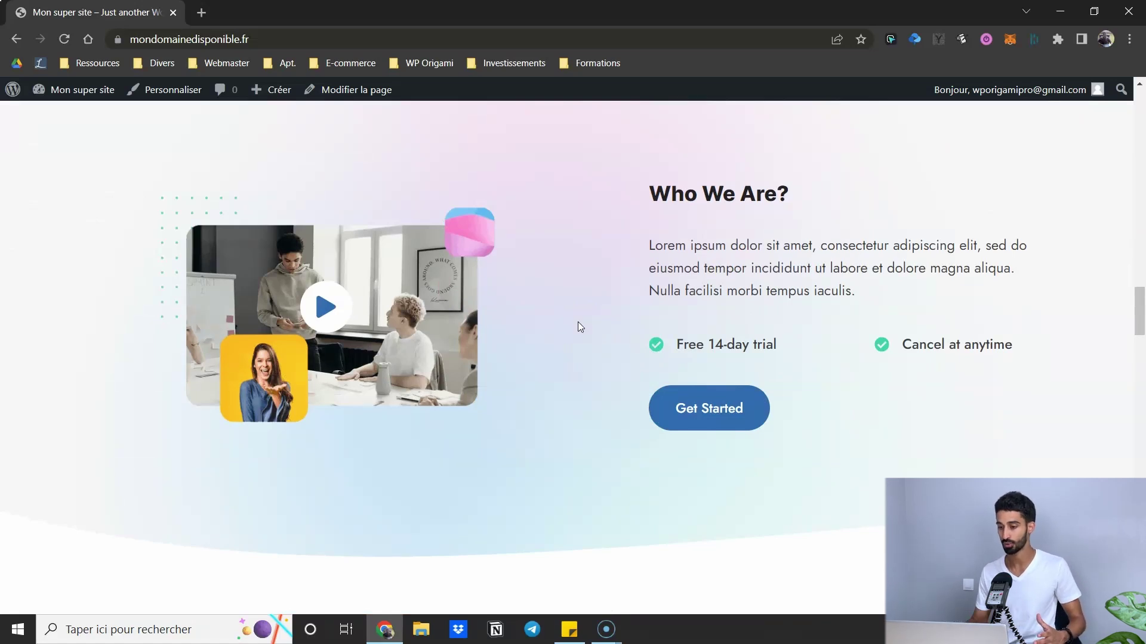
scroll(577, 327, "down", 15)
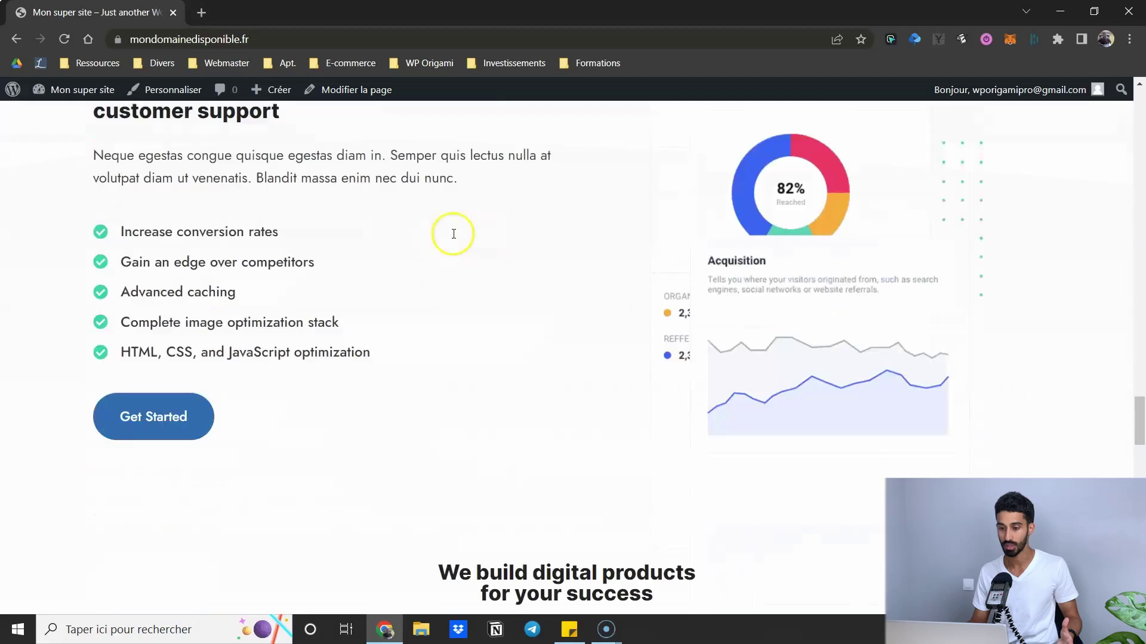
scroll(453, 234, "down", 3)
left_click_drag(1138, 453, 1114, 114)
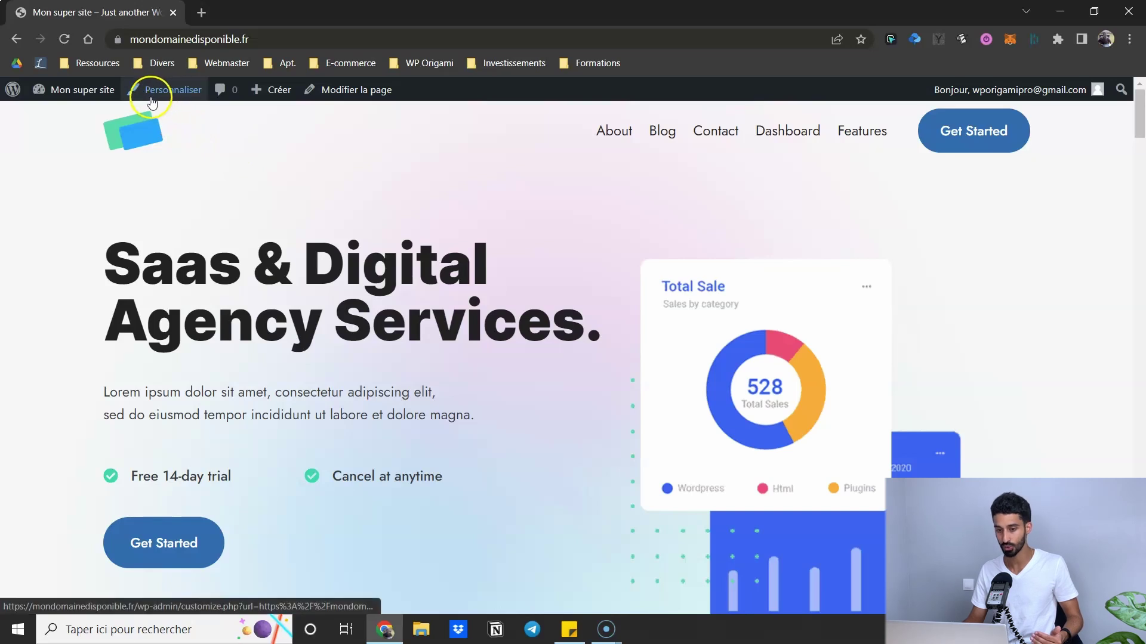
- Visit the dashboard, return to the homepage, and open the Customizer's General Kadence settings via Personnaliser
left_click(94, 98)
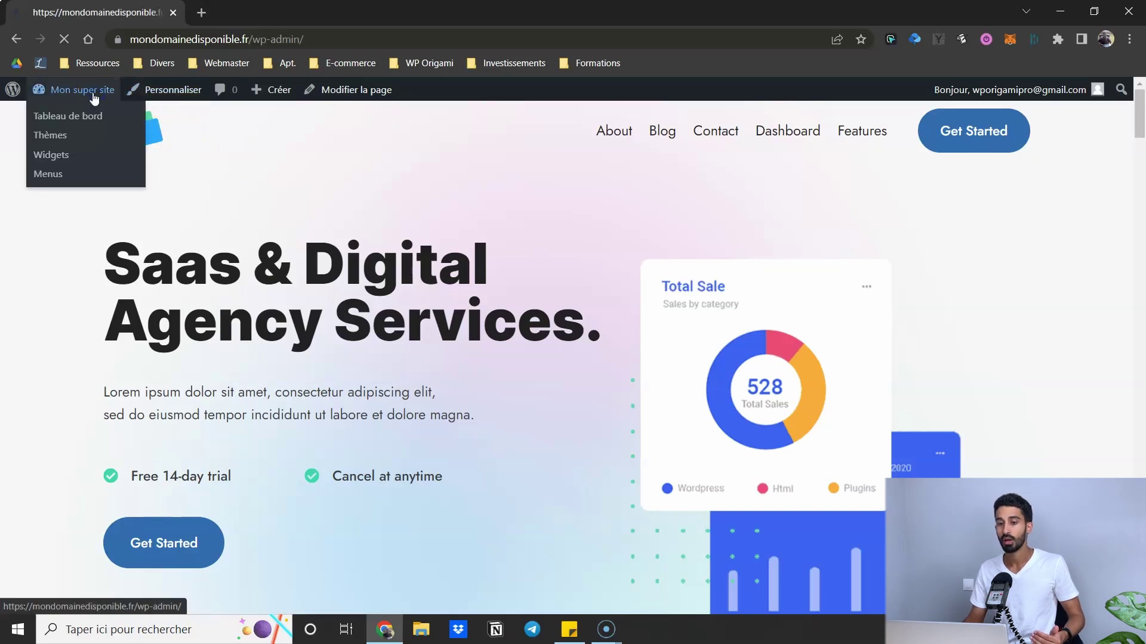
mouse_move(60, 319)
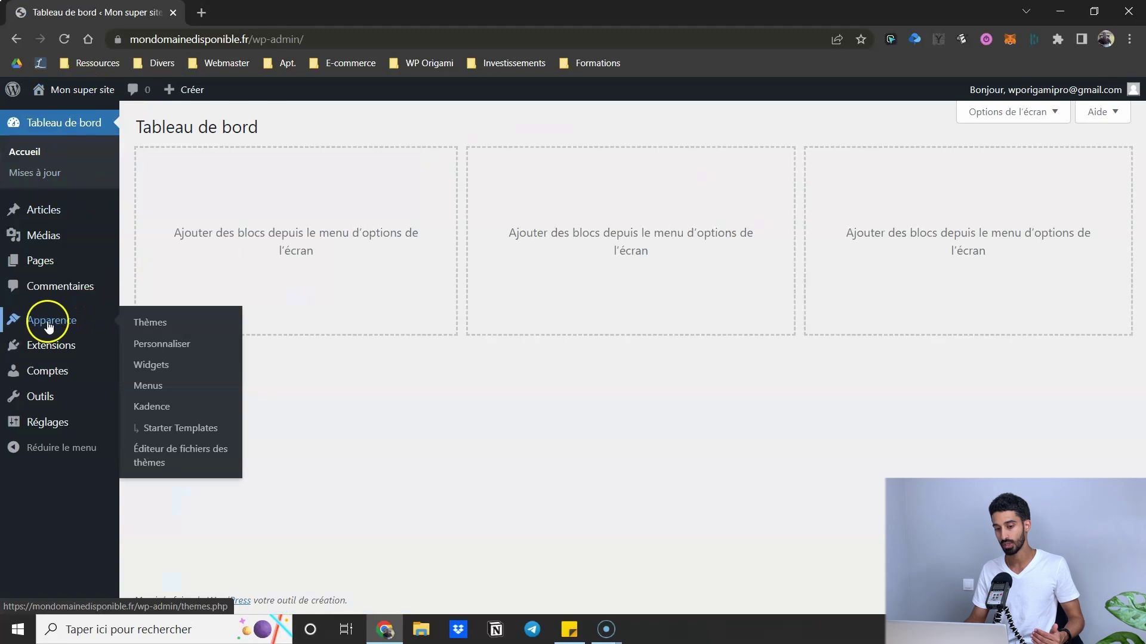
left_click(80, 98)
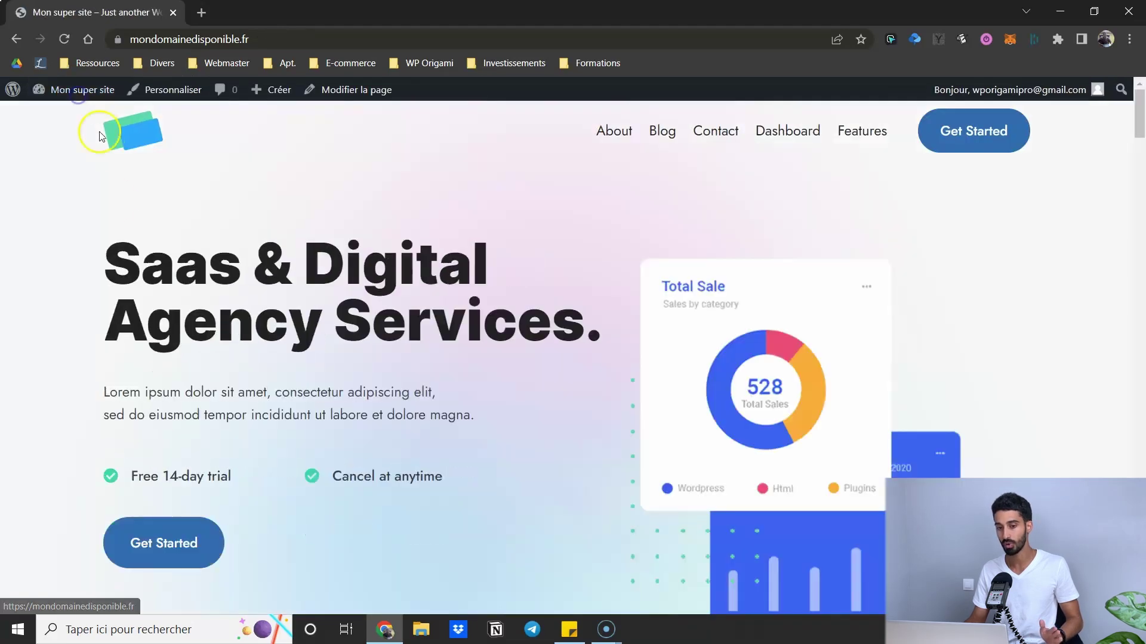
left_click(173, 95)
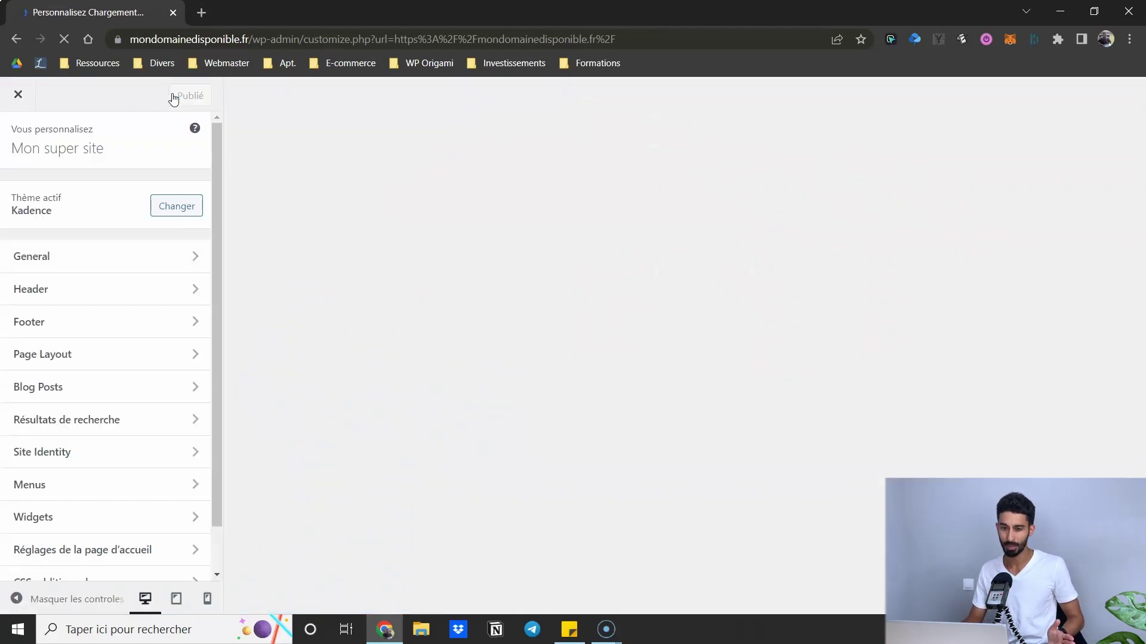
scroll(77, 250, "down", 1)
scroll(84, 253, "up", 1)
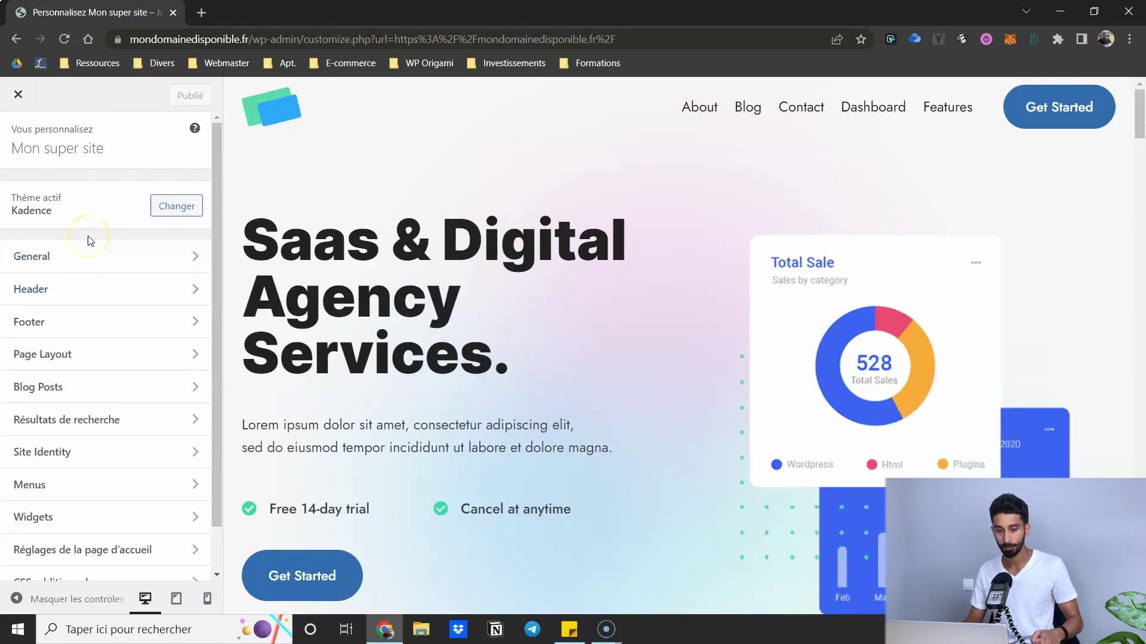
left_click(51, 257)
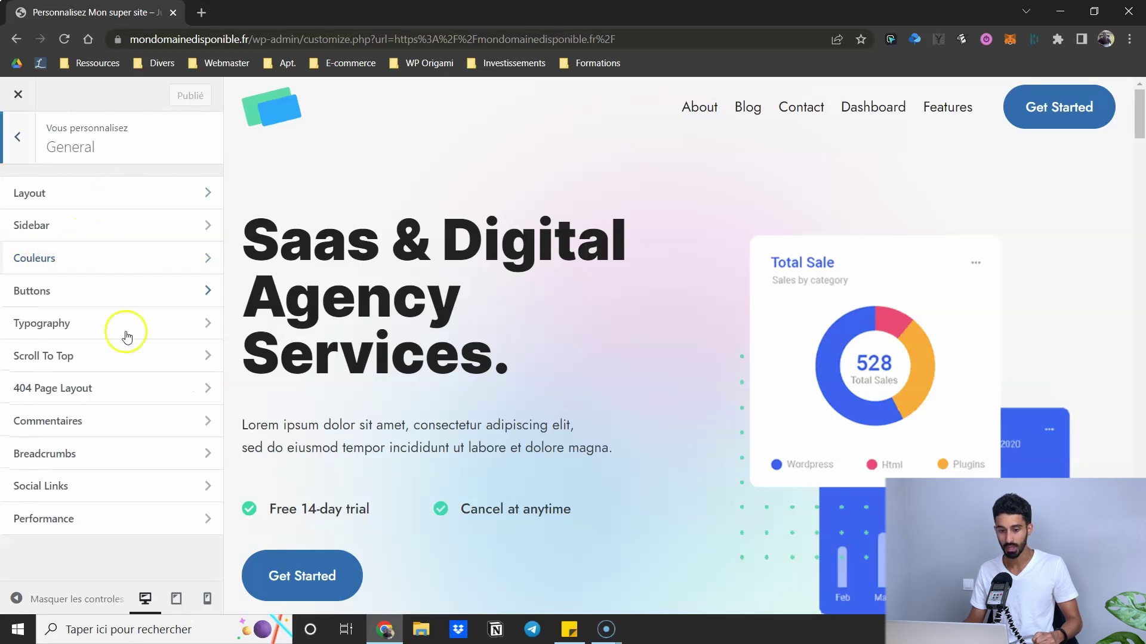
- Open the Colours settings and compare the second and third global palettes before returning to the first
left_click(78, 264)
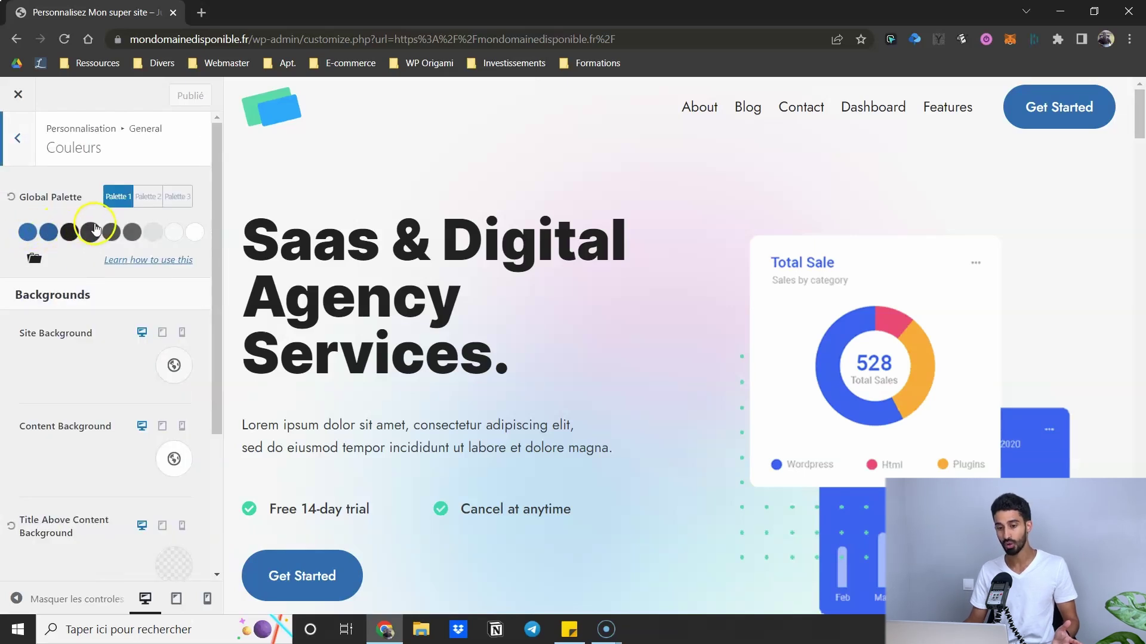
left_click(149, 199)
left_click(175, 200)
left_click(147, 200)
left_click(122, 200)
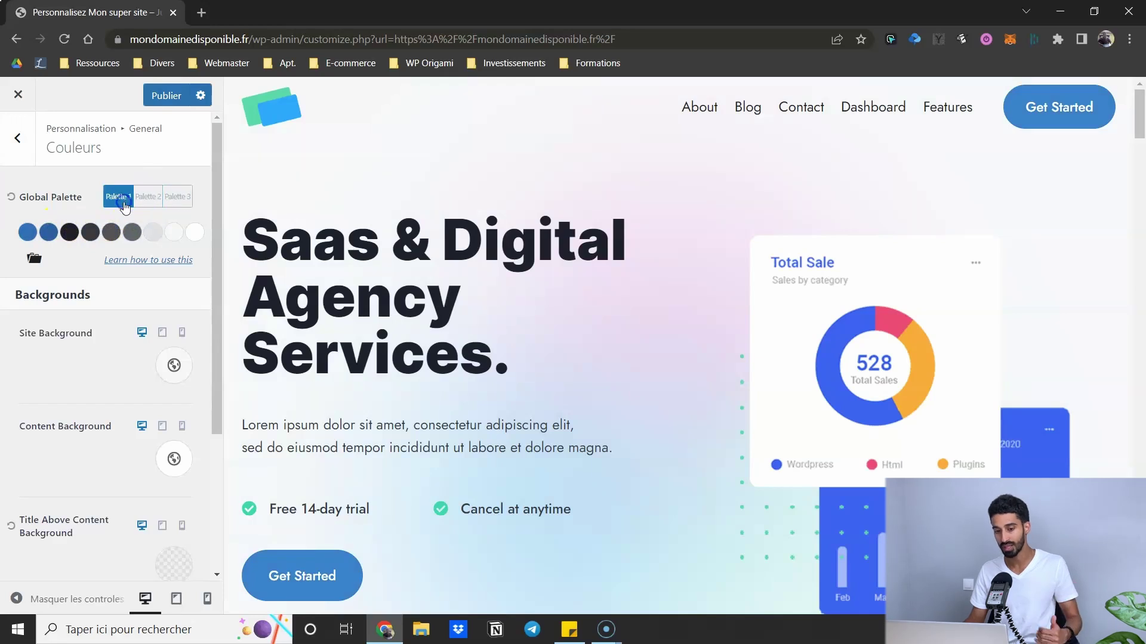
- Set palette colour 1 to magenta, then reset the Global Palette to its default blue
left_click(32, 235)
left_click(185, 392)
left_click(207, 317)
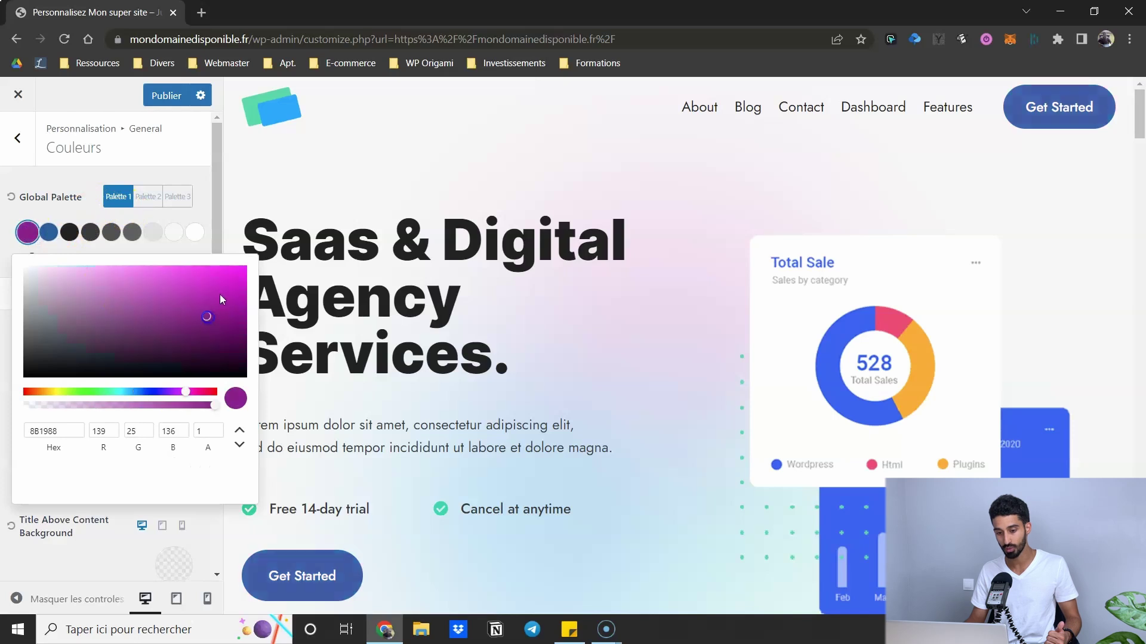
left_click(219, 284)
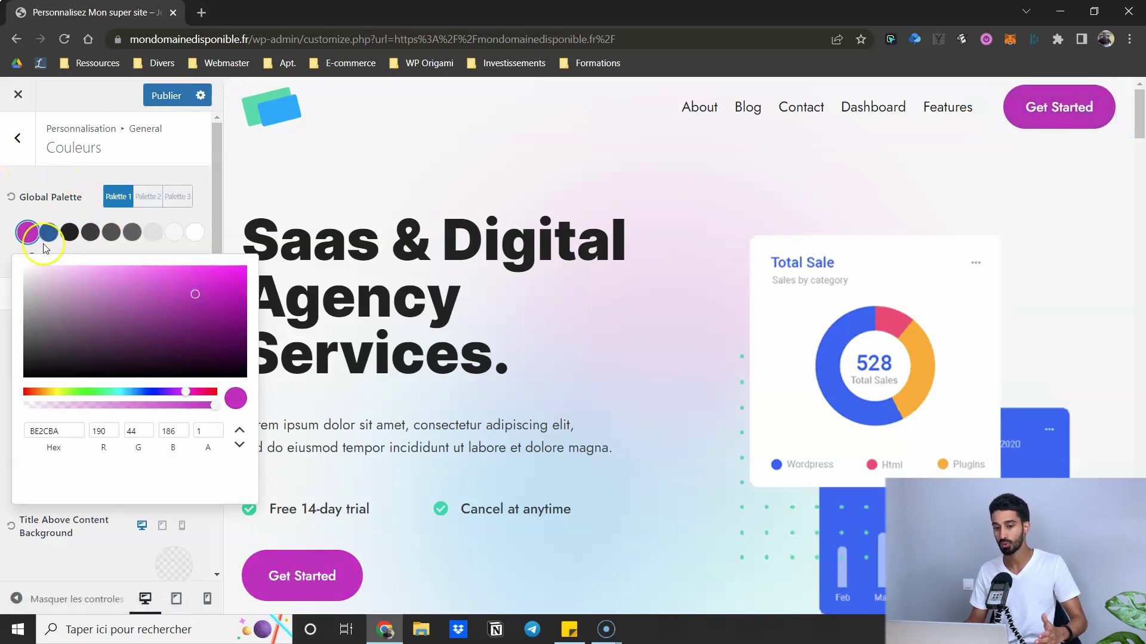
left_click(40, 182)
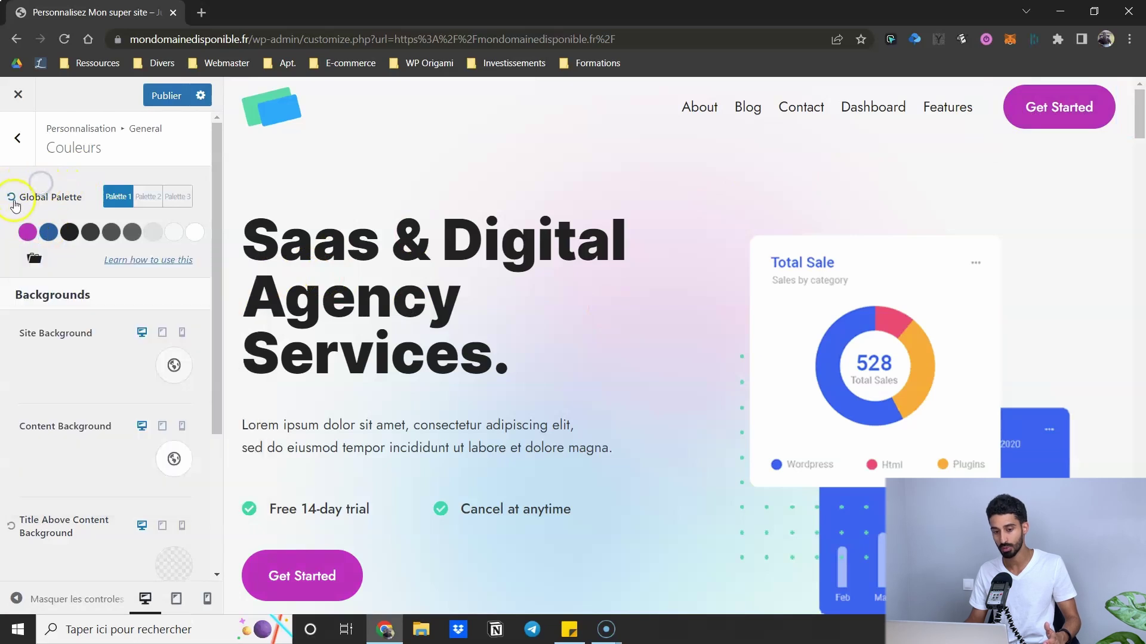
left_click(11, 199)
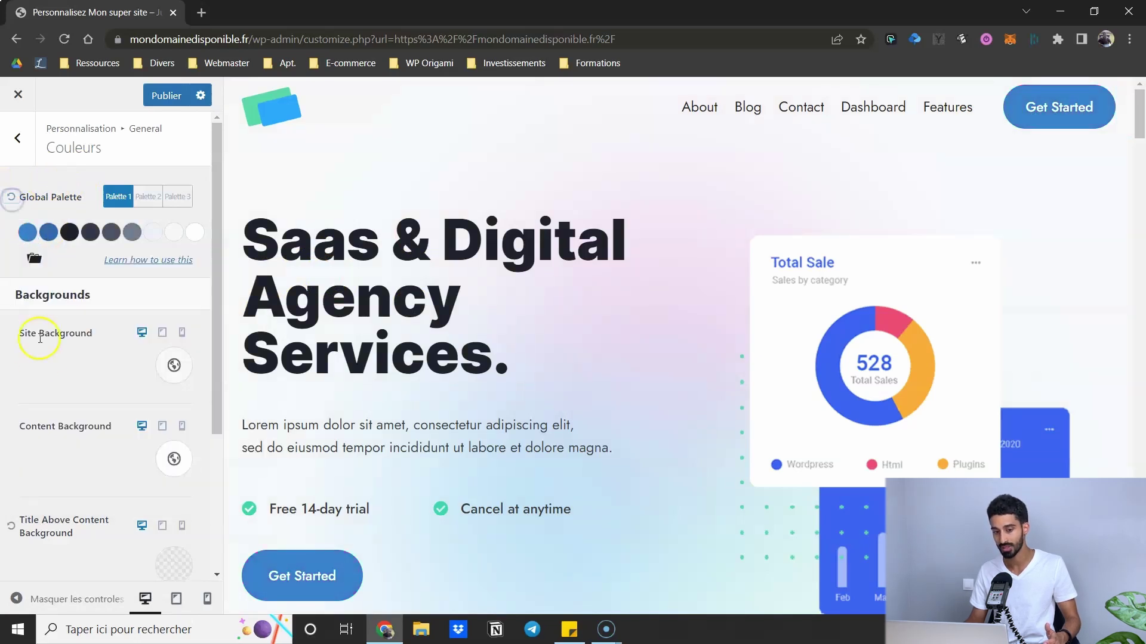
left_click(72, 190)
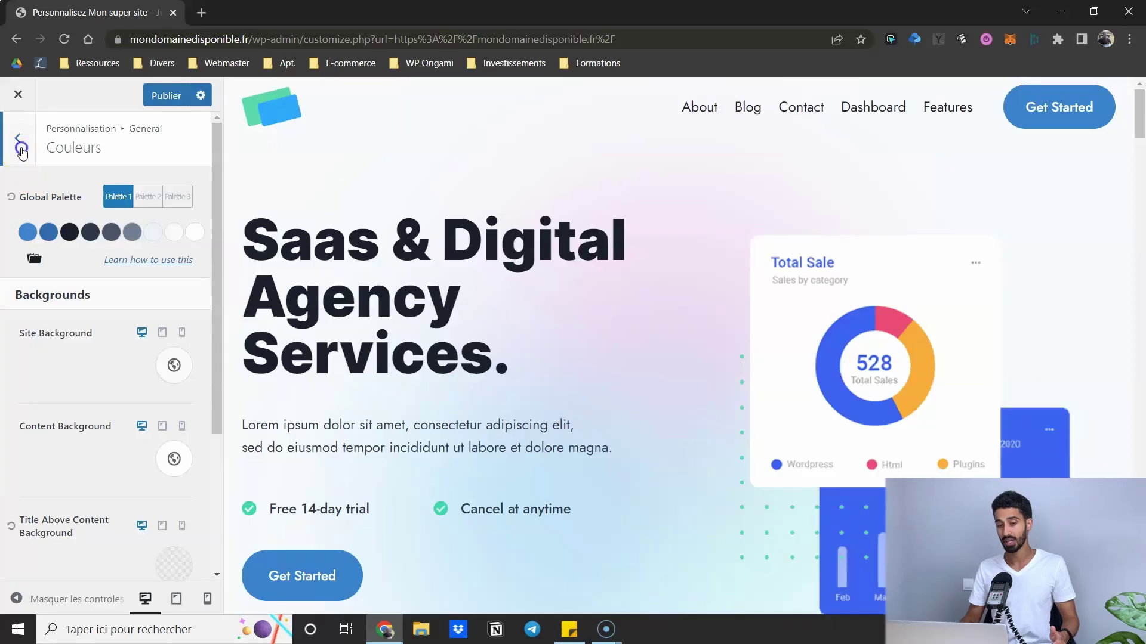
- Go back from Couleurs to the General list of Customizer sections
left_click(21, 151)
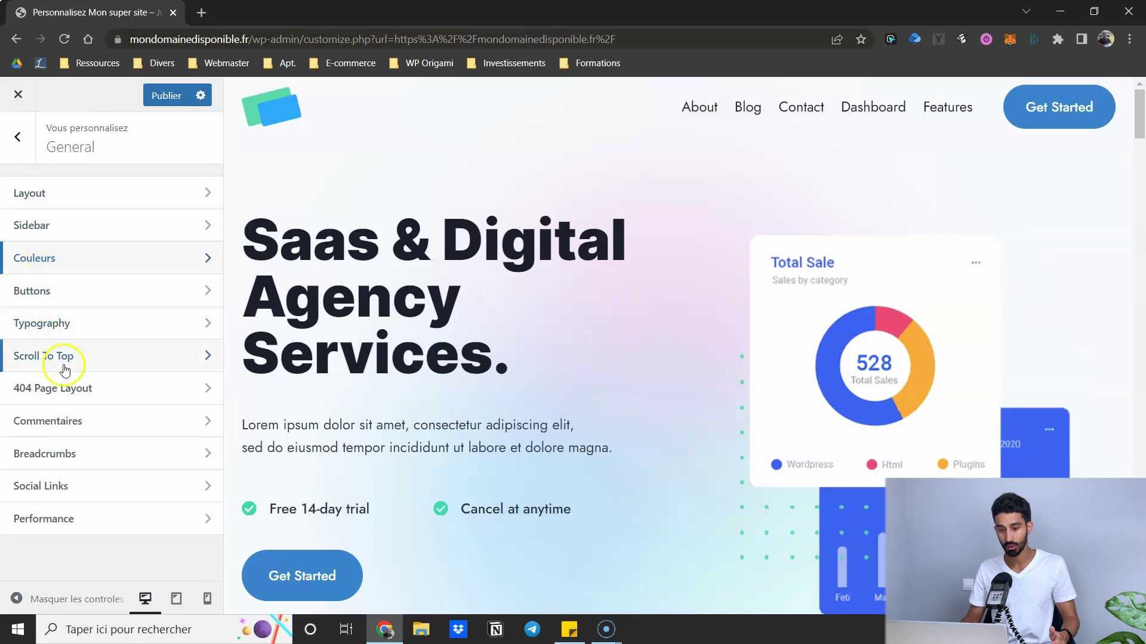
- Open the Typography settings showing Jost as base font and Inter for headings
left_click(64, 328)
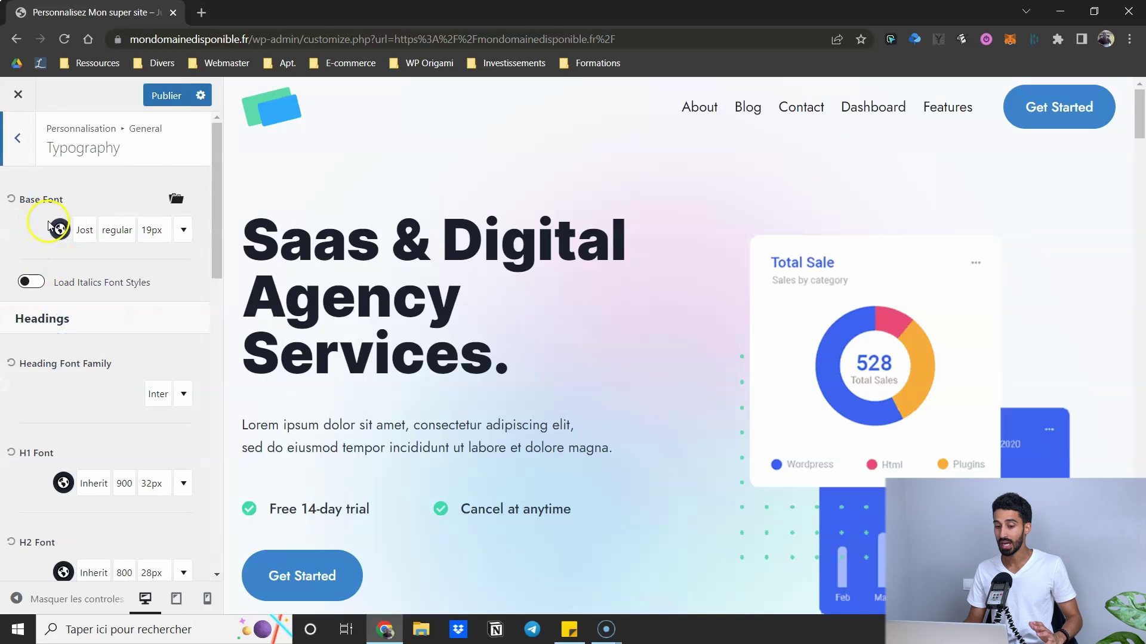
scroll(102, 281, "down", 5)
scroll(72, 299, "up", 5)
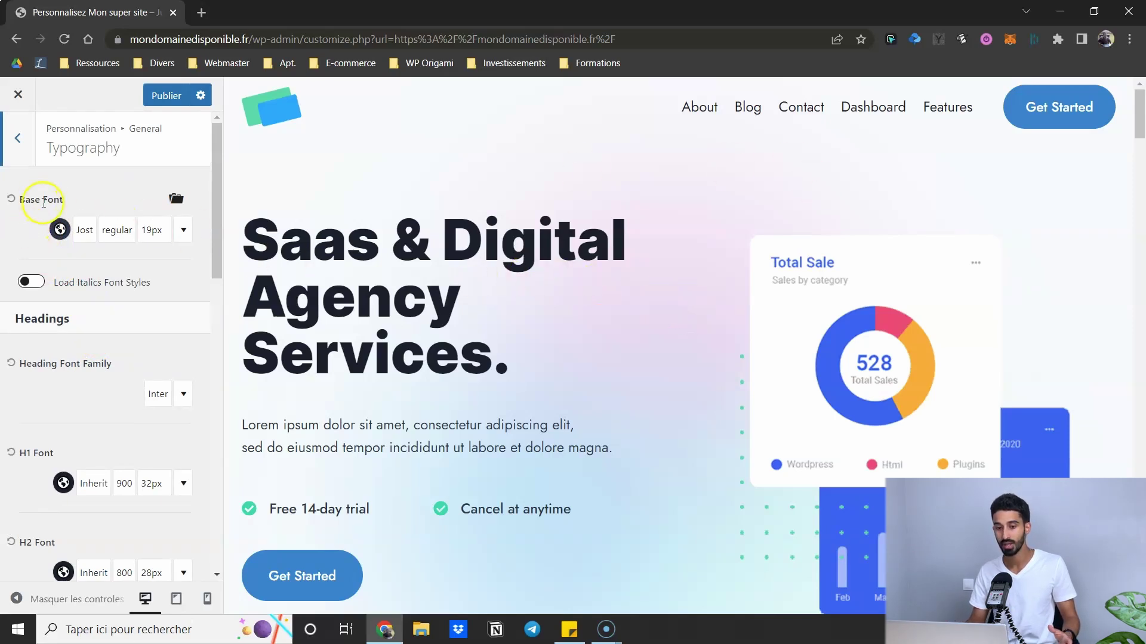
- Inspect the Jost base font's Font, Style and Size options, trying then clearing uppercase
left_click(83, 232)
scroll(230, 394, "up", 3)
scroll(230, 393, "up", 5)
left_click_drag(358, 402, 340, 448)
left_click(227, 273)
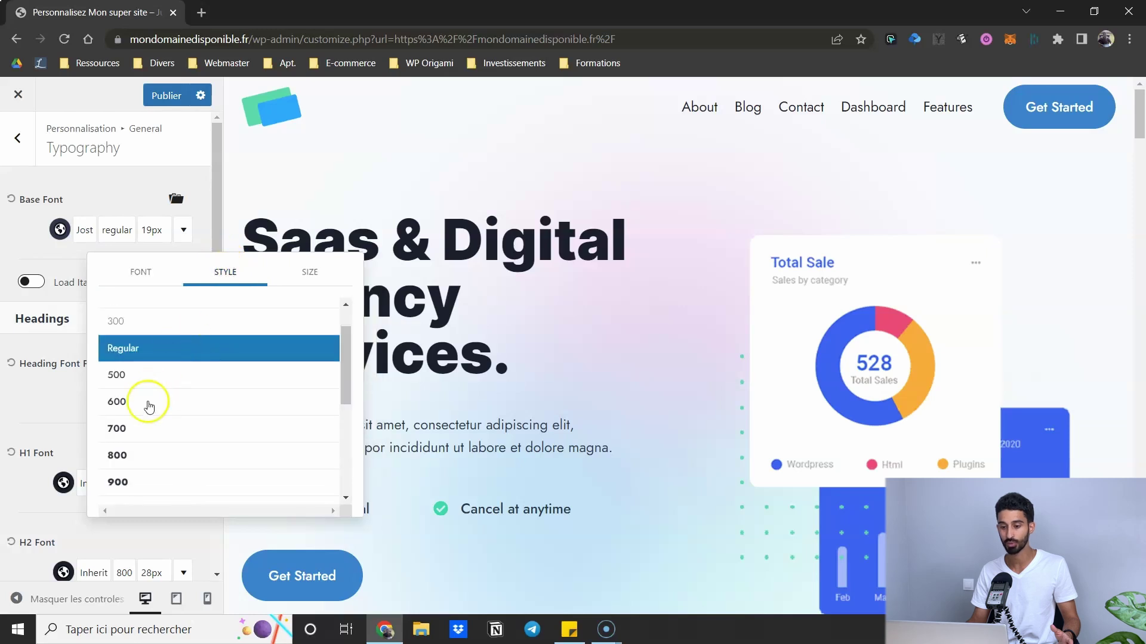
scroll(148, 406, "down", 2)
scroll(141, 371, "up", 3)
left_click(310, 276)
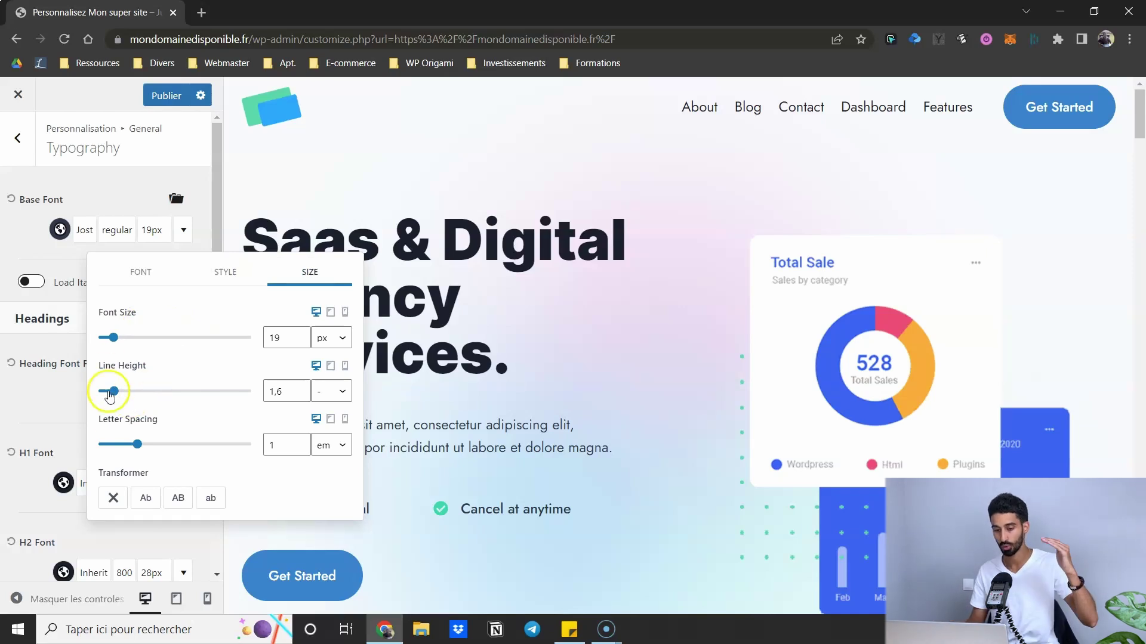
left_click(176, 505)
left_click(136, 210)
left_click(31, 234)
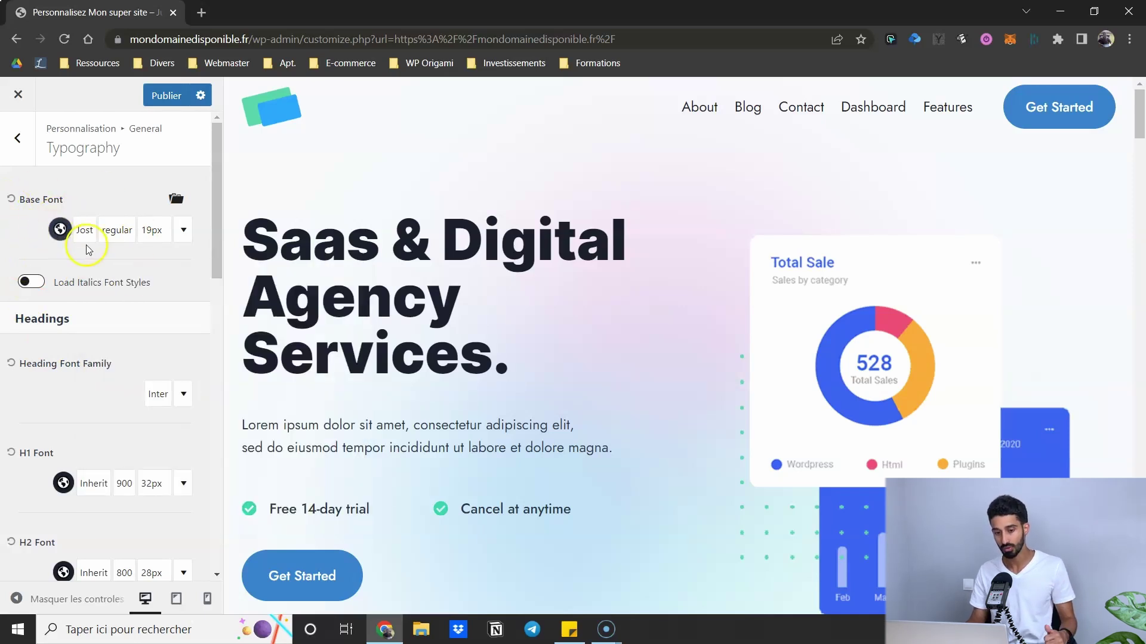
scroll(83, 325, "down", 1)
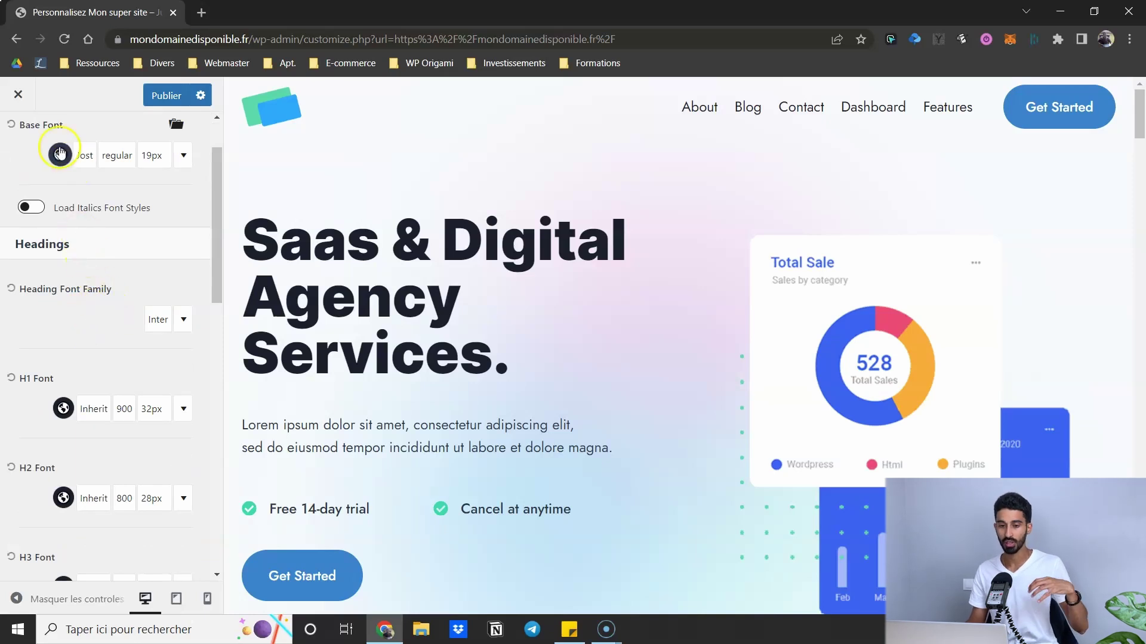
scroll(66, 167, "up", 1)
scroll(57, 255, "down", 1)
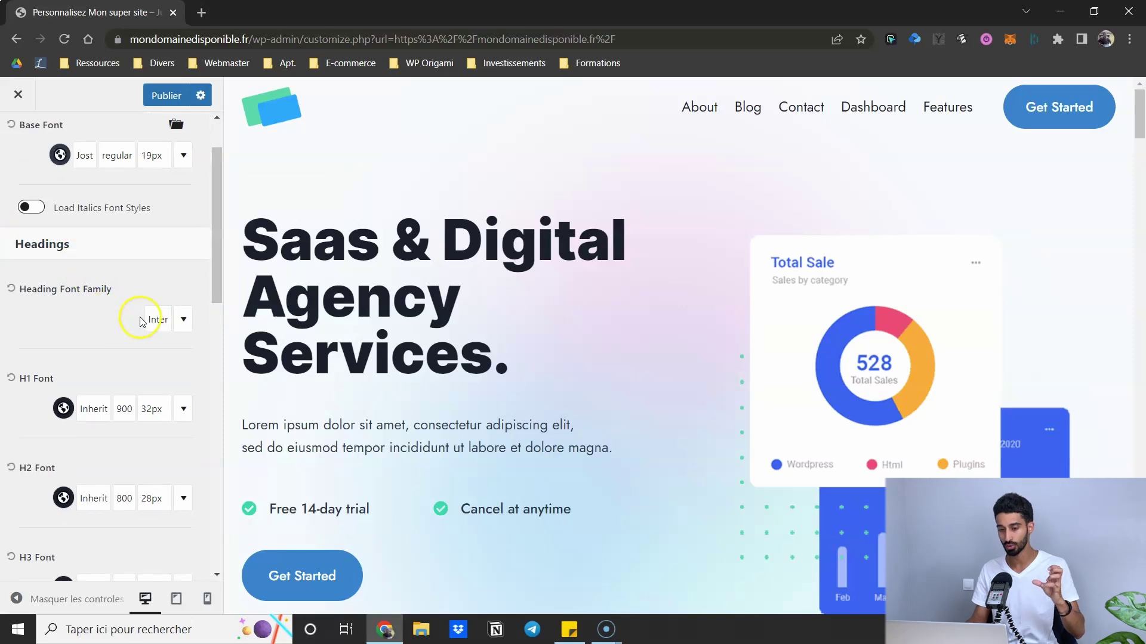
scroll(129, 316, "down", 1)
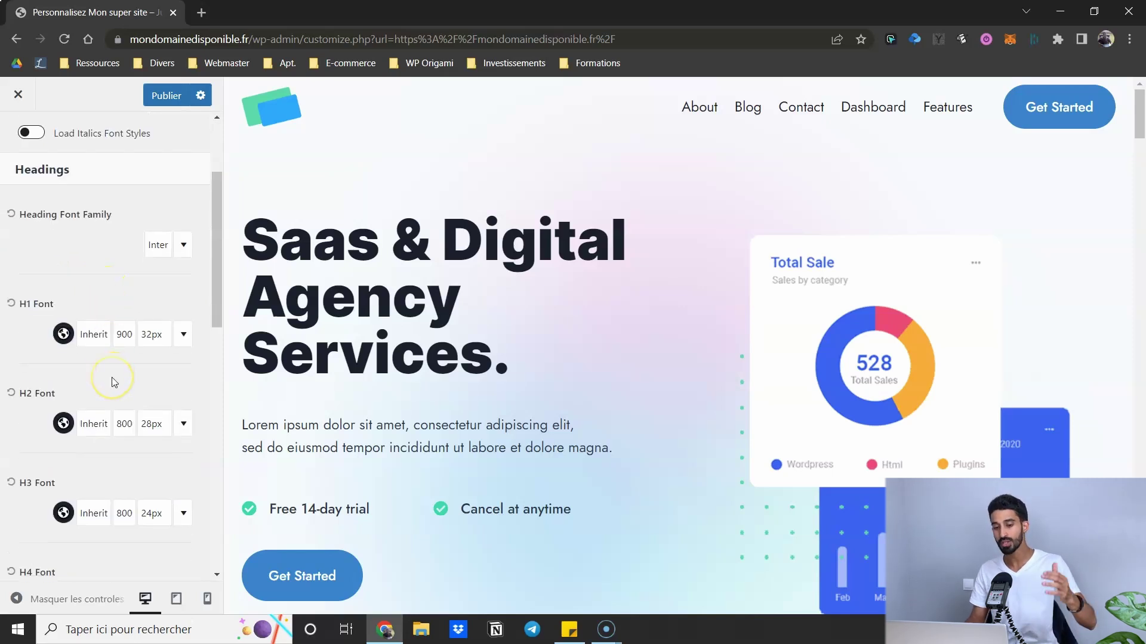
scroll(101, 391, "down", 1)
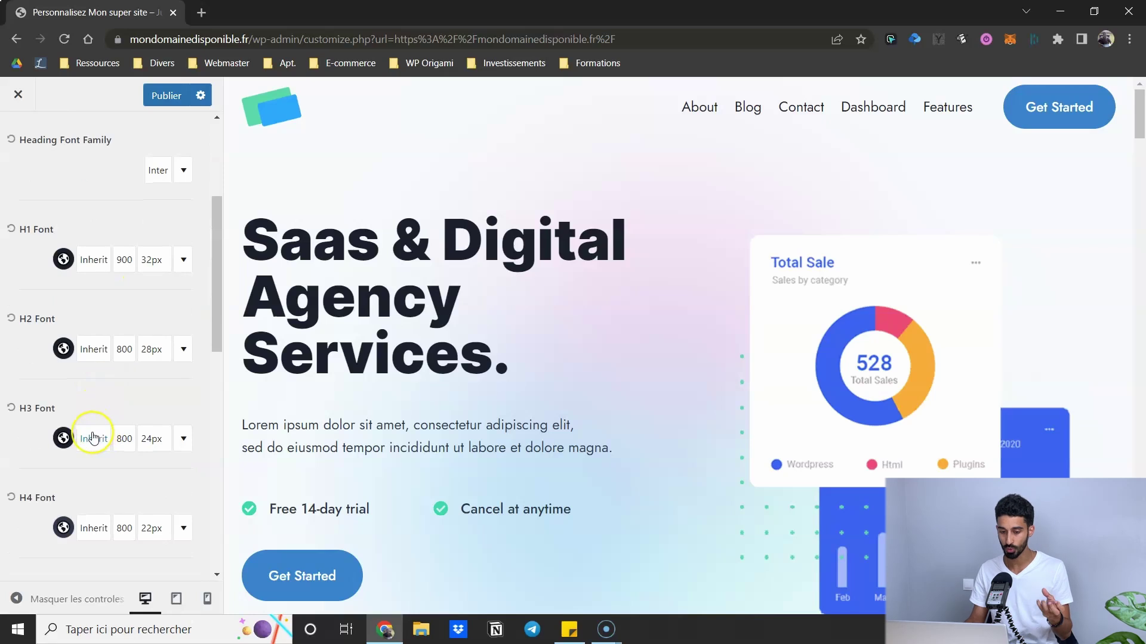
scroll(59, 243, "up", 2)
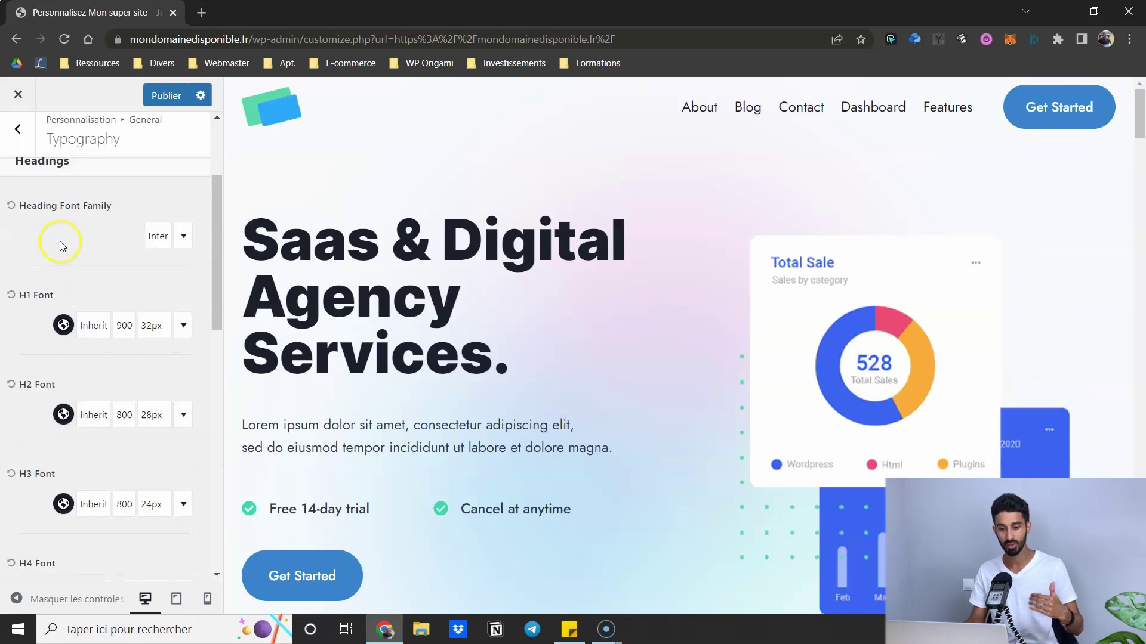
scroll(119, 326, "up", 1)
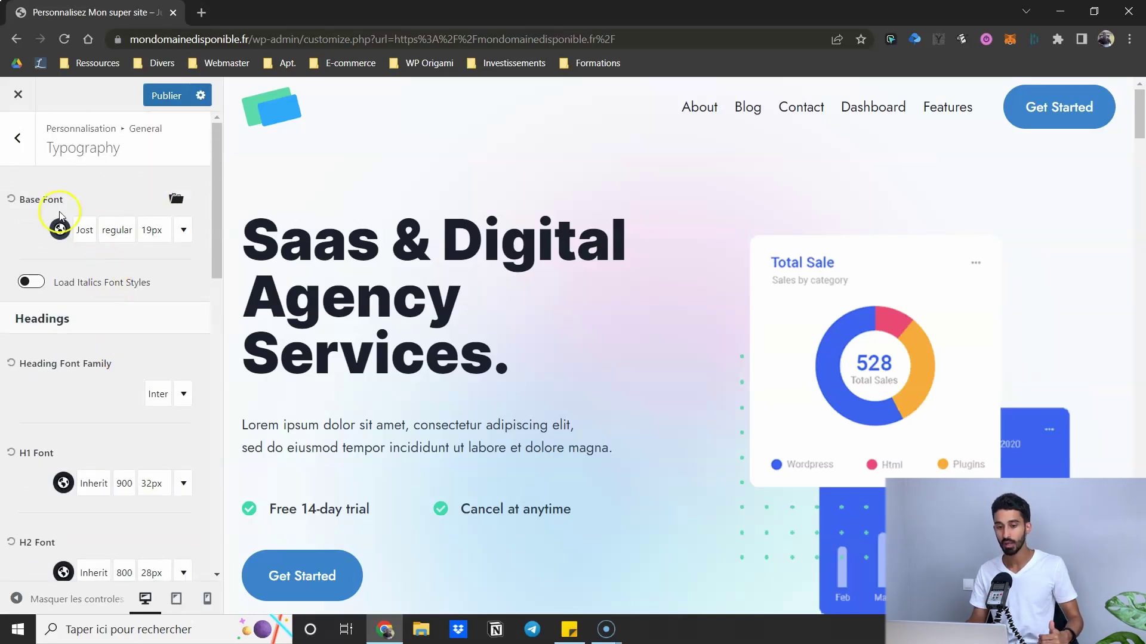
scroll(122, 356, "down", 3)
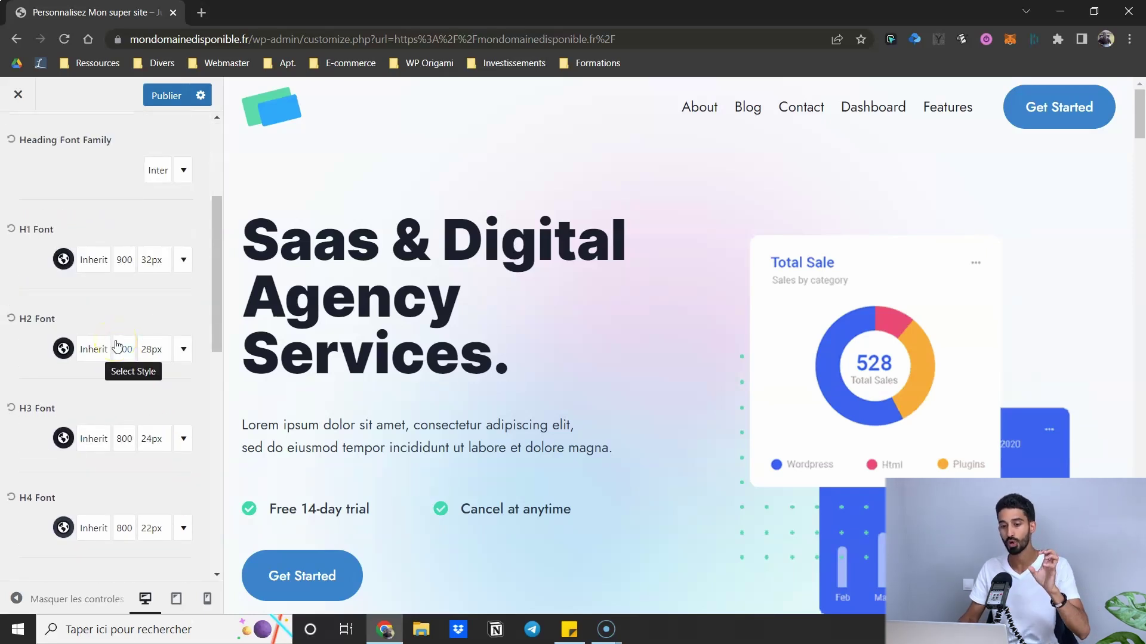
left_click(73, 290)
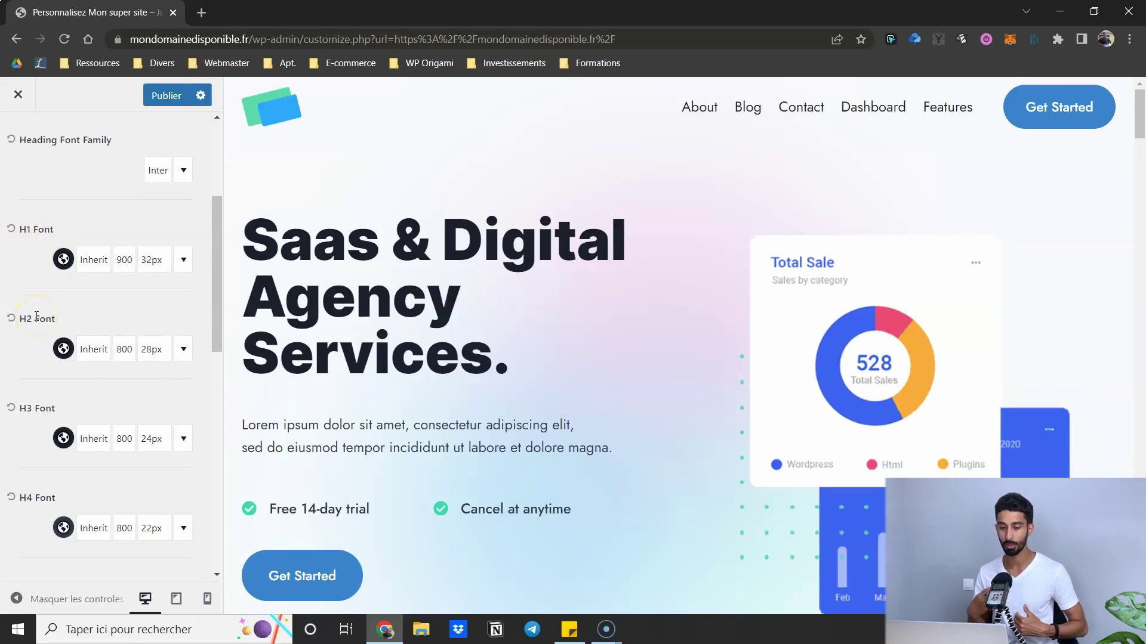
scroll(40, 346, "down", 1)
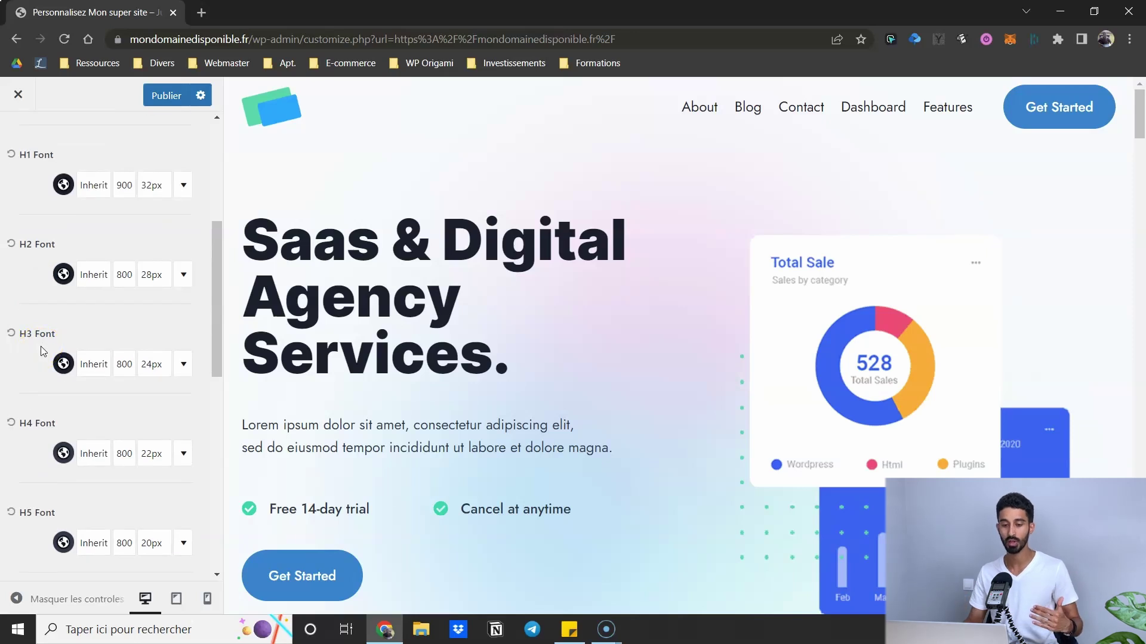
scroll(41, 347, "down", 2)
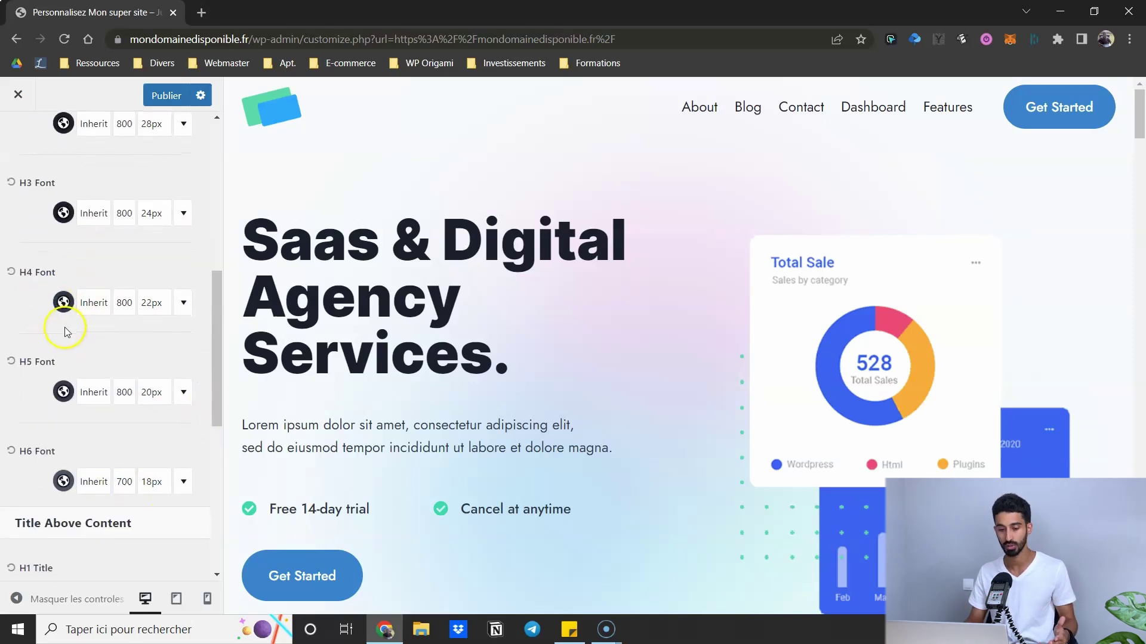
scroll(62, 311, "down", 4)
scroll(66, 298, "up", 6)
scroll(69, 289, "up", 4)
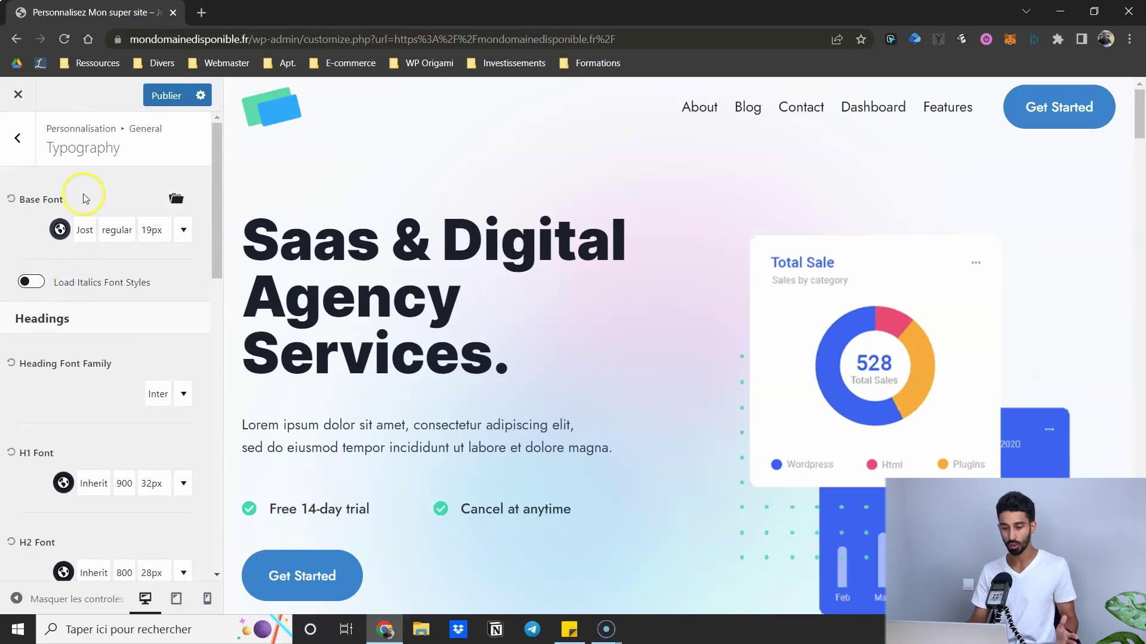
left_click(90, 237)
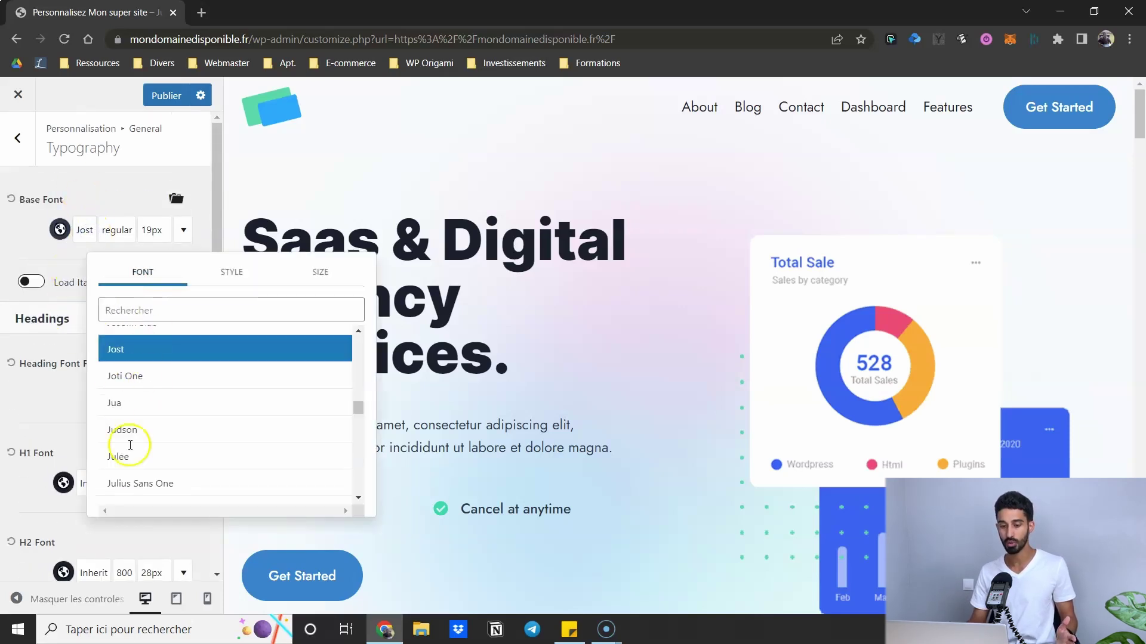
left_click(28, 243)
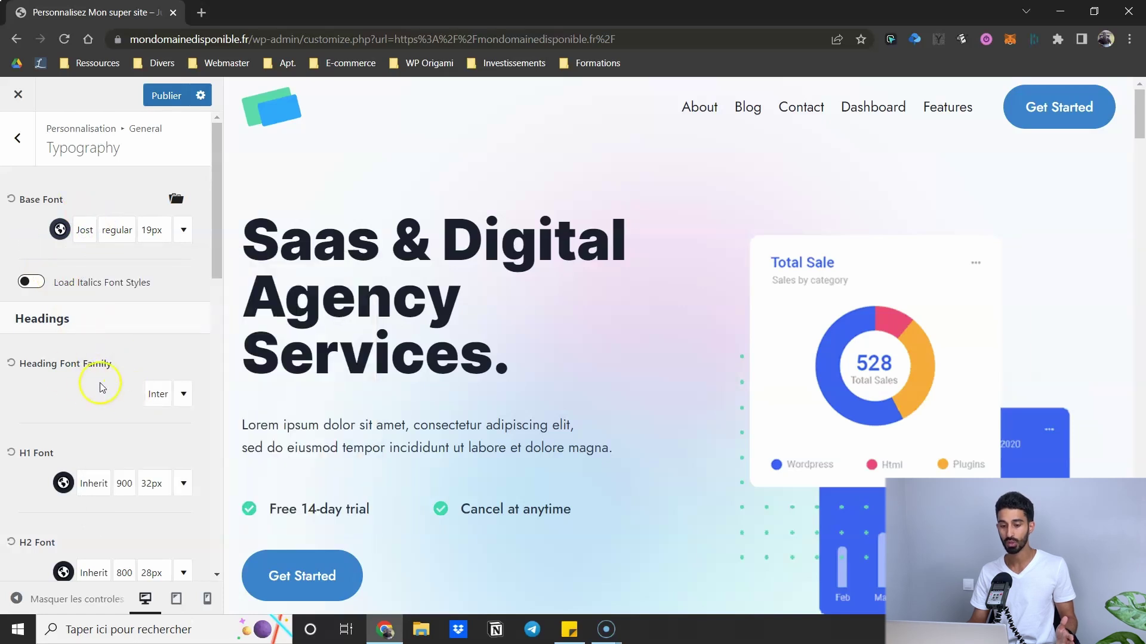
left_click(154, 396)
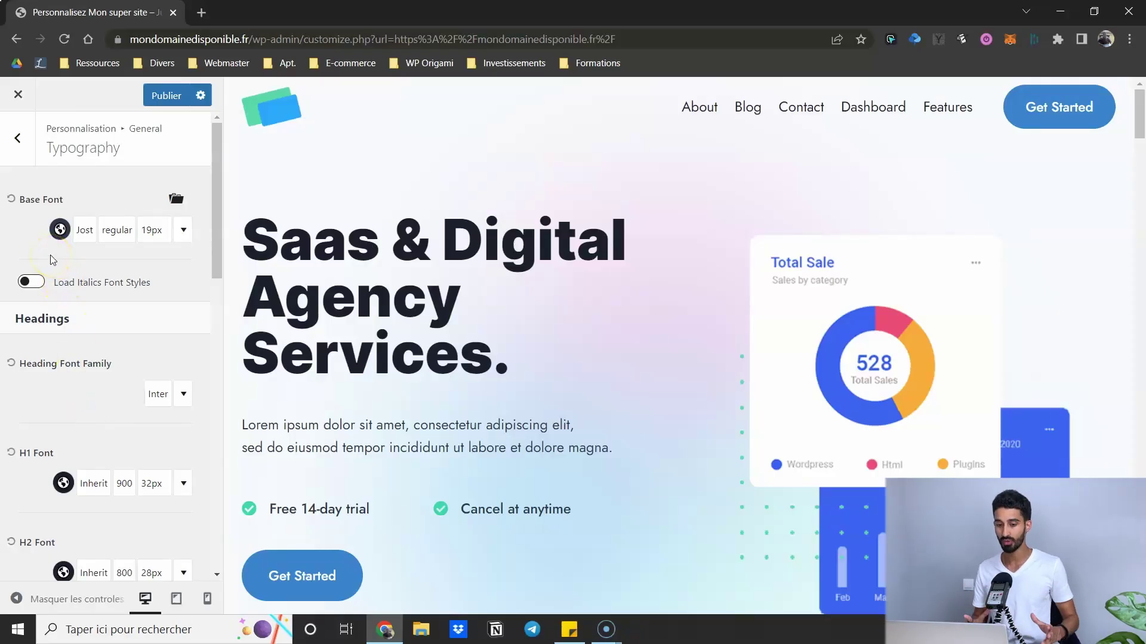
- Publish the Customizer changes, then review the Buttons Border Radius and Padding settings
left_click(17, 138)
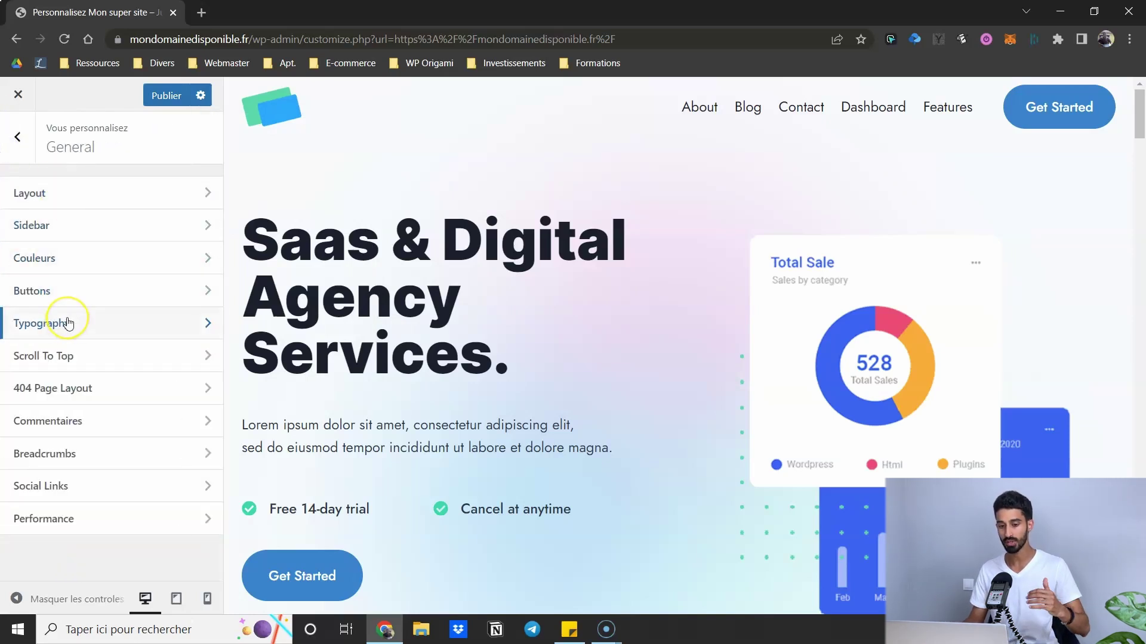
left_click(167, 104)
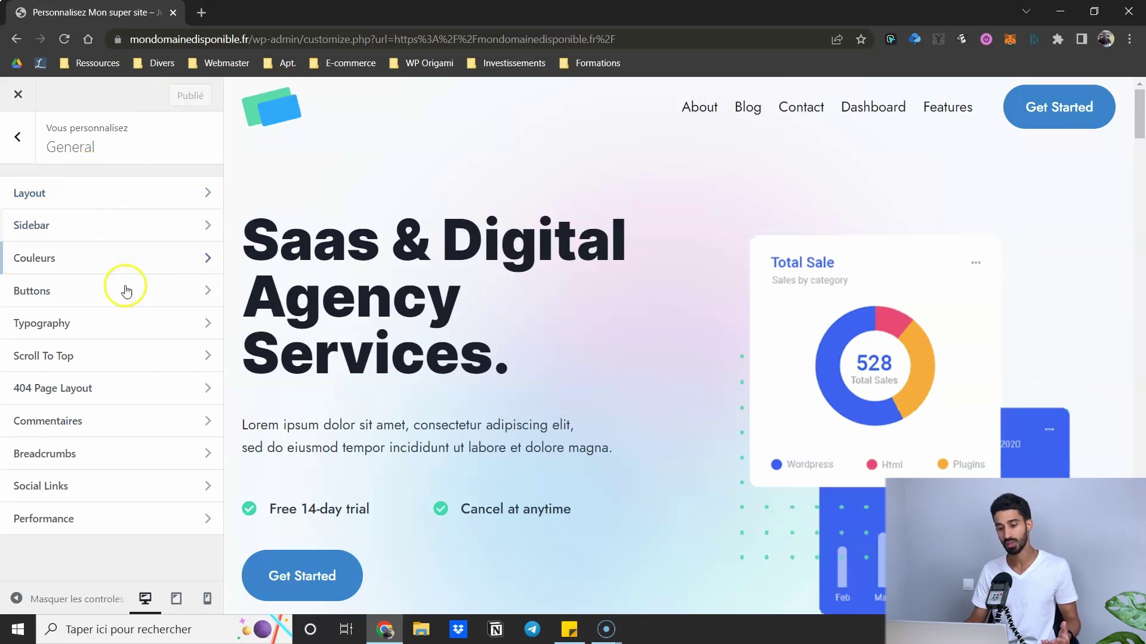
left_click(41, 296)
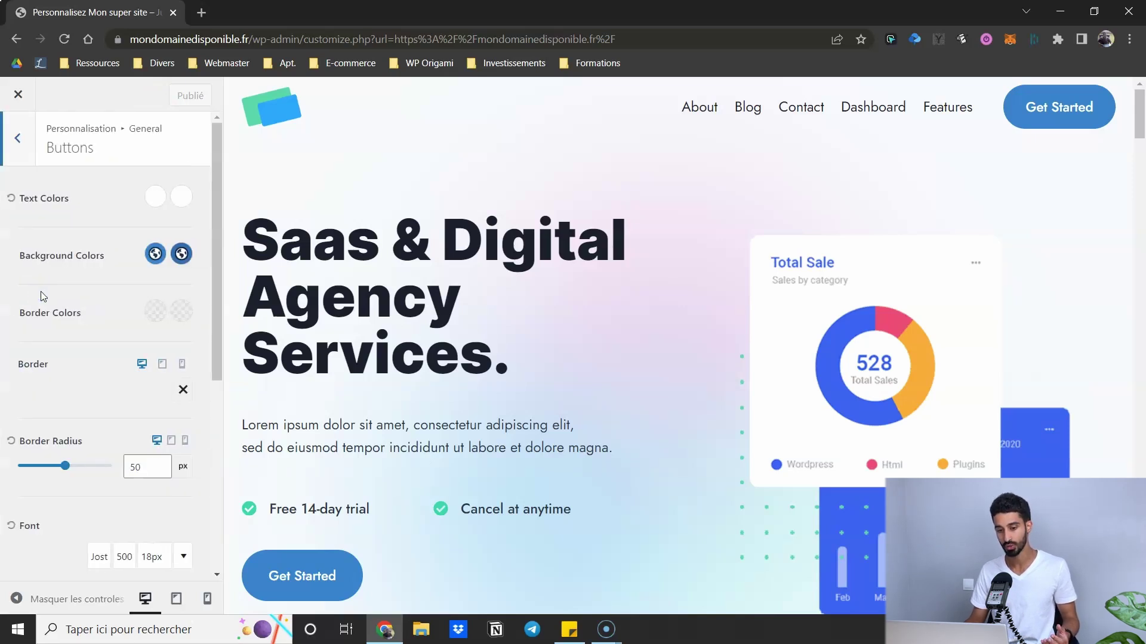
left_click(20, 137)
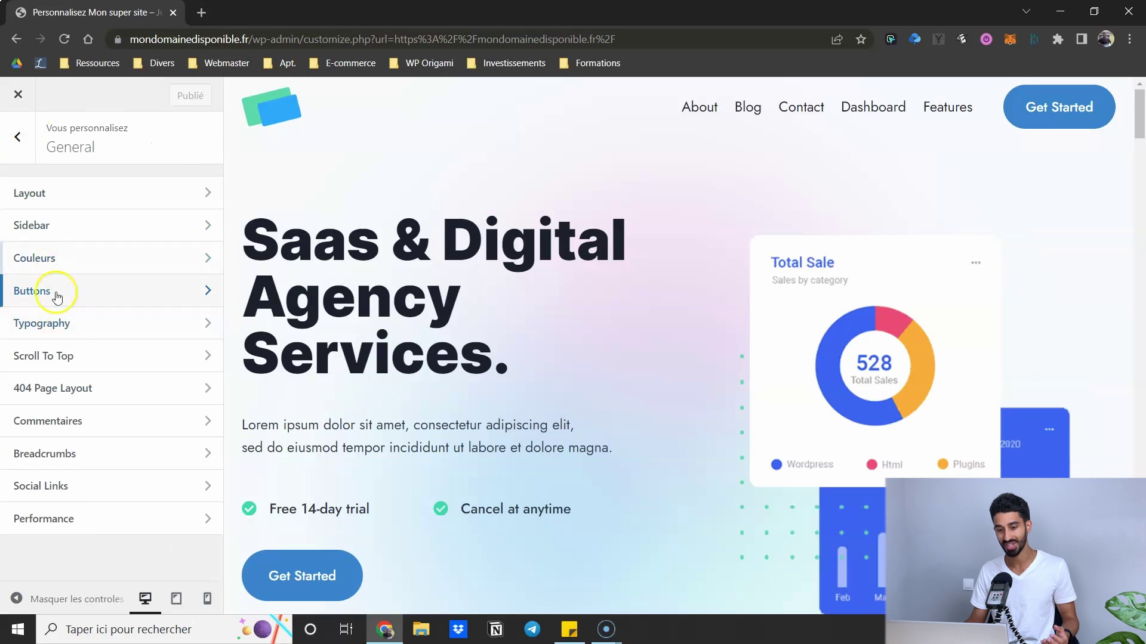
left_click(57, 297)
scroll(95, 248, "down", 3)
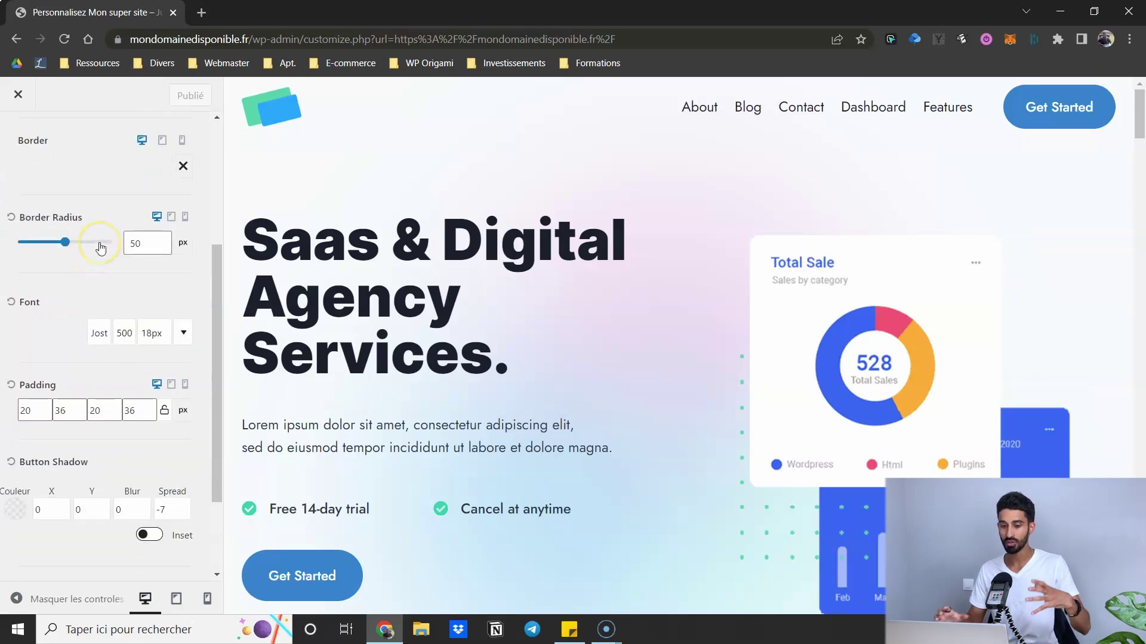
scroll(100, 248, "up", 3)
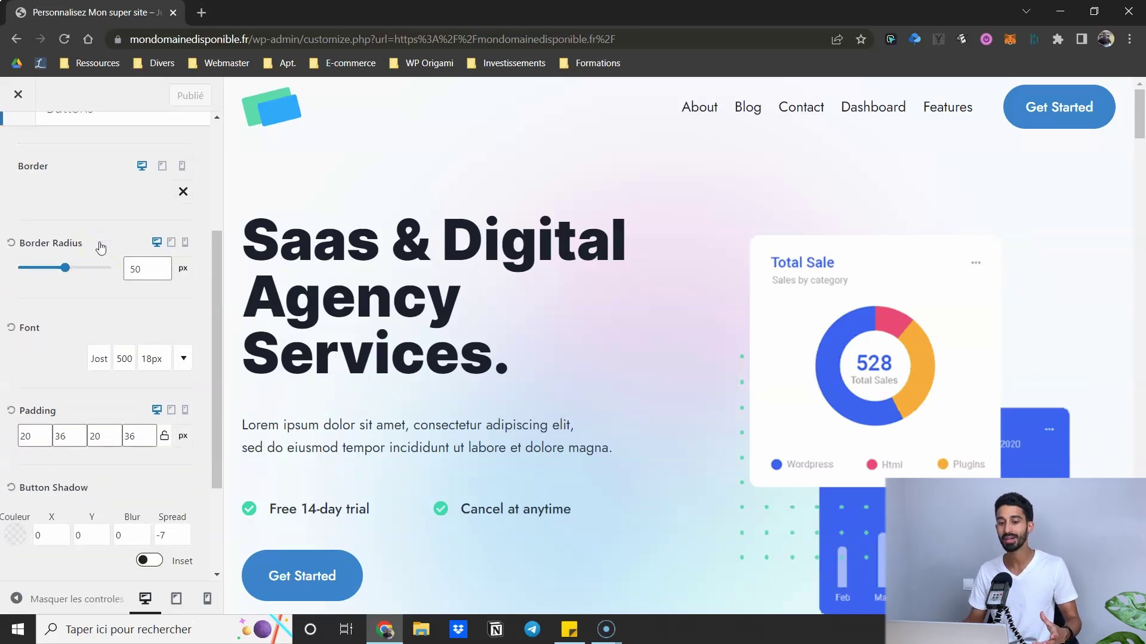
left_click(30, 139)
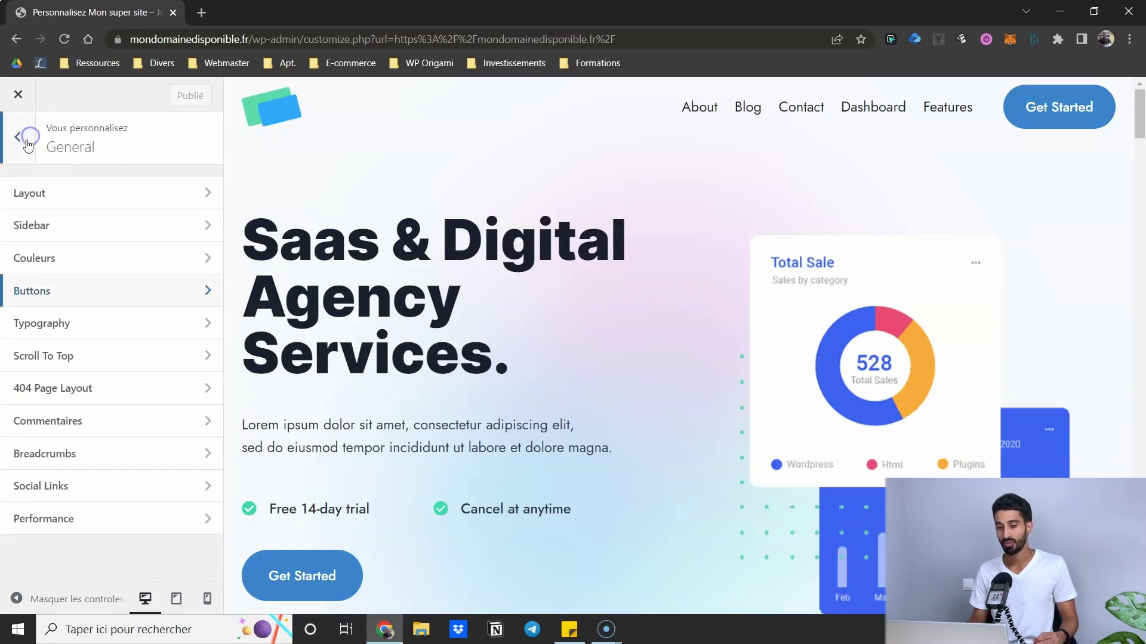
- Close the Customizer, go to the dashboard, and browse the Pages list to find Home
left_click(18, 96)
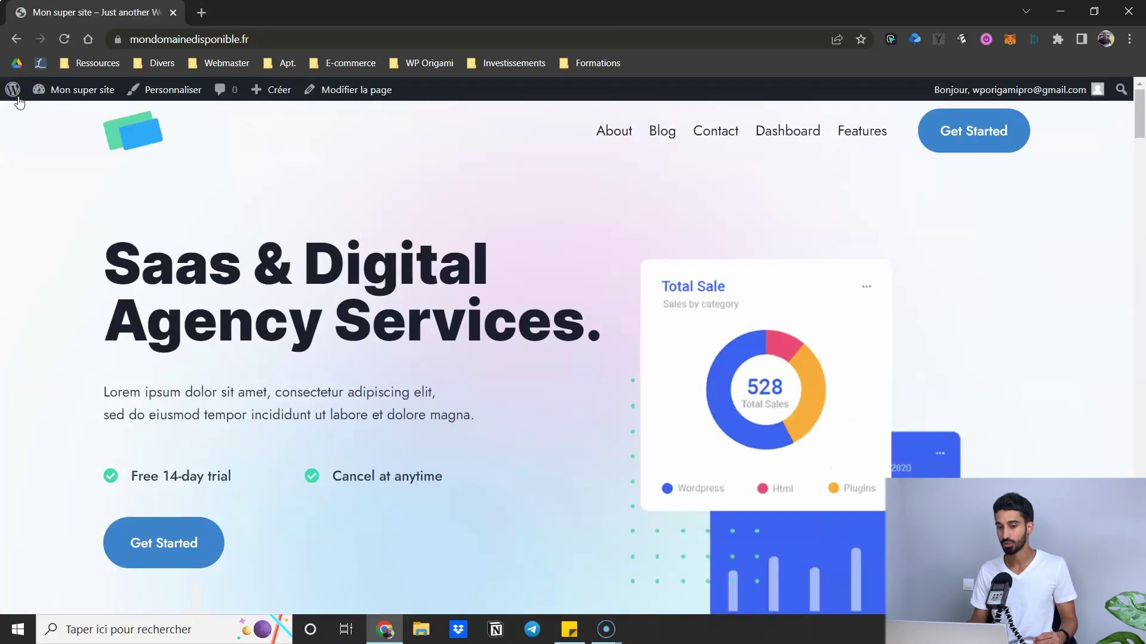
left_click(89, 97)
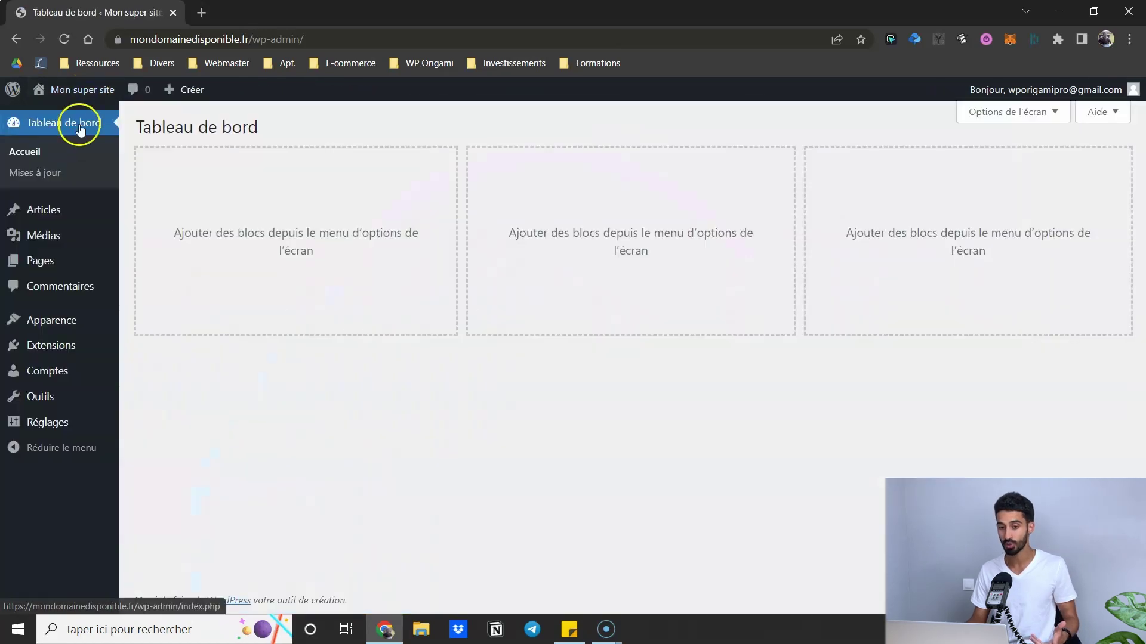
left_click(48, 258)
scroll(238, 225, "down", 3)
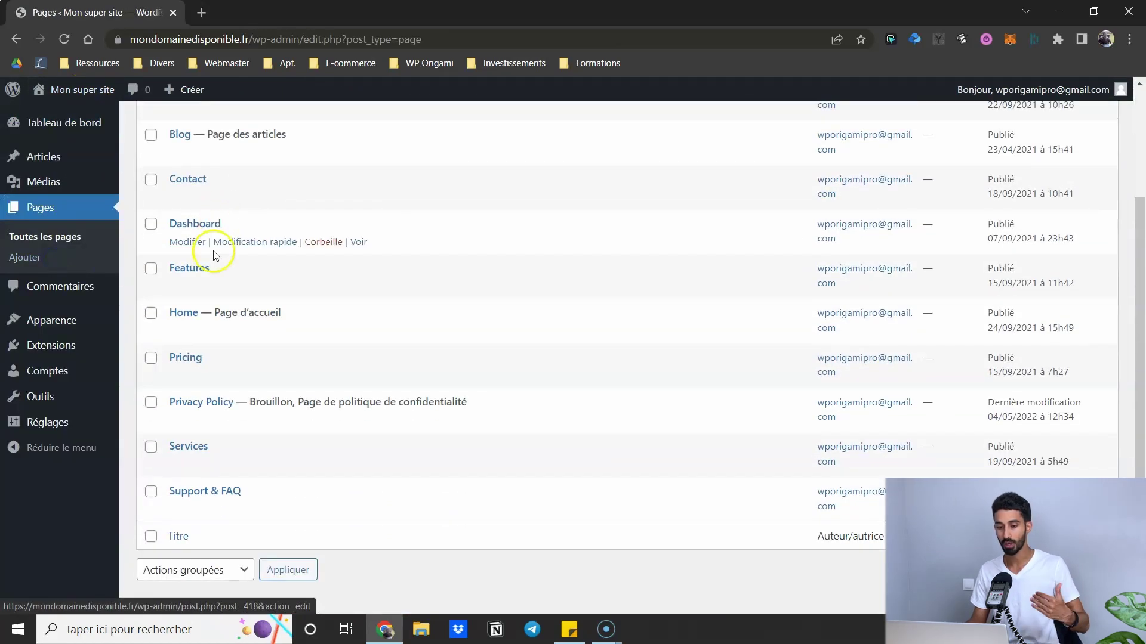
scroll(213, 230, "up", 3)
scroll(217, 255, "down", 1)
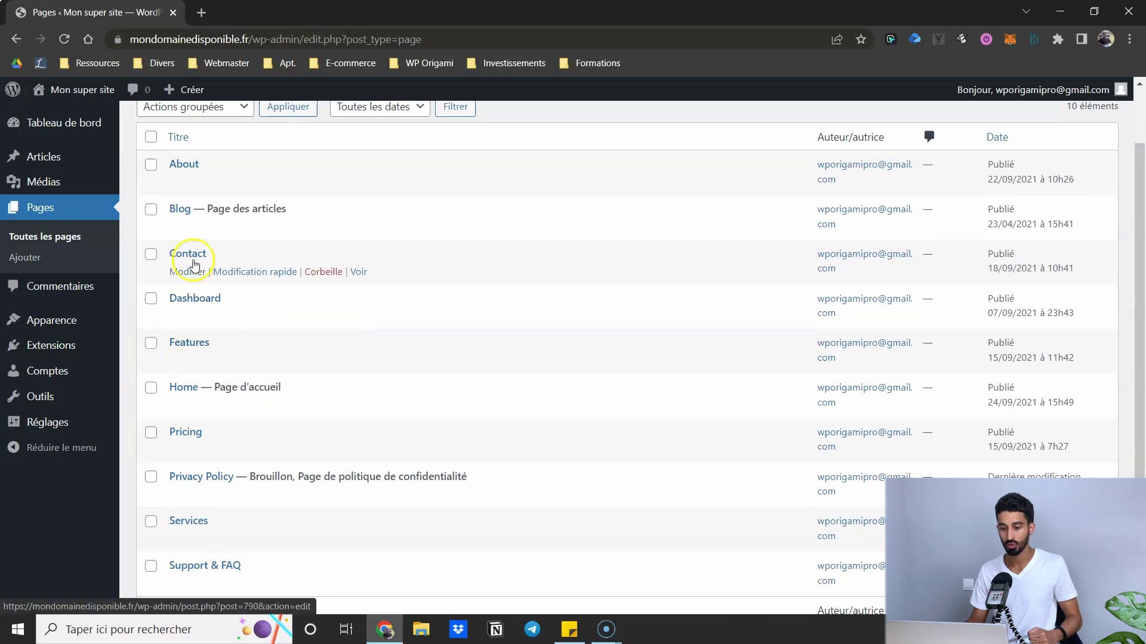
scroll(199, 247, "down", 1)
scroll(199, 247, "down", 2)
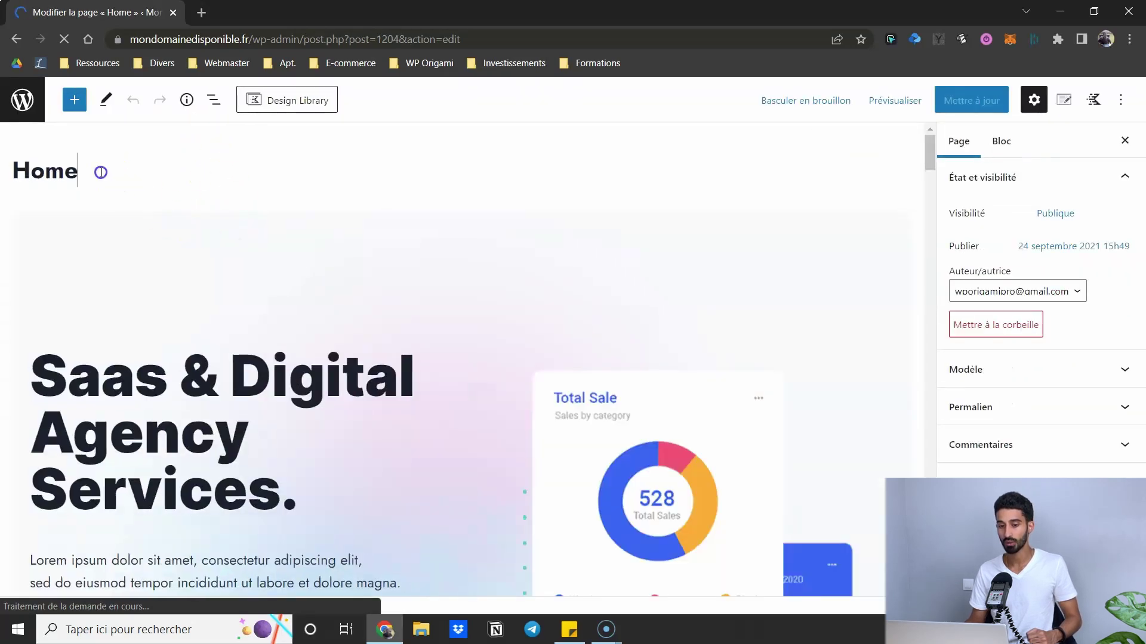
- Select the page title and toggle the publishing and template panels in the Page sidebar
left_click_drag(82, 171, 26, 170)
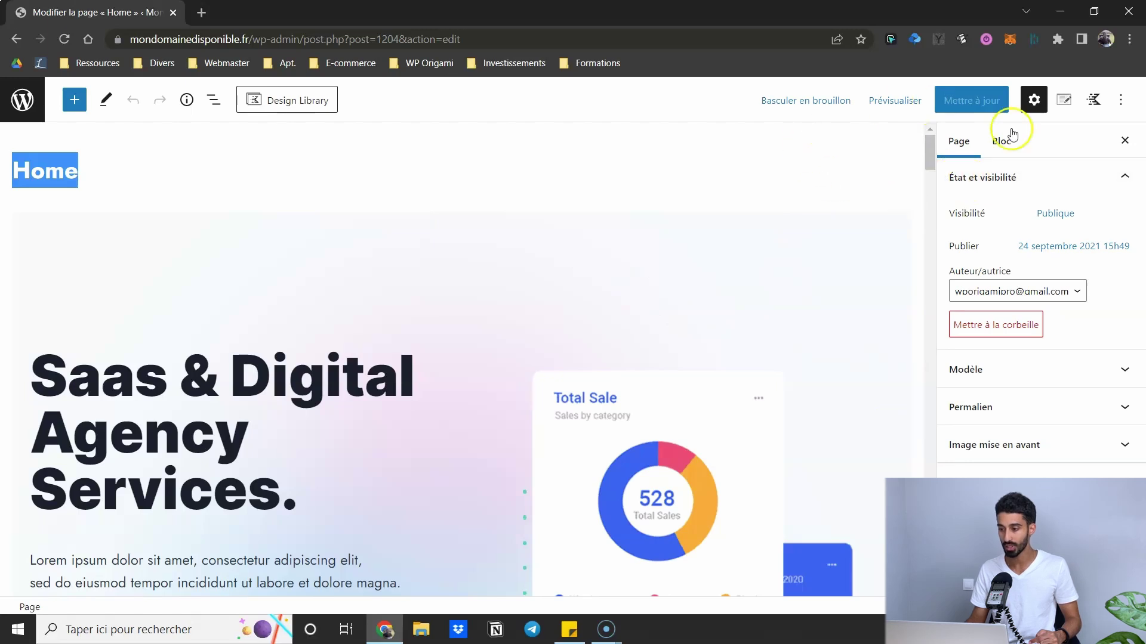
left_click(1005, 183)
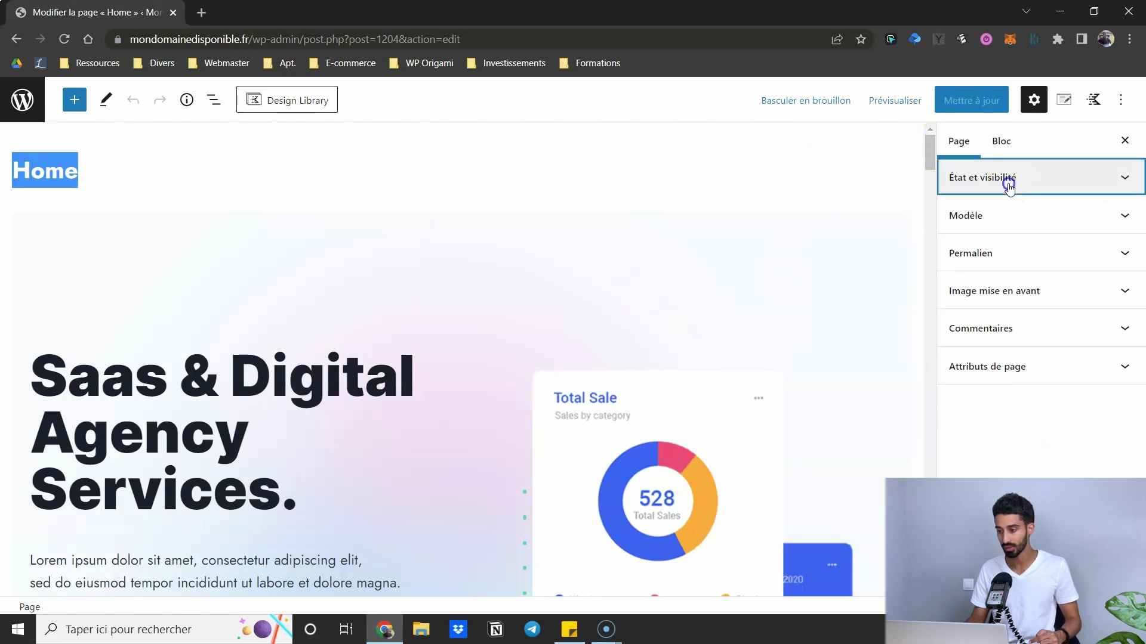
left_click(1005, 216)
left_click(1005, 216)
left_click(994, 181)
left_click(987, 179)
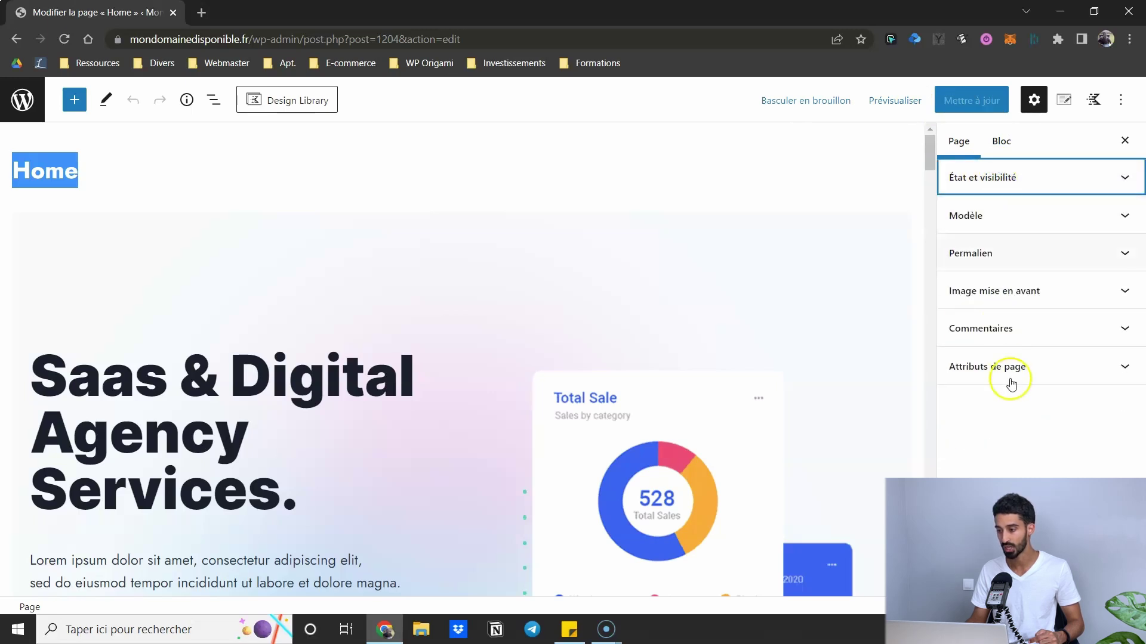
- Expand the Permalien panel and select the contact slug
left_click(1001, 250)
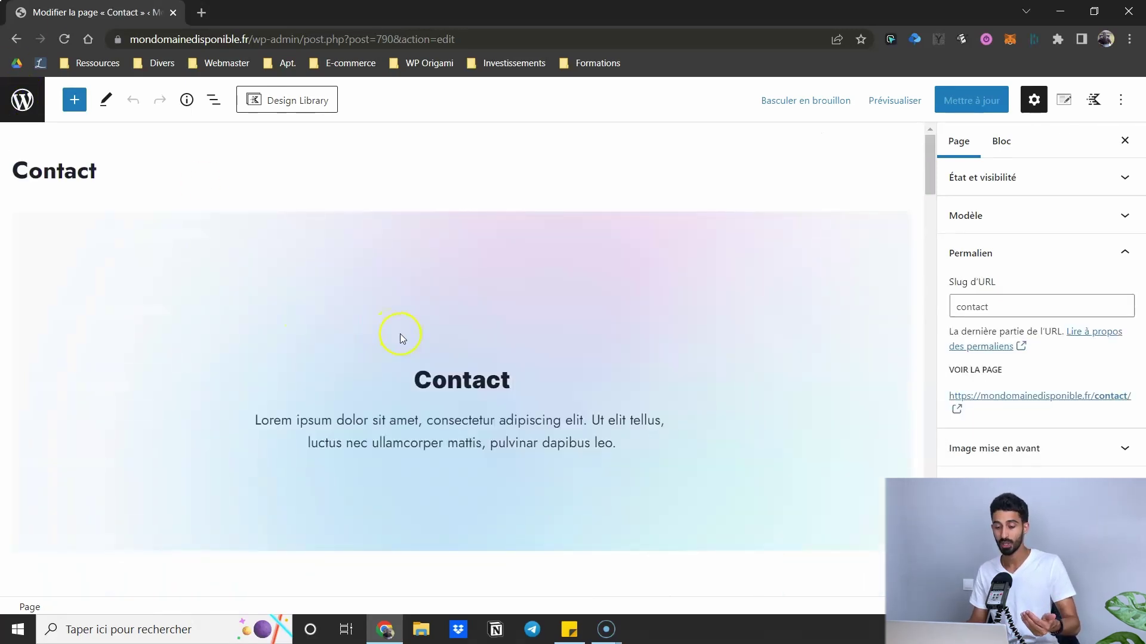
left_click_drag(994, 309, 971, 309)
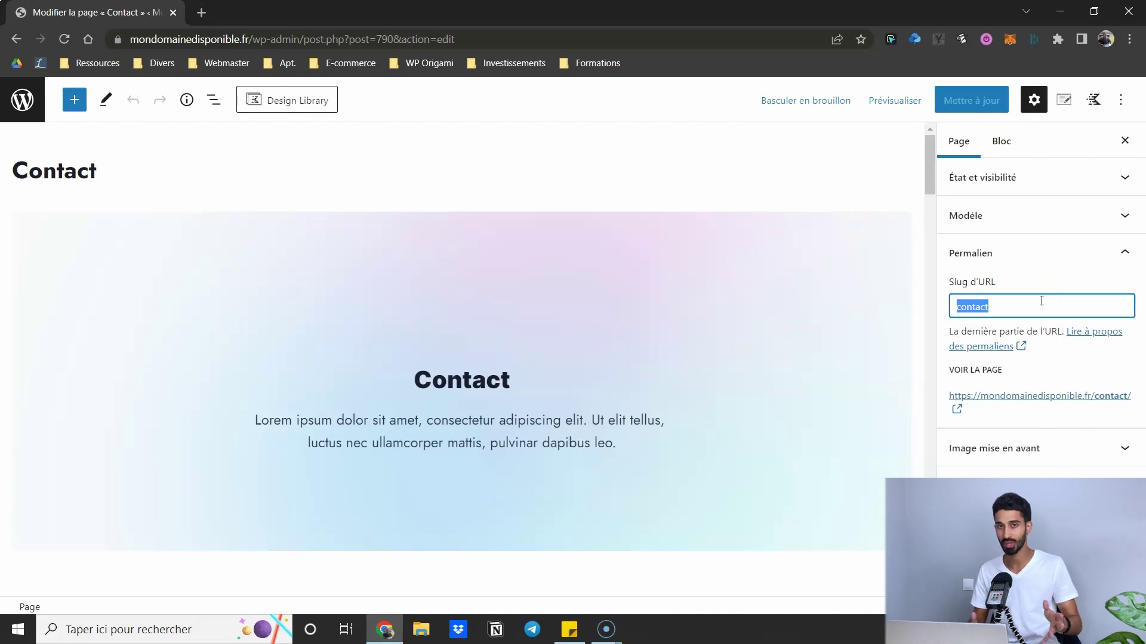
left_click_drag(96, 171, 43, 171)
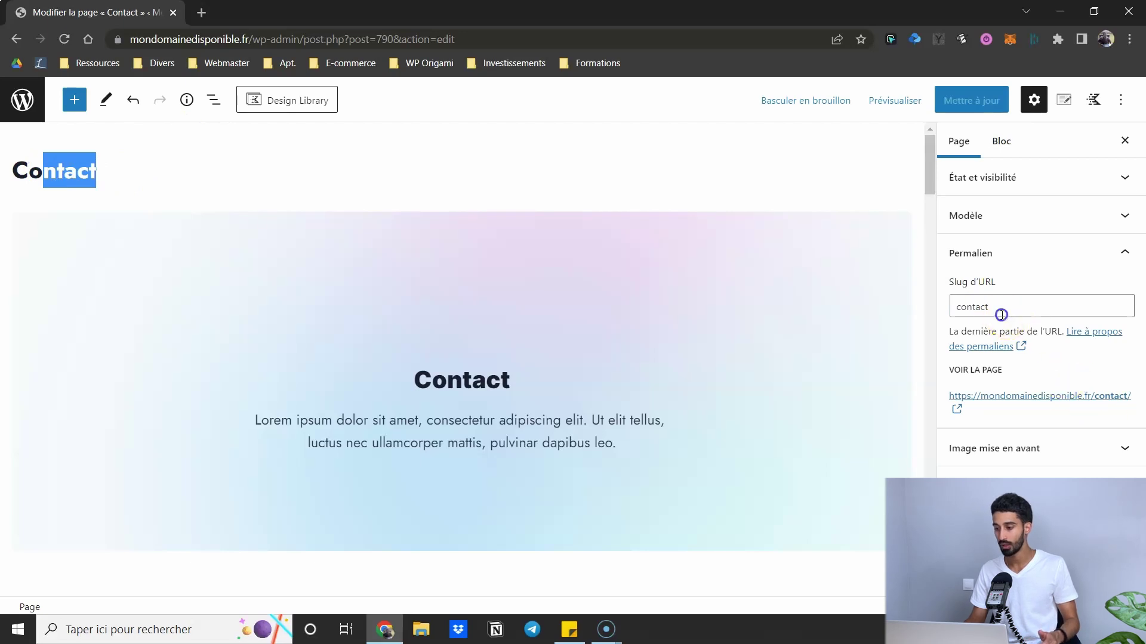
left_click_drag(1001, 314, 938, 307)
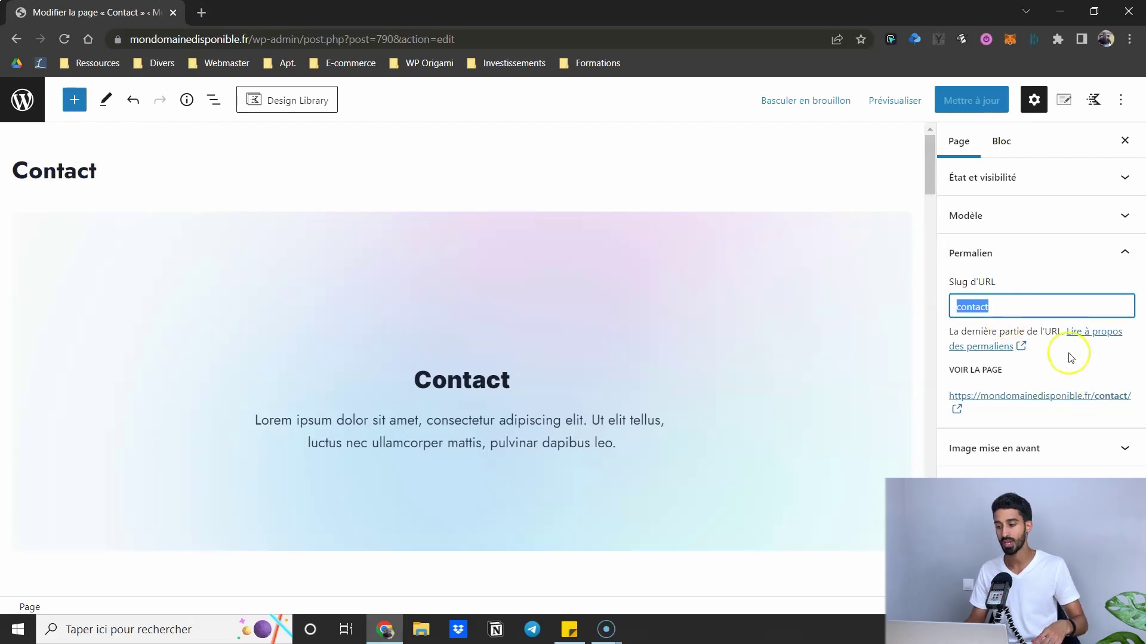
- Replace 'nta' in the contact form heading with the text 'vvdfv'
scroll(466, 224, "down", 5)
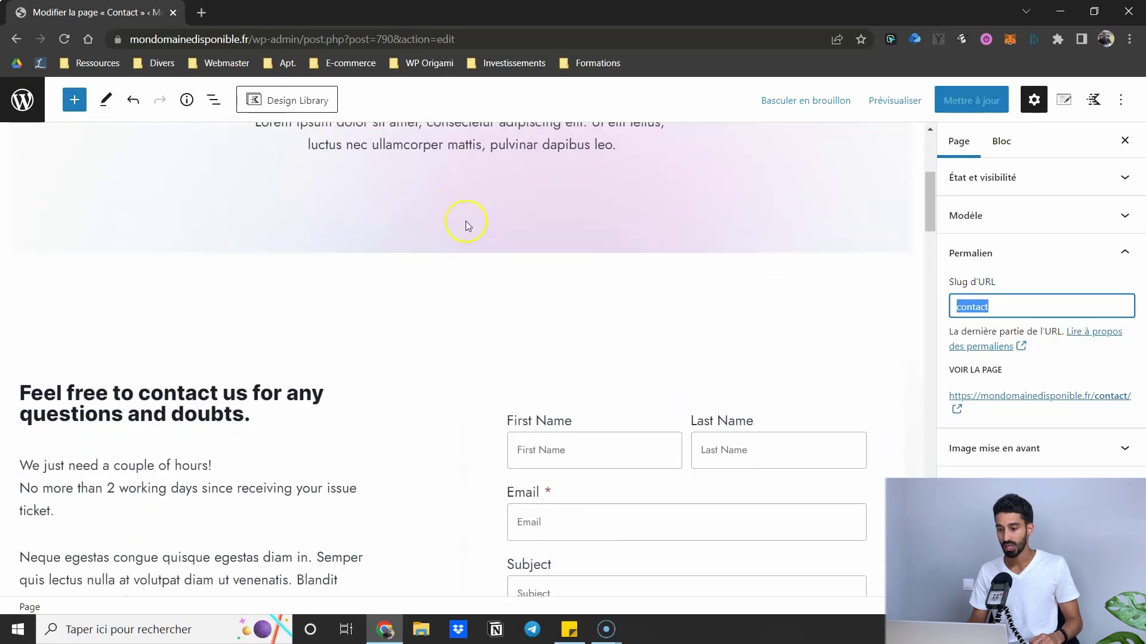
scroll(448, 219, "up", 3)
left_click(452, 291)
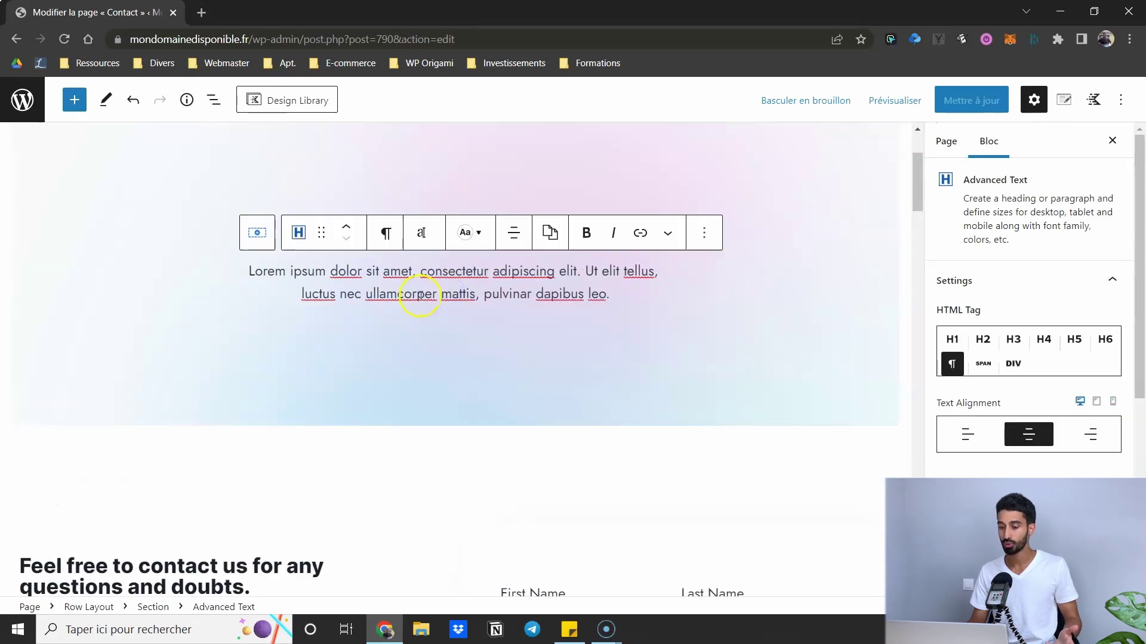
scroll(388, 299, "down", 5)
scroll(324, 255, "up", 2)
left_click(163, 342)
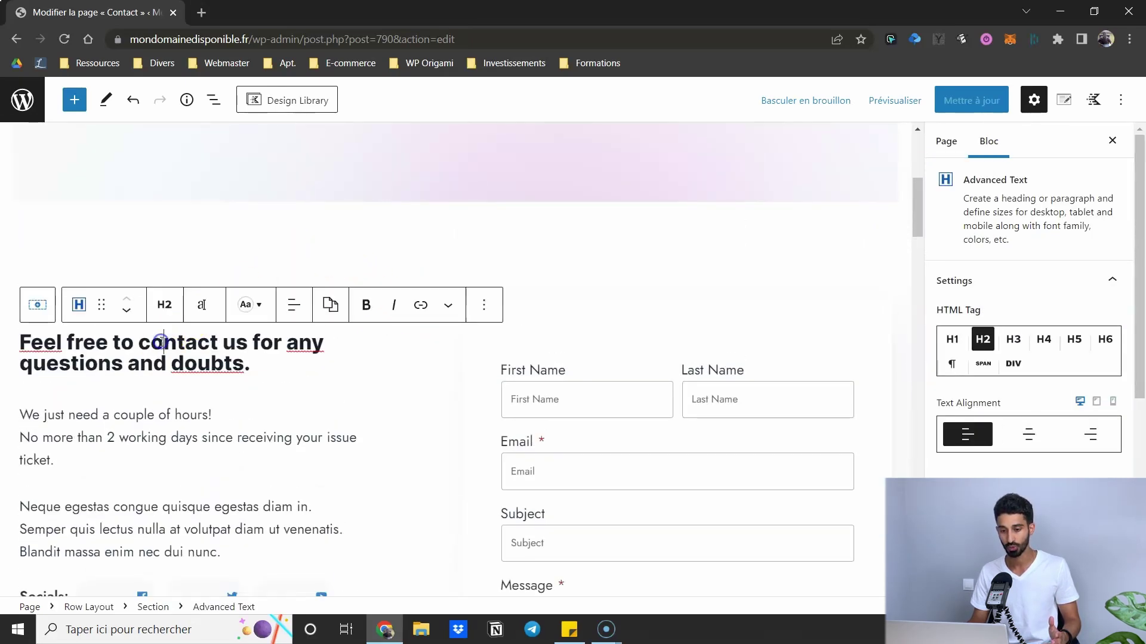
left_click_drag(165, 342, 198, 343)
type("vvdfv")
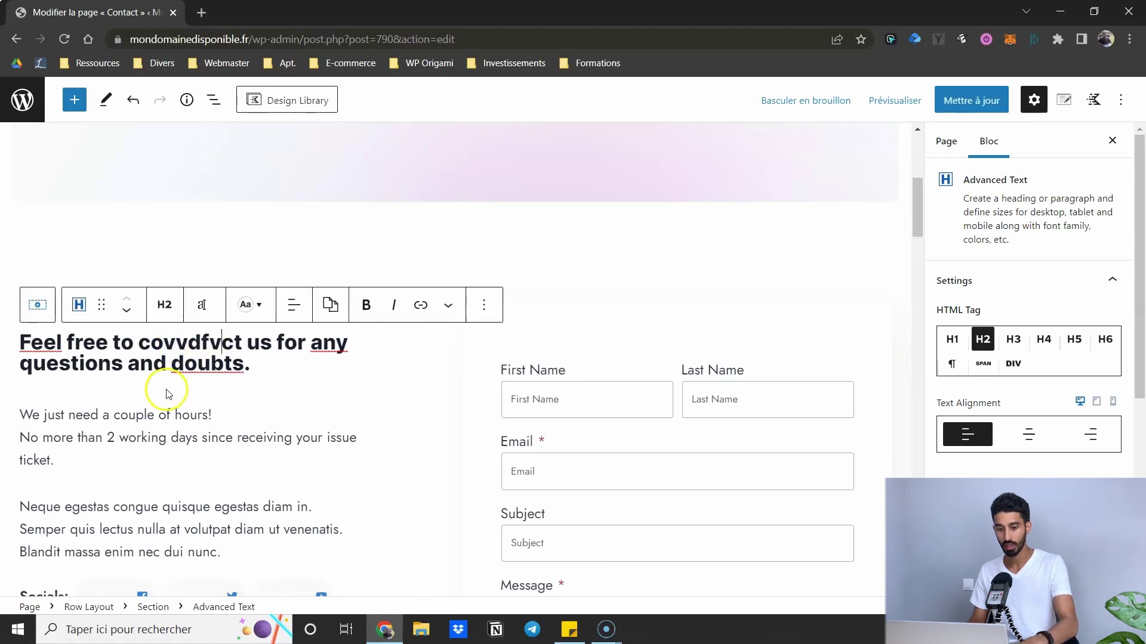
- Select the Contact hero heading, then the hero's 1-column Row Layout block
scroll(373, 338, "up", 5)
left_click(448, 330)
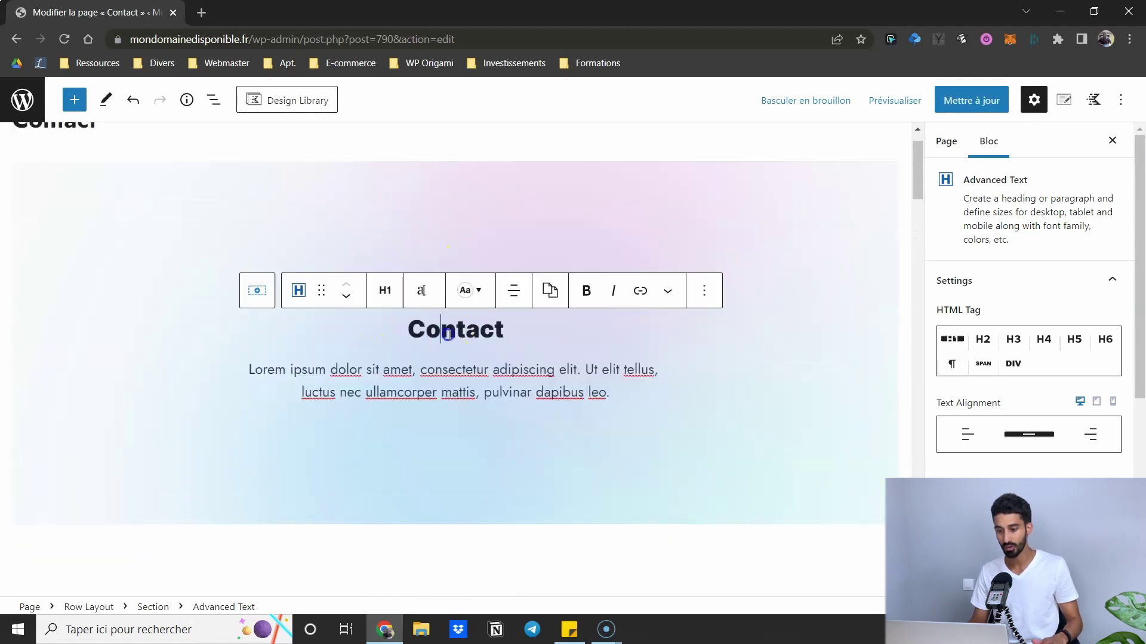
left_click(135, 202)
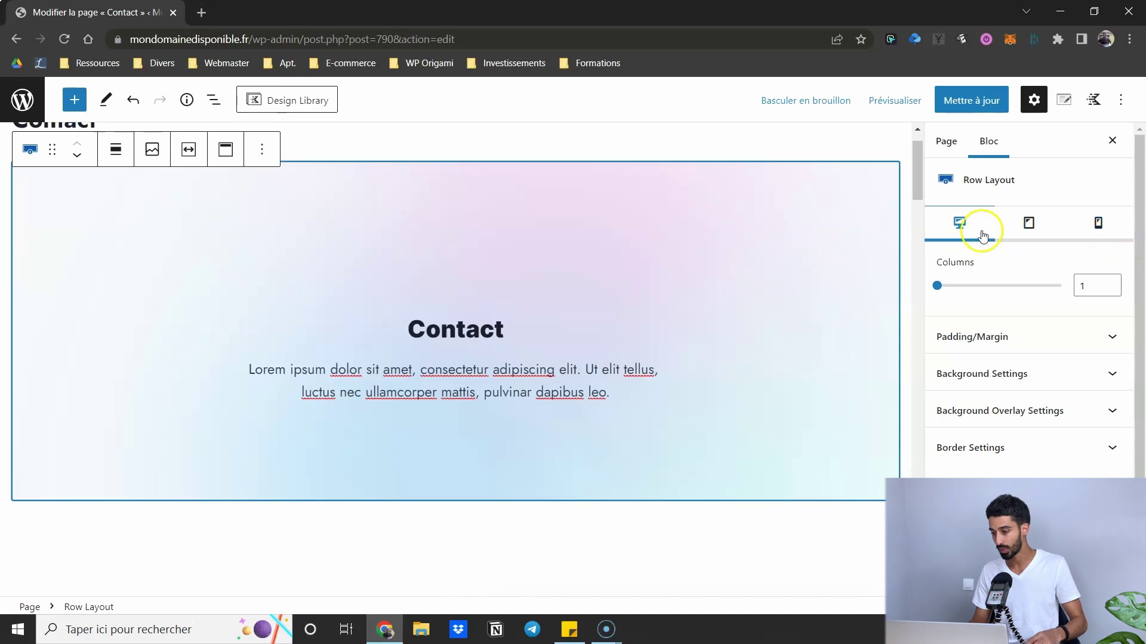
- Expand and collapse the hero row's Background Settings
scroll(1003, 332, "down", 1)
scroll(287, 225, "up", 1)
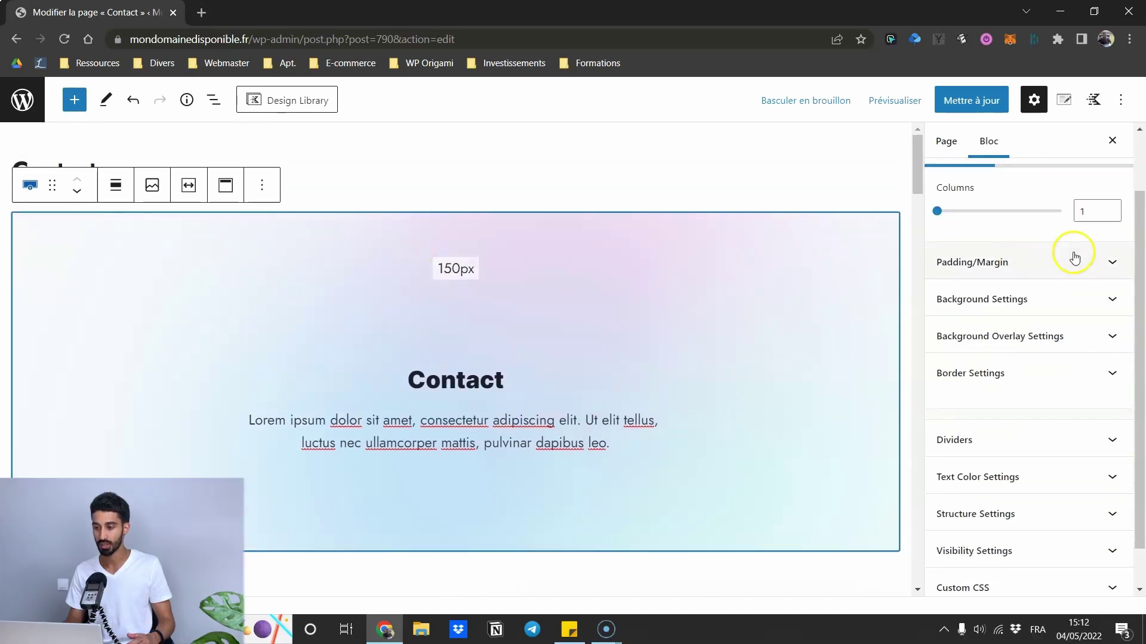
scroll(1023, 337, "up", 1)
scroll(1014, 298, "down", 2)
left_click(989, 268)
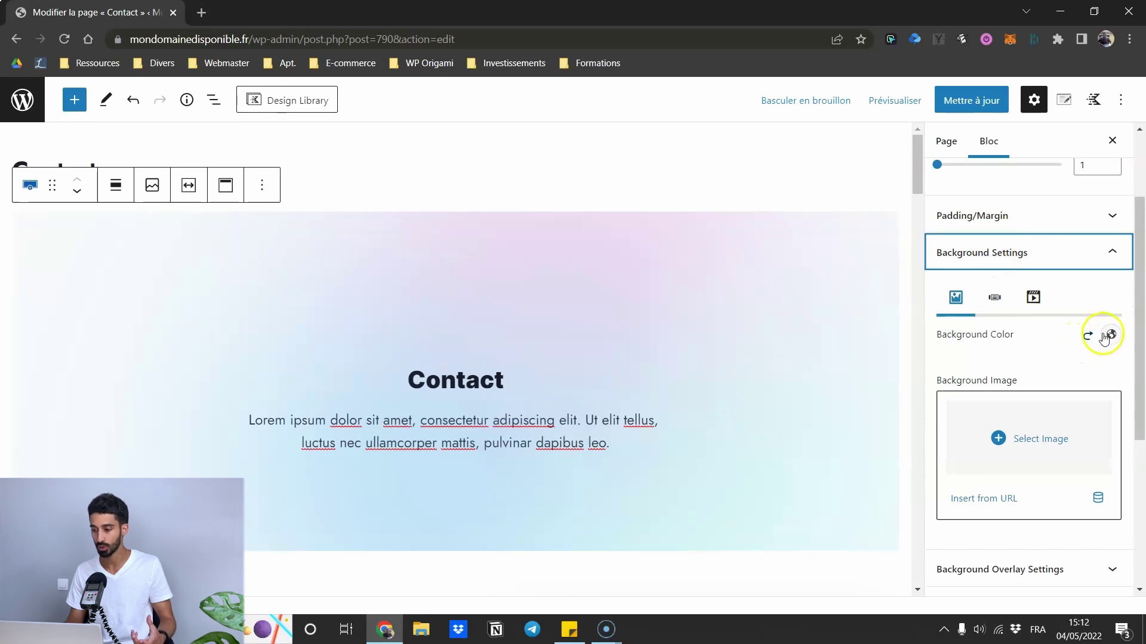
left_click(1051, 254)
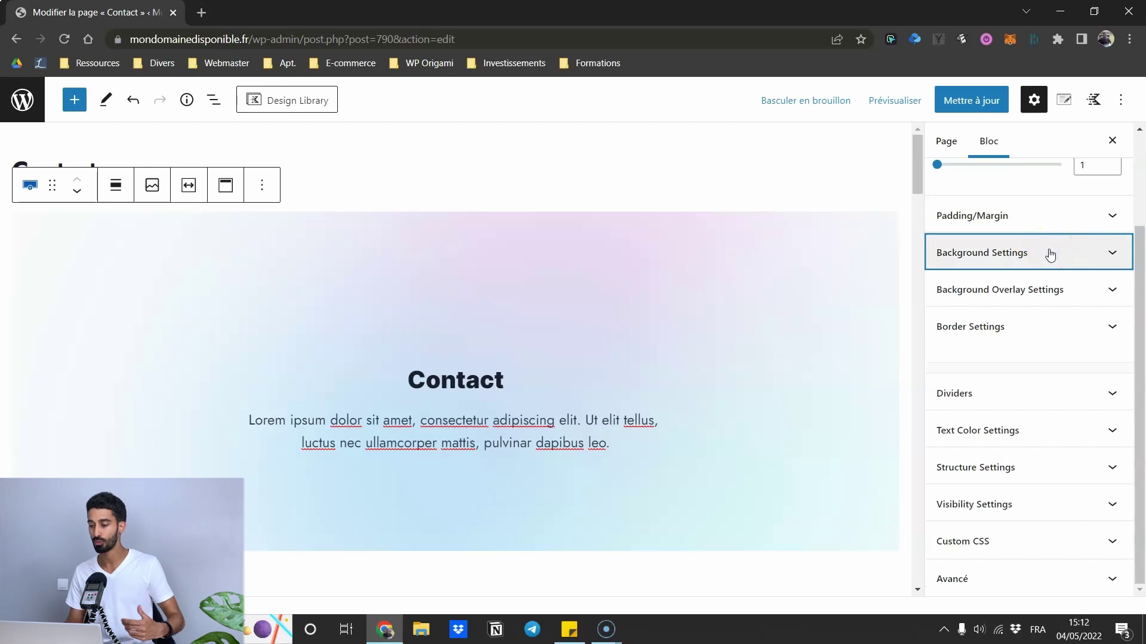
- Select the Contact heading, then the hero Row Layout block
scroll(1051, 254, "up", 2)
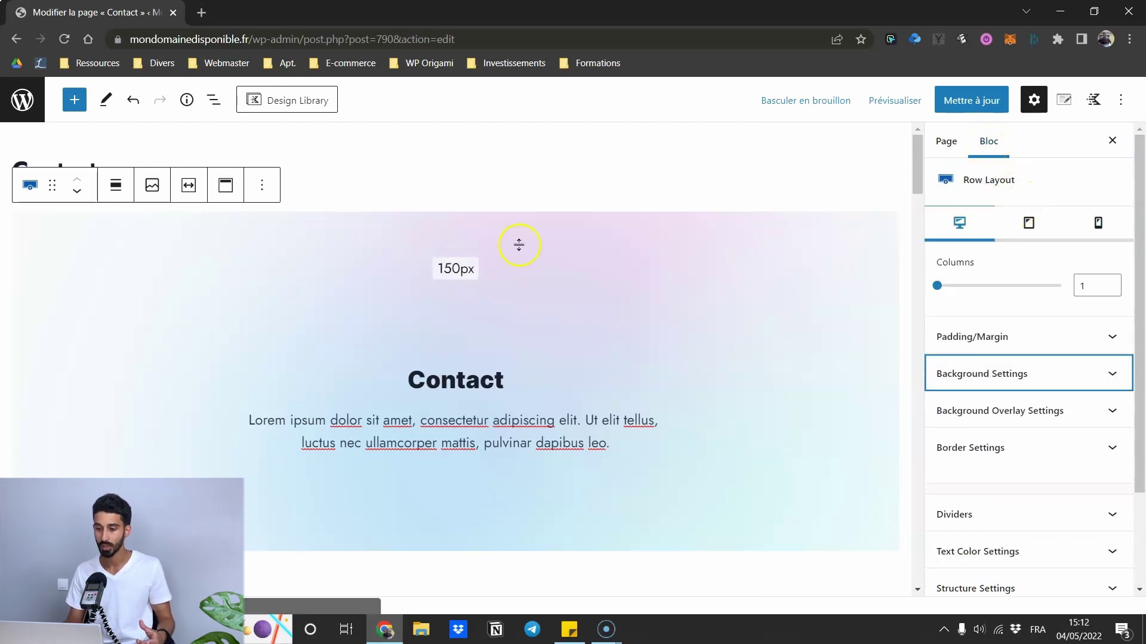
left_click(457, 385)
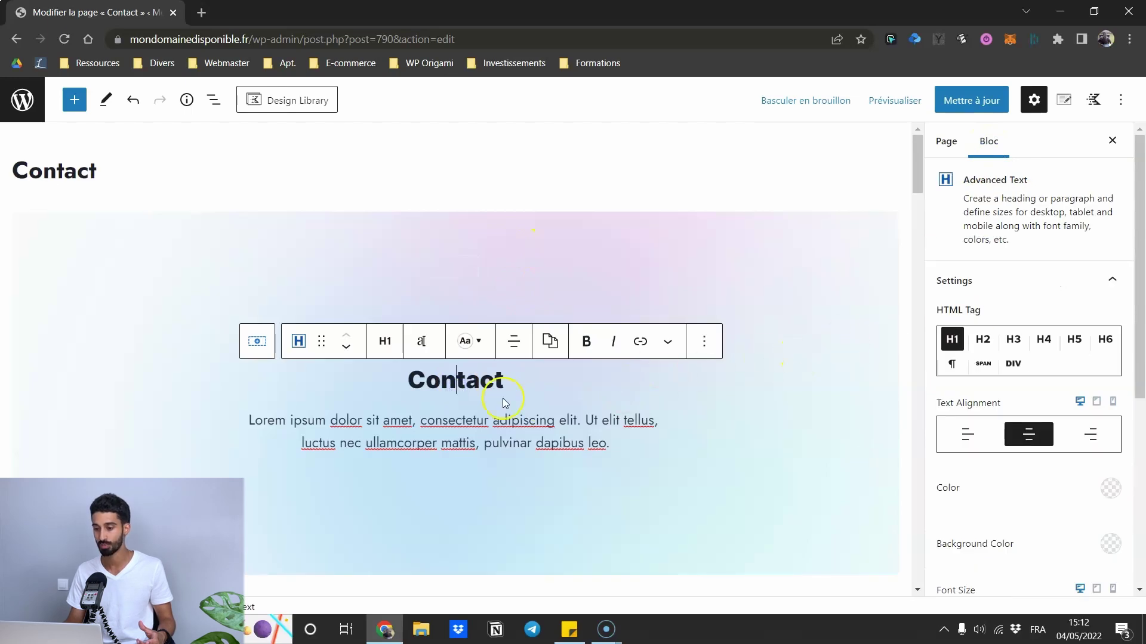
scroll(504, 403, "down", 1)
scroll(1023, 307, "down", 5)
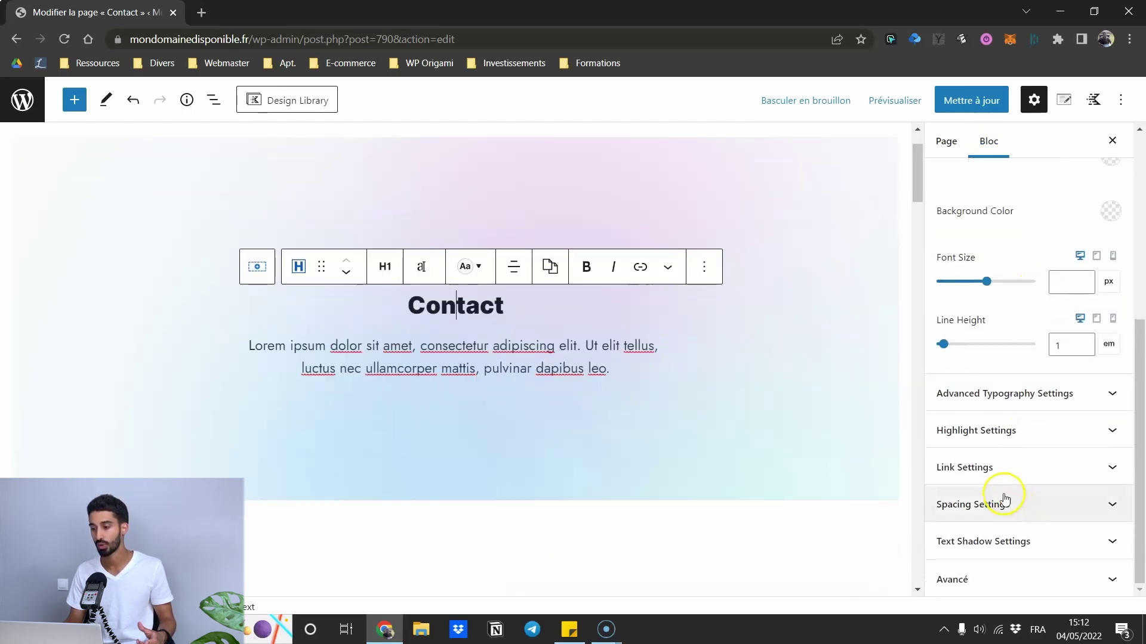
left_click(848, 143)
- Select the Call Us info box in the contact details section to view its settings
scroll(1015, 286, "down", 2)
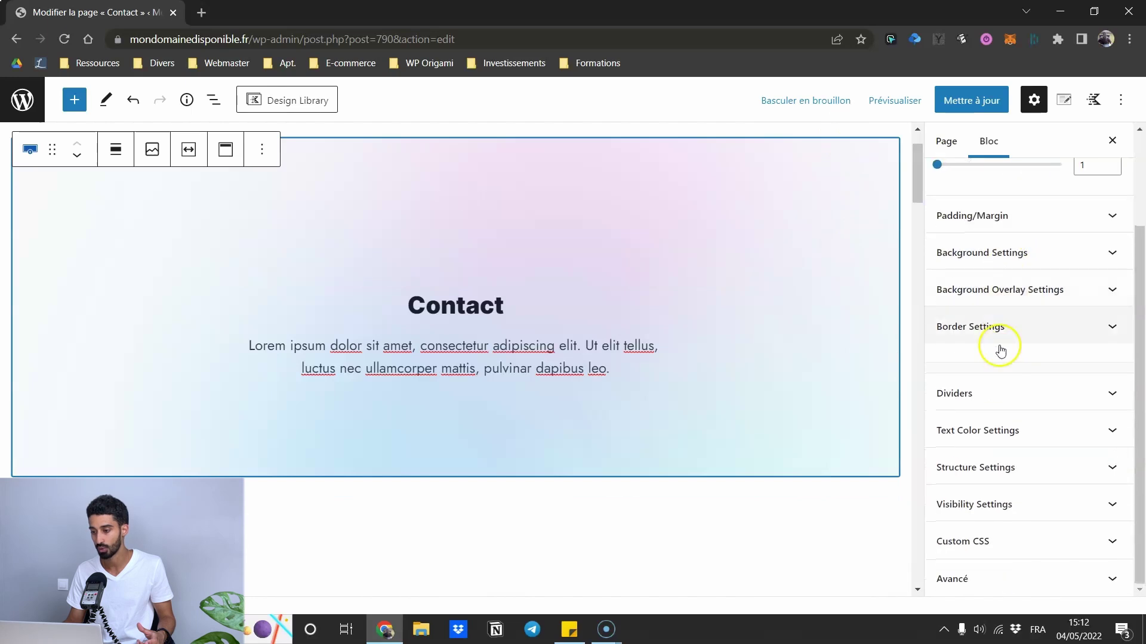
scroll(504, 376, "down", 7)
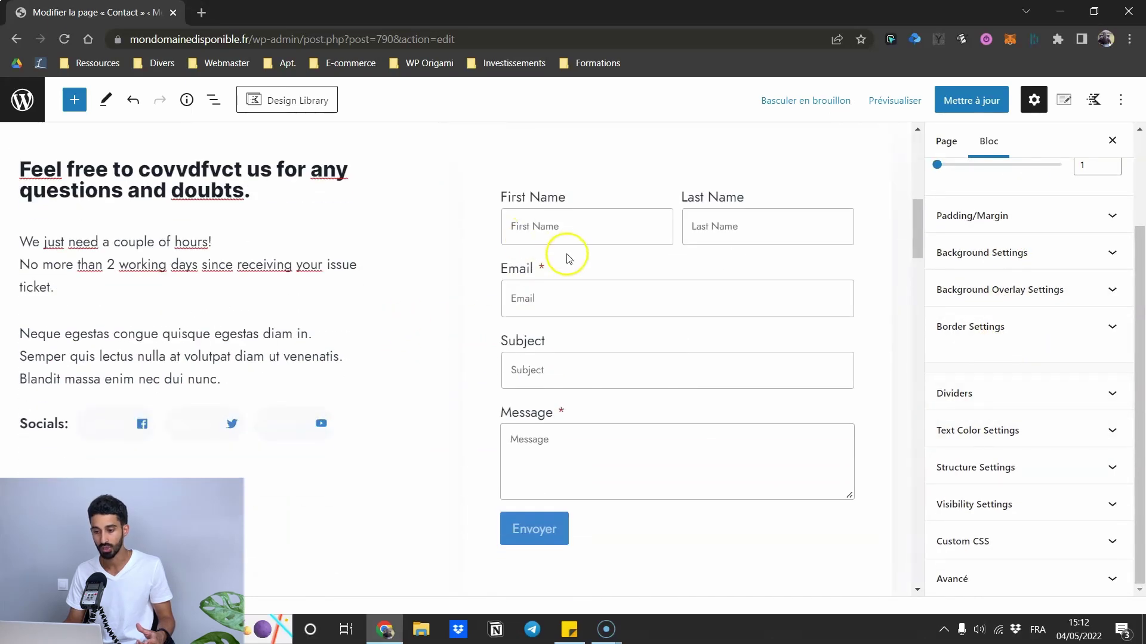
scroll(430, 332, "down", 10)
left_click(404, 371)
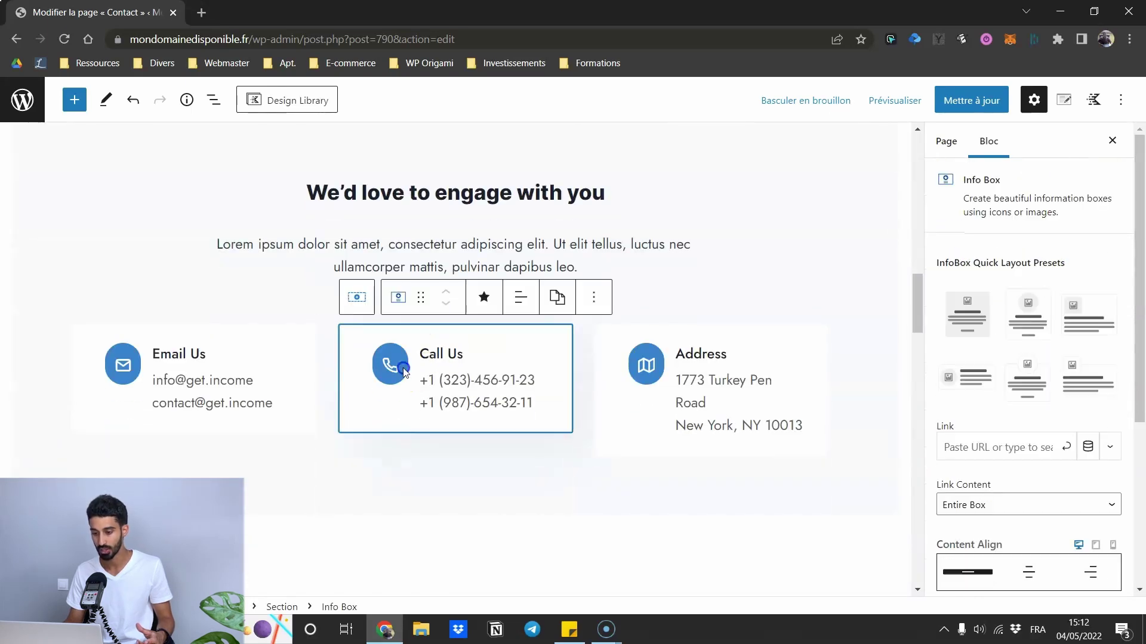
scroll(1011, 307, "down", 4)
scroll(1015, 334, "up", 3)
scroll(1007, 275, "down", 3)
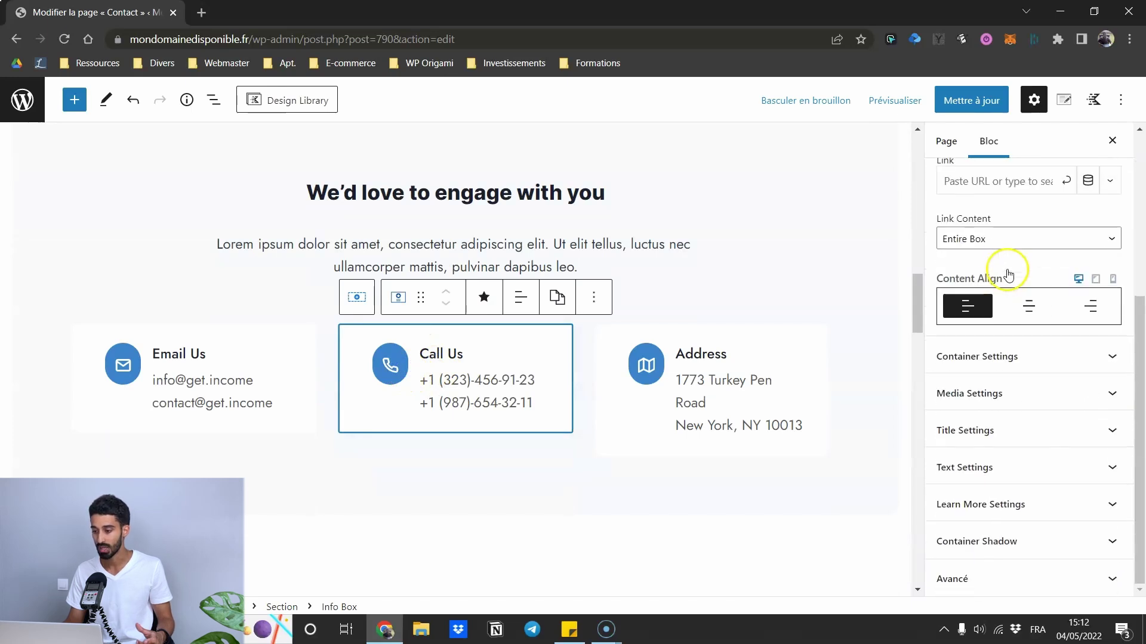
scroll(955, 244, "up", 4)
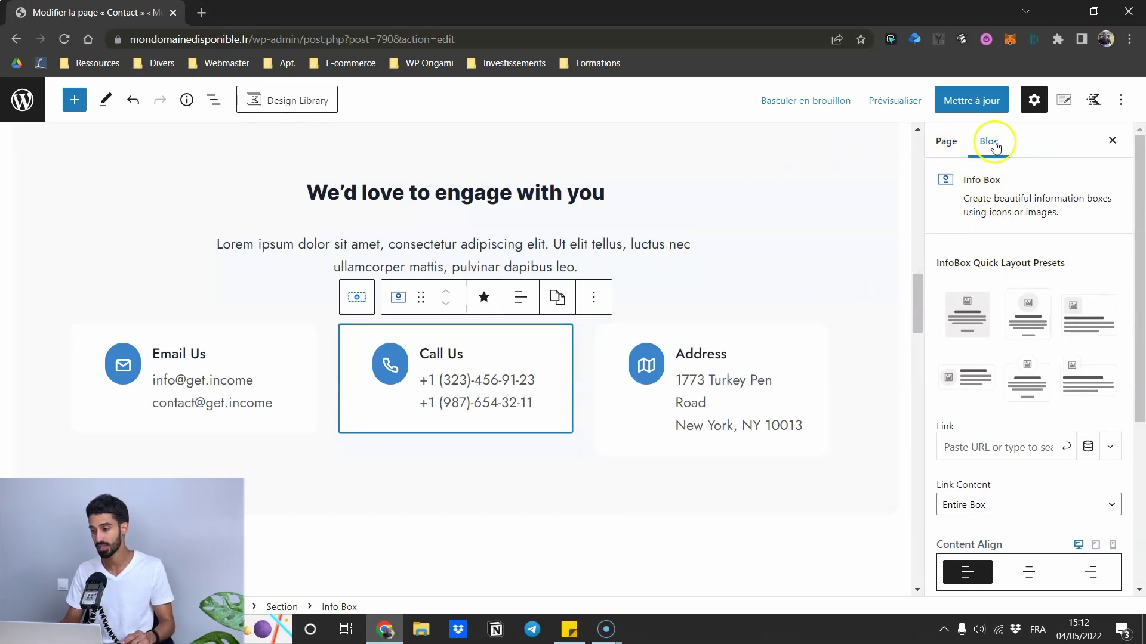
- Hide the settings sidebar, select the hero and Contact heading, then restore the sidebar
left_click(1032, 100)
scroll(615, 182, "down", 10)
scroll(593, 343, "up", 6)
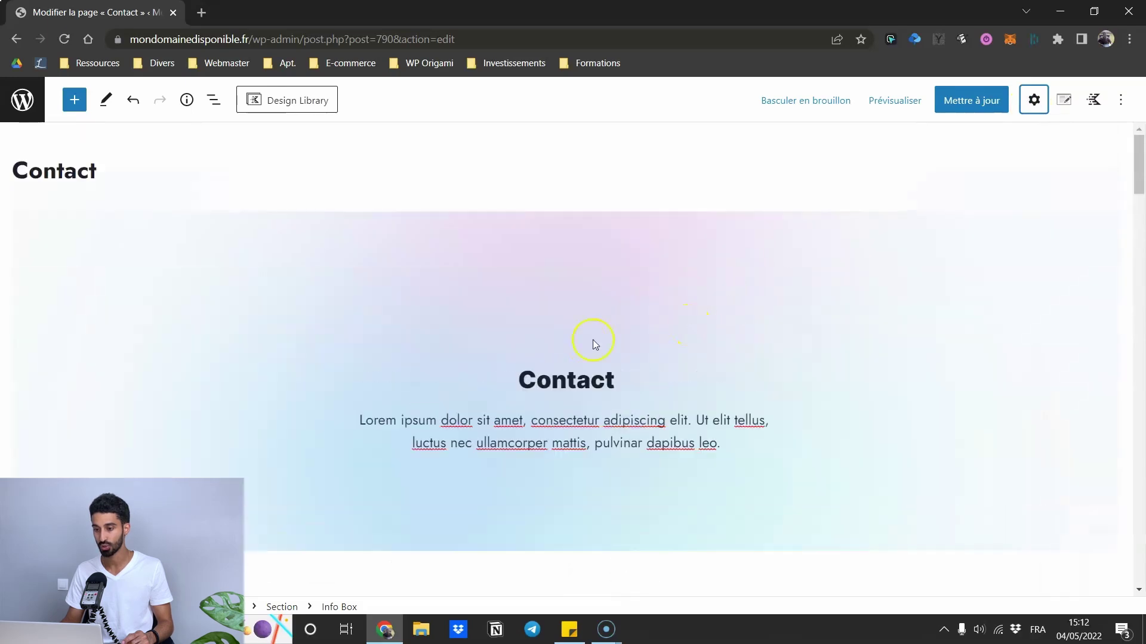
left_click(500, 321)
left_click(543, 379)
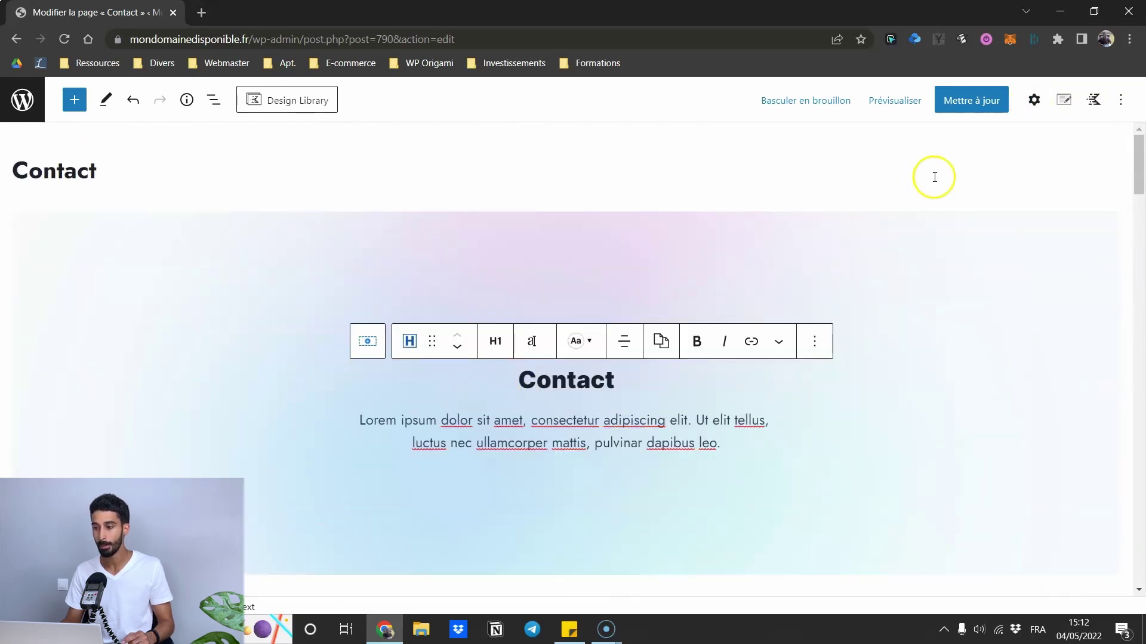
scroll(917, 198, "down", 5)
scroll(918, 197, "down", 5)
left_click(1033, 101)
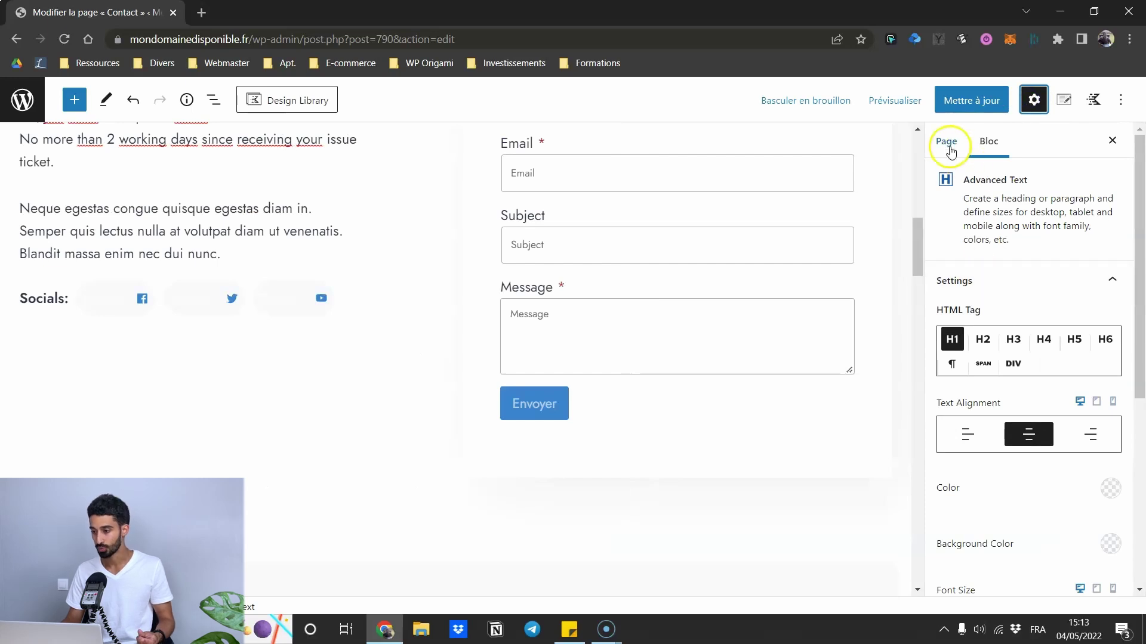
- Select the paragraph below the contact heading and view the Page settings
scroll(1002, 280, "down", 1)
scroll(997, 380, "down", 5)
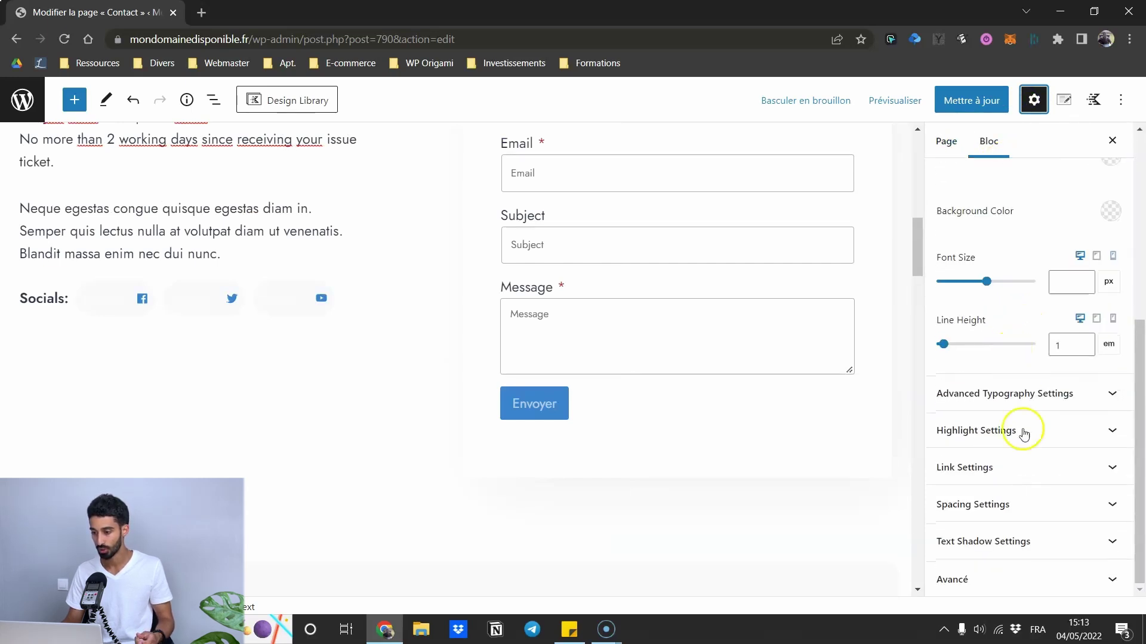
scroll(1023, 429, "up", 5)
scroll(410, 275, "up", 2)
scroll(410, 272, "up", 2)
left_click(237, 310)
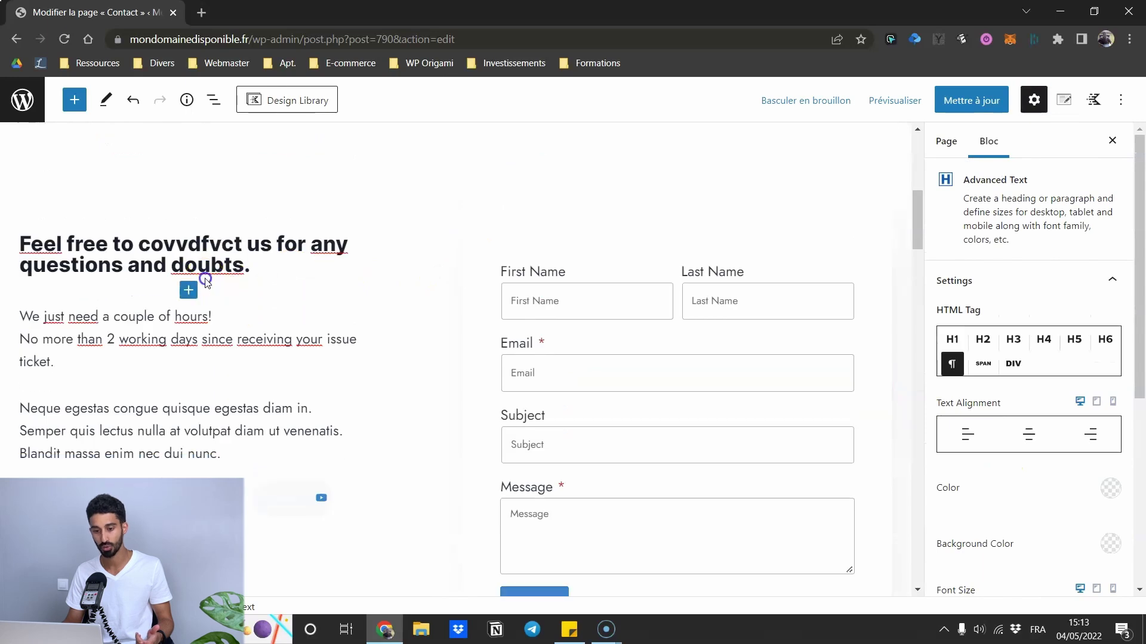
left_click(953, 142)
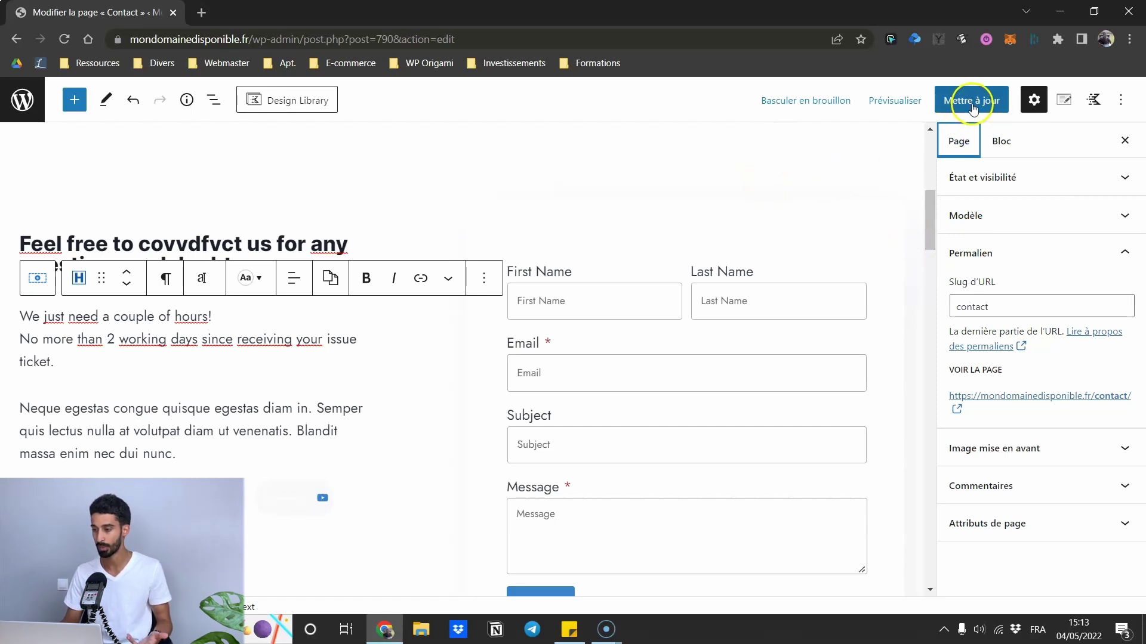
- Check the contact heading's H2 level and the Neque egestas paragraph in the Bloc settings
left_click(273, 235)
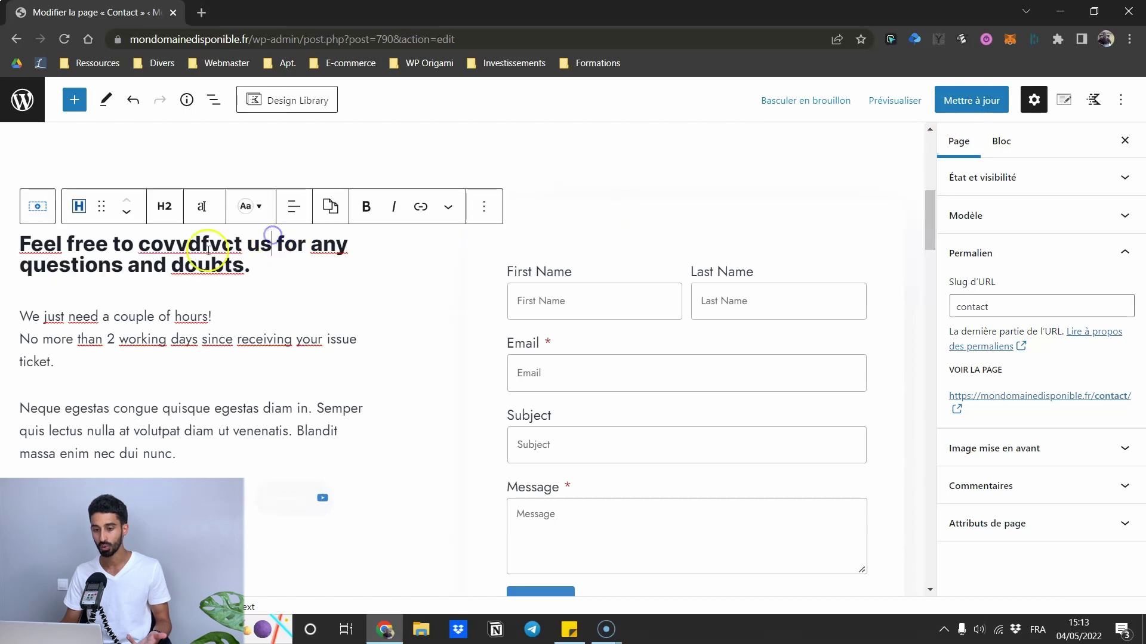
left_click(180, 306)
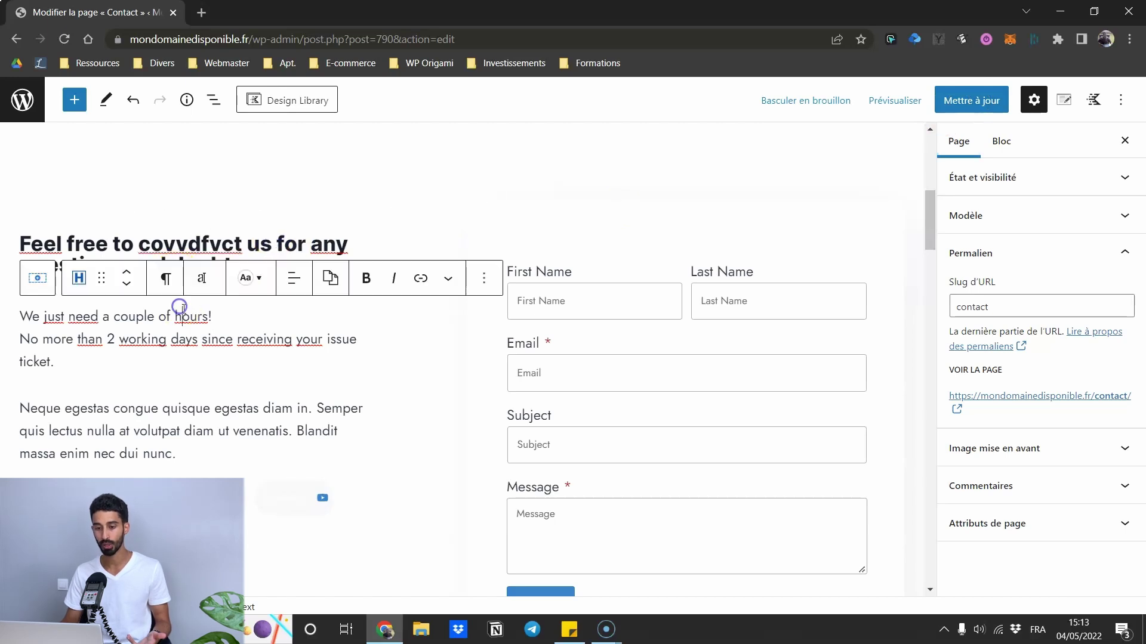
left_click(1001, 142)
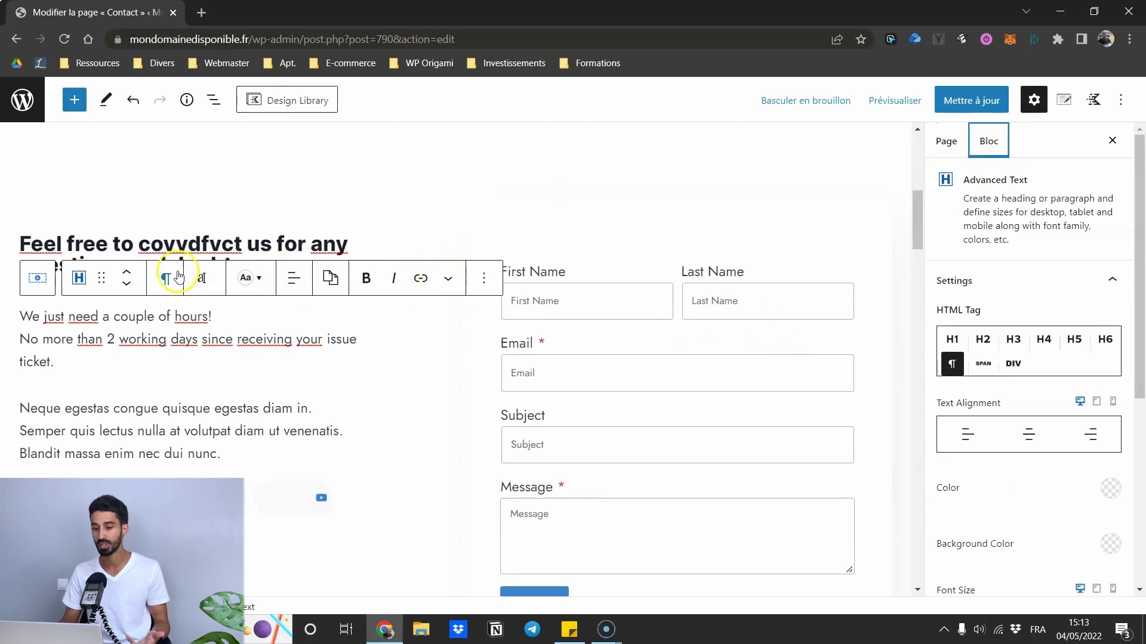
left_click(188, 246)
left_click(178, 429)
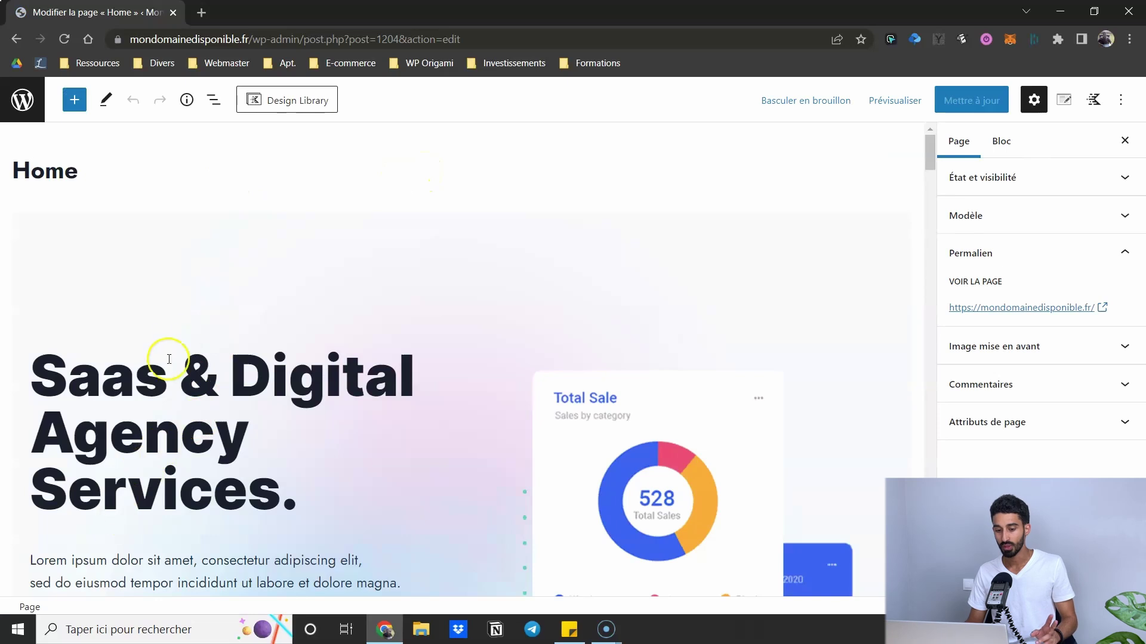
scroll(169, 276, "down", 3)
left_click(173, 248)
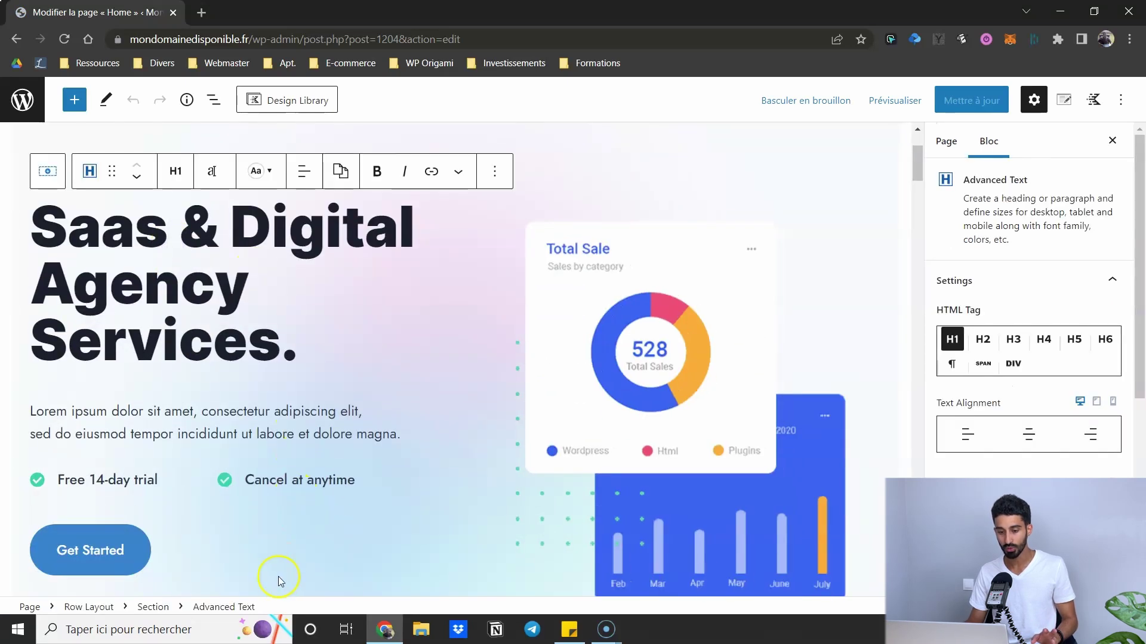
left_click(152, 607)
left_click(100, 607)
left_click(296, 412)
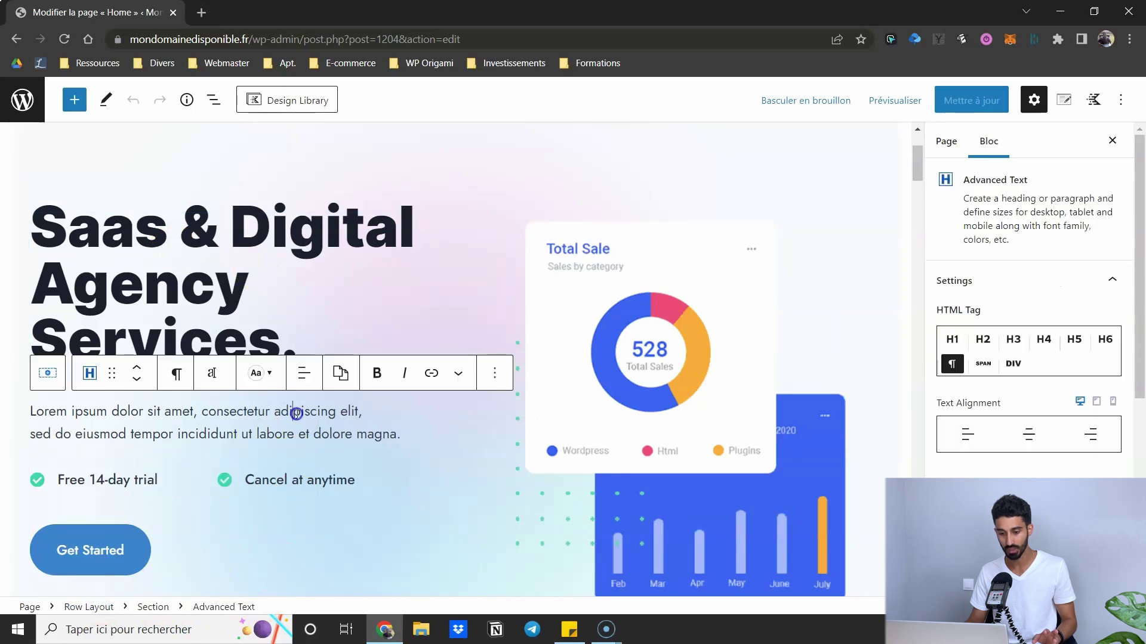
left_click(153, 607)
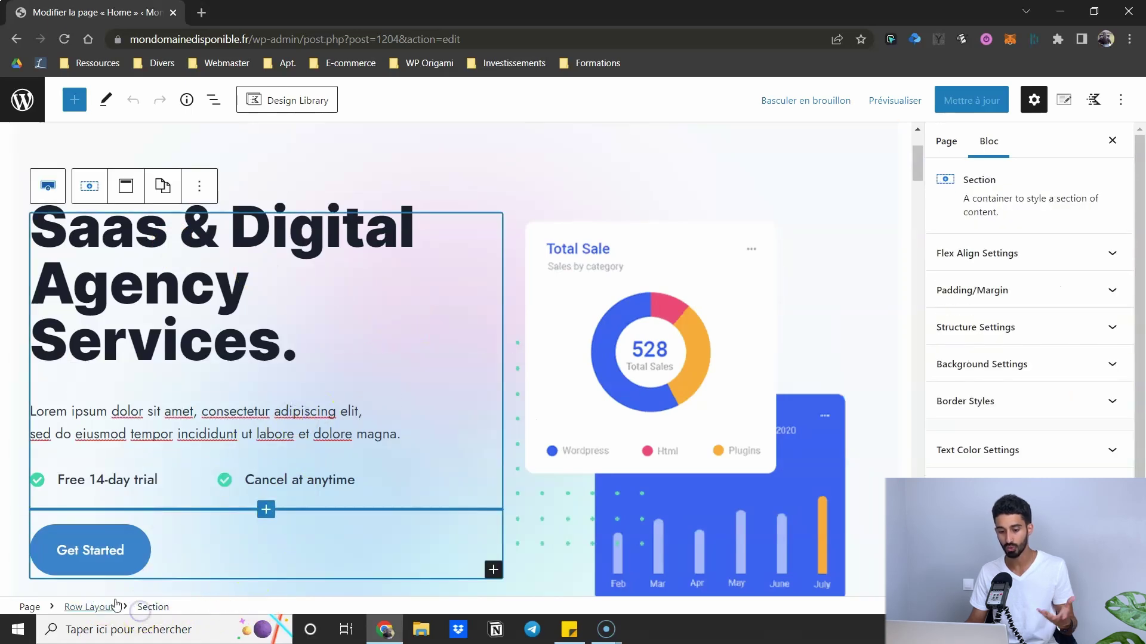
left_click(213, 101)
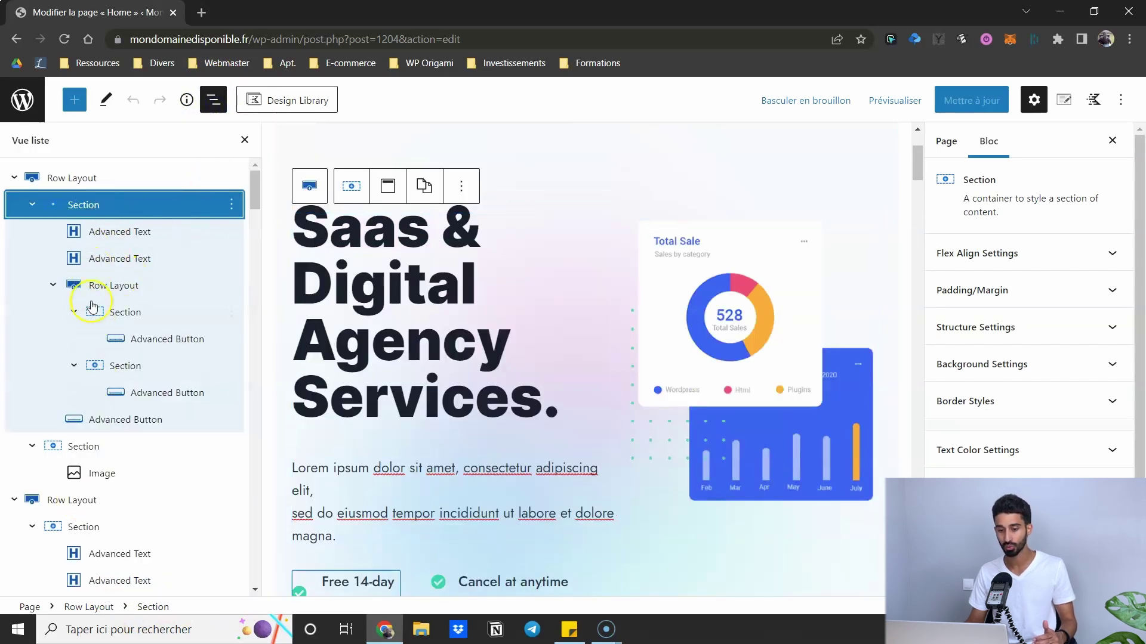
scroll(90, 253, "down", 2)
scroll(102, 293, "down", 7)
scroll(80, 350, "up", 9)
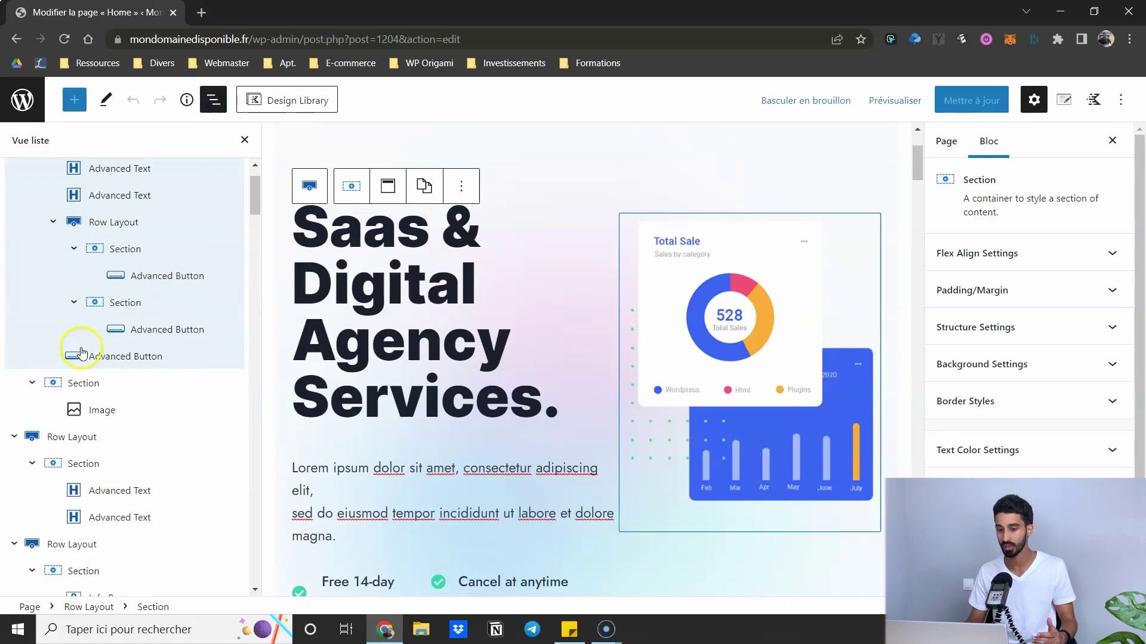
left_click(126, 263)
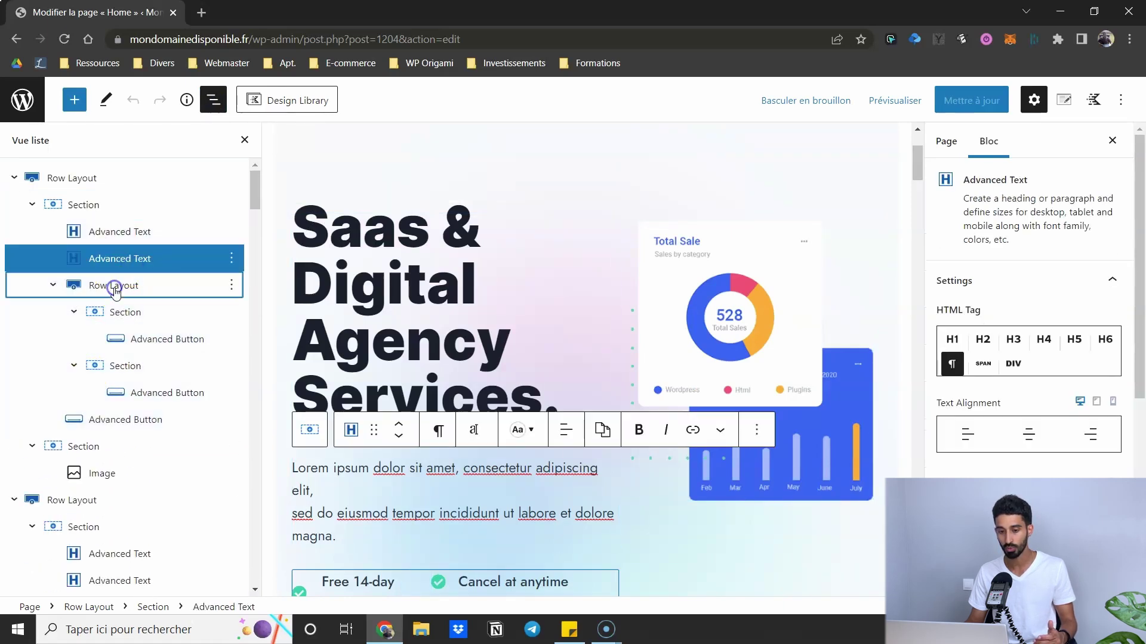
left_click(115, 287)
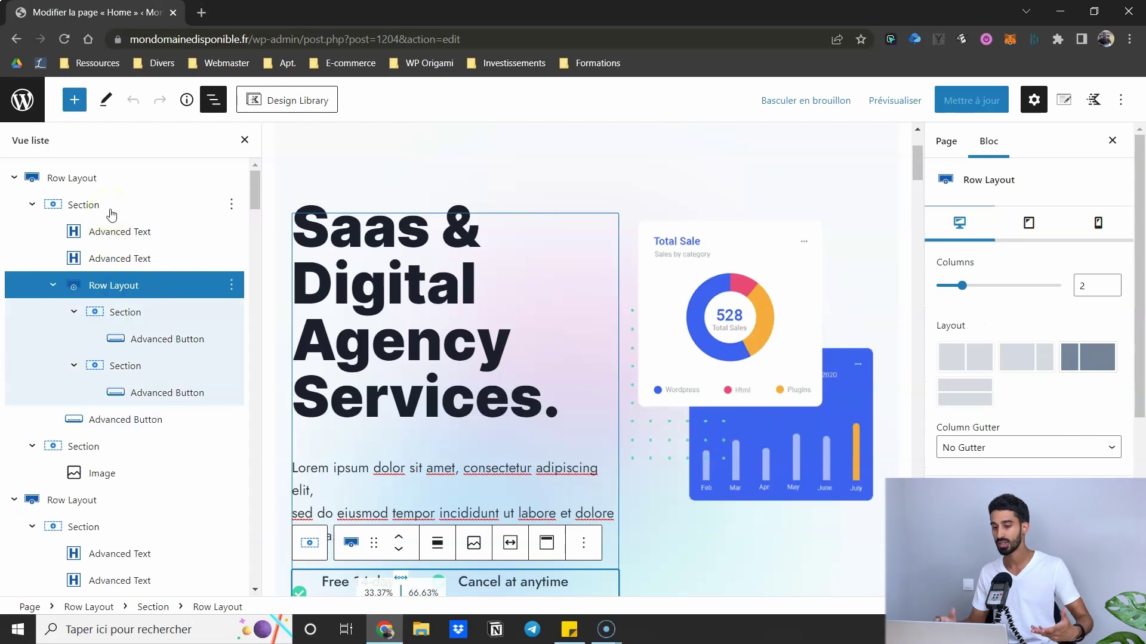
left_click(245, 142)
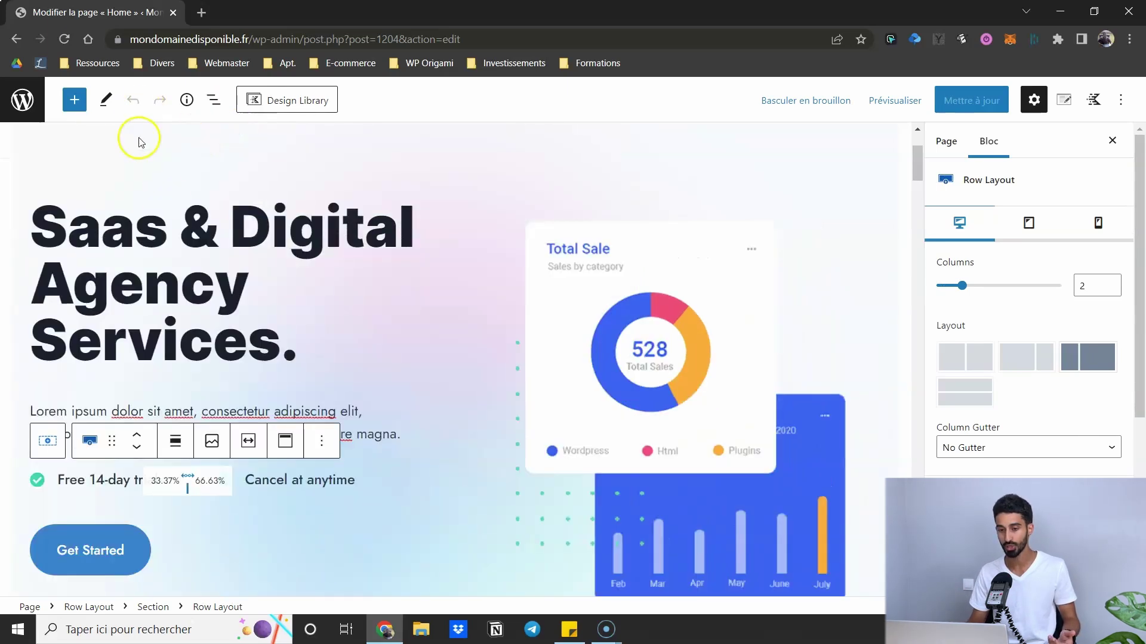
left_click(207, 241)
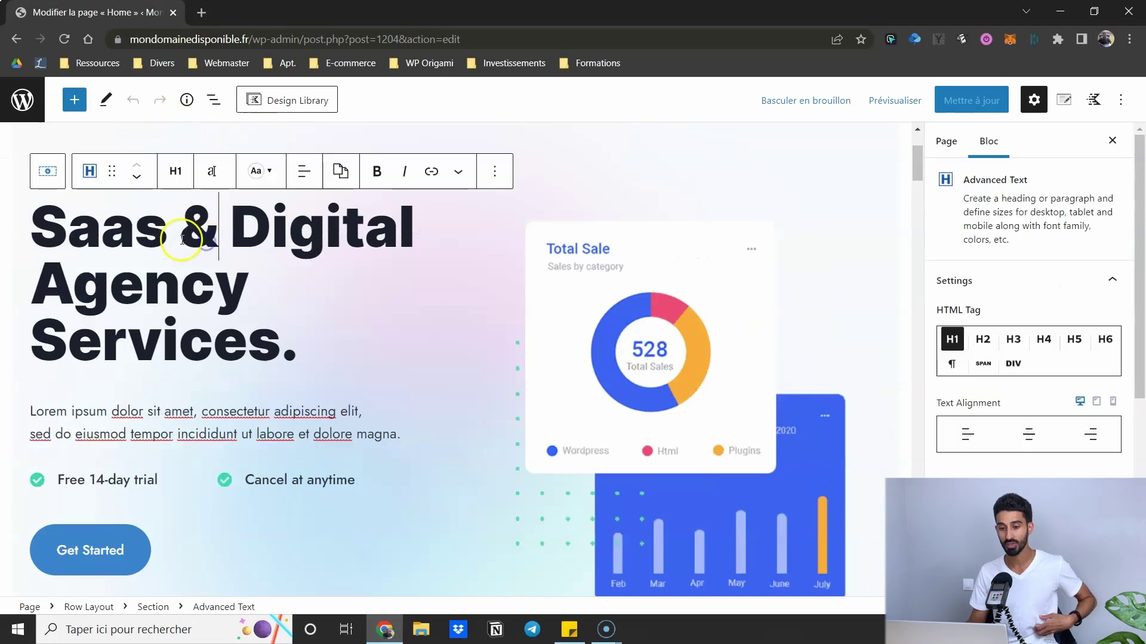
left_click(136, 178)
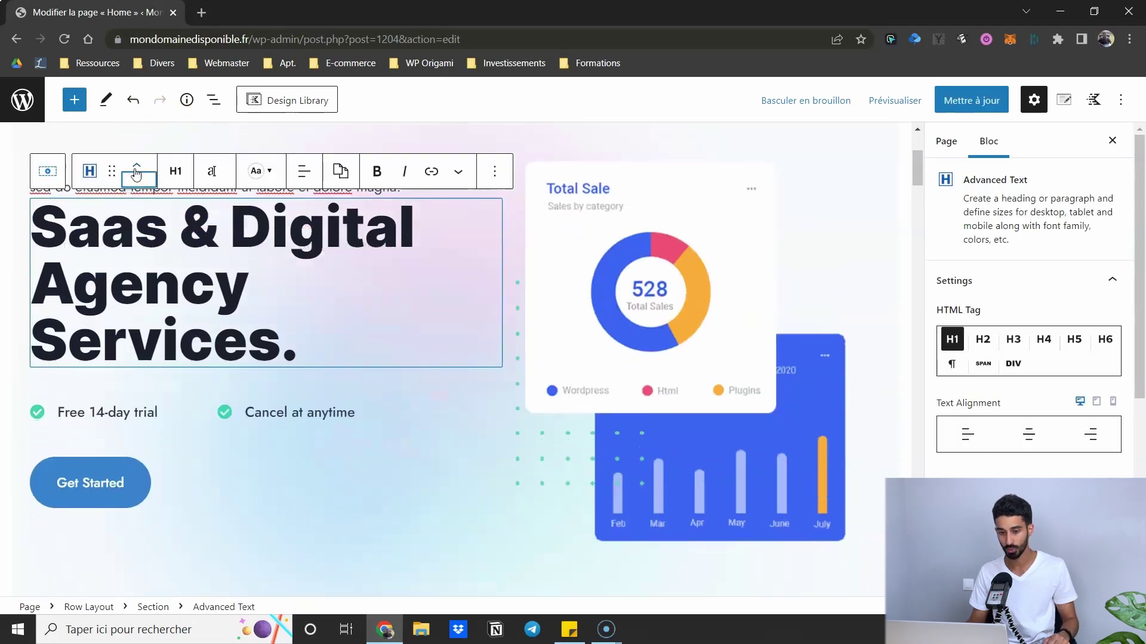
left_click(136, 165)
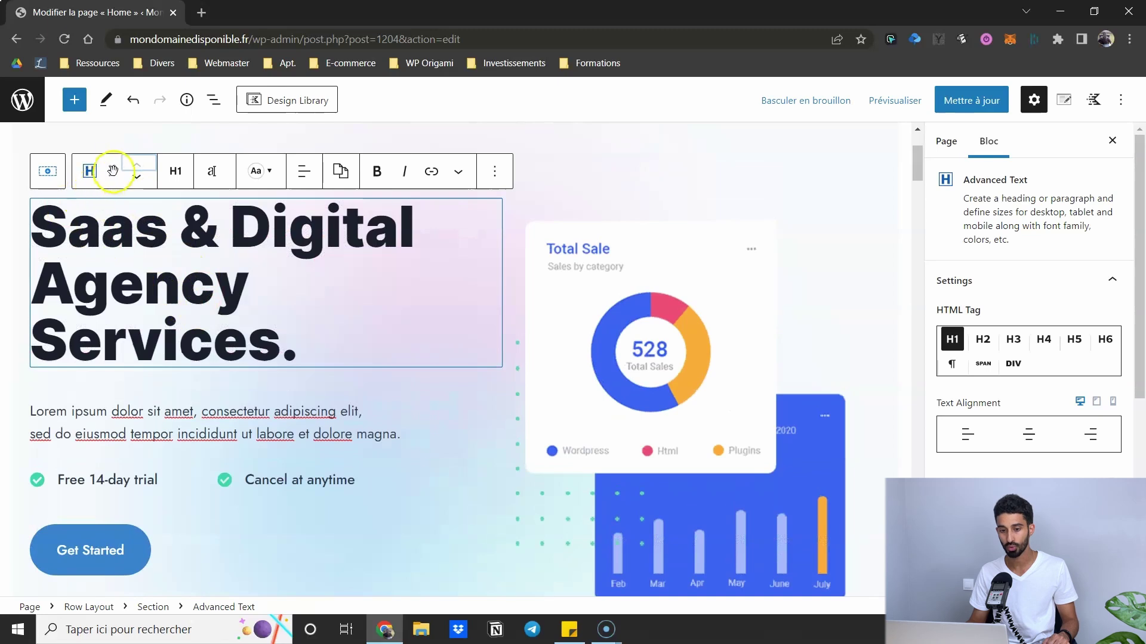
left_click_drag(111, 171, 251, 233)
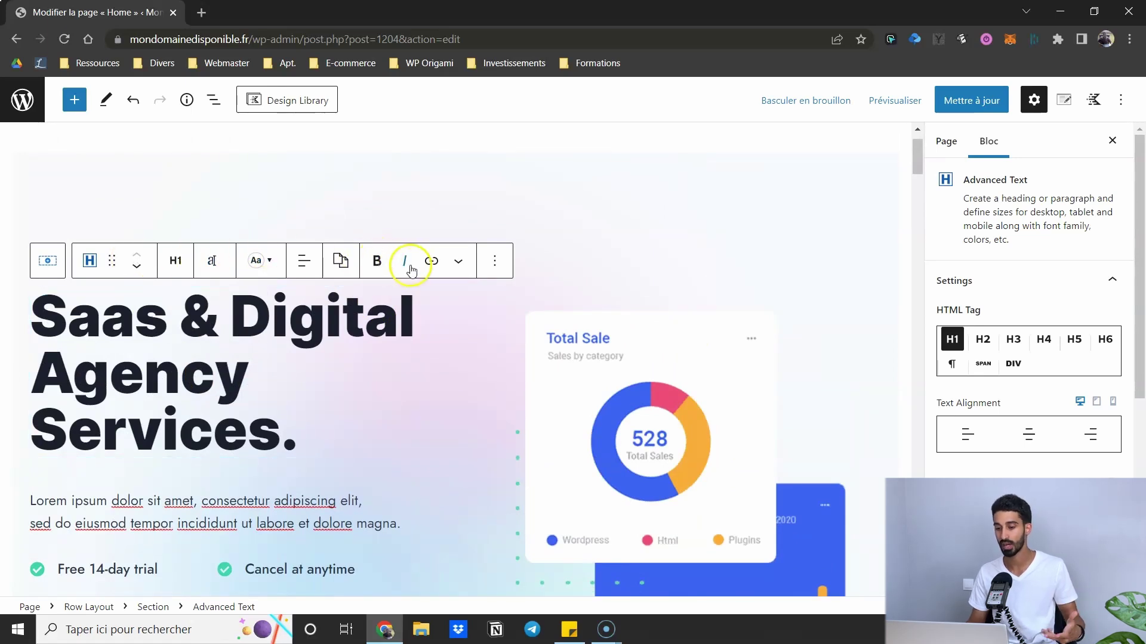
scroll(320, 307, "down", 2)
scroll(318, 293, "up", 3)
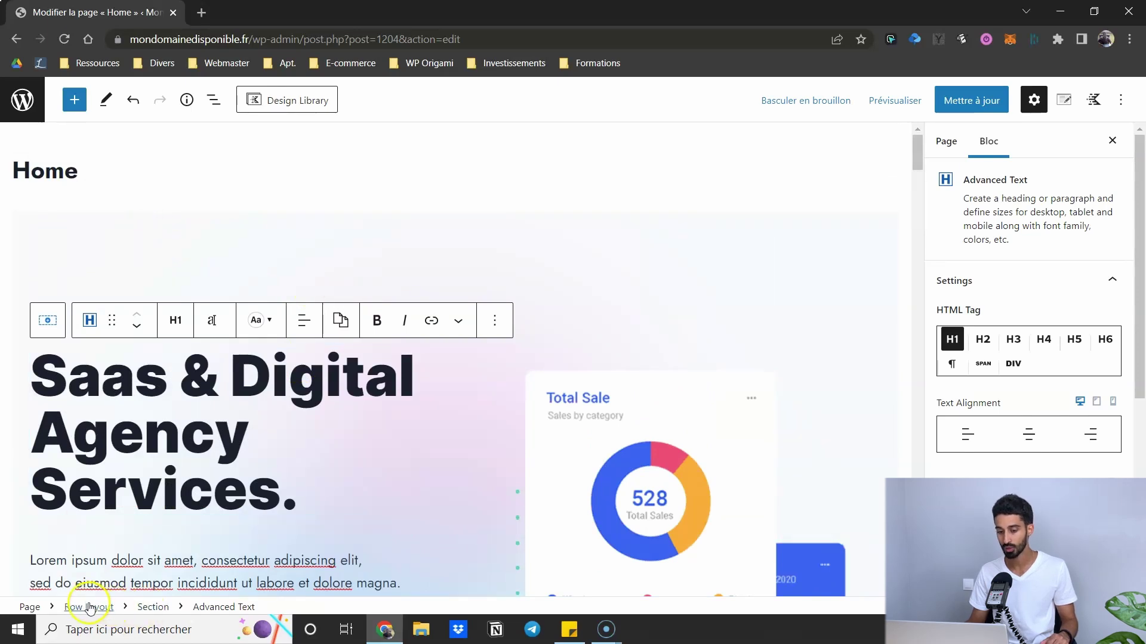
scroll(107, 568, "down", 3)
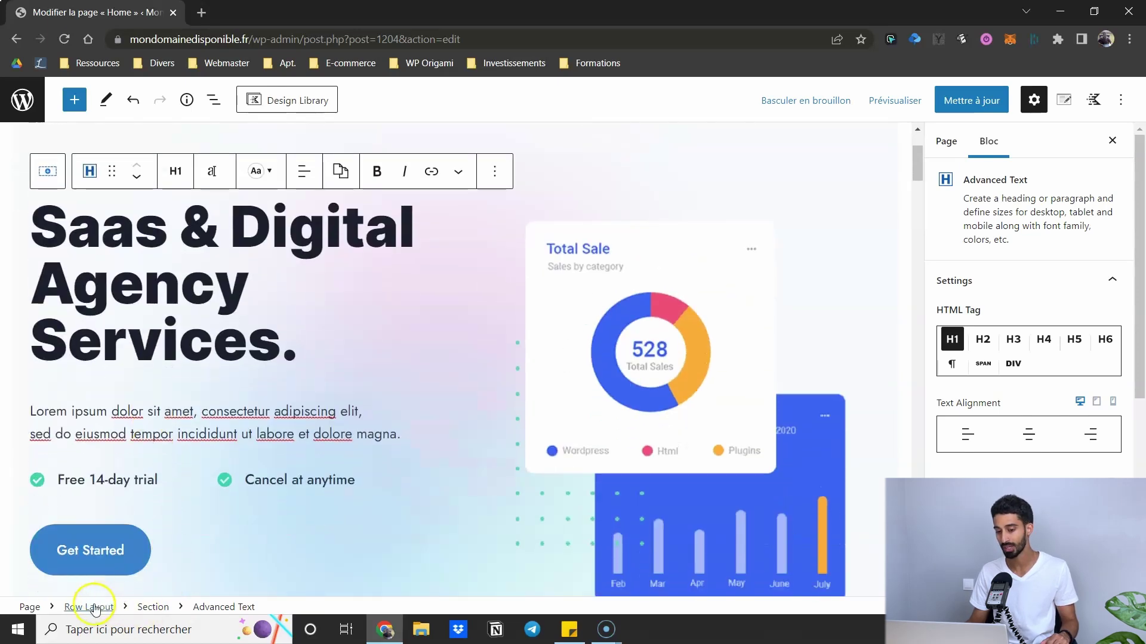
left_click(94, 608)
scroll(422, 227, "up", 3)
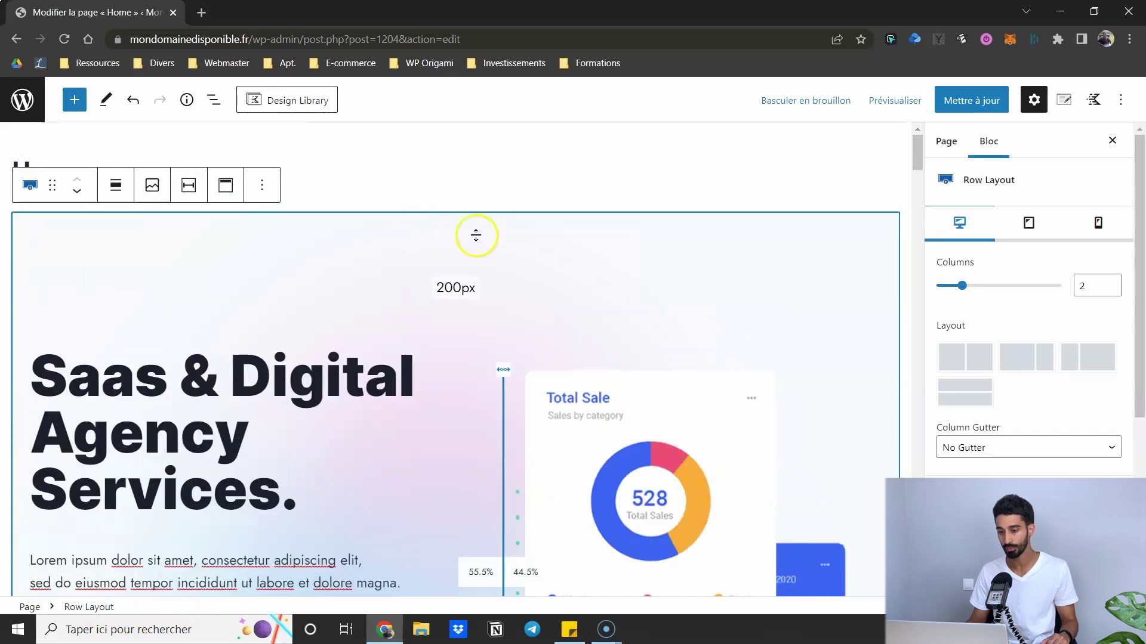
scroll(684, 199, "down", 3)
scroll(819, 246, "up", 1)
scroll(1036, 300, "down", 1)
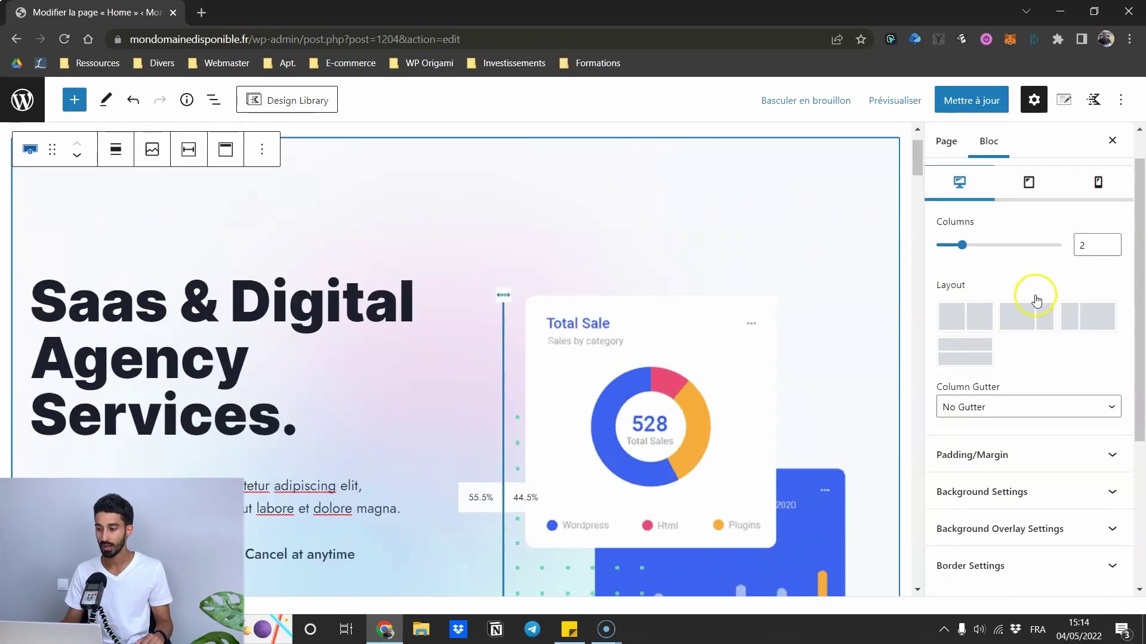
scroll(1008, 358, "down", 3)
scroll(1015, 370, "down", 2)
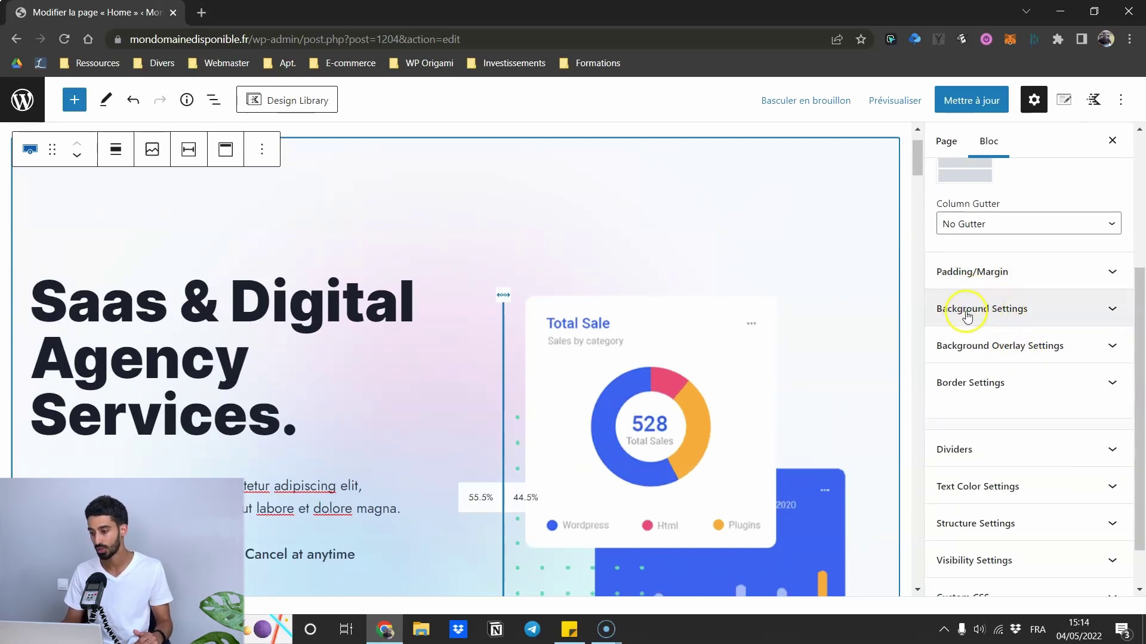
left_click(966, 316)
scroll(1049, 325, "down", 3)
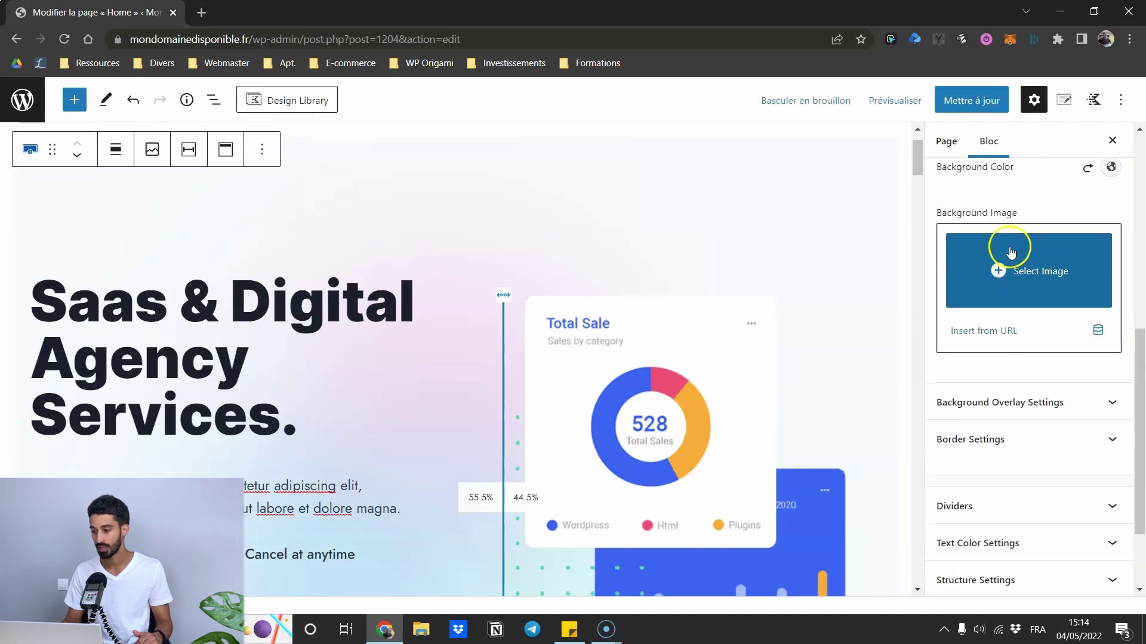
left_click(987, 402)
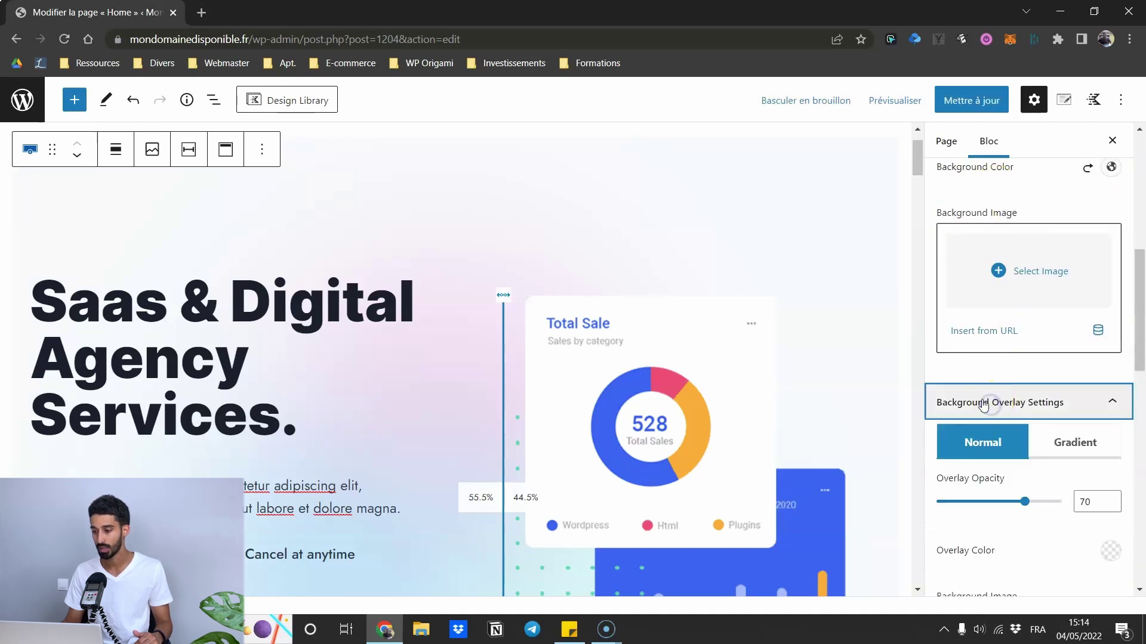
scroll(989, 387, "down", 3)
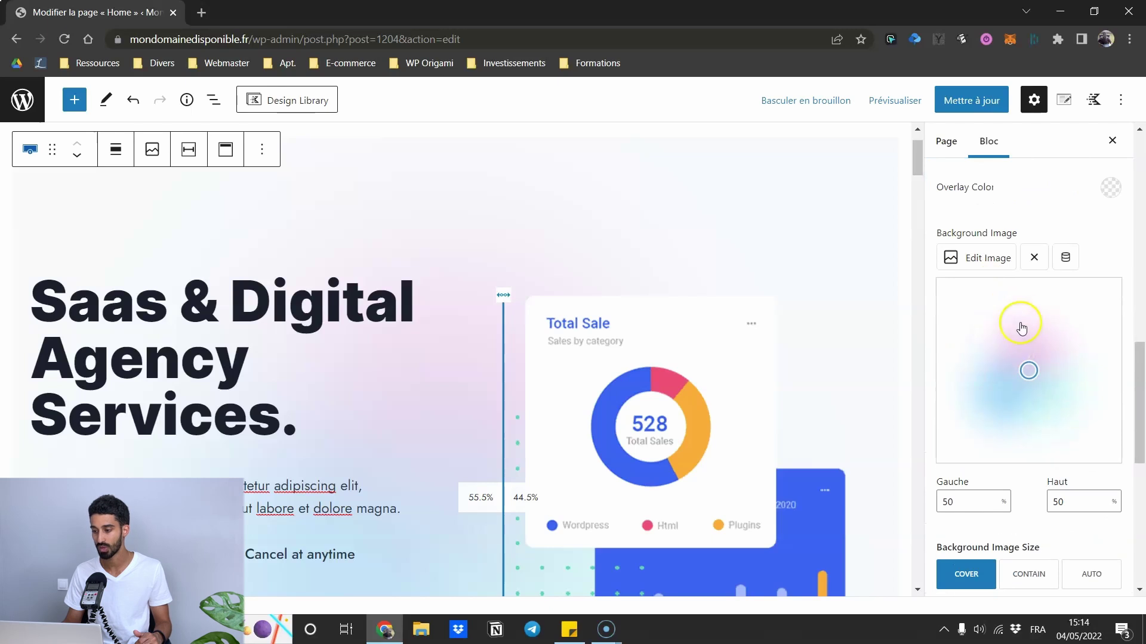
scroll(1022, 327, "up", 1)
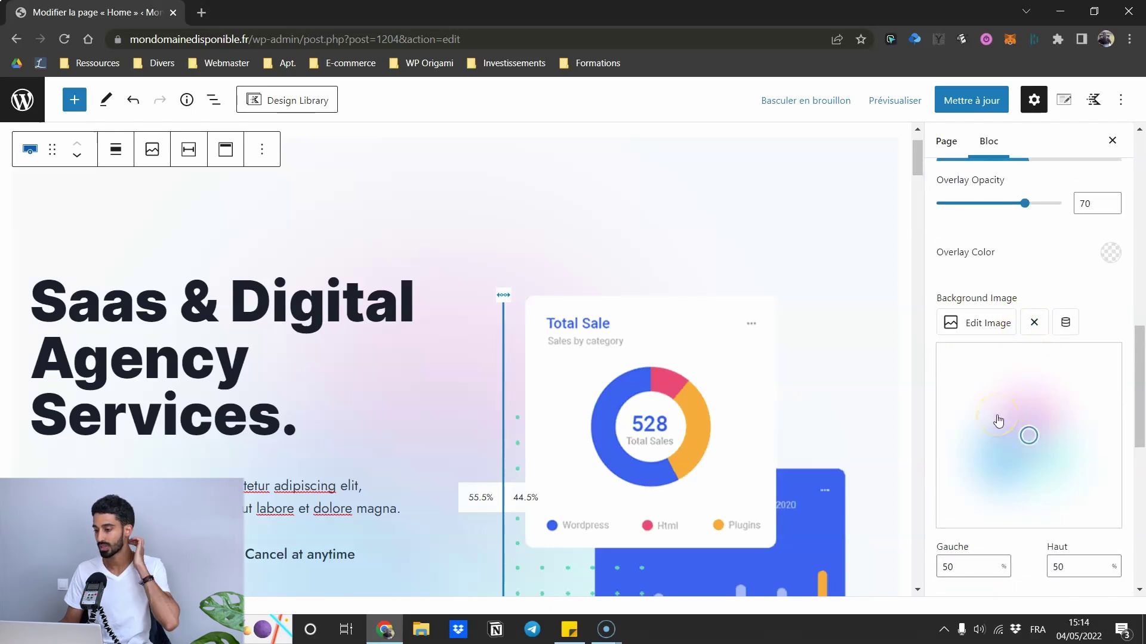
scroll(401, 392, "down", 1)
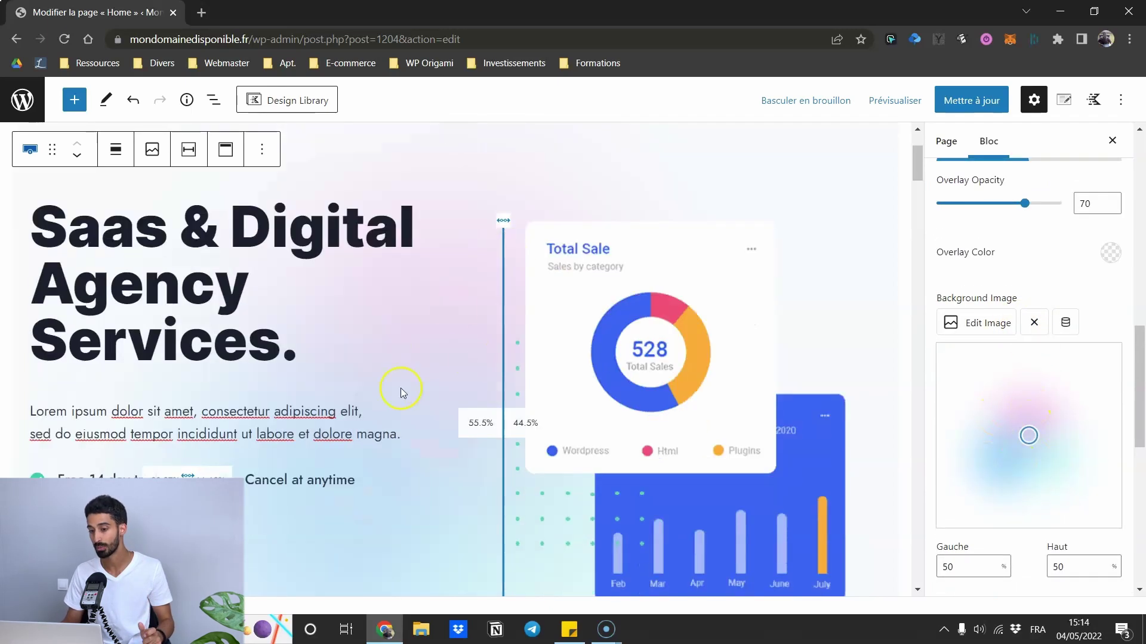
scroll(992, 437, "down", 2)
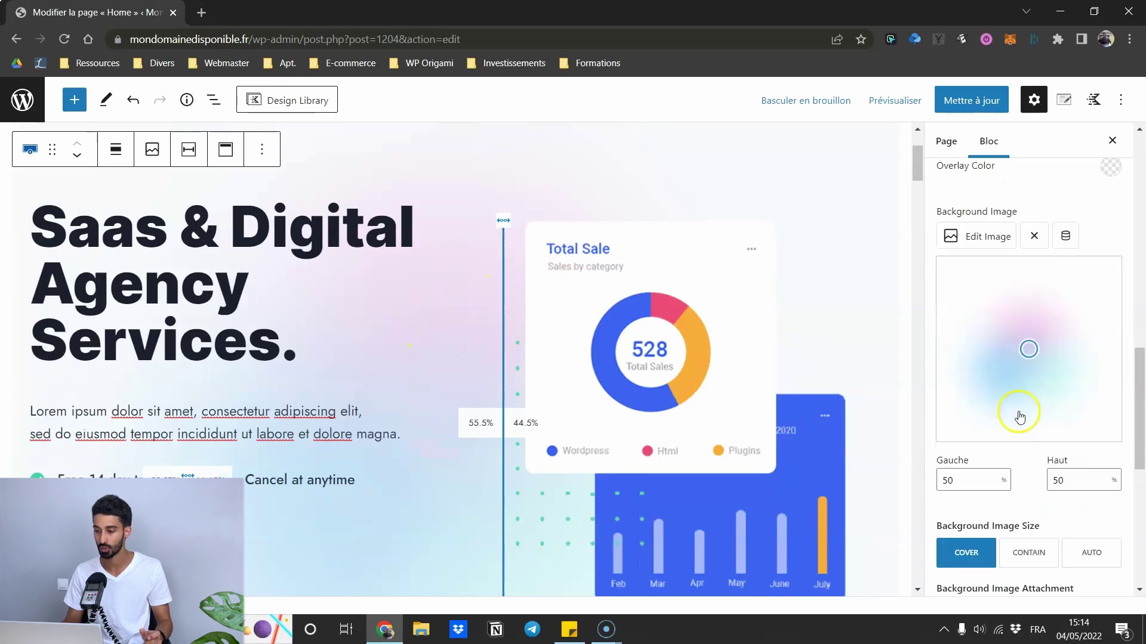
scroll(1026, 317, "up", 5)
left_click(1033, 337)
scroll(1015, 257, "up", 3)
left_click(1001, 306)
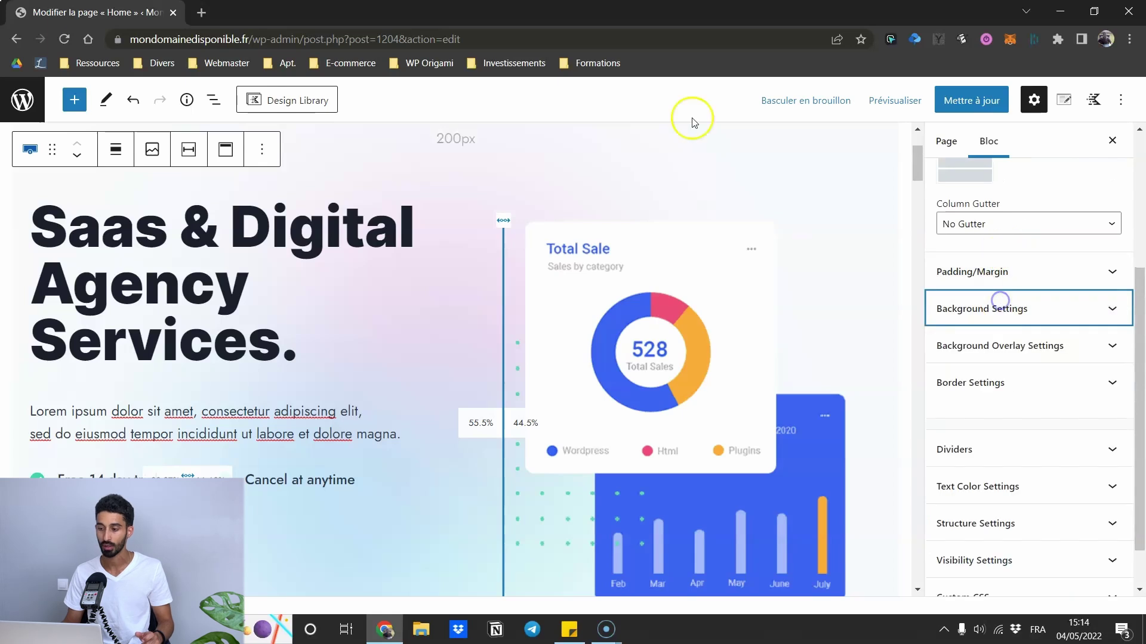
scroll(581, 238, "up", 2)
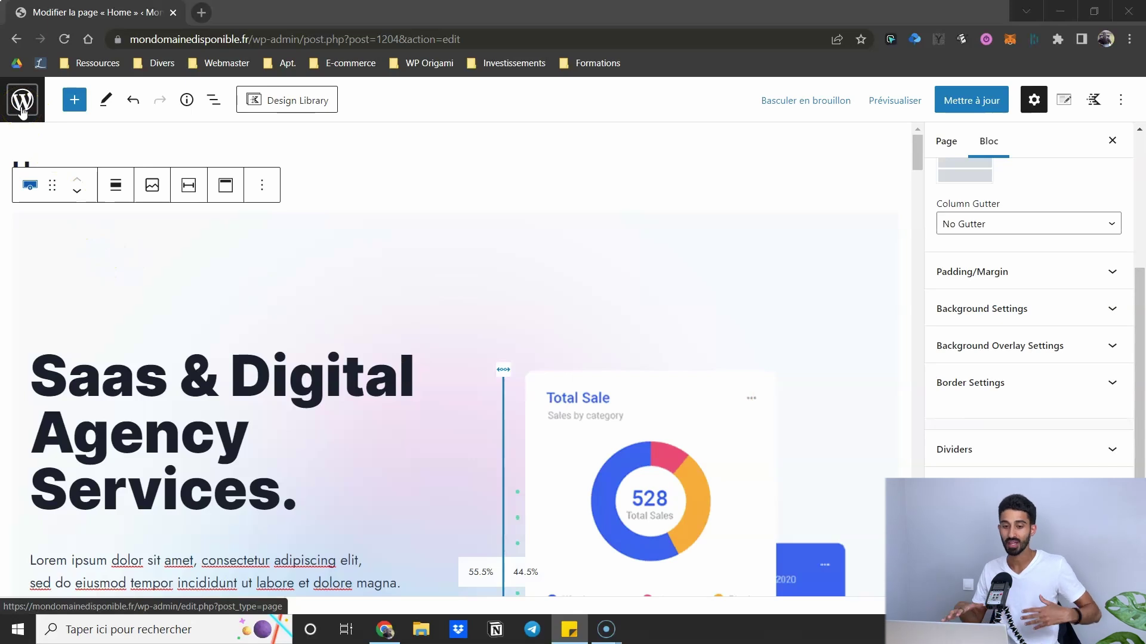
- Exit the Home page editor, confirm Quitter, and add a new page from Pages
left_click(22, 112)
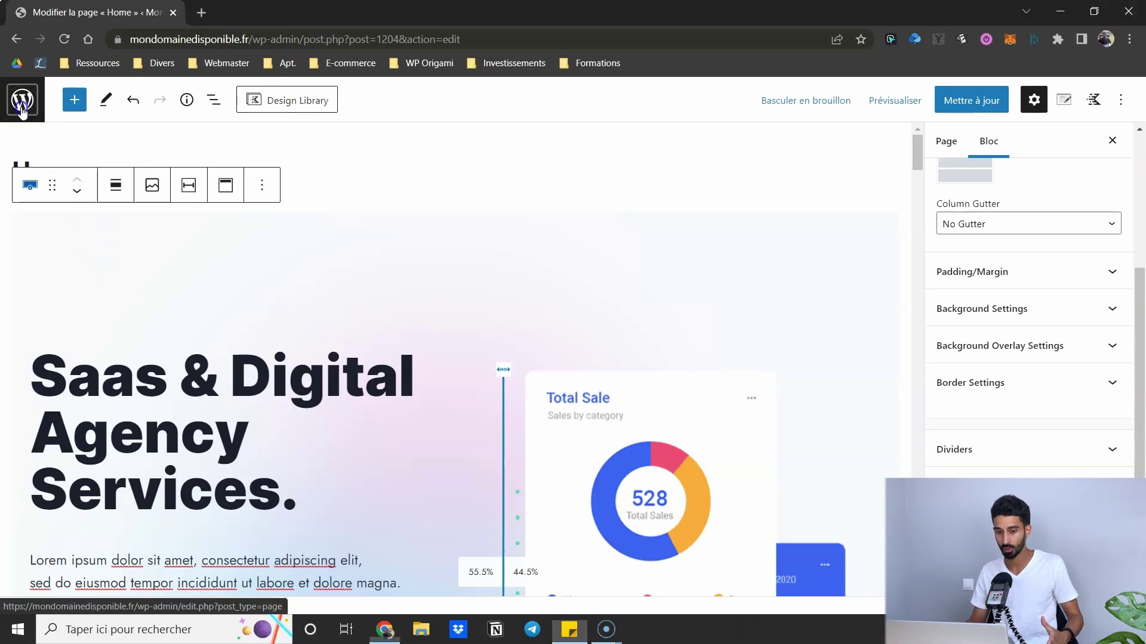
left_click(615, 136)
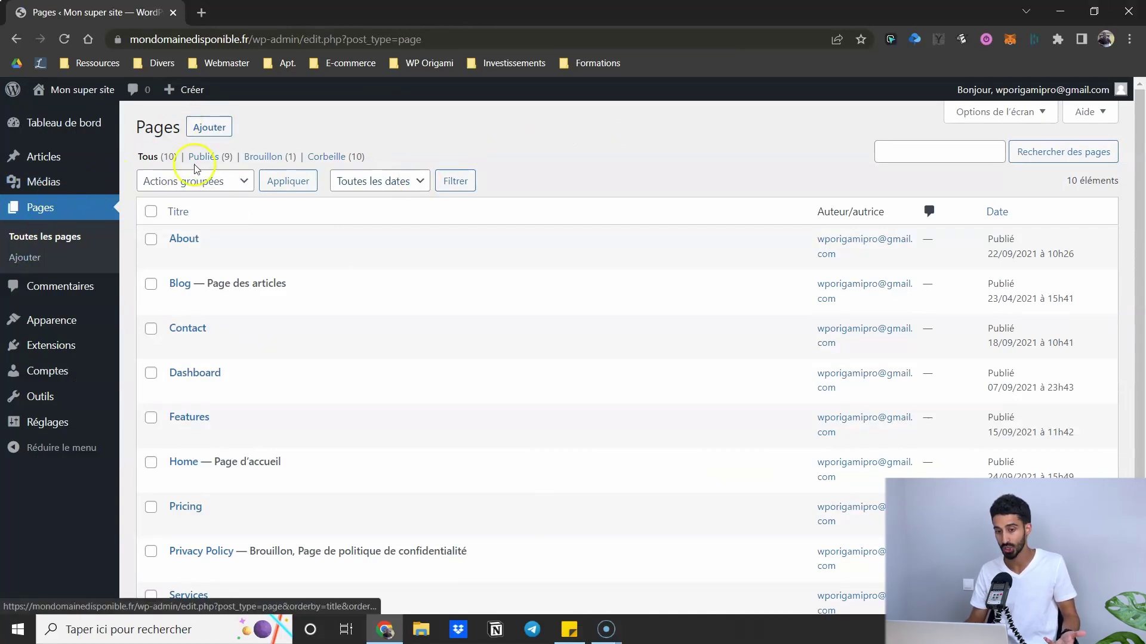
left_click(206, 127)
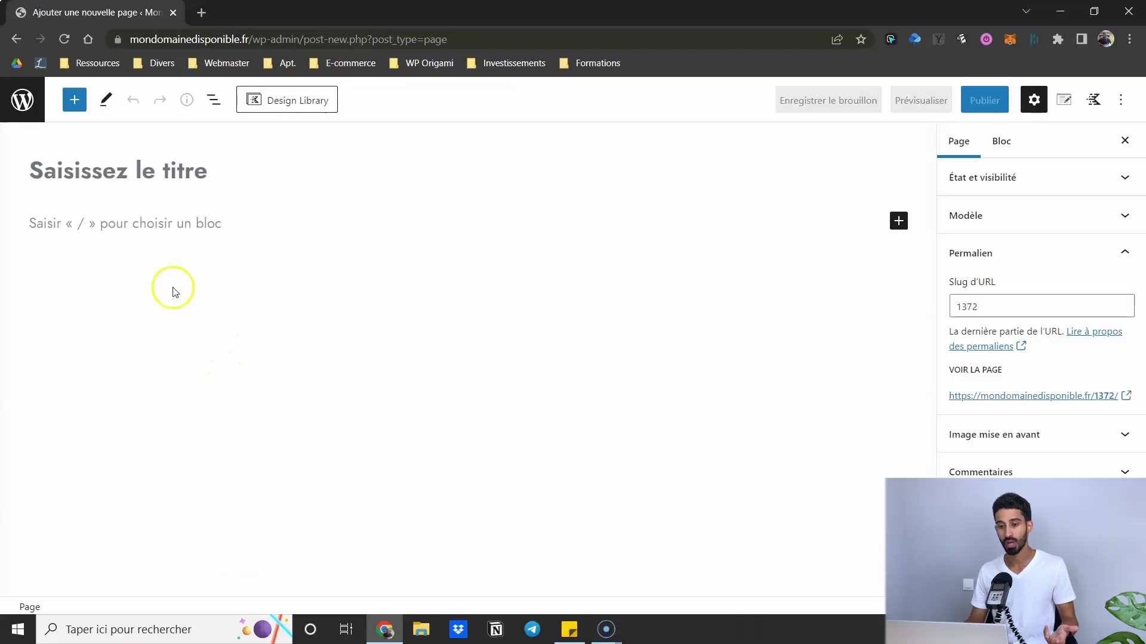
- Insert a Kadence Row Layout block into the new page's empty body
left_click(156, 231)
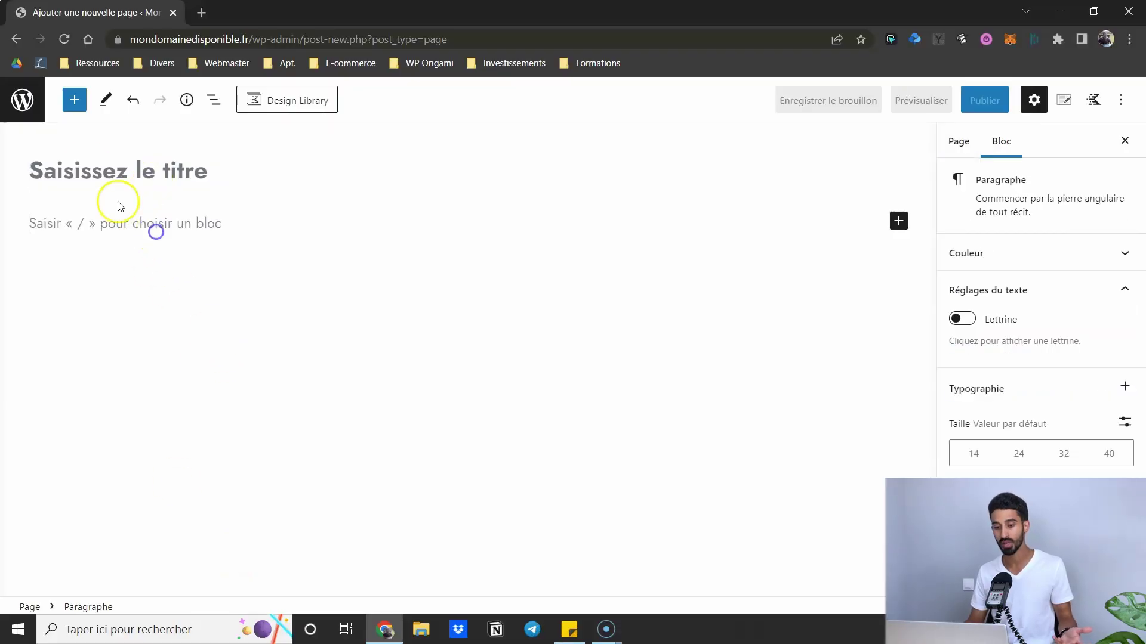
left_click(74, 100)
scroll(197, 430, "down", 1)
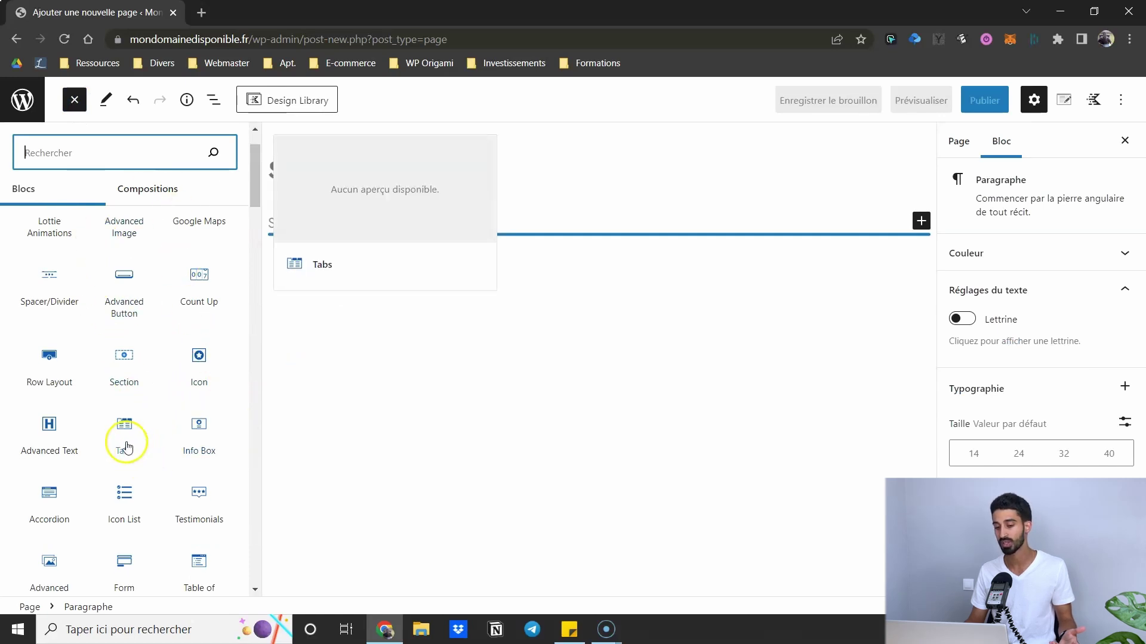
scroll(123, 439, "up", 1)
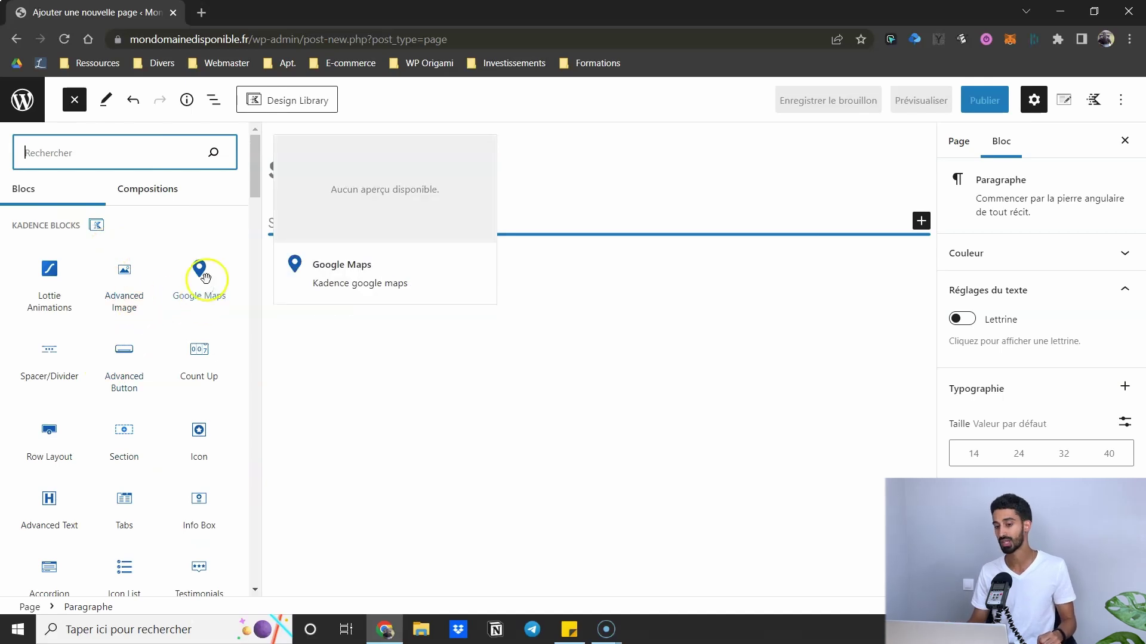
scroll(196, 279, "down", 3)
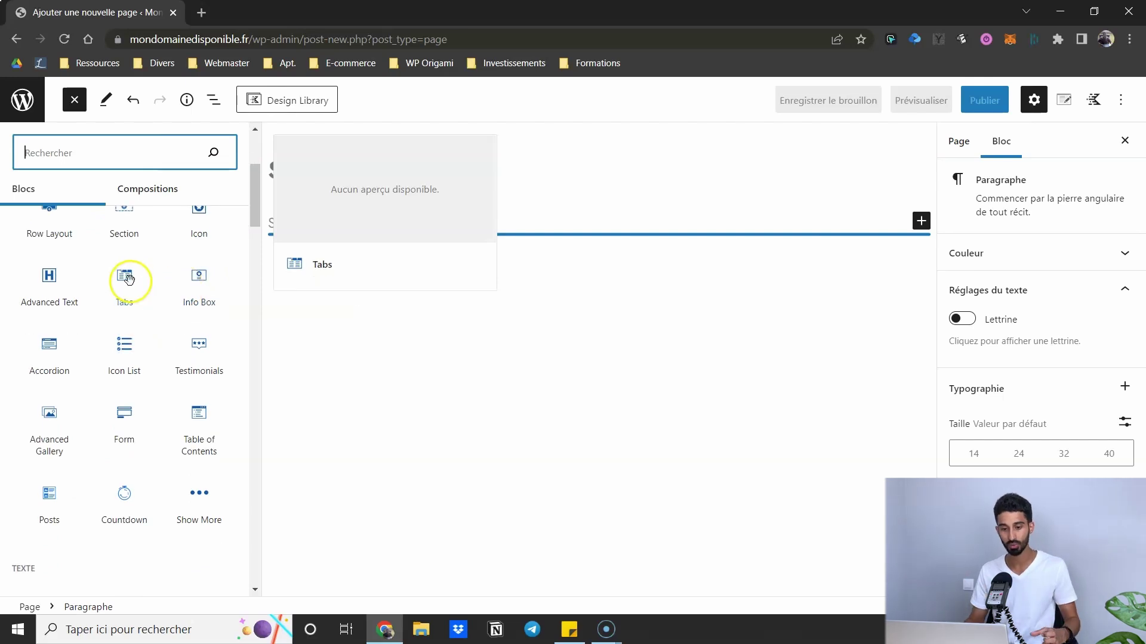
scroll(49, 353, "up", 2)
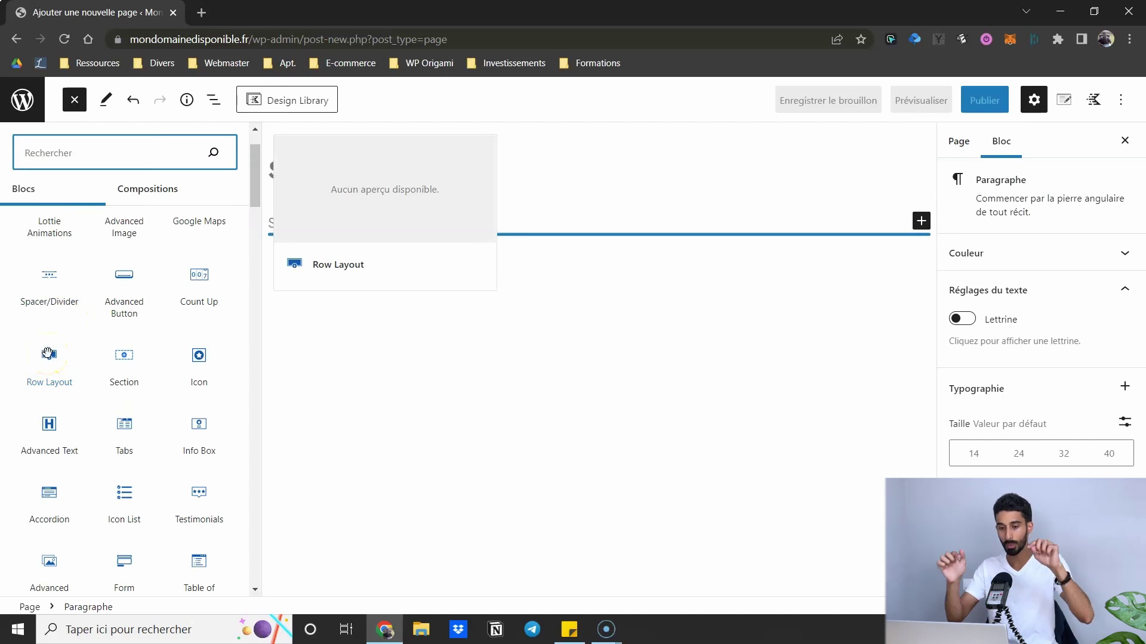
left_click(46, 356)
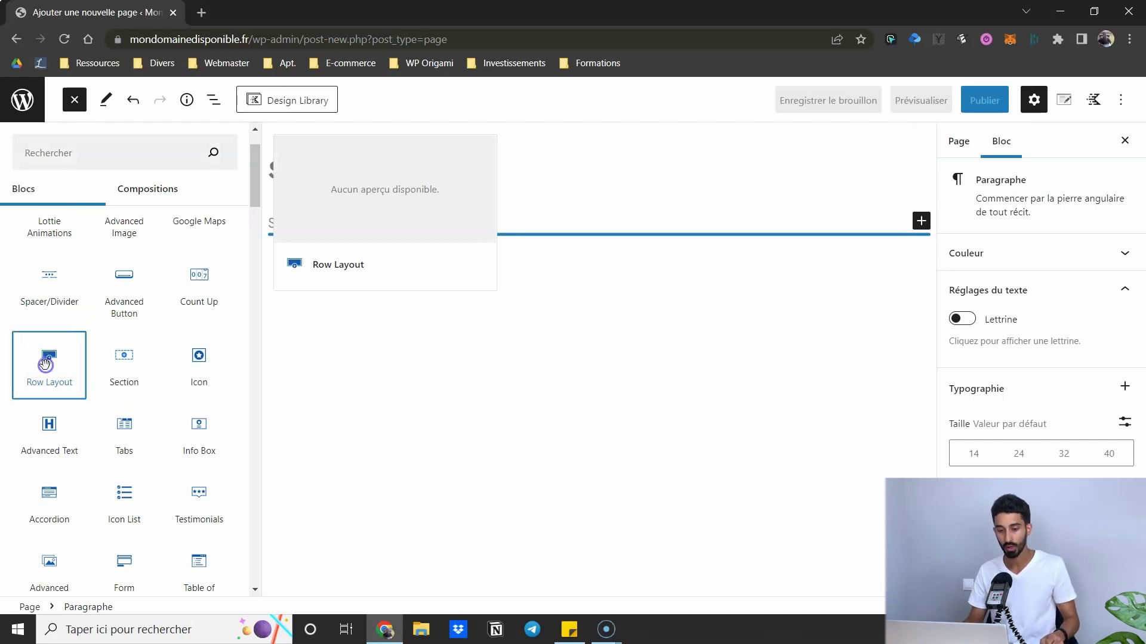
- Give the Row Layout three equal 33.3% columns and start adding a block to the first column
left_click(75, 102)
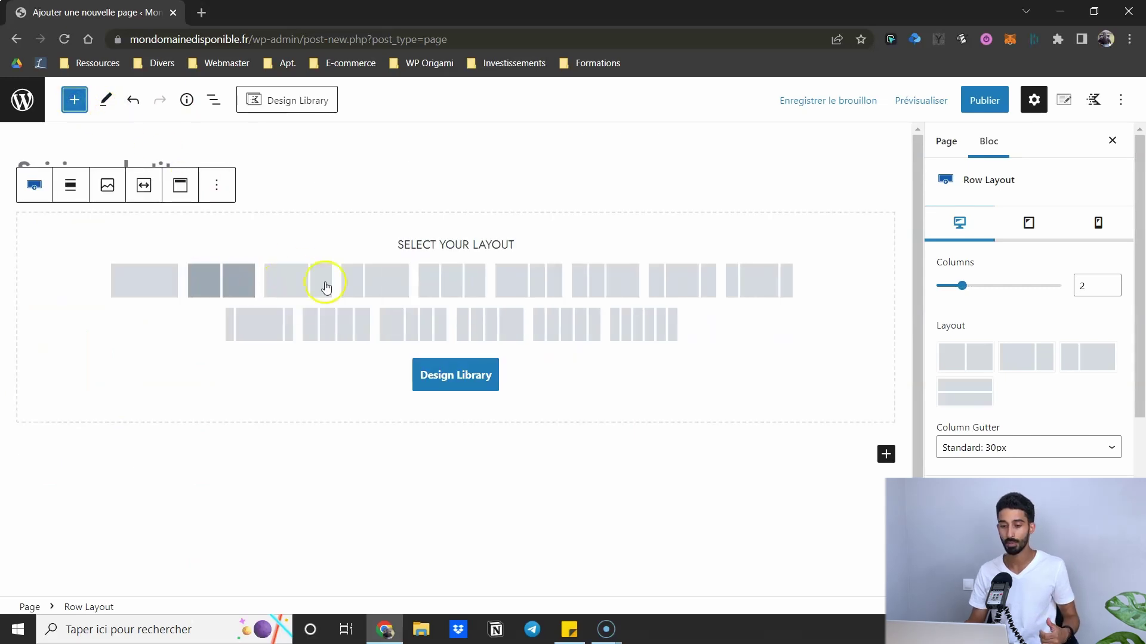
left_click(439, 281)
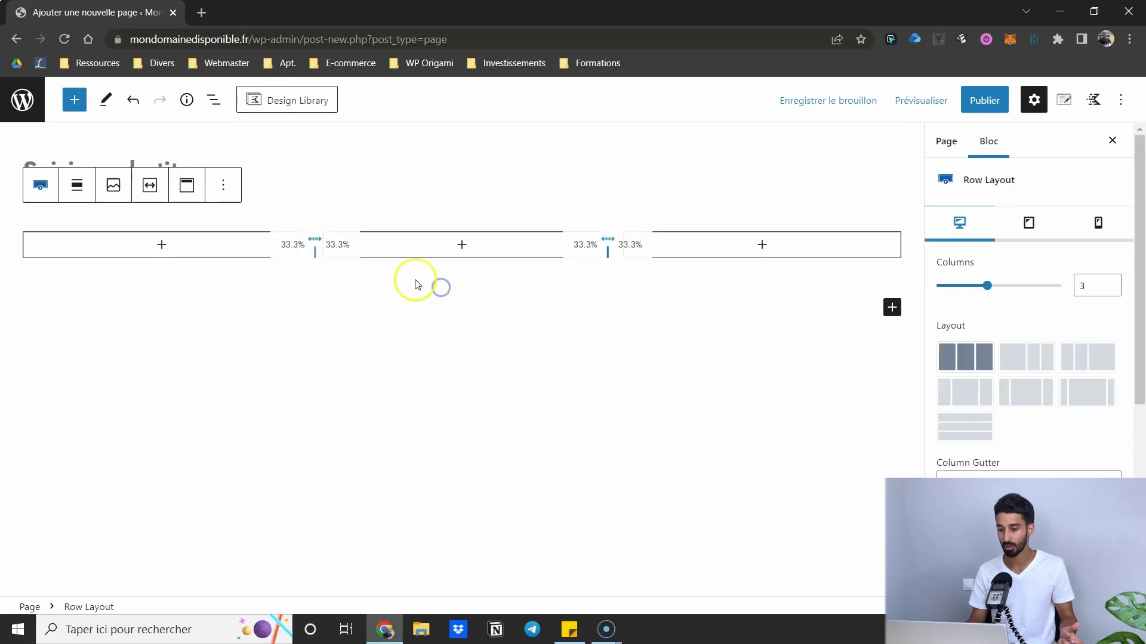
left_click(162, 246)
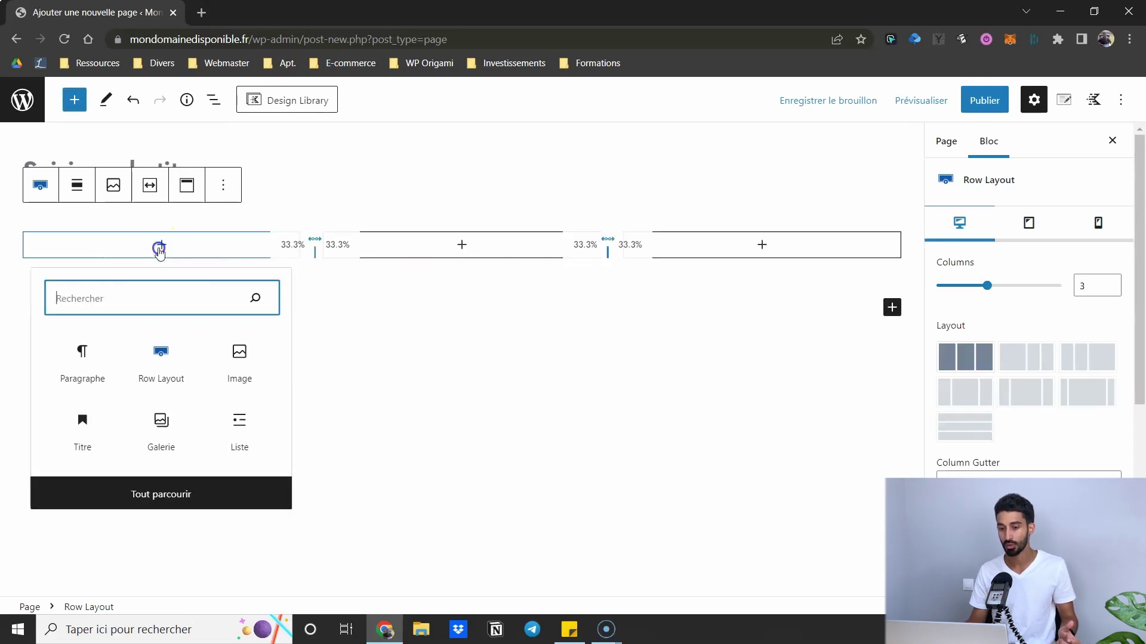
left_click(152, 297)
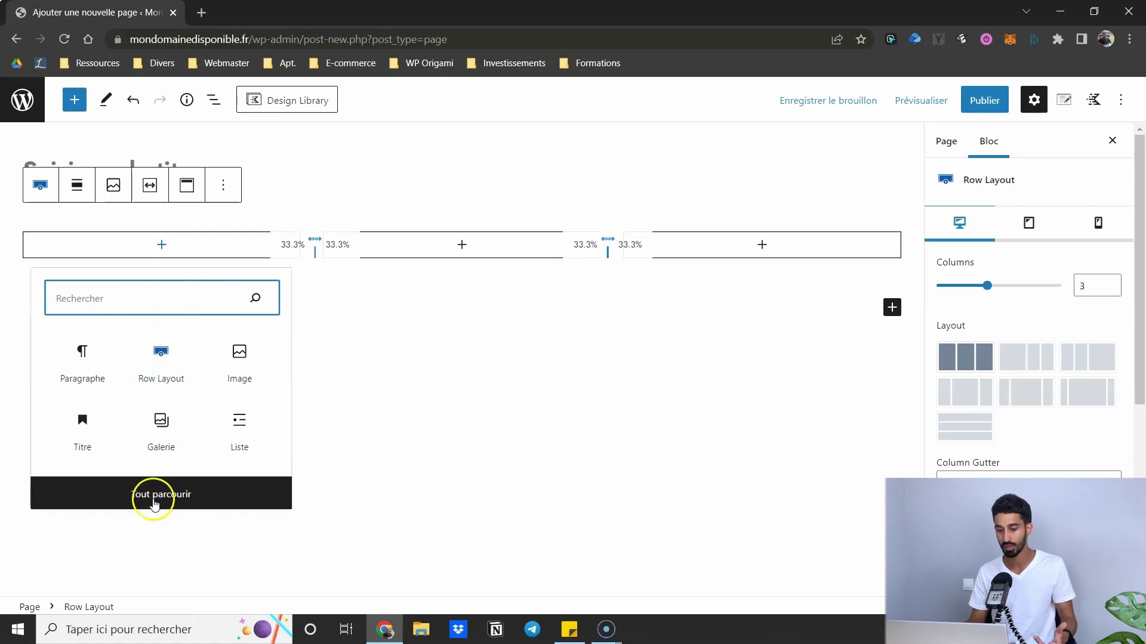
- Browse all blocks via Tout parcourir, then view the page settings and its slug 1372
left_click(153, 504)
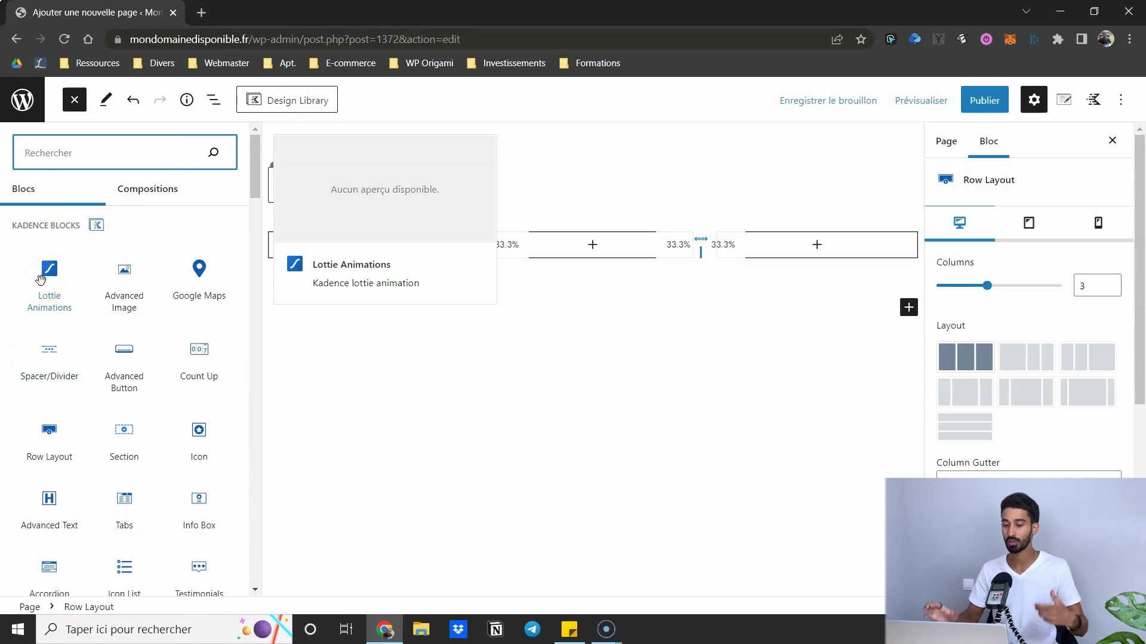
left_click(570, 173)
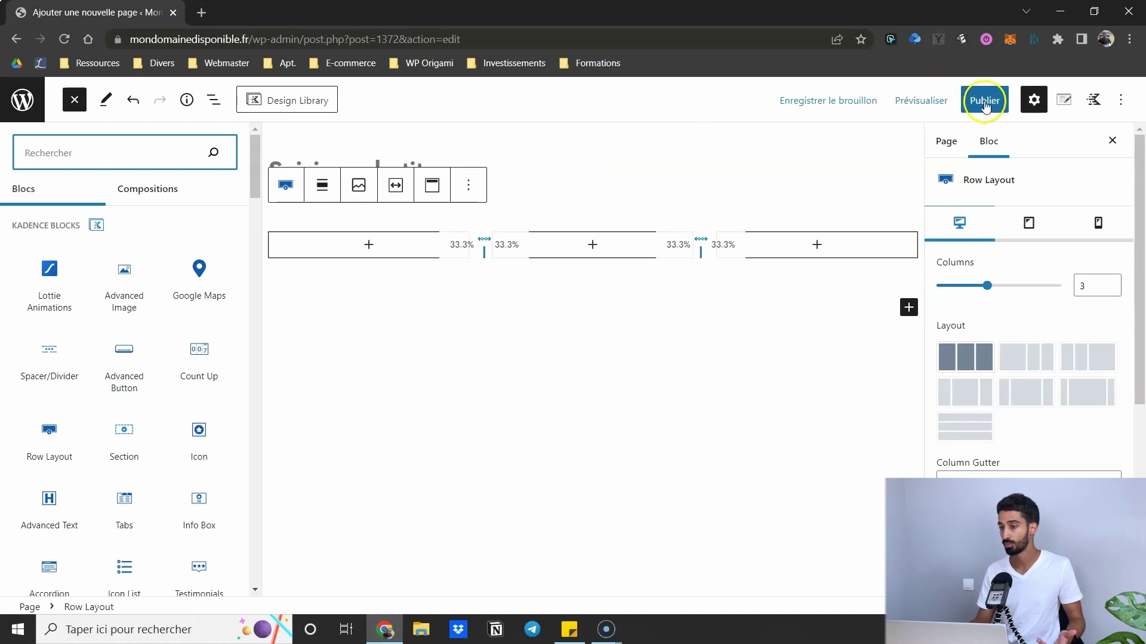
left_click(75, 100)
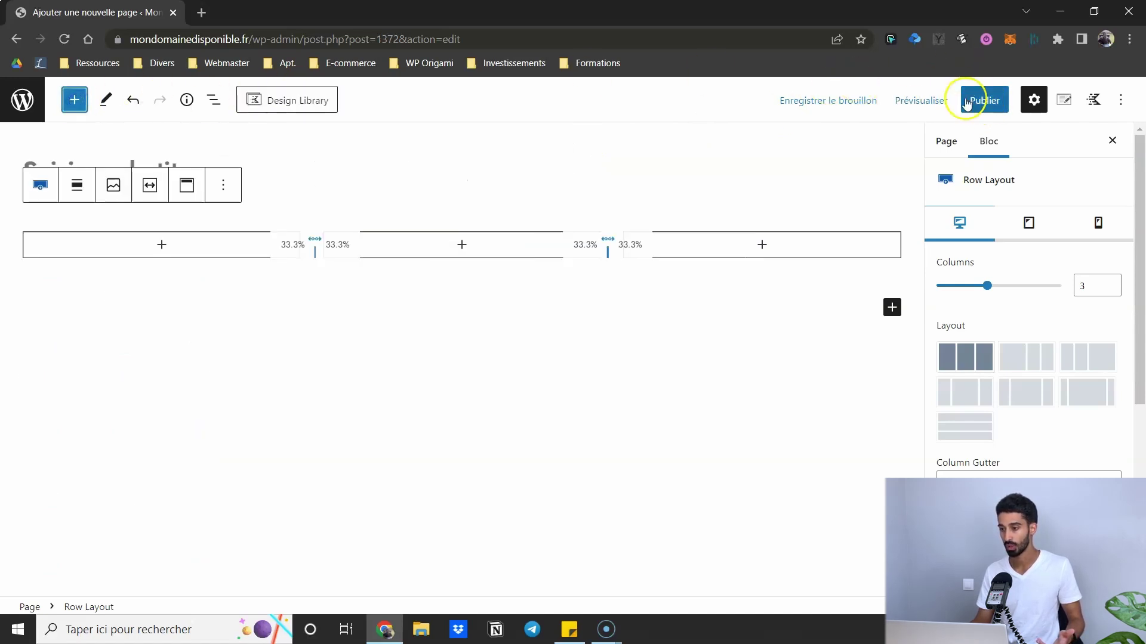
left_click(949, 147)
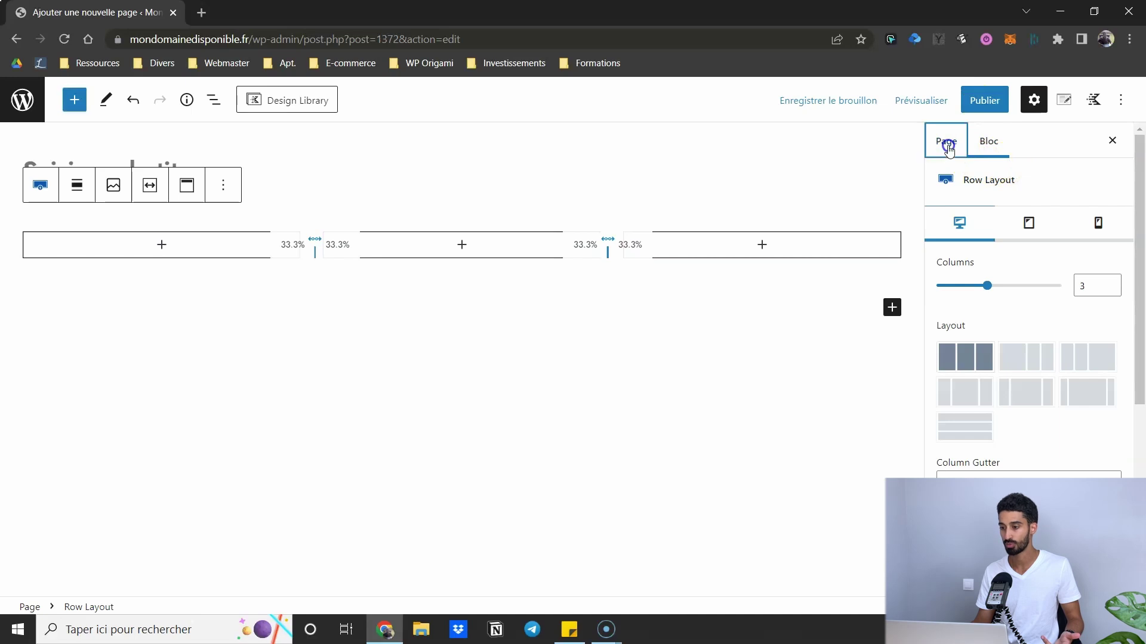
left_click_drag(984, 302, 933, 305)
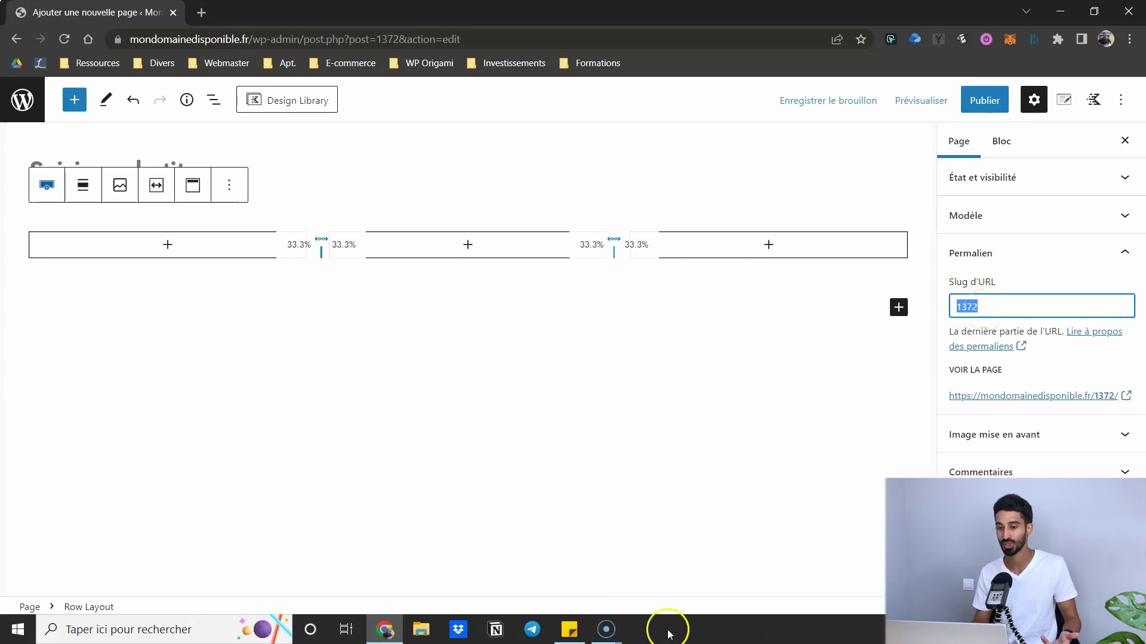
- Insert the Design Library's Testimonial 04 section below the three-column row
left_click(282, 106)
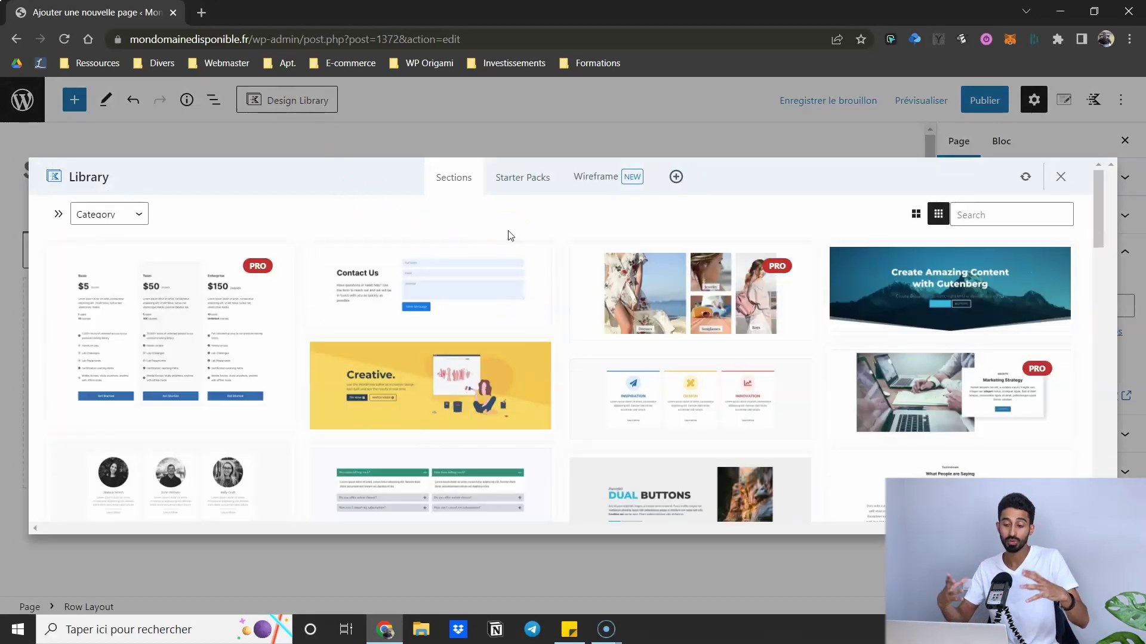
scroll(510, 235, "down", 6)
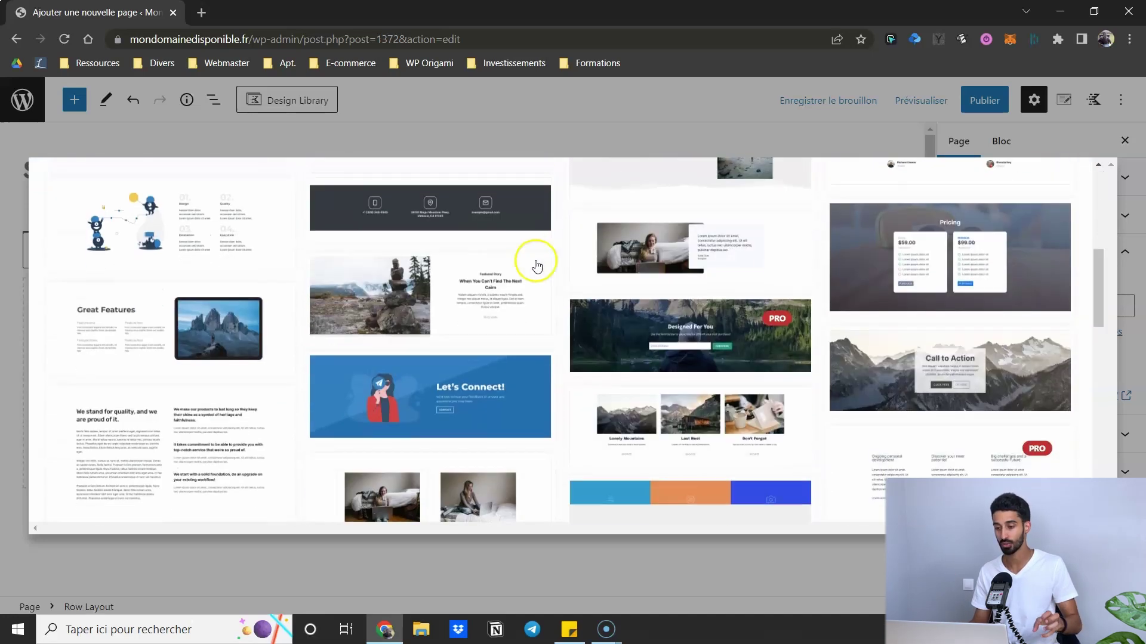
scroll(563, 245, "down", 3)
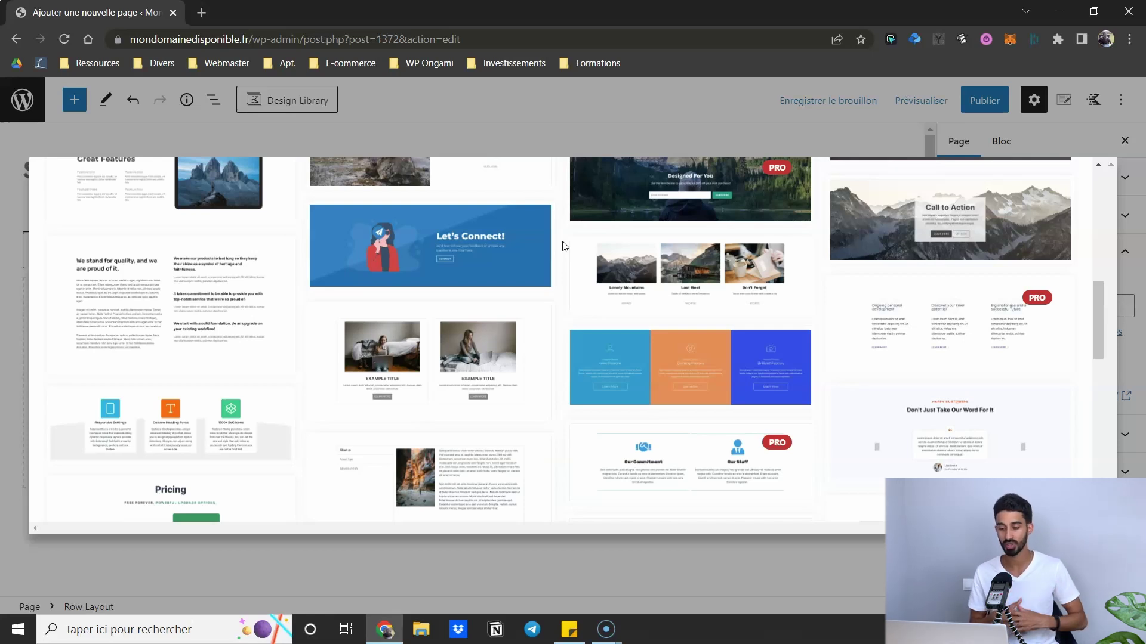
scroll(596, 257, "up", 10)
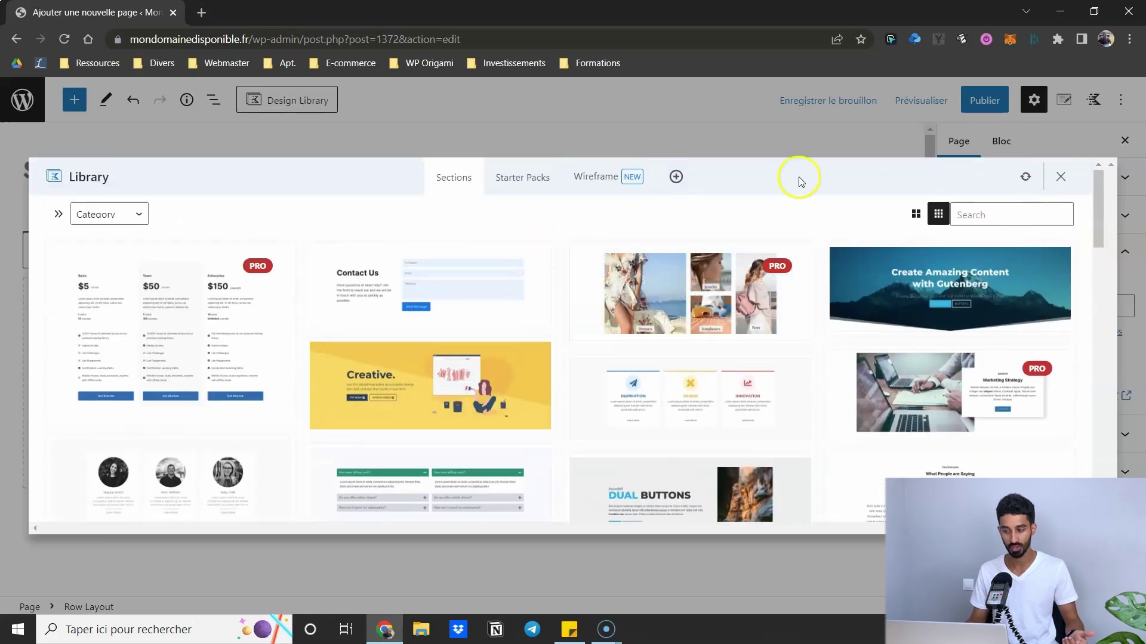
scroll(823, 294, "down", 5)
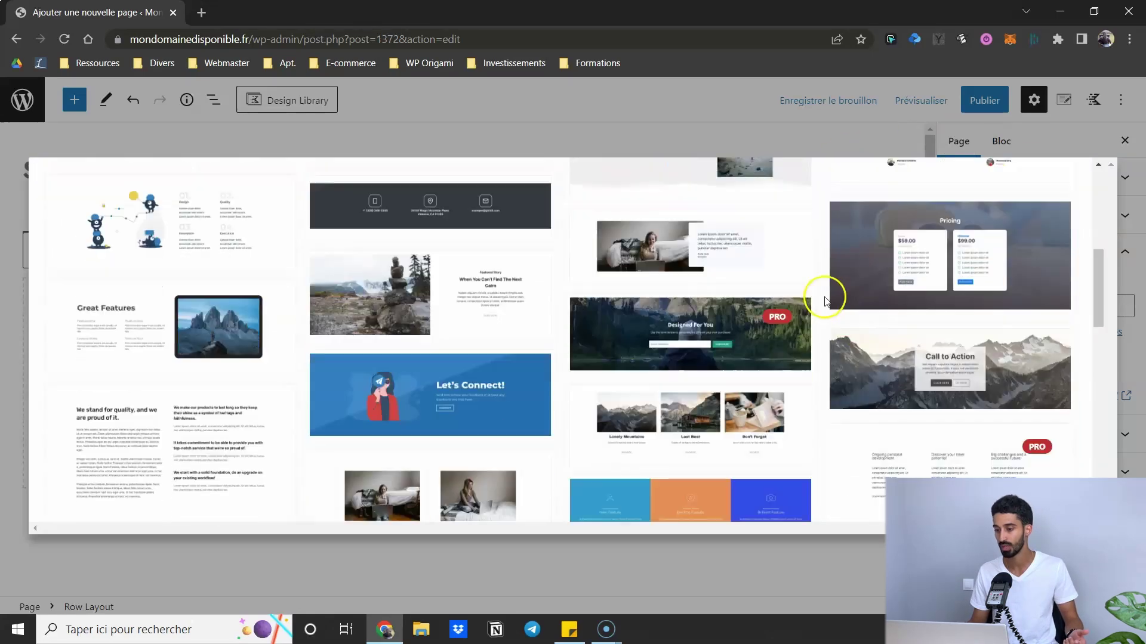
left_click(662, 230)
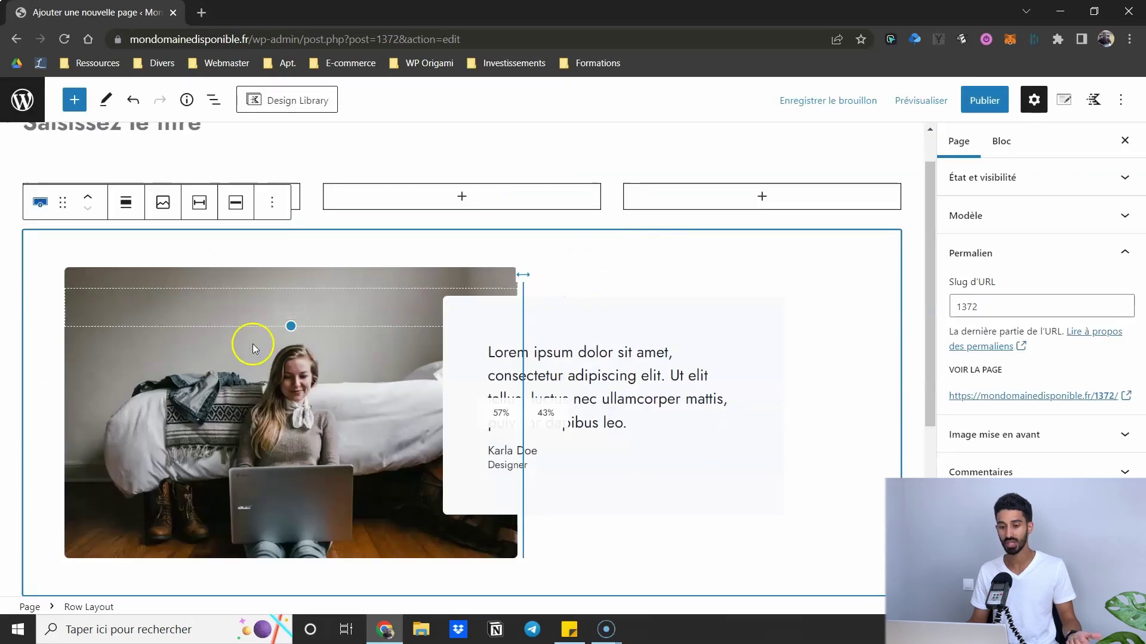
scroll(252, 342, "down", 1)
scroll(371, 257, "up", 2)
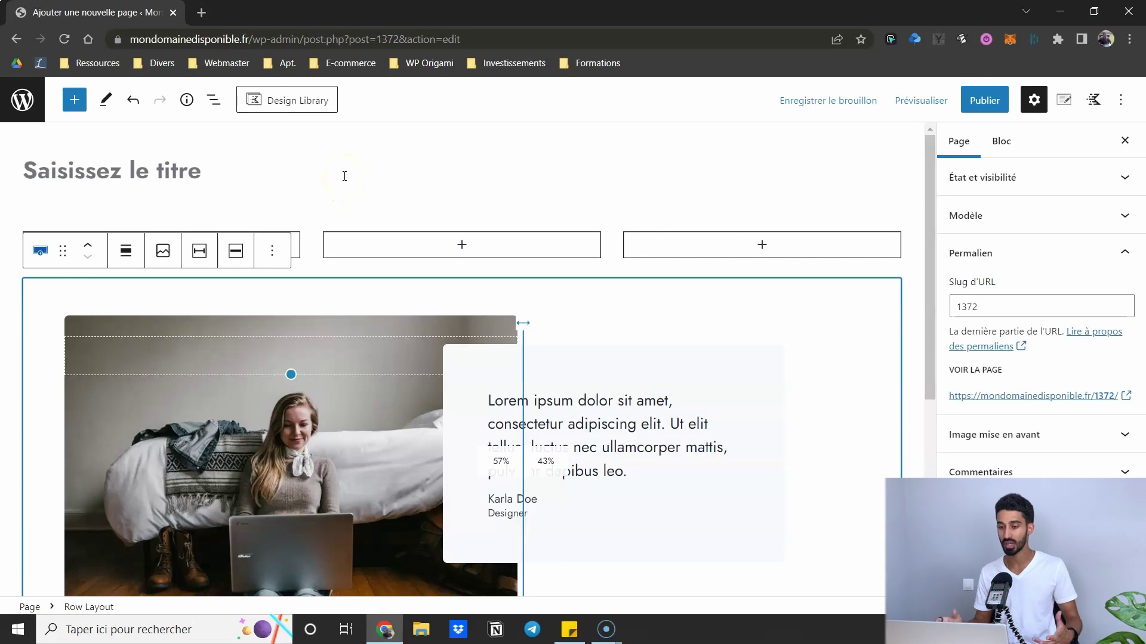
- Reopen and close the Design Library, then select the Saas & Digital Agency Services heading
left_click(287, 110)
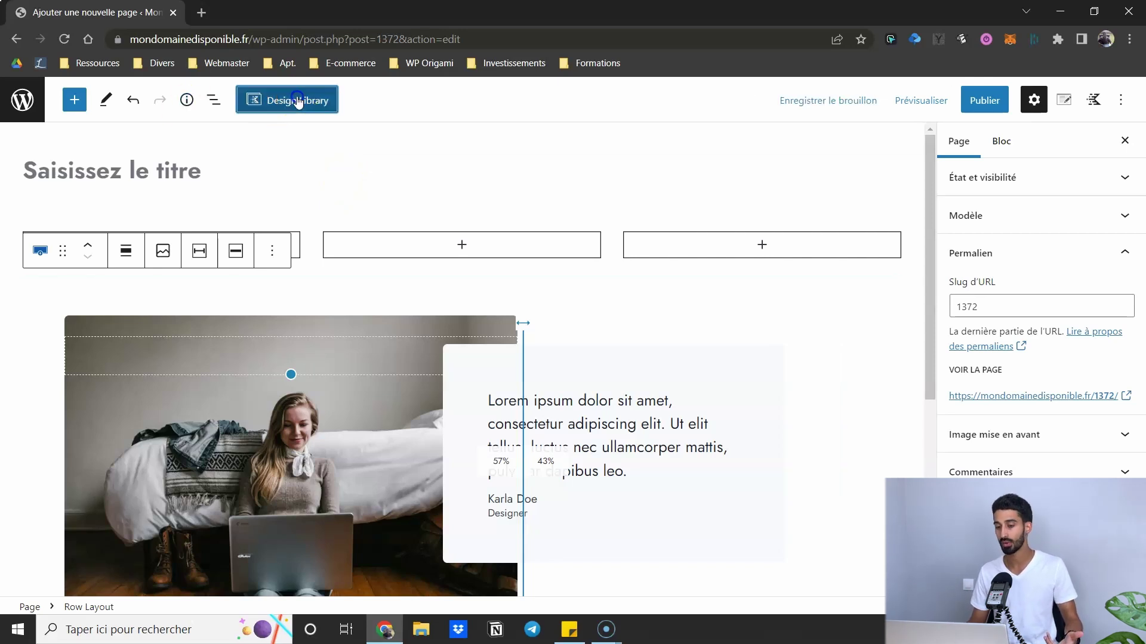
scroll(606, 338, "down", 5)
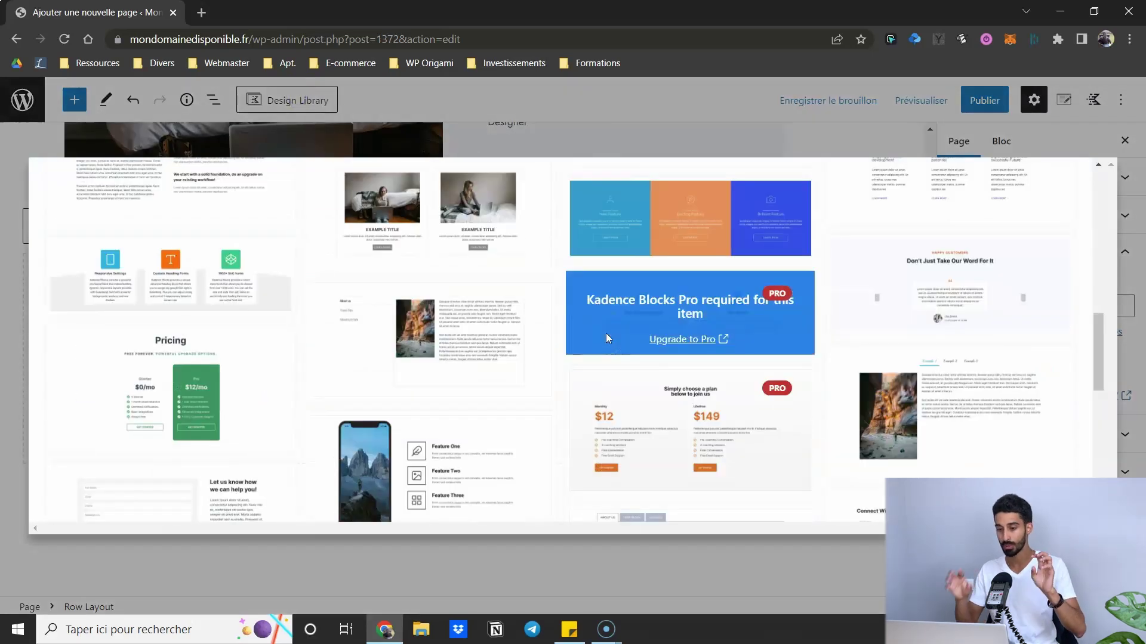
left_click_drag(1098, 349, 891, 157)
left_click(720, 128)
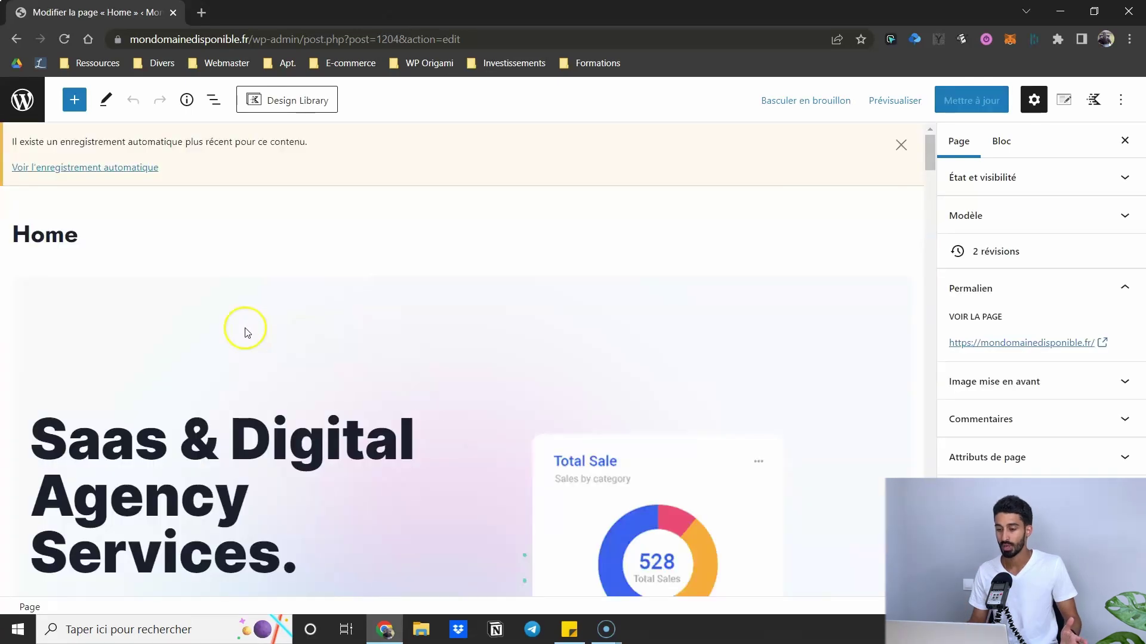
scroll(244, 330, "down", 5)
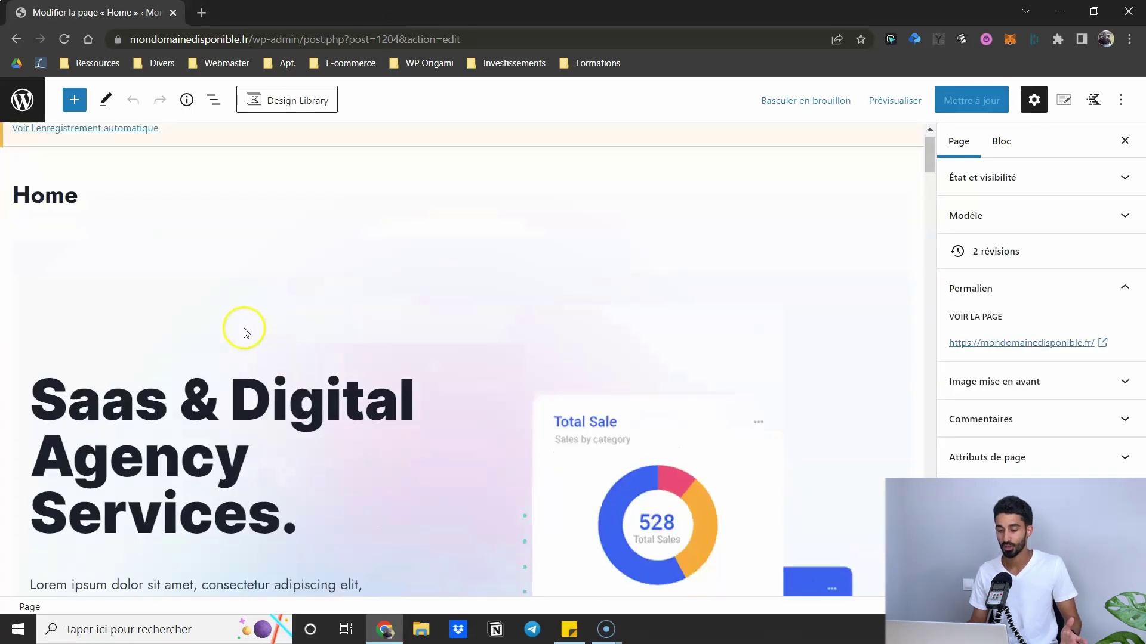
left_click(271, 171)
scroll(290, 227, "up", 3)
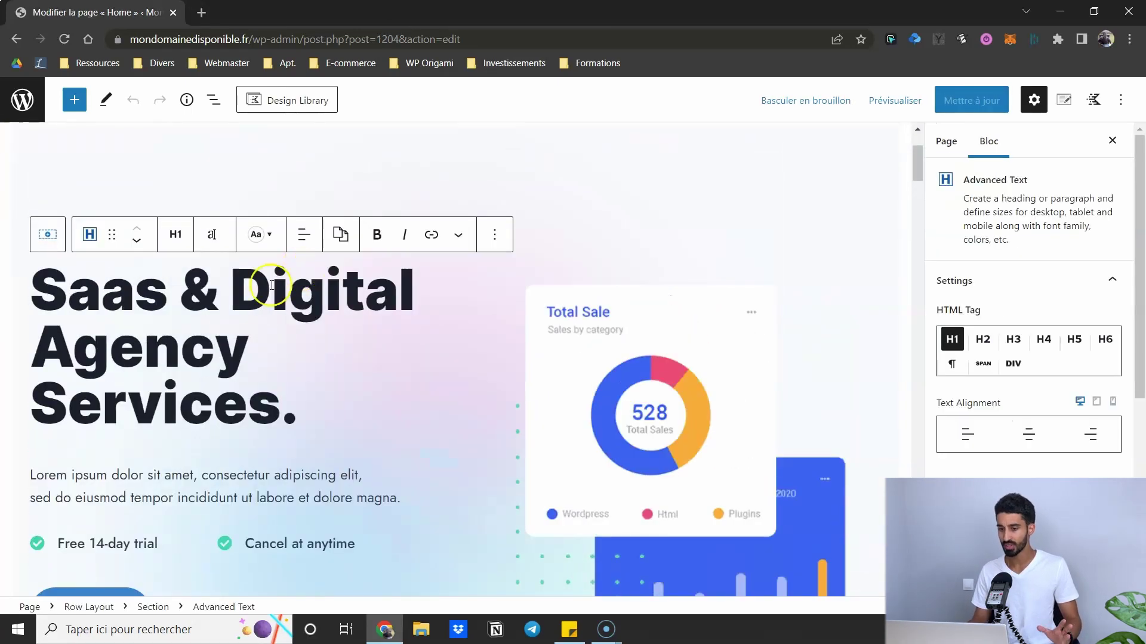
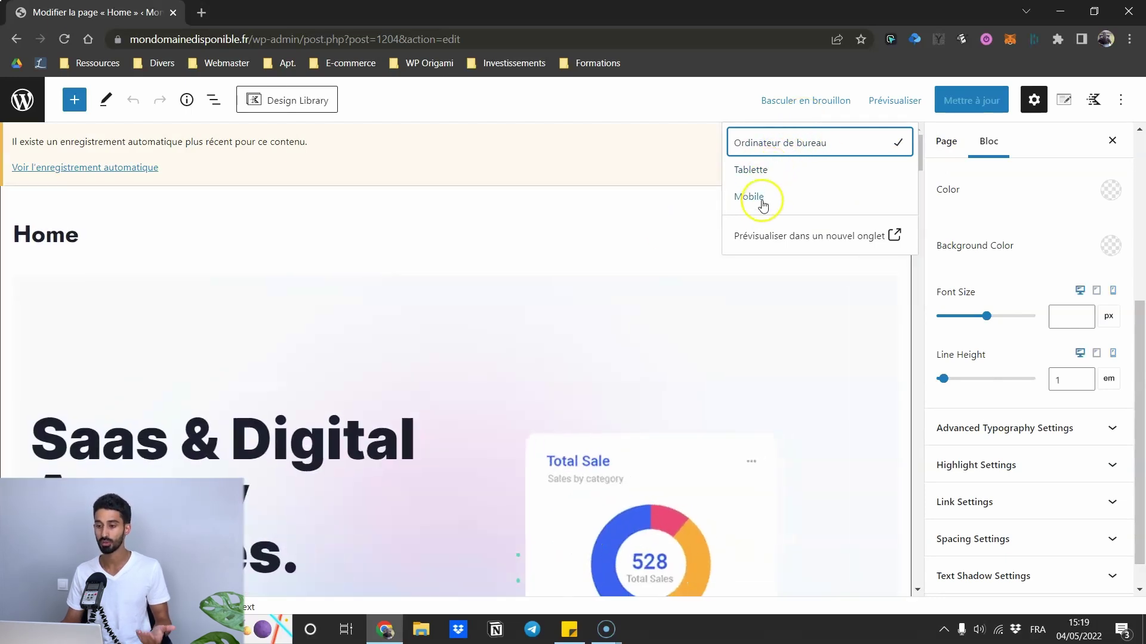
- Dismiss the preview device choices and select the hero Row Layout block (2 columns, no gutter)
left_click(637, 230)
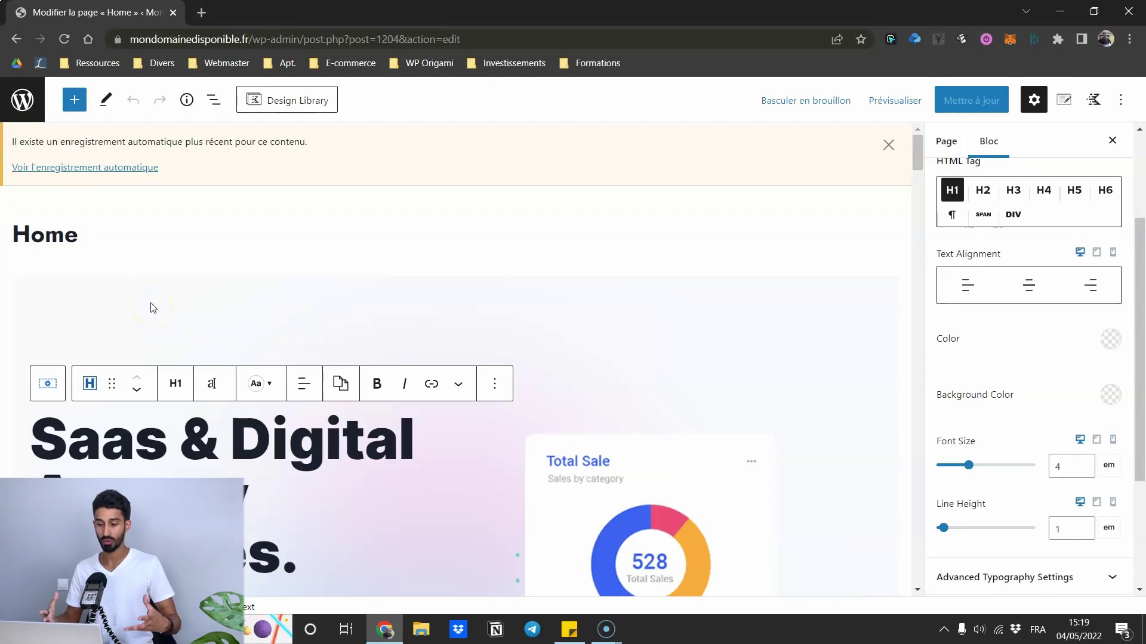
left_click(150, 305)
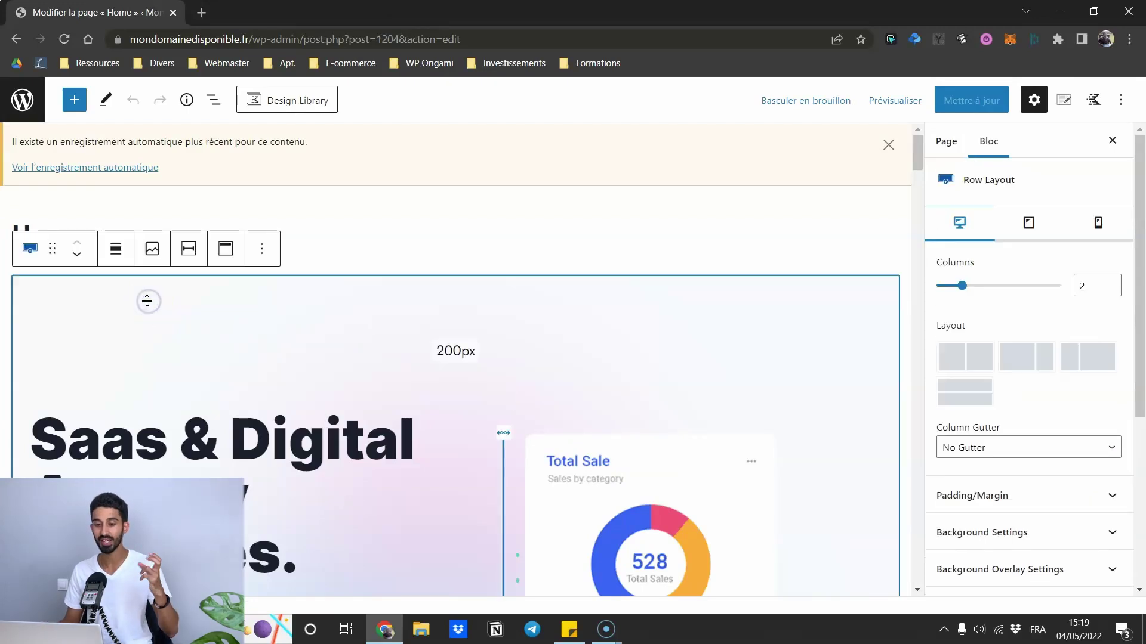
- Inspect the hero row's 200px top and 150px bottom padding, then switch to mobile settings
scroll(170, 274, "down", 5)
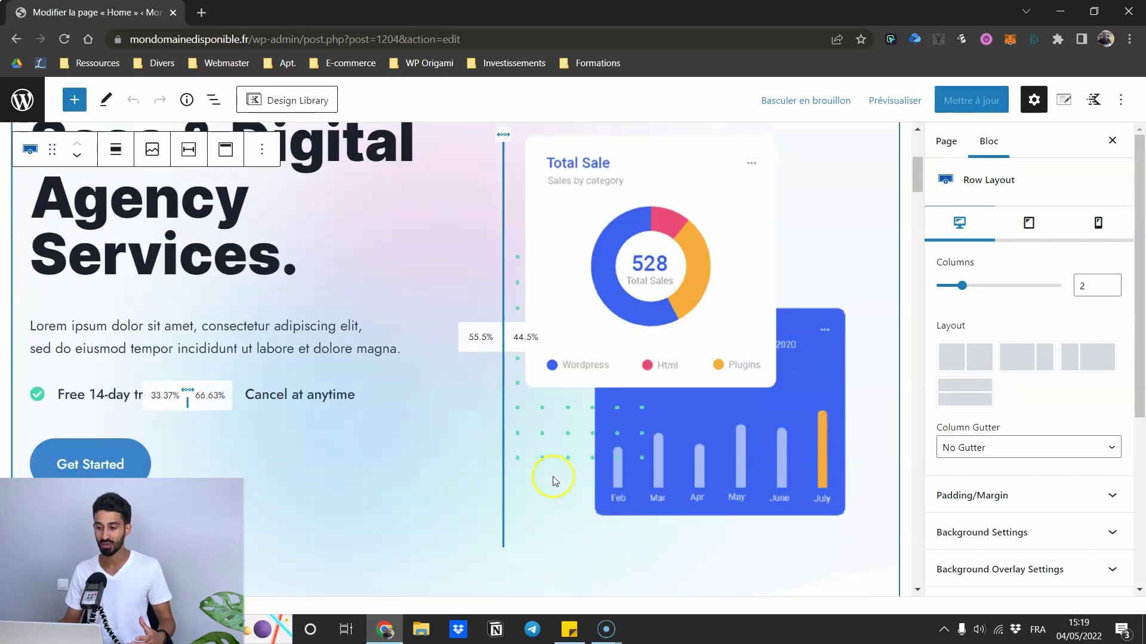
scroll(221, 436, "up", 2)
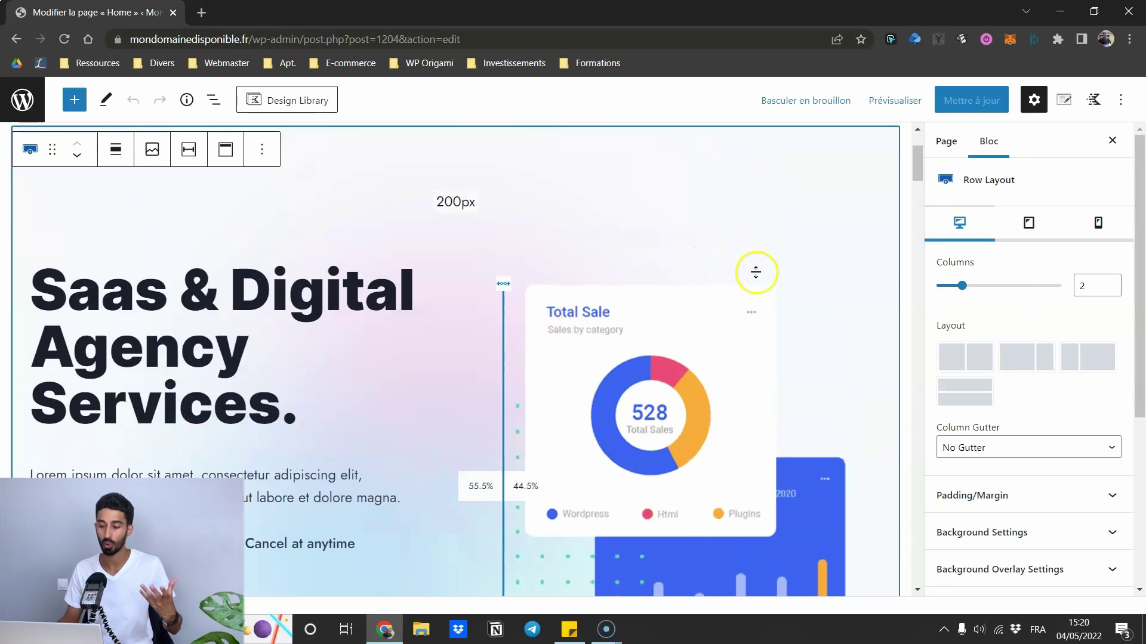
scroll(961, 425, "down", 1)
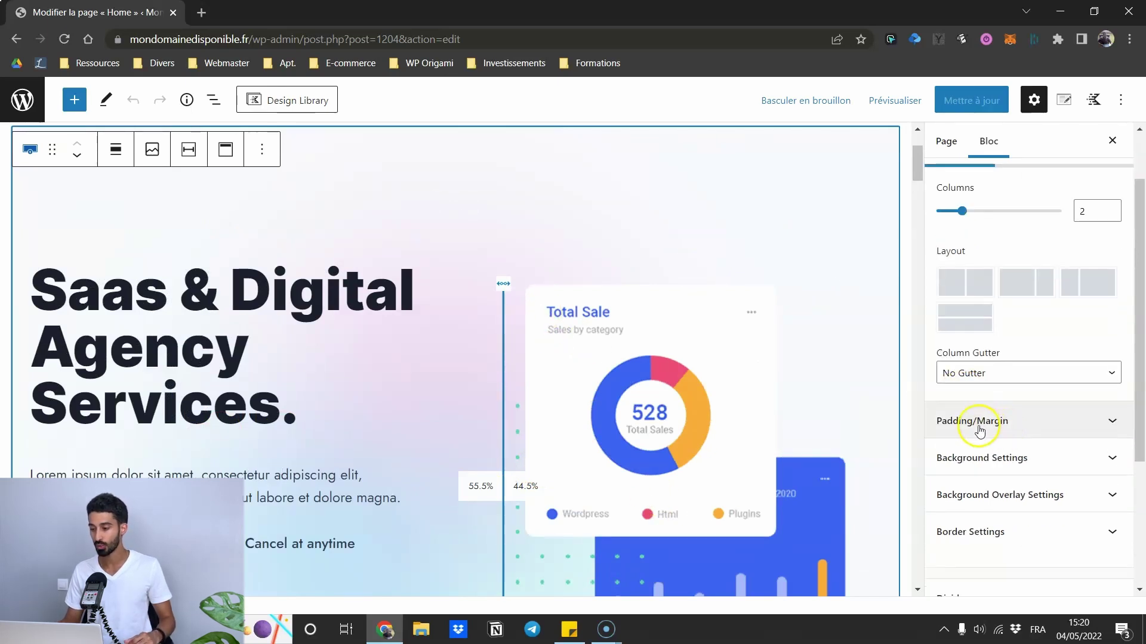
left_click(979, 429)
scroll(973, 427, "down", 2)
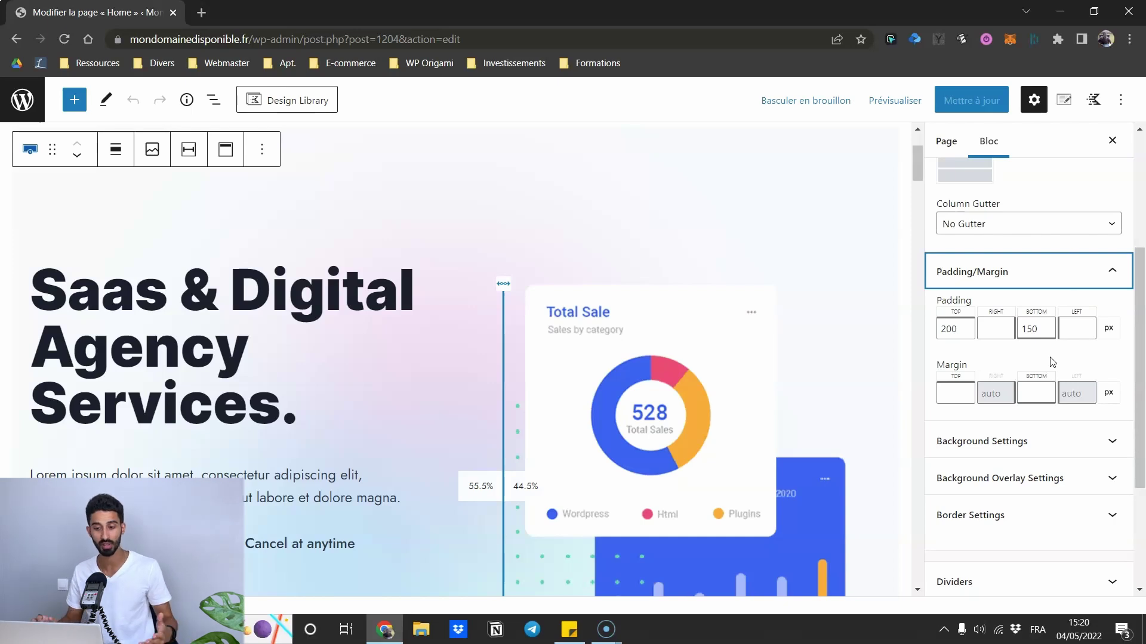
left_click_drag(647, 199, 648, 199)
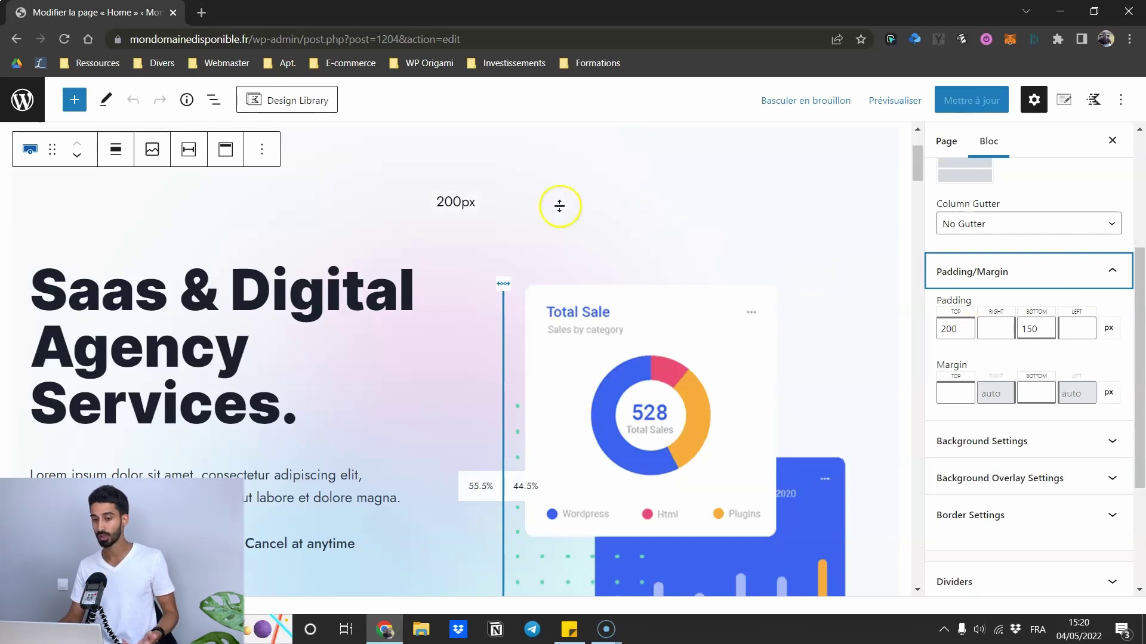
scroll(979, 334, "up", 3)
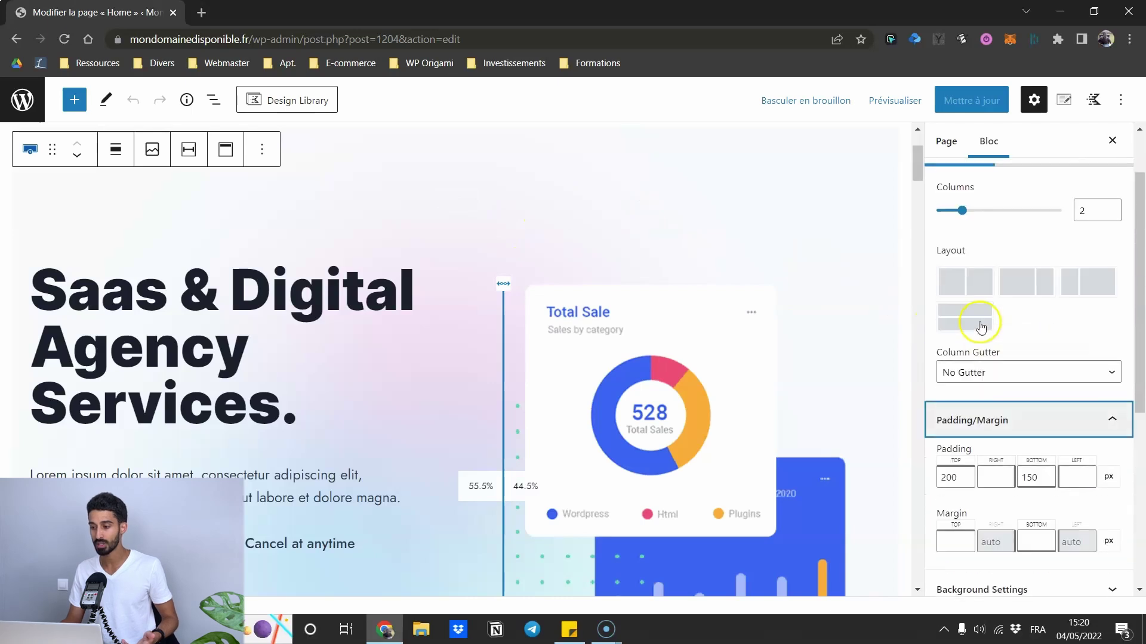
scroll(979, 430, "up", 2)
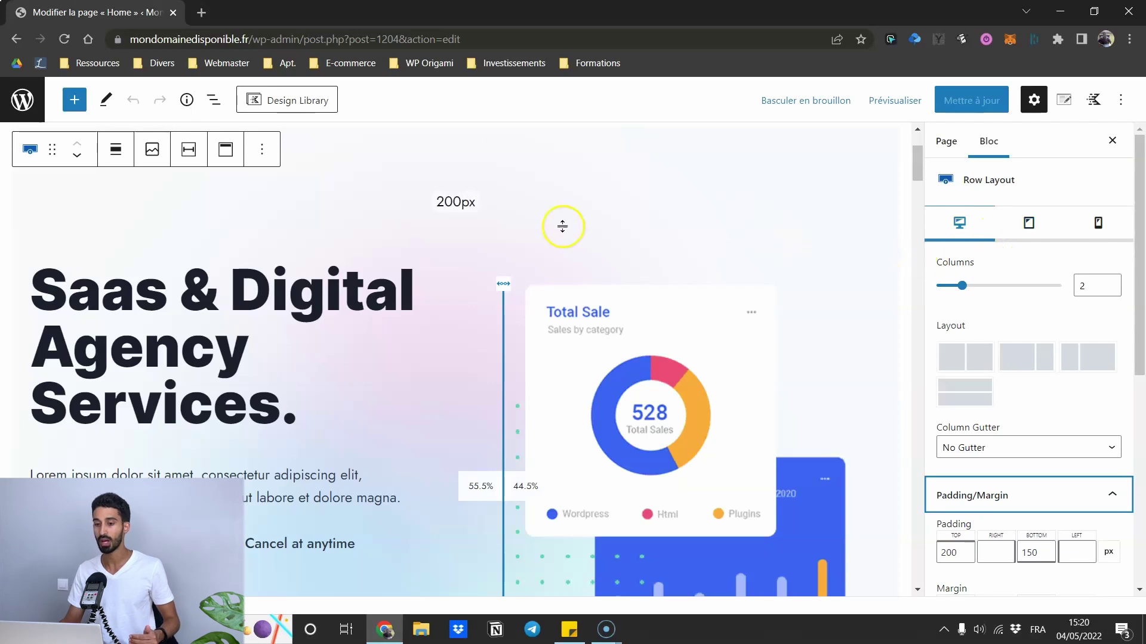
scroll(657, 233, "up", 1)
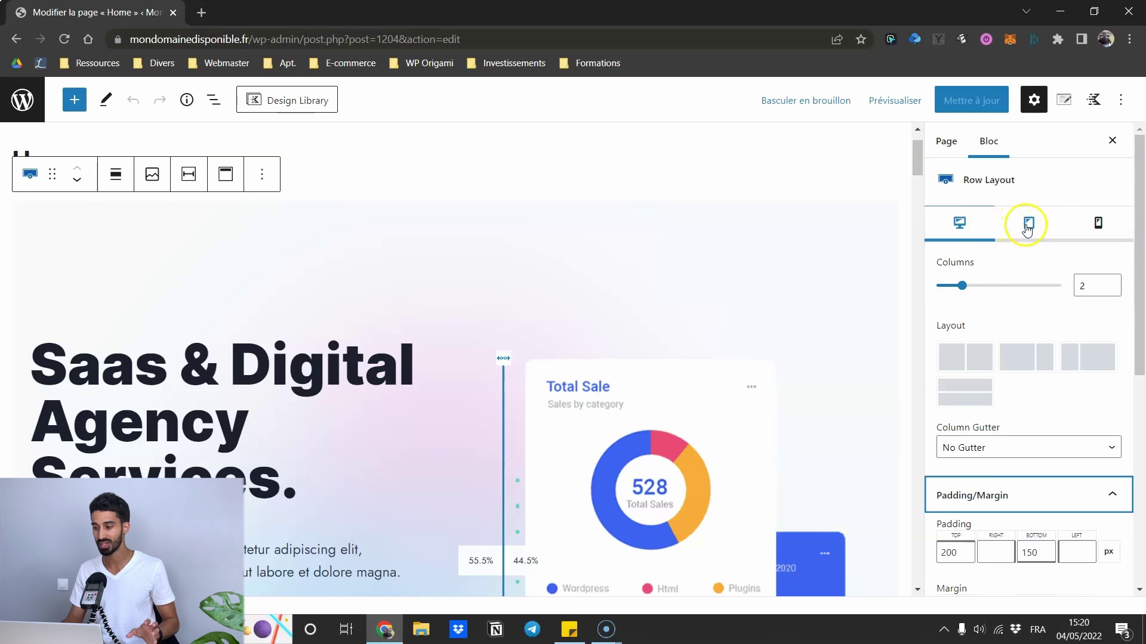
scroll(1068, 230, "down", 5)
scroll(1067, 239, "up", 5)
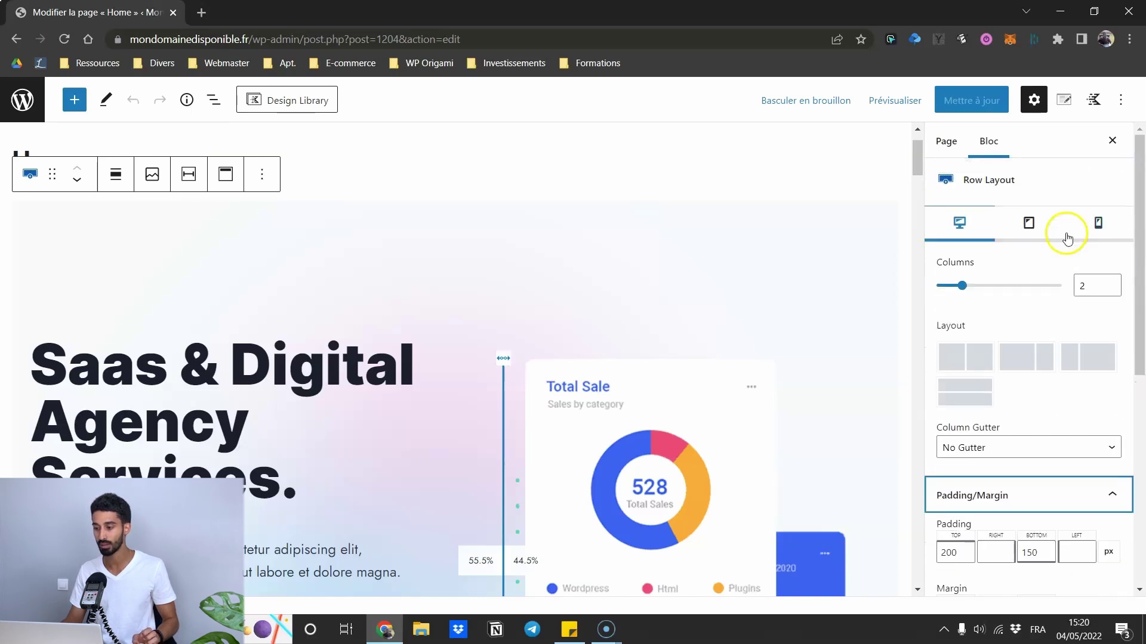
left_click(1107, 228)
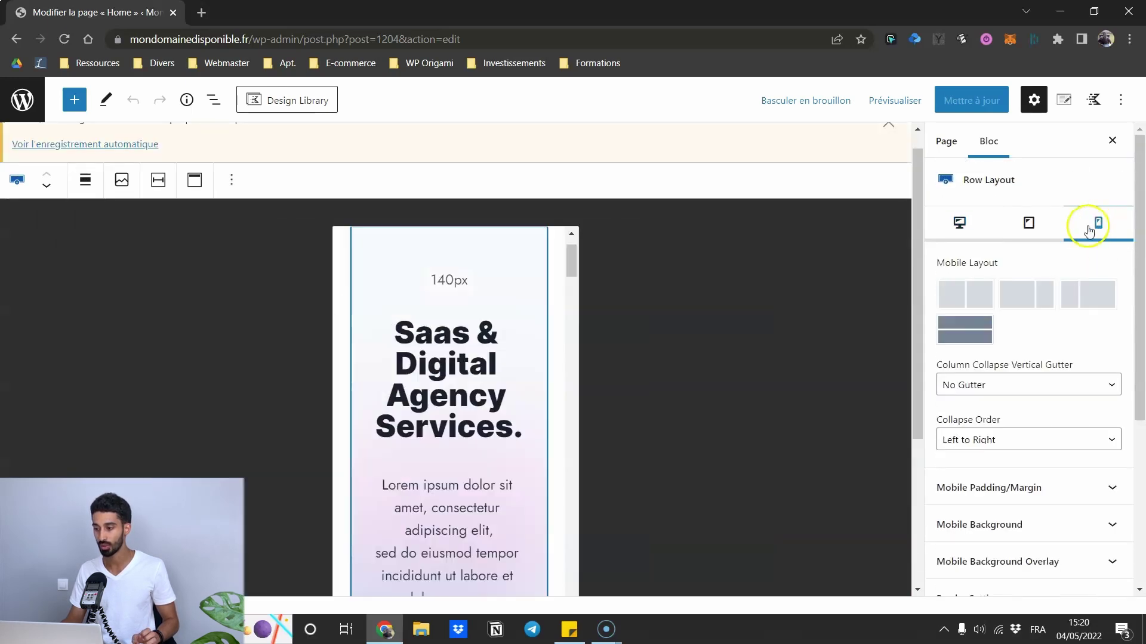
- Expand Mobile Padding/Margin to show the hero row's 140/20/50/20 mobile padding
scroll(1057, 280, "down", 3)
left_click(1021, 337)
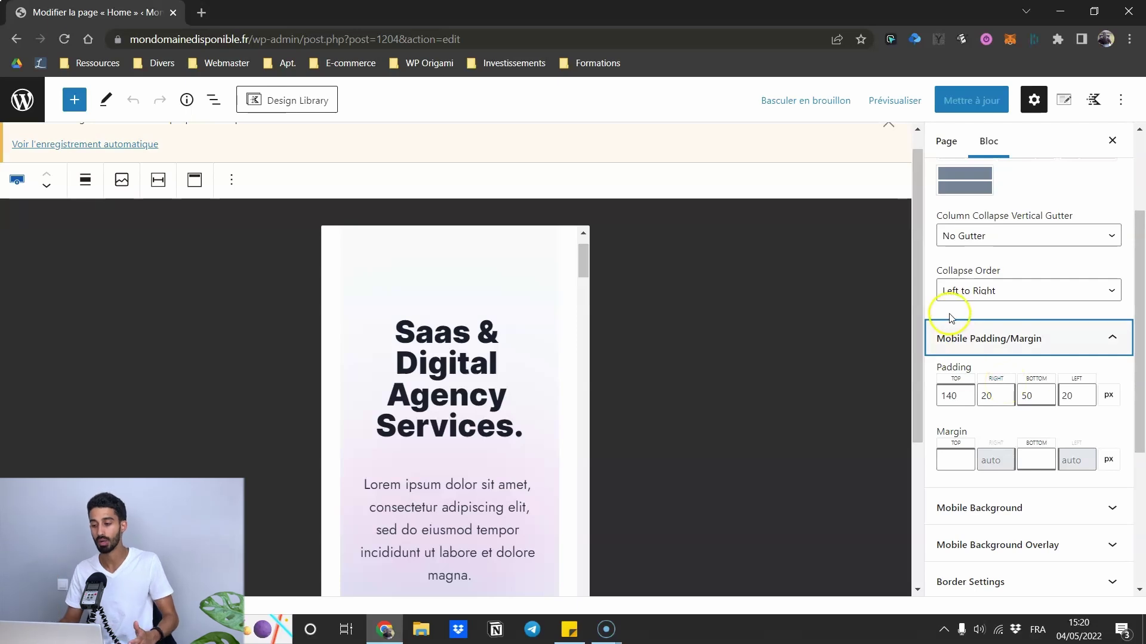
scroll(954, 322, "down", 2)
scroll(974, 328, "up", 1)
scroll(991, 328, "up", 3)
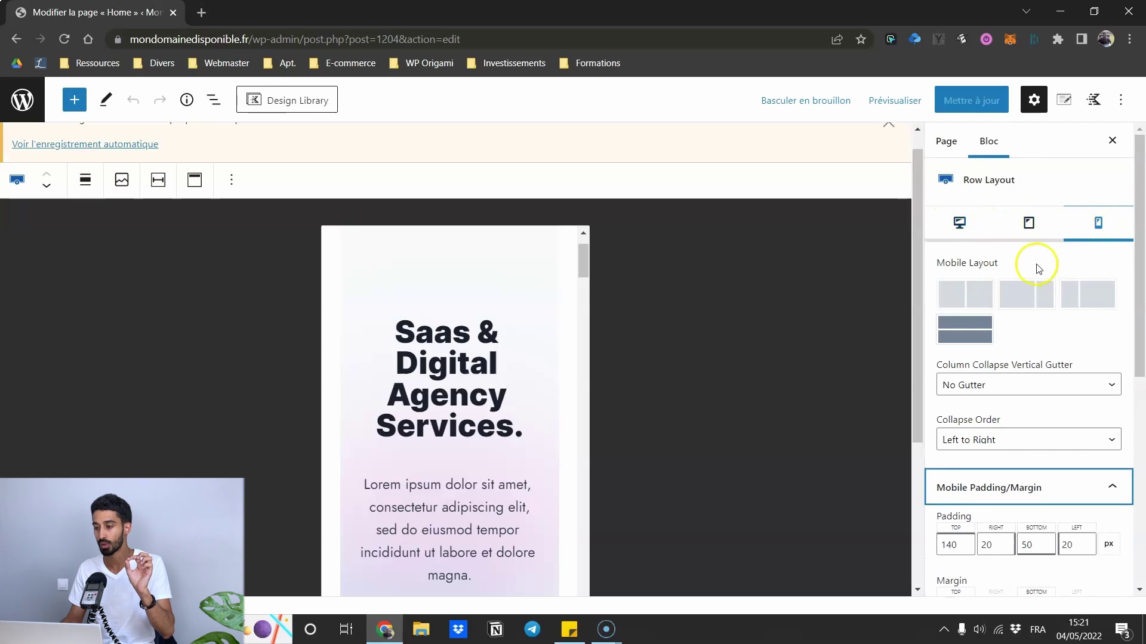
scroll(1036, 288, "down", 3)
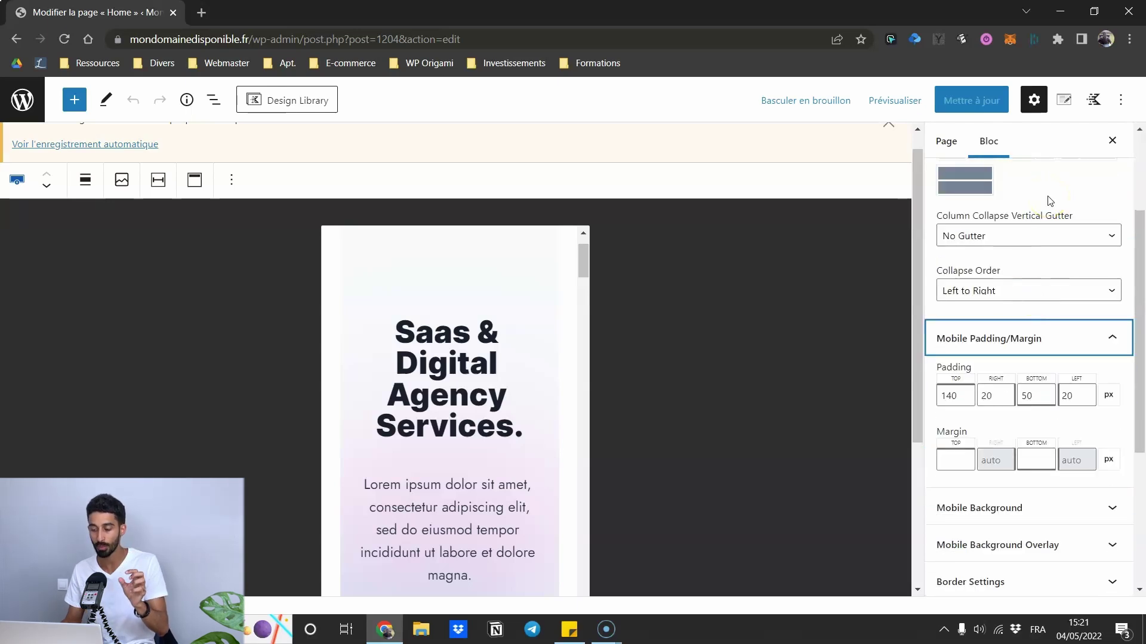
scroll(1049, 203, "up", 3)
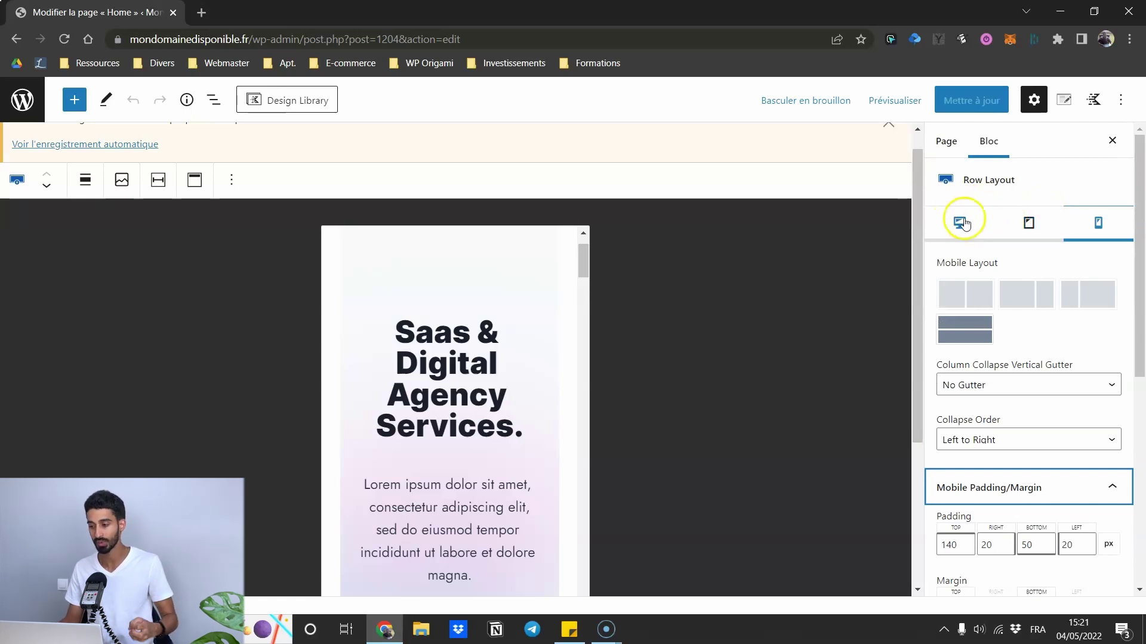
scroll(1008, 280, "down", 7)
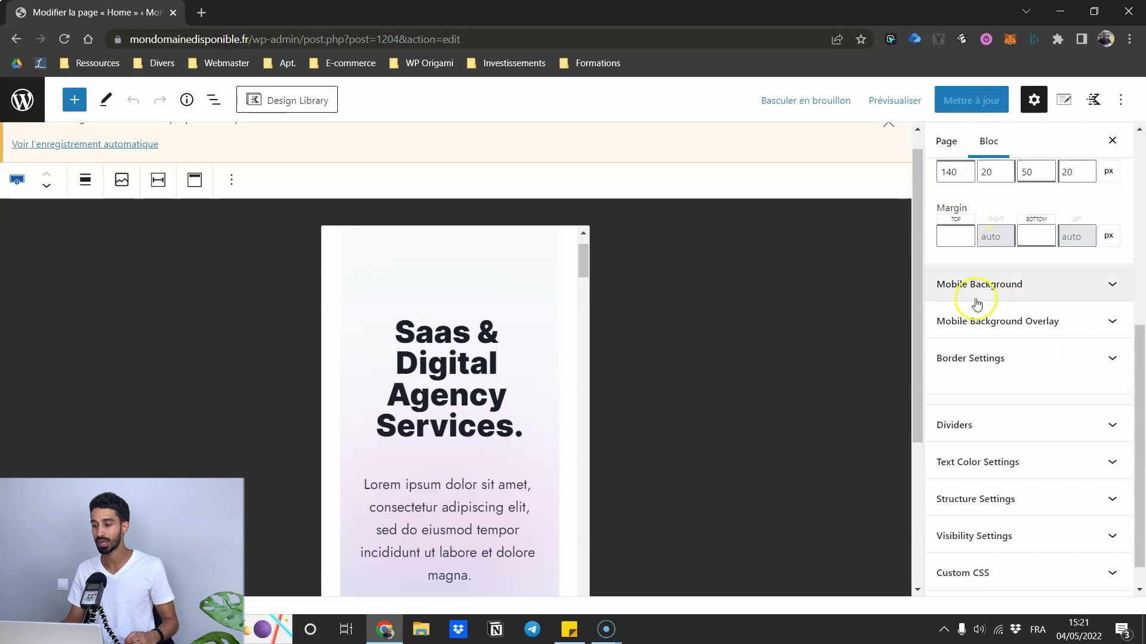
- Expand and collapse the hero row's Mobile Background settings
left_click(986, 285)
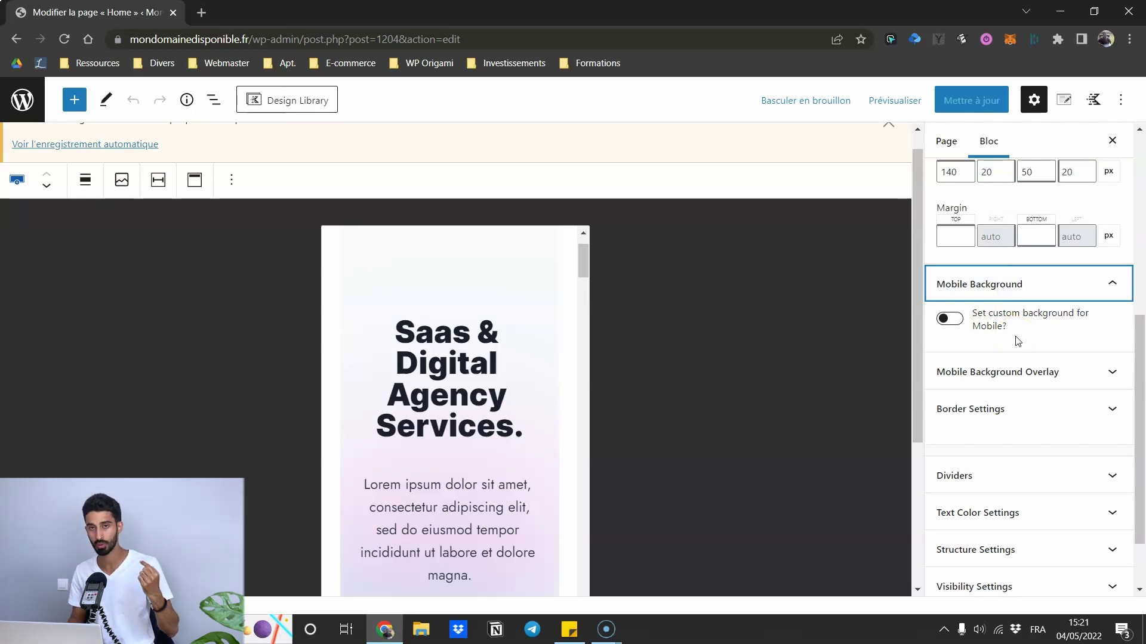
left_click(1023, 287)
scroll(1033, 263, "up", 4)
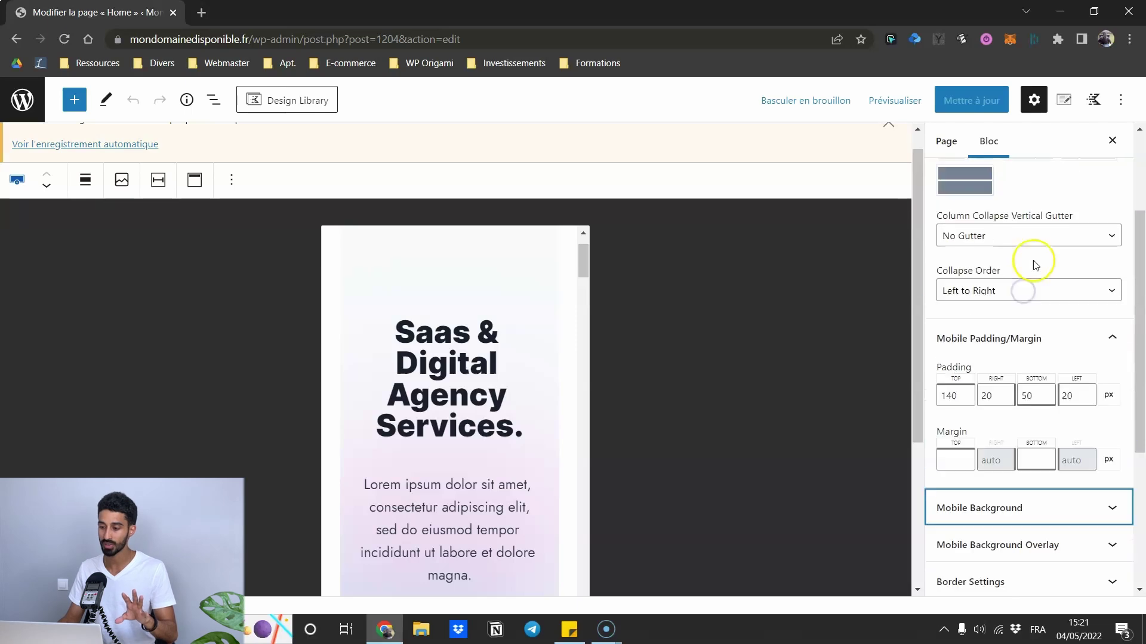
scroll(1018, 243, "up", 3)
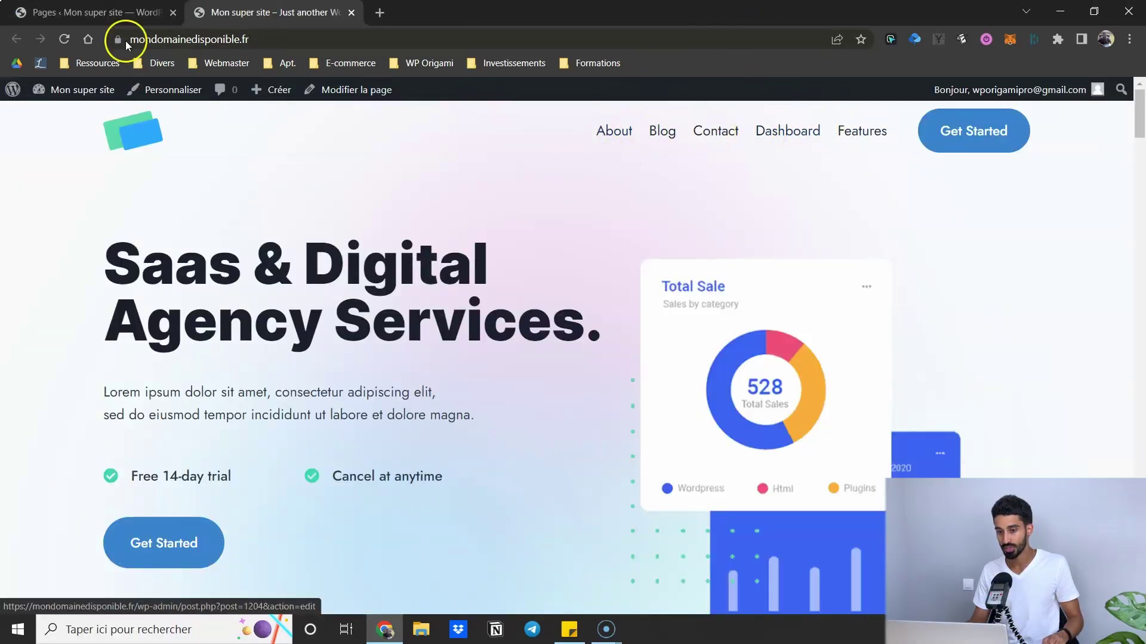
- Go to Apparence > Menus and review the list of available menus
left_click(71, 14)
mouse_move(64, 325)
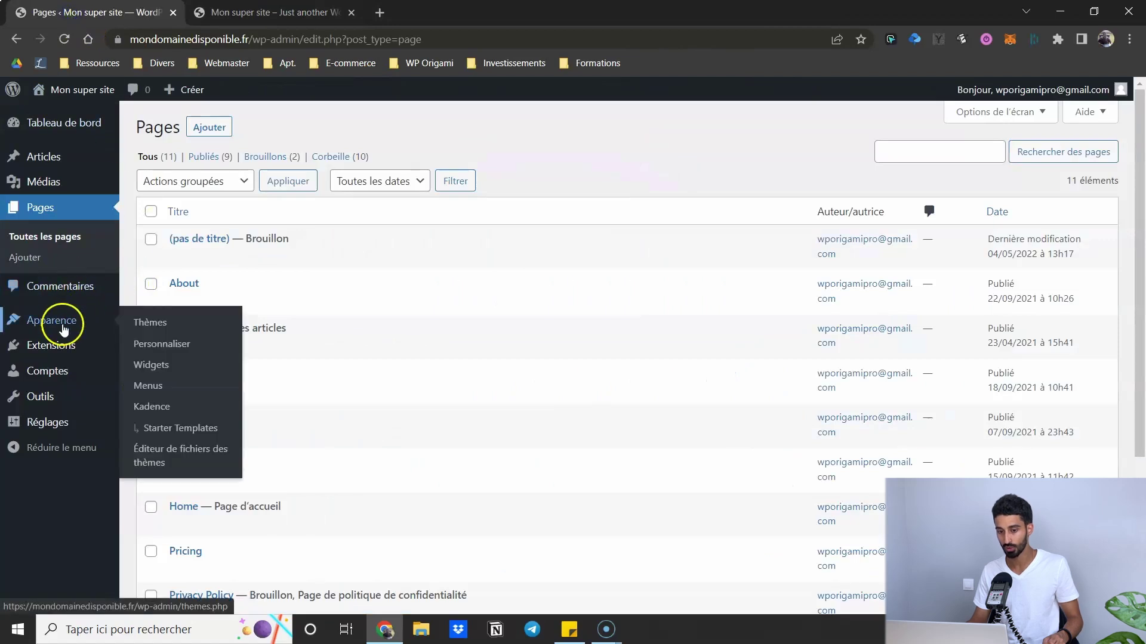
left_click(148, 384)
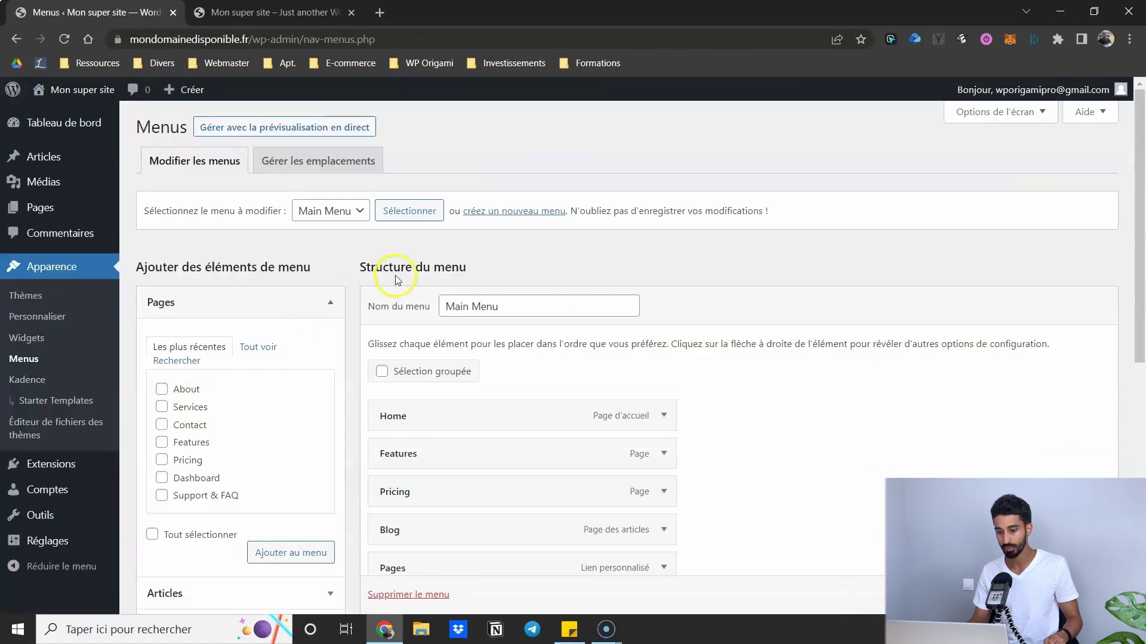
scroll(371, 250, "down", 3)
scroll(371, 251, "down", 3)
scroll(370, 262, "up", 5)
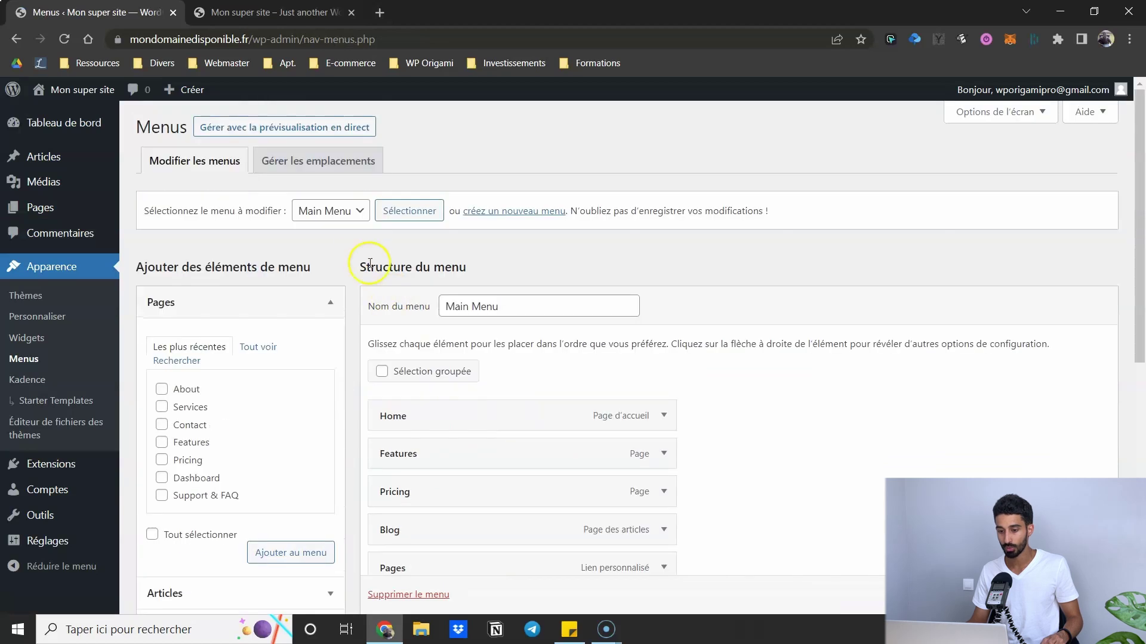
left_click(343, 212)
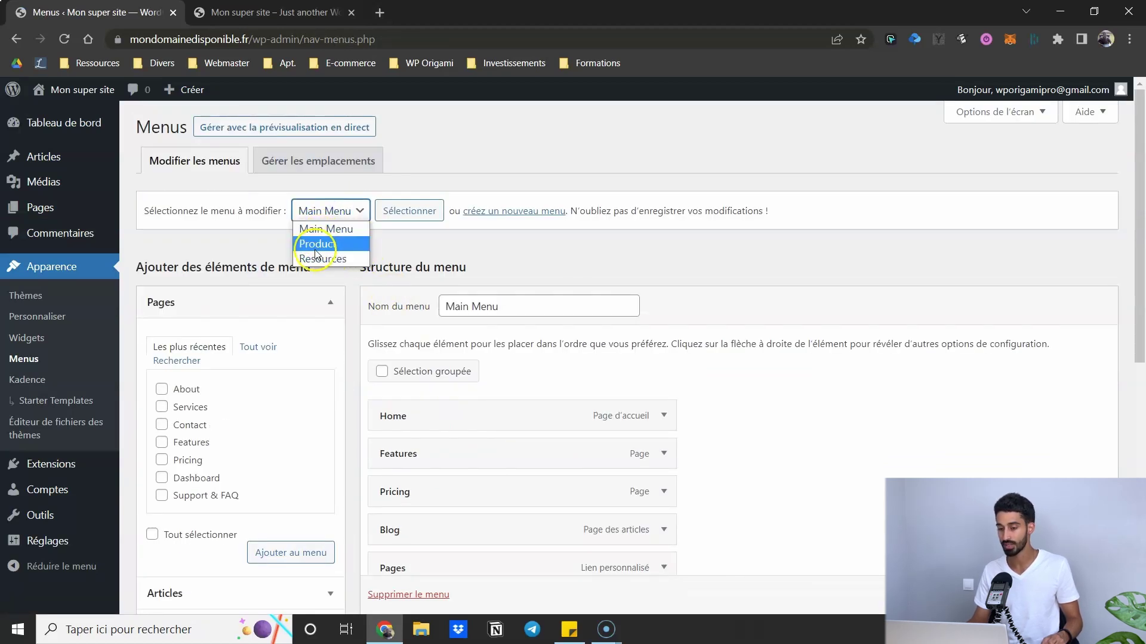
left_click(452, 250)
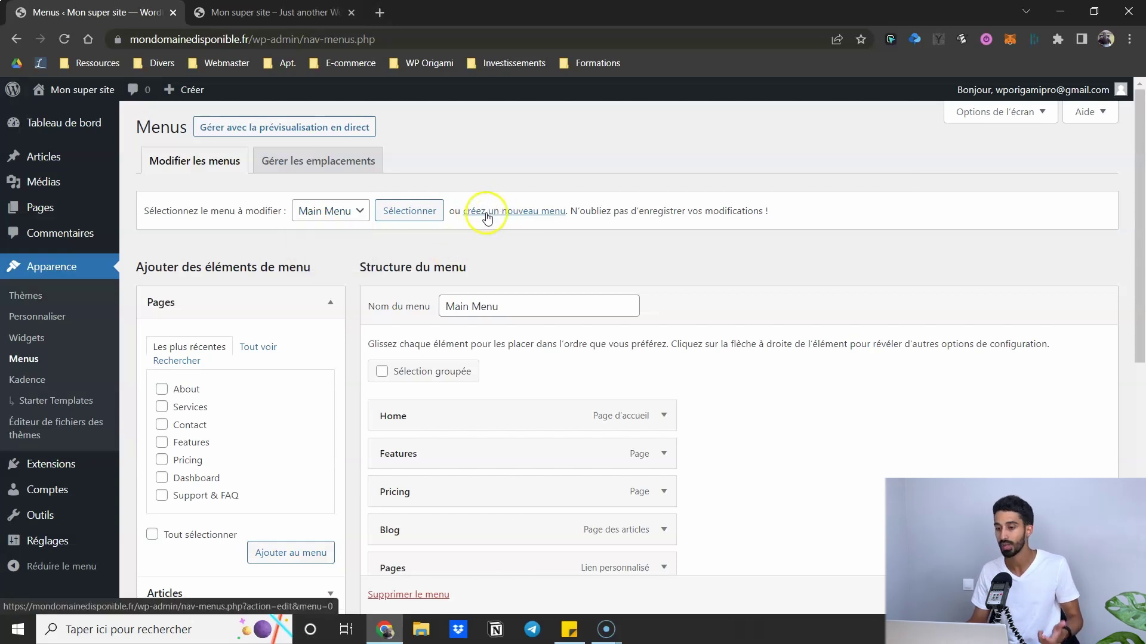
- Inspect Main Menu's items and the Pricing navigation label, comparing with the live site
left_click_drag(501, 307, 442, 307)
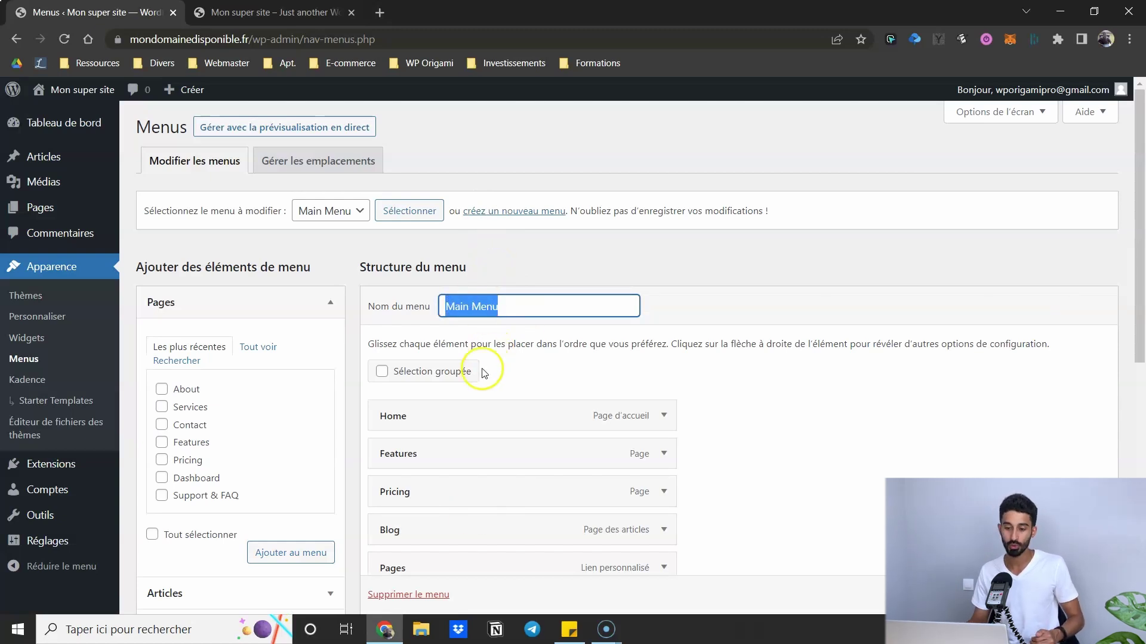
scroll(441, 352, "down", 2)
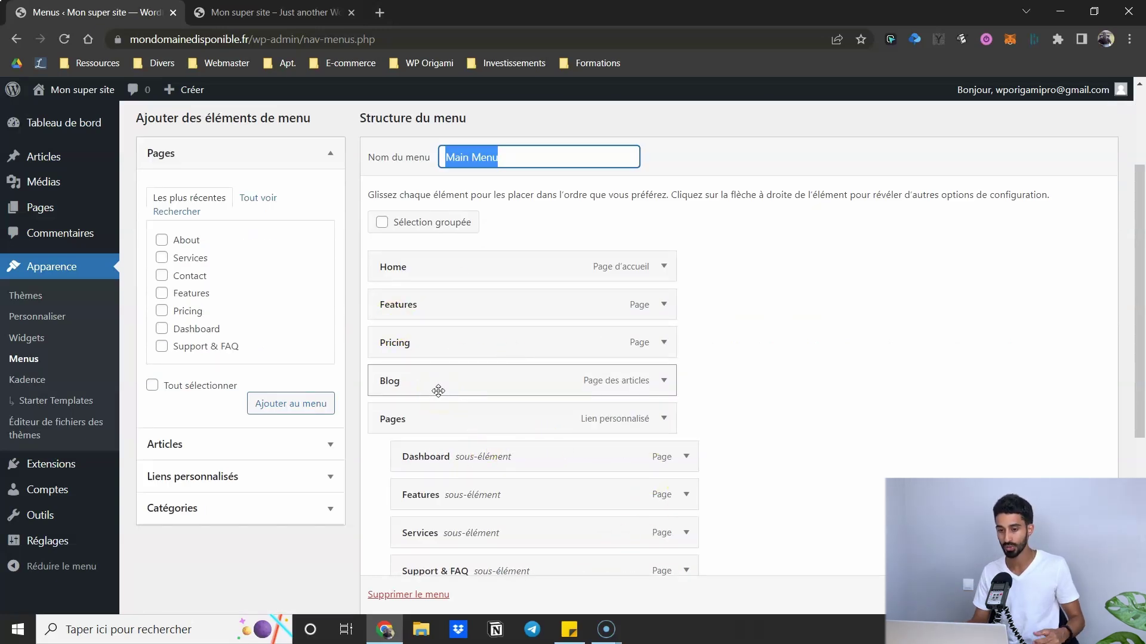
scroll(379, 382, "up", 3)
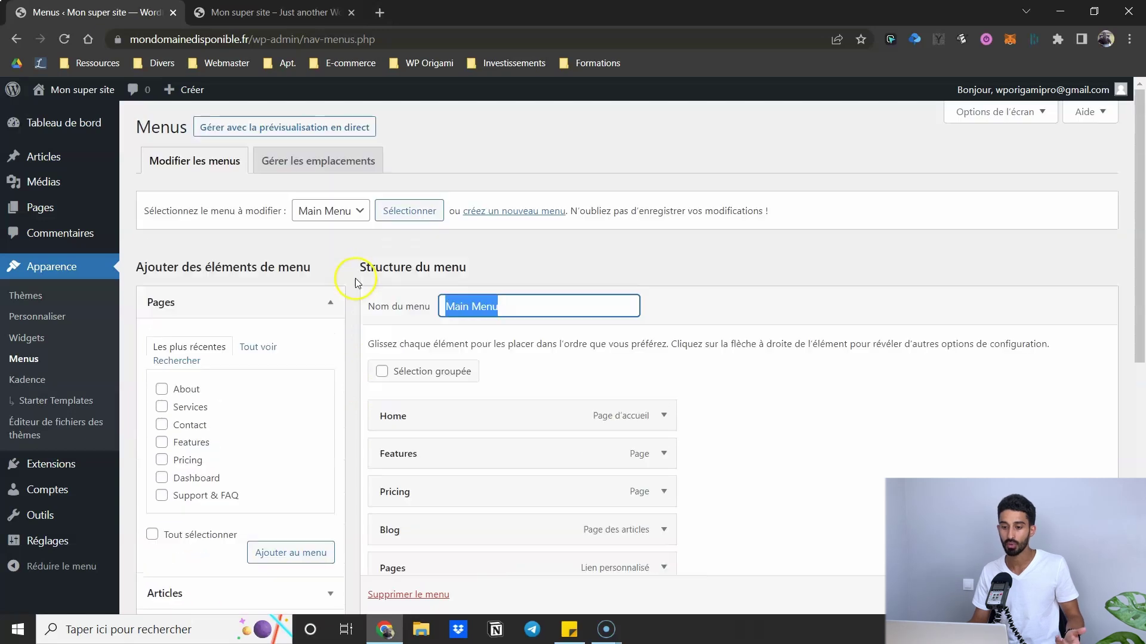
scroll(417, 267, "down", 3)
scroll(473, 361, "up", 1)
mouse_move(437, 340)
left_mouse_down()
mouse_move(442, 302)
mouse_move(435, 338)
left_mouse_up()
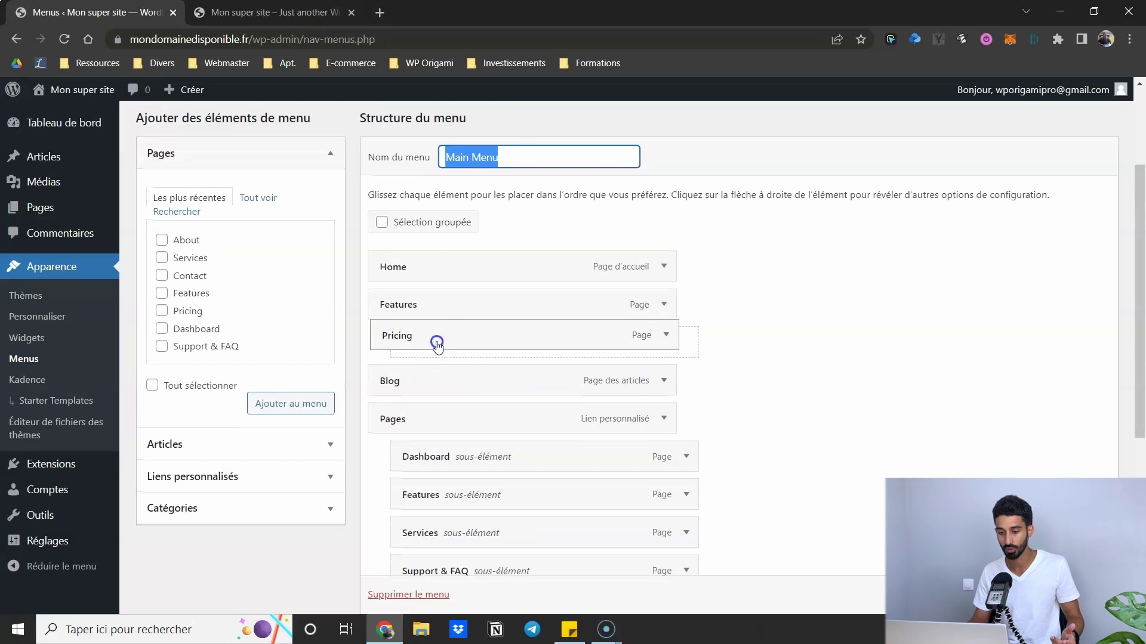
left_click(662, 342)
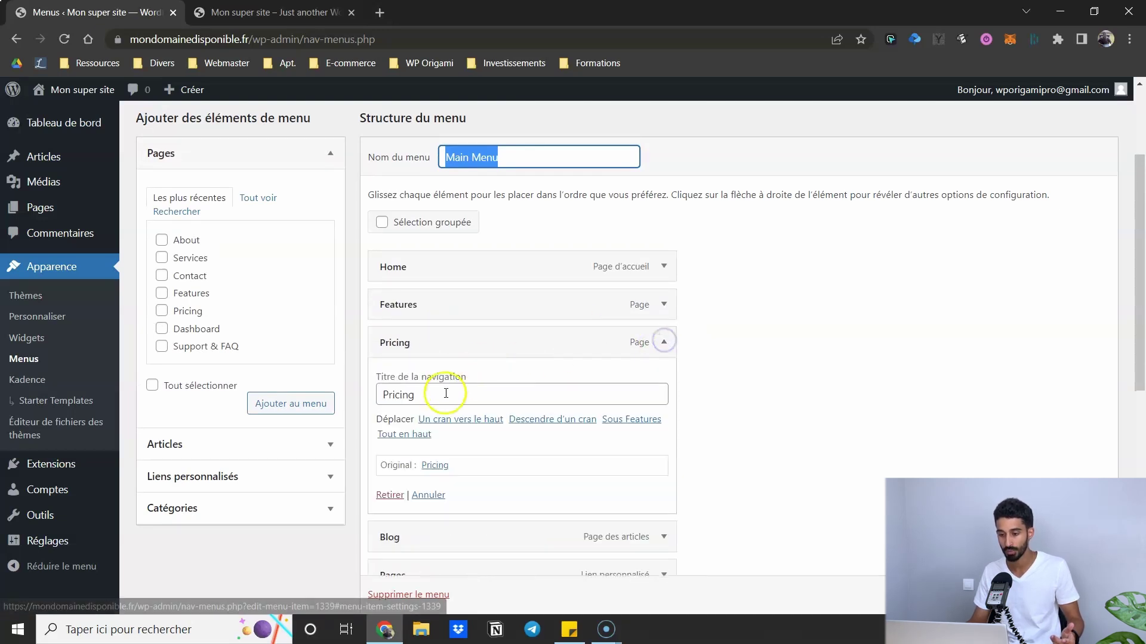
left_click_drag(448, 394, 375, 391)
key("ctrl+Tab")
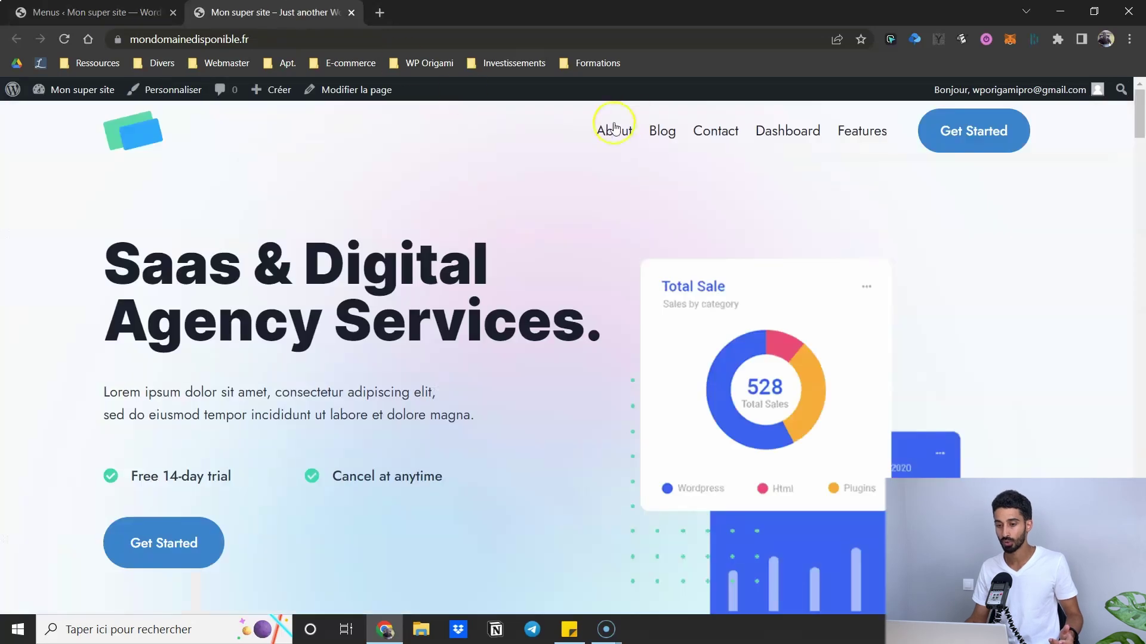
key("ctrl+Tab")
scroll(425, 199, "up", 3)
scroll(355, 248, "down", 3)
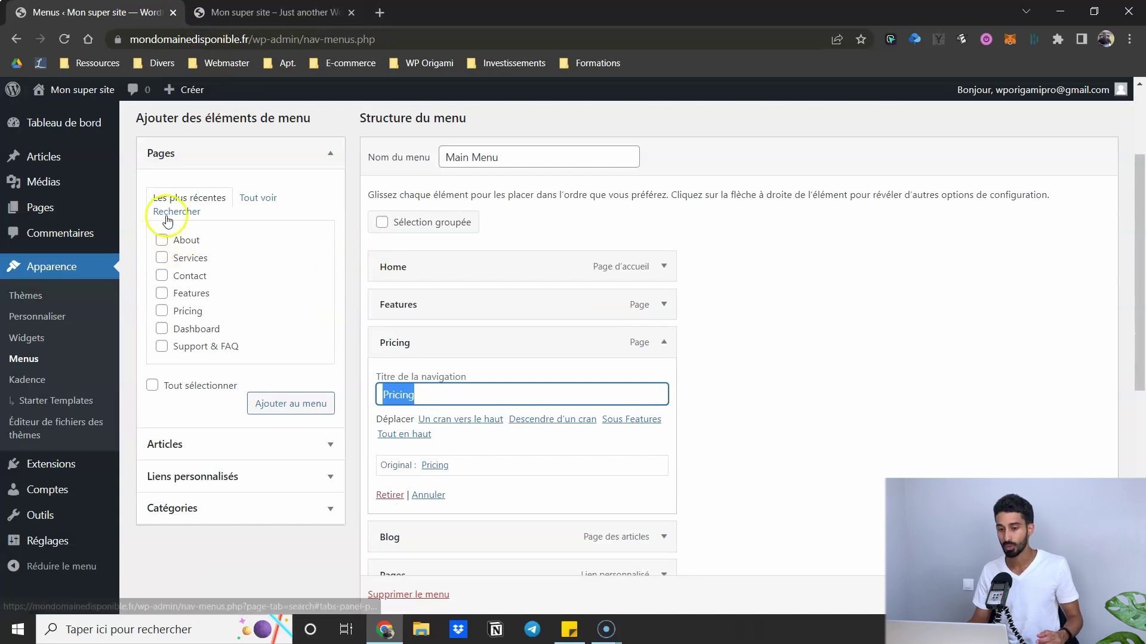
- Add the Services page to Main Menu between Features and Pricing
left_click(161, 257)
left_click(292, 403)
scroll(657, 490, "down", 5)
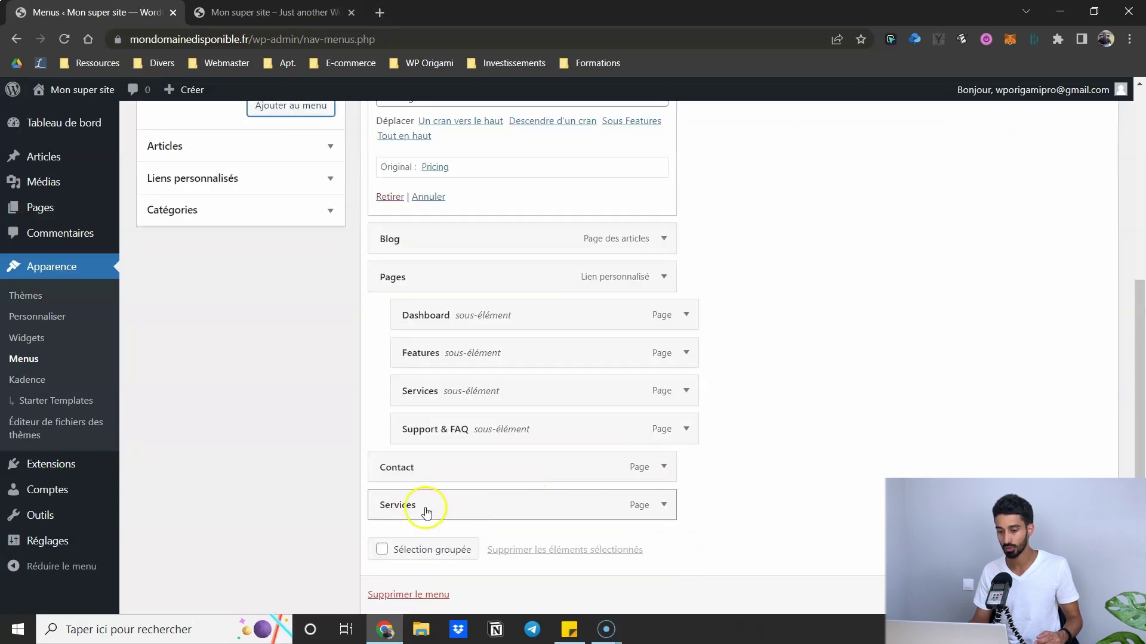
left_click_drag(450, 511, 442, 164)
scroll(531, 182, "up", 3)
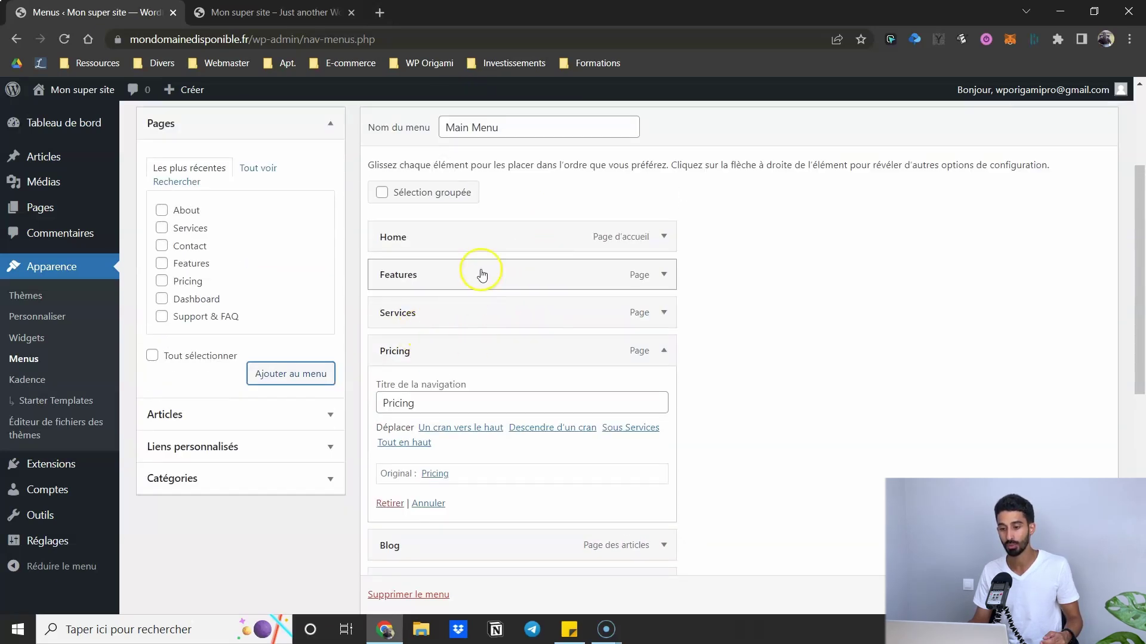
left_click(269, 12)
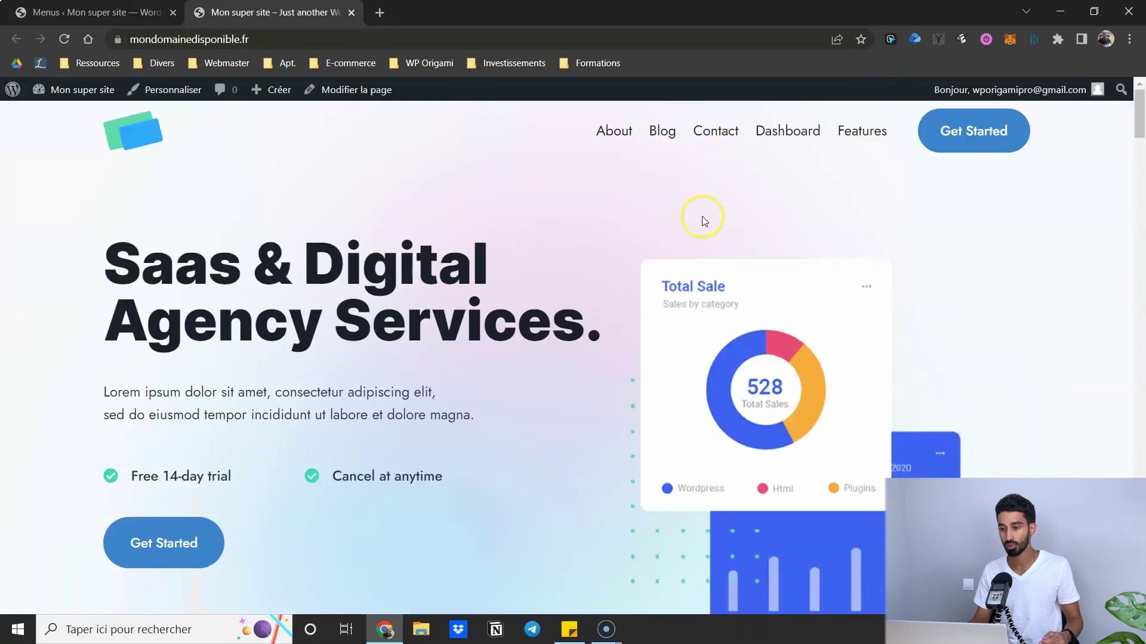
key("ctrl+Tab")
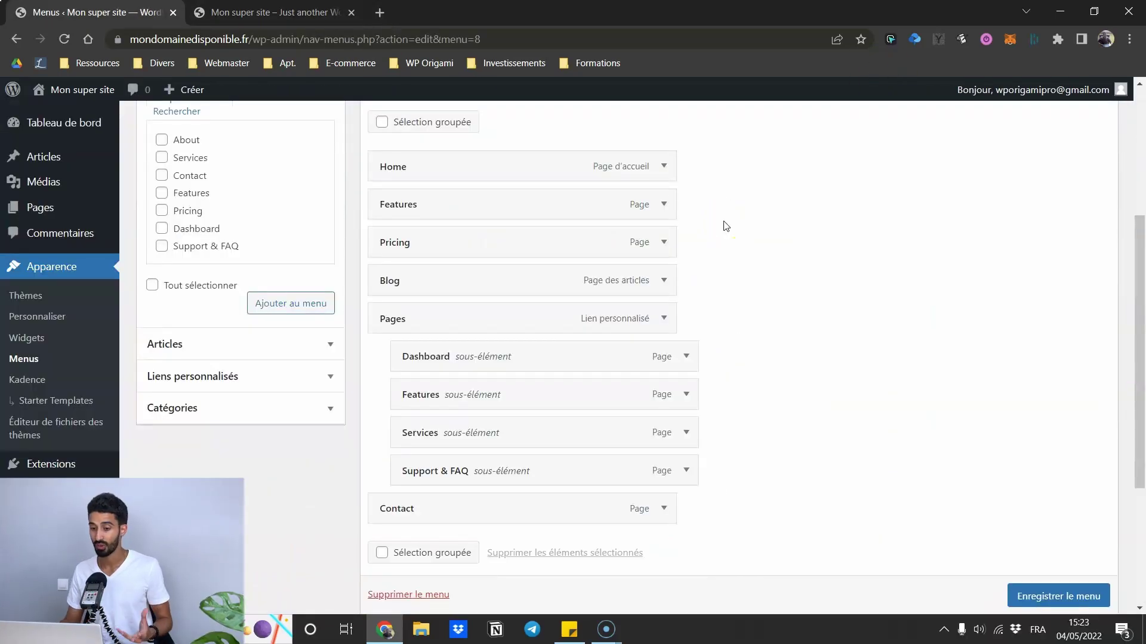
scroll(719, 230, "down", 4)
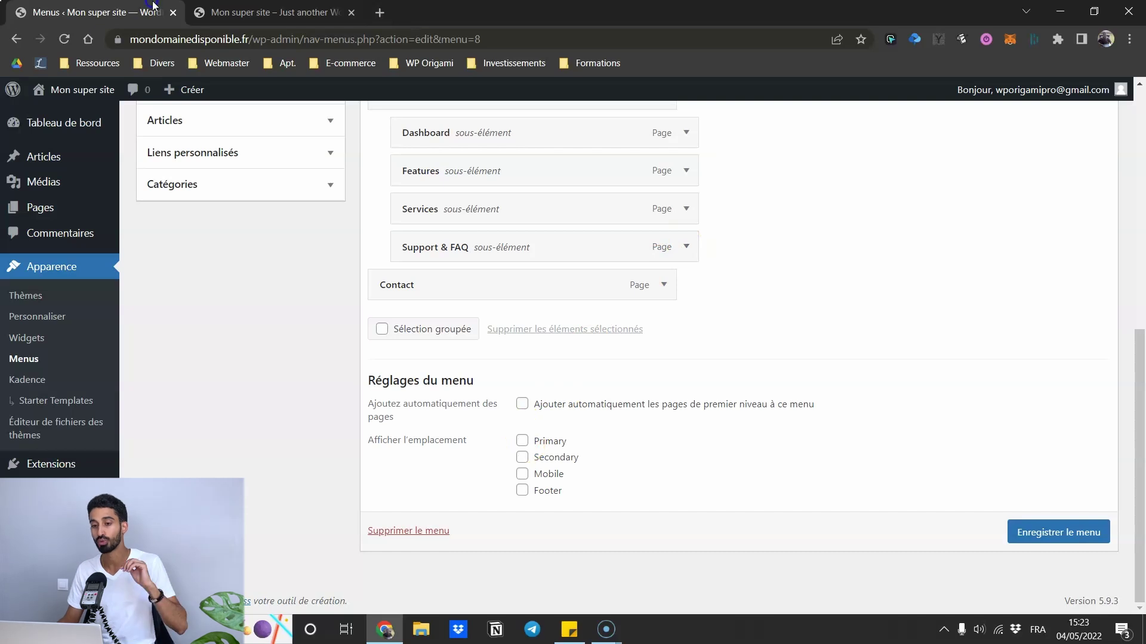
left_click(257, 12)
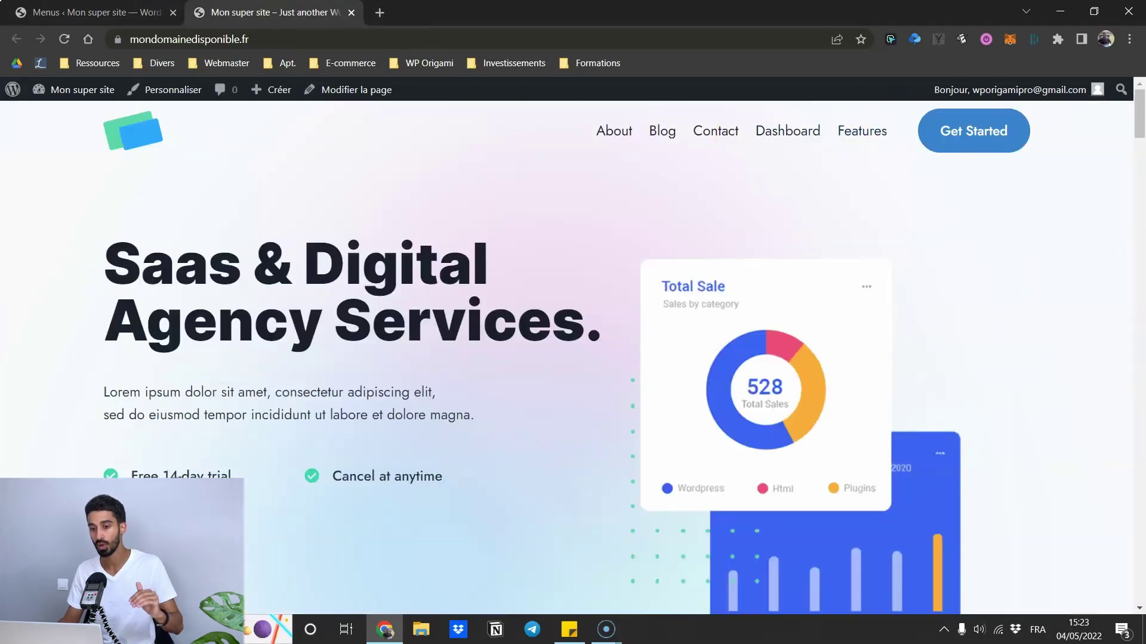
key("ctrl+Tab")
- Assign Main Menu to the Primary location, save it, and check the live site
left_click(522, 440)
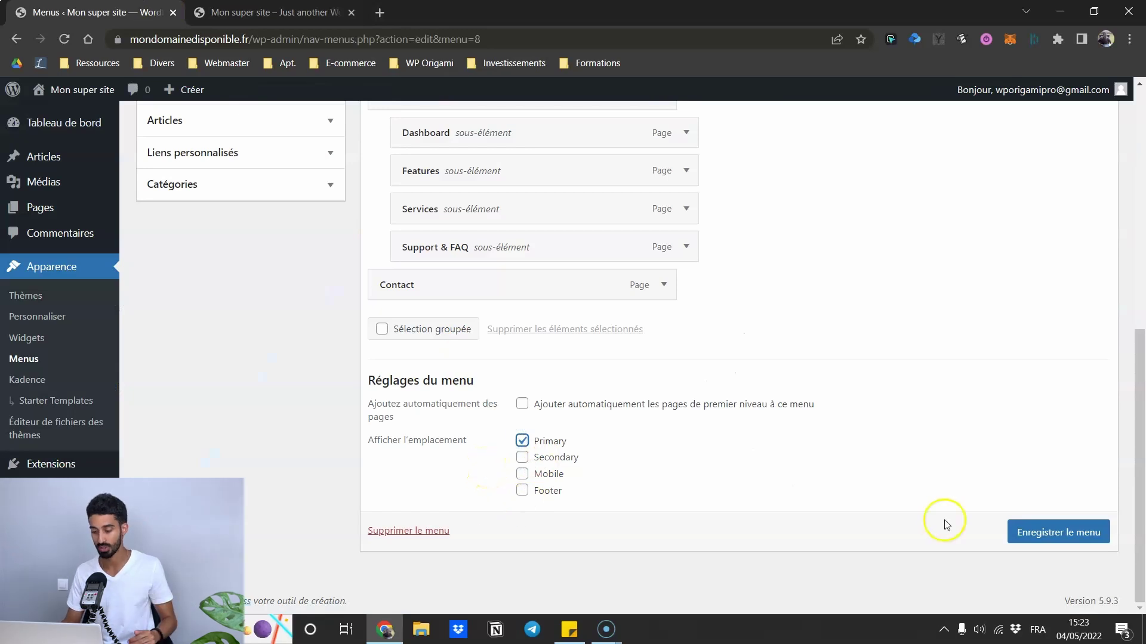
left_click(1042, 531)
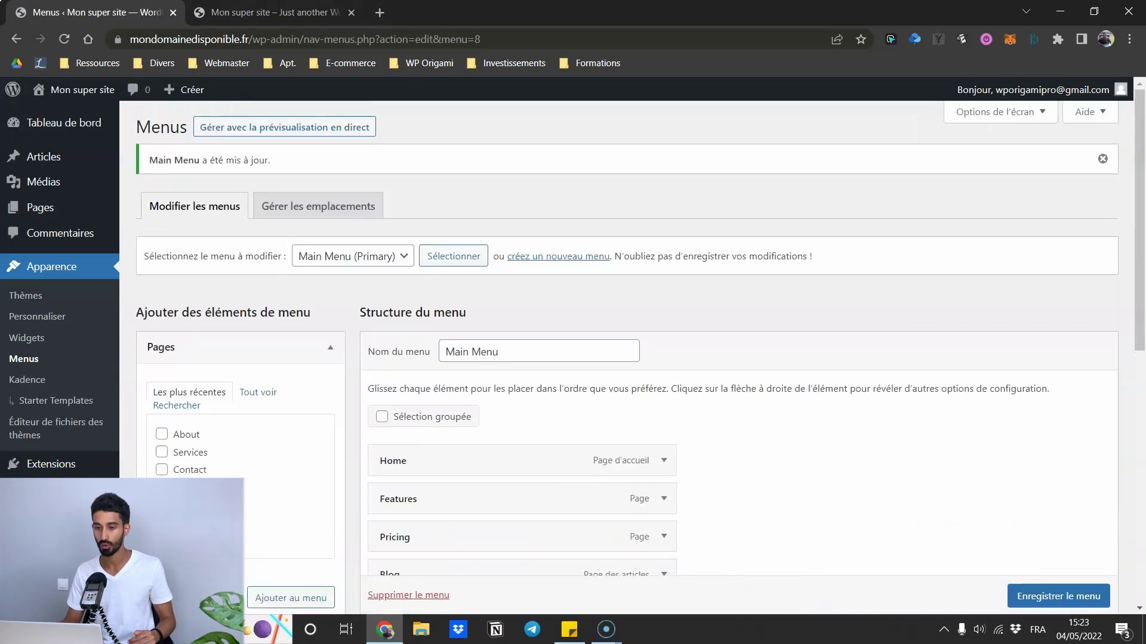
key("ctrl+Tab")
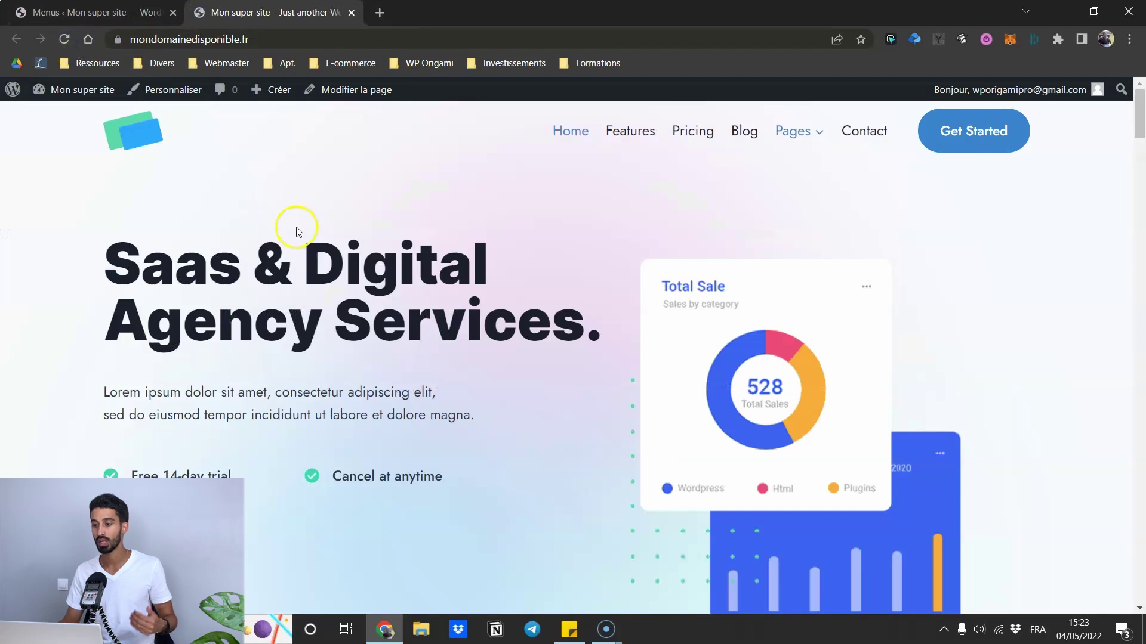
mouse_move(783, 135)
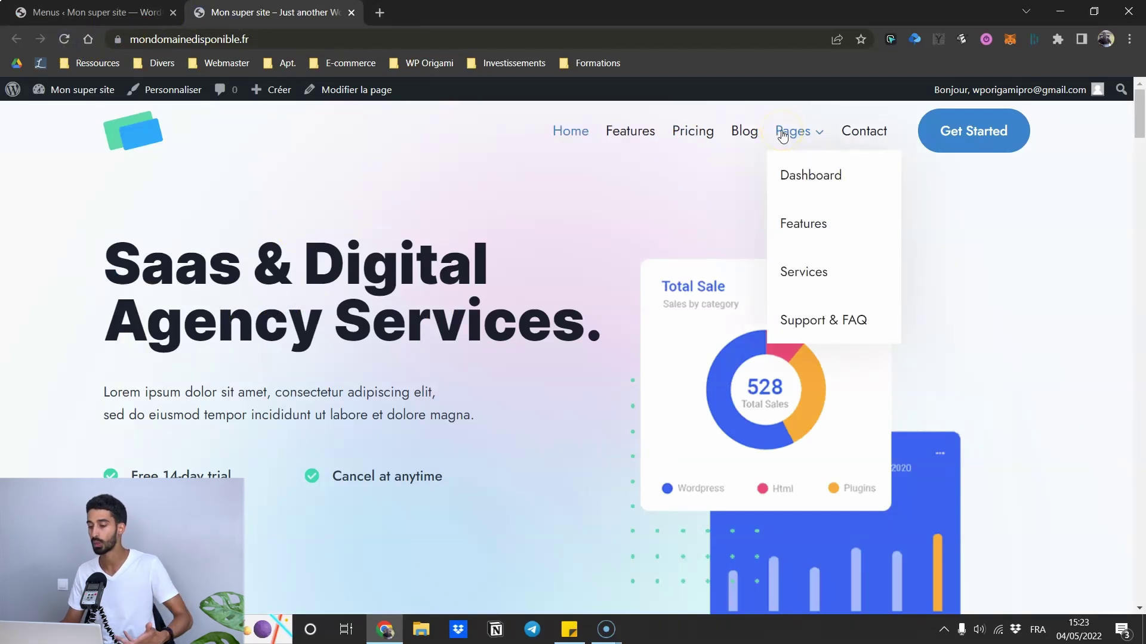
key("ctrl+Tab")
scroll(509, 351, "down", 7)
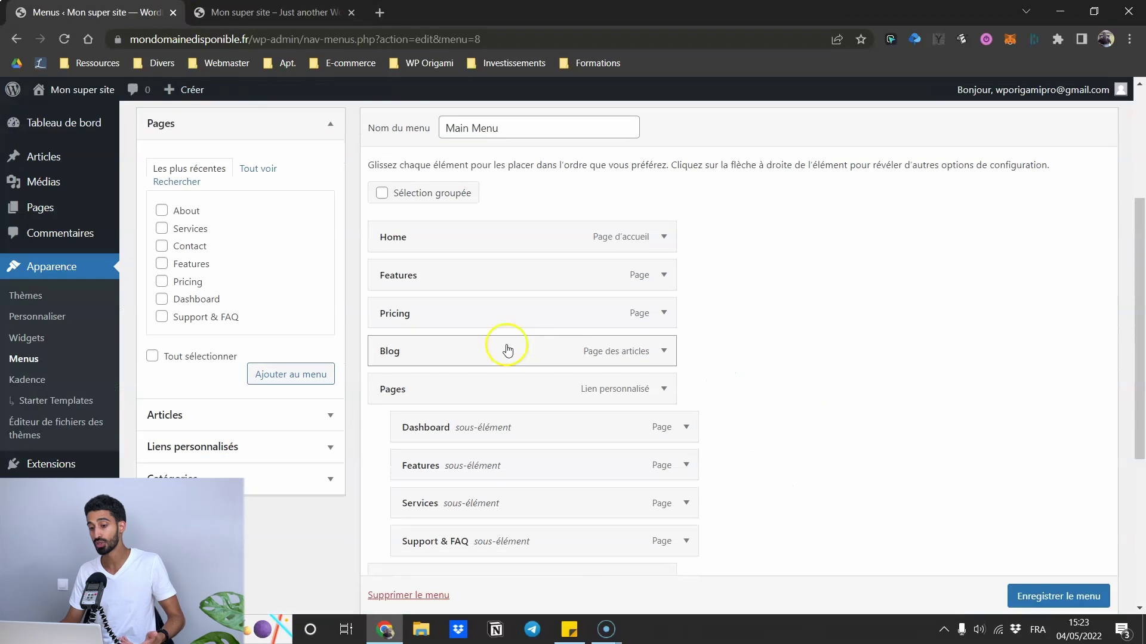
key("ctrl+Tab")
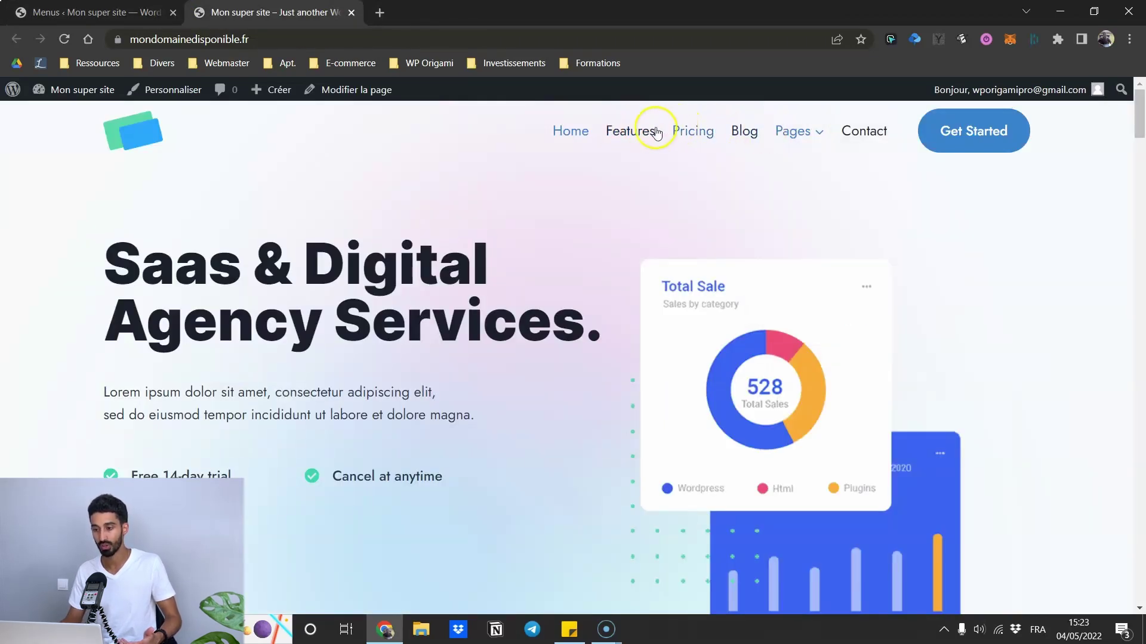
key("ctrl+Tab")
scroll(419, 178, "up", 2)
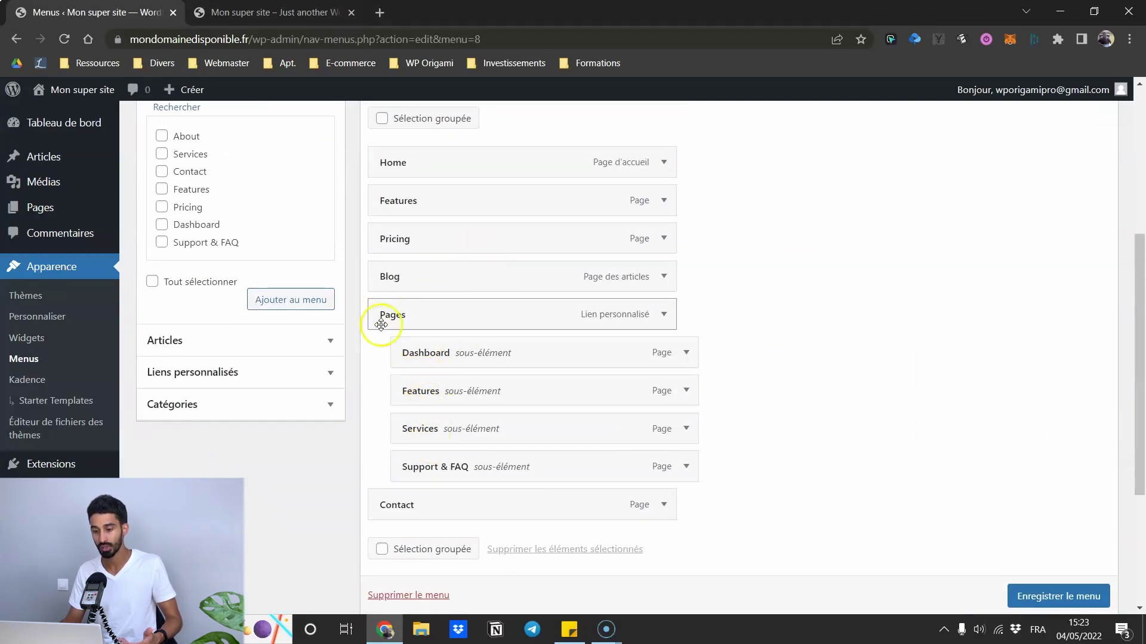
- Nest Blog under Pricing, save, and reload the live site to view the dropdown
left_click_drag(391, 278, 426, 285)
left_click(1013, 588)
key("ctrl+Tab")
left_click(63, 37)
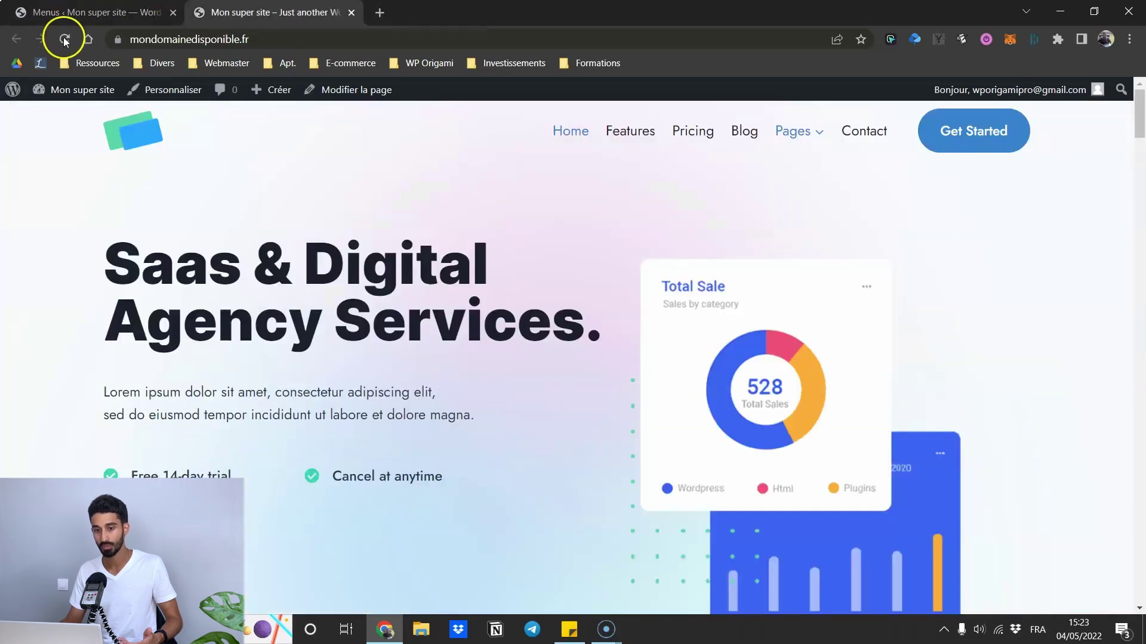
mouse_move(757, 155)
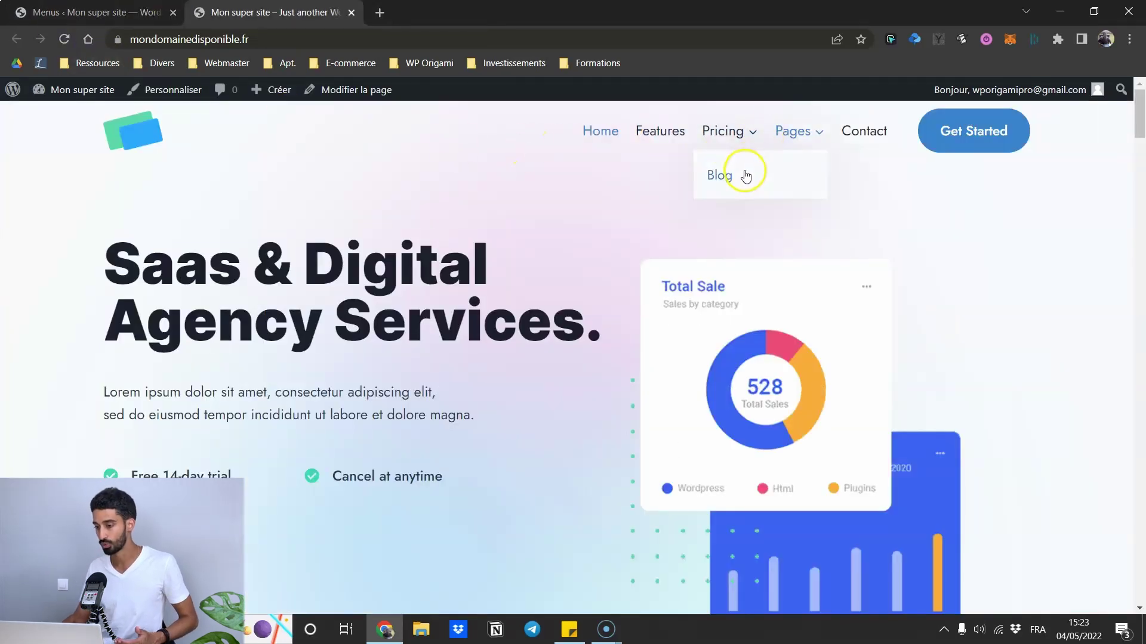
left_click(149, 12)
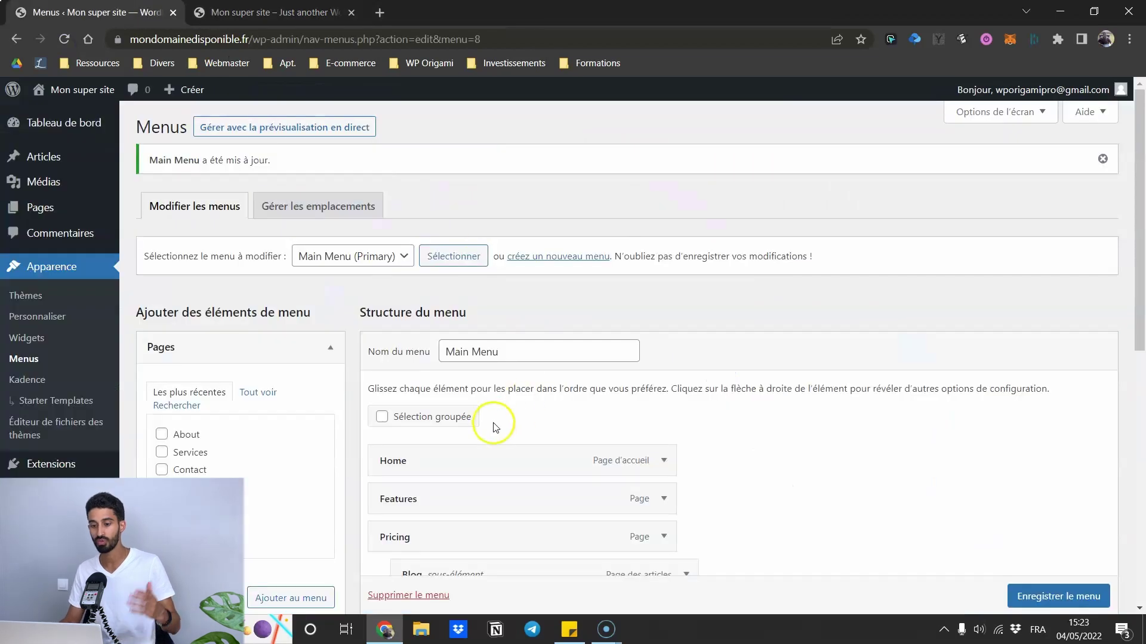
scroll(478, 408, "down", 2)
- Move Blog back to the top level, save, and select the Product menu
left_click_drag(478, 409, 437, 419)
scroll(467, 433, "down", 3)
left_click(1053, 596)
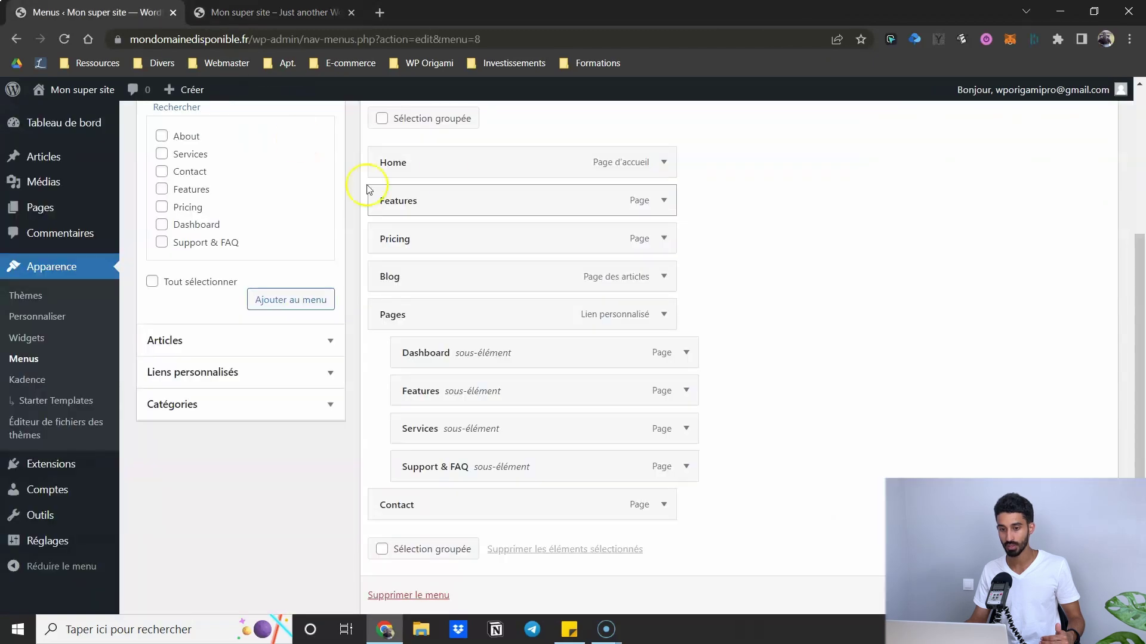
left_click(349, 255)
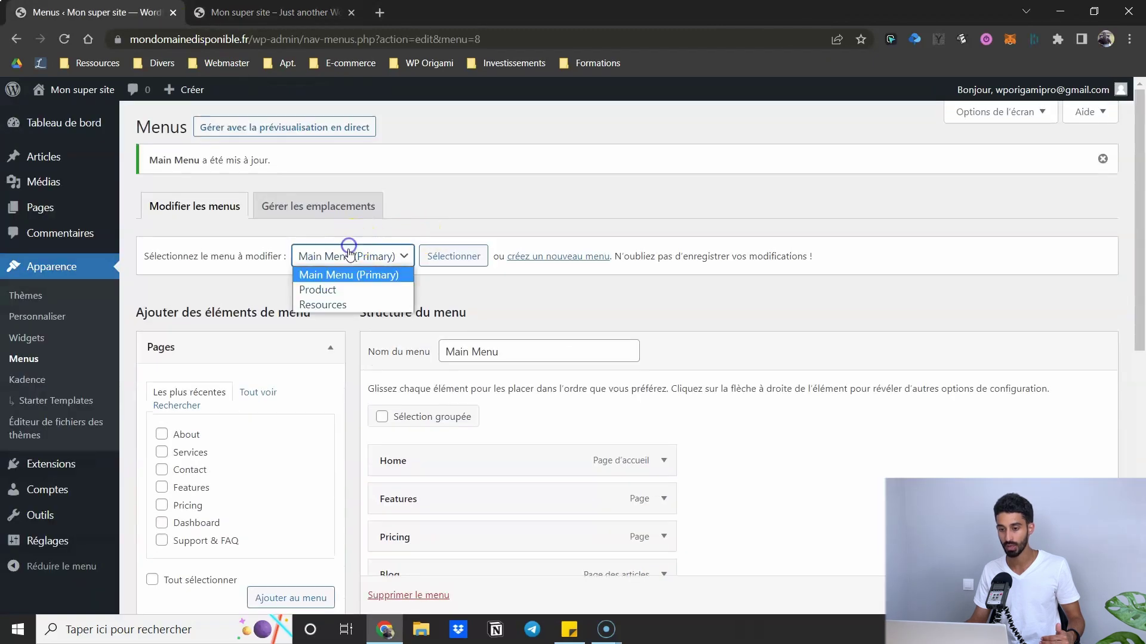
left_click(326, 290)
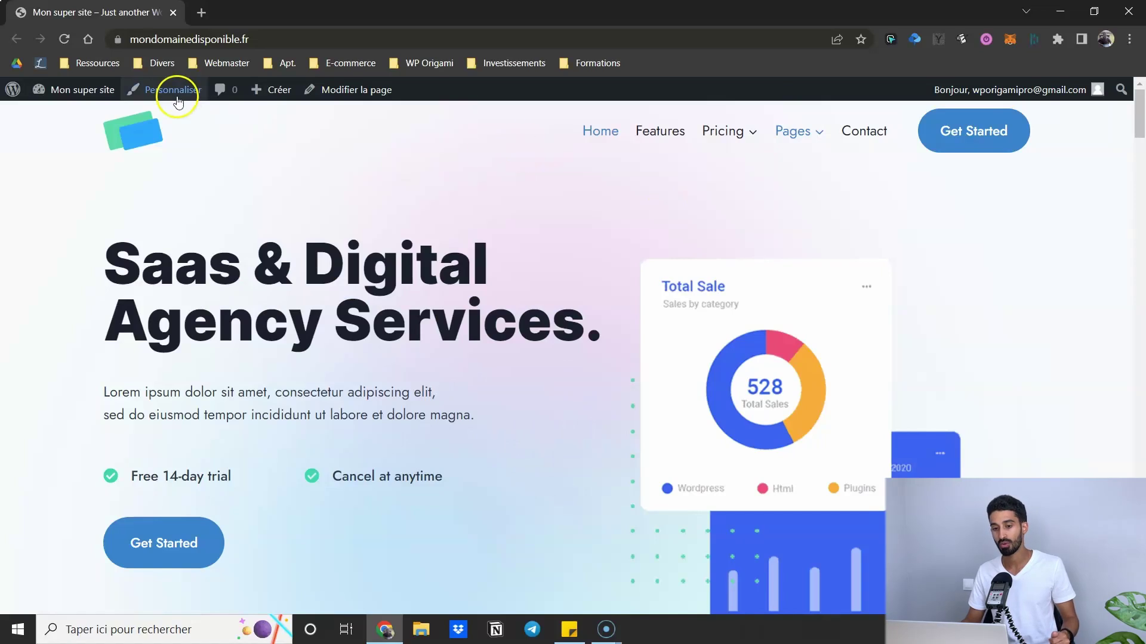
- Open the Customizer's Header builder and move the Logo to the top row's centre, then back
left_click(178, 100)
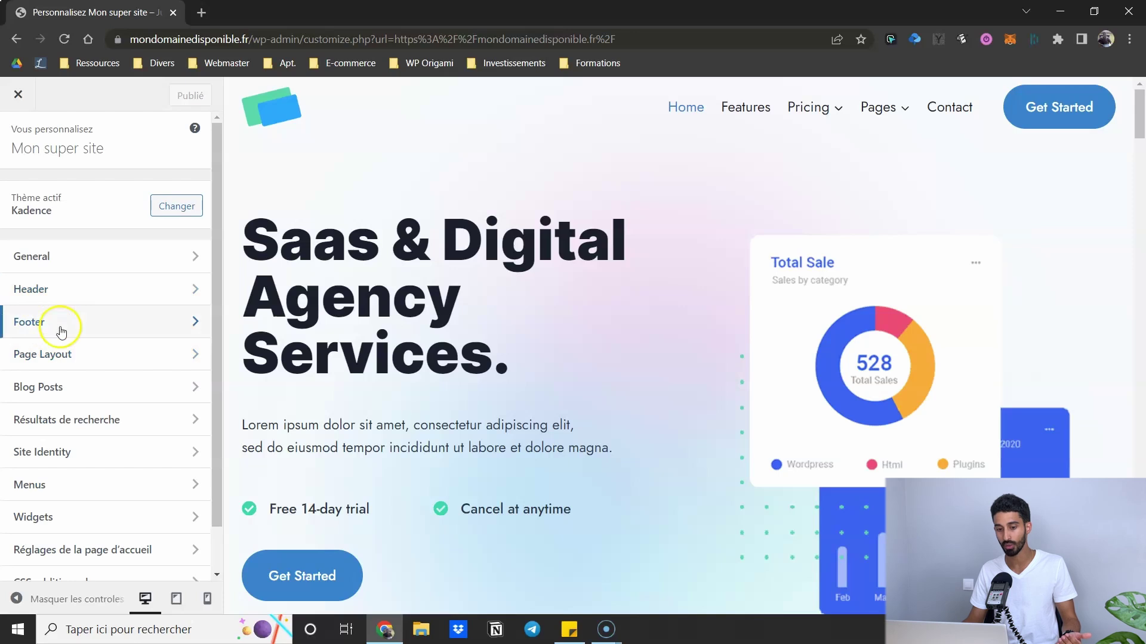
left_click(62, 297)
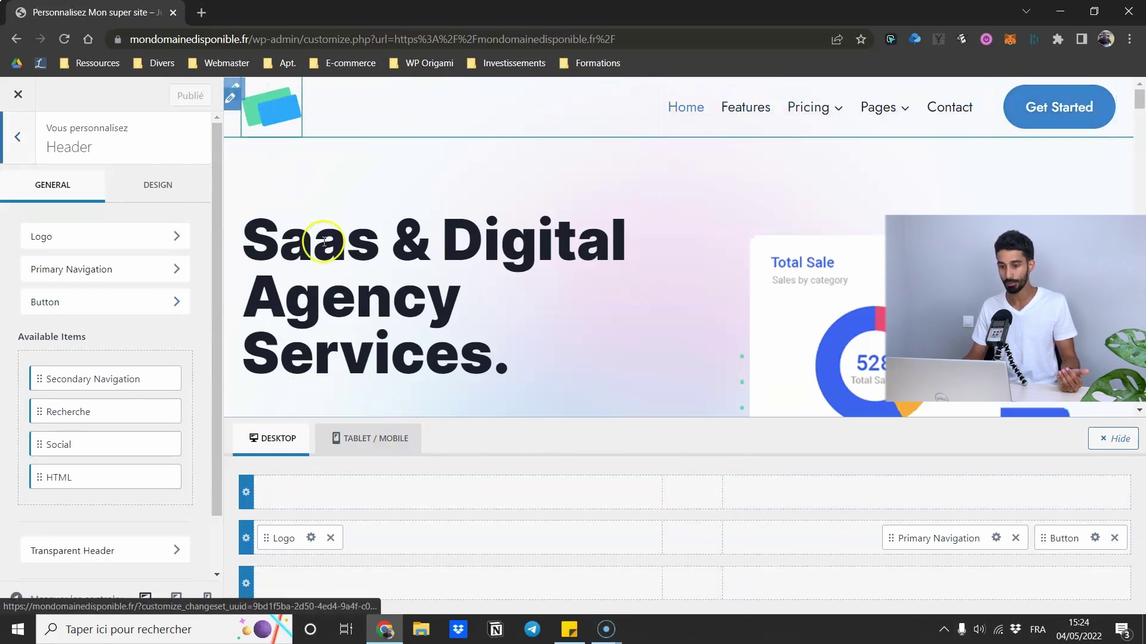
scroll(328, 263, "down", 6)
scroll(332, 265, "up", 6)
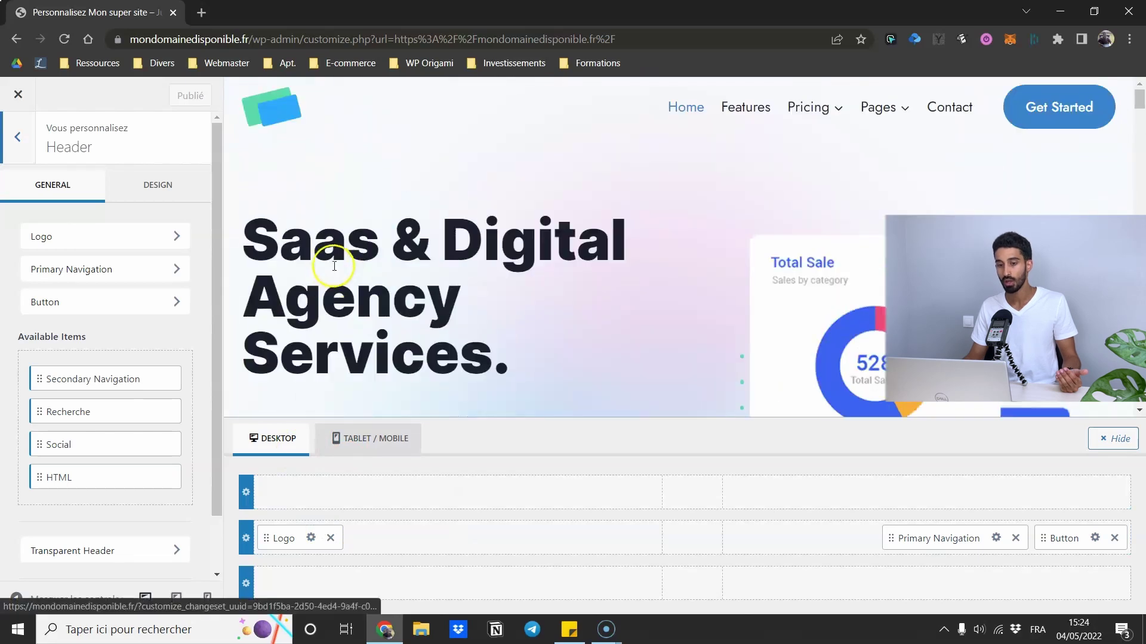
left_click_drag(276, 540, 680, 494)
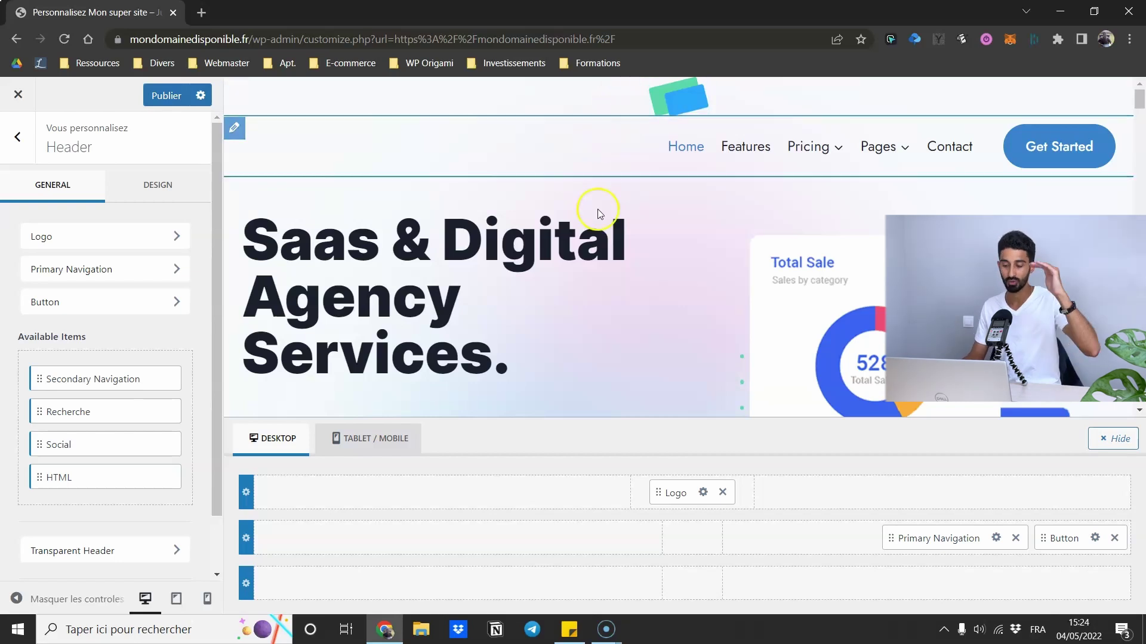
left_click_drag(681, 492, 294, 542)
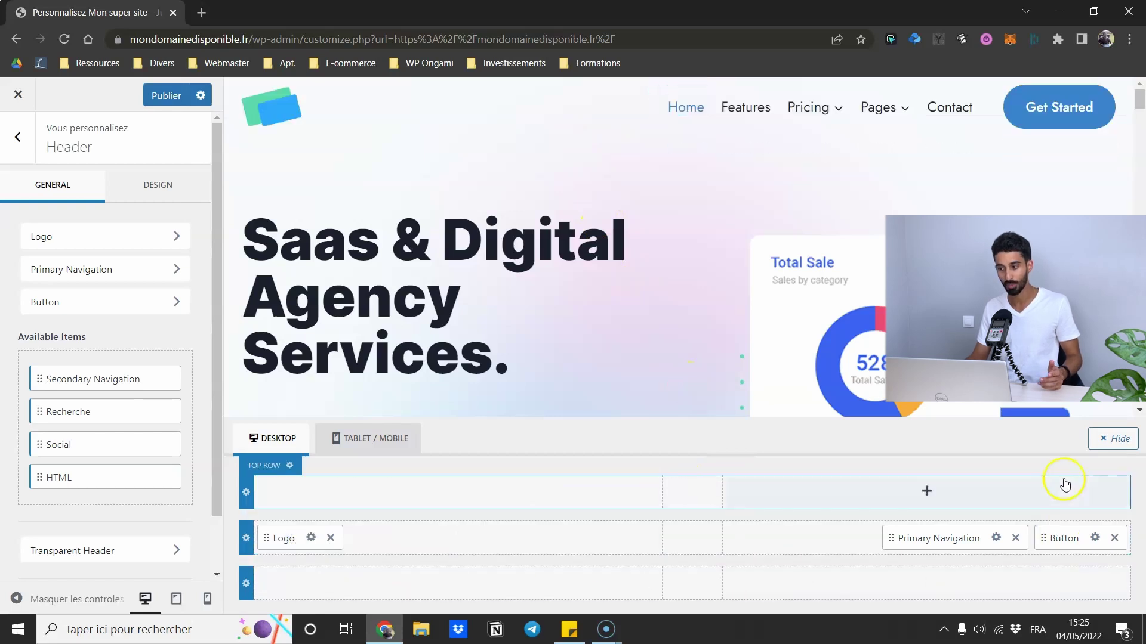
- View the Primary Navigation, Site Identity and header button settings in turn
left_click(995, 538)
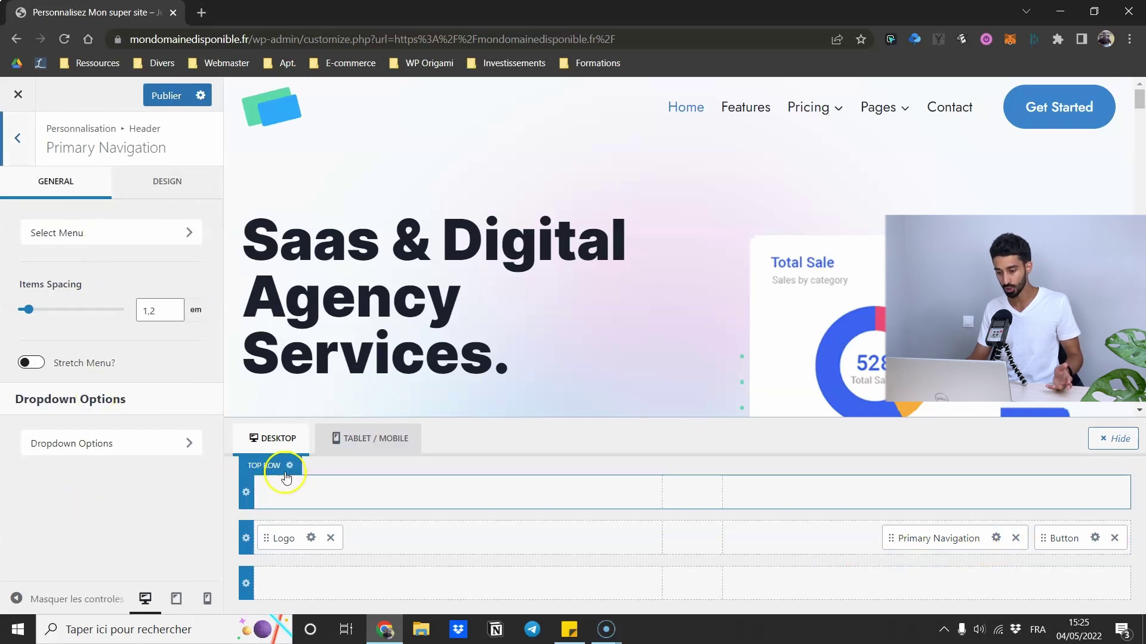
left_click(311, 538)
left_click(1095, 538)
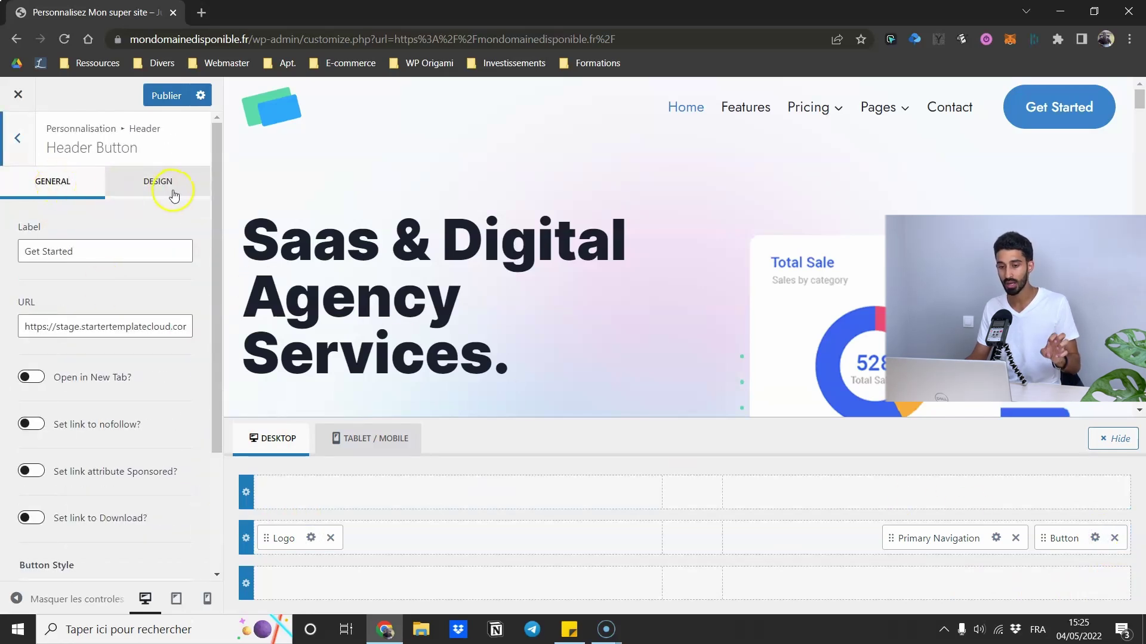
- Remove the Logo, re-add it to the main row's left column, and open Site Identity
left_click(330, 538)
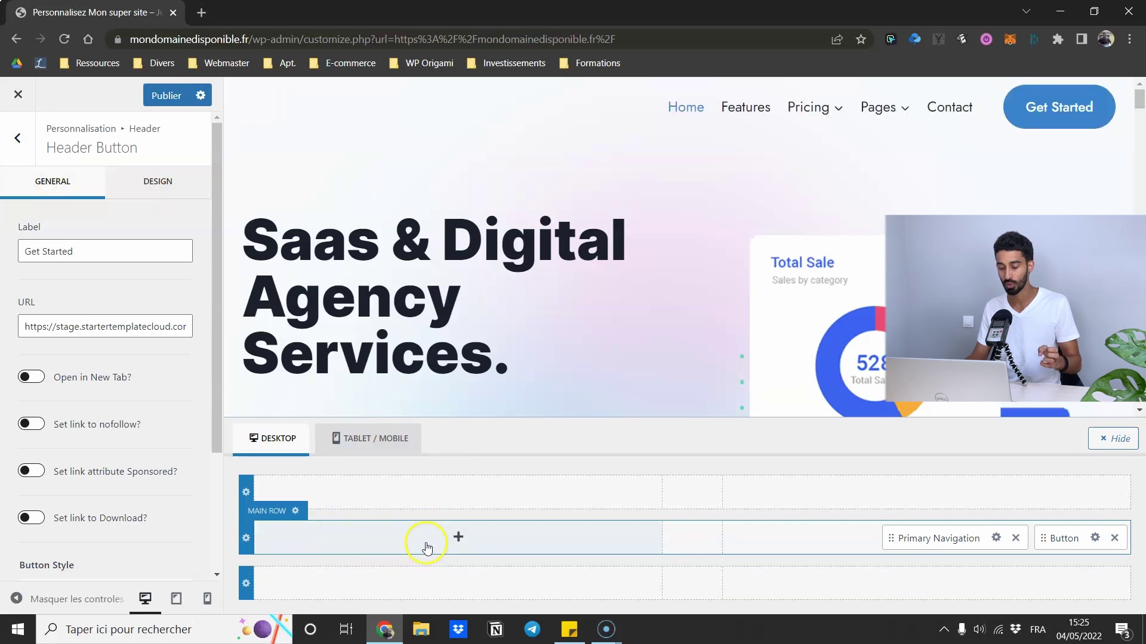
left_click(995, 538)
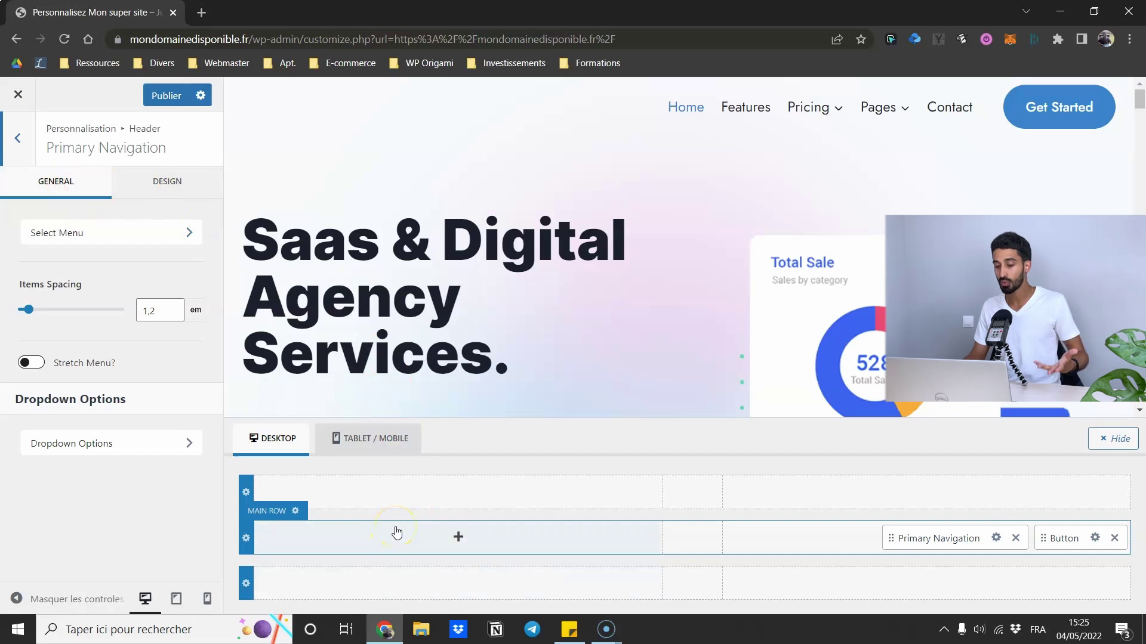
left_click(441, 548)
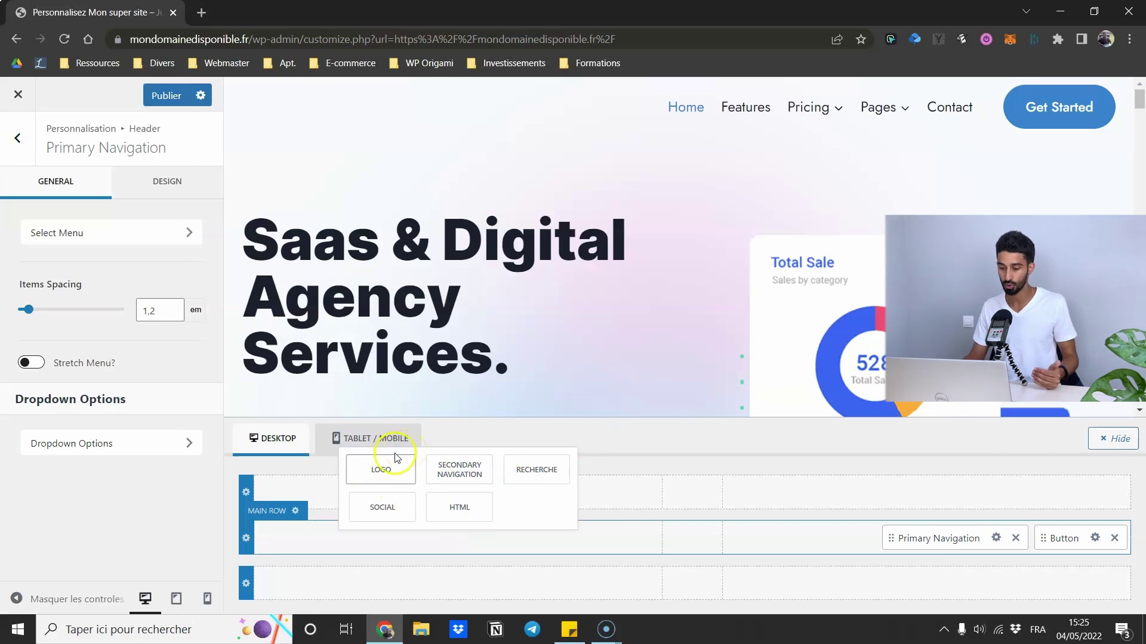
left_click(379, 472)
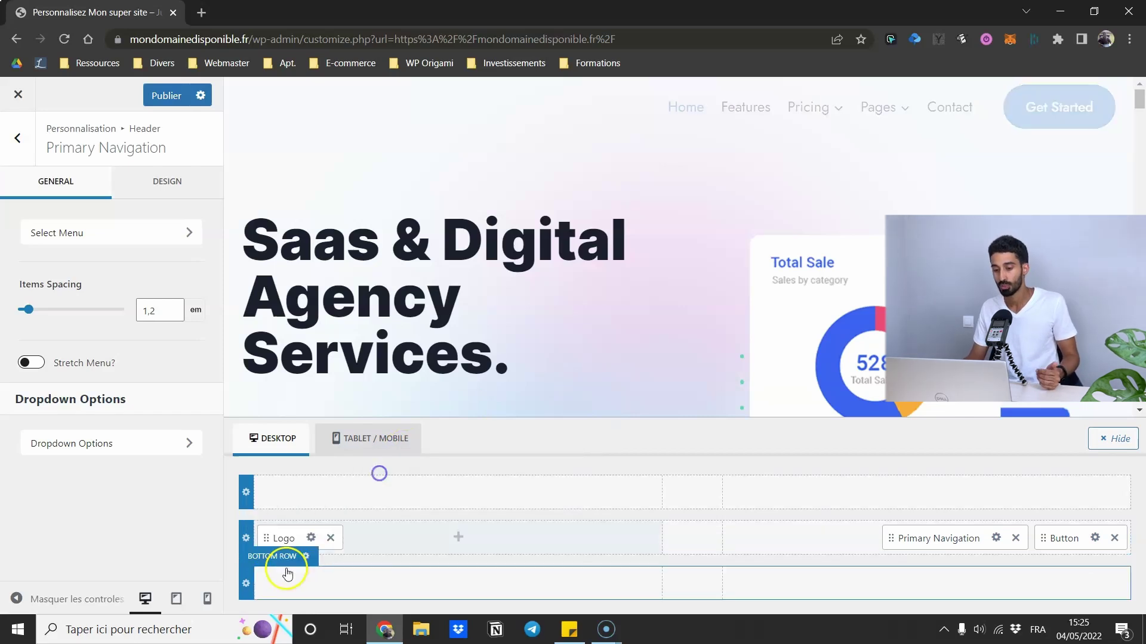
left_click(311, 538)
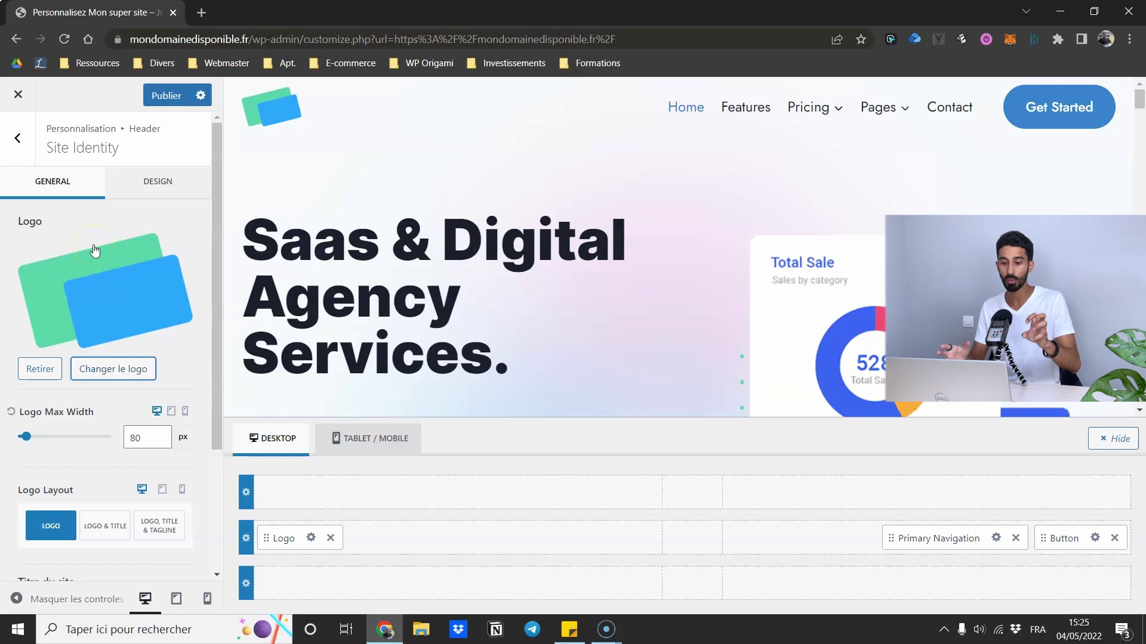
- Reduce the Logo Max Width from 80 to 68 px and glance at the Design options
scroll(95, 250, "down", 3)
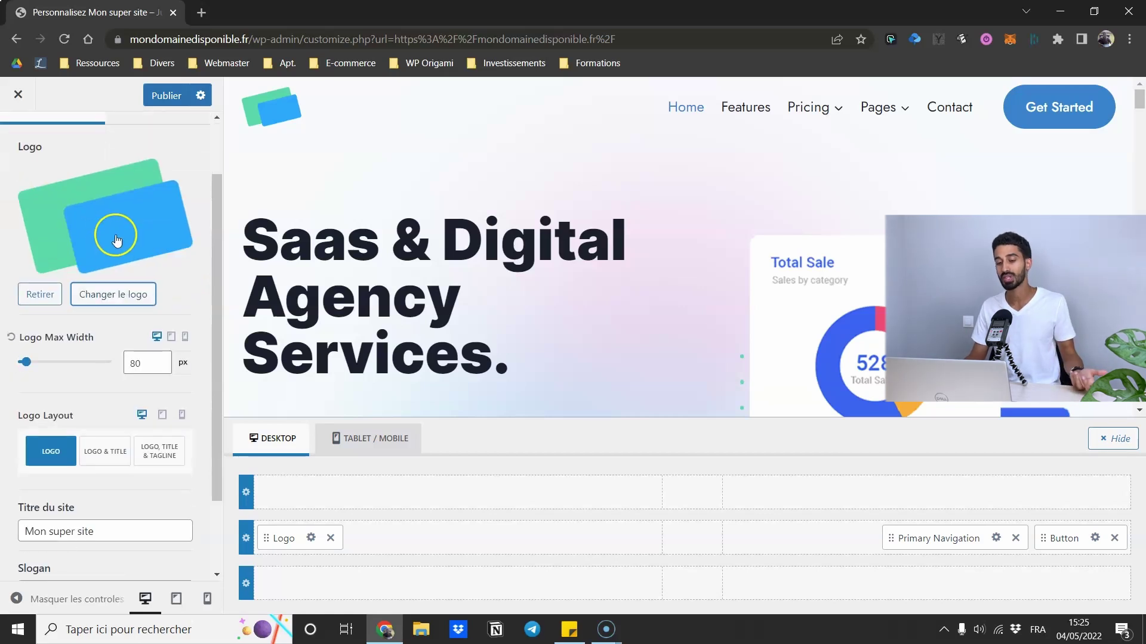
scroll(106, 234, "up", 3)
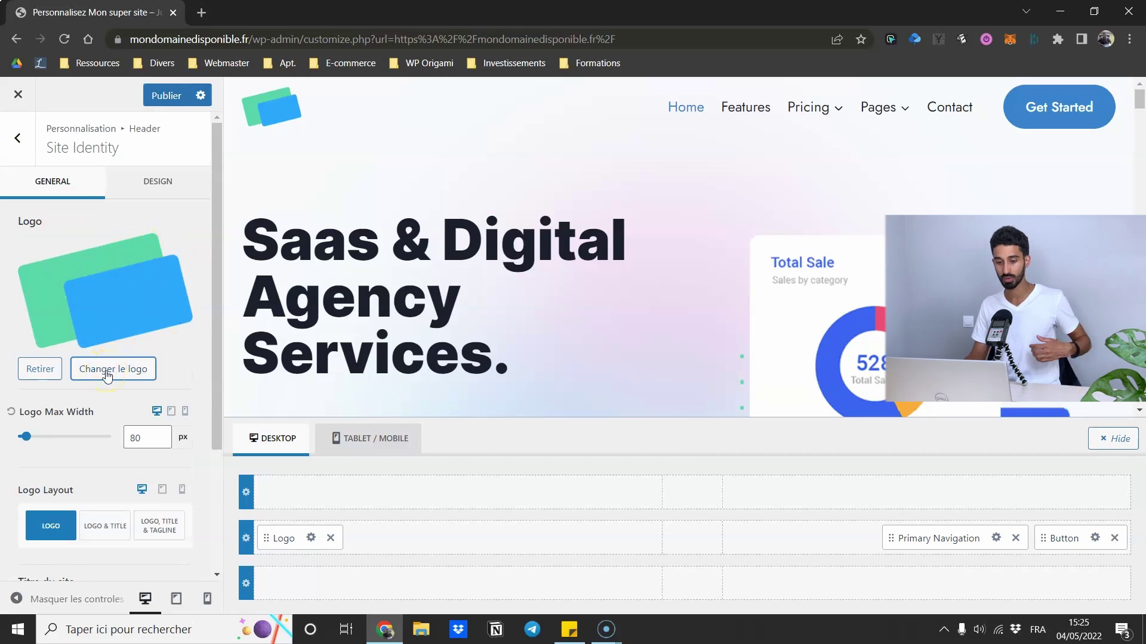
left_click_drag(28, 444, 25, 440)
scroll(141, 449, "down", 3)
scroll(140, 449, "down", 1)
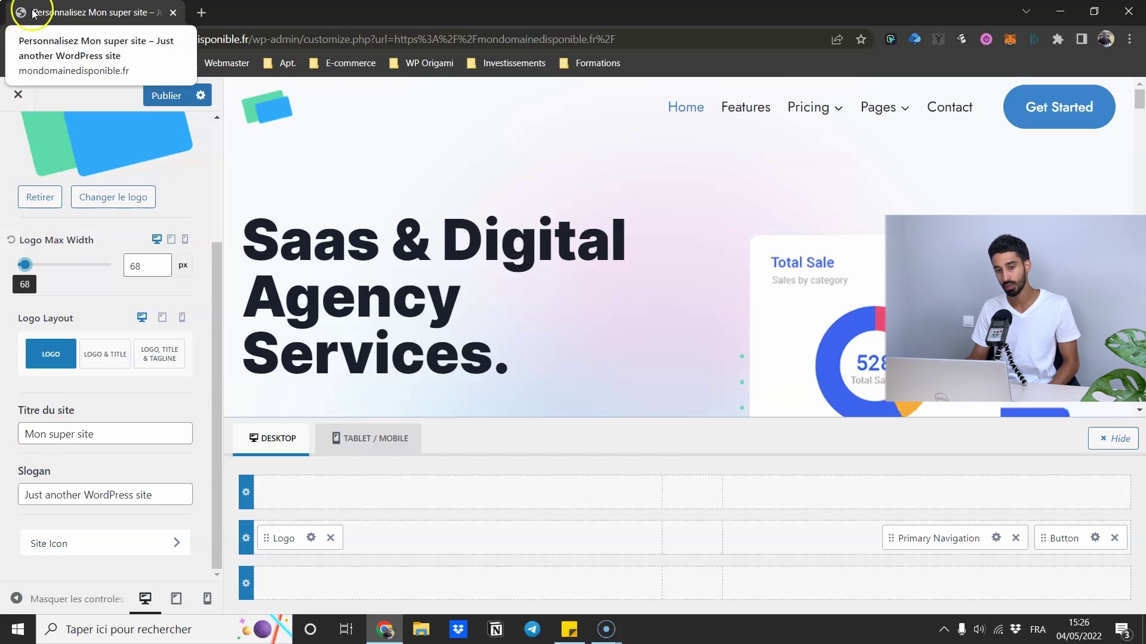
scroll(21, 335, "up", 3)
left_click(151, 182)
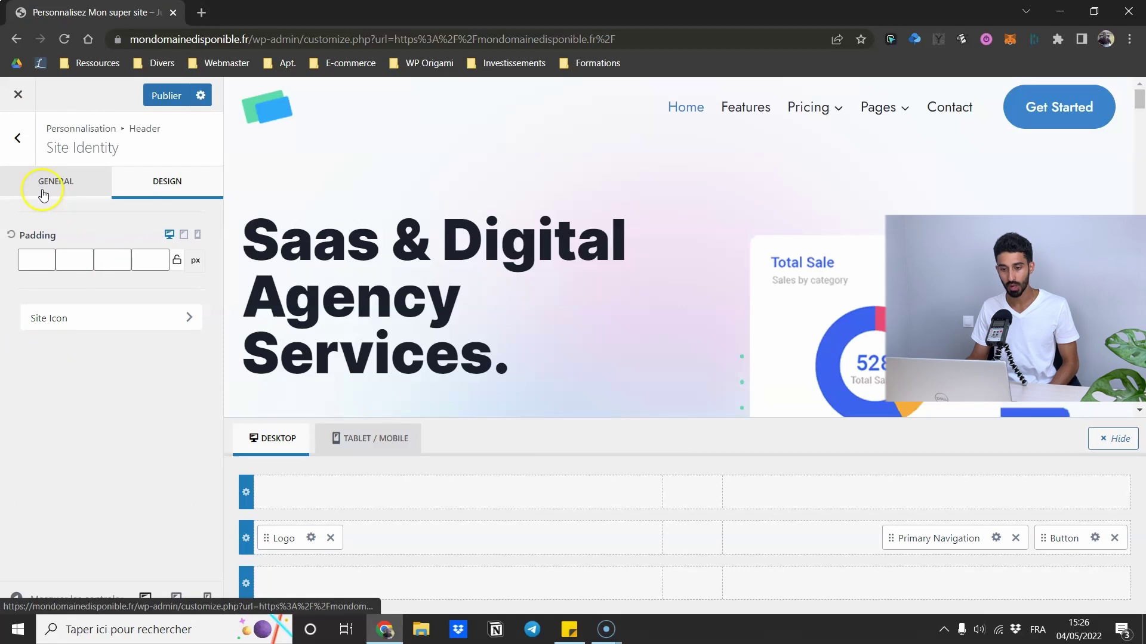
left_click(56, 201)
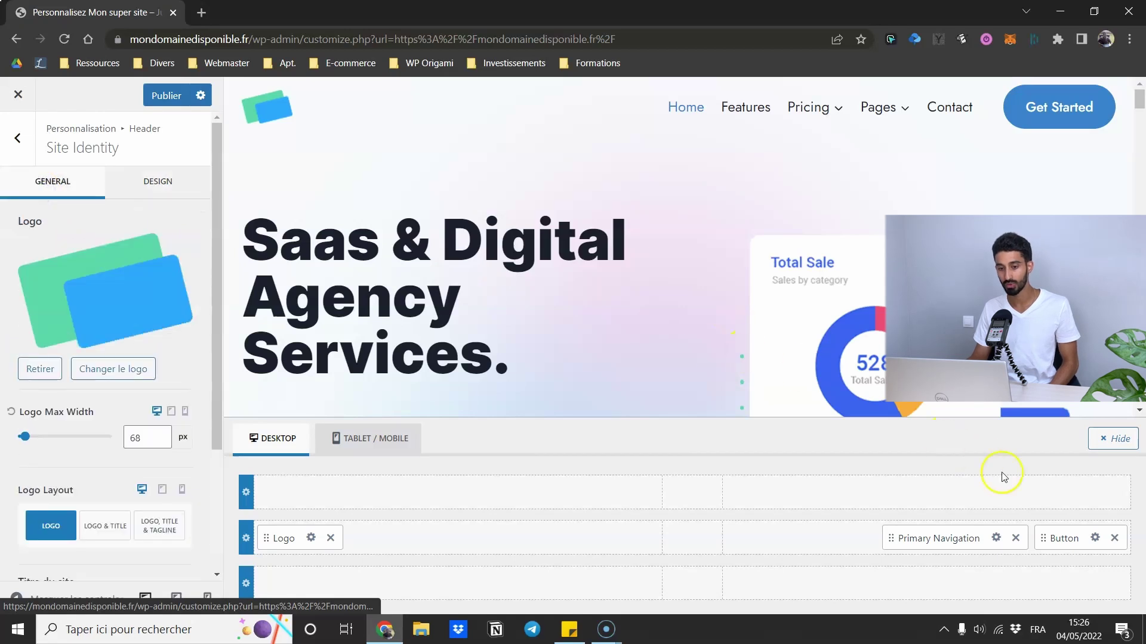
- Open the Primary Navigation settings and point out the header's empty top and bottom rows
left_click(996, 539)
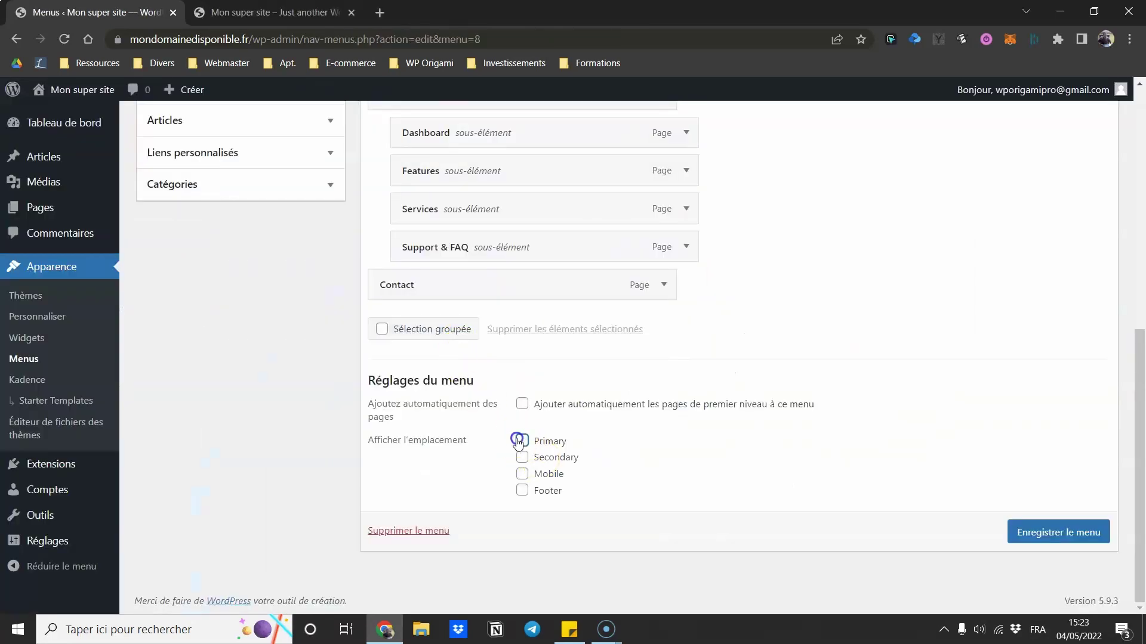
left_click(519, 441)
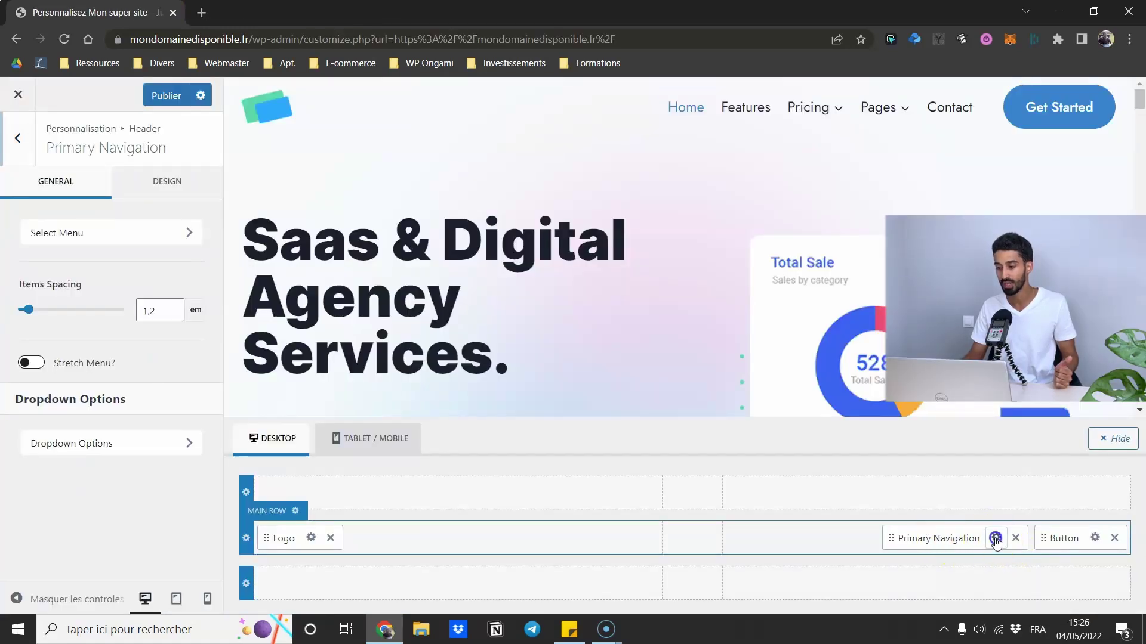
left_click(956, 499)
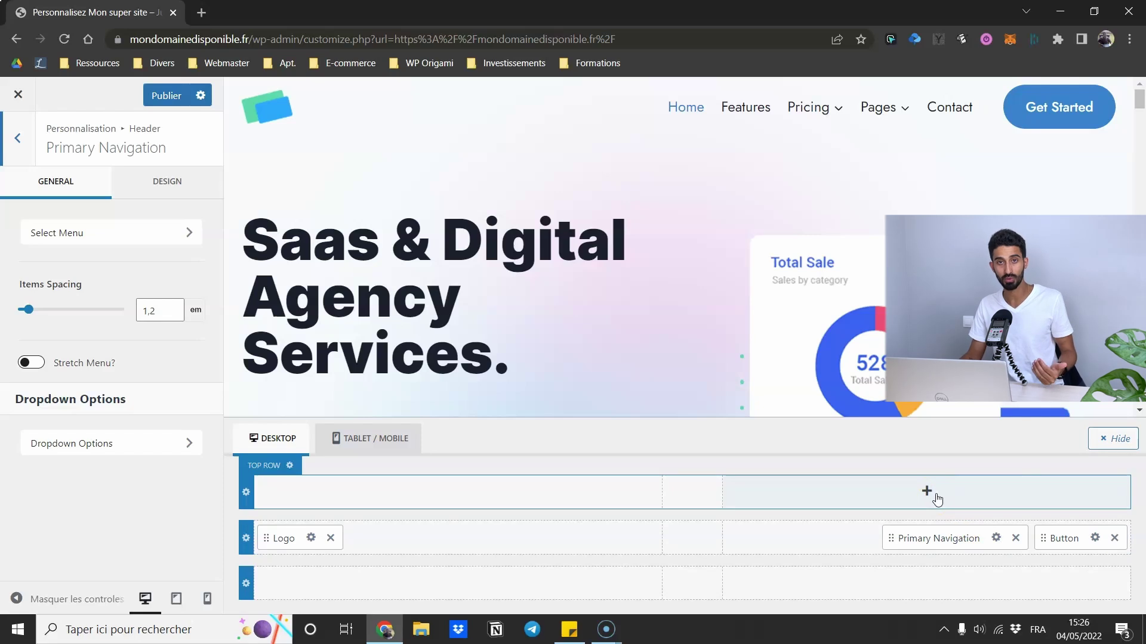
left_click(705, 580)
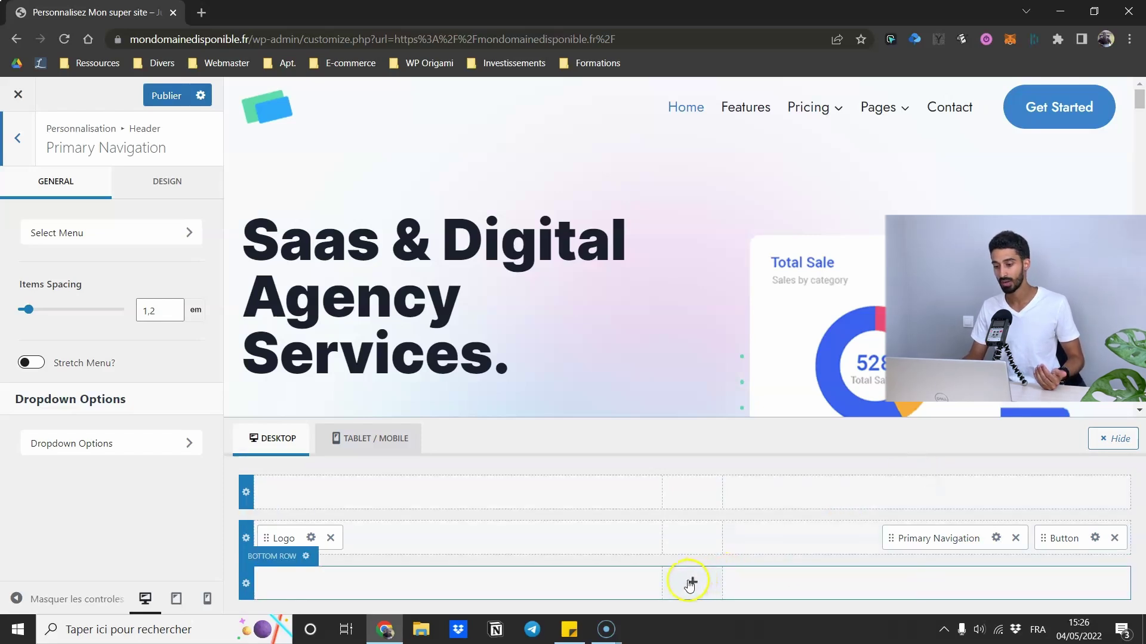
- Add Secondary Navigation to the bottom row, assign its menu location, view its settings, then remove it
left_click(691, 582)
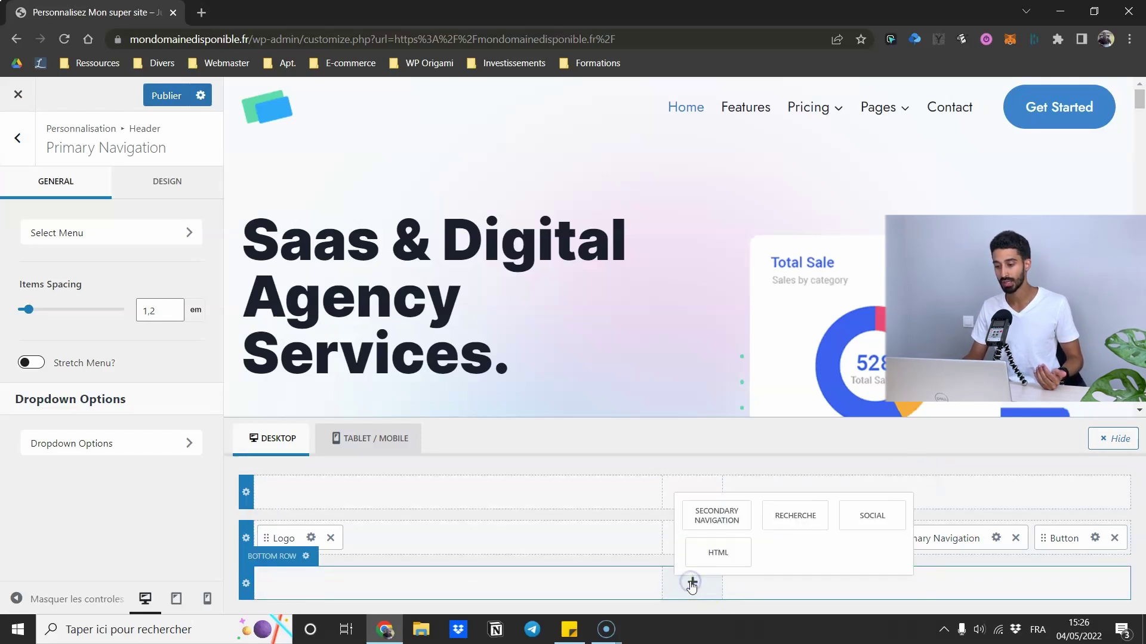
left_click(714, 524)
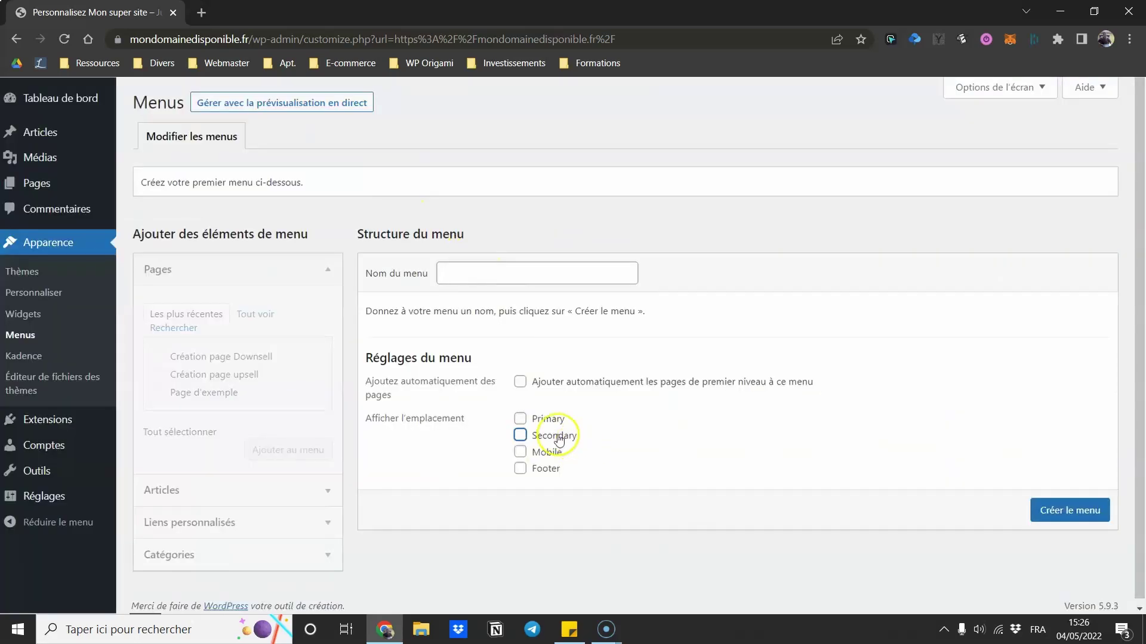
left_click(519, 436)
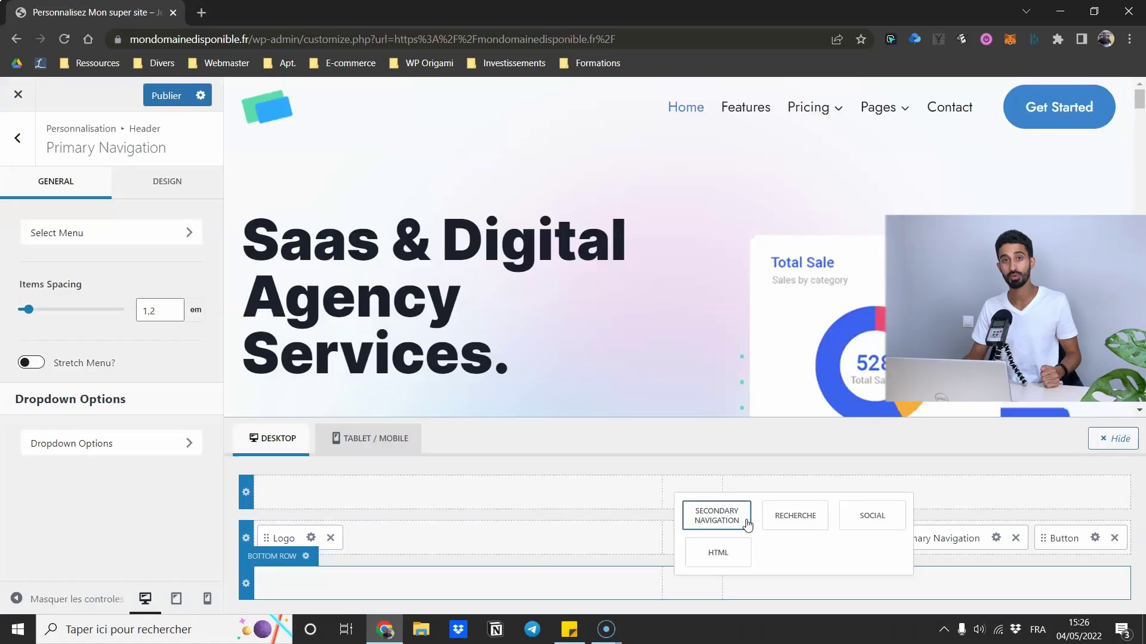
left_click(748, 524)
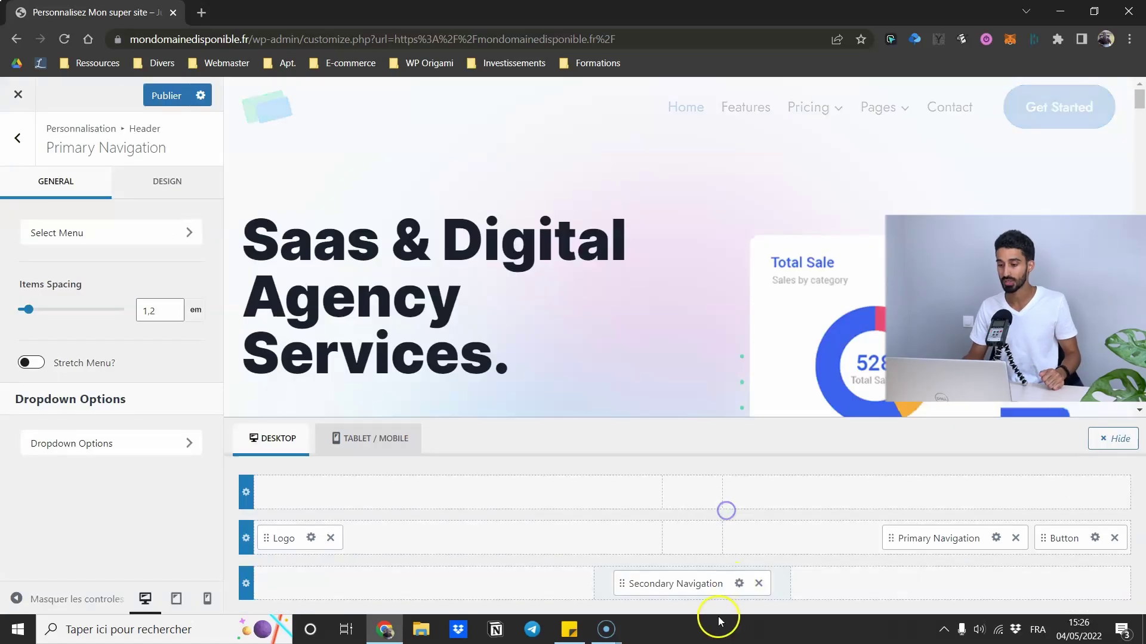
left_click(738, 584)
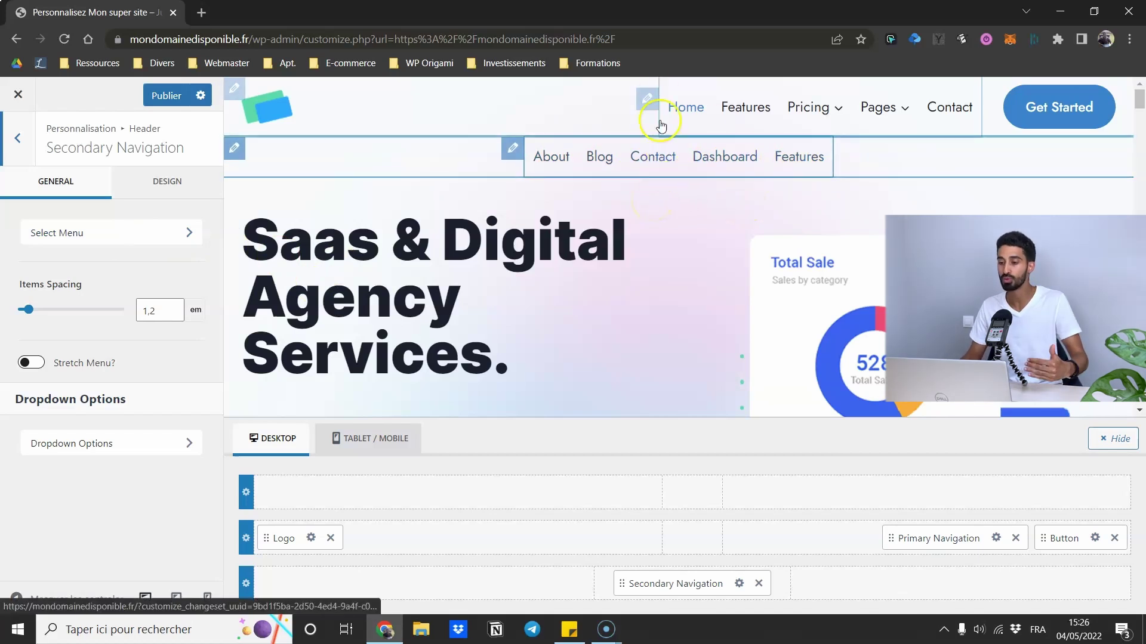
left_click(758, 584)
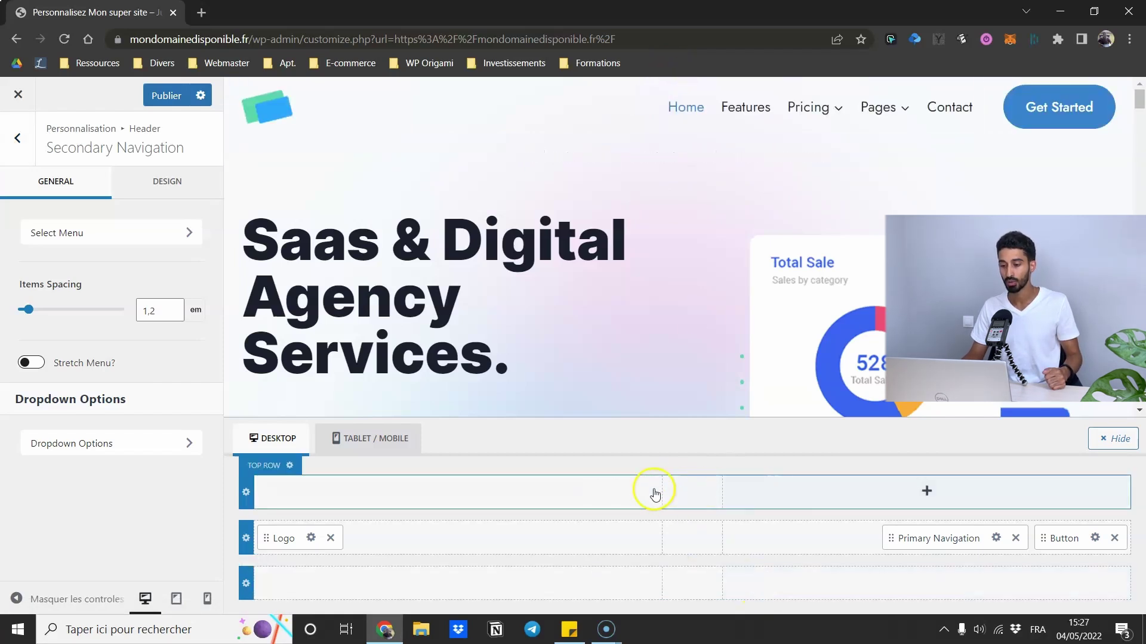
- Add an HTML element to the bottom row, view its editor and Design options, then remove it
left_click(458, 580)
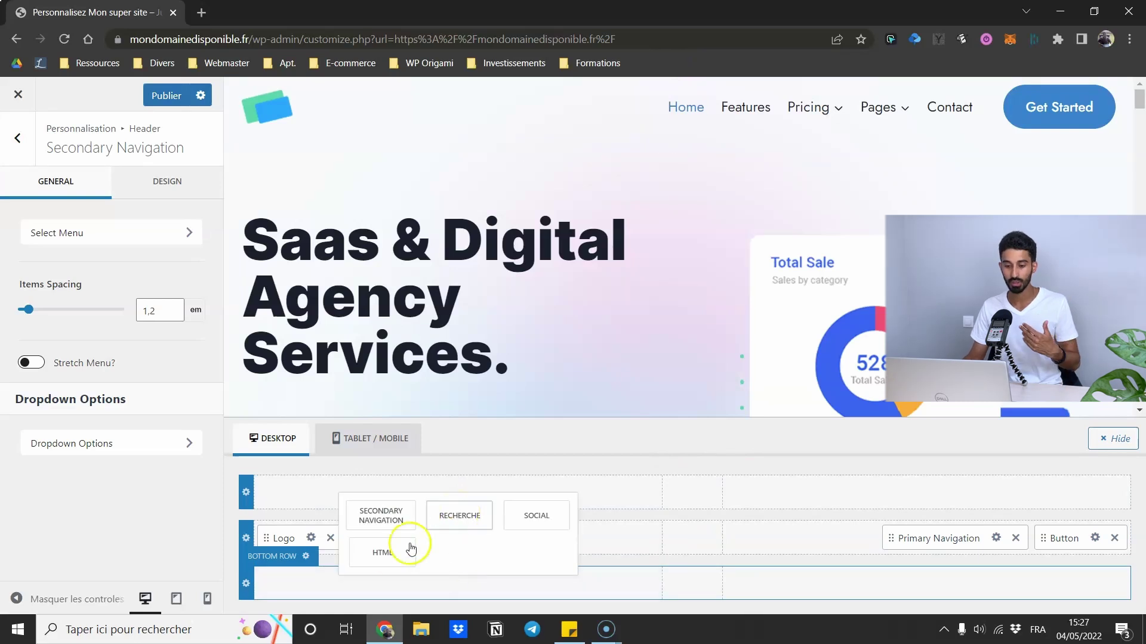
left_click(382, 552)
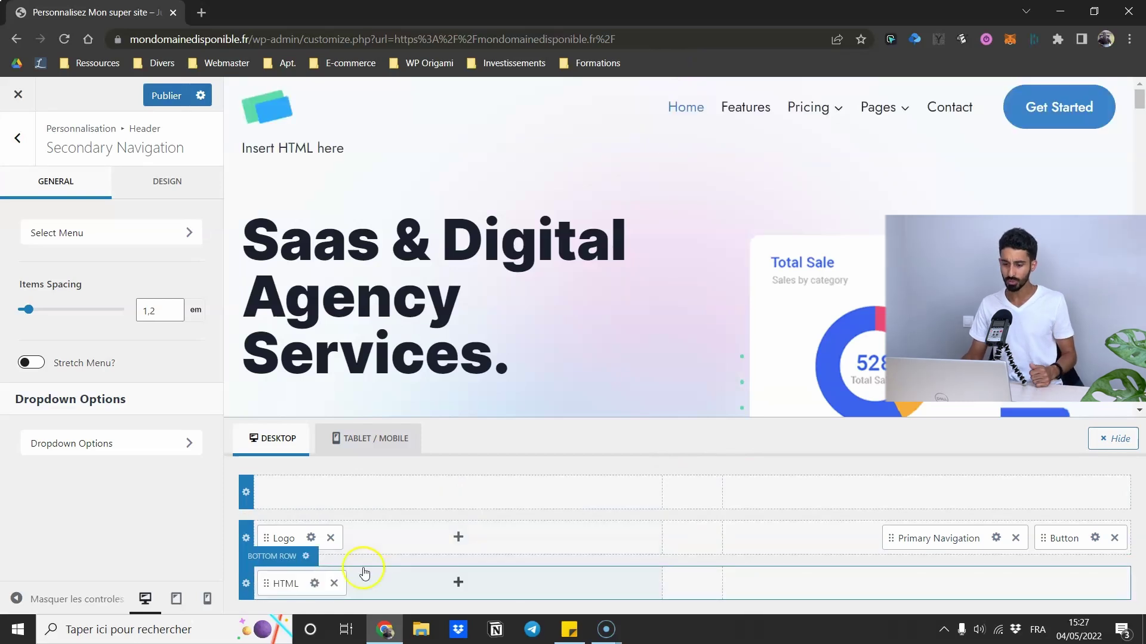
left_click(314, 583)
left_click_drag(143, 347, 26, 322)
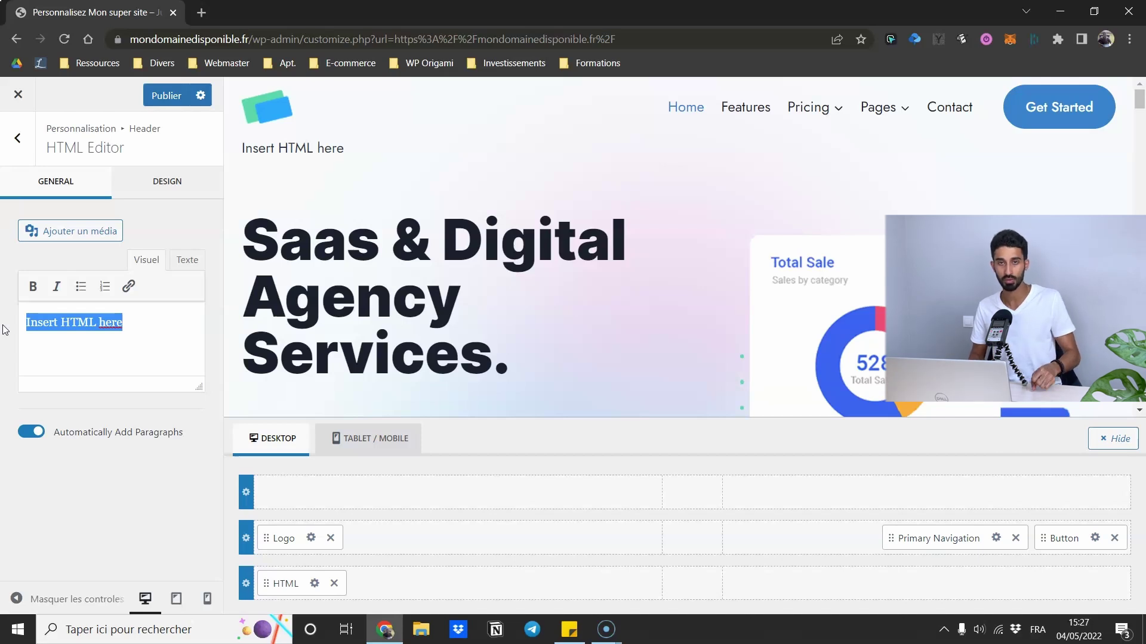
left_click(165, 186)
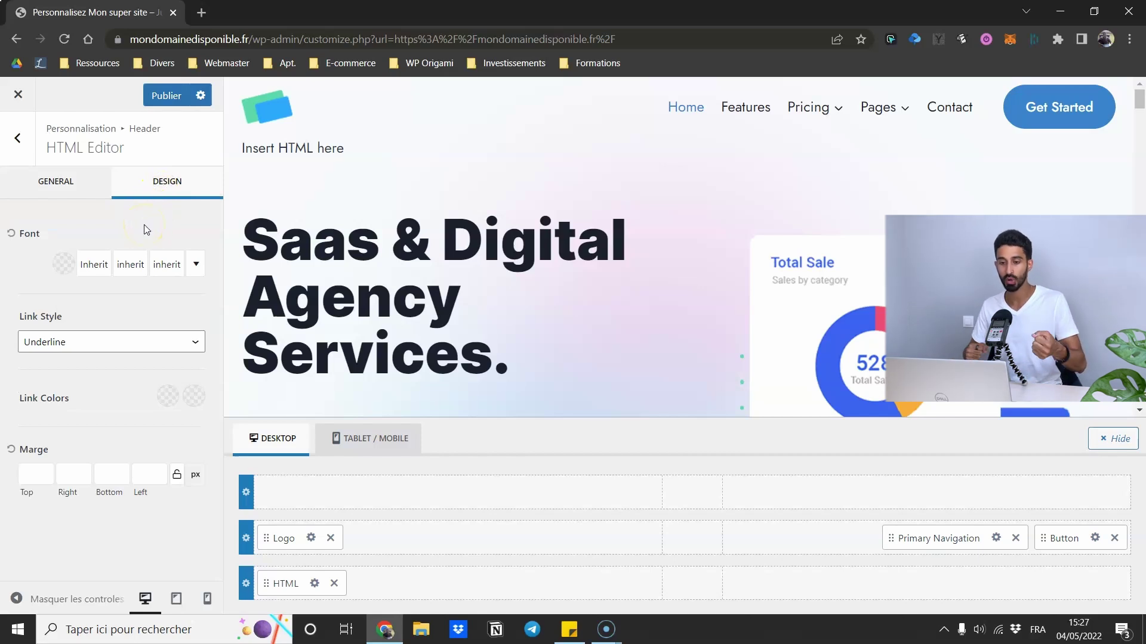
left_click(333, 583)
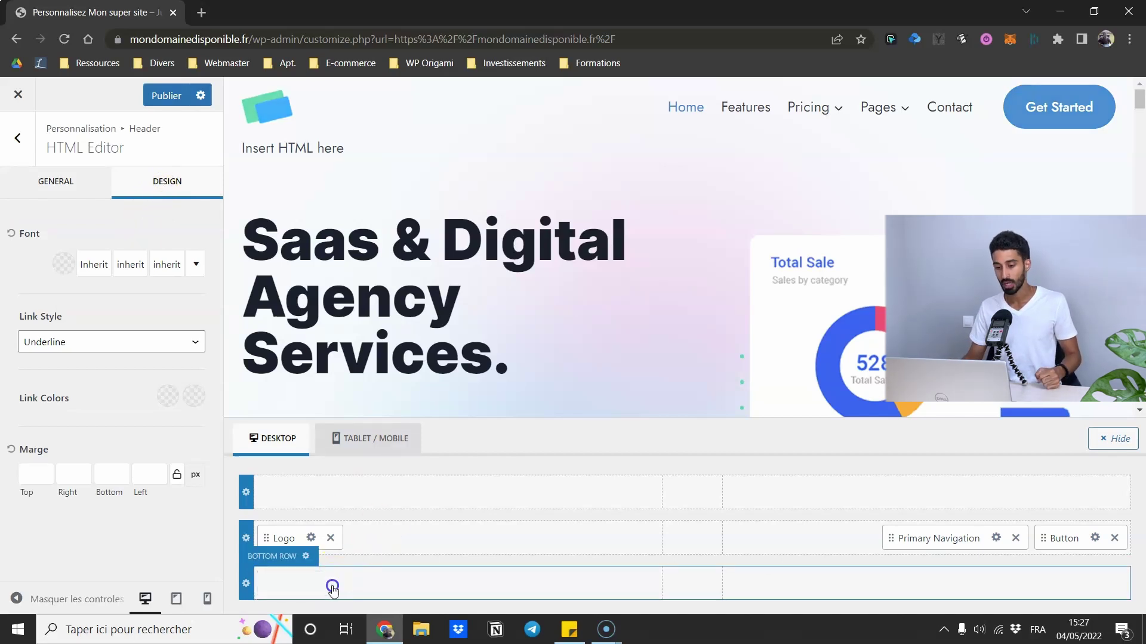
- Add a Social element to the header's top row, then remove it
left_click(686, 490)
left_click(799, 437)
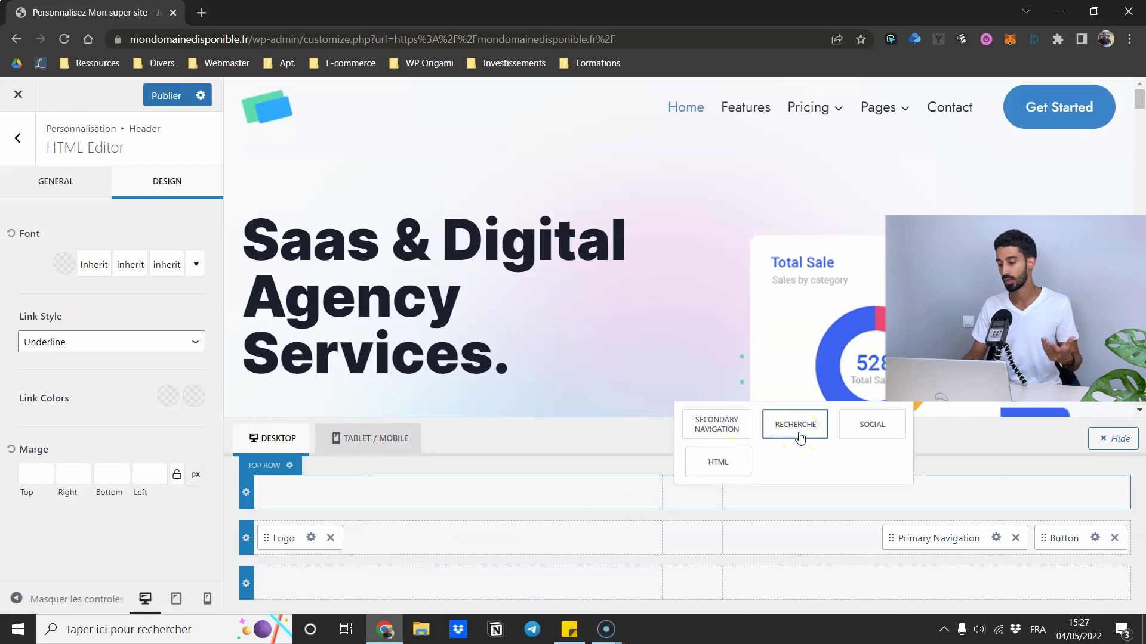
left_click(865, 427)
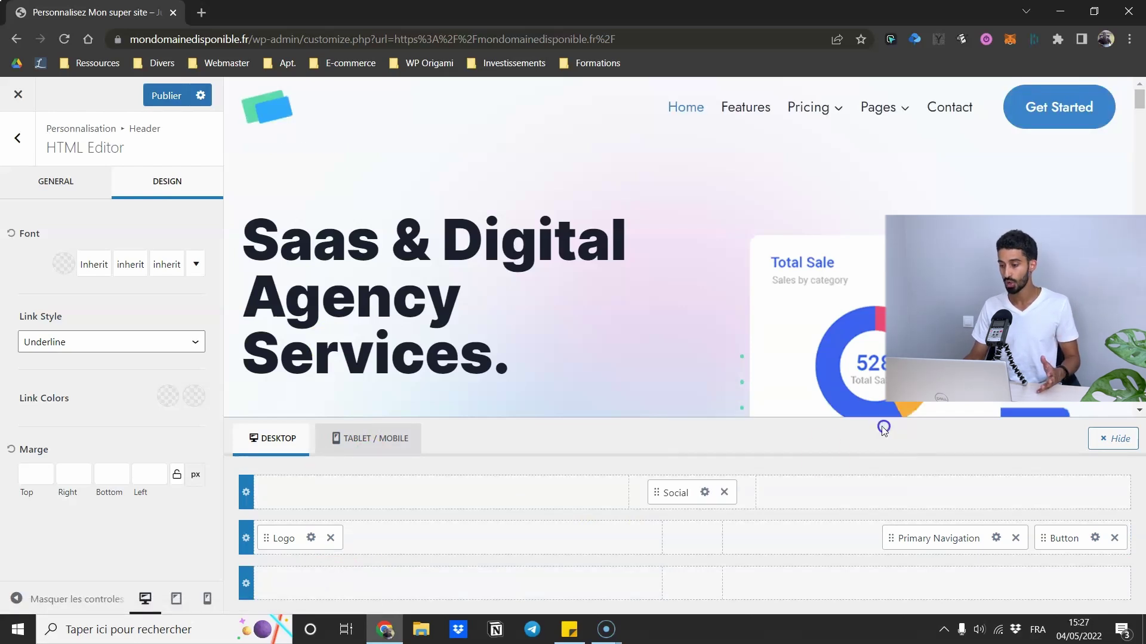
left_click(724, 491)
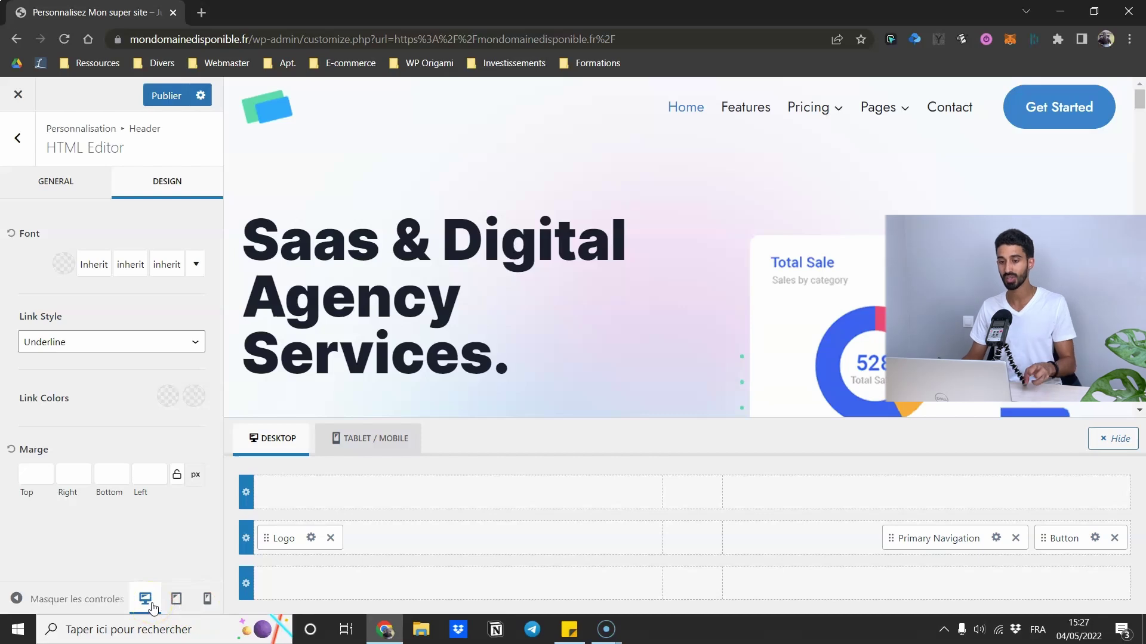
- Switch to the tablet/mobile header, preview the mobile menu, and open the Trigger's settings
left_click(173, 606)
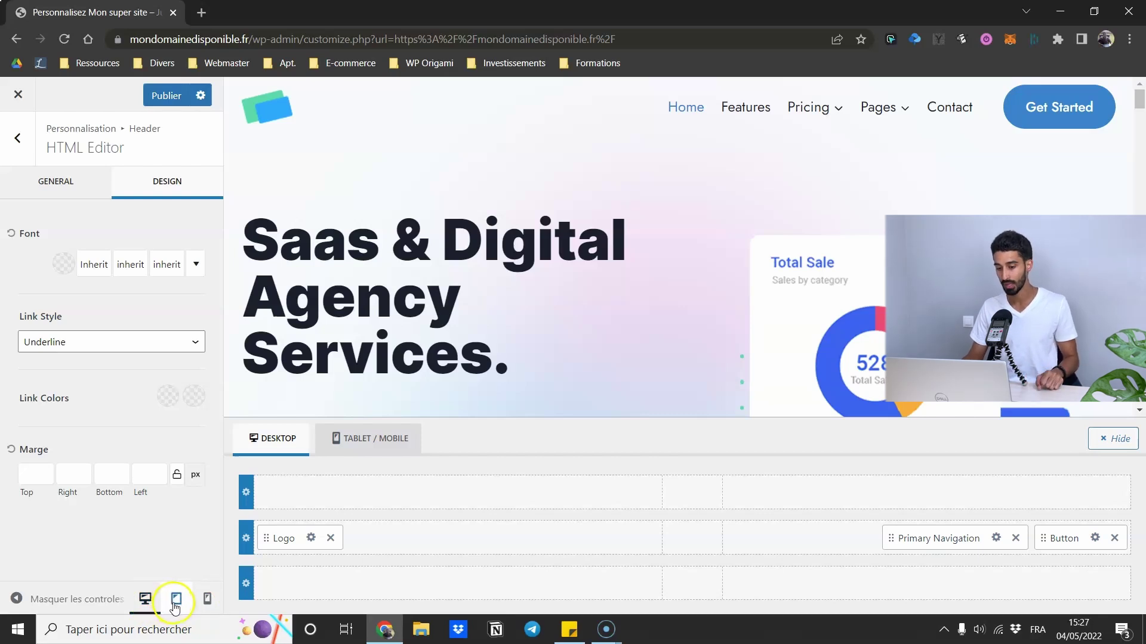
left_click(210, 600)
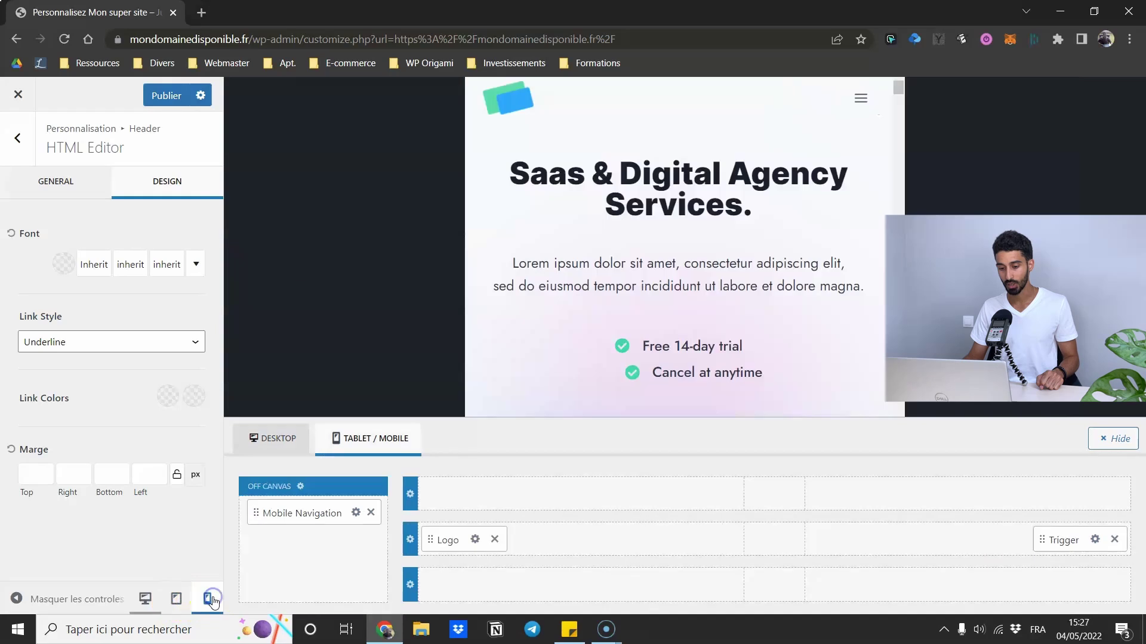
mouse_move(745, 102)
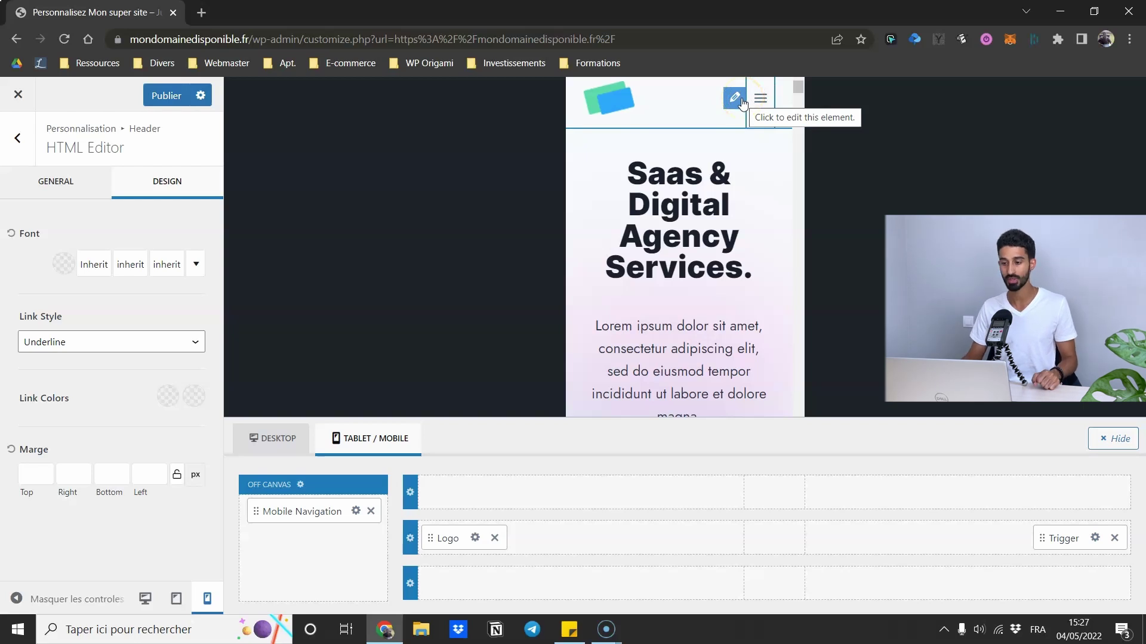
left_click(652, 255)
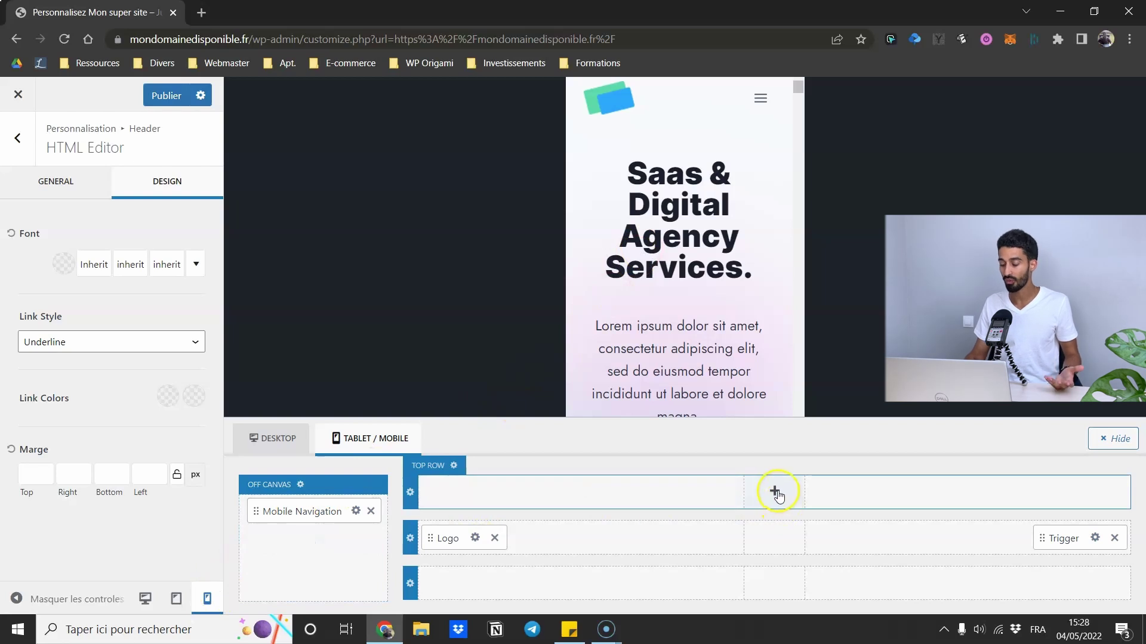
left_click(776, 492)
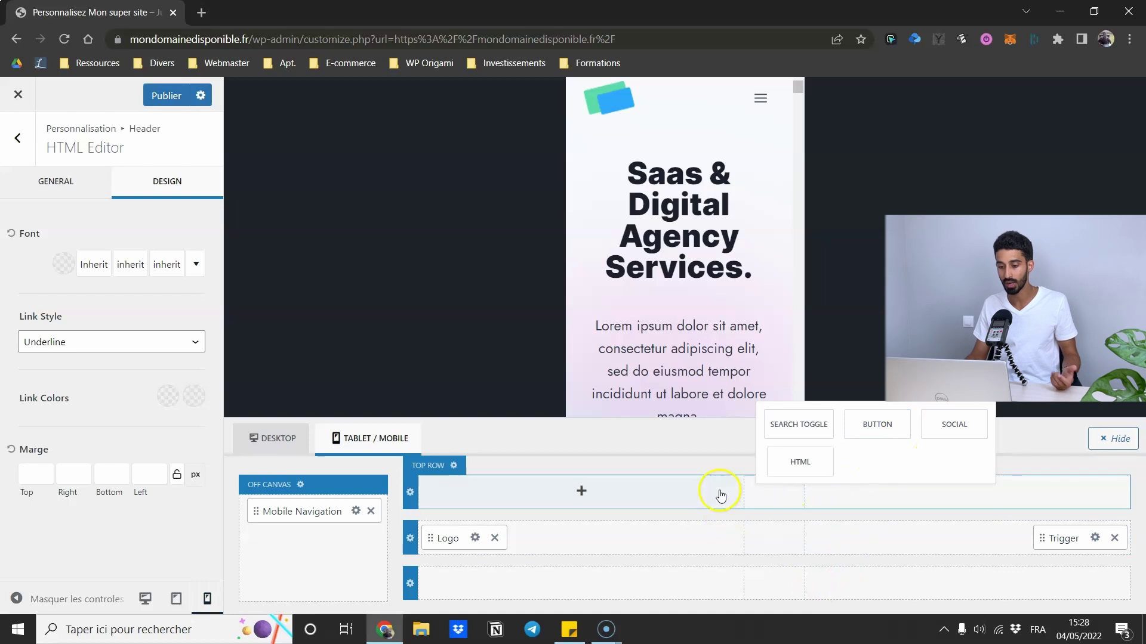
left_click(800, 472)
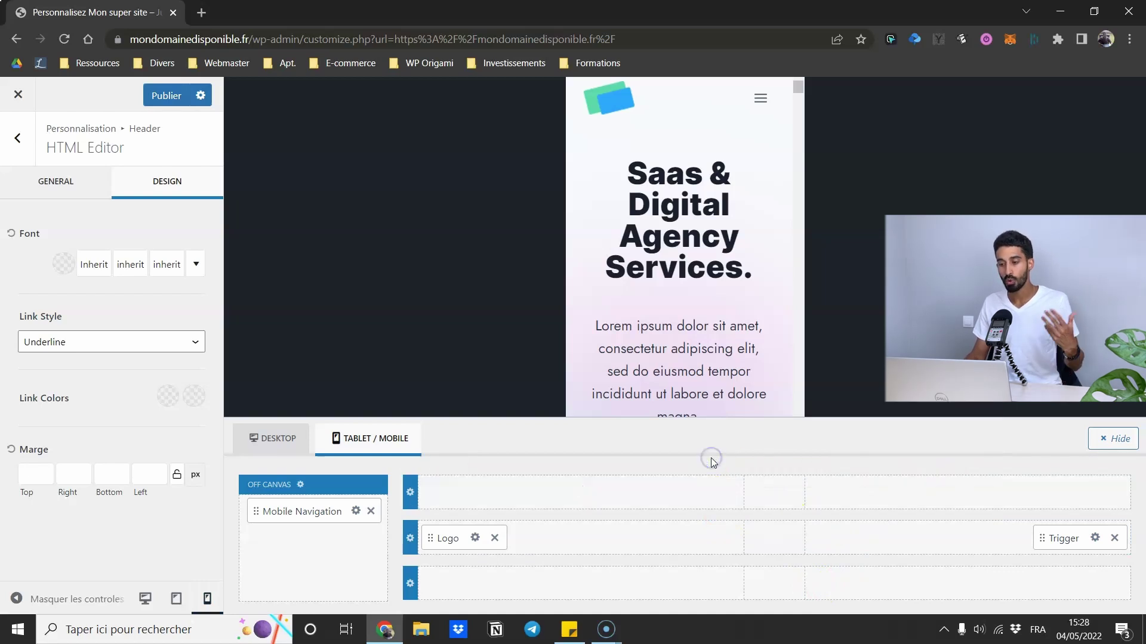
left_click(757, 101)
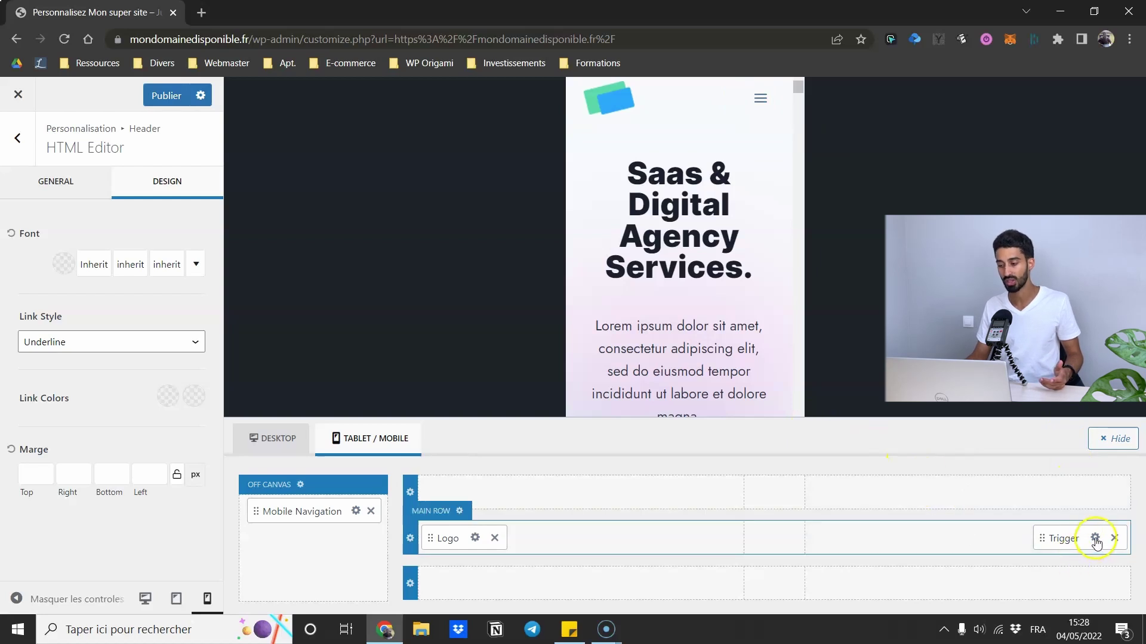
left_click(965, 537)
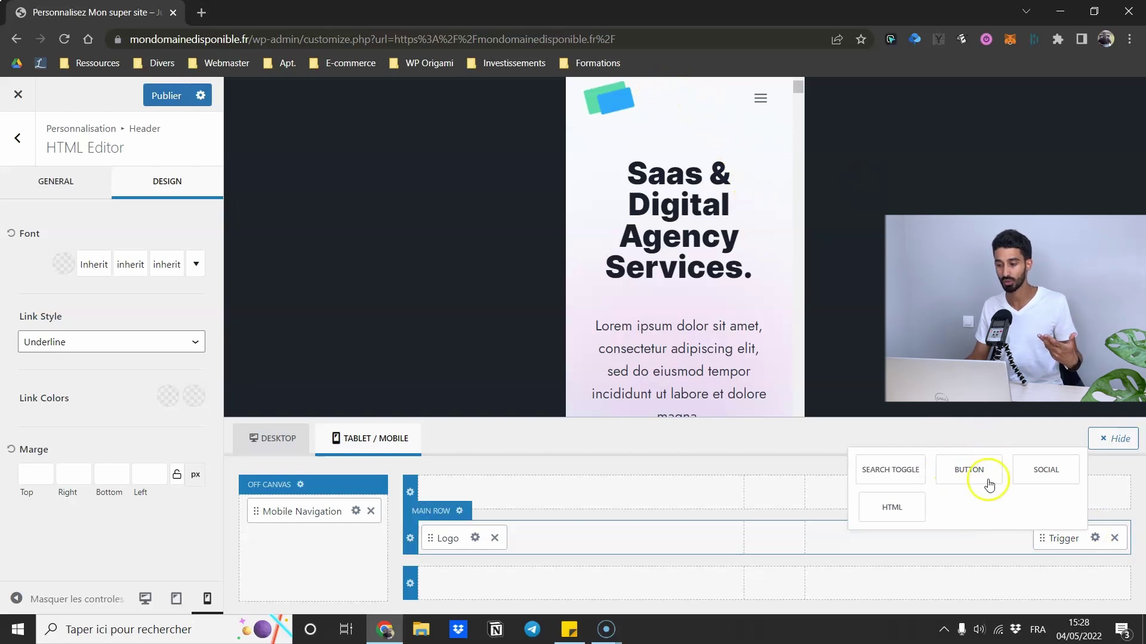
left_click(1096, 539)
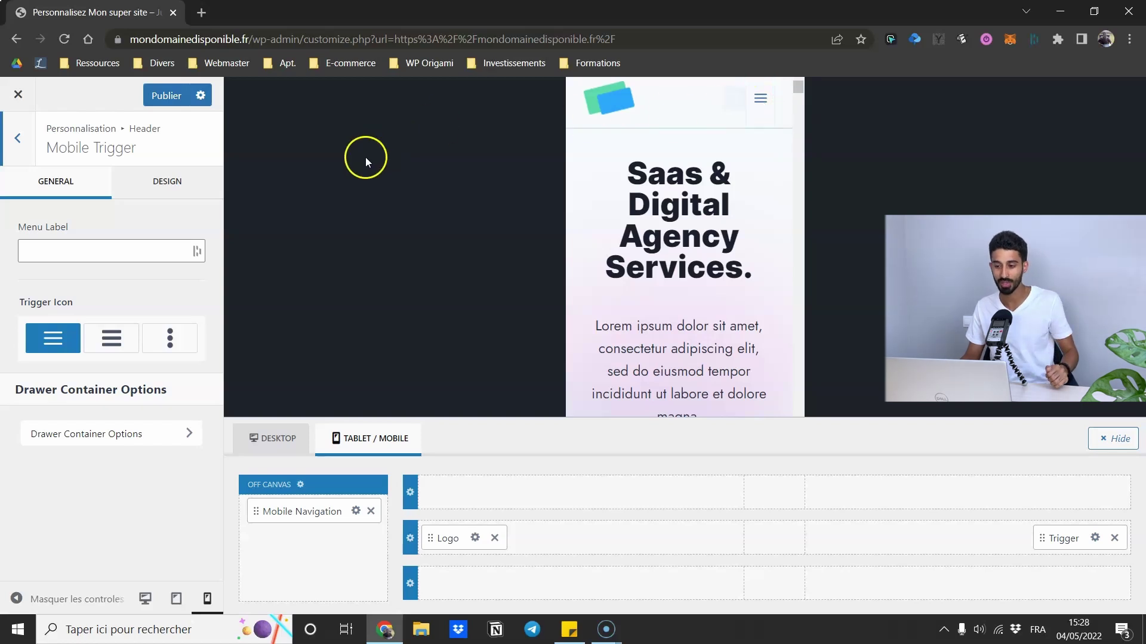
- Give the mobile trigger the bolder hamburger icon and label MENU, preview the off-canvas menu, and publish
left_click(116, 341)
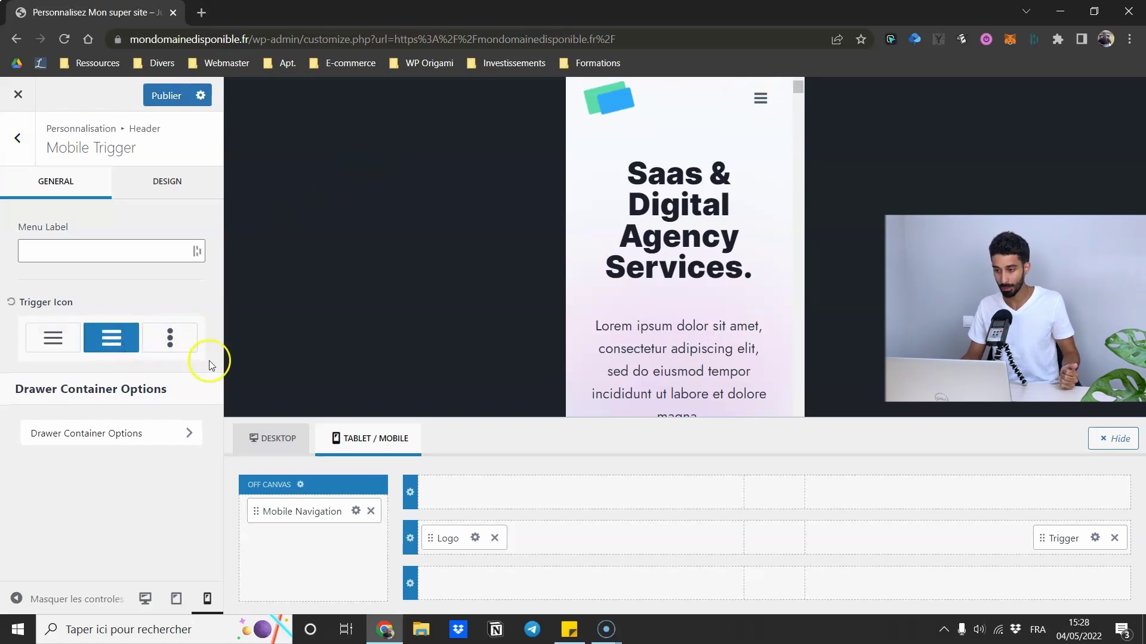
left_click(109, 250)
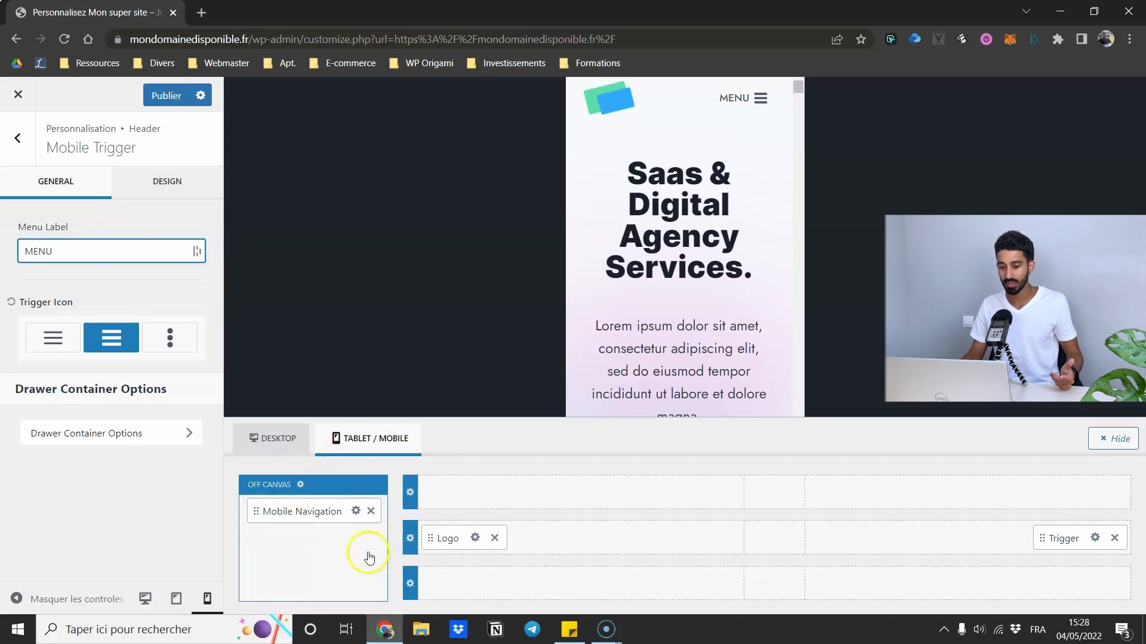
left_click(299, 484)
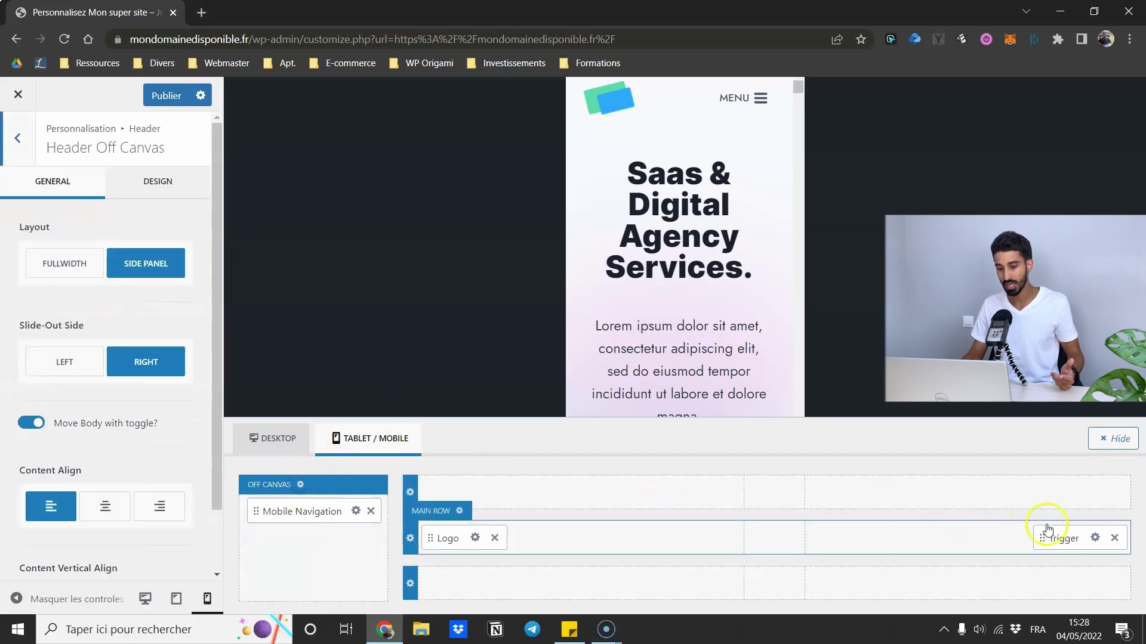
left_click(759, 98)
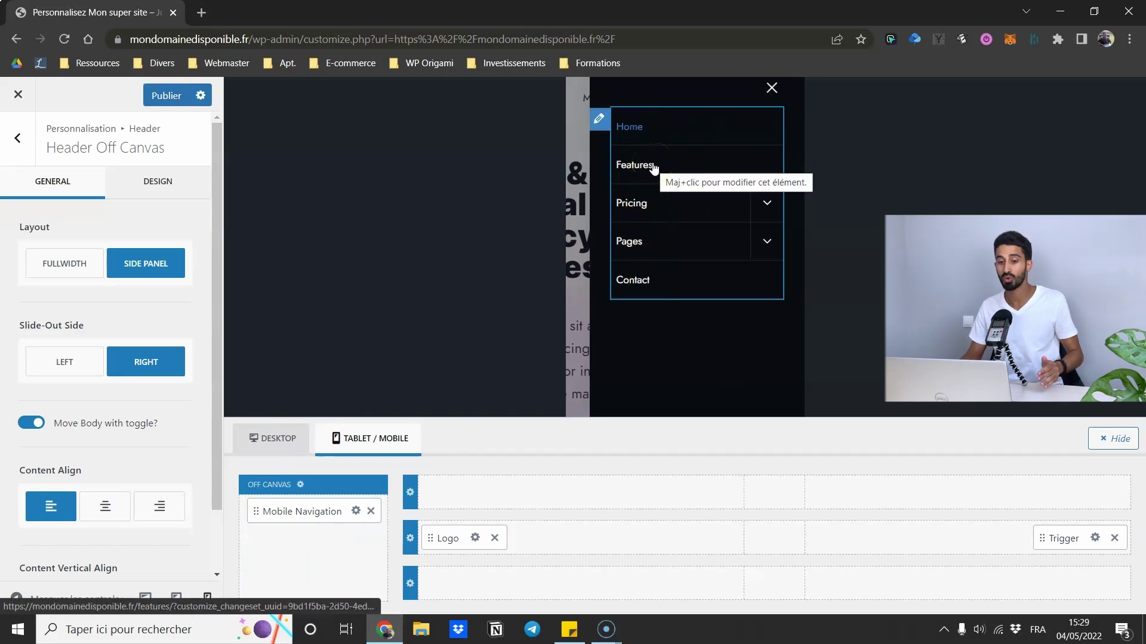
left_click(770, 90)
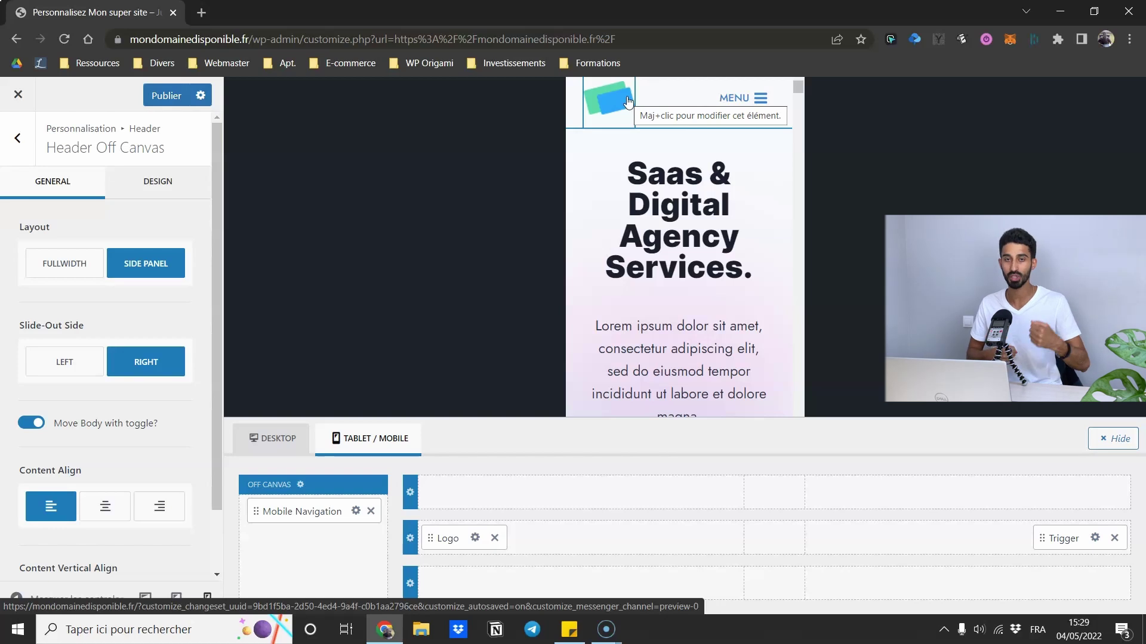
left_click(20, 148)
left_click(150, 100)
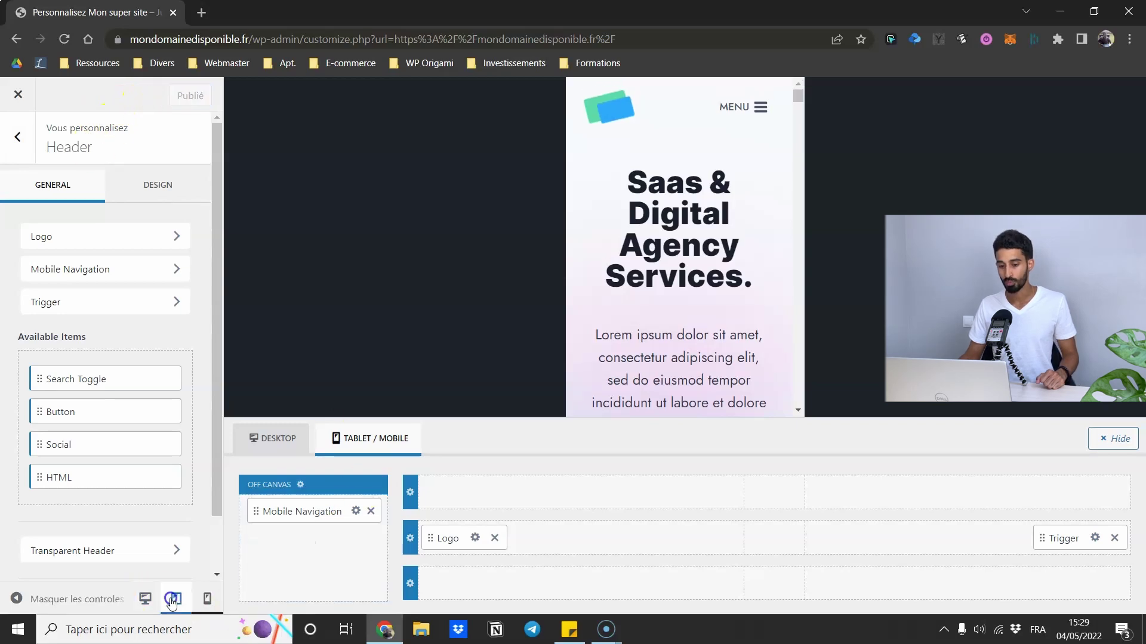
- Preview the site at tablet width, then desktop width, and scroll through the desktop page
left_click(175, 599)
left_click(176, 606)
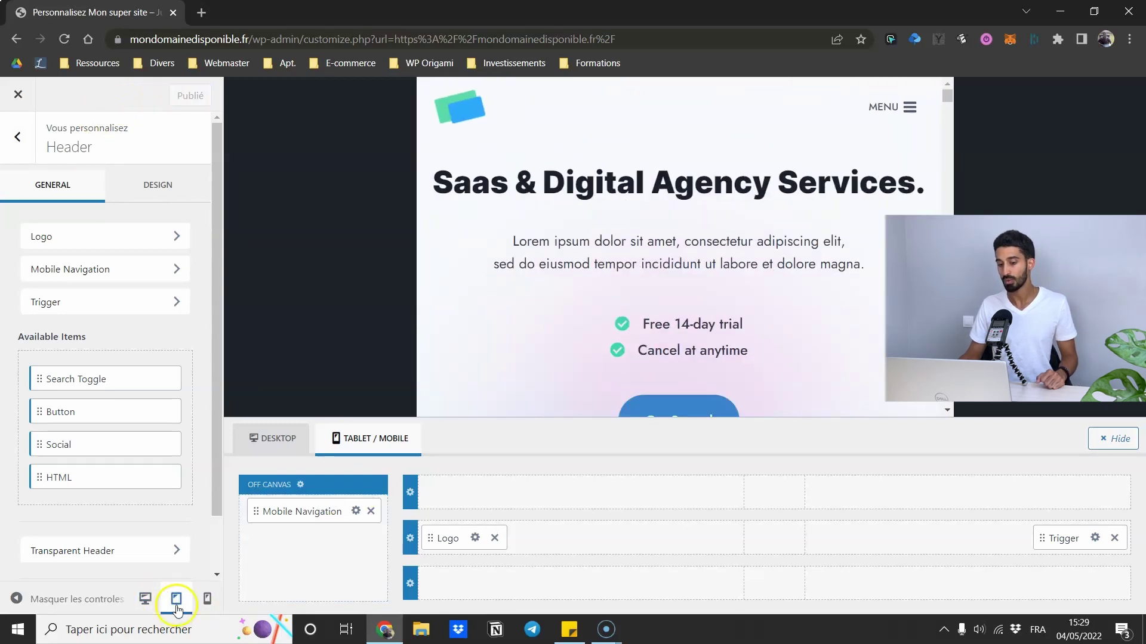
left_click(178, 606)
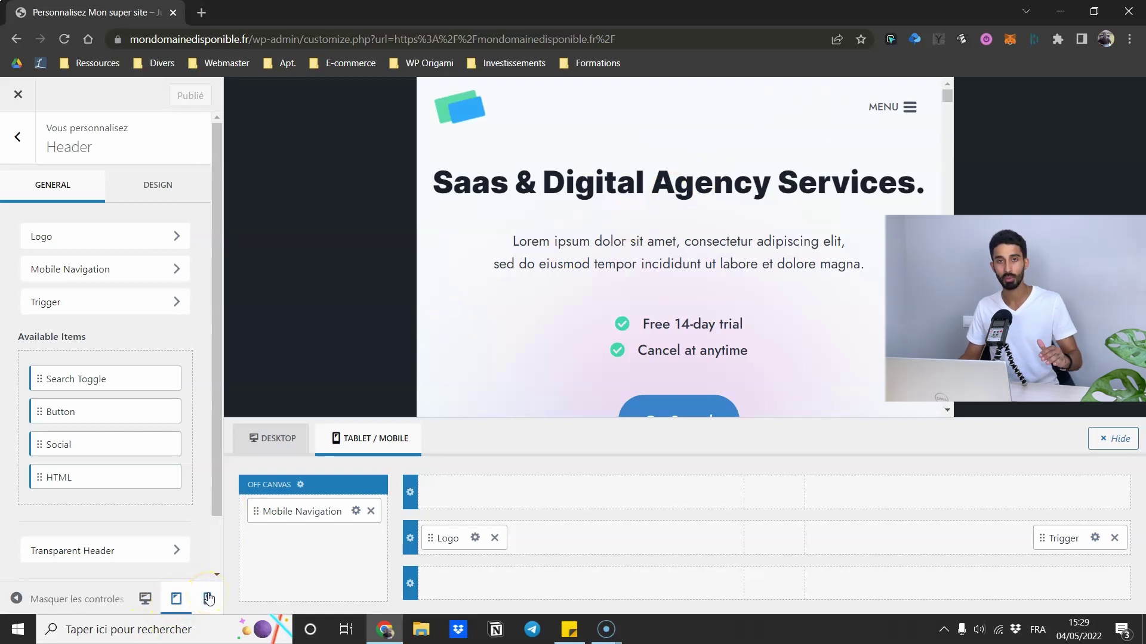
left_click(139, 599)
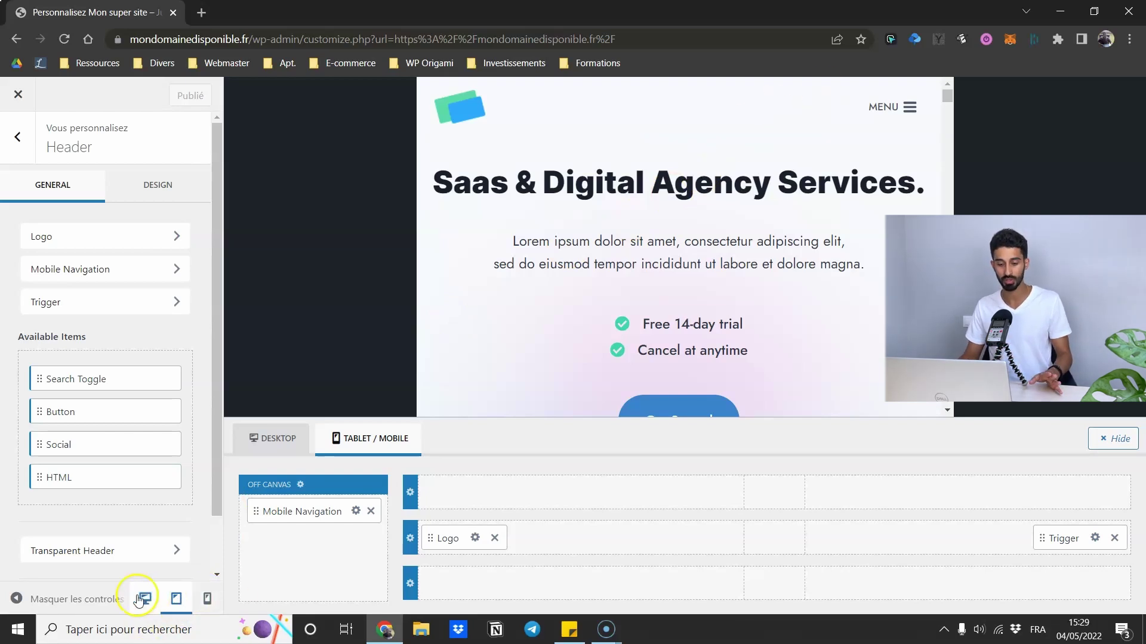
left_click(148, 608)
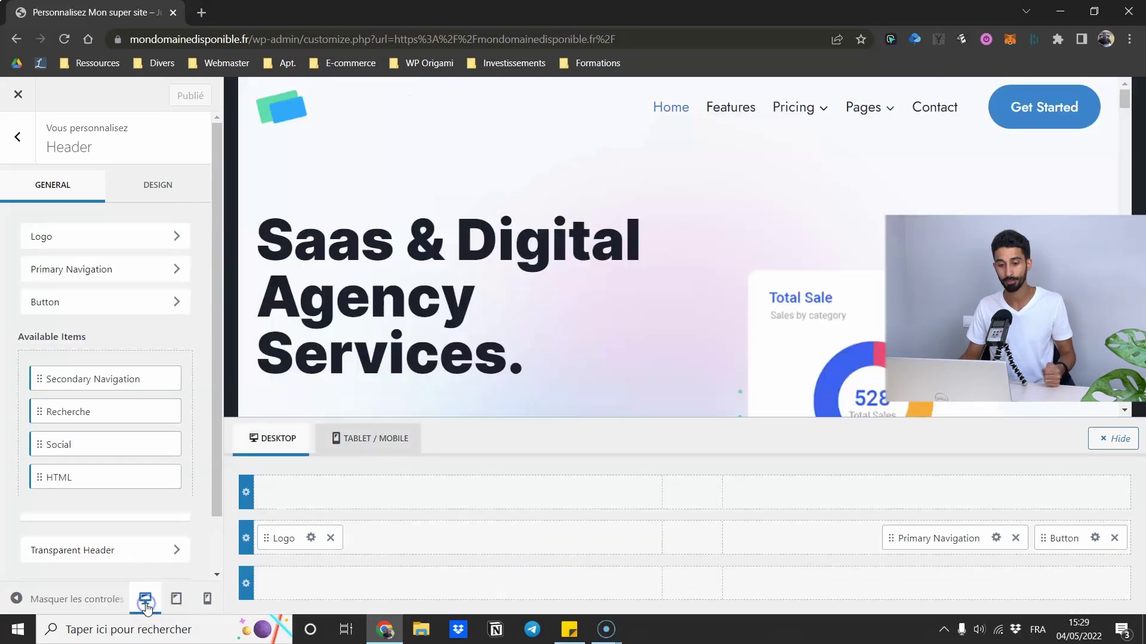
scroll(119, 319, "down", 2)
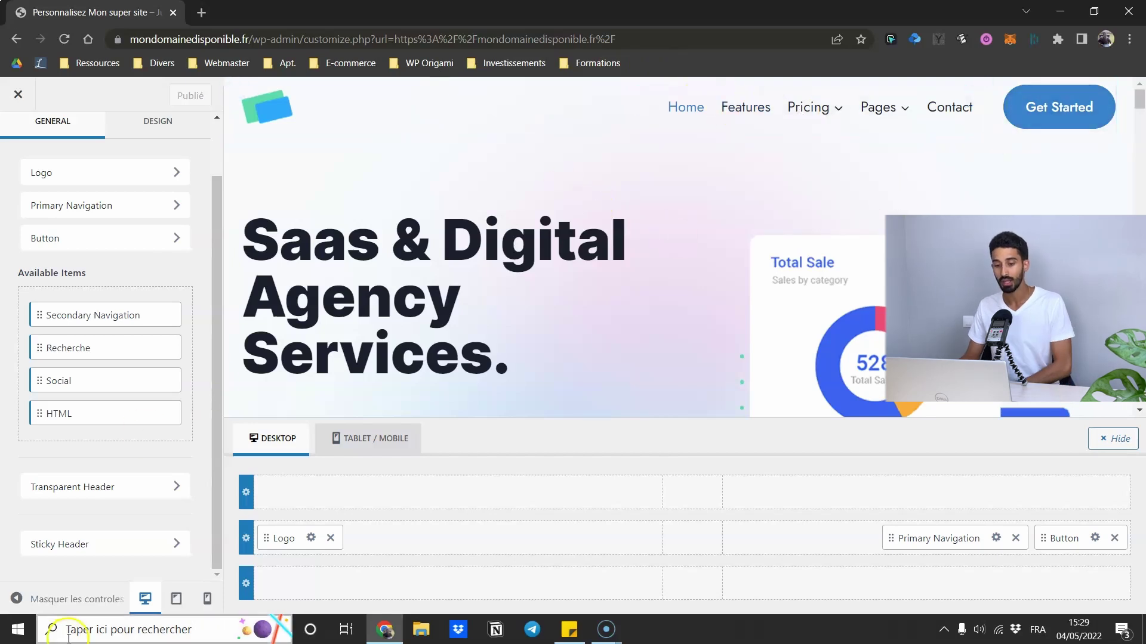
scroll(571, 174, "down", 10)
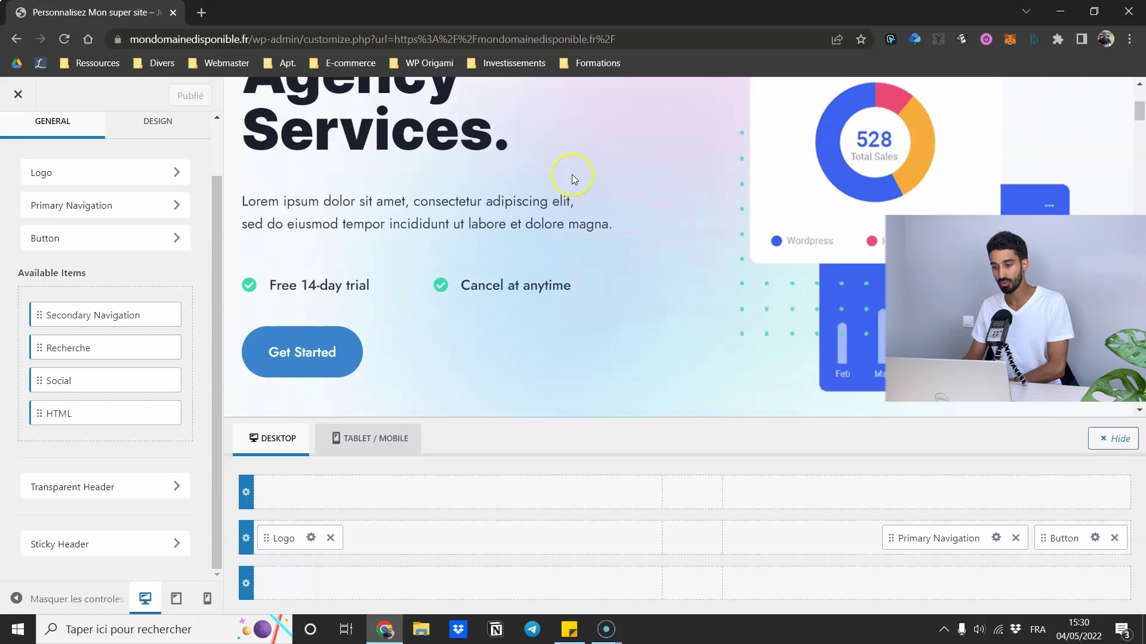
scroll(571, 179, "down", 8)
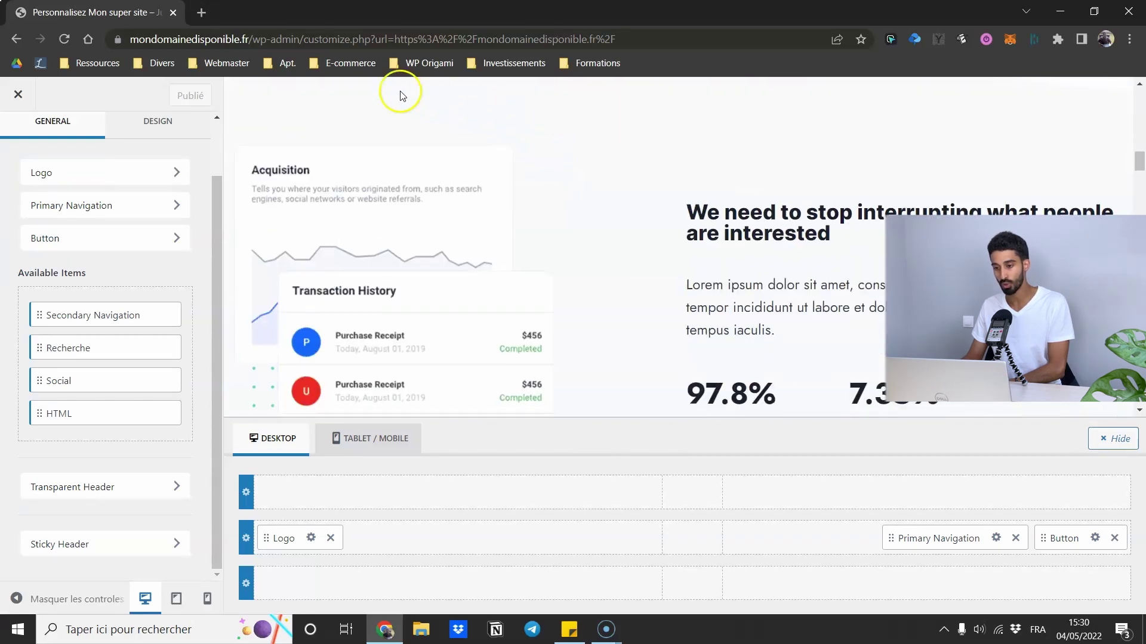
scroll(721, 244, "up", 18)
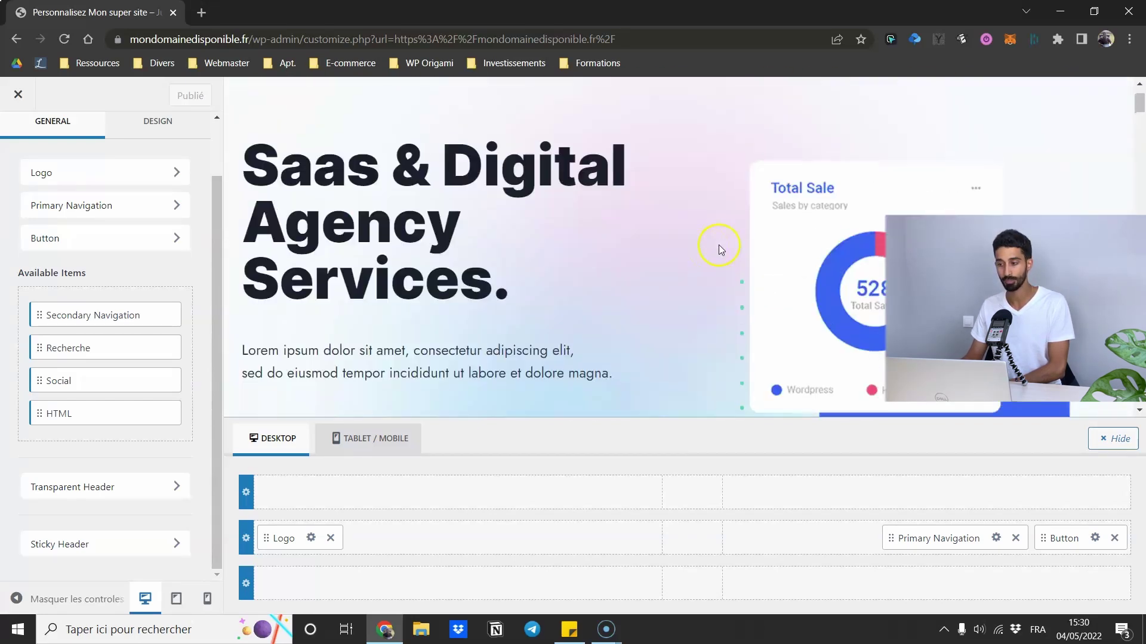
left_click(82, 547)
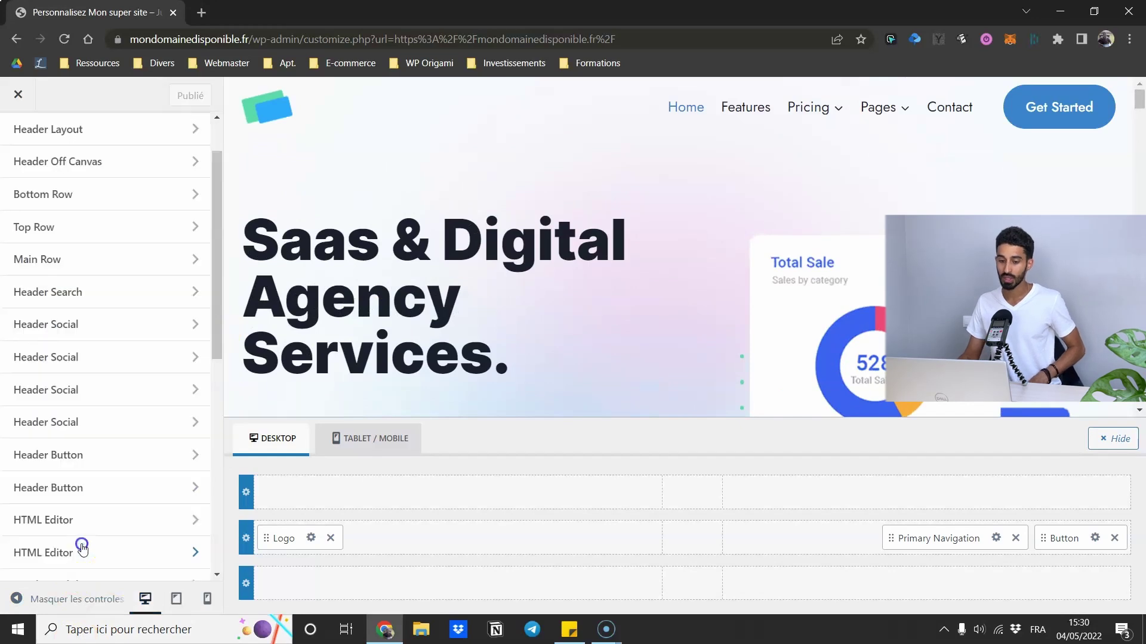
left_click(93, 251)
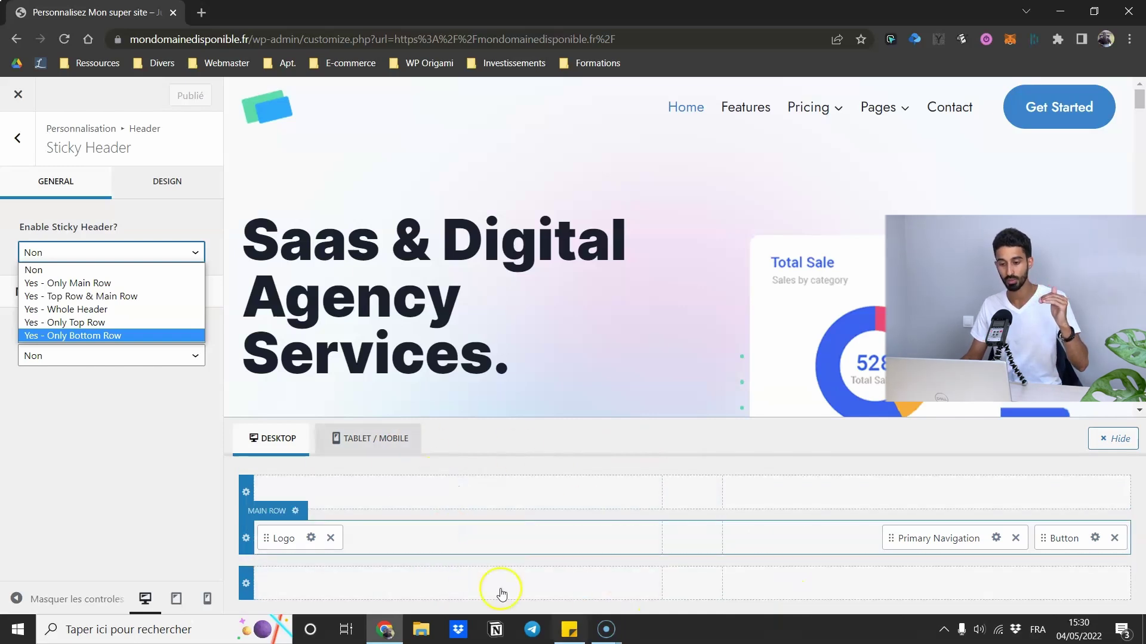
left_click(103, 461)
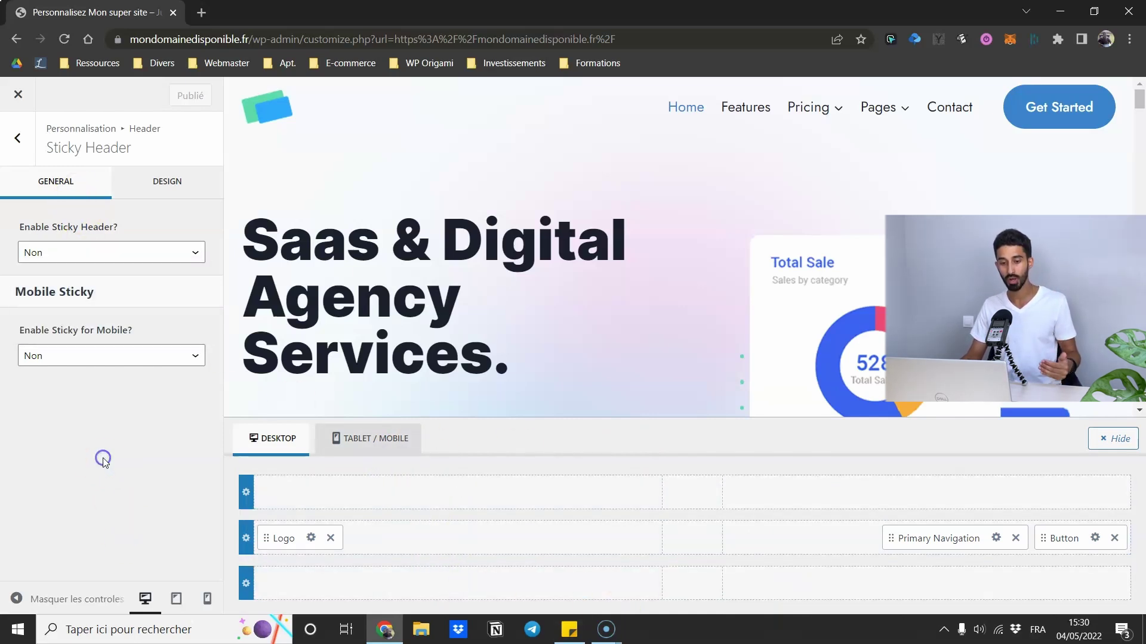
left_click(18, 137)
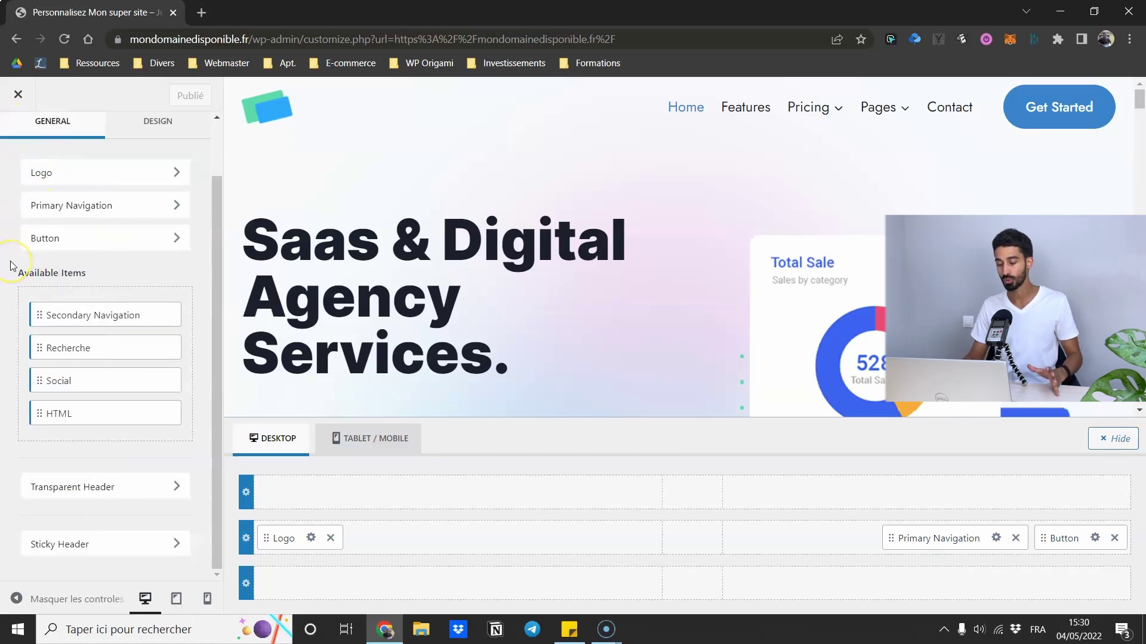
scroll(686, 335, "down", 4)
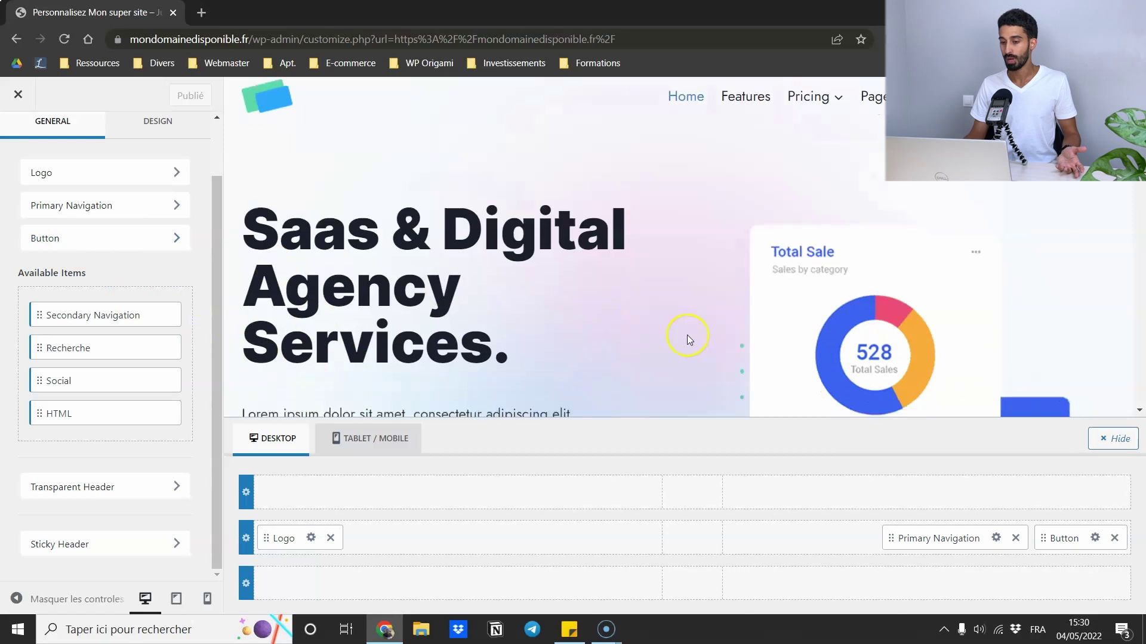
left_click(1111, 441)
scroll(949, 358, "up", 4)
scroll(976, 272, "down", 12)
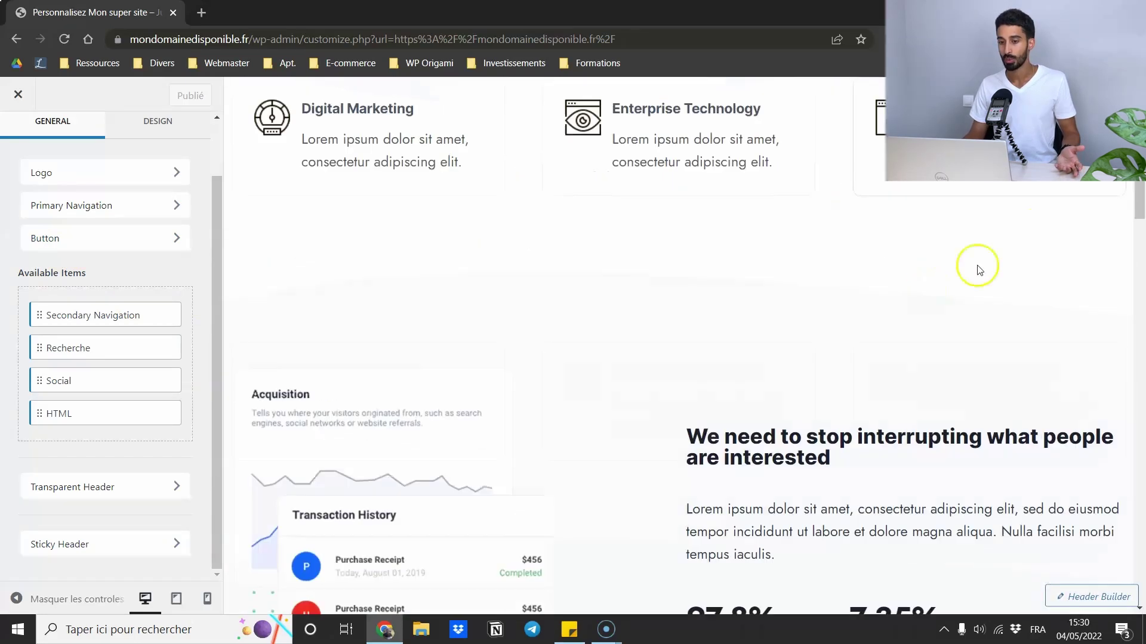
left_click_drag(1140, 206, 1137, 565)
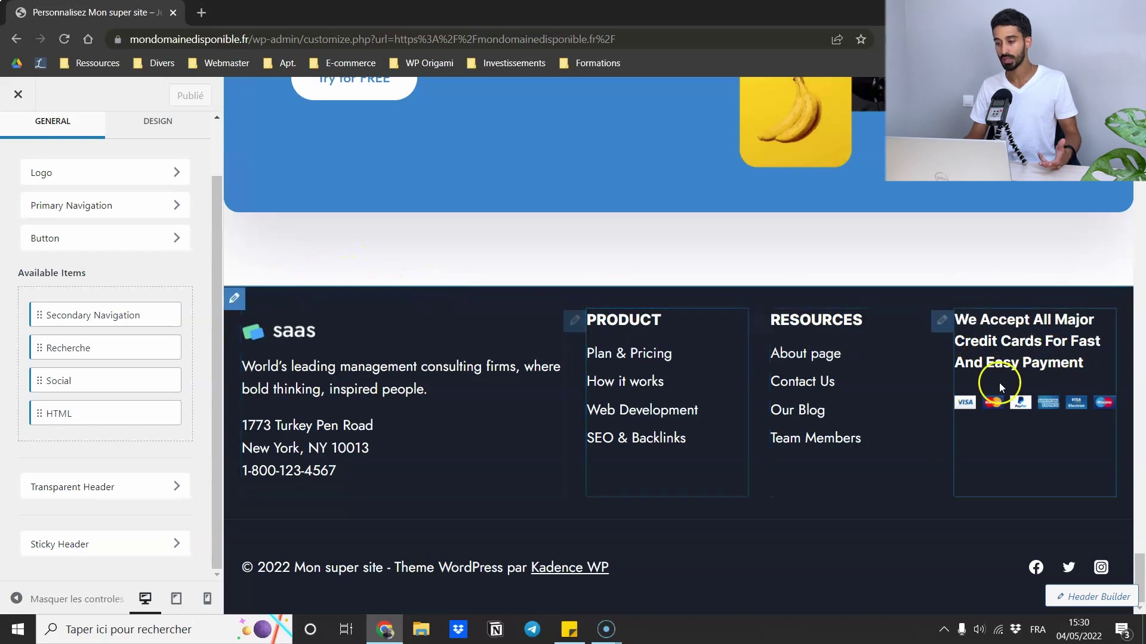
scroll(1100, 519, "up", 2)
left_click_drag(1134, 549, 729, 106)
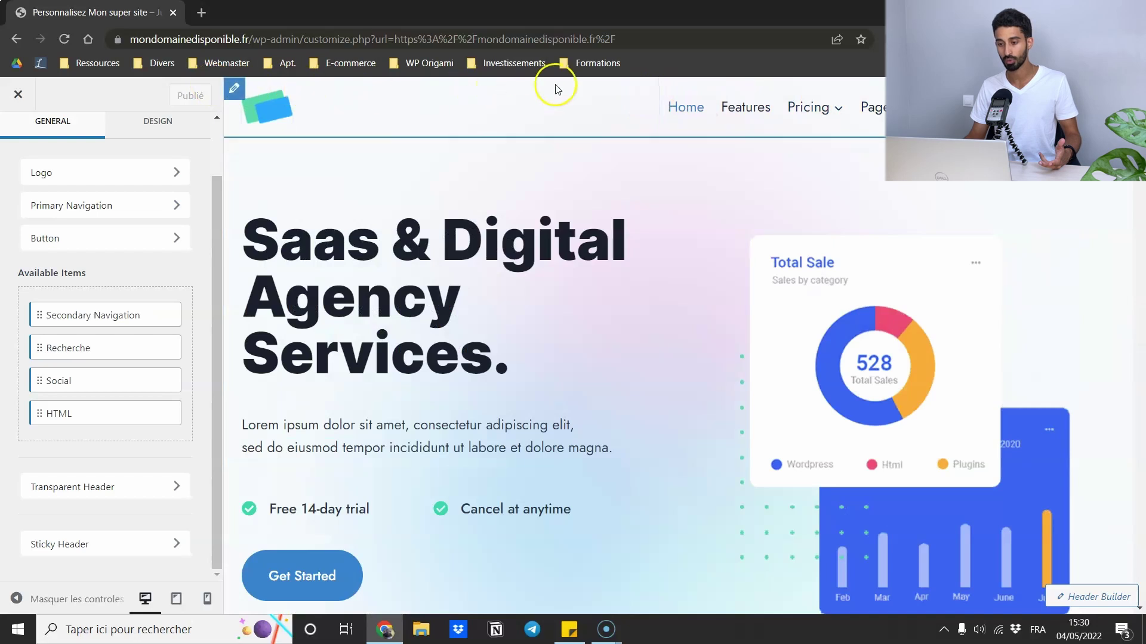
left_click(653, 102)
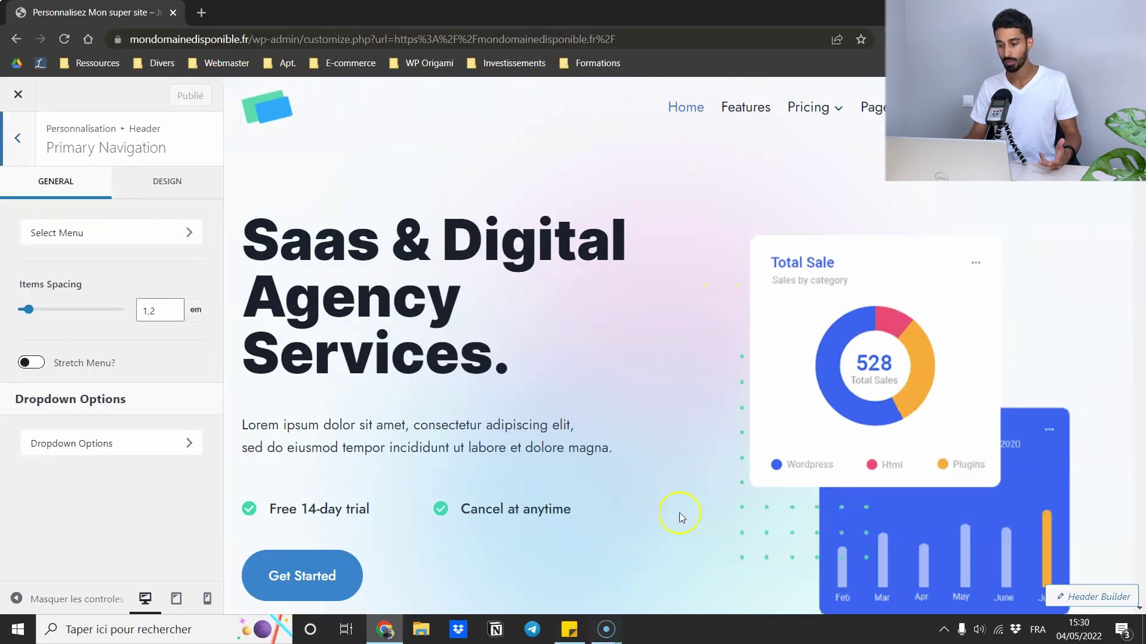
left_click(1090, 597)
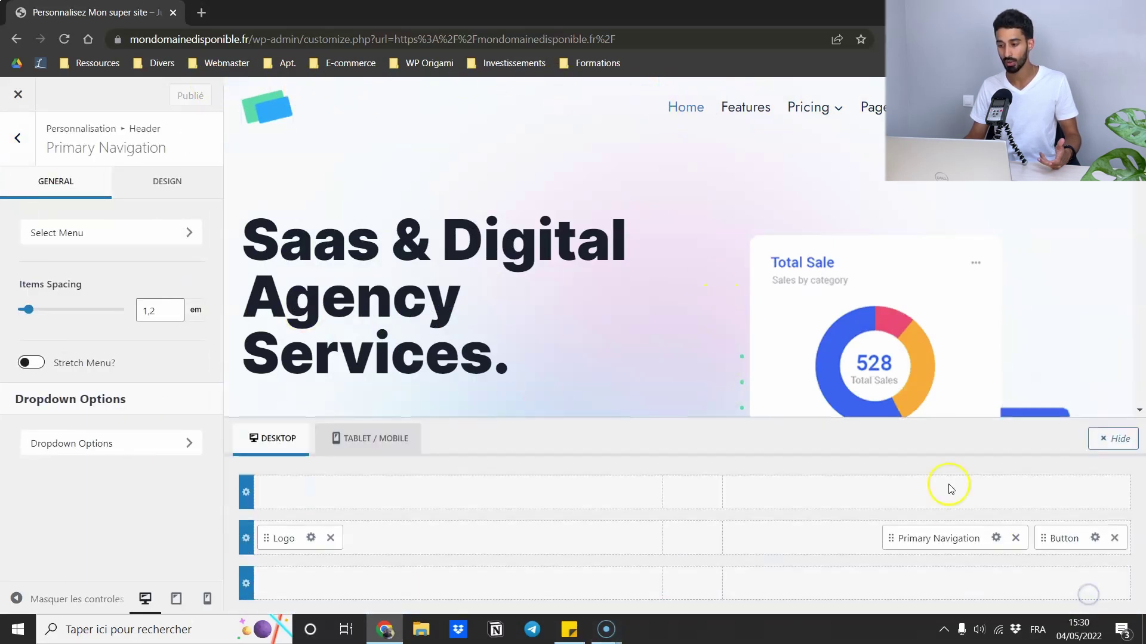
left_click(18, 138)
scroll(677, 298, "down", 5)
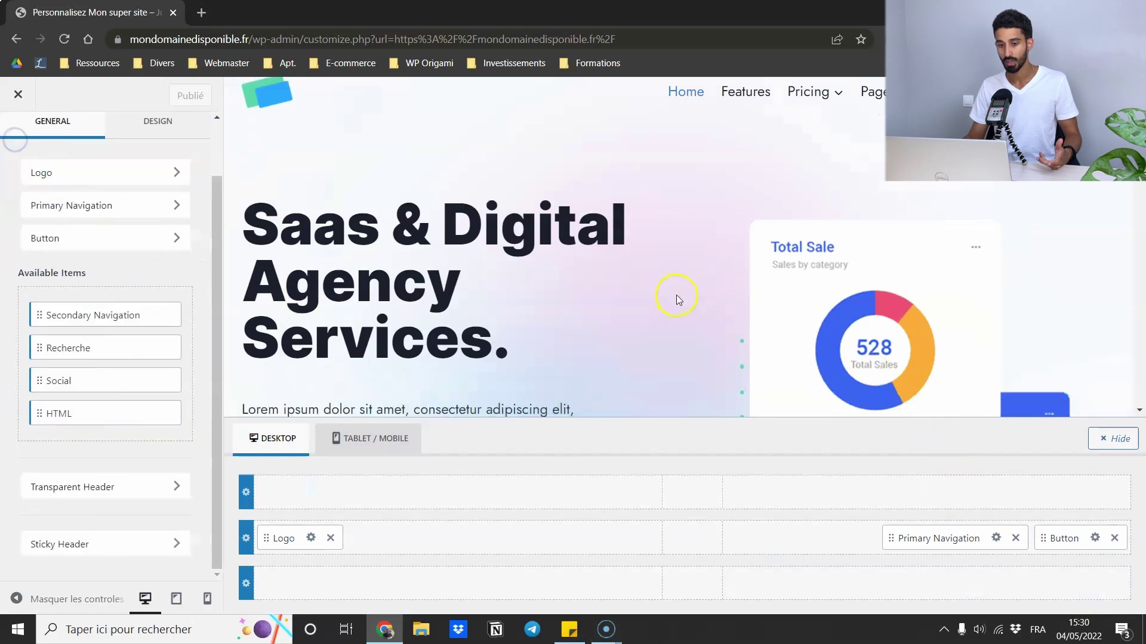
scroll(1135, 406, "down", 15)
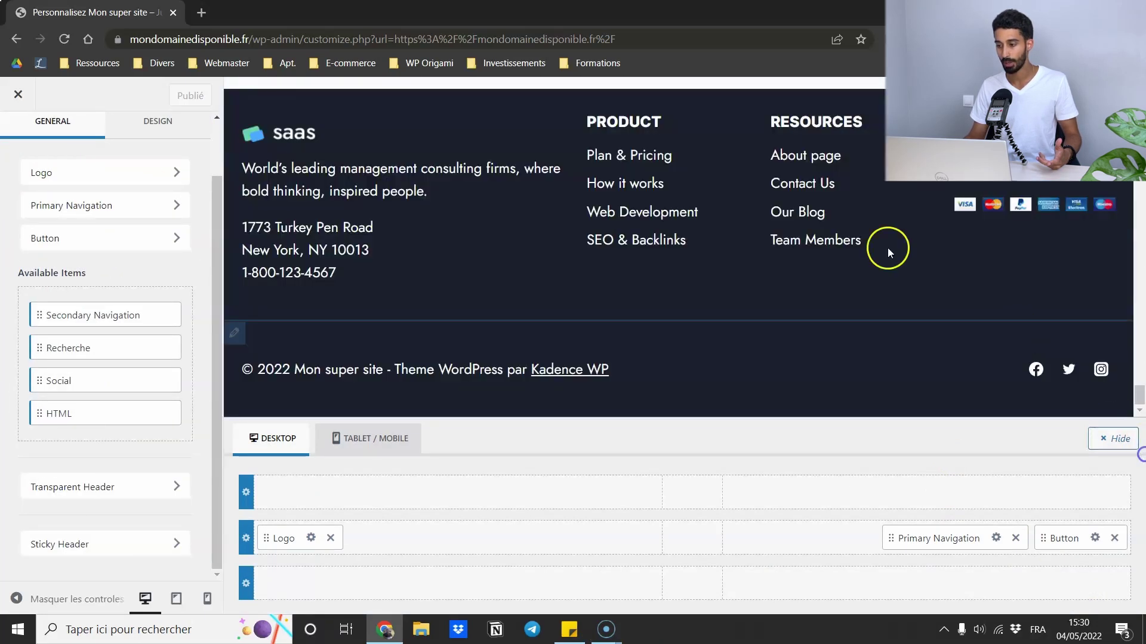
- Check the Resources widget in Footer 3, then open the Footer 2 widget area with the Product links
left_click(758, 123)
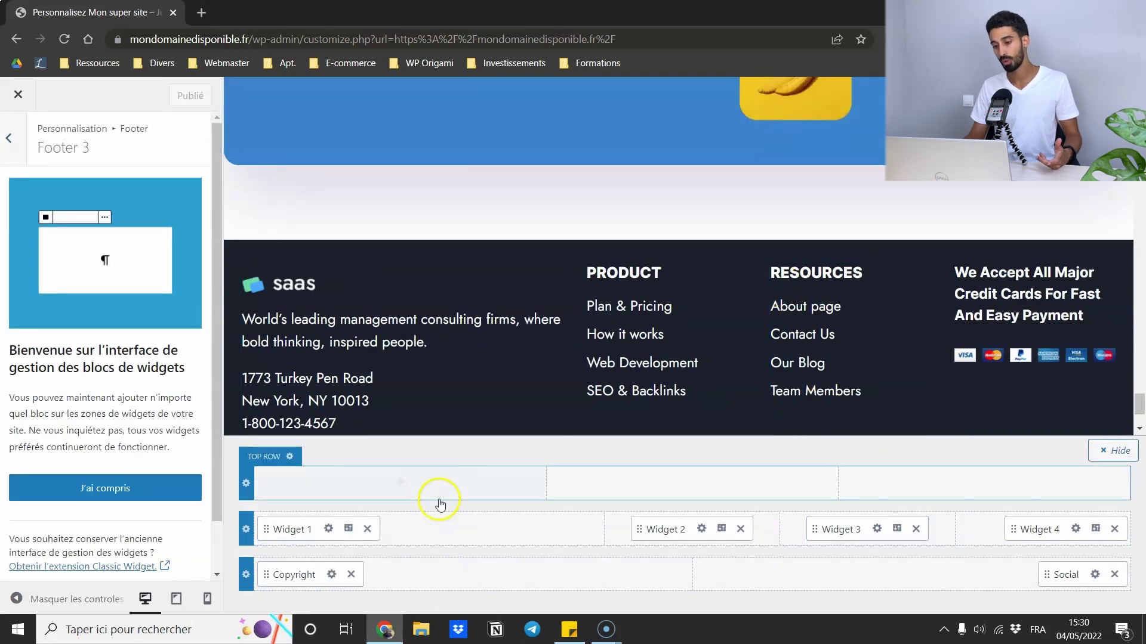
left_click(80, 470)
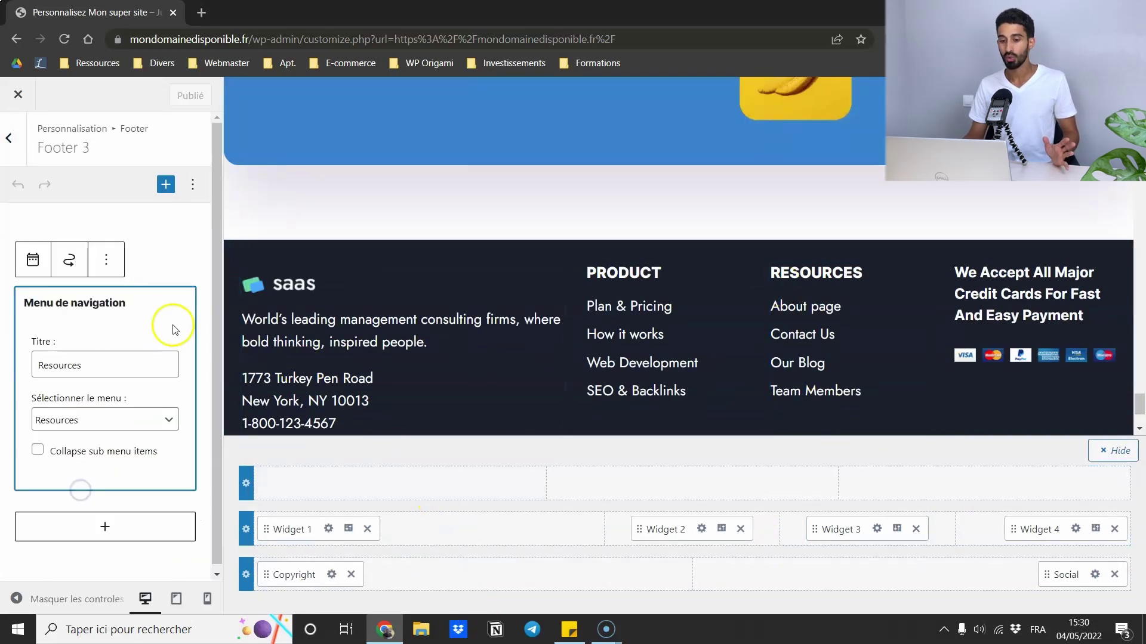
scroll(382, 235, "up", 5)
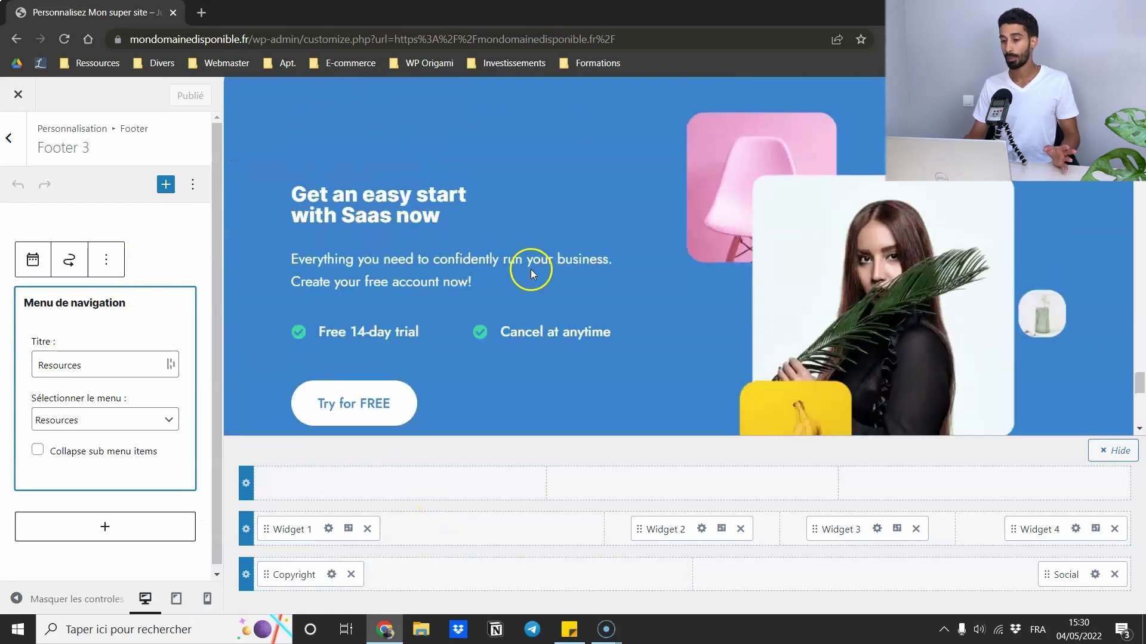
scroll(532, 269, "down", 7)
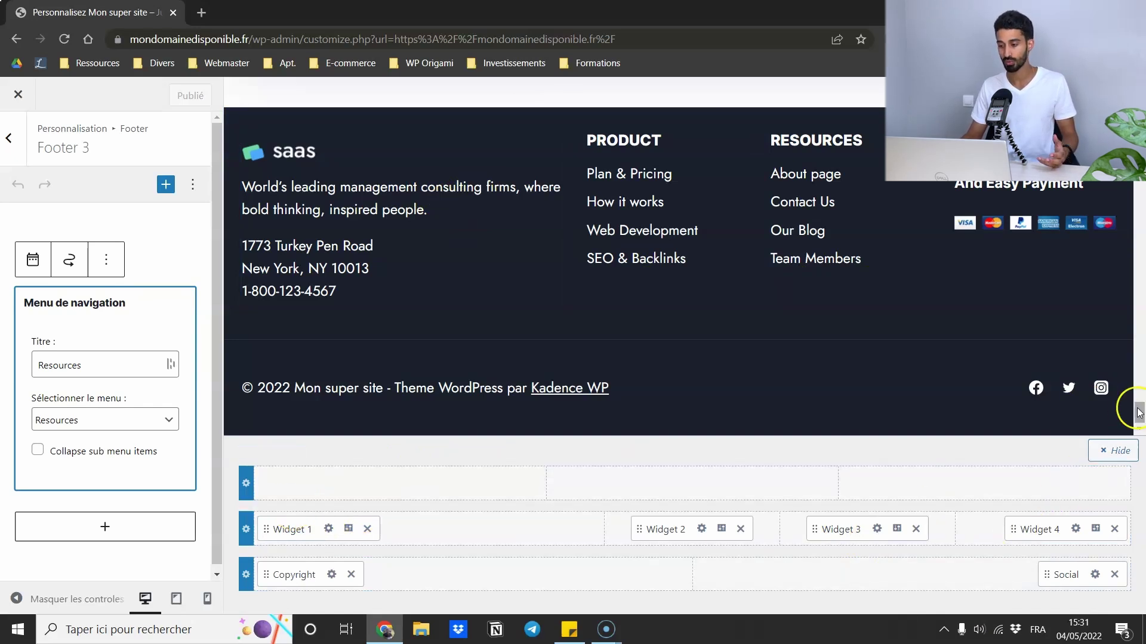
left_click(329, 537)
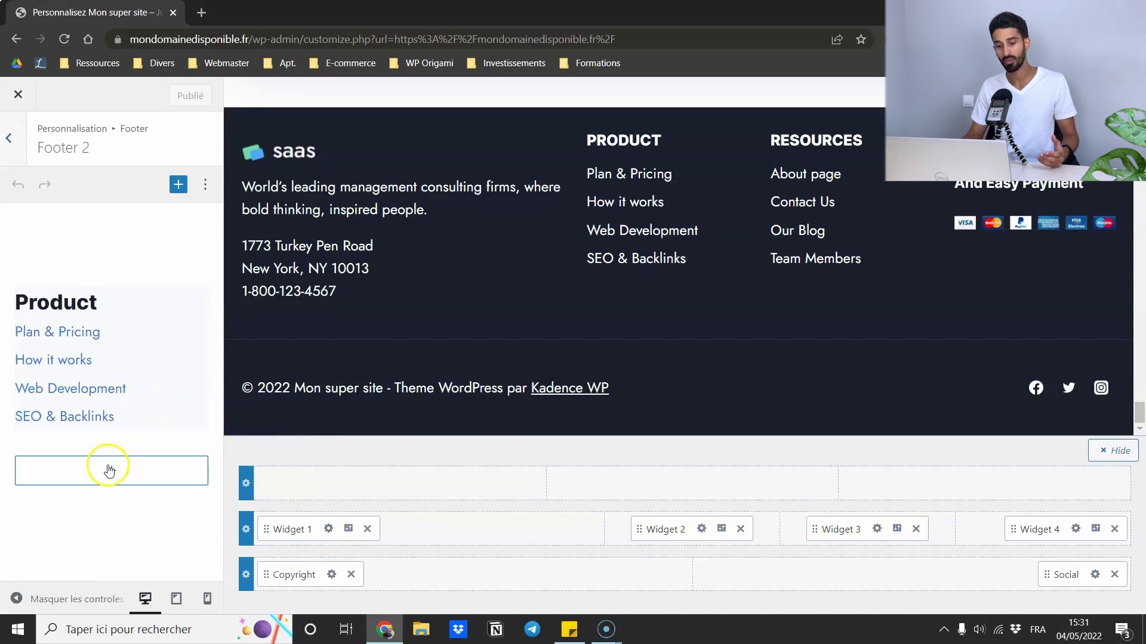
- Look over Footer 1's company-description HTML, then open Footer 4's credit-card payments HTML block
left_click(114, 472)
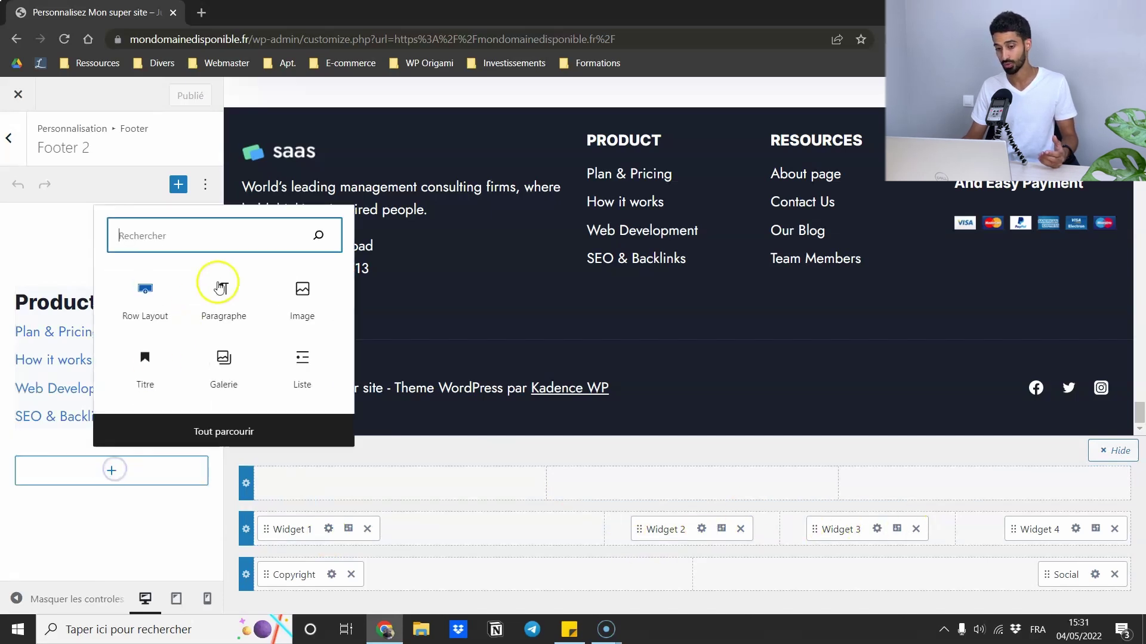
left_click(835, 492)
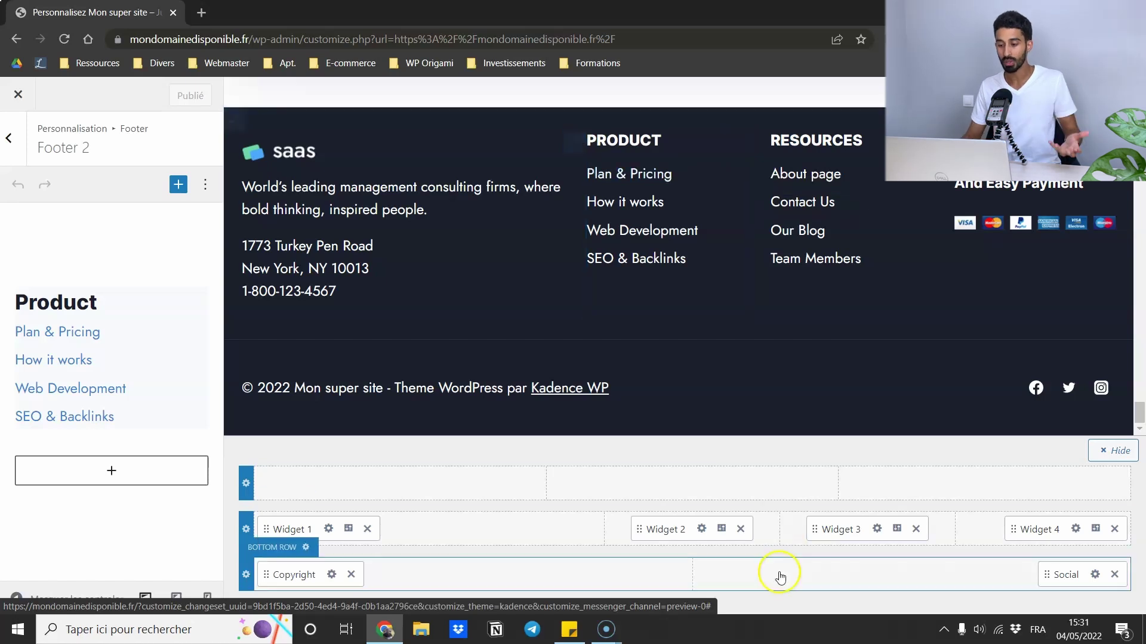
left_click(275, 191)
left_click(246, 177)
left_click(300, 209)
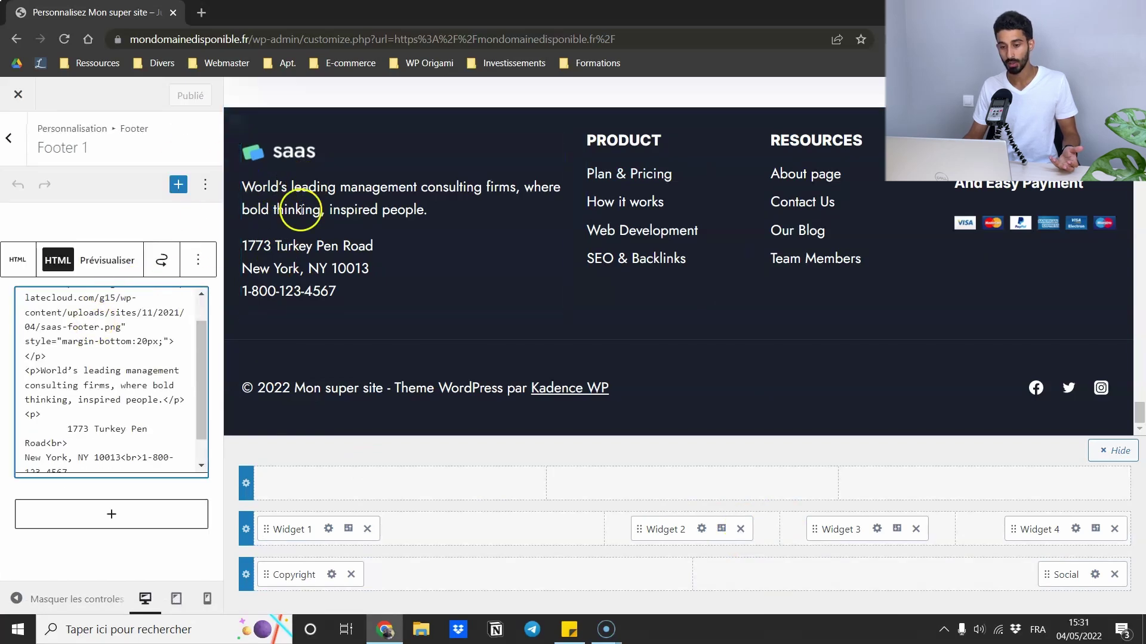
scroll(54, 337, "down", 1)
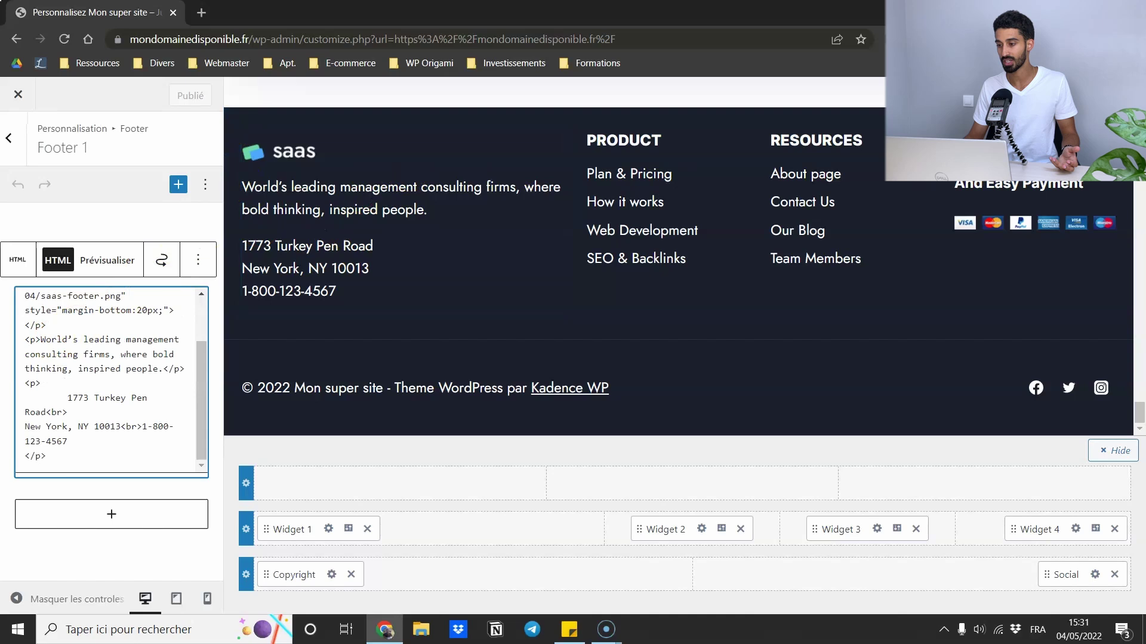
left_click(934, 139)
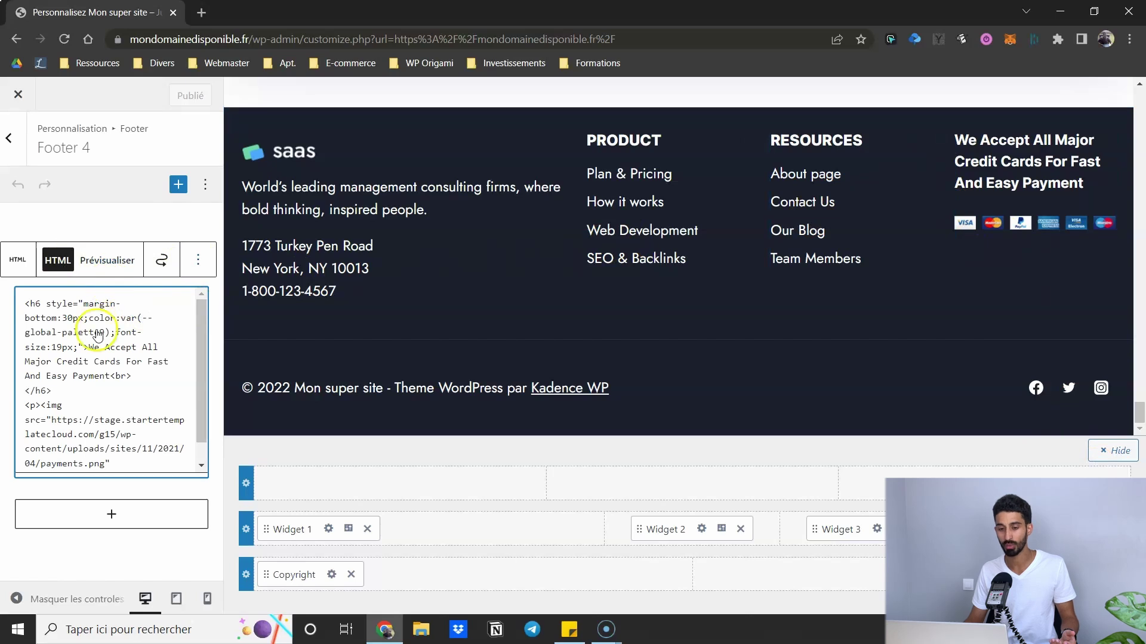
- Replace Footer 4's credit-card custom HTML block with a paragraph reading 'dffzes'
scroll(99, 336, "down", 1)
left_click(197, 258)
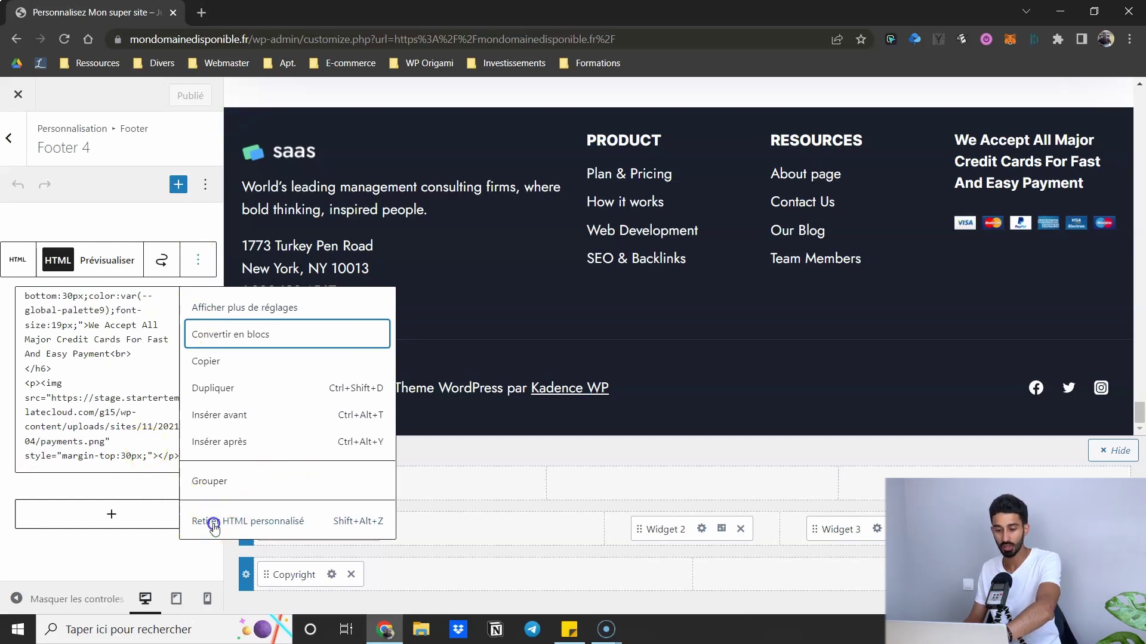
left_click(214, 523)
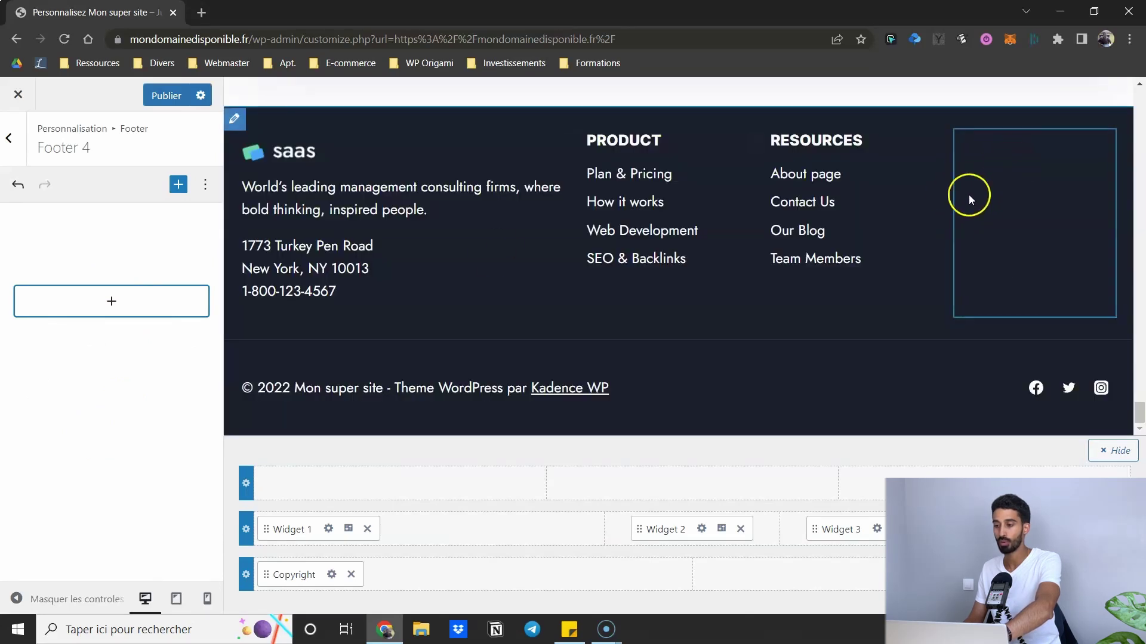
left_click(113, 300)
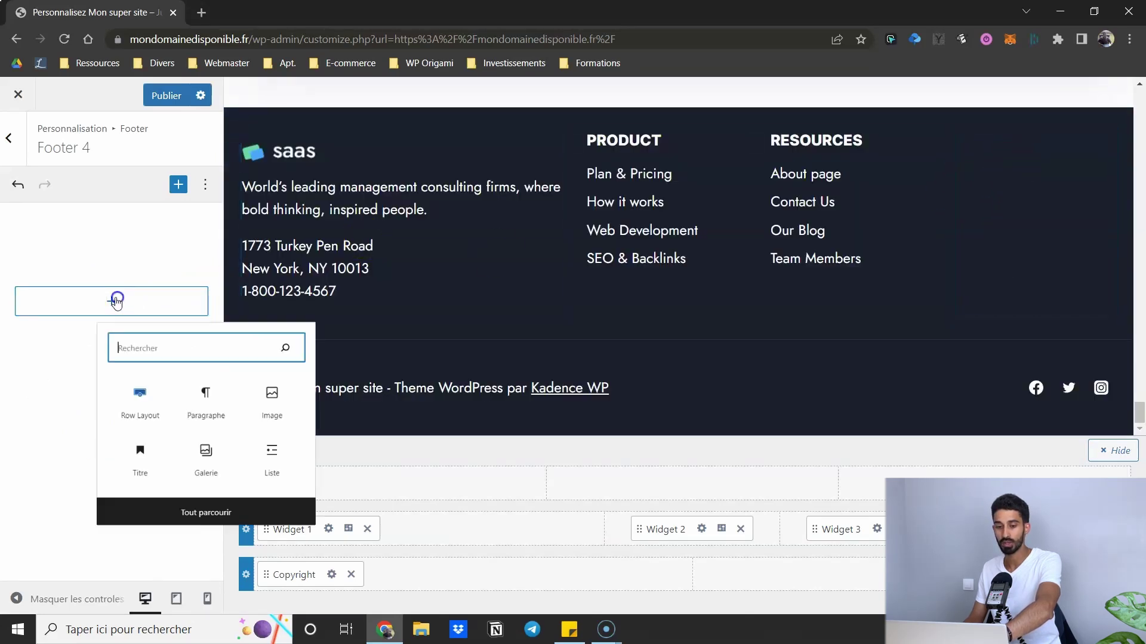
left_click(224, 411)
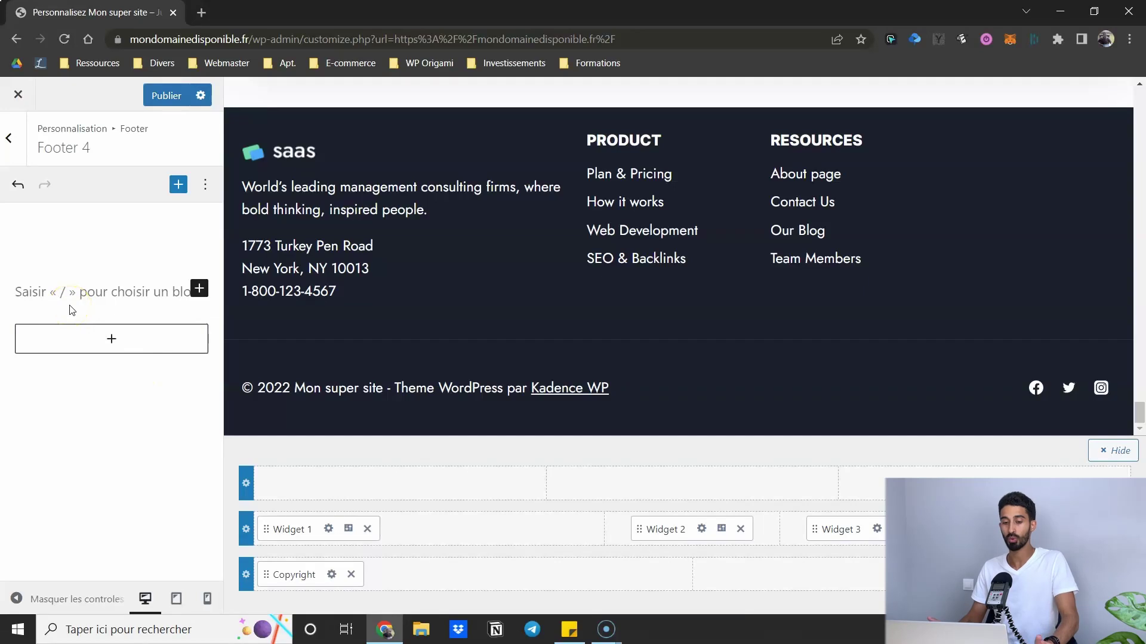
type("dffzes")
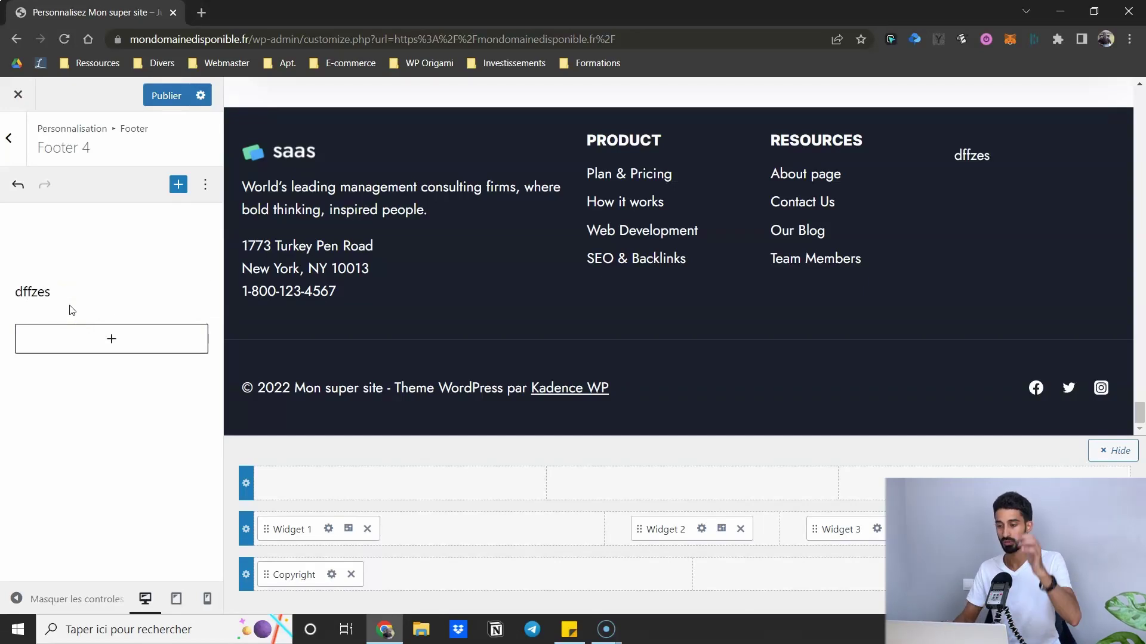
left_click(1044, 118)
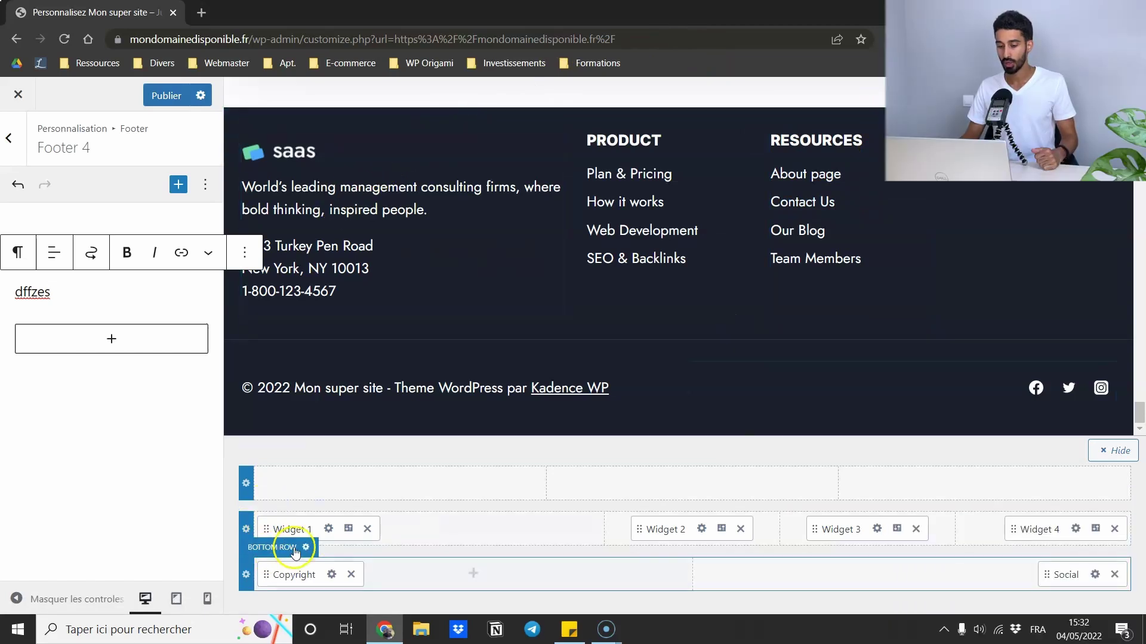
- Review the Columns settings of the footer's bottom, middle and top rows
left_click(299, 549)
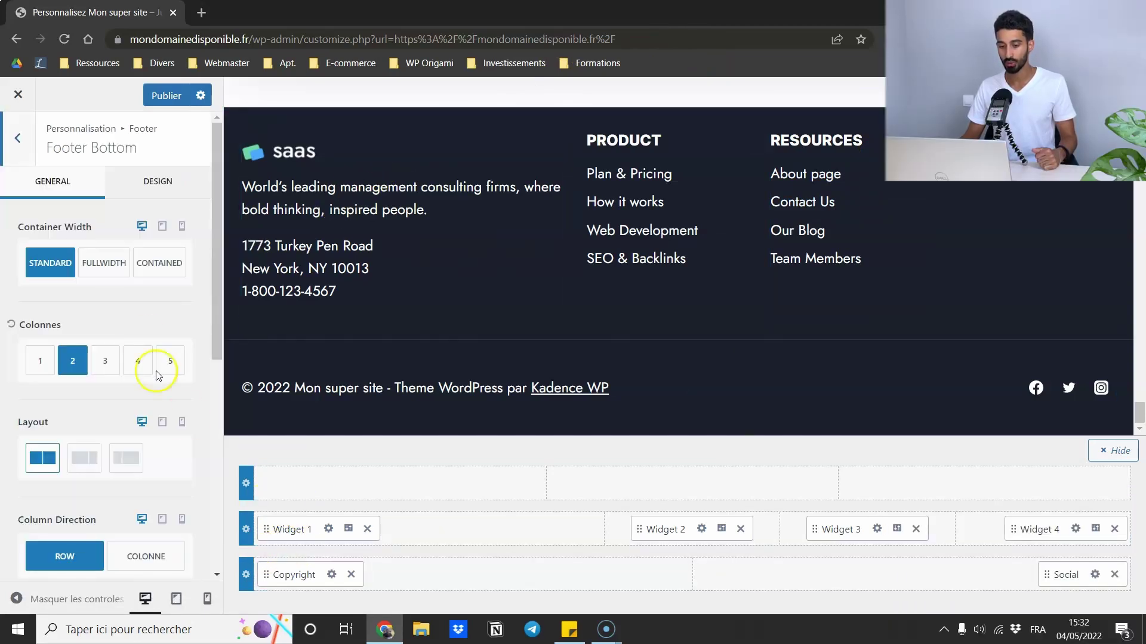
scroll(131, 358, "down", 2)
scroll(122, 337, "down", 2)
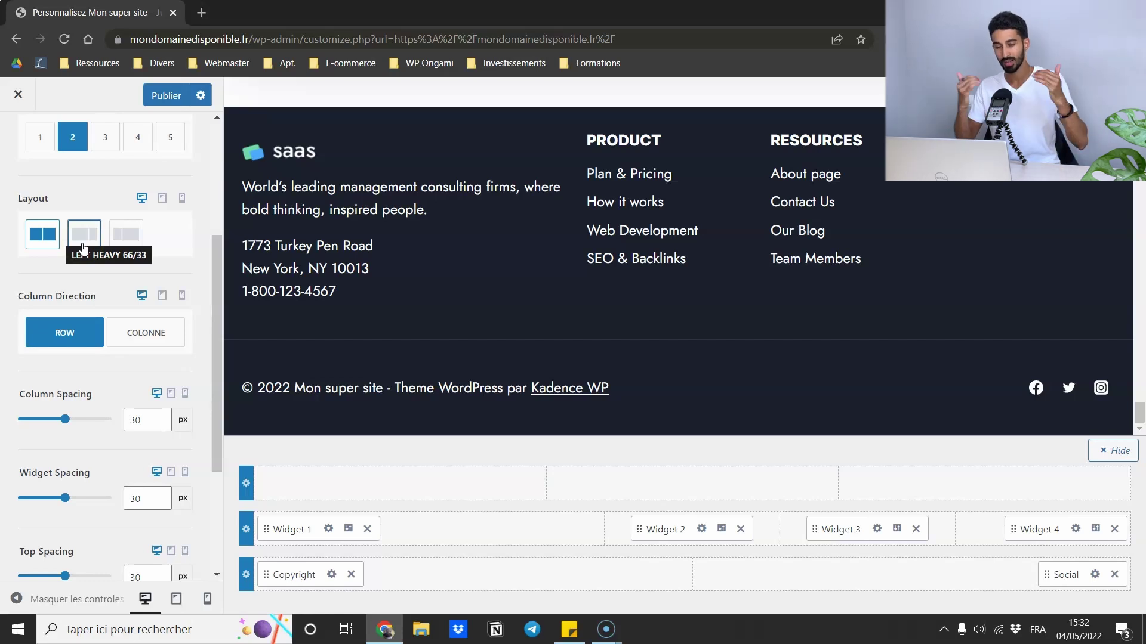
scroll(63, 206, "up", 4)
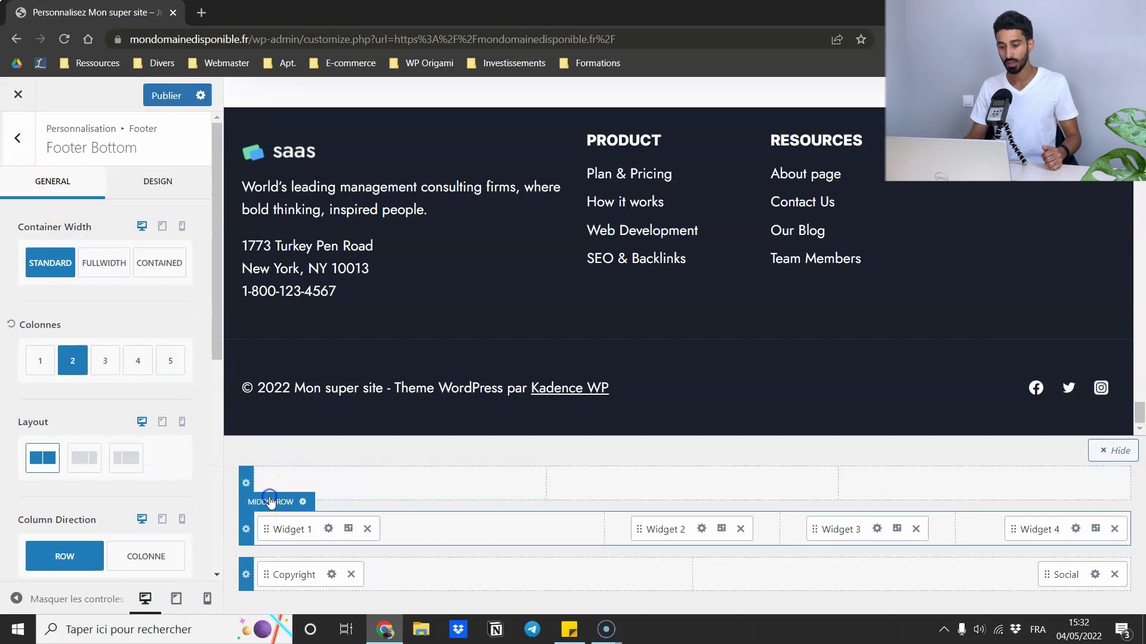
left_click(269, 501)
left_click(277, 552)
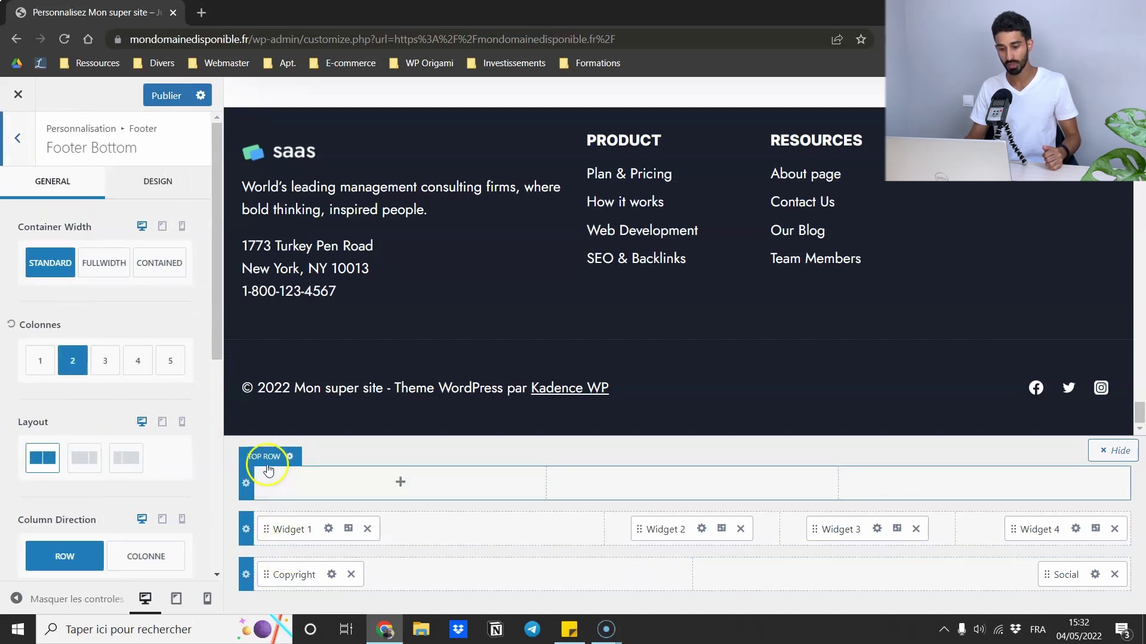
left_click(267, 460)
left_click(286, 508)
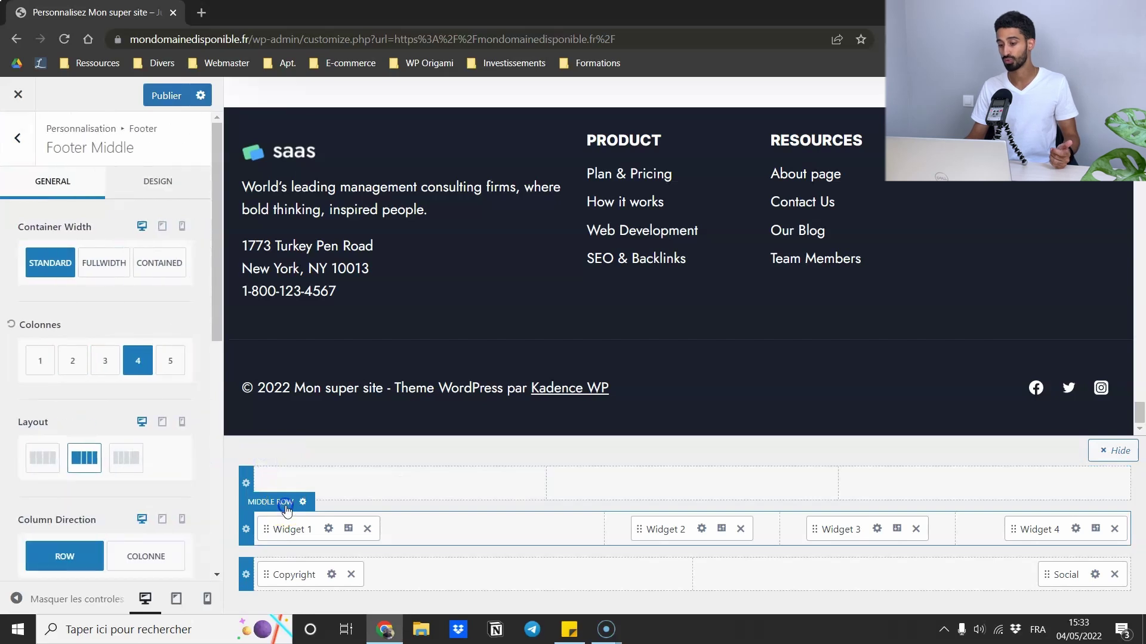
- Recheck the footer middle row, then open the header Main Row: Standard layout, 80 px minimum height
scroll(624, 207, "up", 3)
scroll(621, 218, "down", 3)
left_click(286, 502)
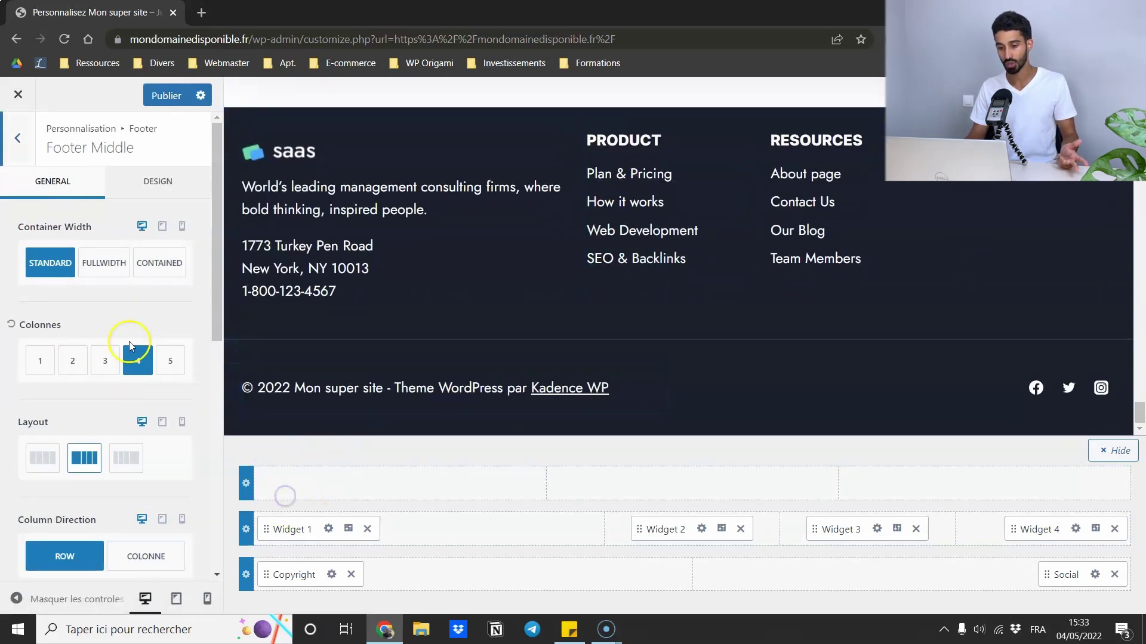
scroll(122, 233, "down", 5)
scroll(123, 234, "up", 5)
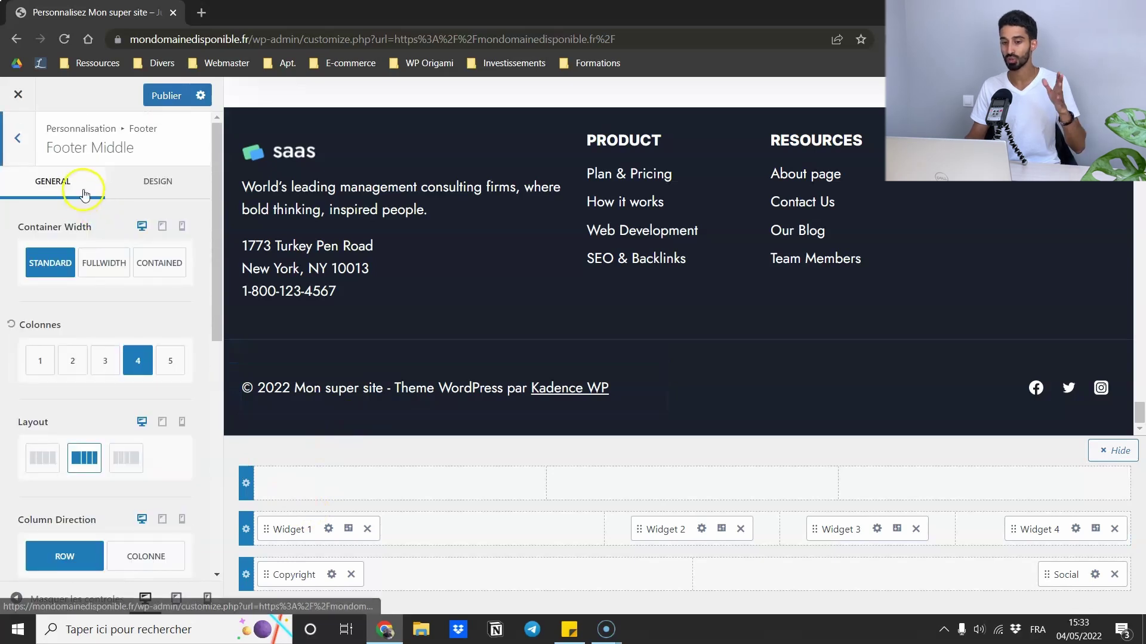
left_click_drag(1138, 411, 1139, 90)
left_click(234, 89)
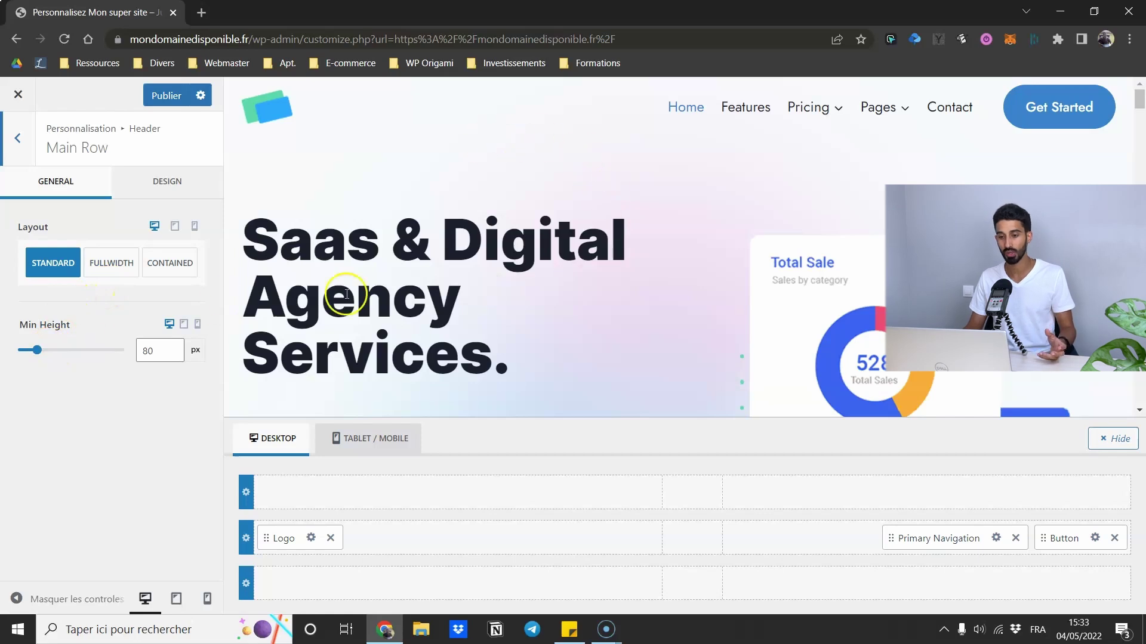
left_click(276, 511)
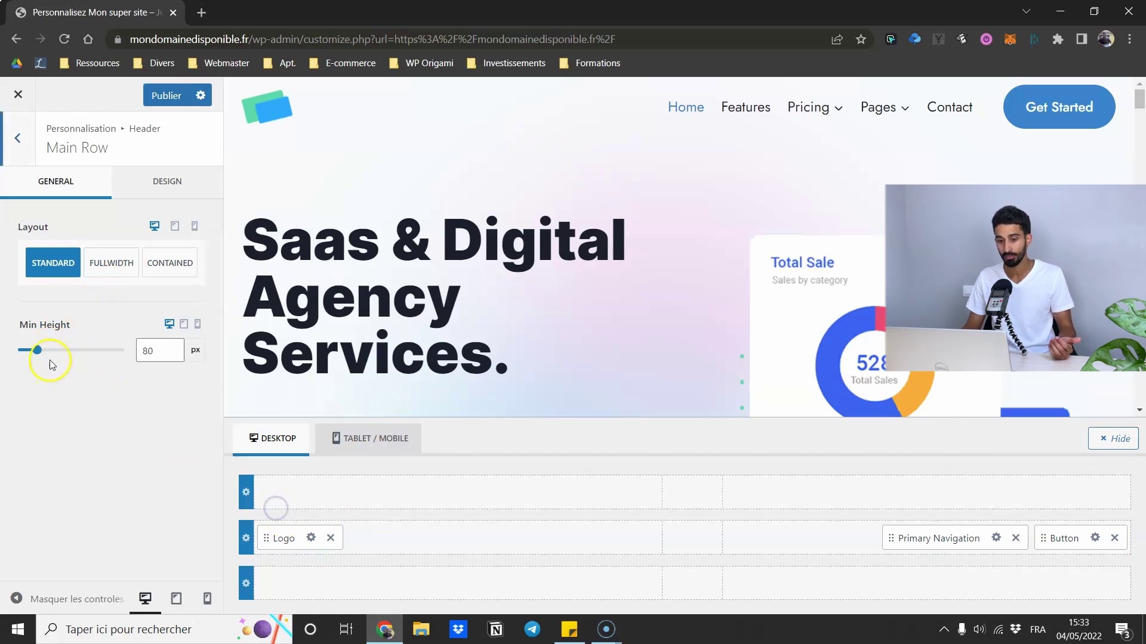
mouse_move(37, 352)
left_mouse_down()
mouse_move(82, 355)
mouse_move(40, 354)
left_mouse_up()
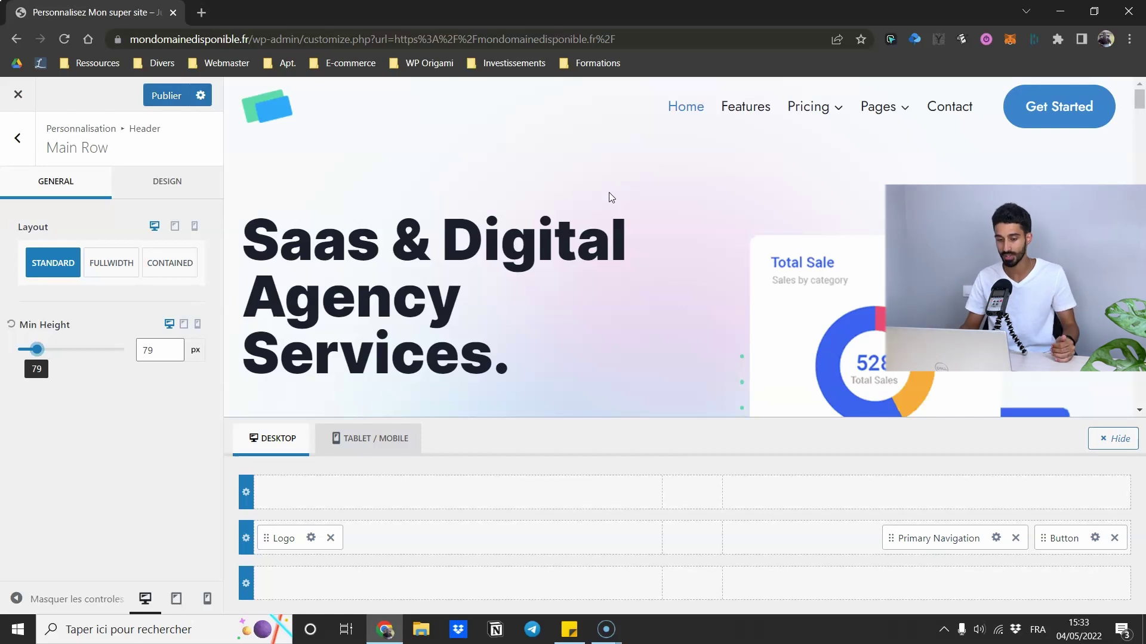
left_click(11, 324)
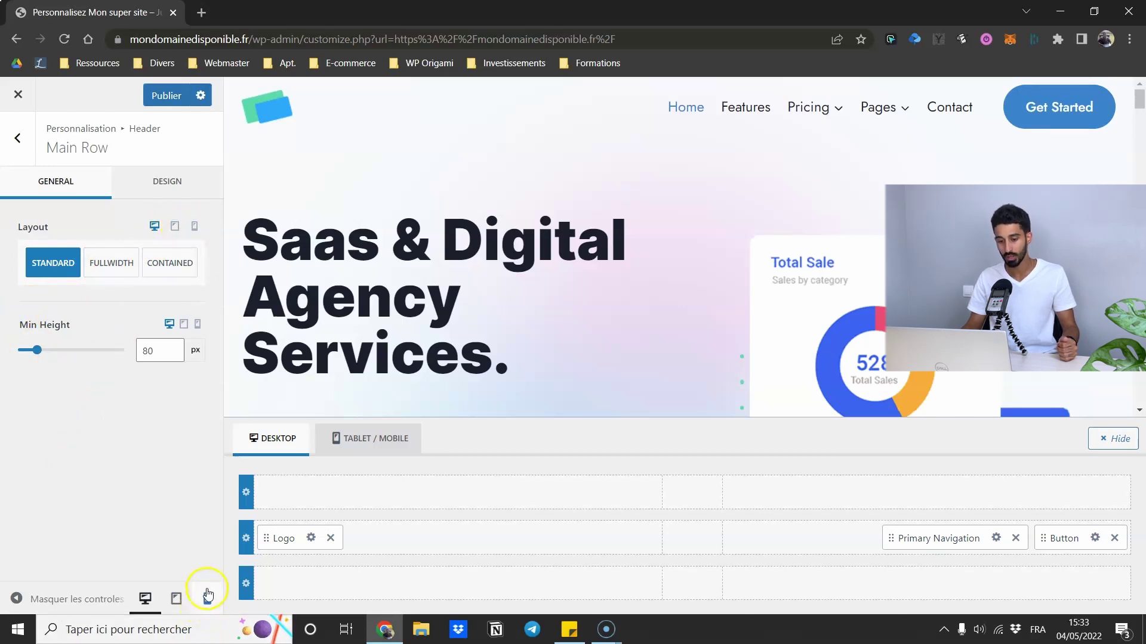
left_click(199, 226)
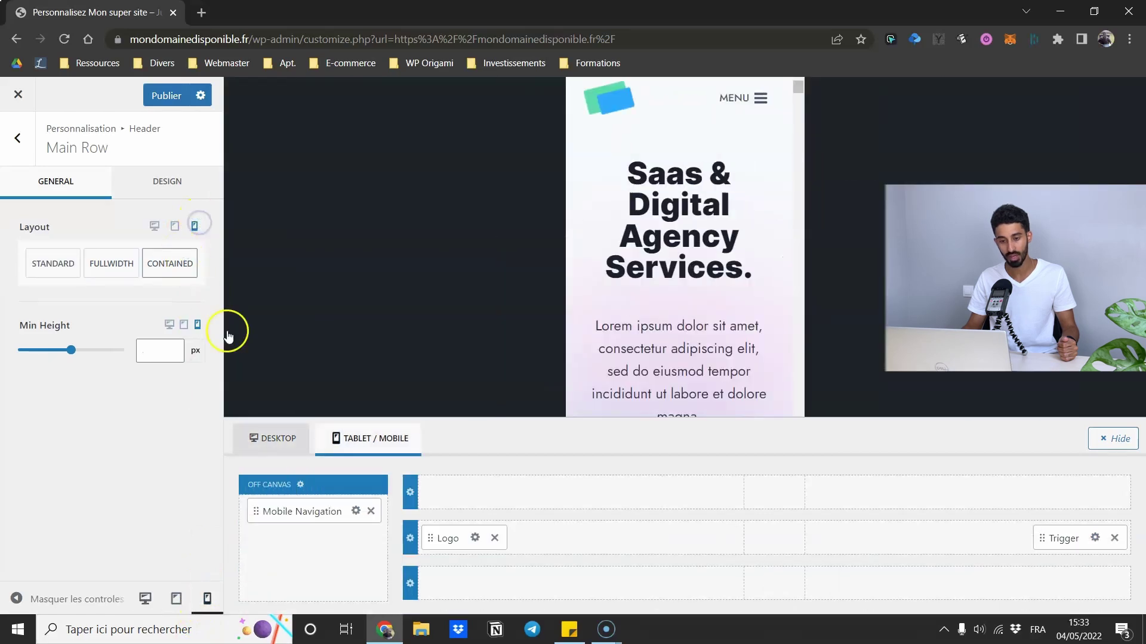
left_click(154, 231)
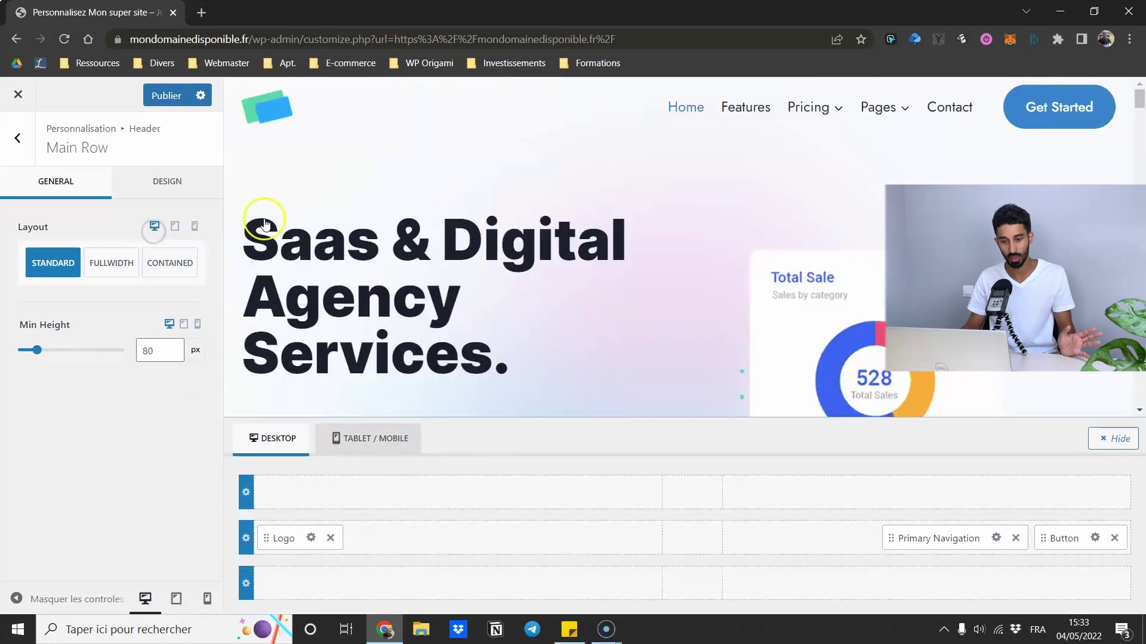
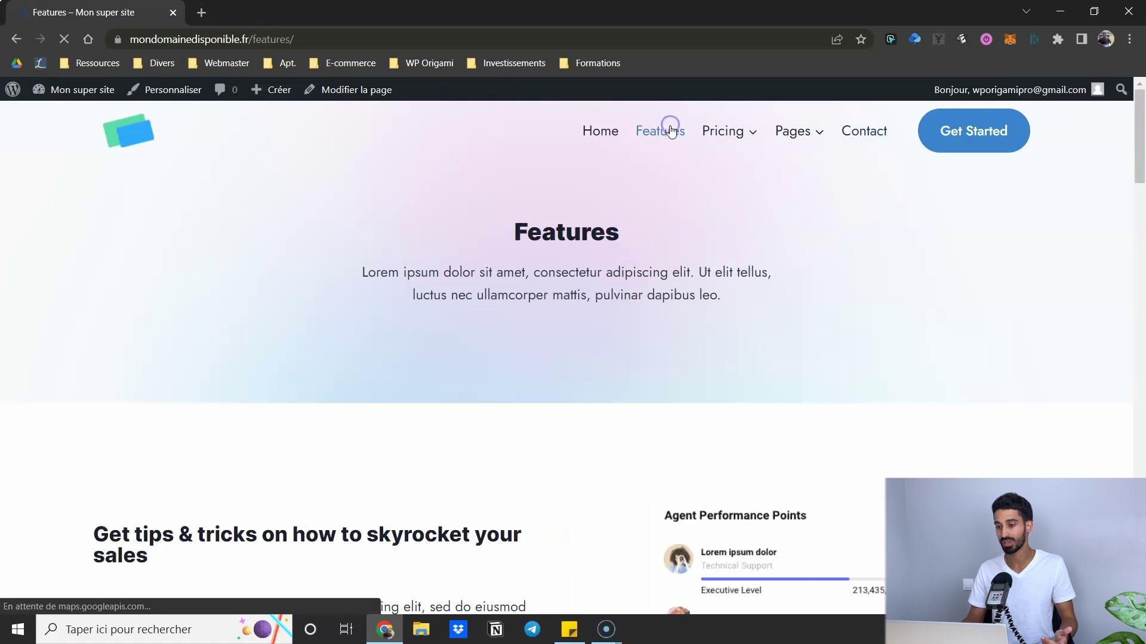
- Go to the live Contact page, scroll to its form, and open it with 'Modifier la page'
left_click(855, 129)
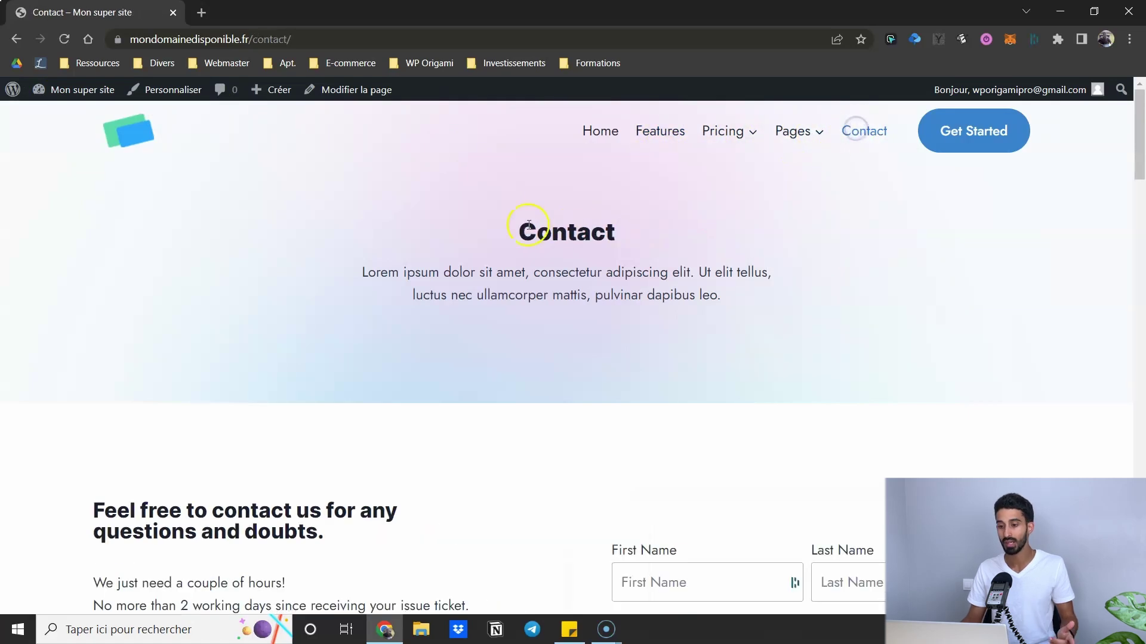
scroll(435, 223, "down", 6)
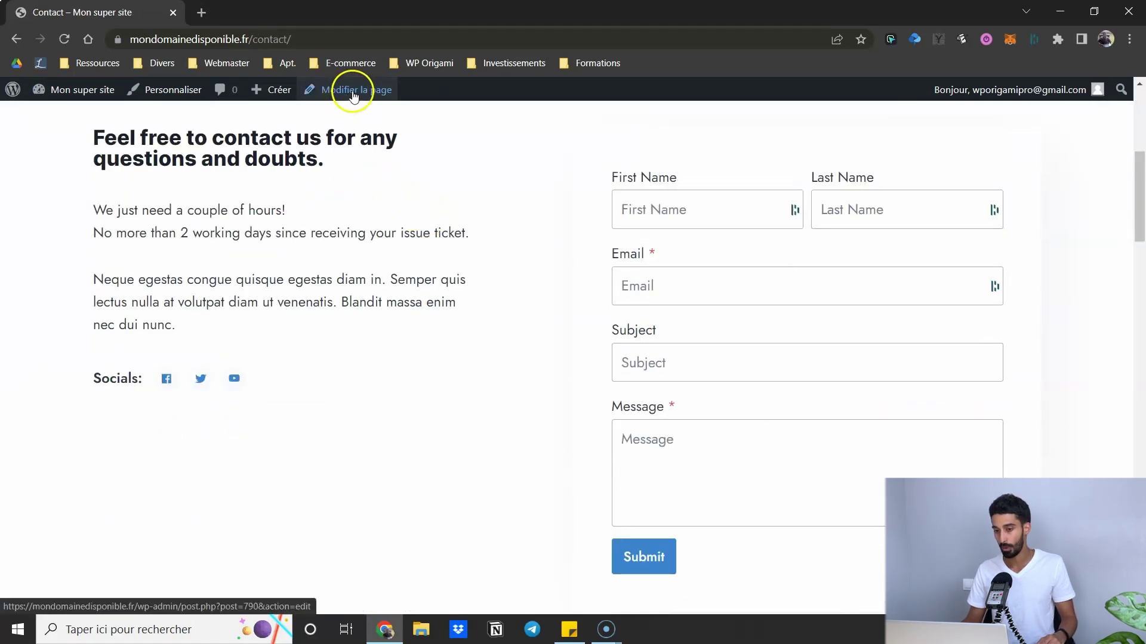
left_click(353, 94)
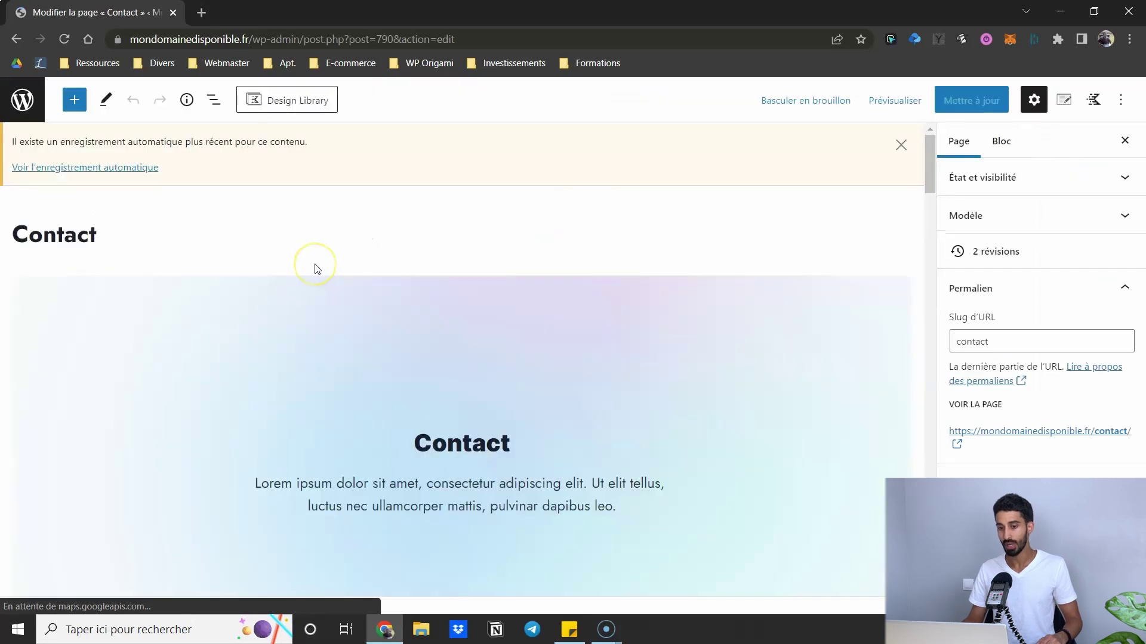
- Dismiss the autosave notice and select the contact form block, comparing the Page and Bloc sidebars
left_click(901, 145)
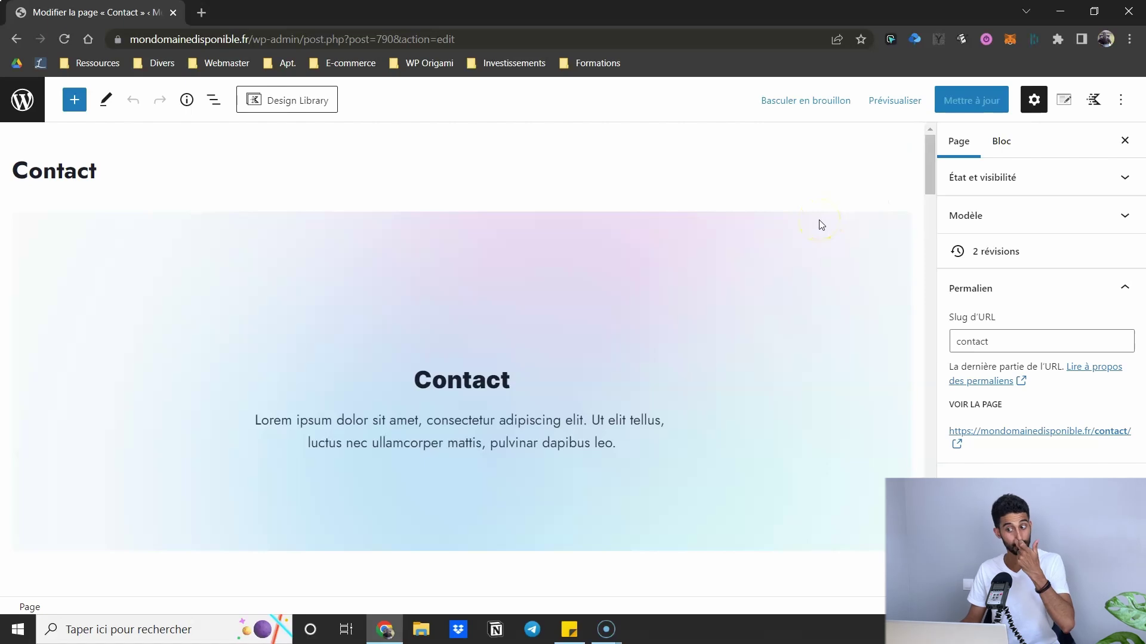
scroll(796, 225, "down", 8)
scroll(752, 216, "up", 1)
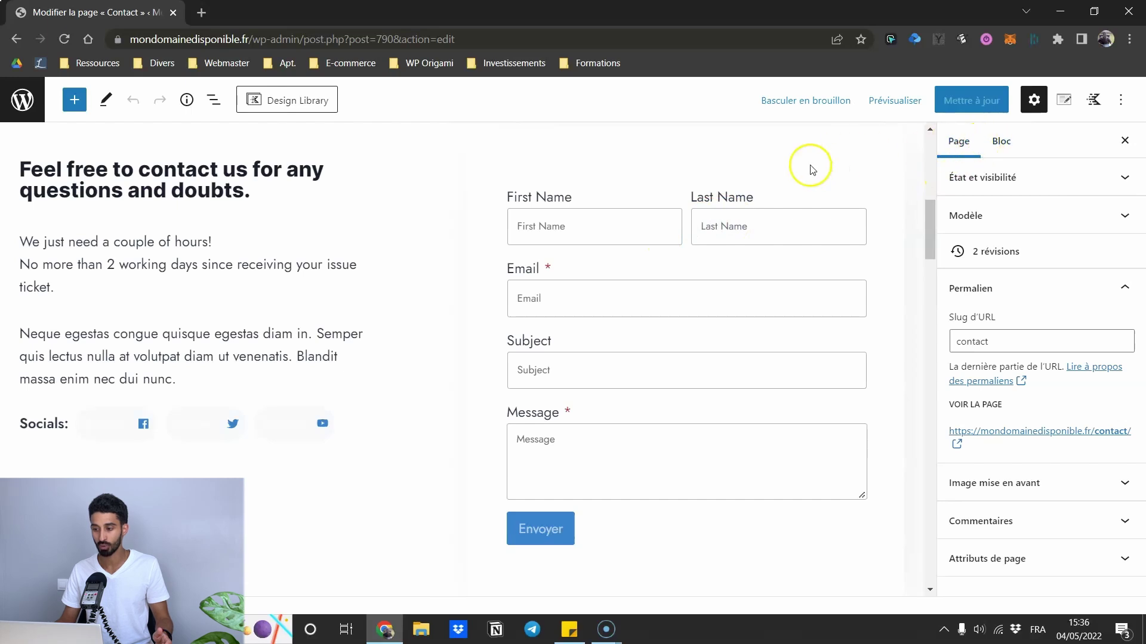
left_click(677, 216)
scroll(887, 263, "down", 1)
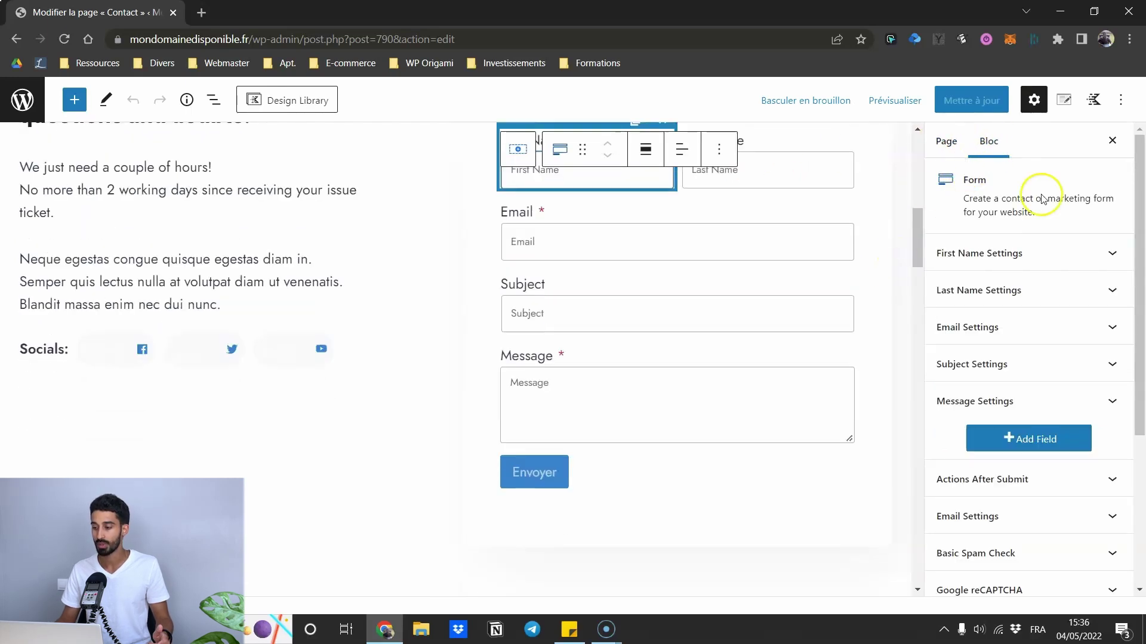
left_click(949, 142)
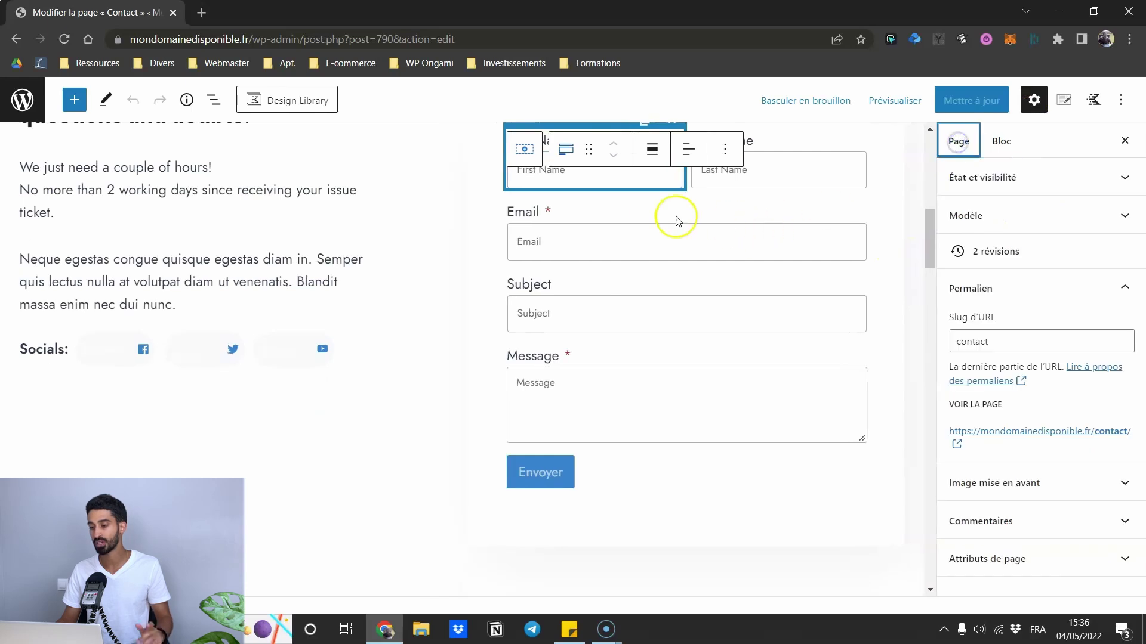
left_click(1008, 146)
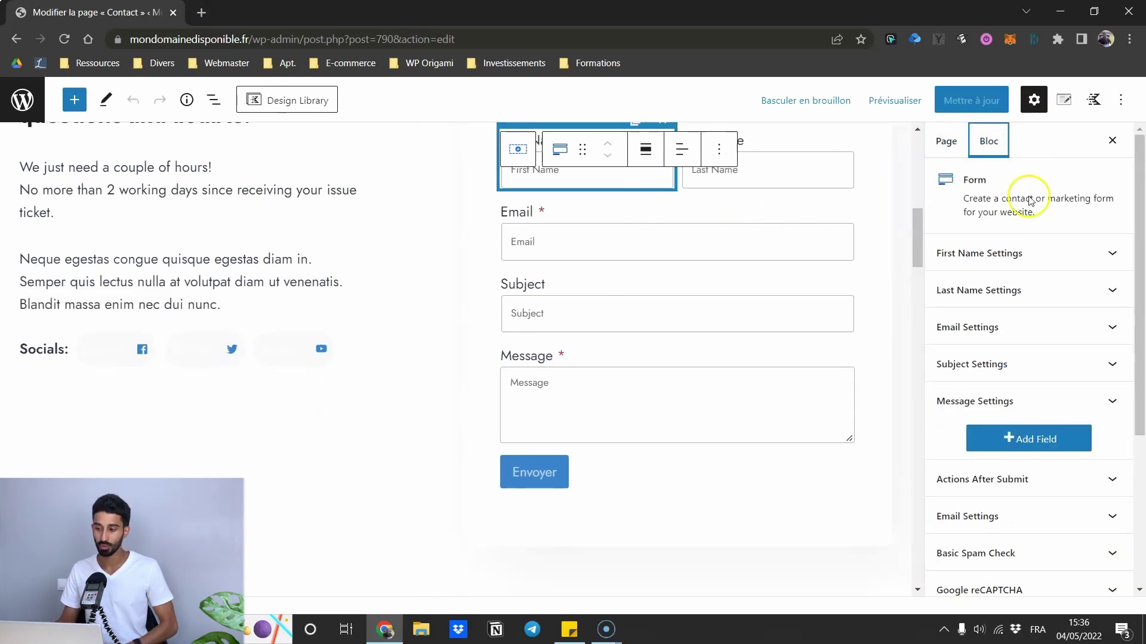
scroll(793, 294, "up", 1)
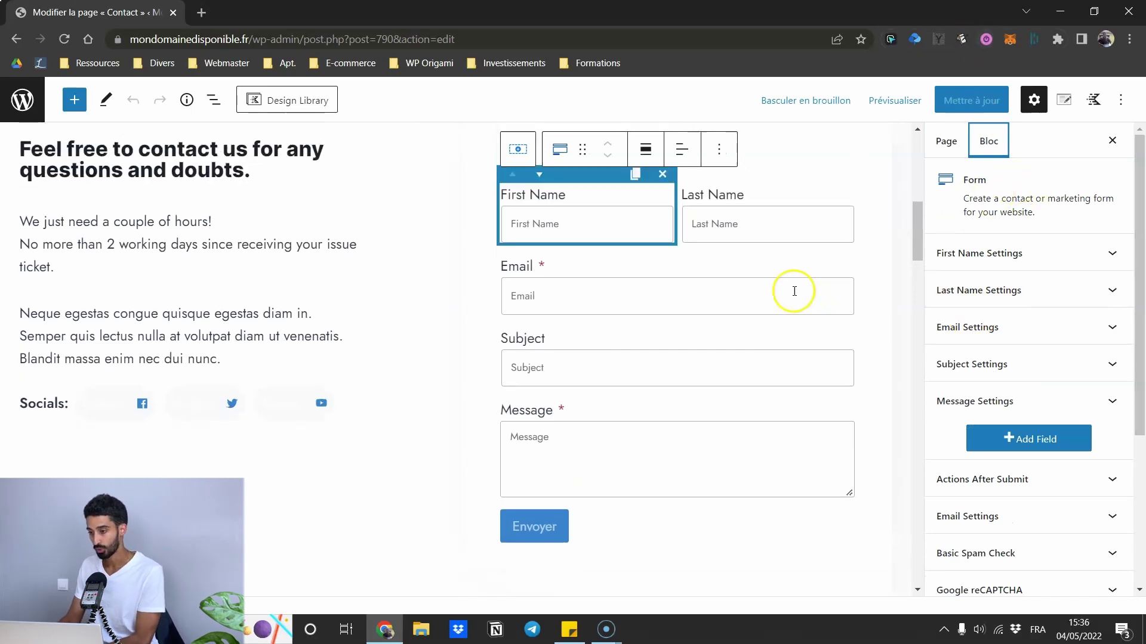
- Select the Last Name, Email, Subject and First Name fields in turn
left_click(723, 224)
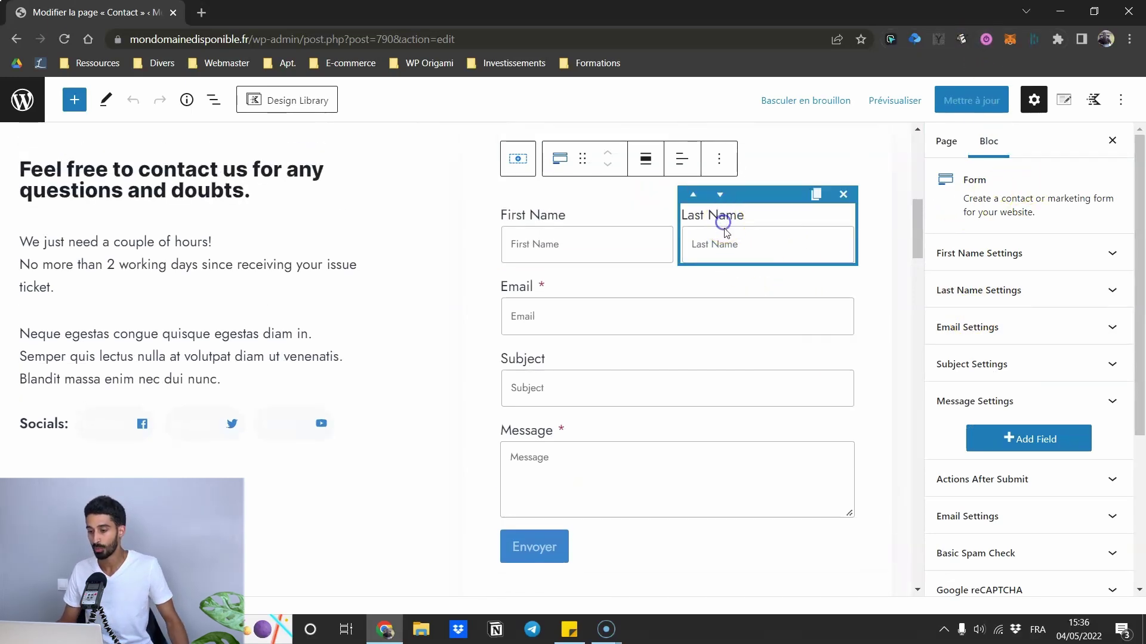
left_click(616, 290)
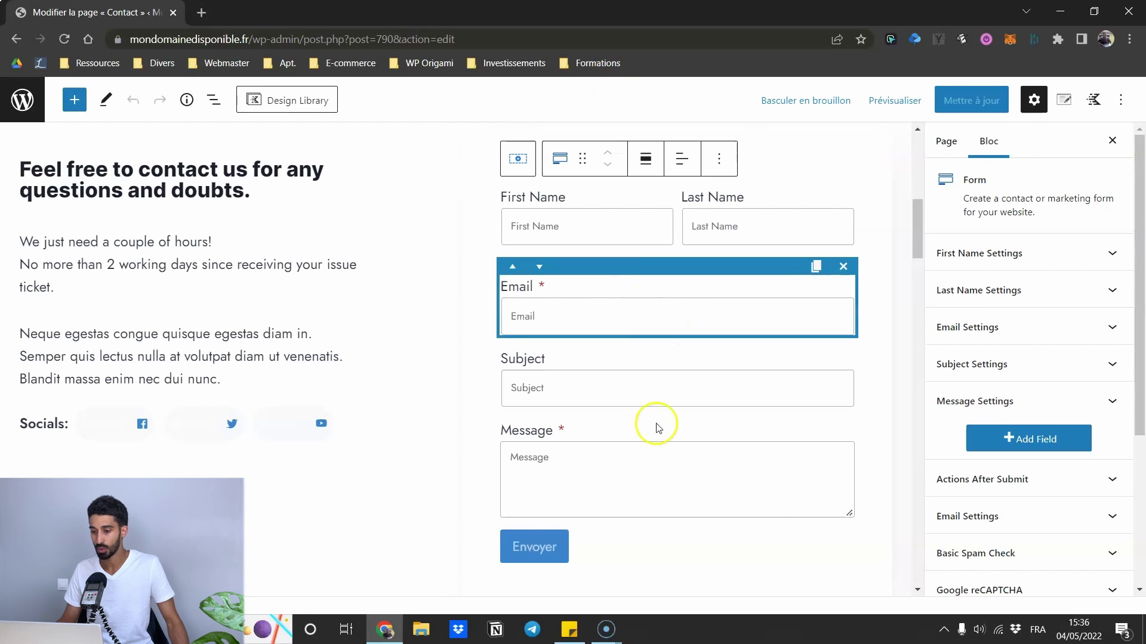
left_click(603, 366)
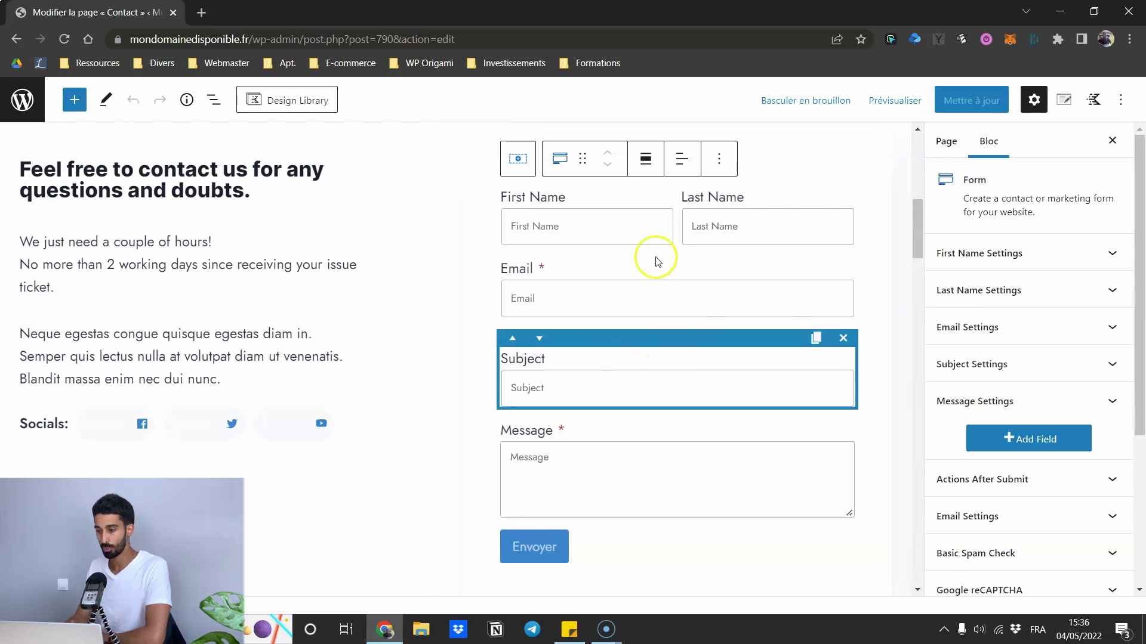
left_click(598, 214)
scroll(958, 294, "down", 2)
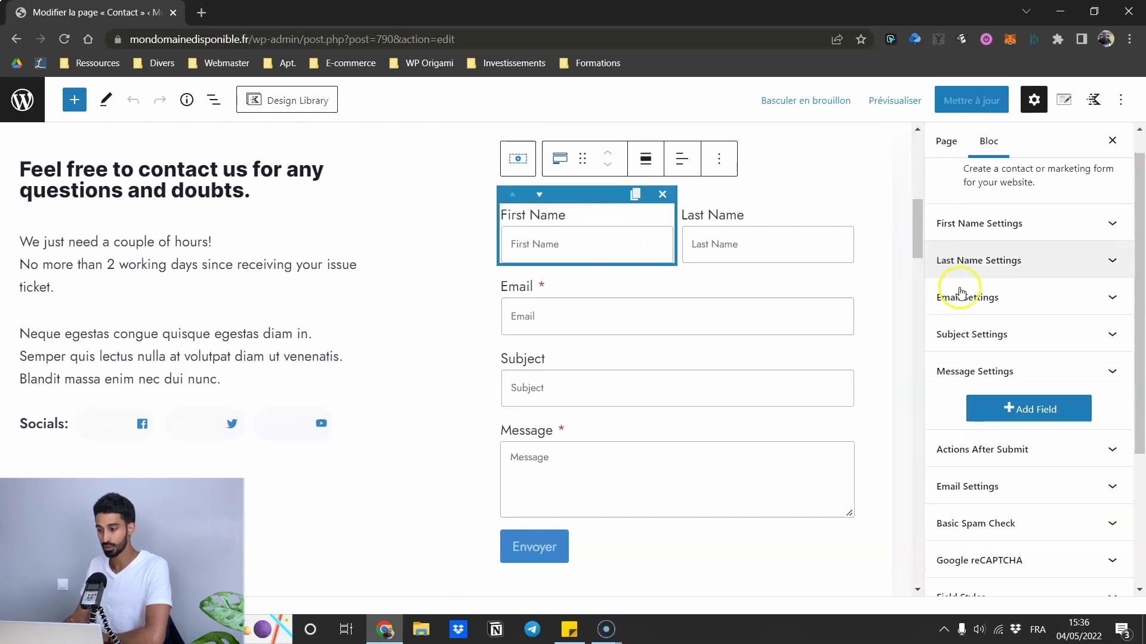
scroll(972, 250, "up", 2)
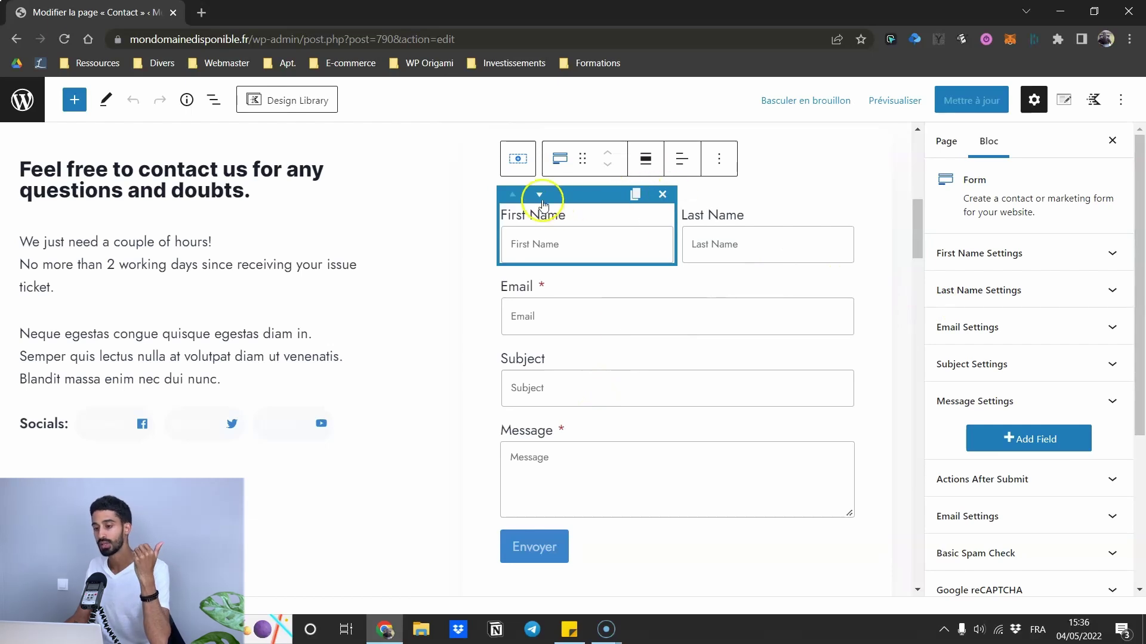
- Expand and collapse the First Name and Email field settings panels
left_click(987, 262)
scroll(986, 251, "up", 1)
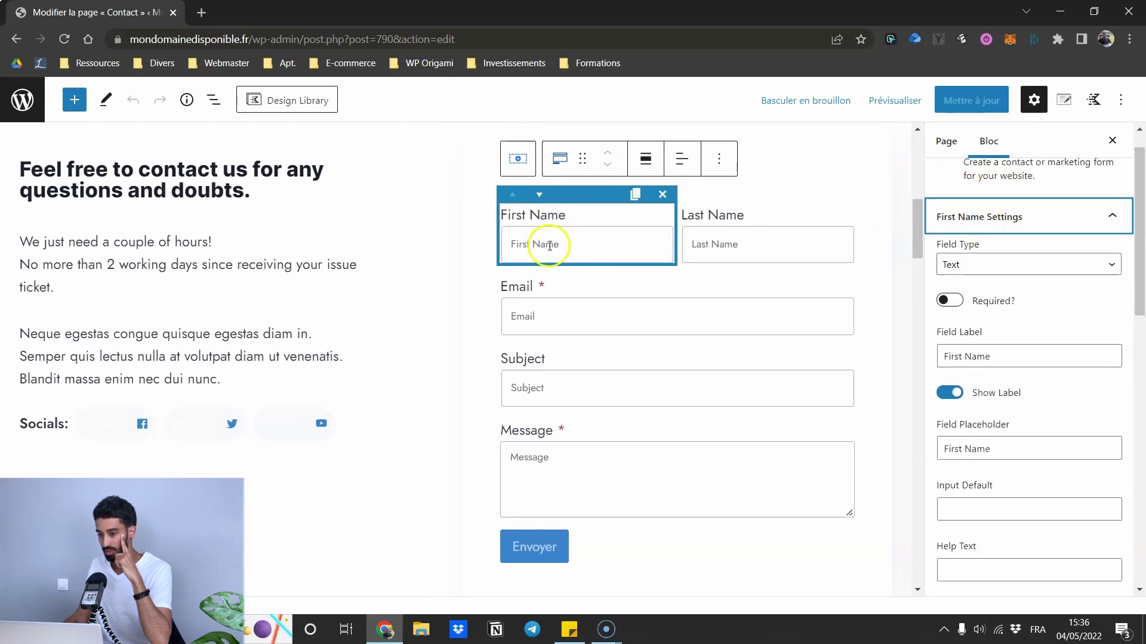
left_click(1003, 209)
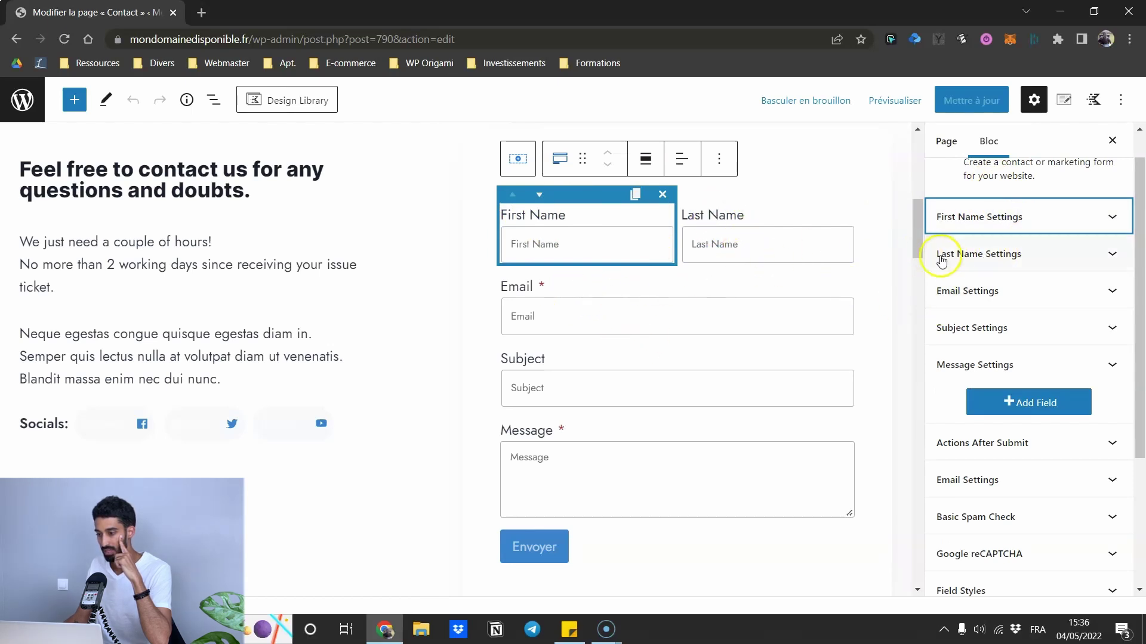
left_click(967, 291)
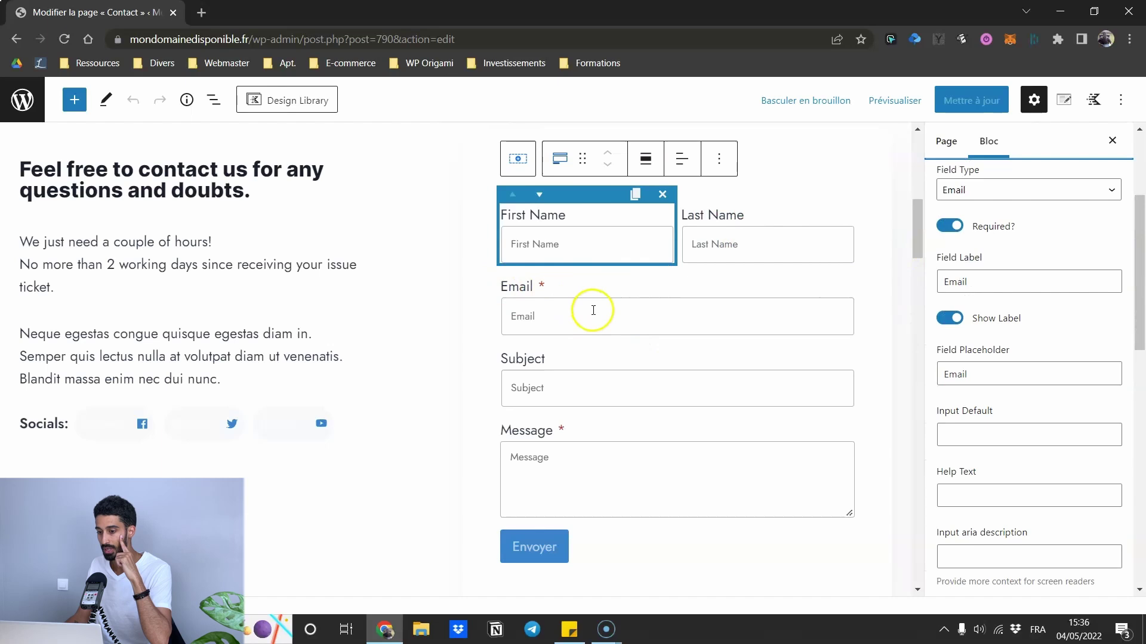
scroll(1027, 203, "up", 2)
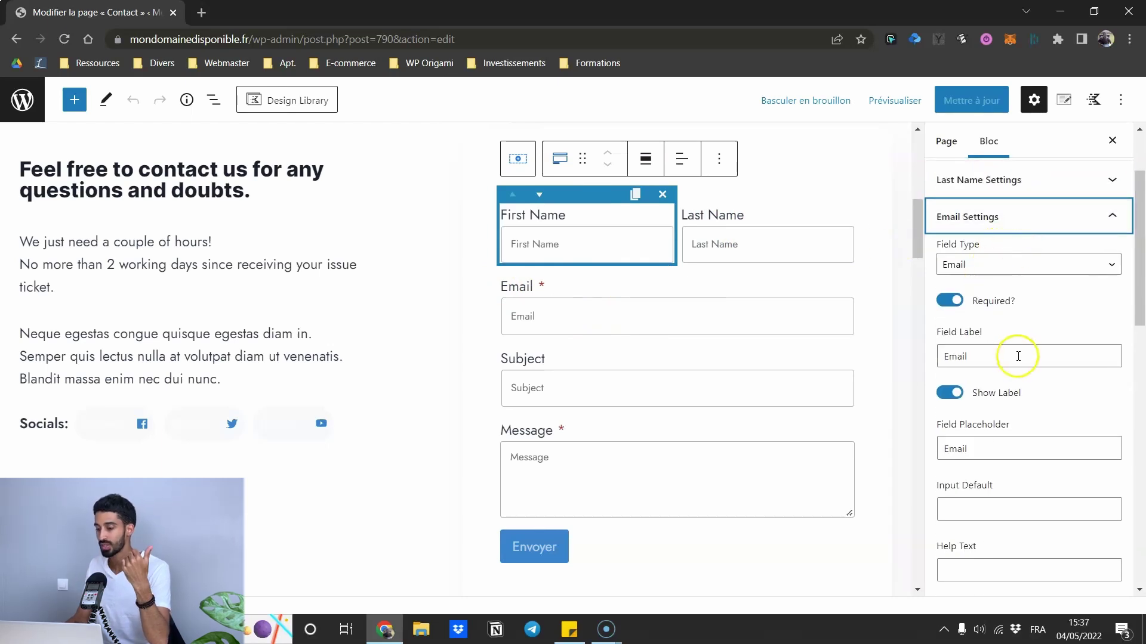
left_click(1010, 229)
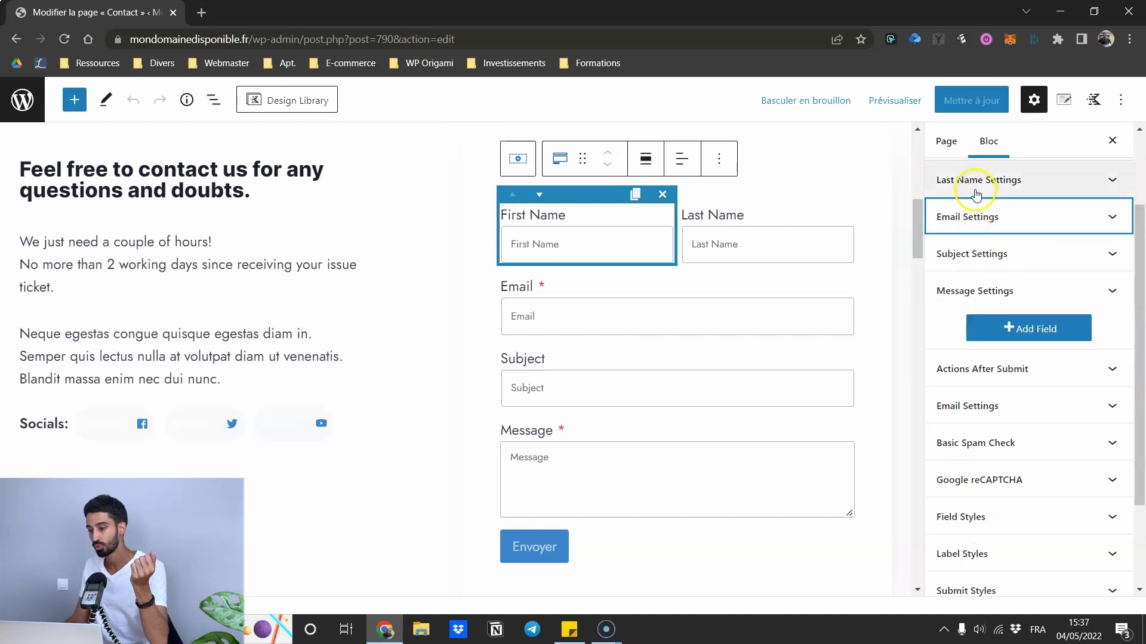
scroll(979, 197, "up", 3)
- Change the First Name field's label and placeholder to 'Prénom'
left_click(968, 257)
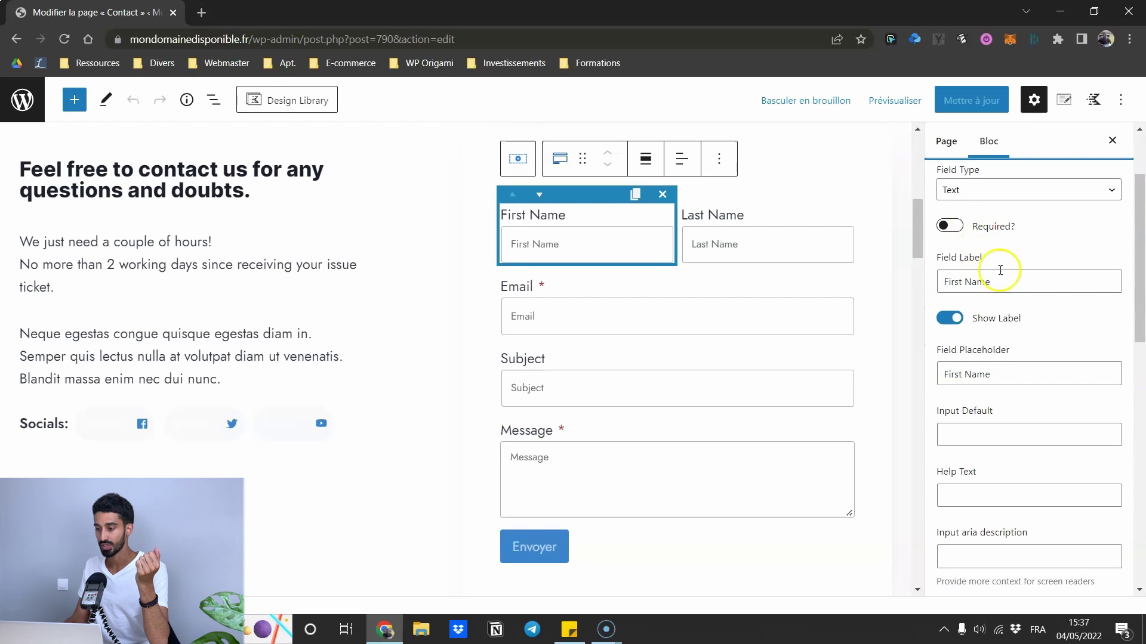
left_click_drag(991, 282, 942, 280)
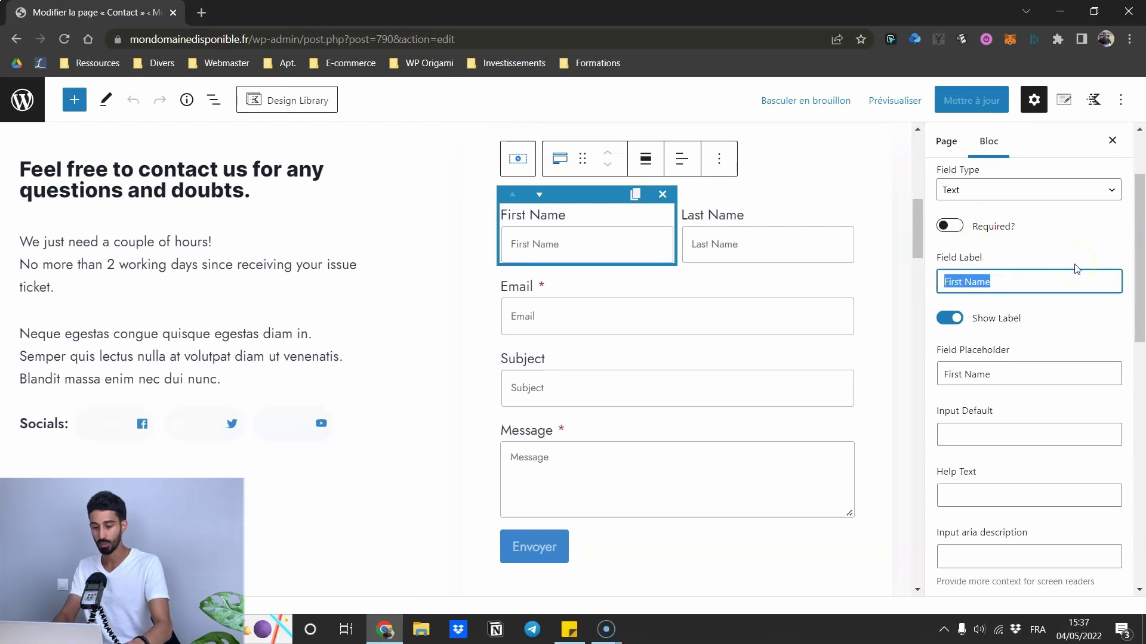
type("Prénom")
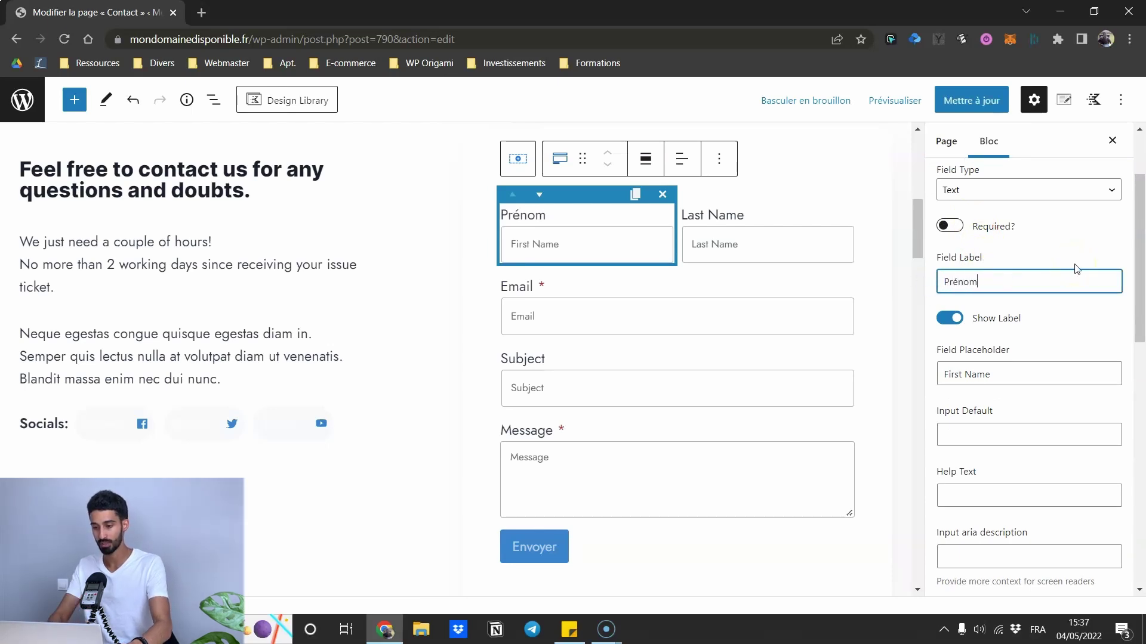
left_click_drag(1010, 374, 852, 371)
type("Prénom")
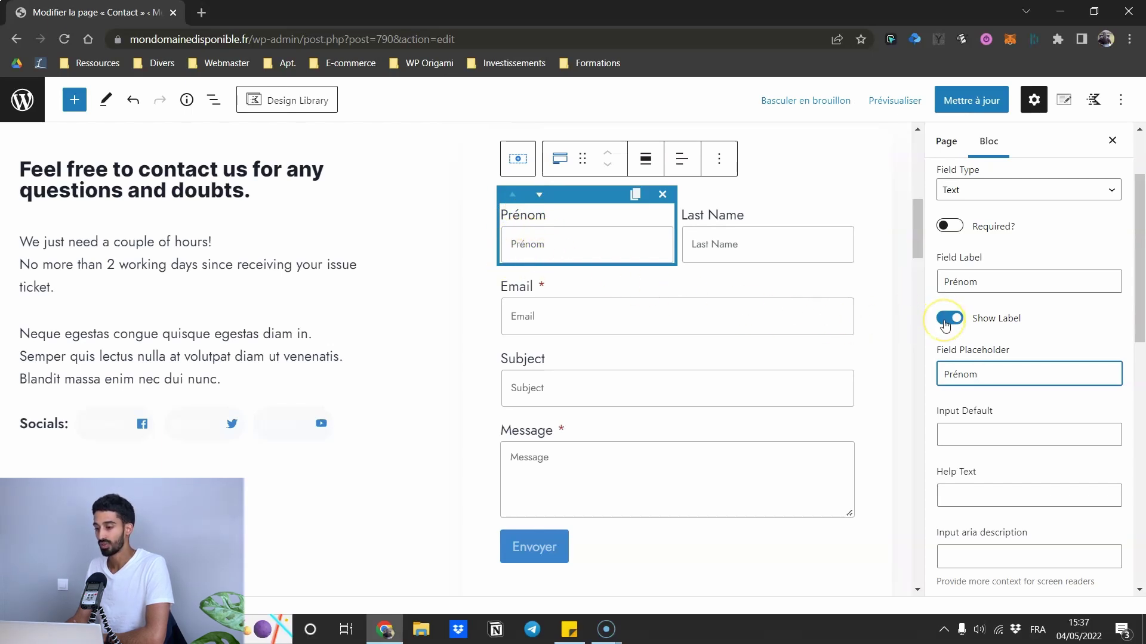
- Hide the Prénom label and keep its column width at 50% after trying 100%
left_click(945, 322)
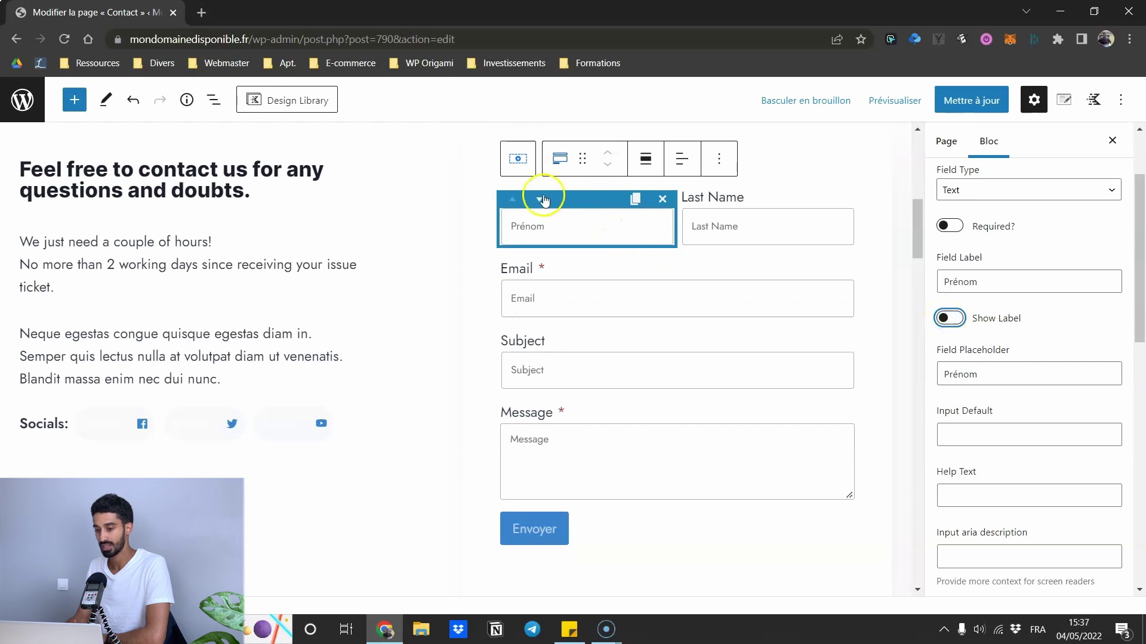
scroll(978, 307, "down", 6)
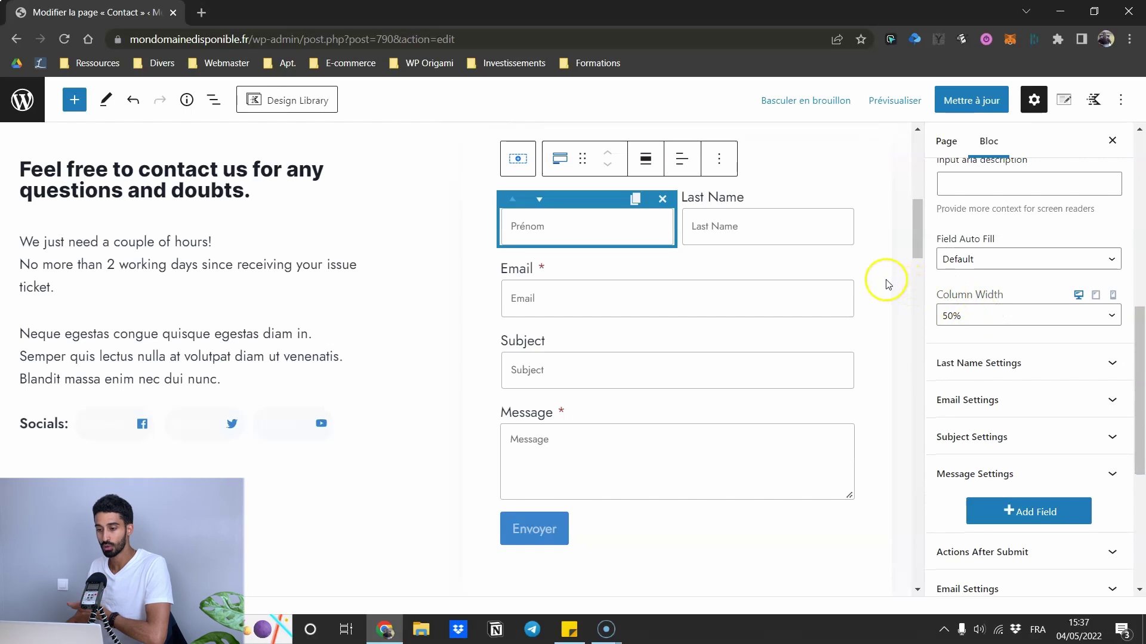
scroll(880, 299, "up", 4)
scroll(1010, 325, "up", 3)
scroll(827, 400, "down", 4)
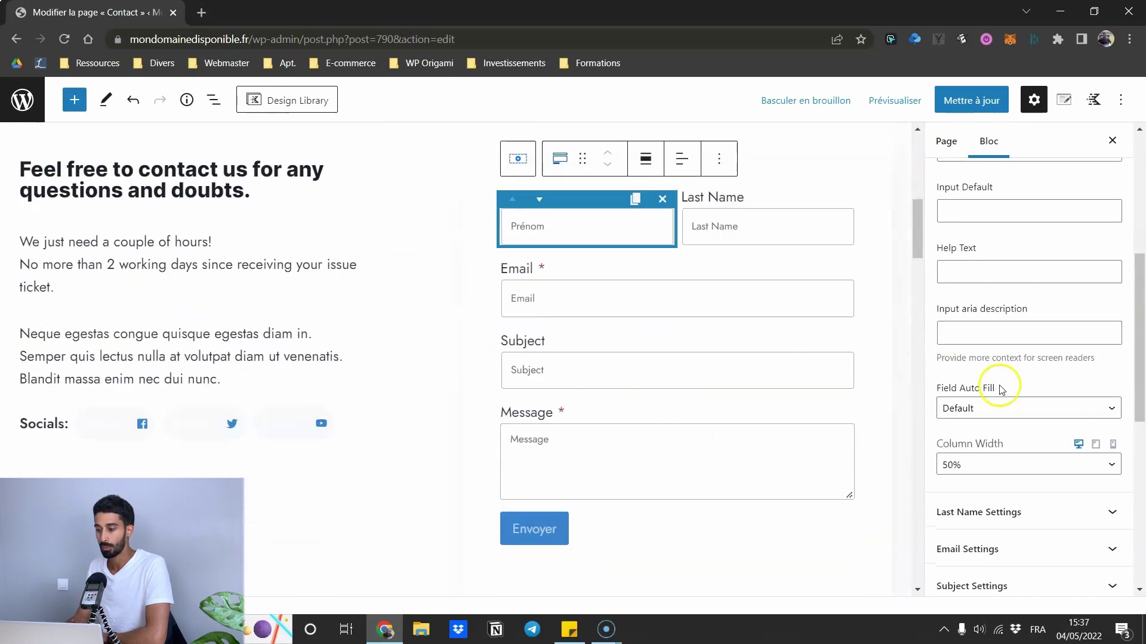
scroll(1005, 388, "down", 1)
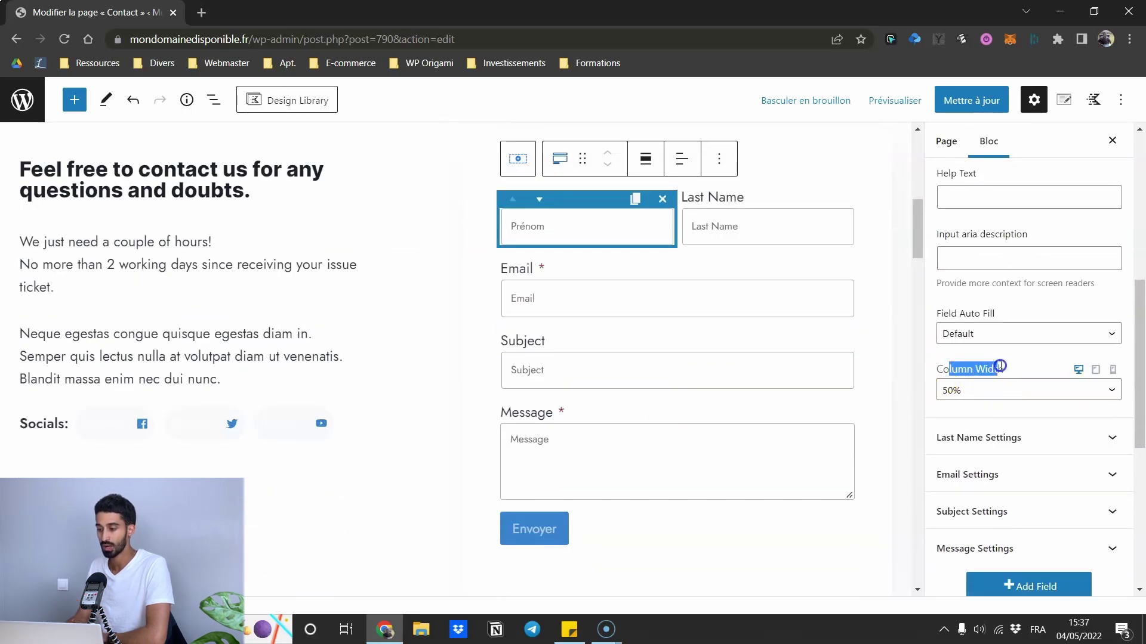
left_click(1010, 389)
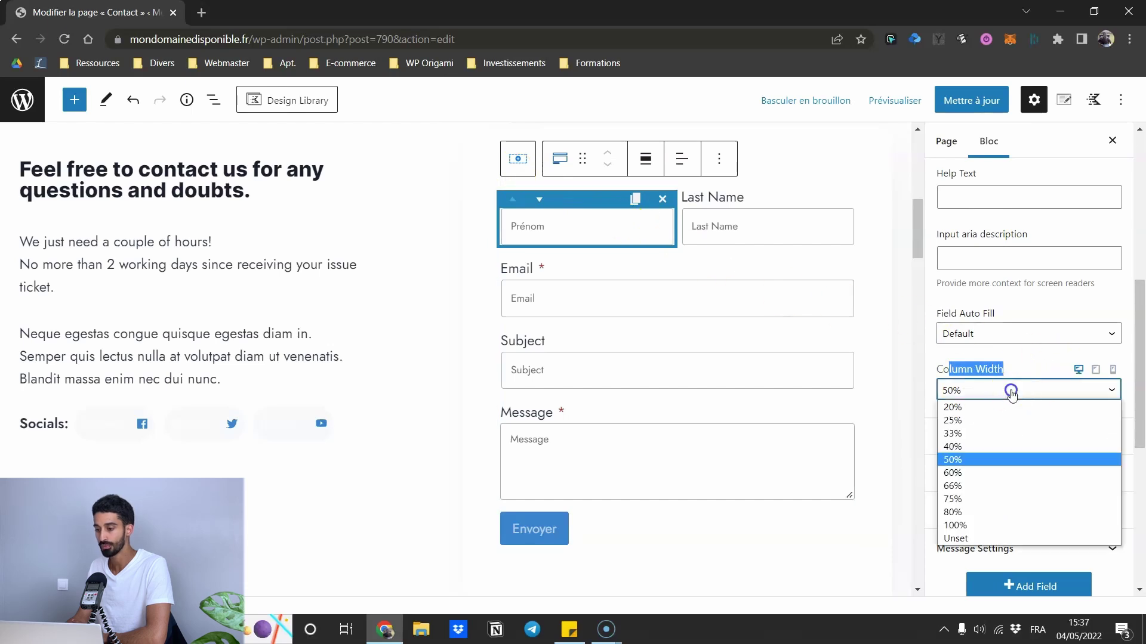
left_click(977, 524)
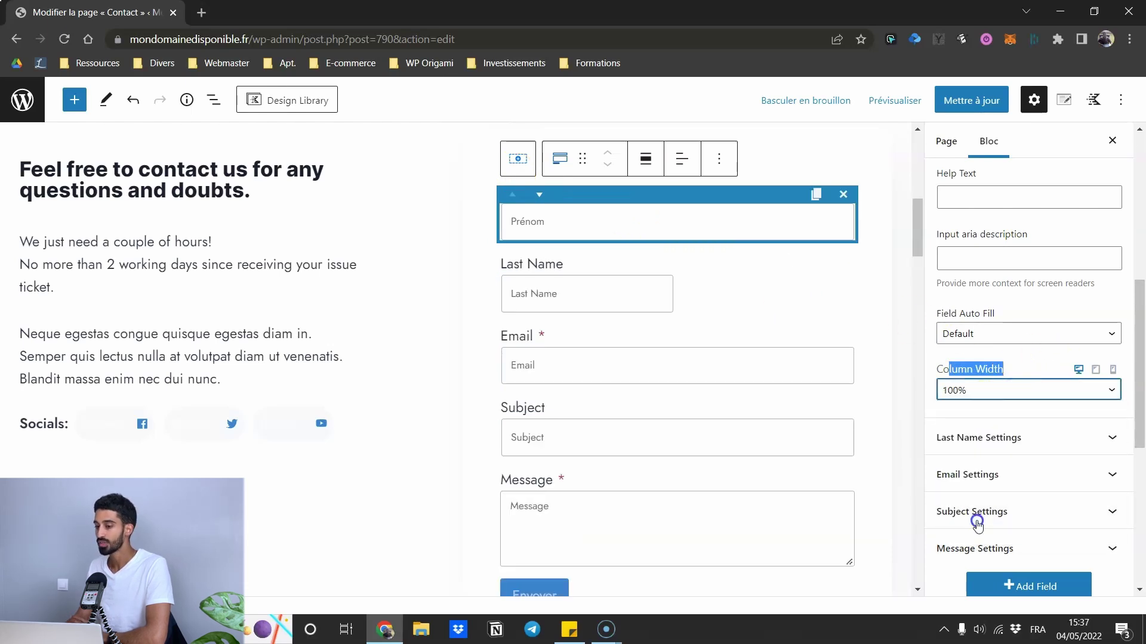
left_click(965, 391)
left_click(953, 461)
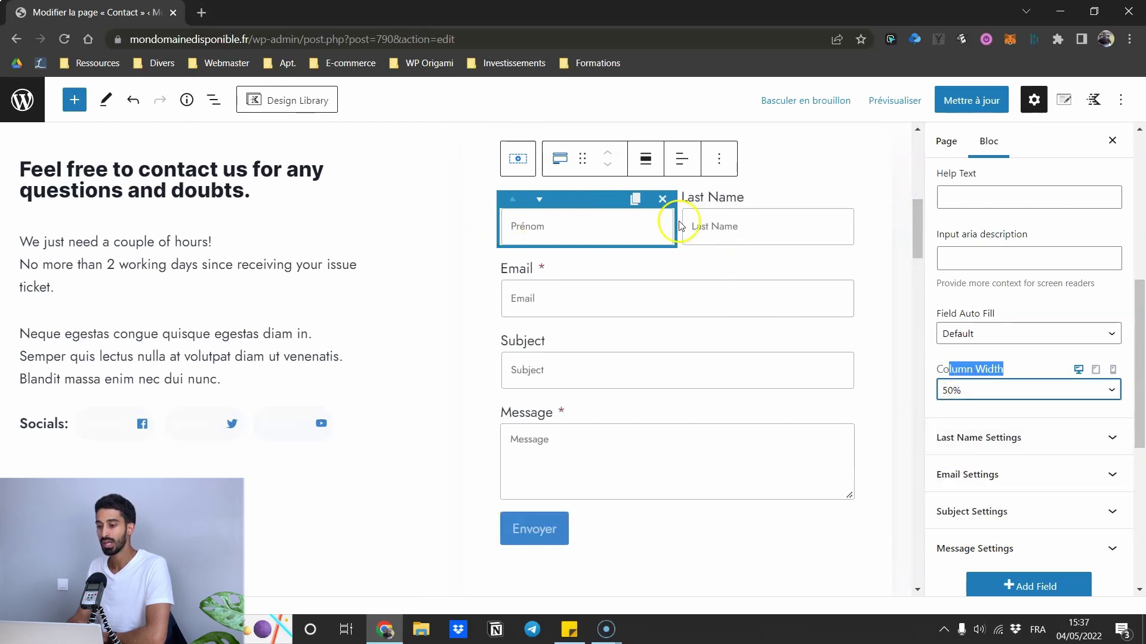
- Check that Last Name keeps its 50% width, then collapse the Prénom settings
left_click(759, 206)
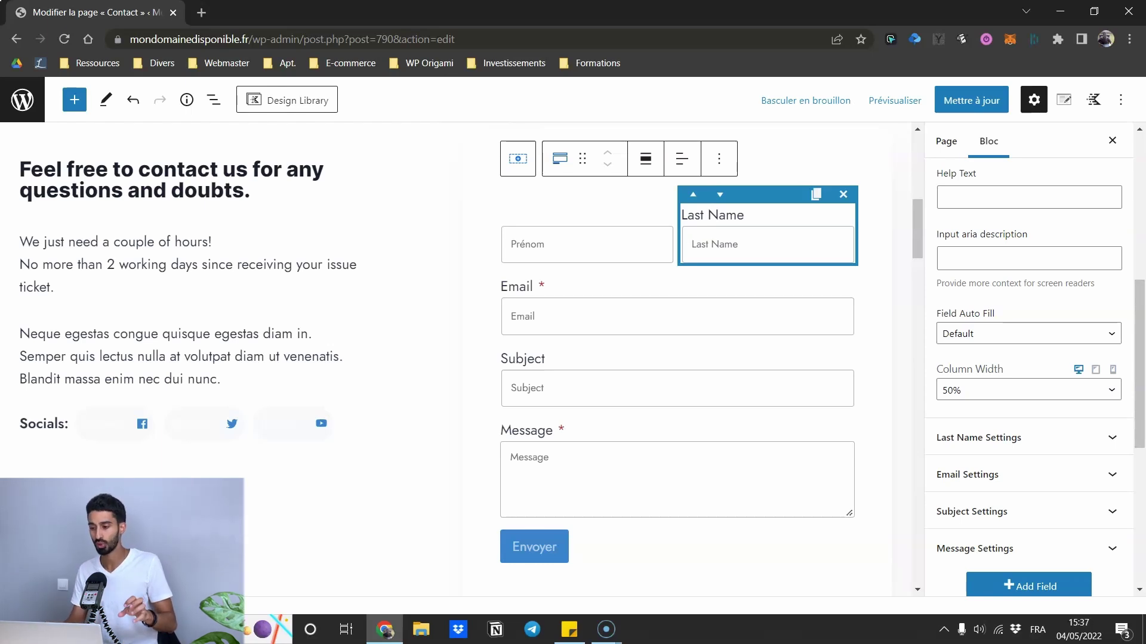
left_click(985, 382)
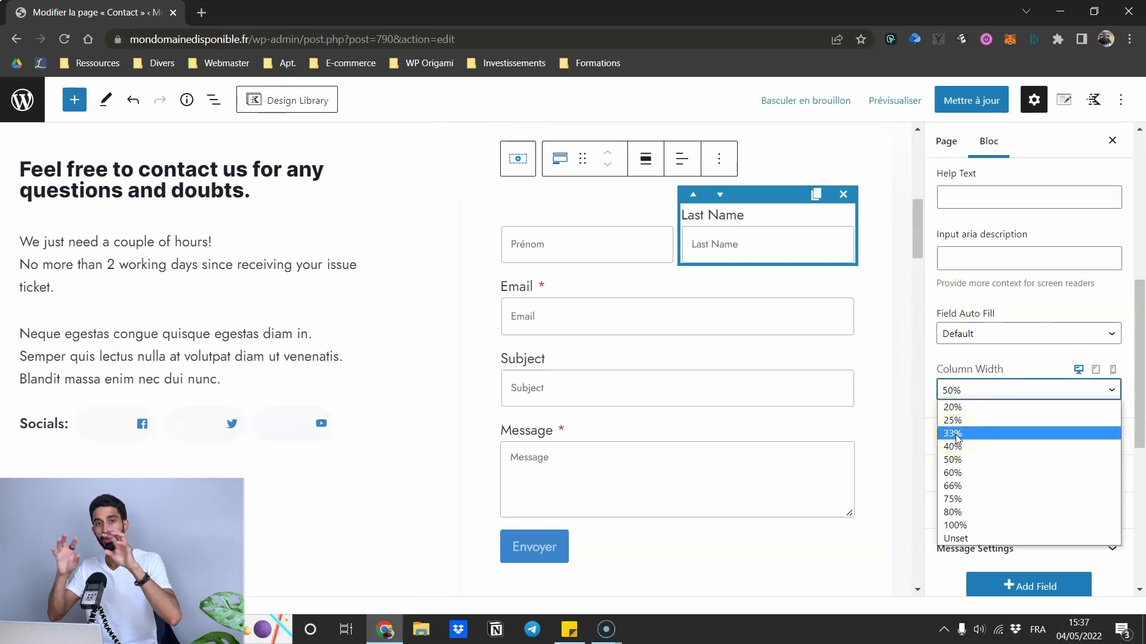
left_click(1010, 360)
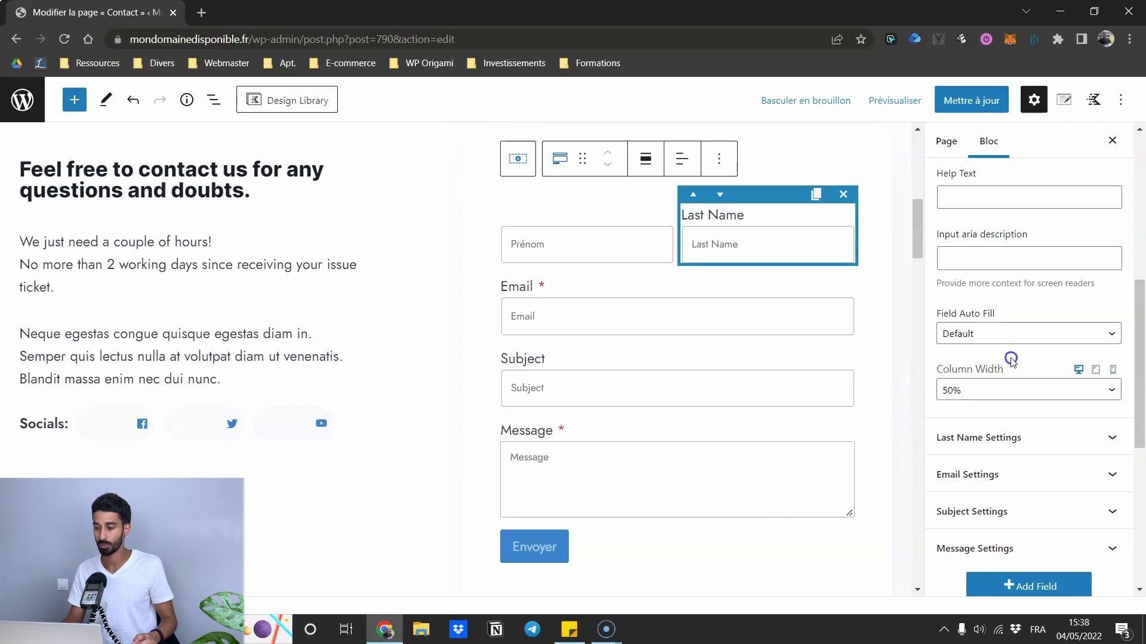
scroll(1025, 389, "down", 3)
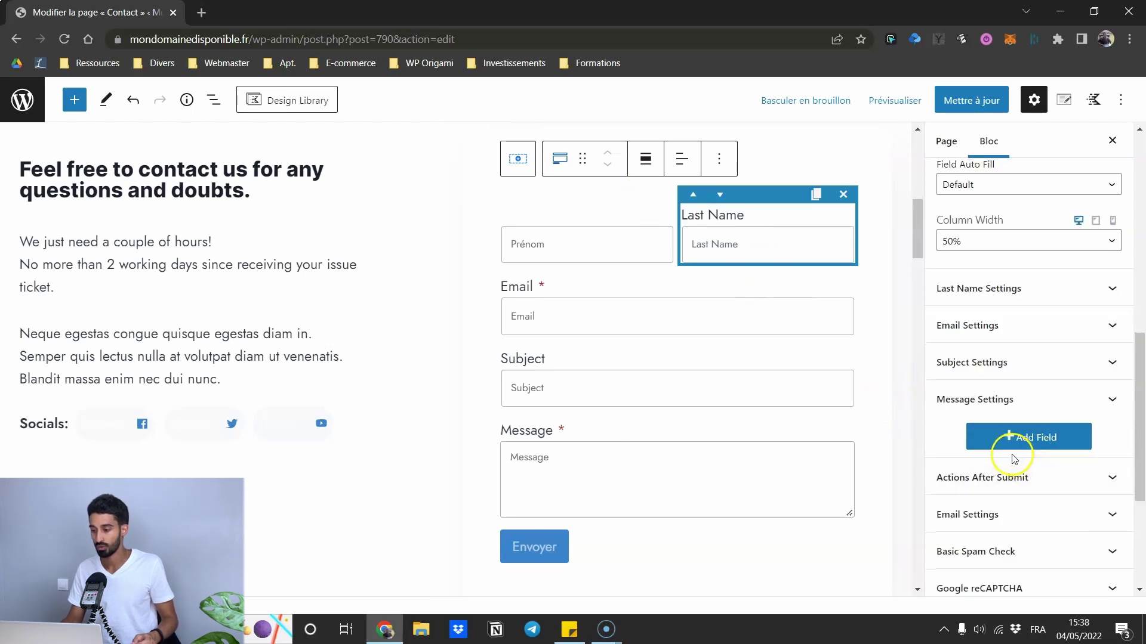
scroll(992, 352, "up", 8)
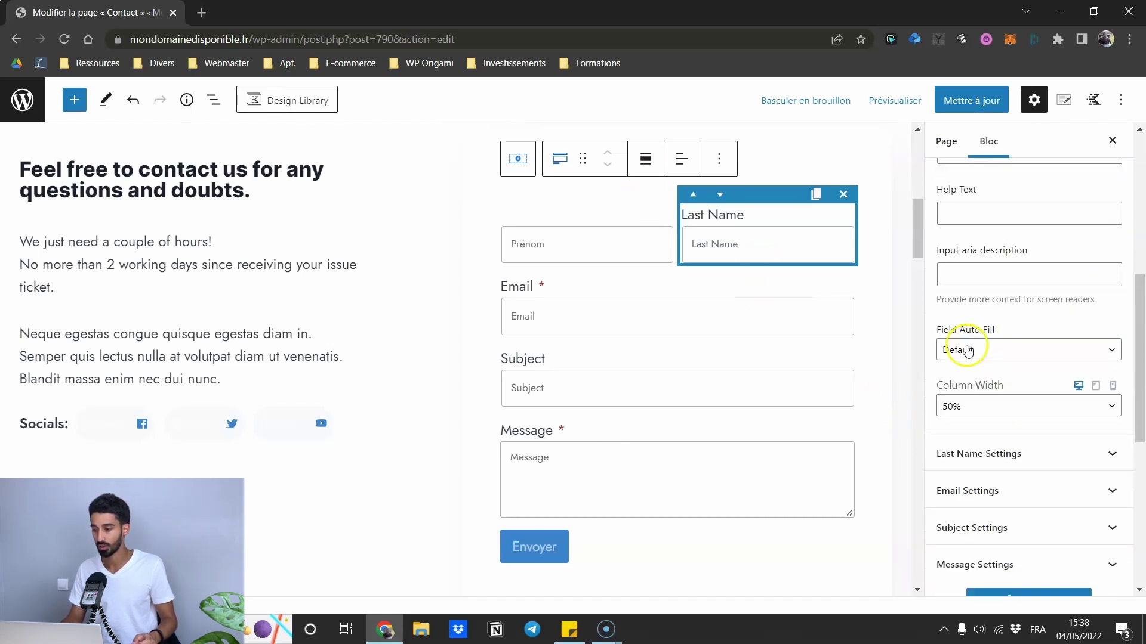
scroll(985, 262, "up", 2)
left_click(987, 264)
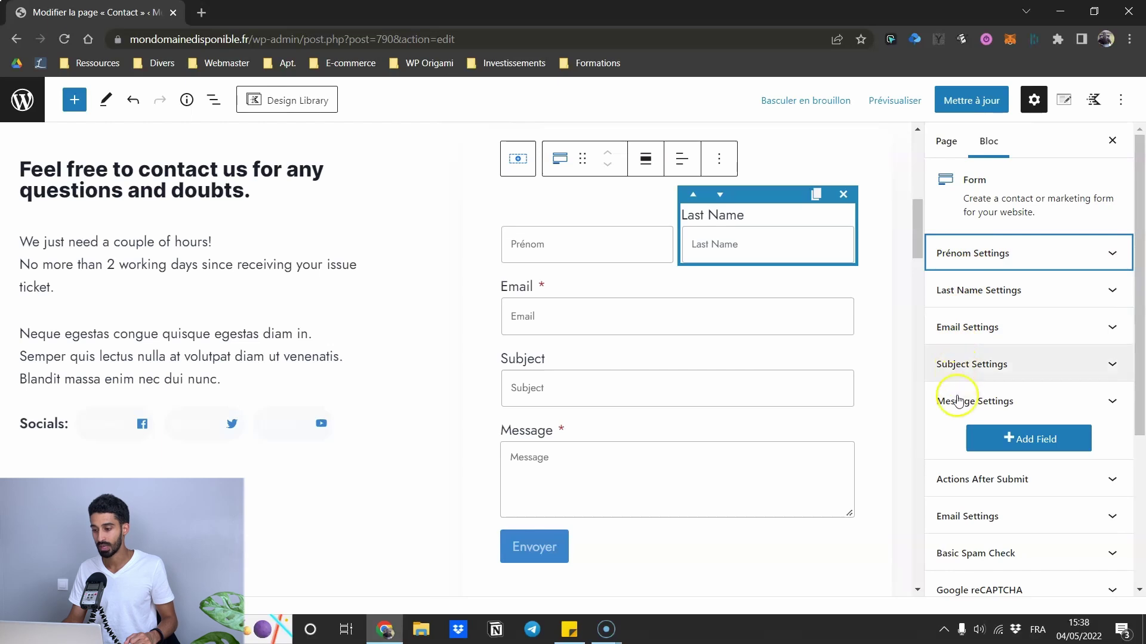
left_click(1012, 442)
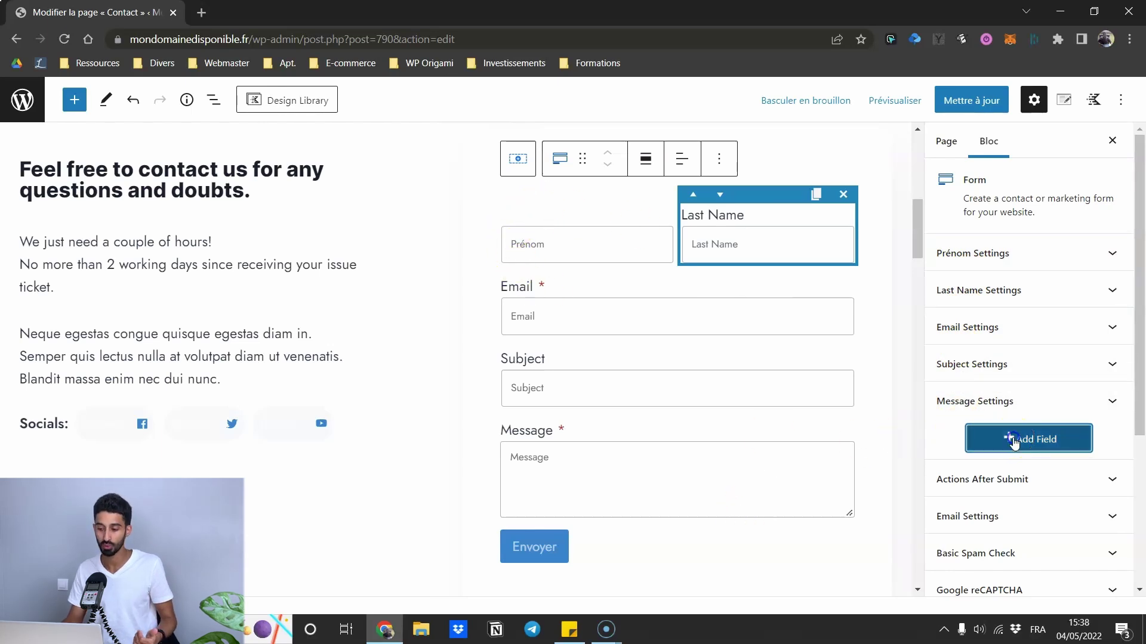
left_click(959, 440)
scroll(964, 388, "down", 2)
scroll(954, 293, "up", 2)
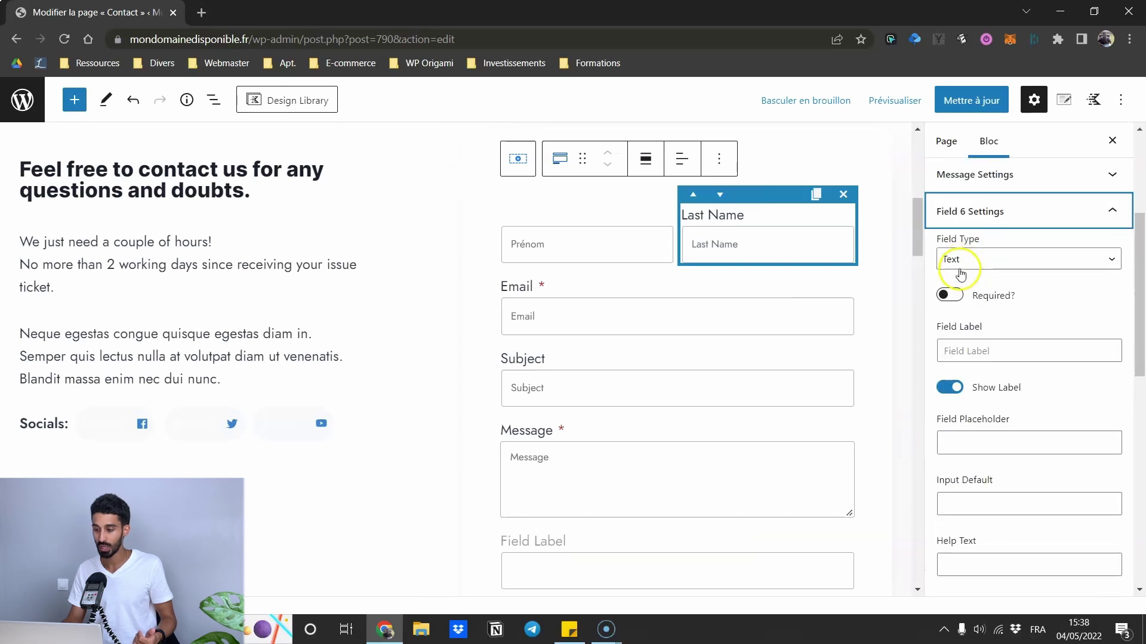
scroll(1002, 387, "down", 4)
scroll(1013, 430, "down", 1)
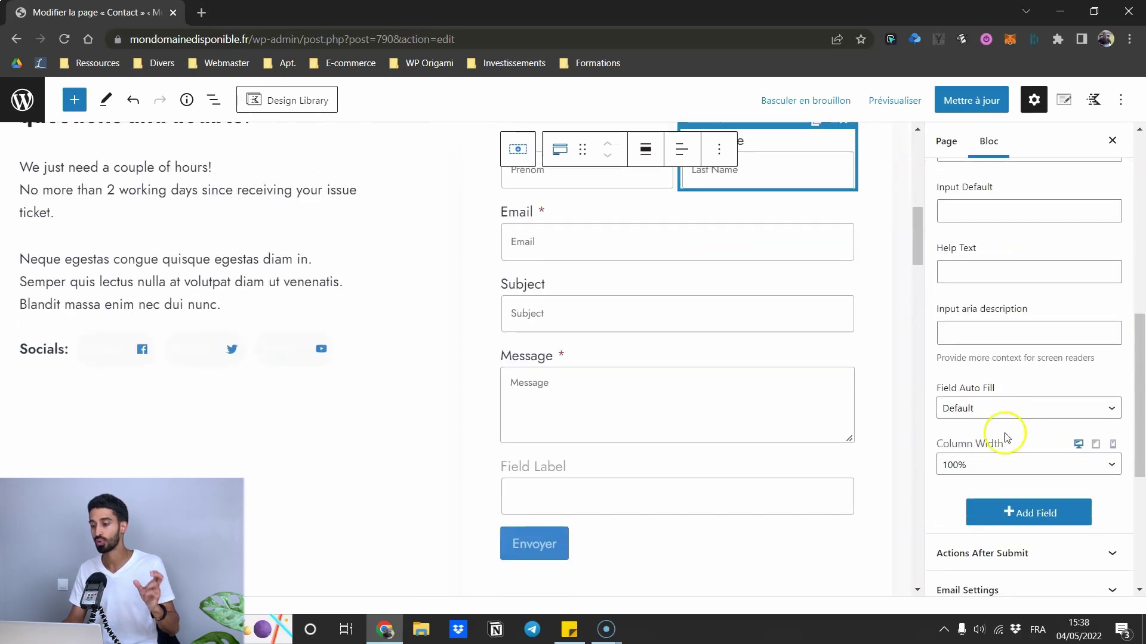
scroll(987, 470, "up", 4)
scroll(989, 411, "up", 1)
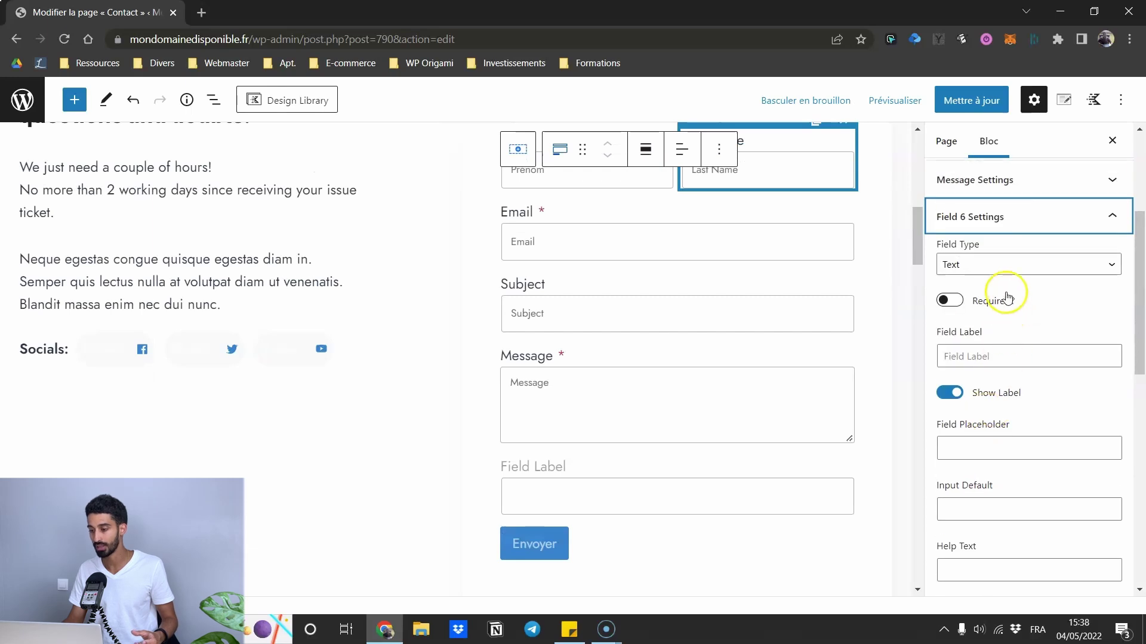
left_click(974, 265)
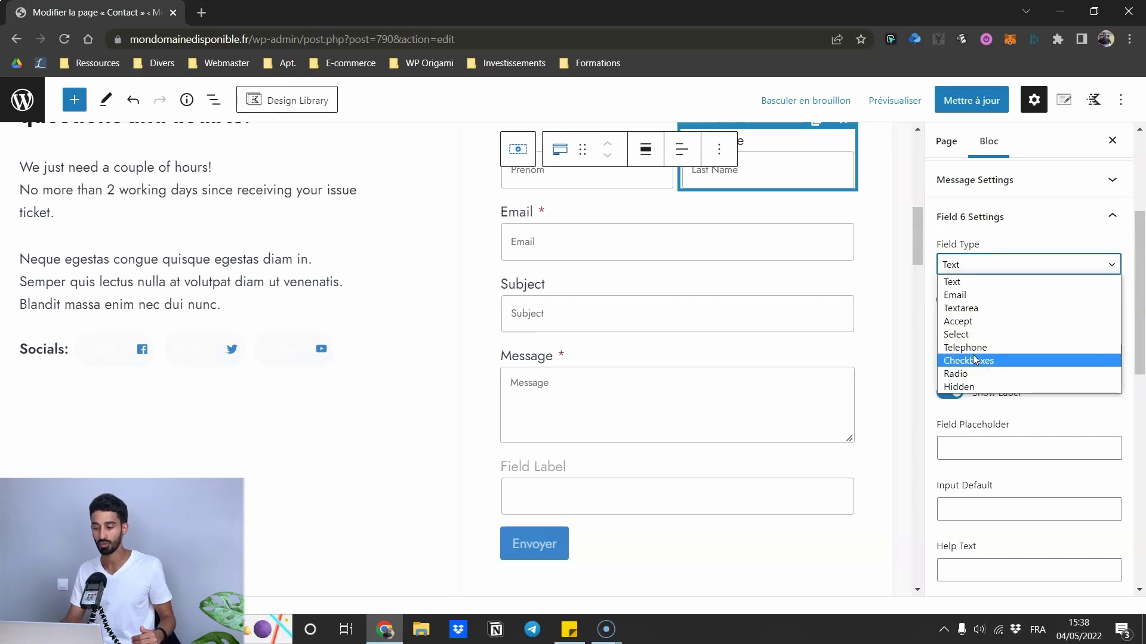
left_click(1015, 221)
left_click(1018, 222)
scroll(974, 322, "down", 5)
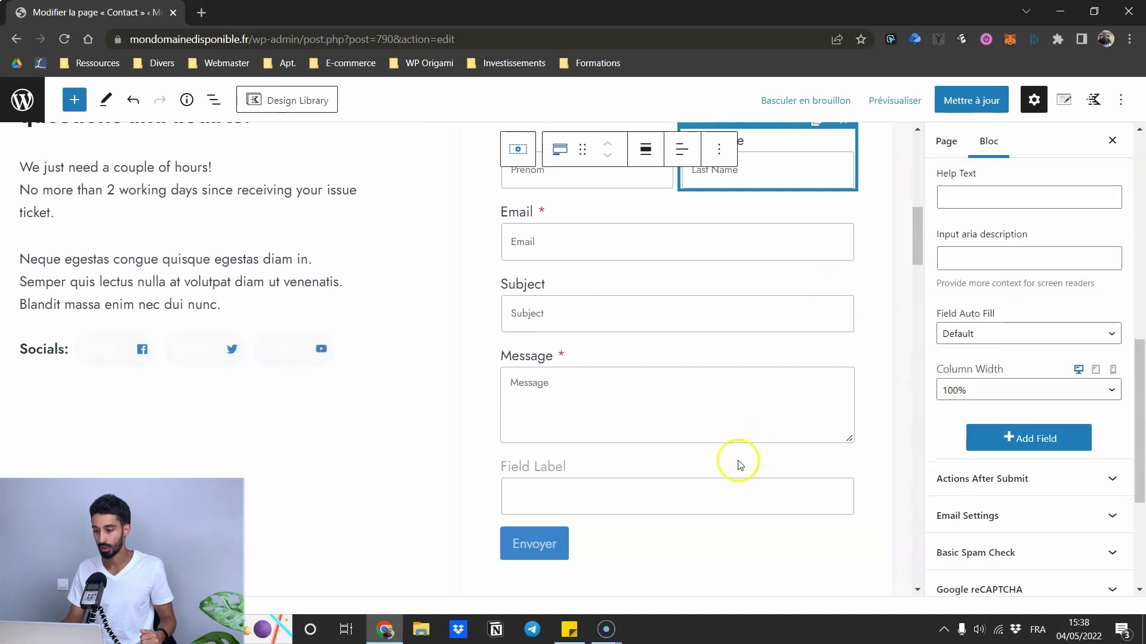
left_click(691, 483)
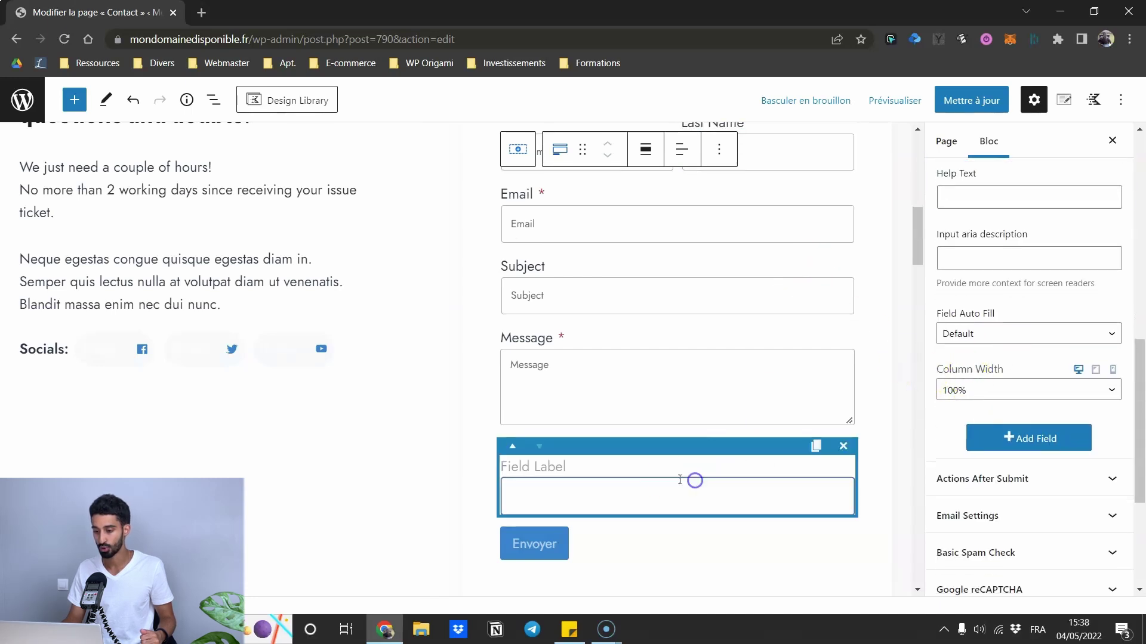
left_click(845, 446)
- Expand the Form block's Actions After Submit panel, where Email is the only enabled action
scroll(1009, 334, "down", 2)
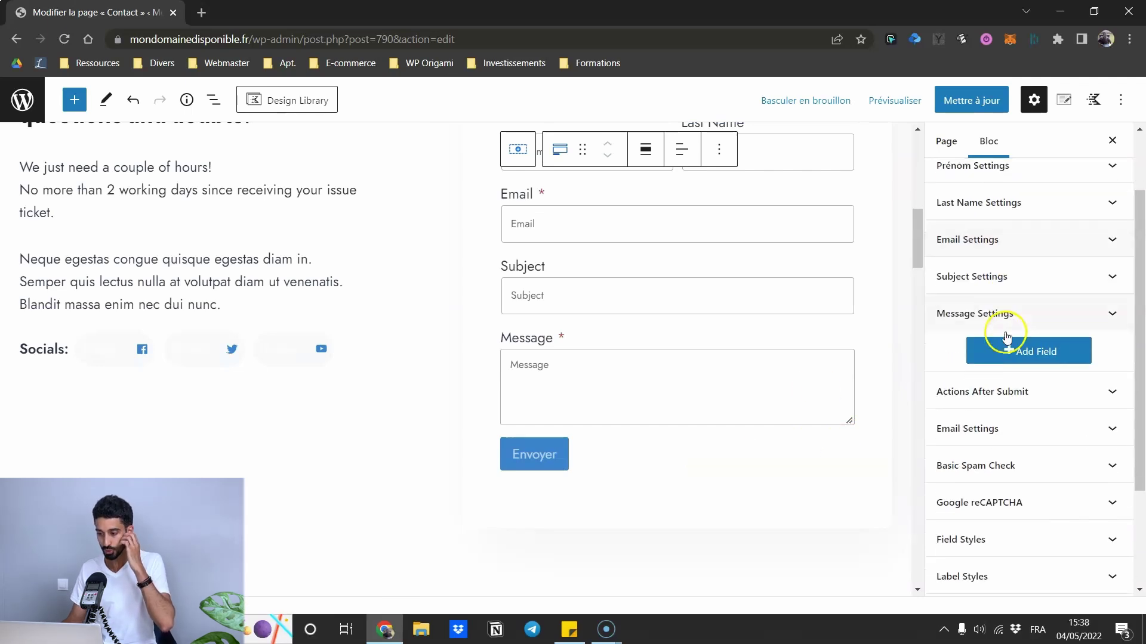
scroll(1006, 338, "down", 1)
scroll(650, 277, "up", 3)
scroll(652, 277, "down", 1)
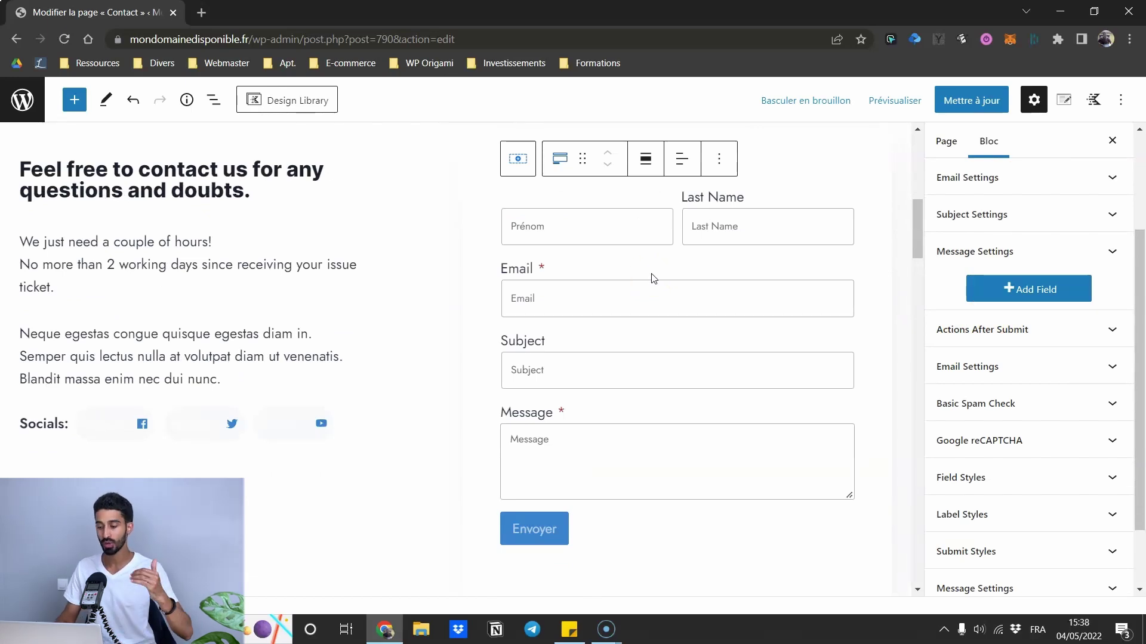
scroll(1037, 303, "up", 3)
scroll(1038, 304, "down", 1)
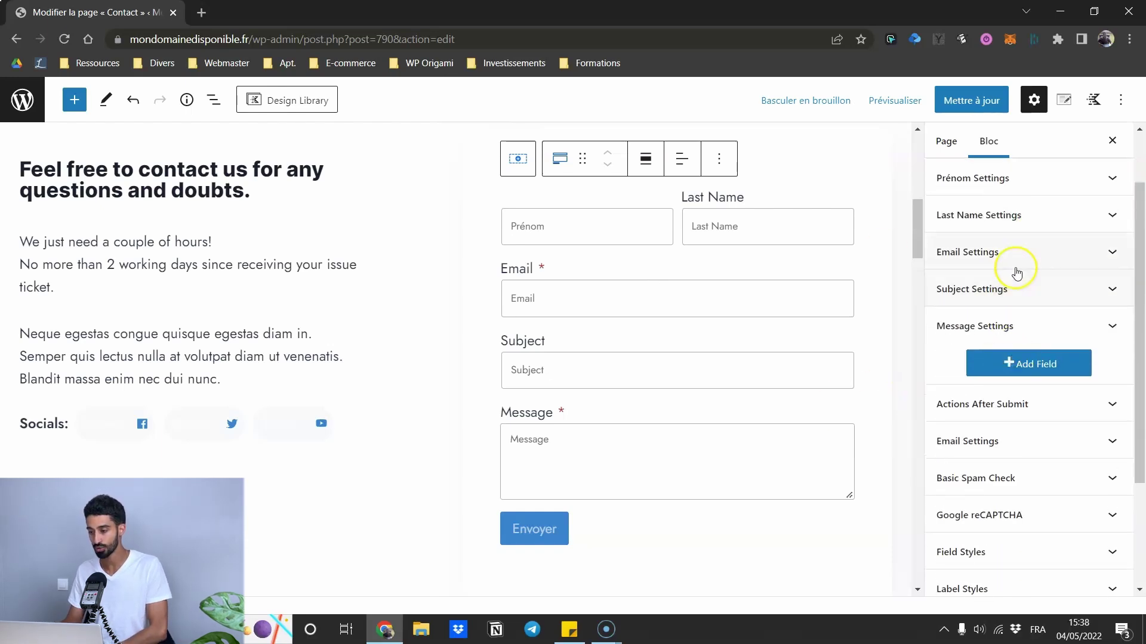
scroll(1017, 274, "up", 1)
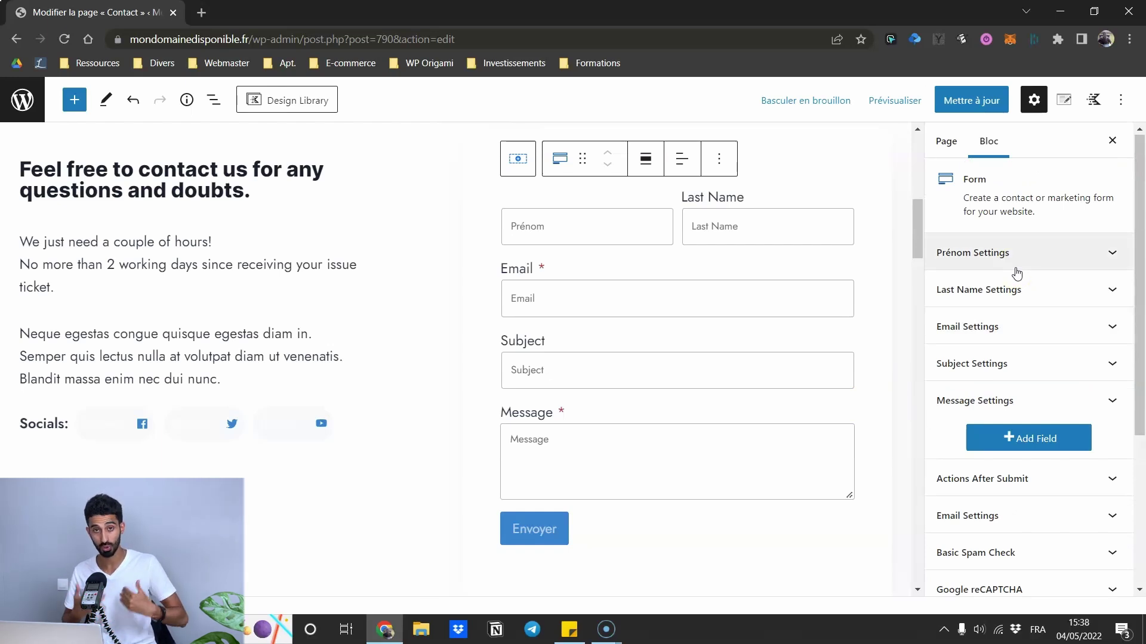
scroll(1017, 274, "down", 3)
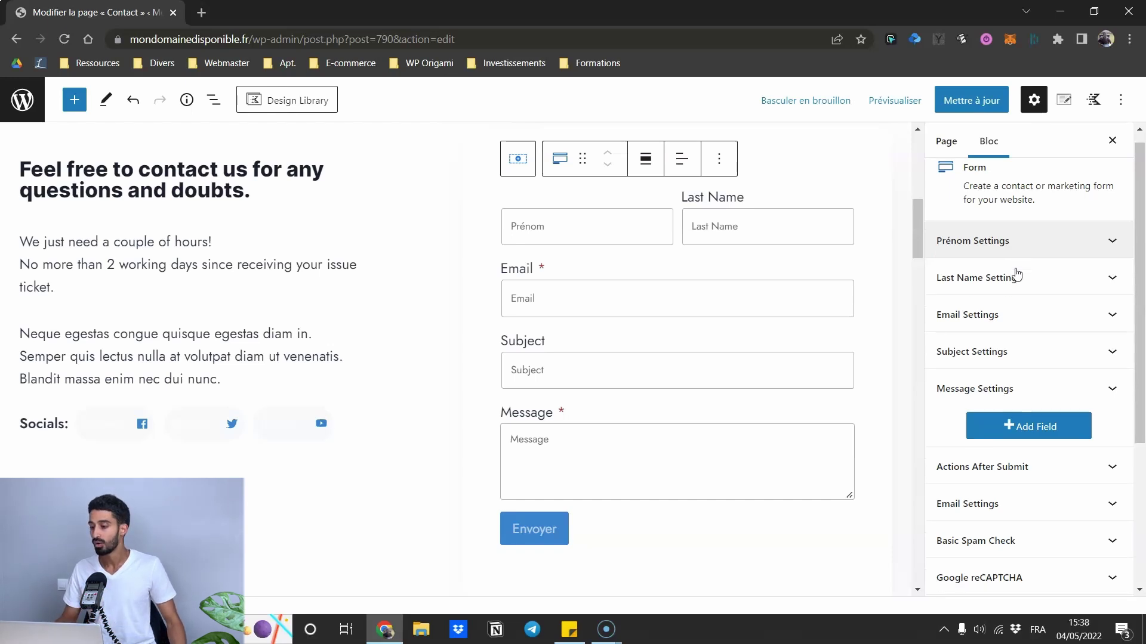
left_click(1020, 327)
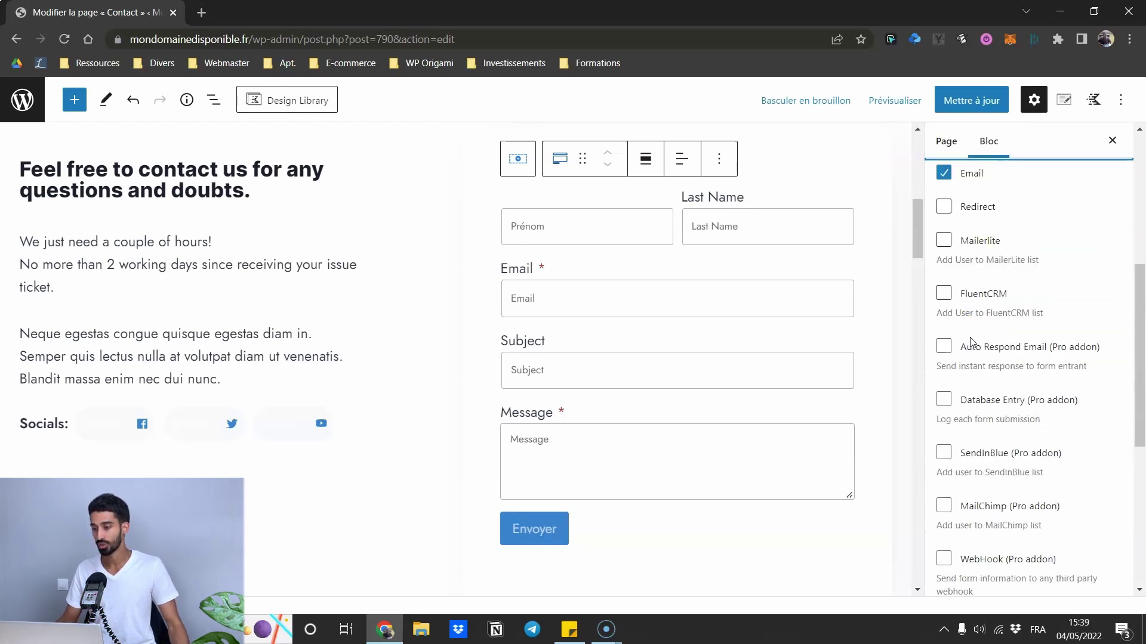
scroll(978, 281, "up", 1)
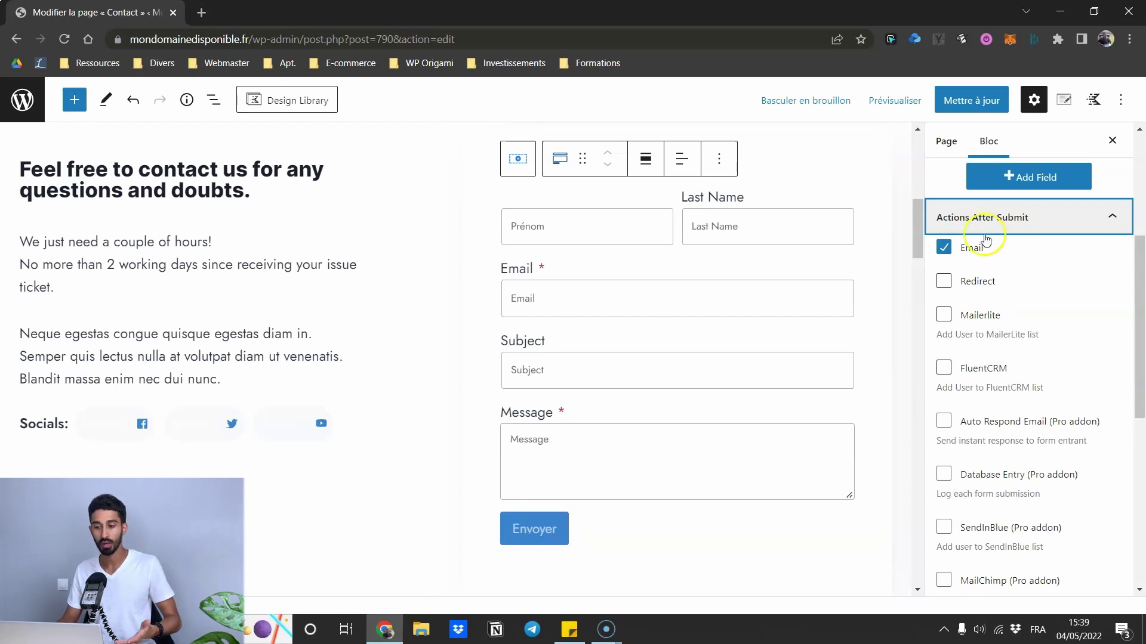
- Change the submit button label from Envoyer to 'M'écrire maintenant'
left_click(540, 521)
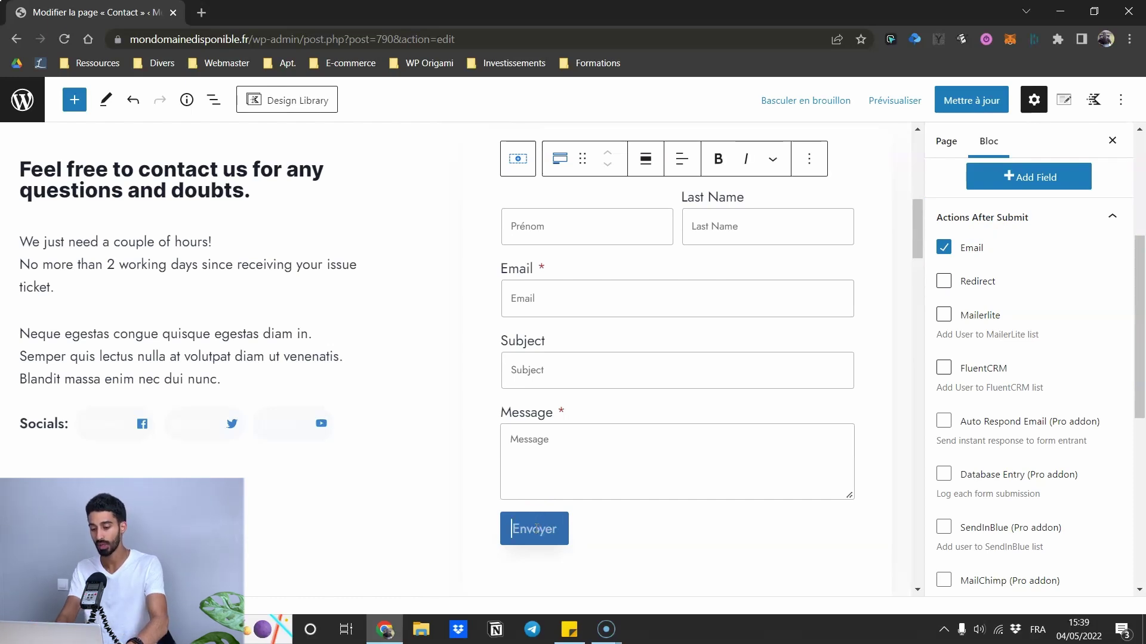
type("M'écr")
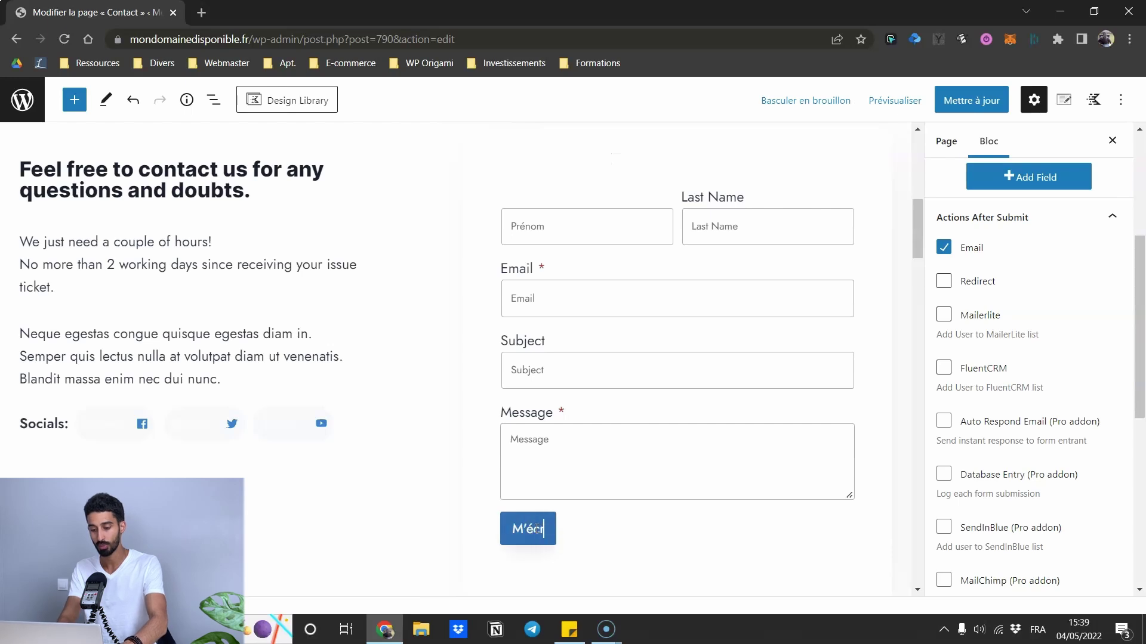
type("ire maintenant")
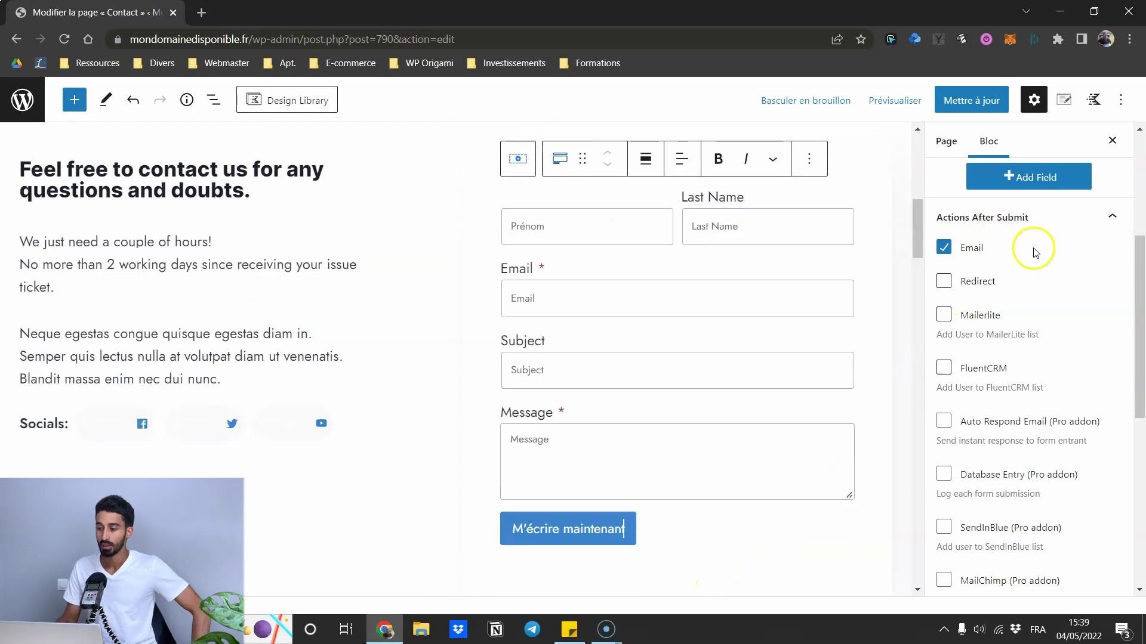
left_click(623, 531)
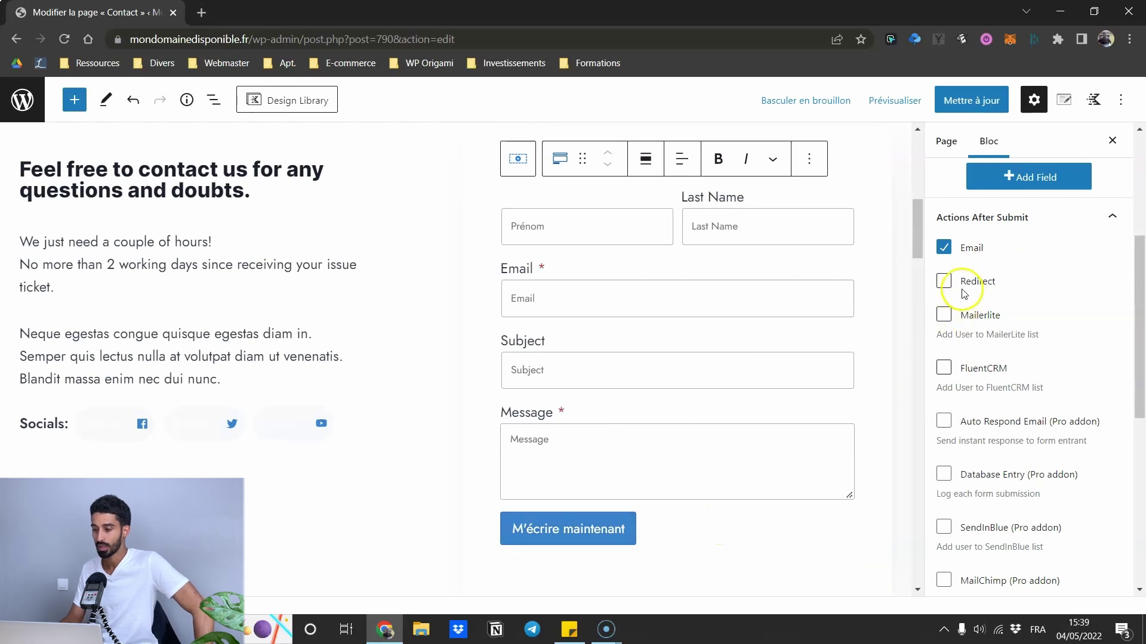
scroll(954, 286, "down", 1)
scroll(956, 280, "up", 1)
left_click(944, 281)
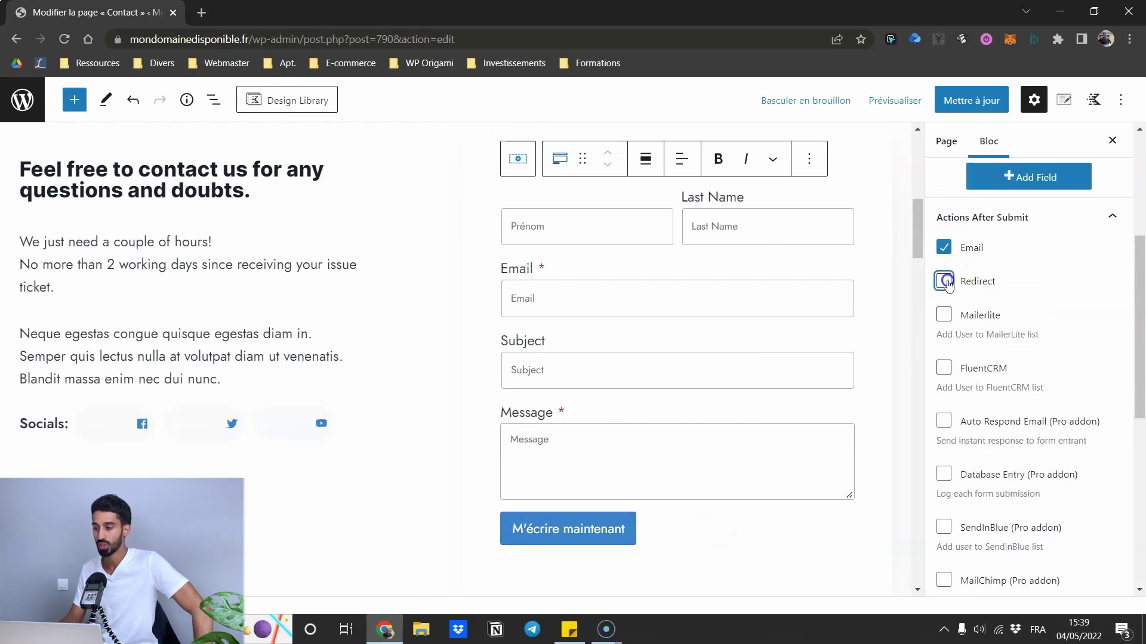
scroll(979, 366, "down", 5)
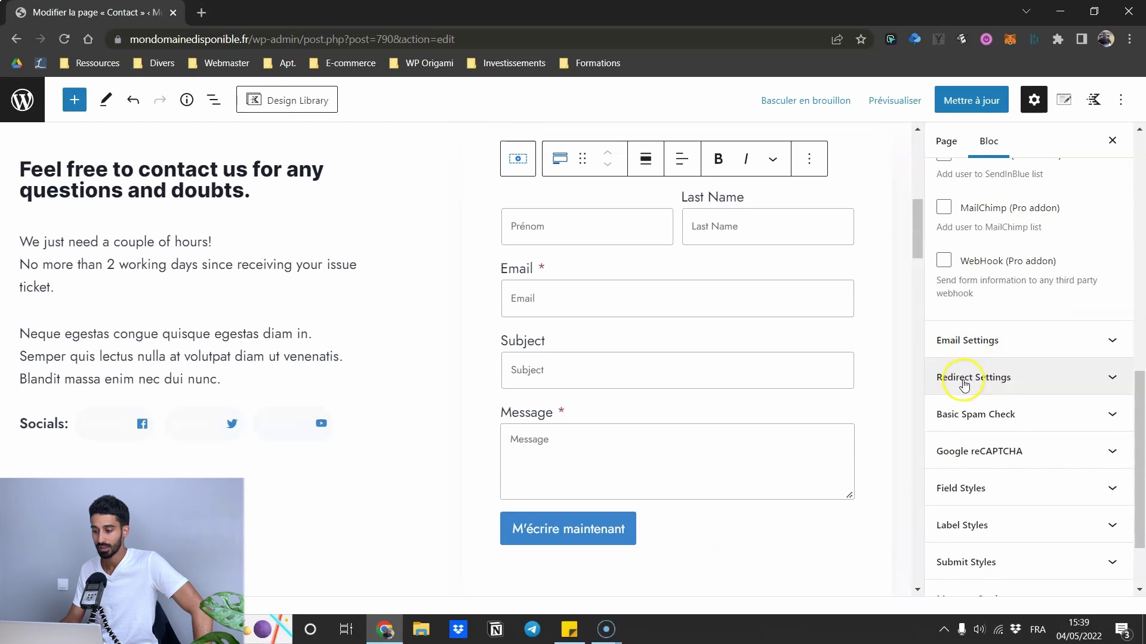
left_click(986, 384)
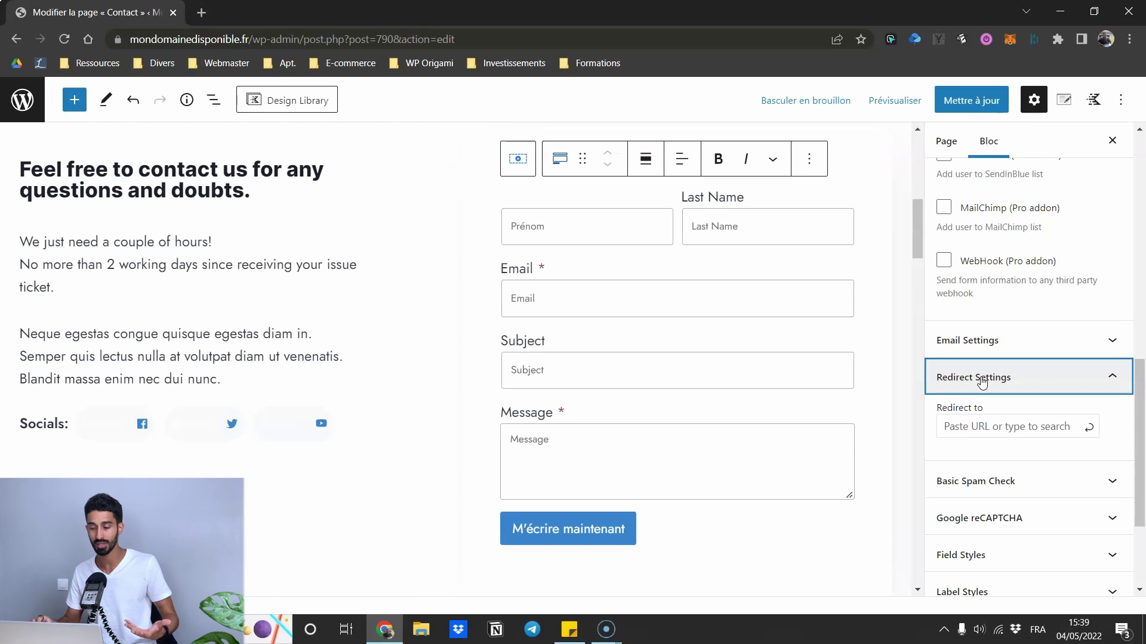
scroll(987, 352, "up", 6)
scroll(1008, 358, "down", 1)
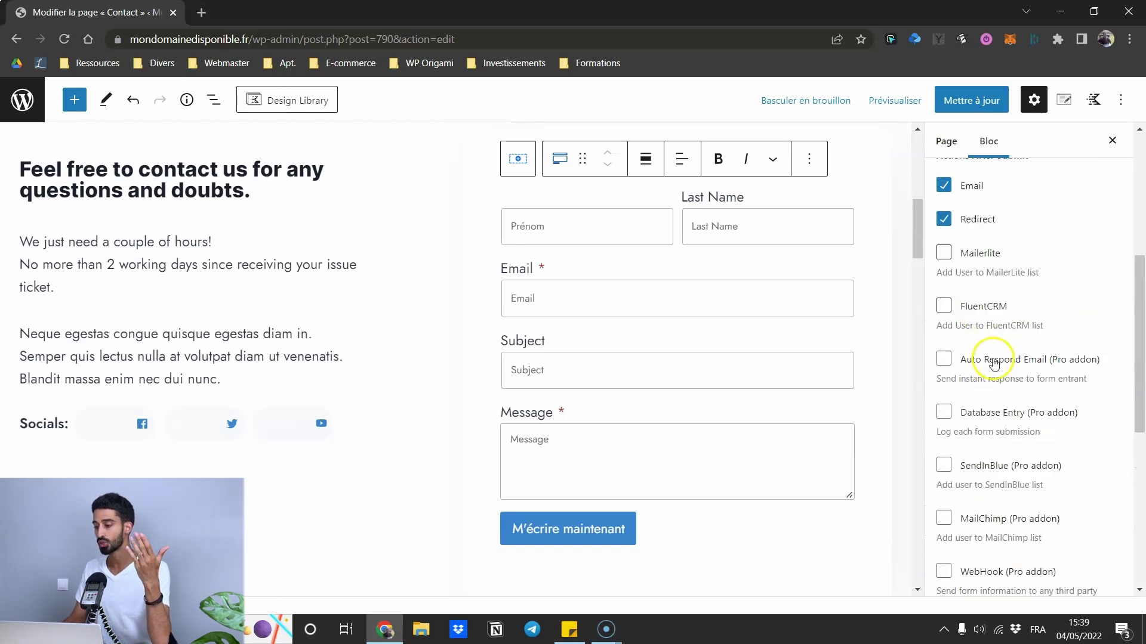
scroll(994, 384, "up", 2)
scroll(978, 379, "down", 2)
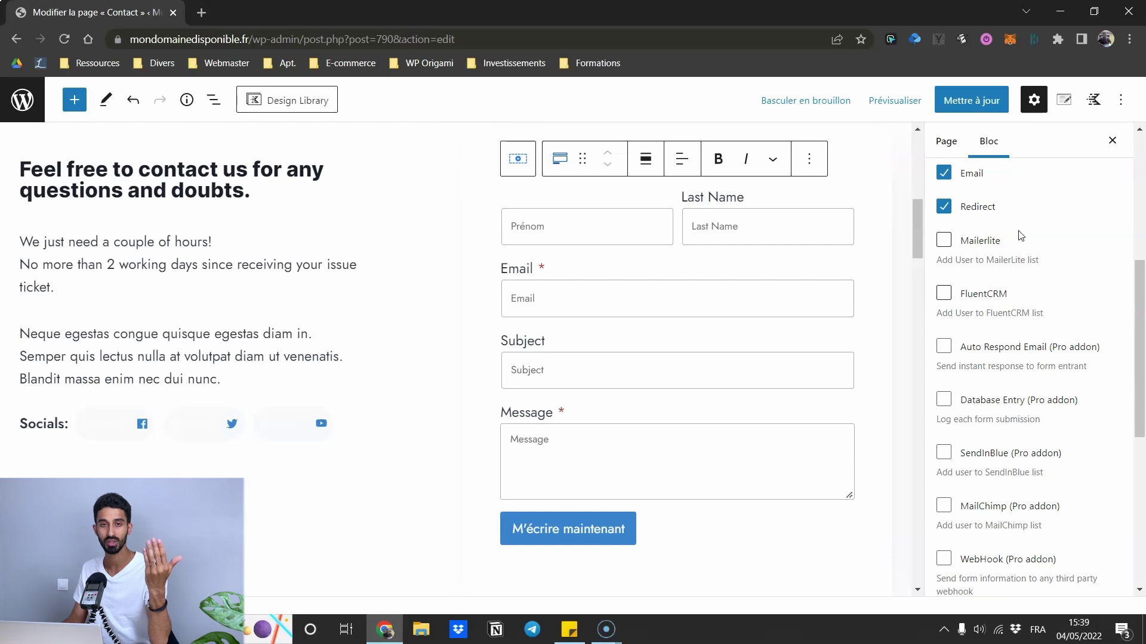
left_click(949, 341)
scroll(950, 406, "down", 2)
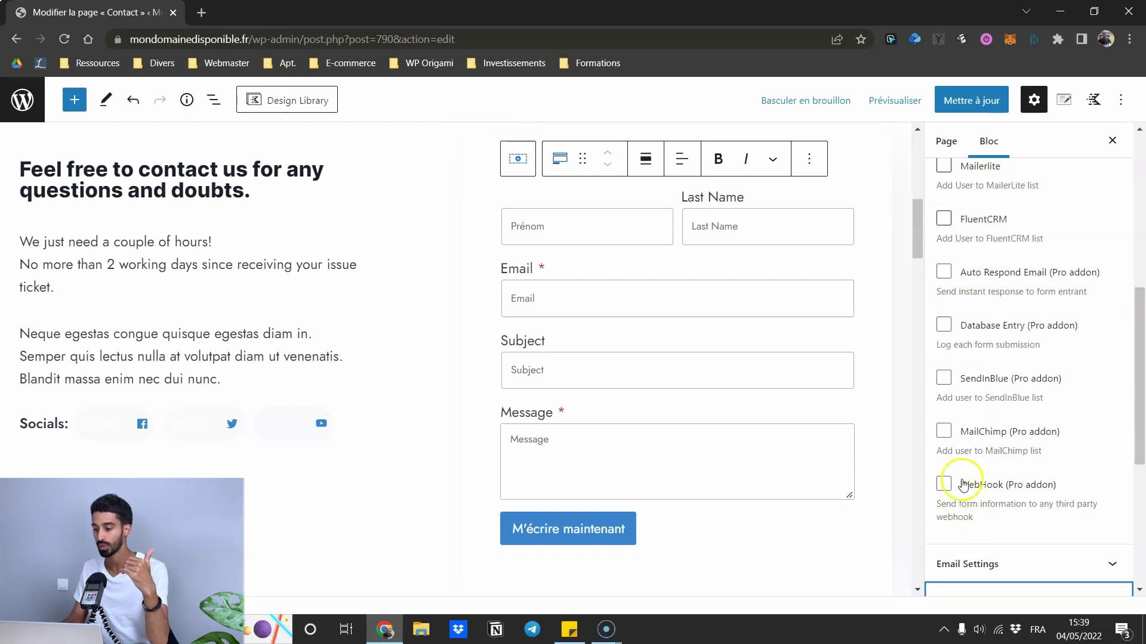
scroll(964, 481, "up", 3)
left_click(944, 280)
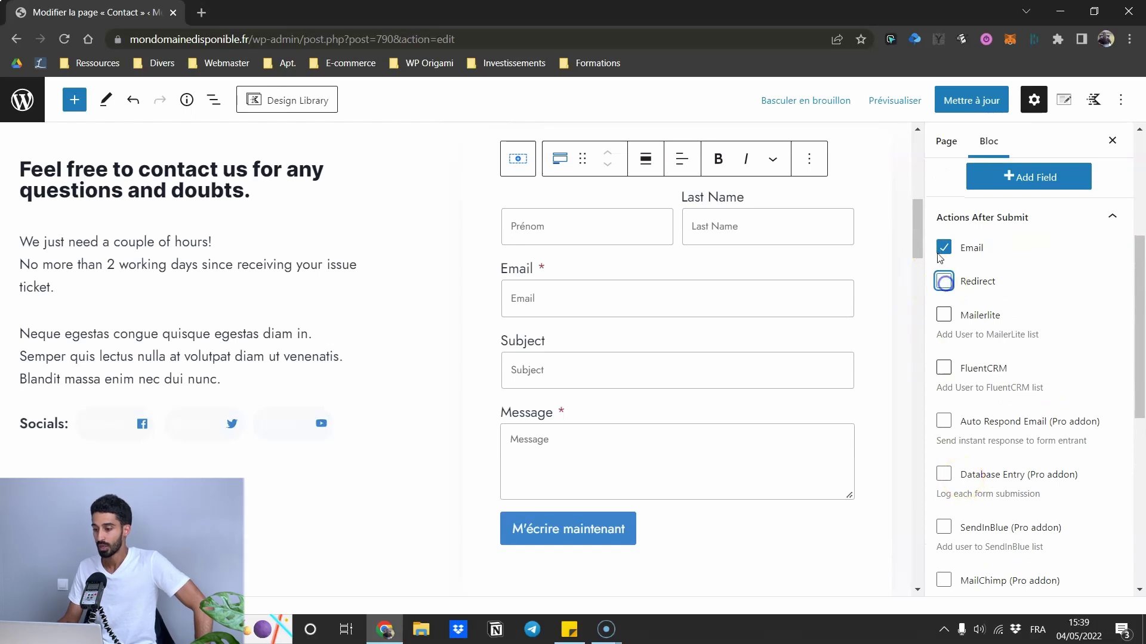
scroll(955, 269, "down", 9)
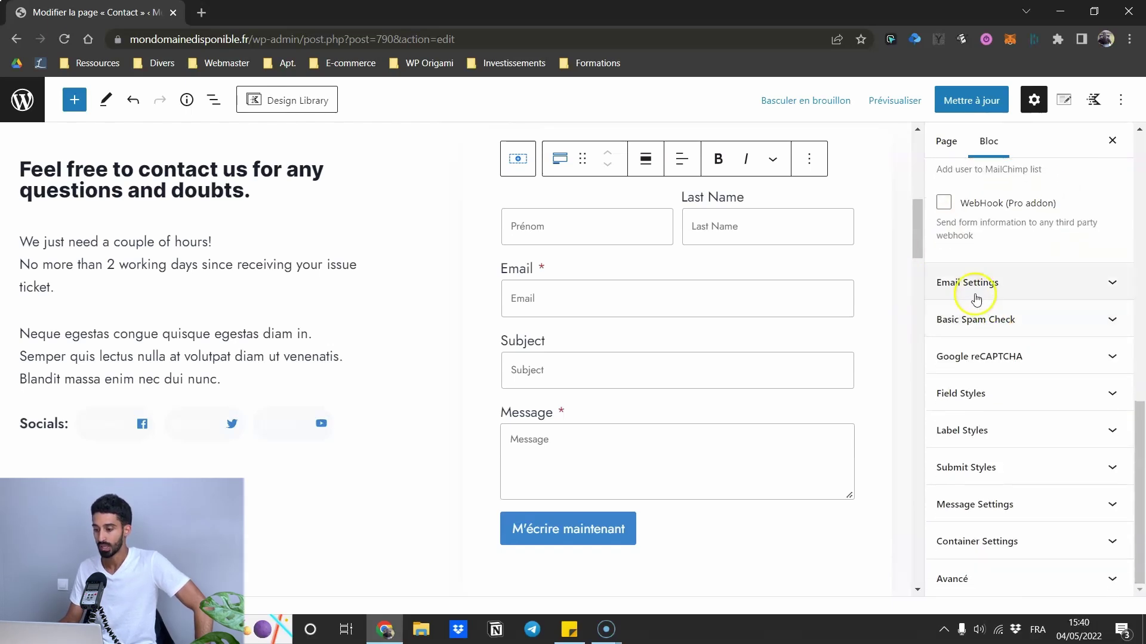
- Expand Email Settings and inspect the empty Email To Address field, with Reply To set to Email Field
left_click(968, 288)
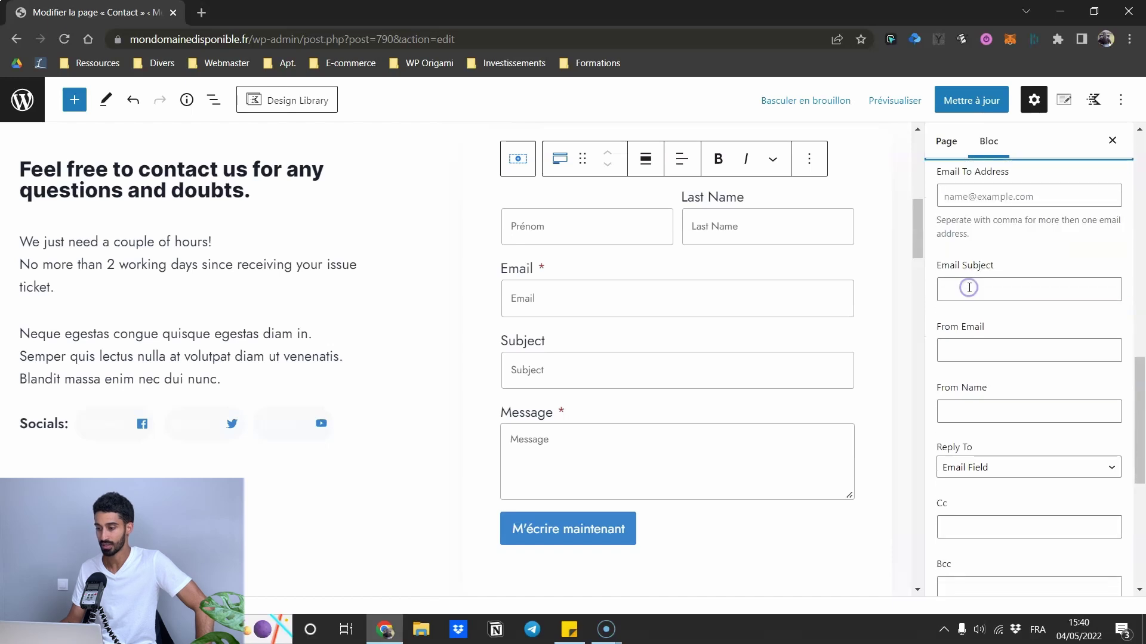
scroll(970, 215, "up", 1)
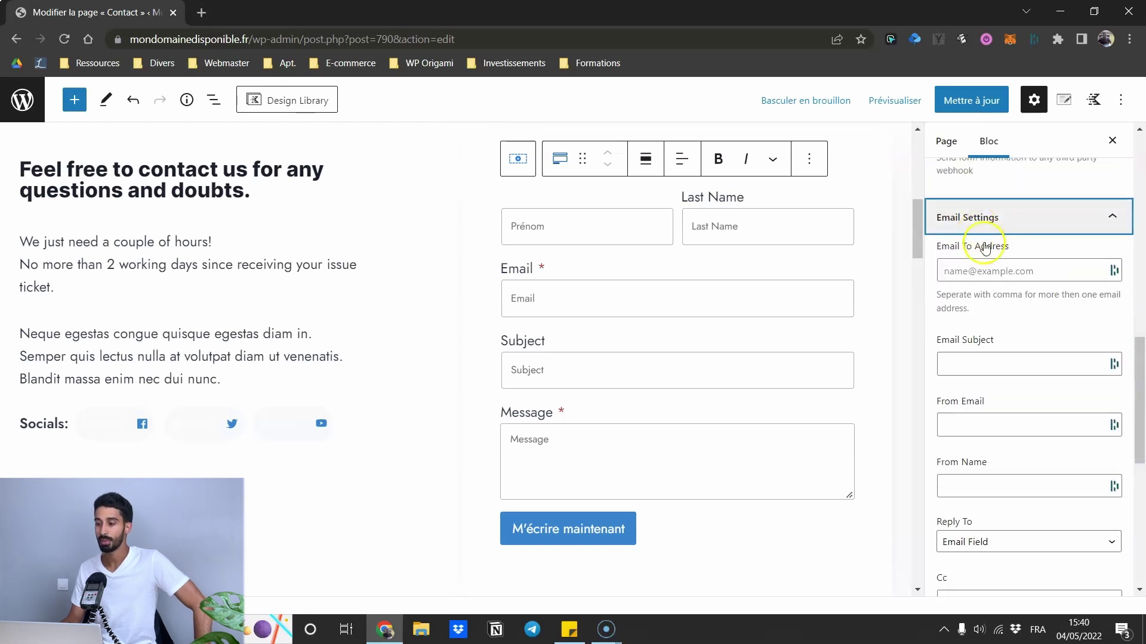
left_click(962, 272)
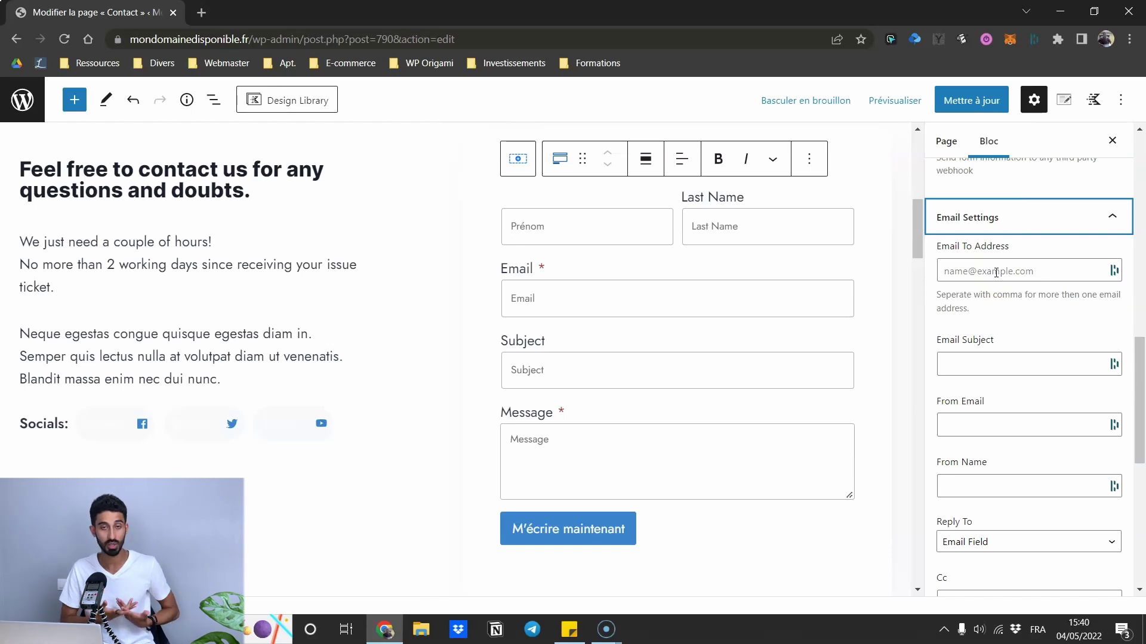
- Save with Mettre à jour and review the live form, including the 'M'écrire maintenant' button
scroll(996, 273, "down", 8)
left_click(971, 100)
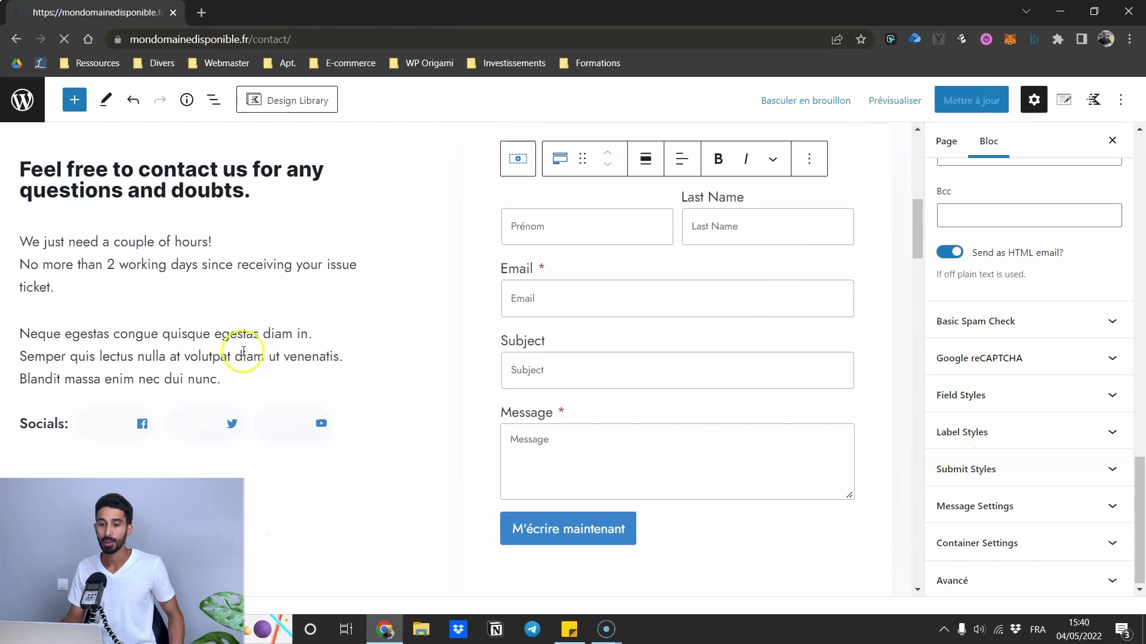
scroll(733, 217, "down", 1)
scroll(724, 225, "up", 1)
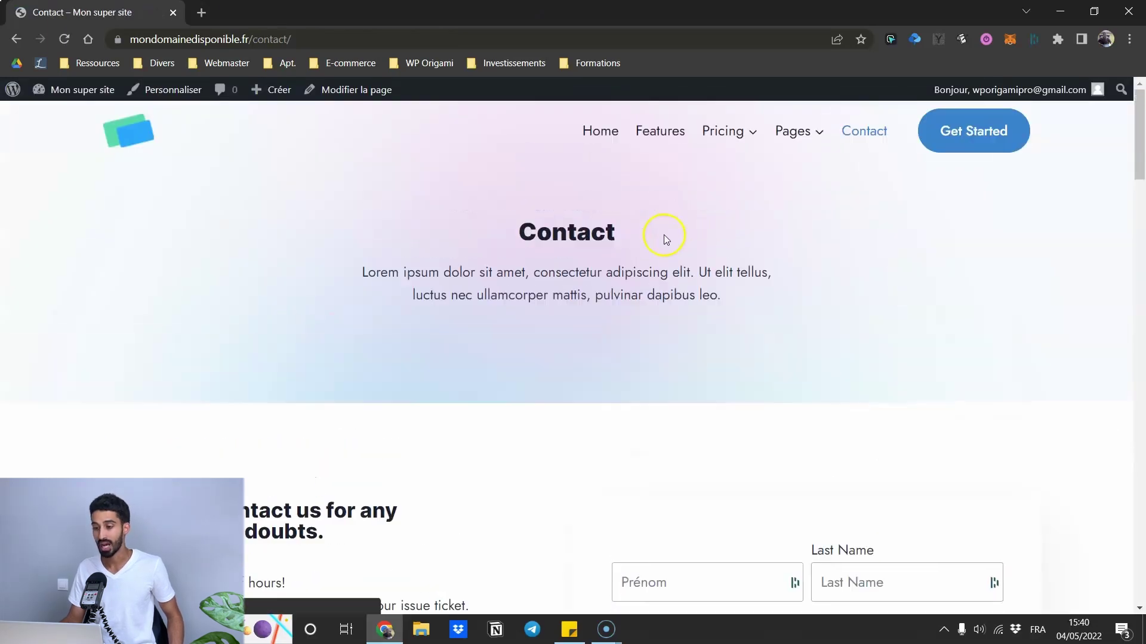
scroll(911, 288, "down", 1)
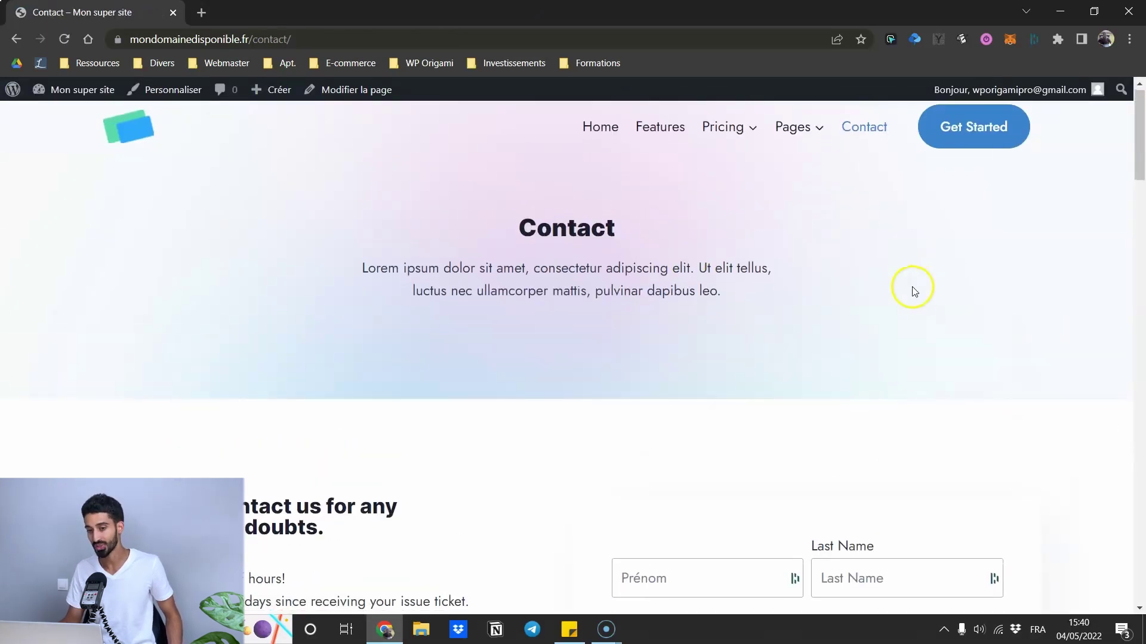
scroll(703, 246, "up", 1)
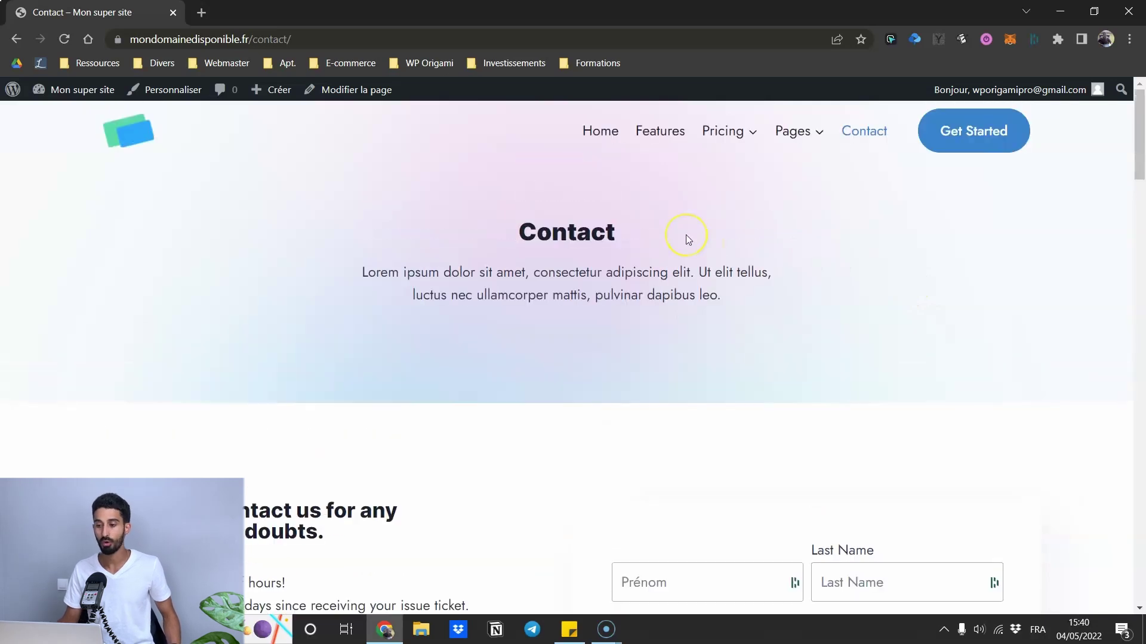
scroll(685, 240, "down", 6)
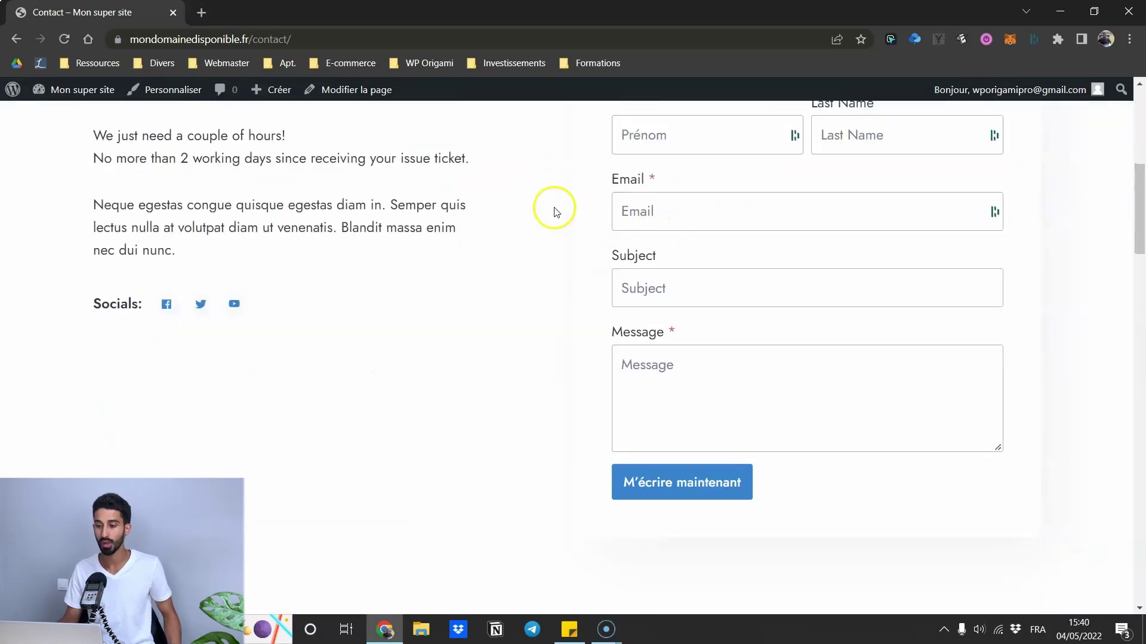
scroll(535, 219, "up", 1)
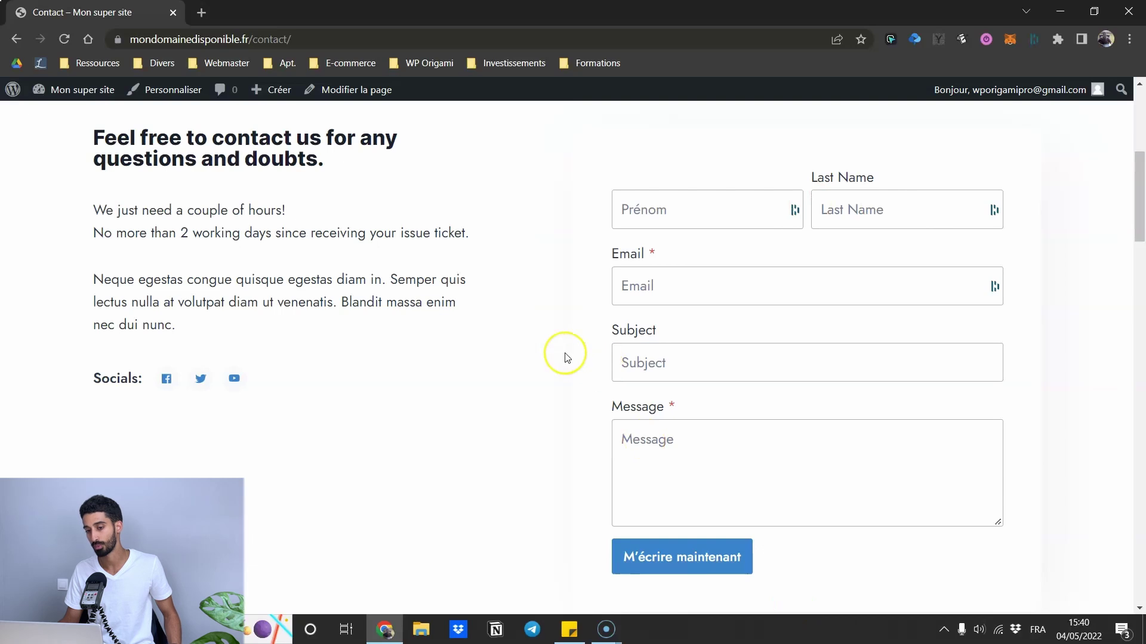